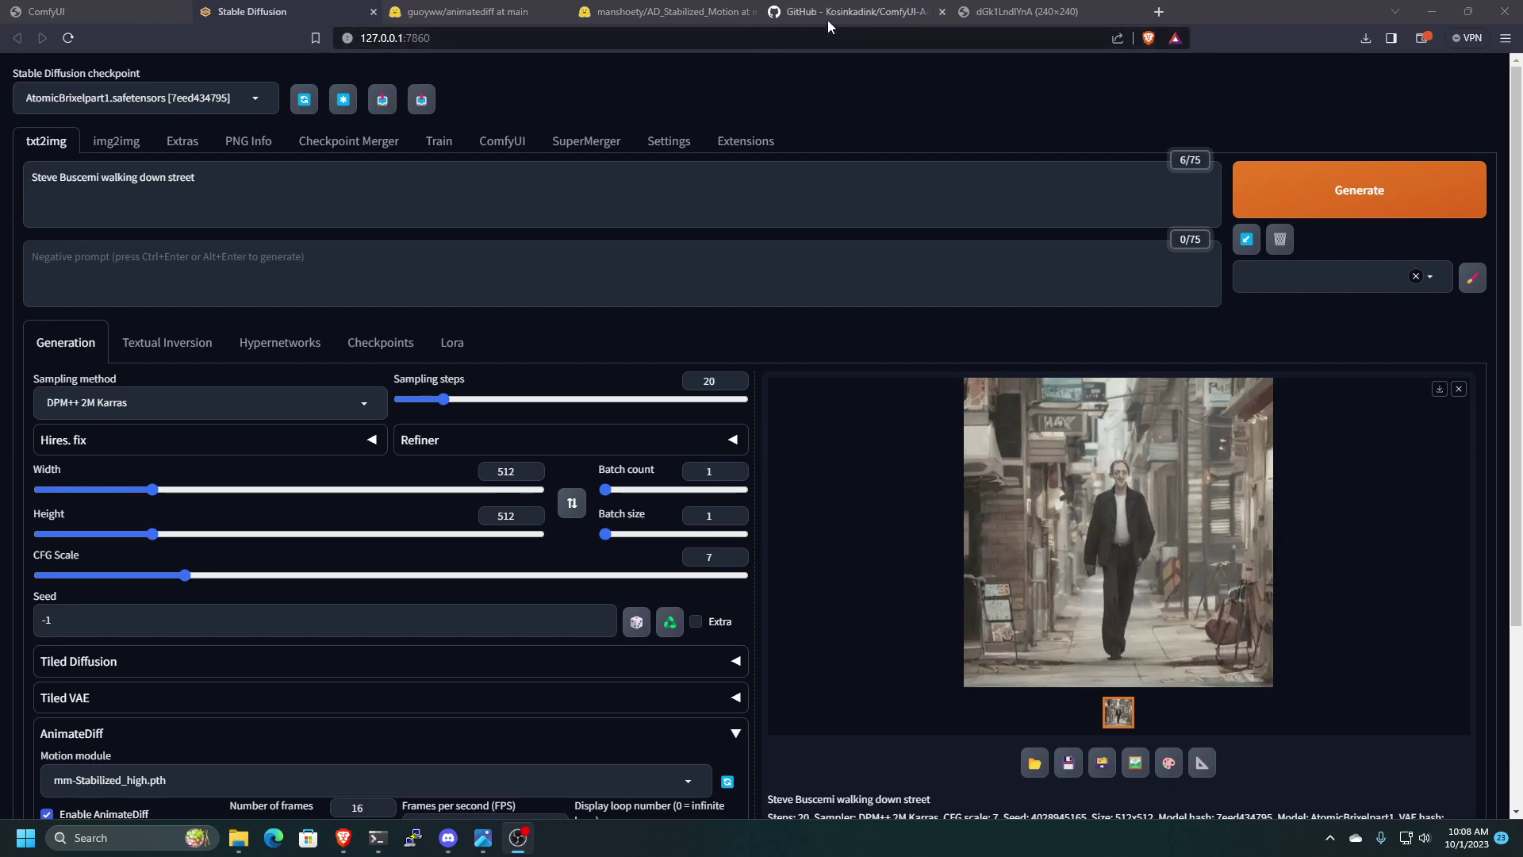
# - Review the ComfyUI-AnimateDiff-Evolved GitHub page and view the generated walking animation enlarged in Stable Diffusion
pyautogui.click(883, 14)
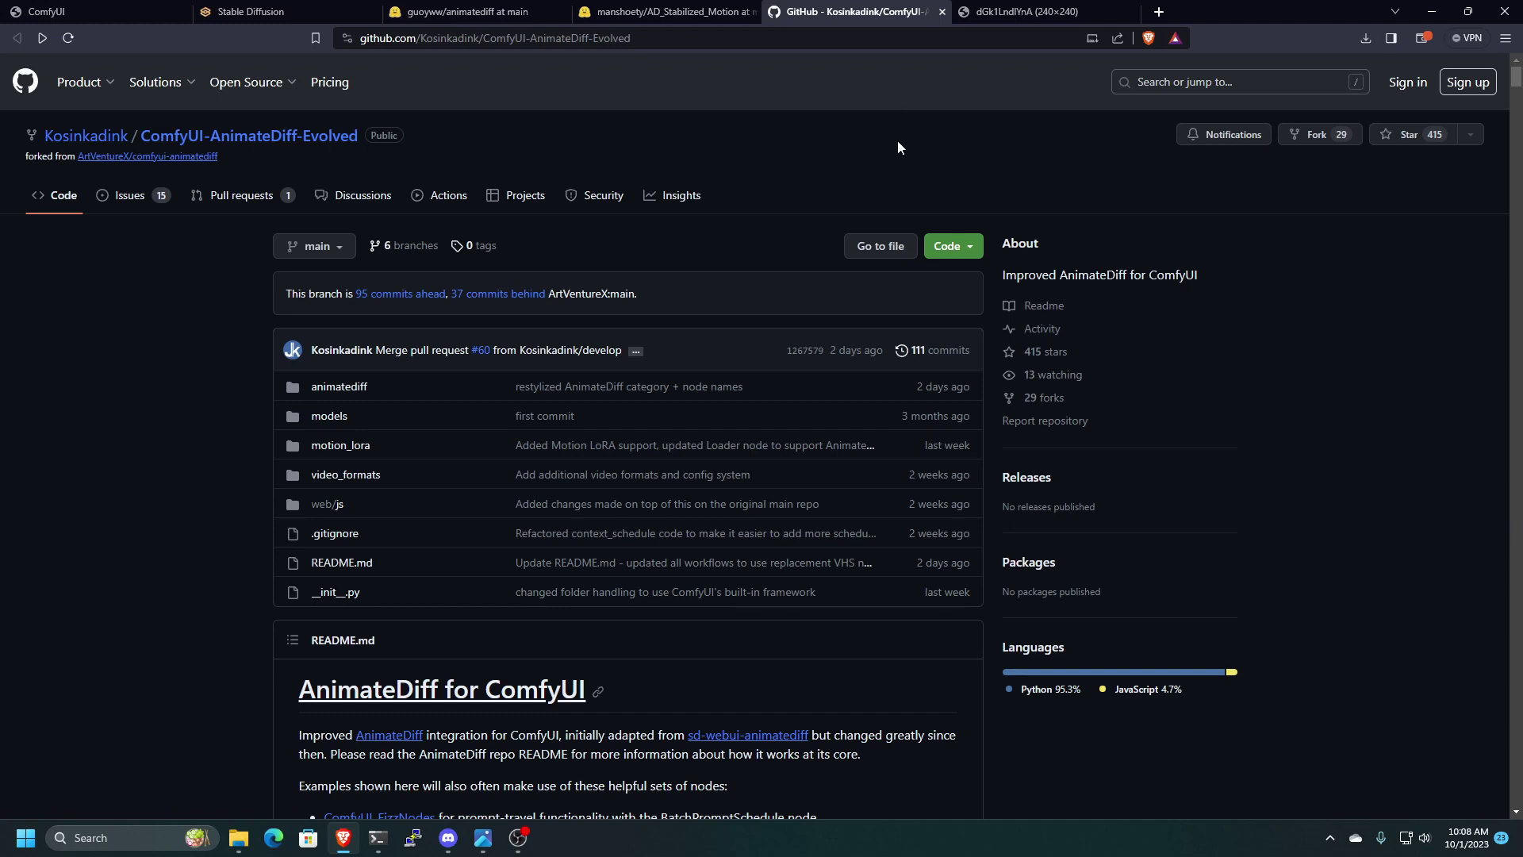
pyautogui.click(308, 14)
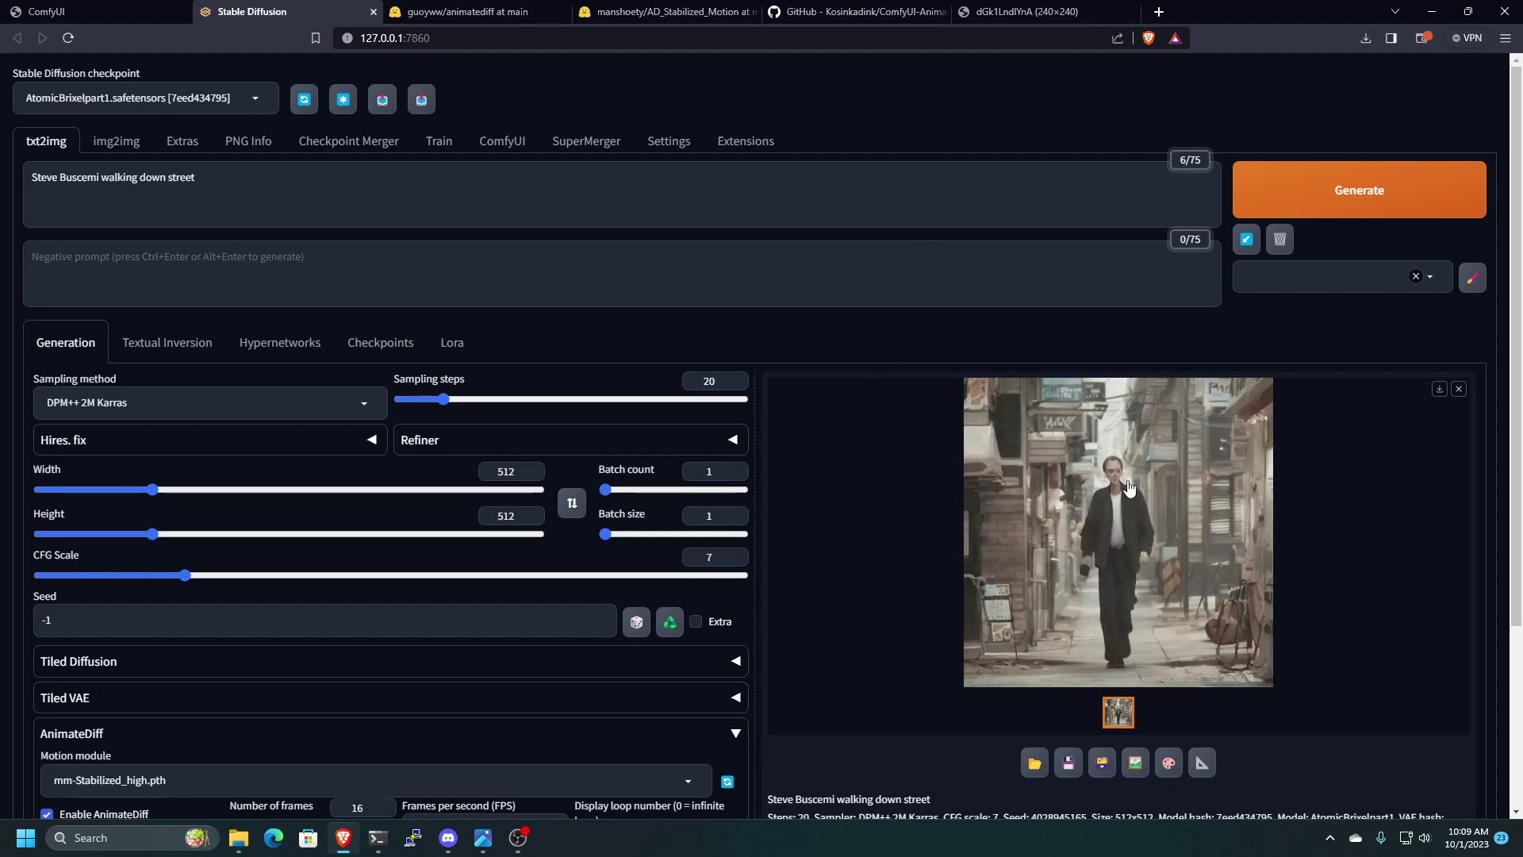
pyautogui.click(1265, 460)
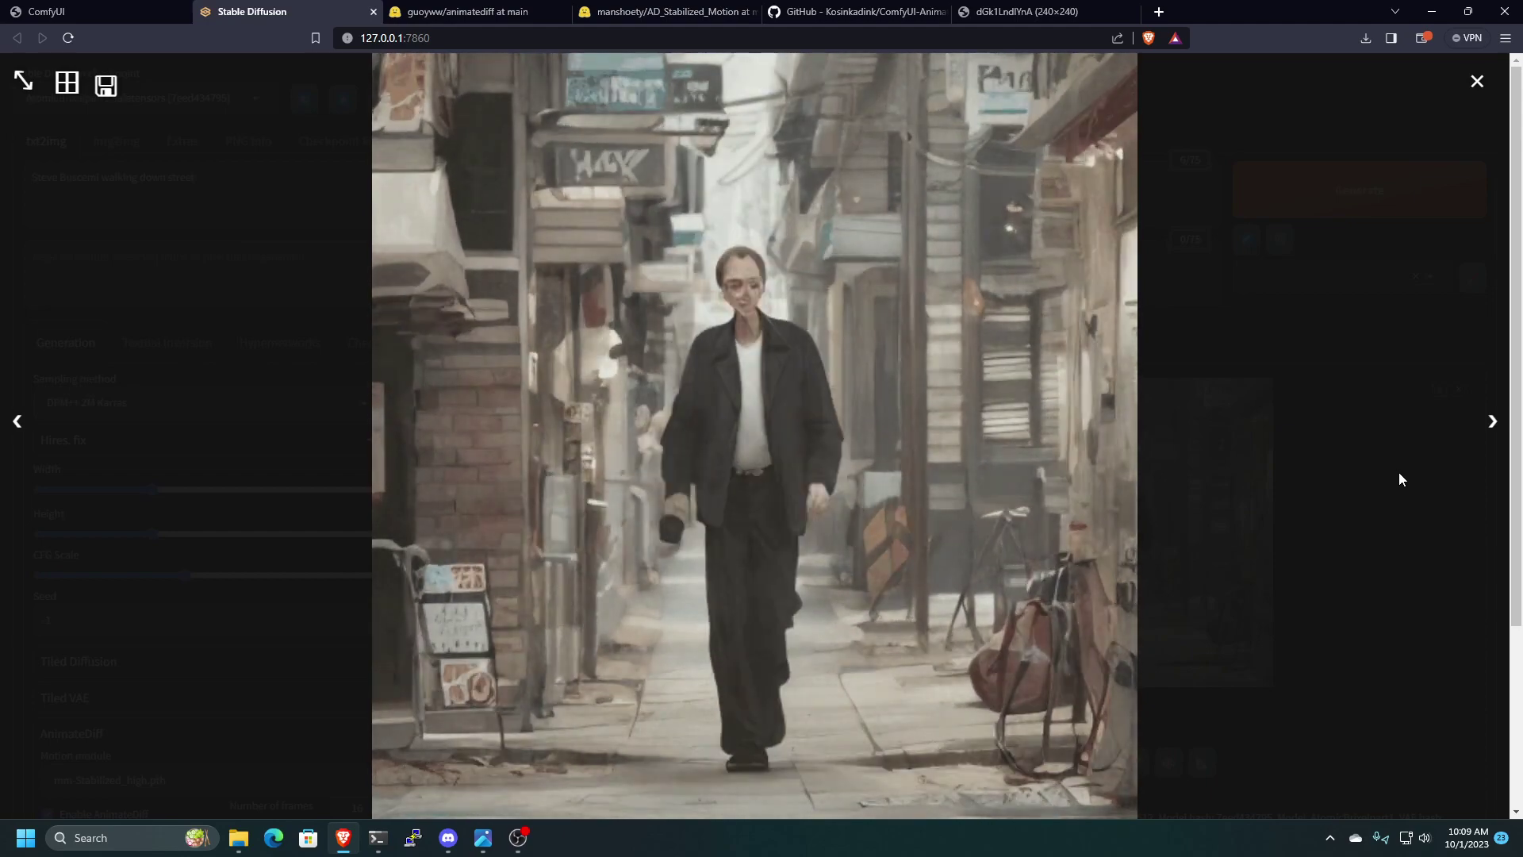
pyautogui.click(1400, 477)
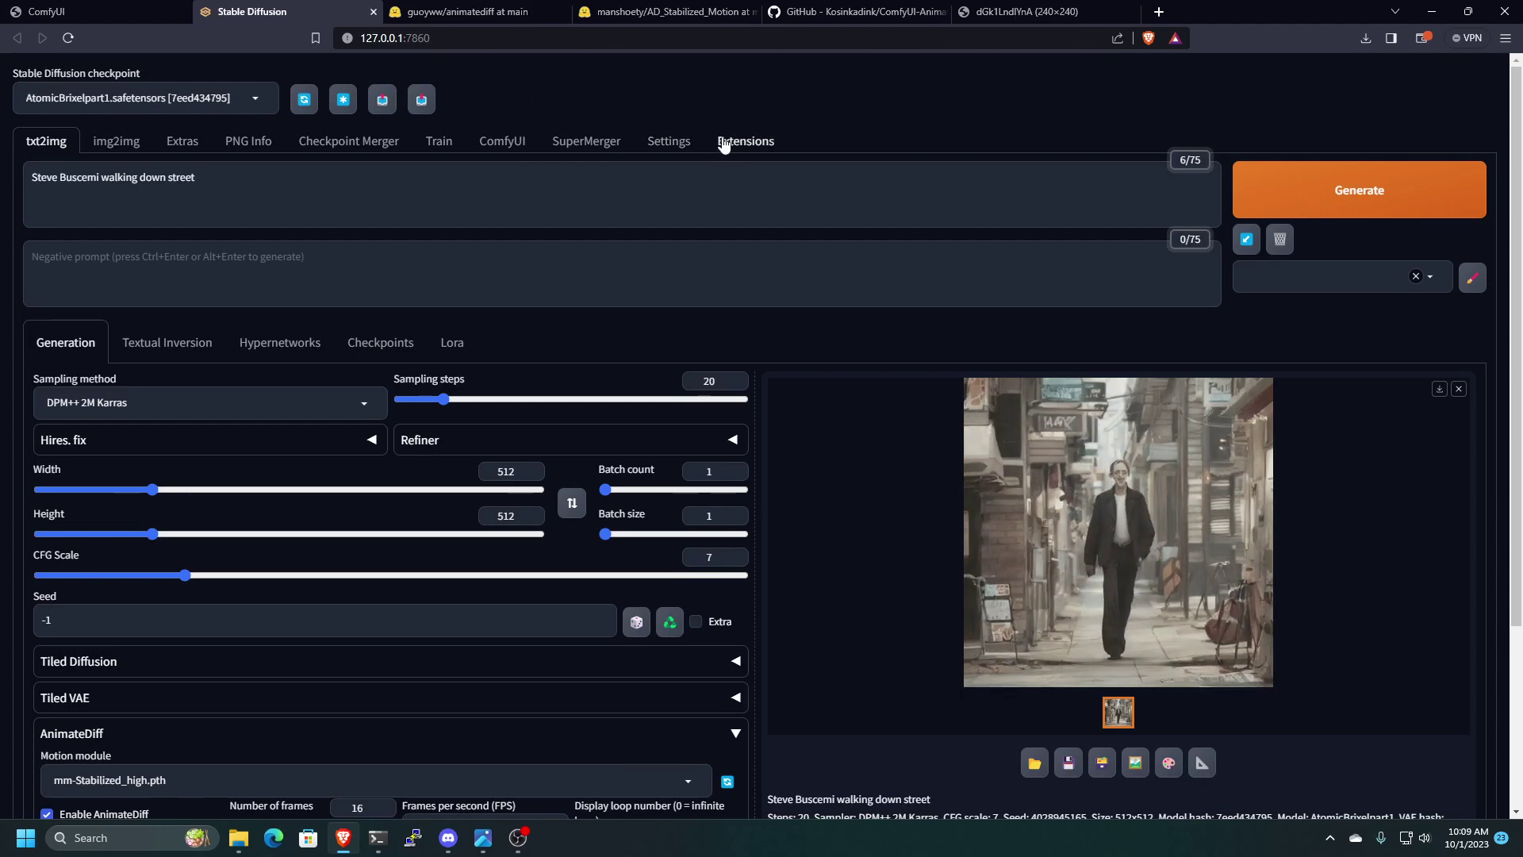
# - Load the available extensions, search them for animatediff, and check the list of installed extensions
pyautogui.click(724, 144)
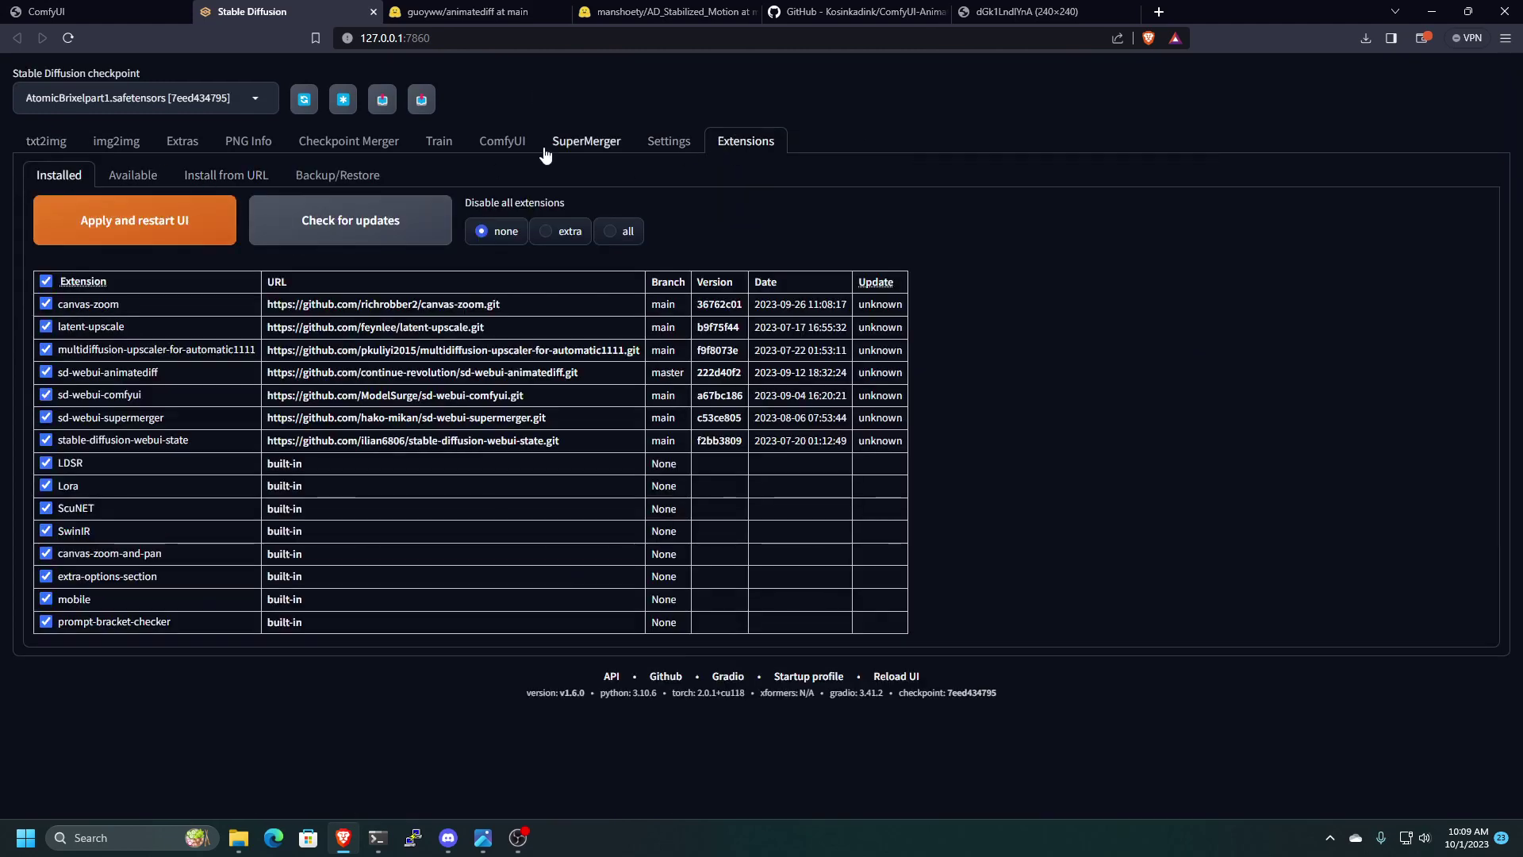
pyautogui.click(131, 175)
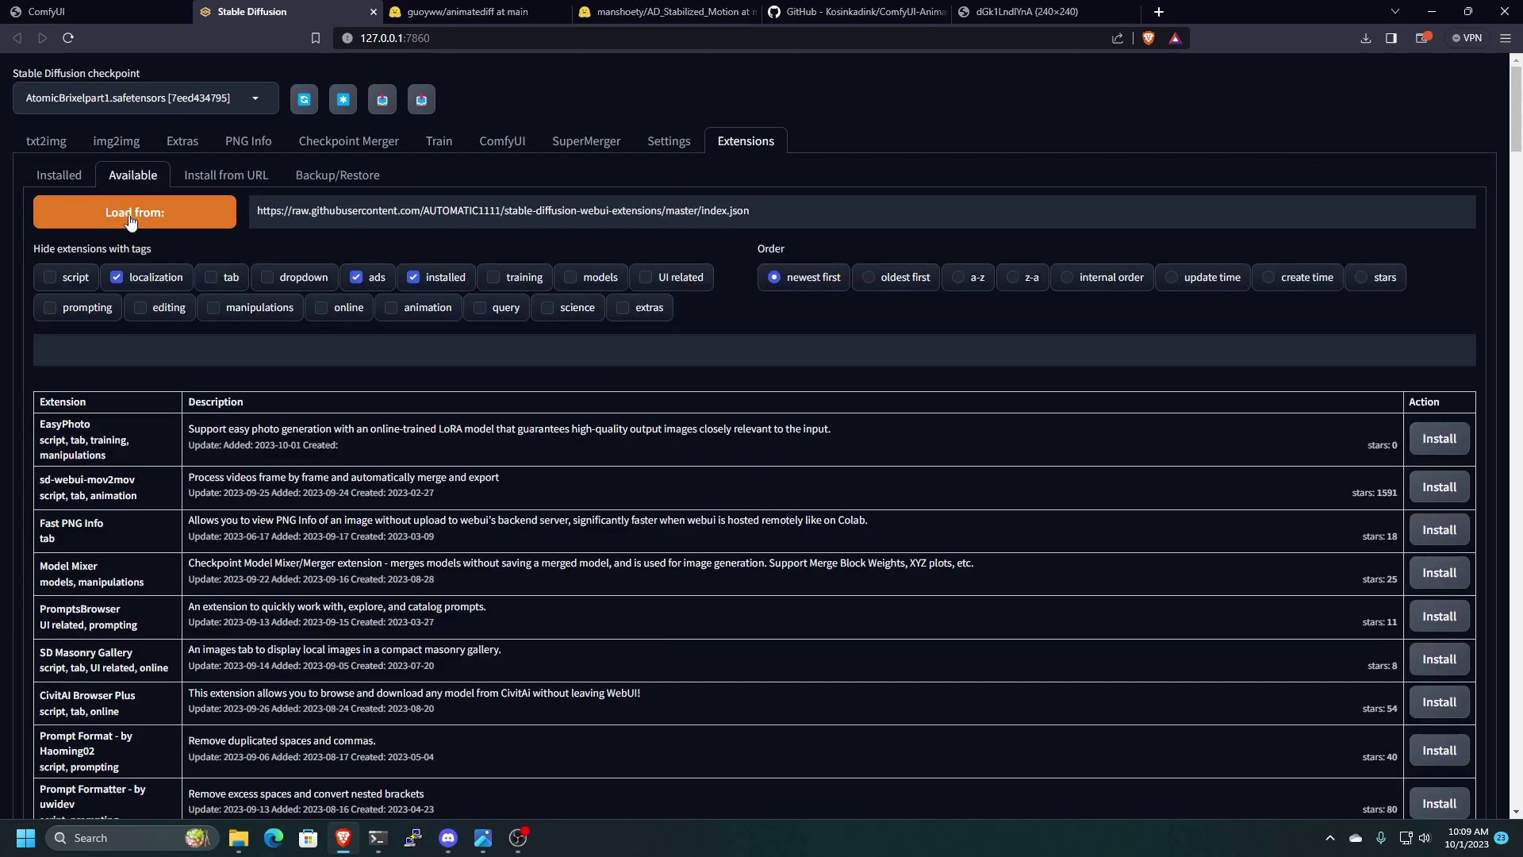
pyautogui.click(133, 225)
pyautogui.click(285, 358)
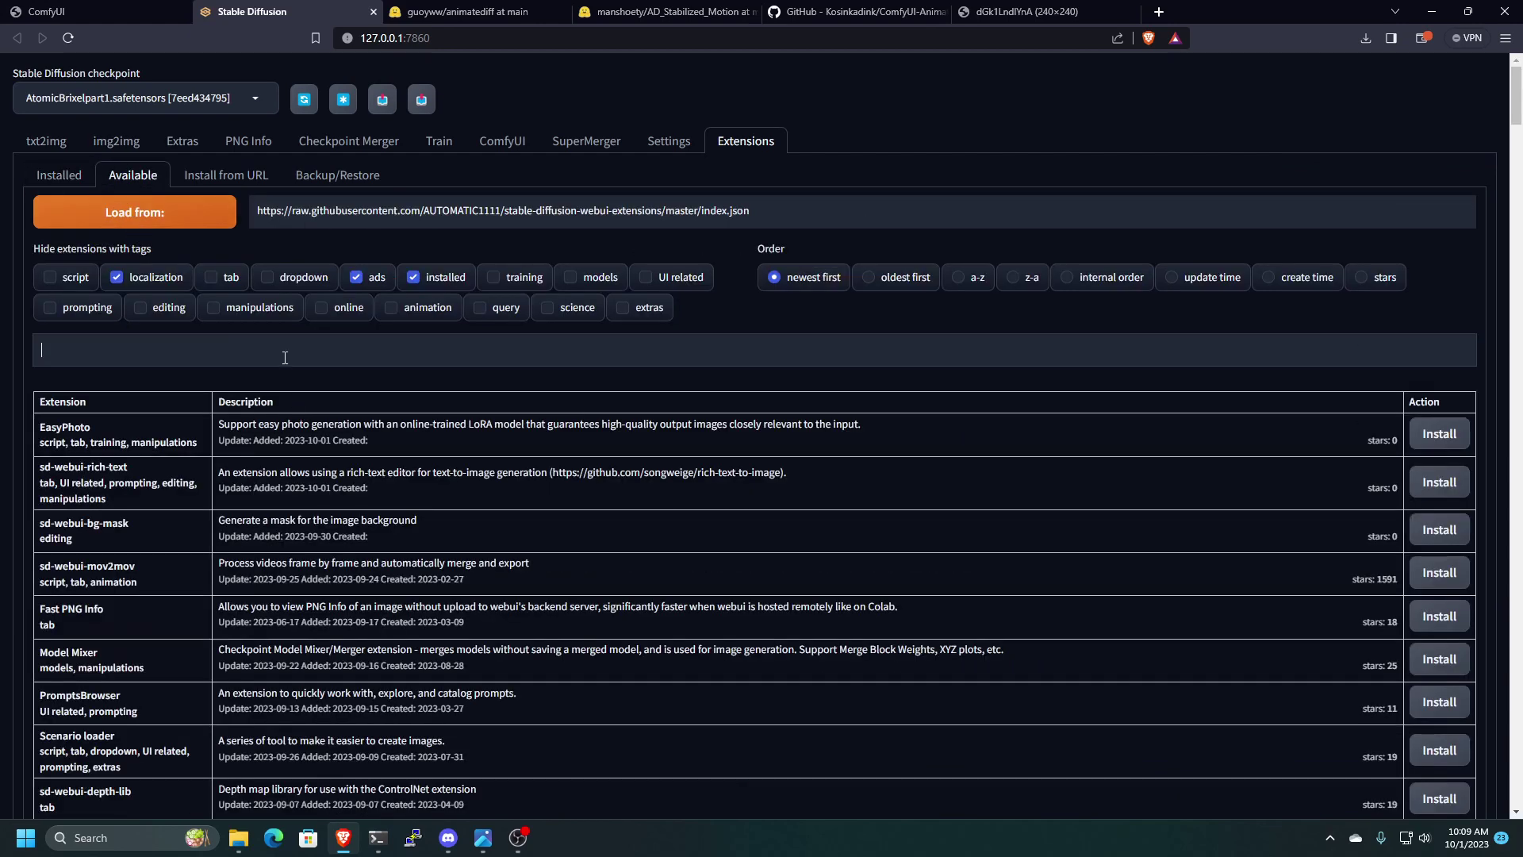
pyautogui.write('animatediff')
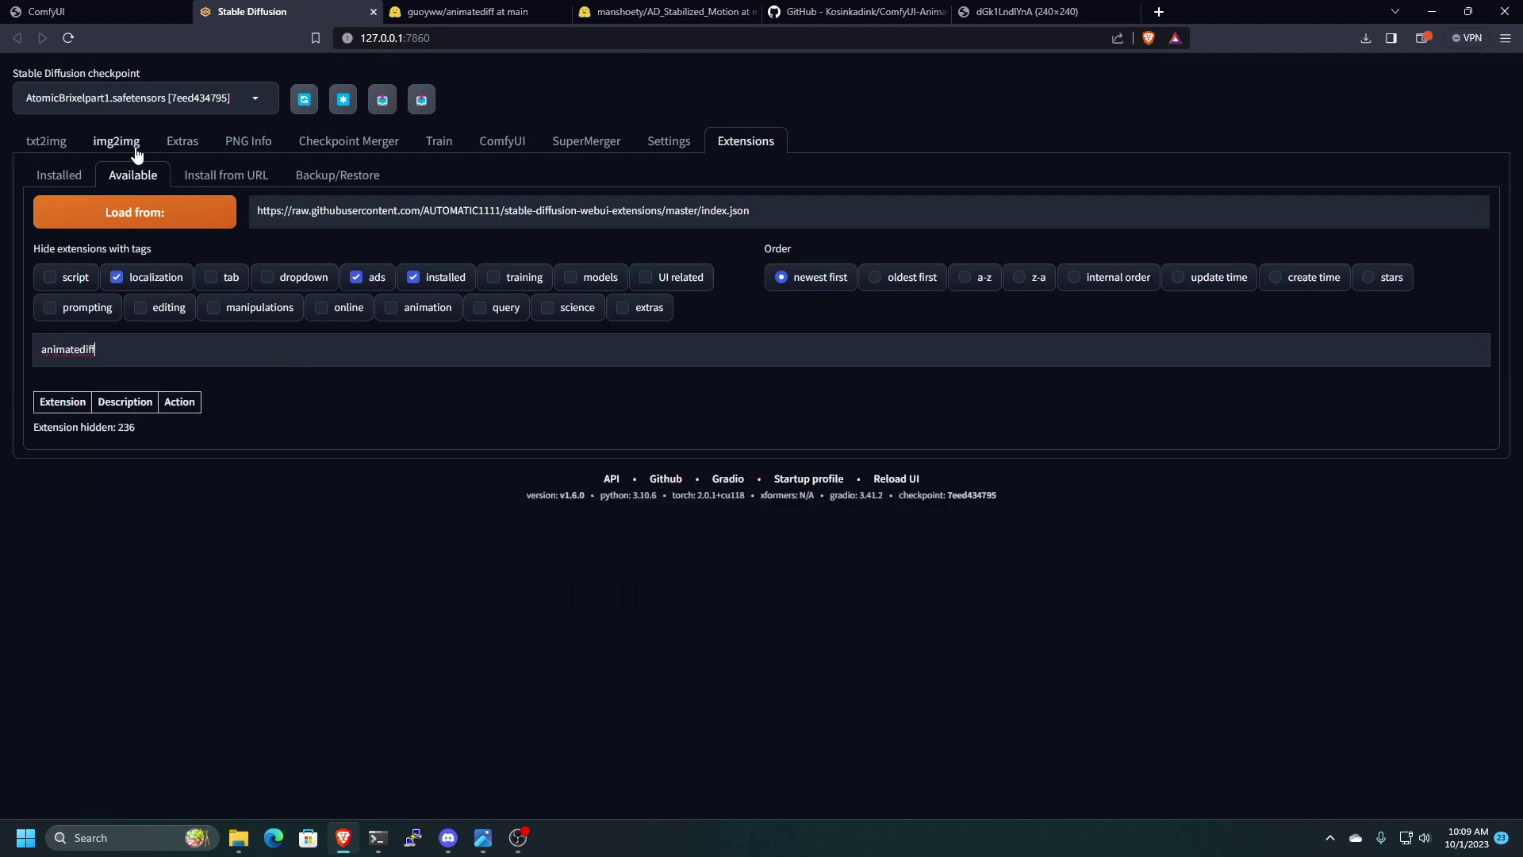
pyautogui.click(76, 176)
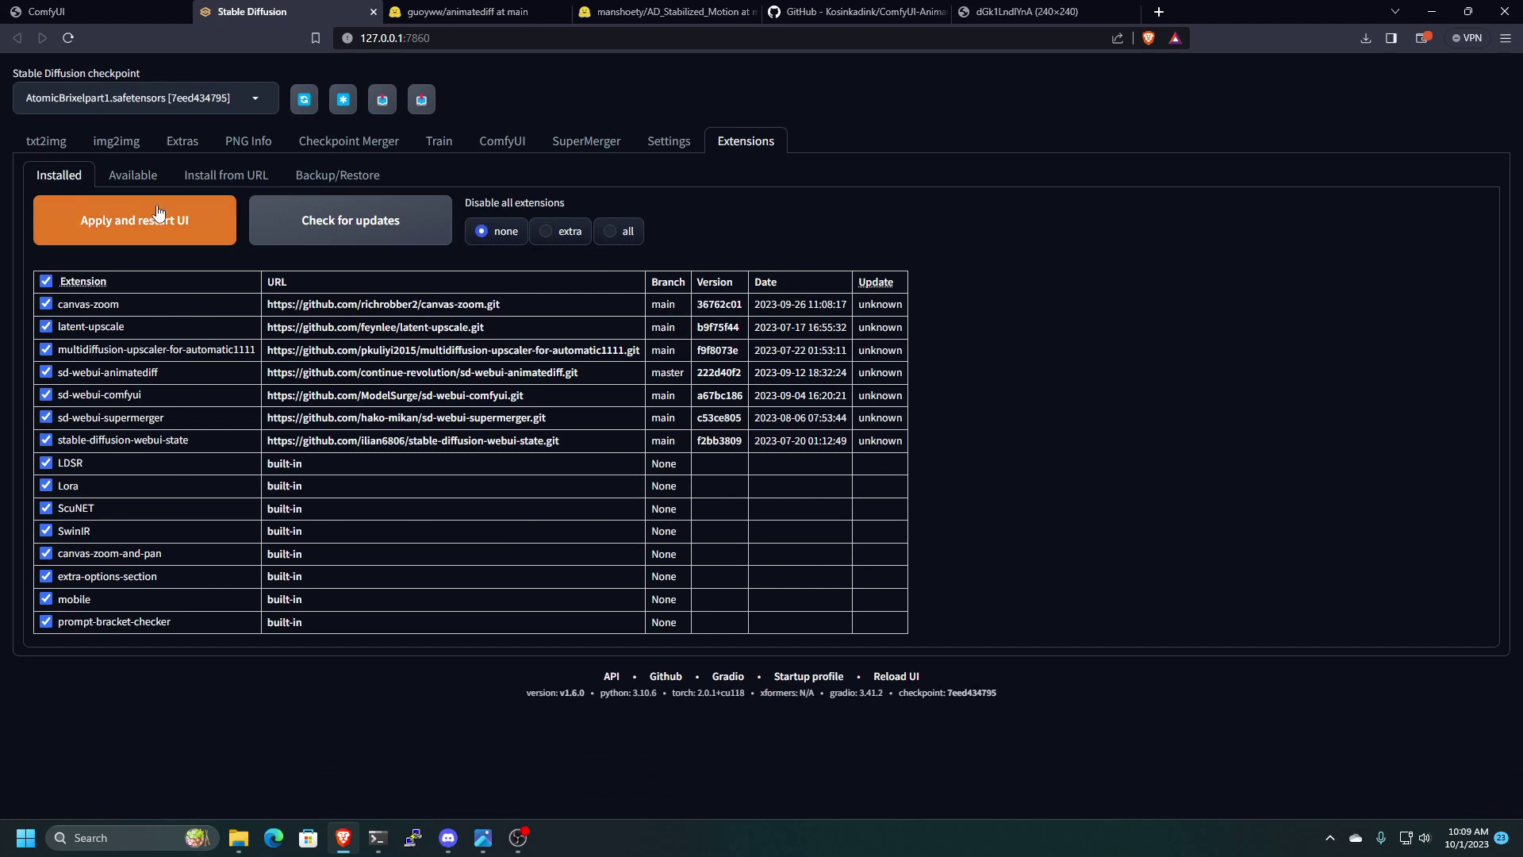
# - Collapse and reopen the AnimateDiff section of the txt2img page to review its settings
pyautogui.click(52, 142)
pyautogui.scroll(-2, 206, 357)
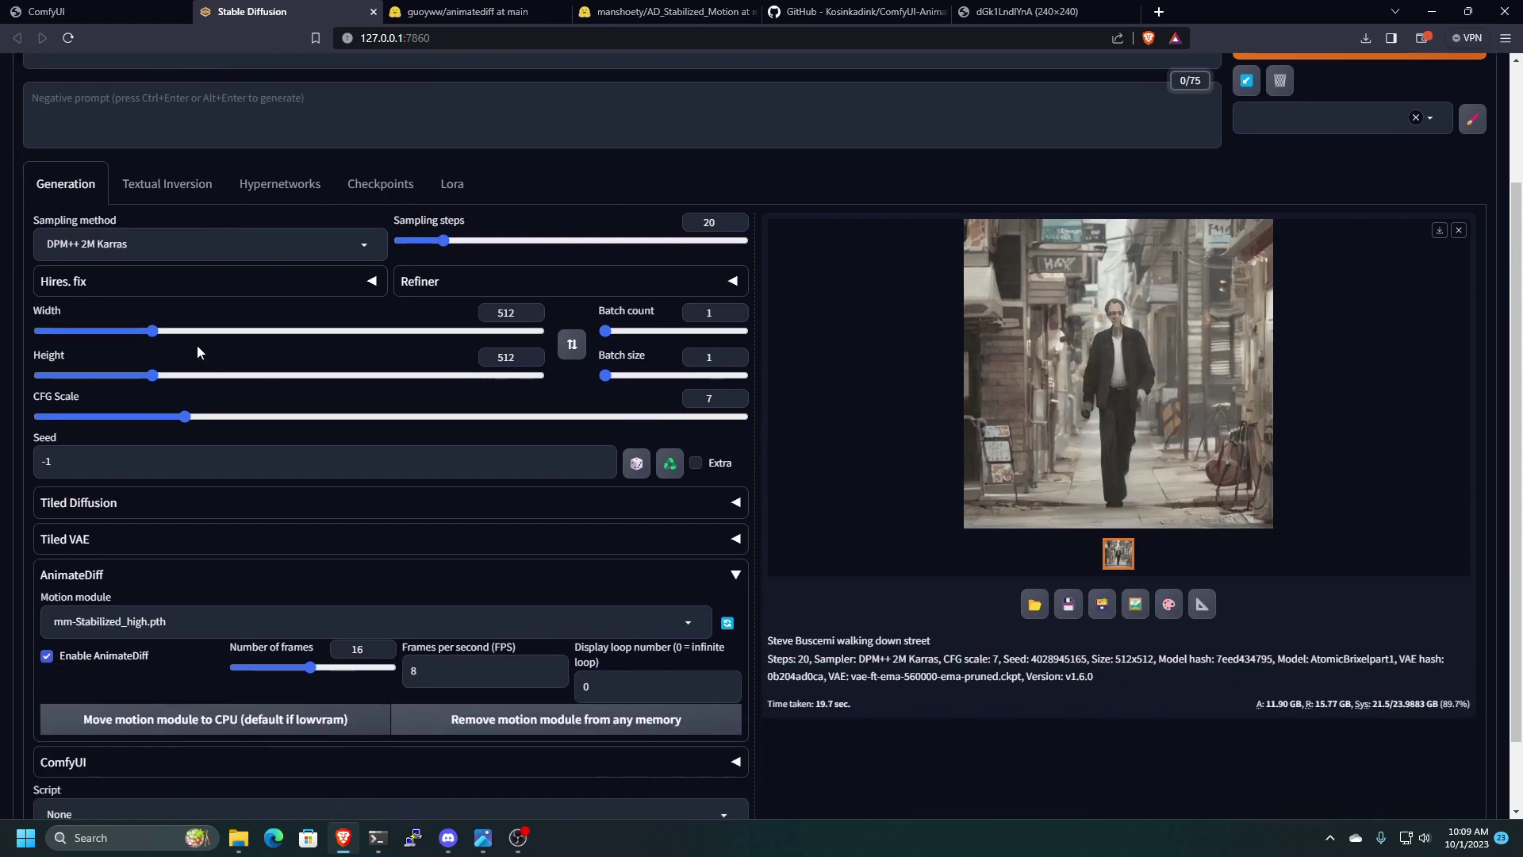
pyautogui.click(150, 580)
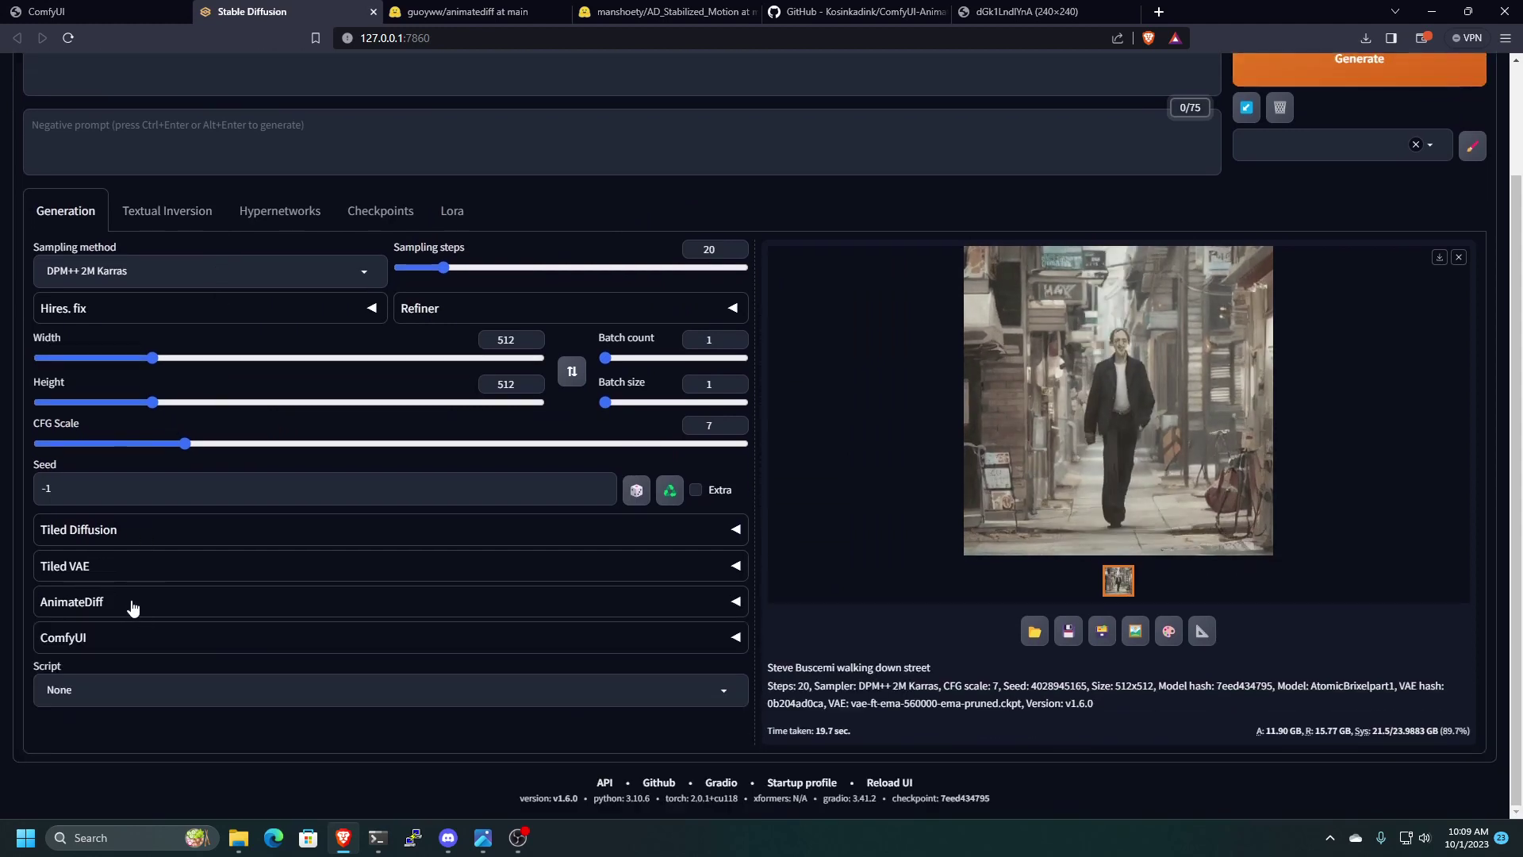
pyautogui.click(133, 608)
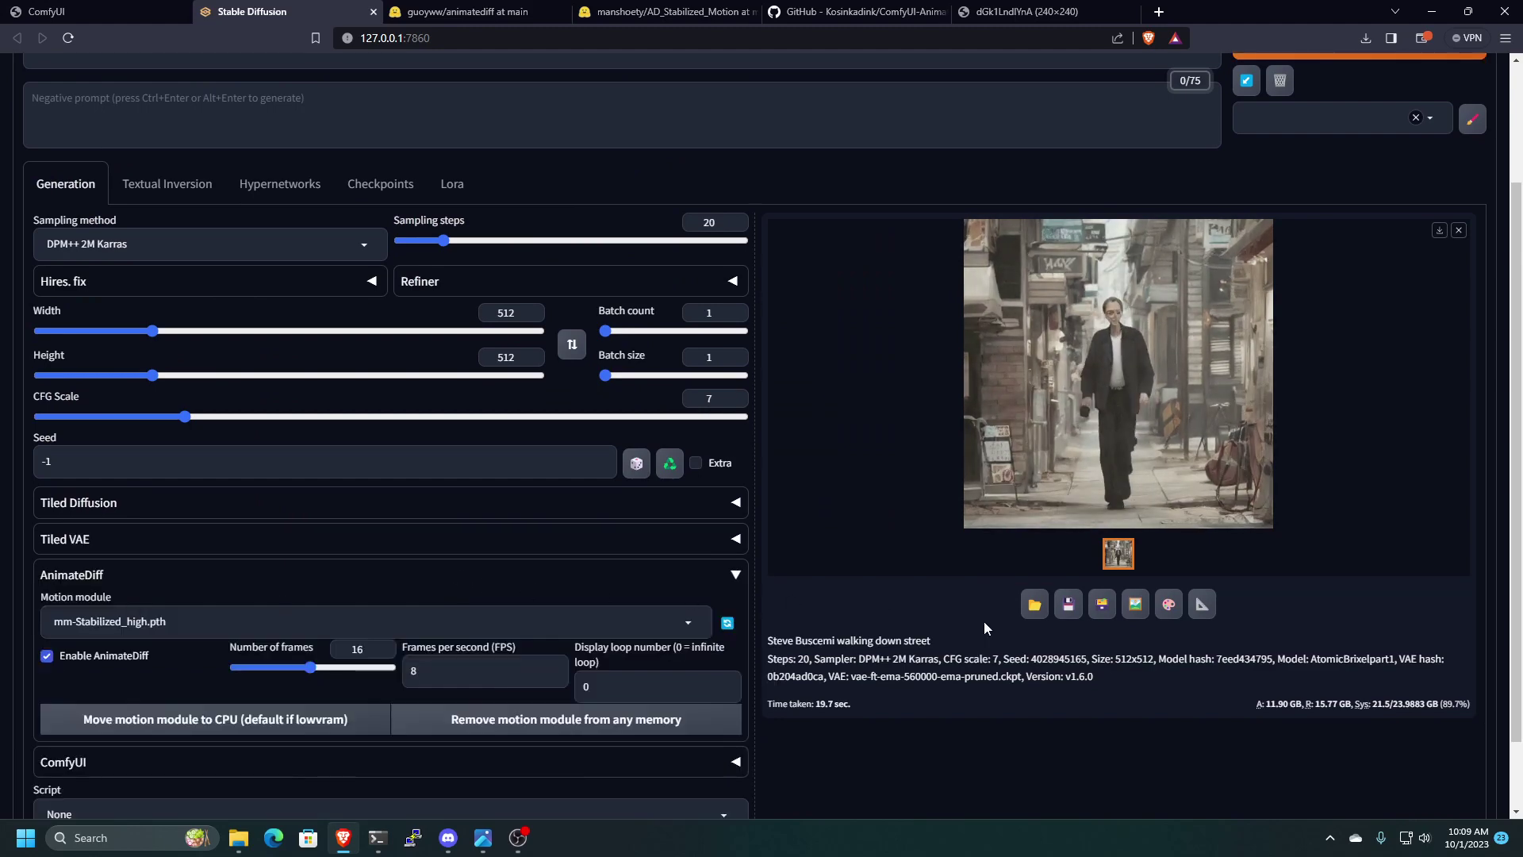
pyautogui.scroll(-1, 393, 522)
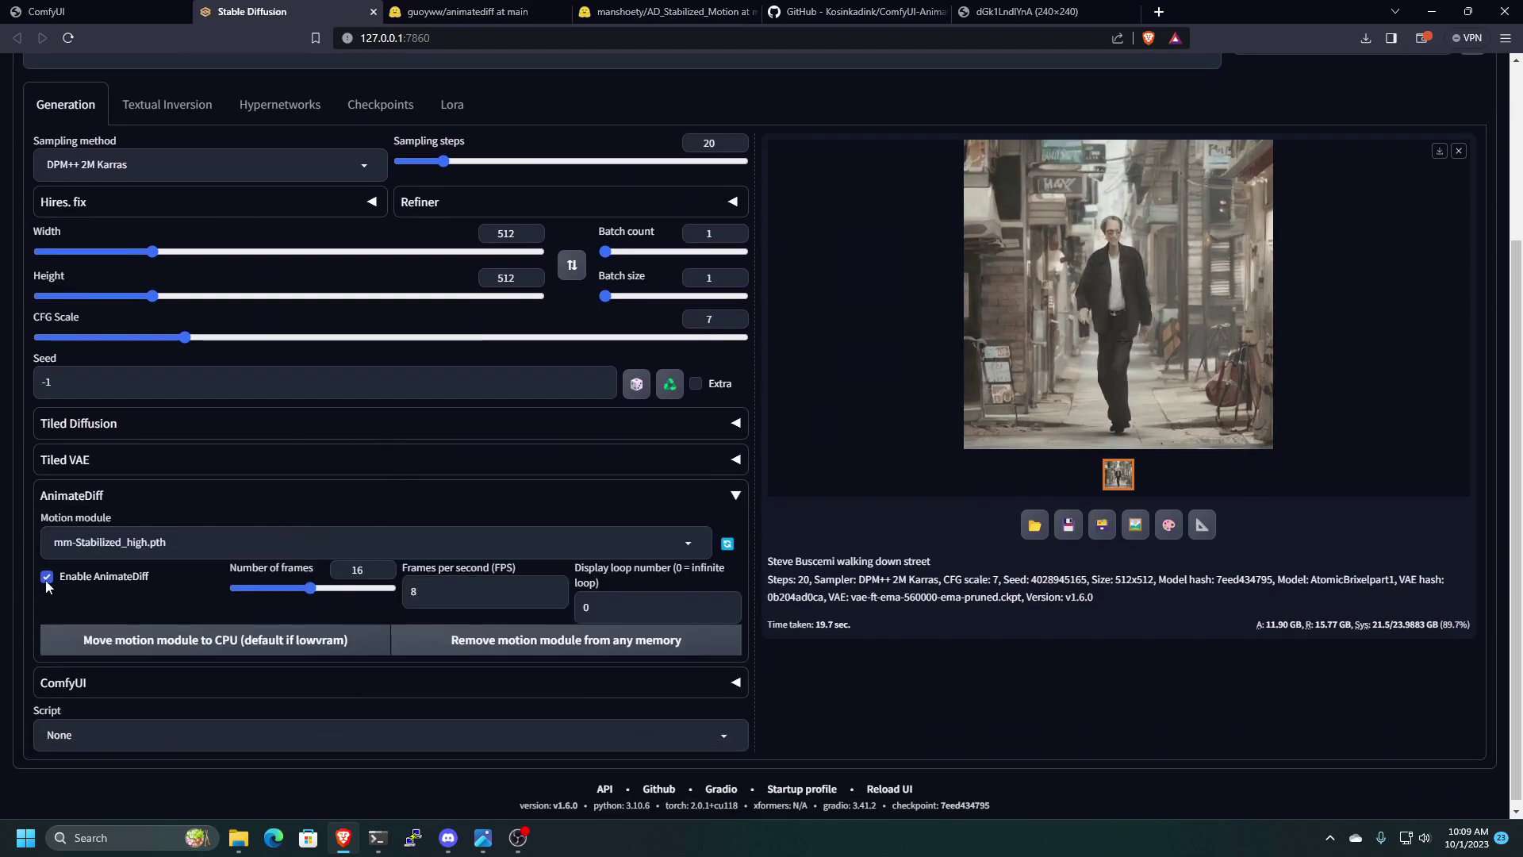
pyautogui.scroll(2, 47, 585)
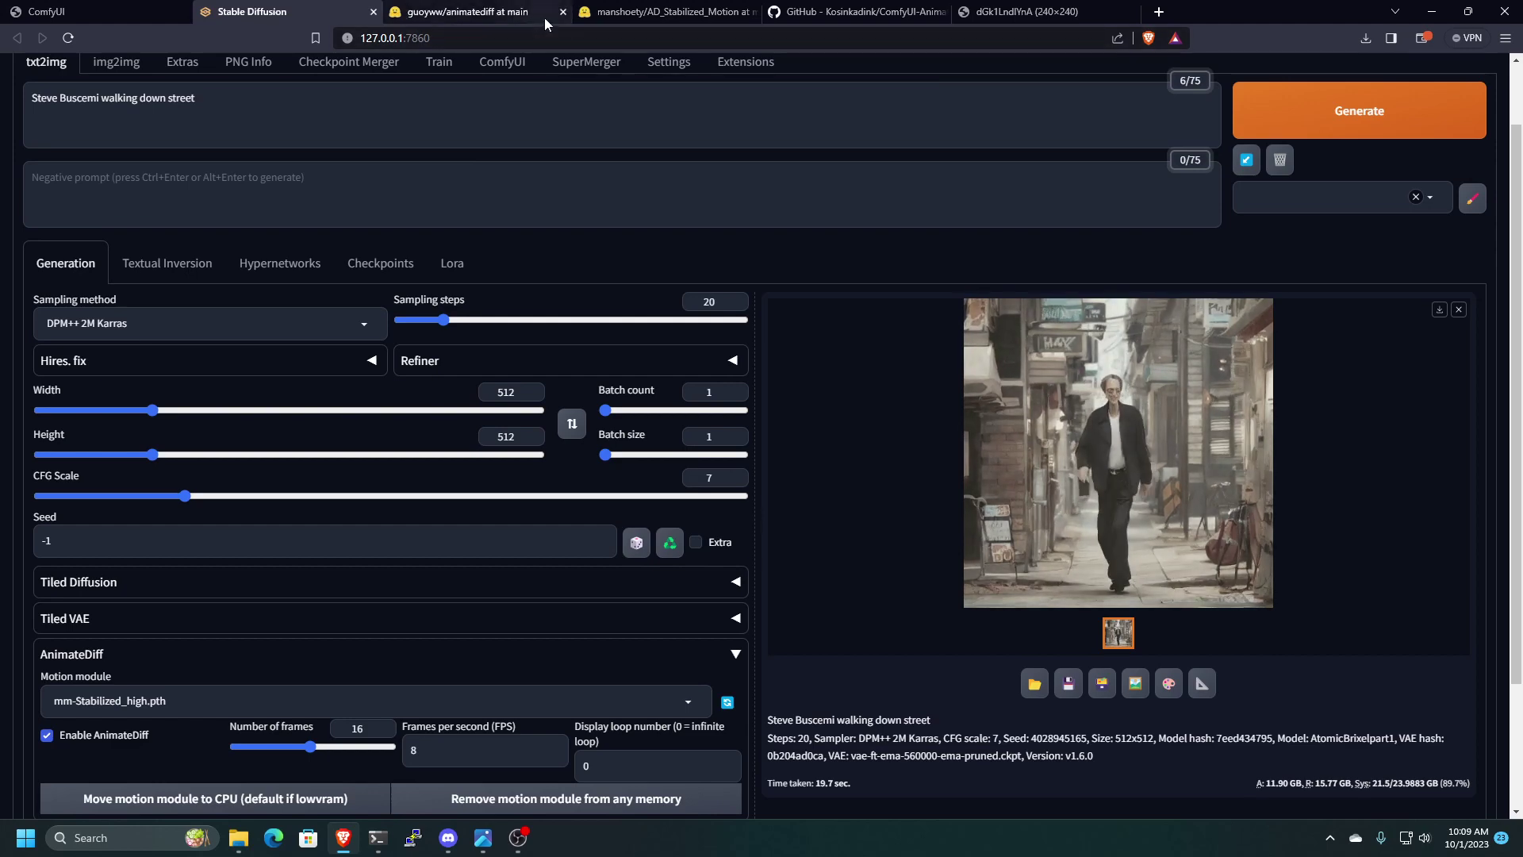
# - Examine the motion module files in the guoyww/animatediff and AD_Stabilized_Motion repositories on Hugging Face, and return to Stable Diffusion
pyautogui.click(490, 14)
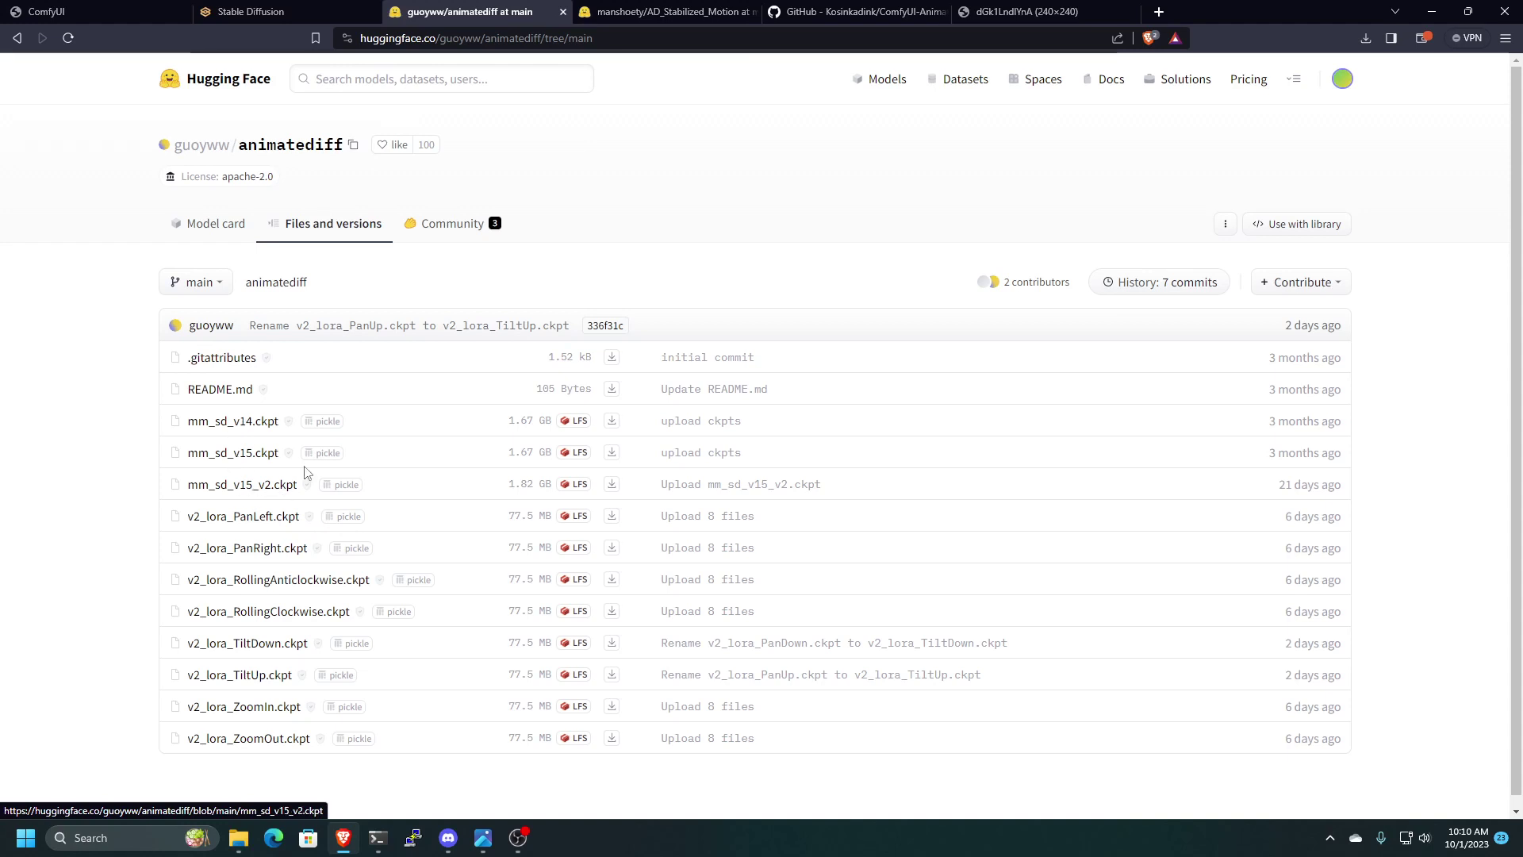
pyautogui.click(698, 16)
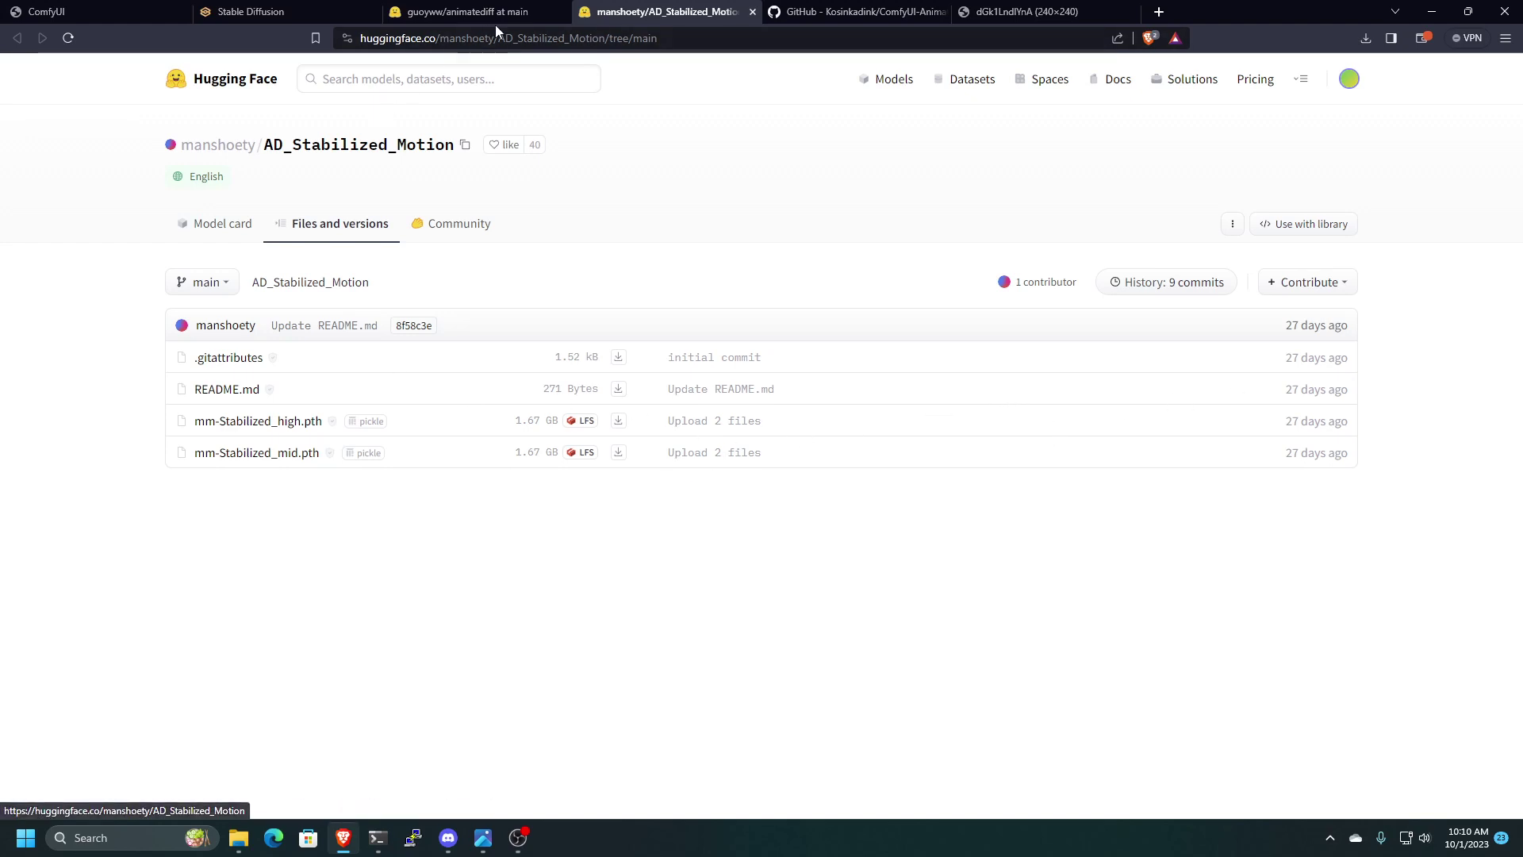
pyautogui.click(247, 11)
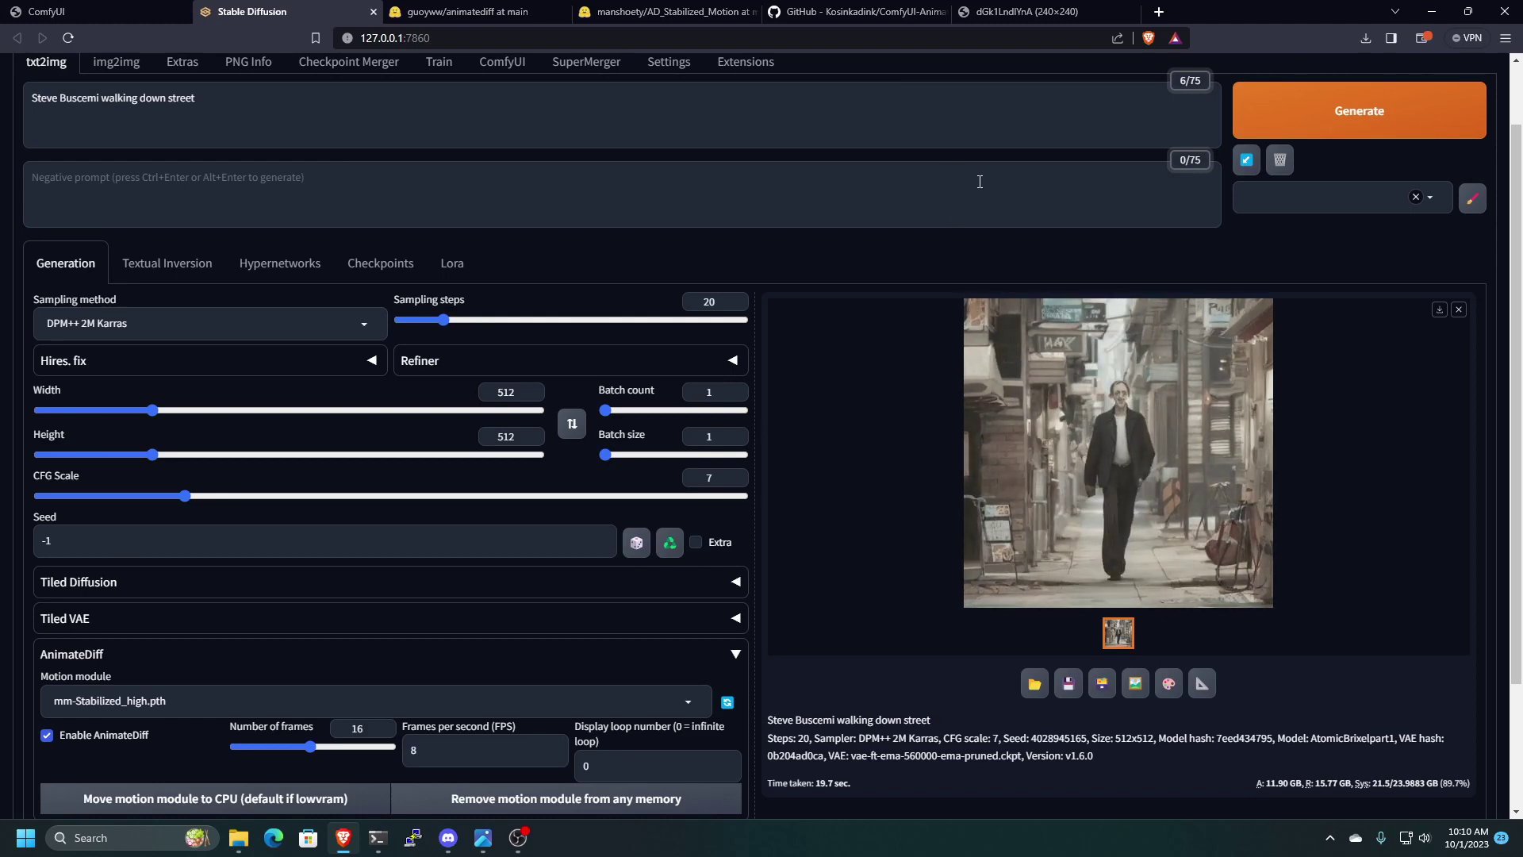
pyautogui.scroll(1, 992, 169)
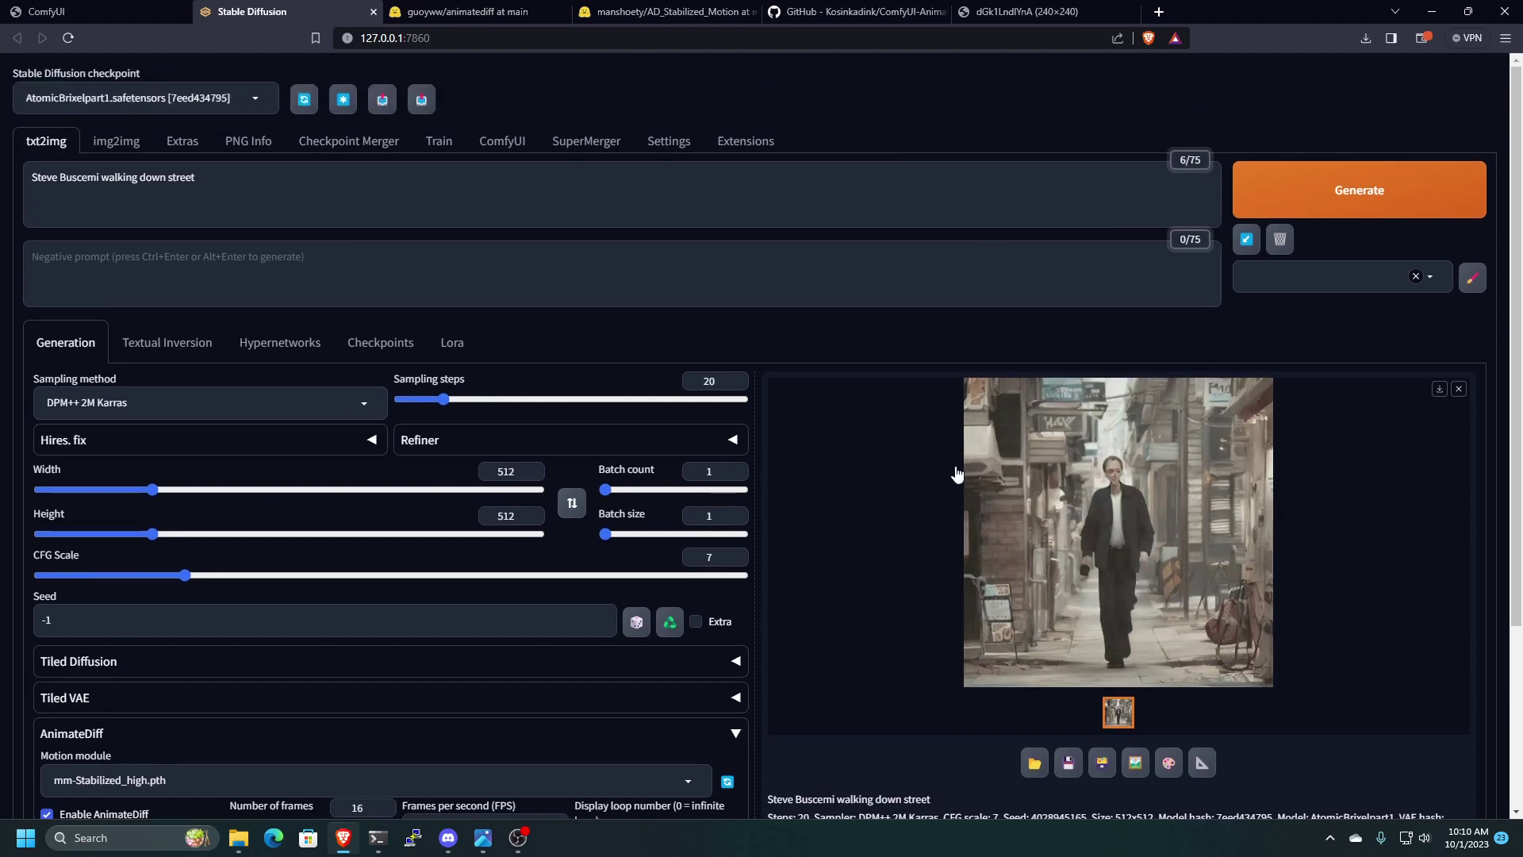
# - Revisit the AD_Stabilized_Motion files and inspect the ComfyUI-AnimateDiff-Evolved models folder and its parent in File Explorer
pyautogui.click(657, 17)
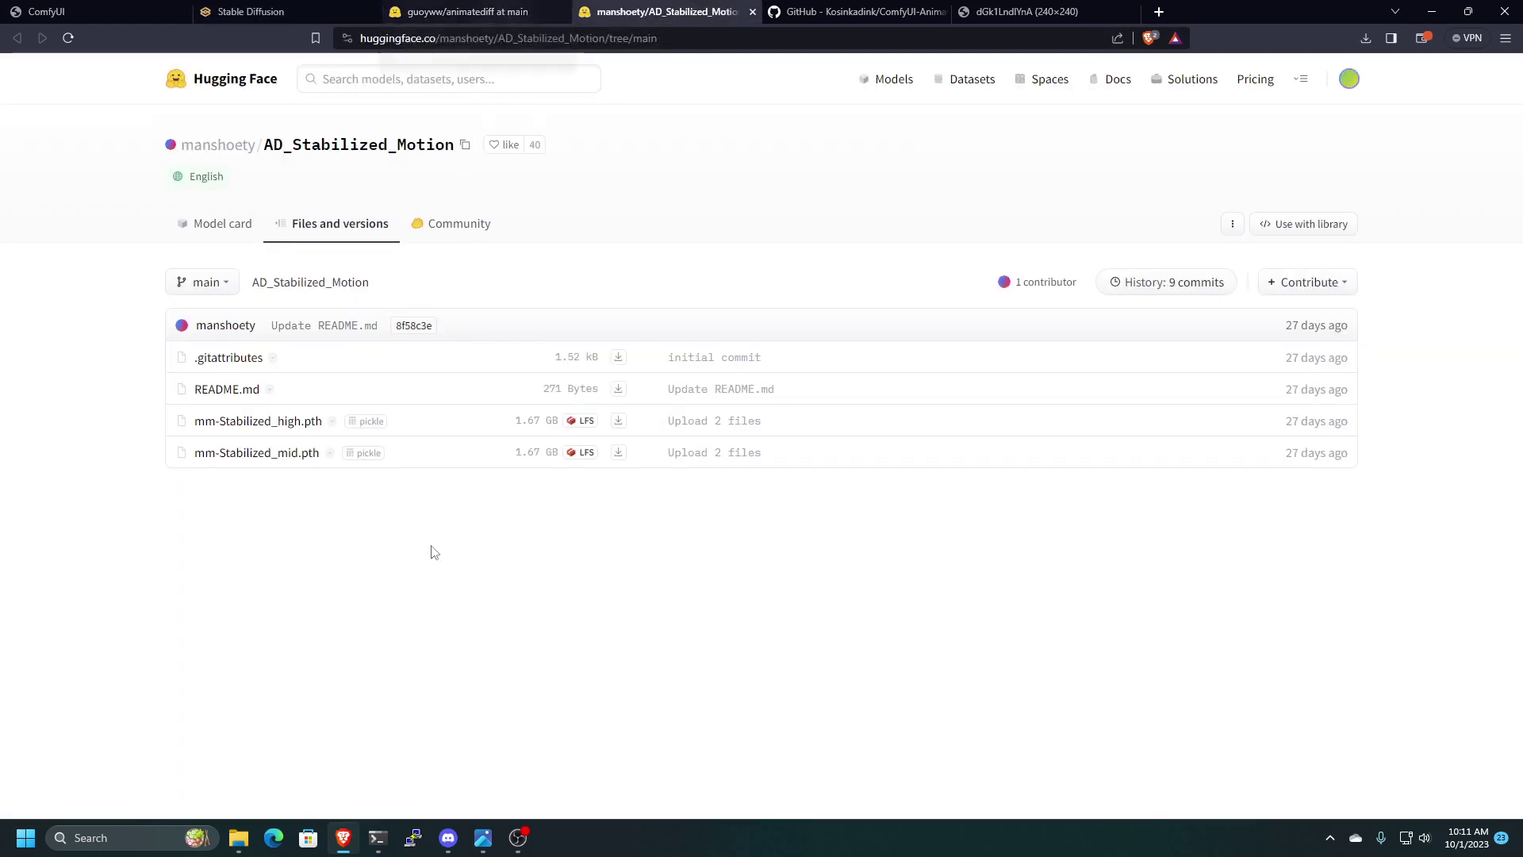
pyautogui.moveTo(240, 842)
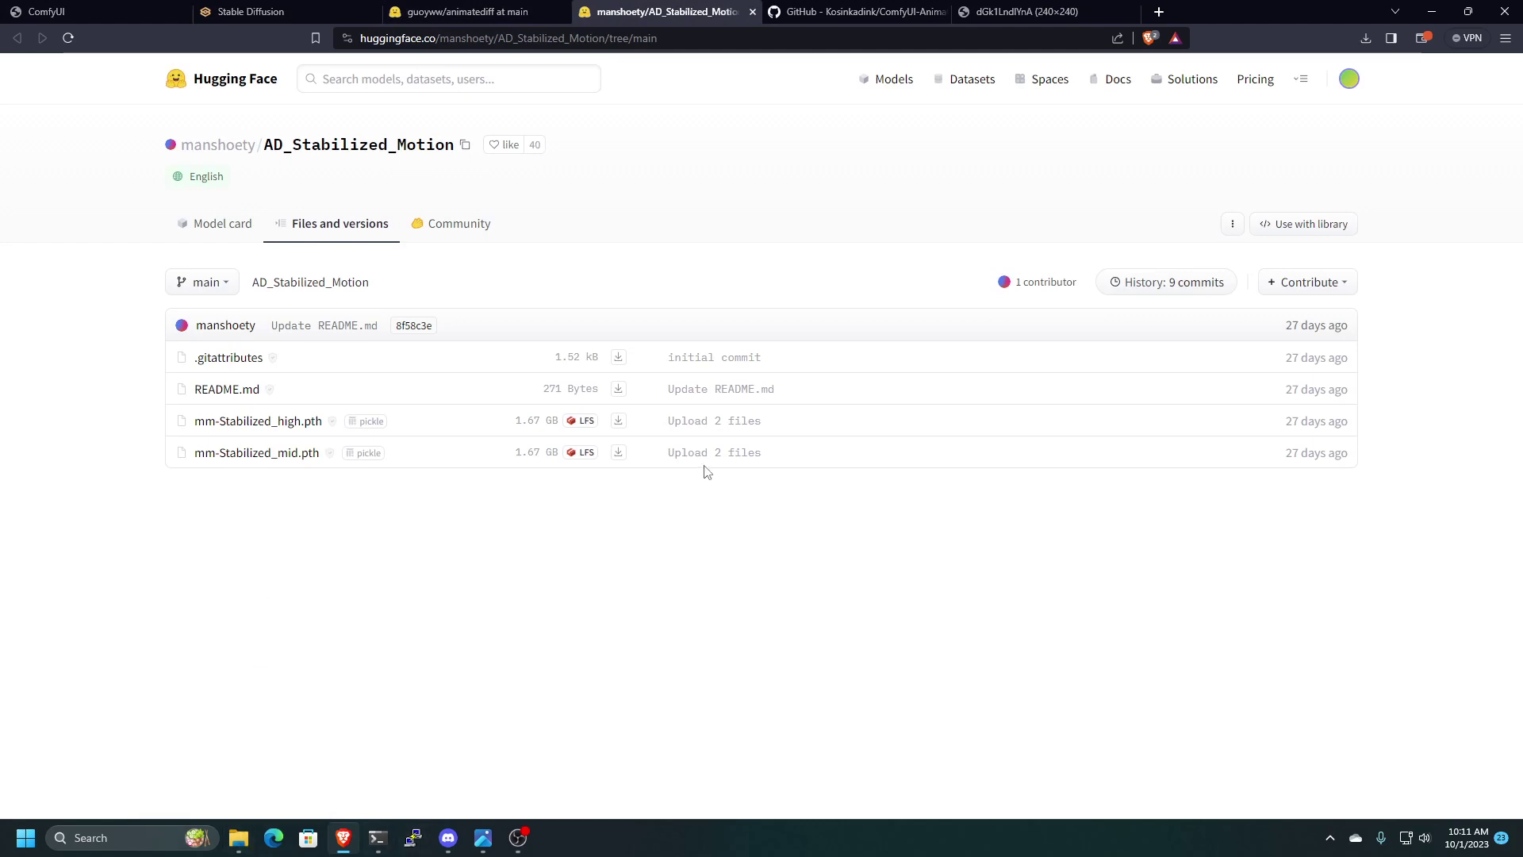
pyautogui.click(239, 838)
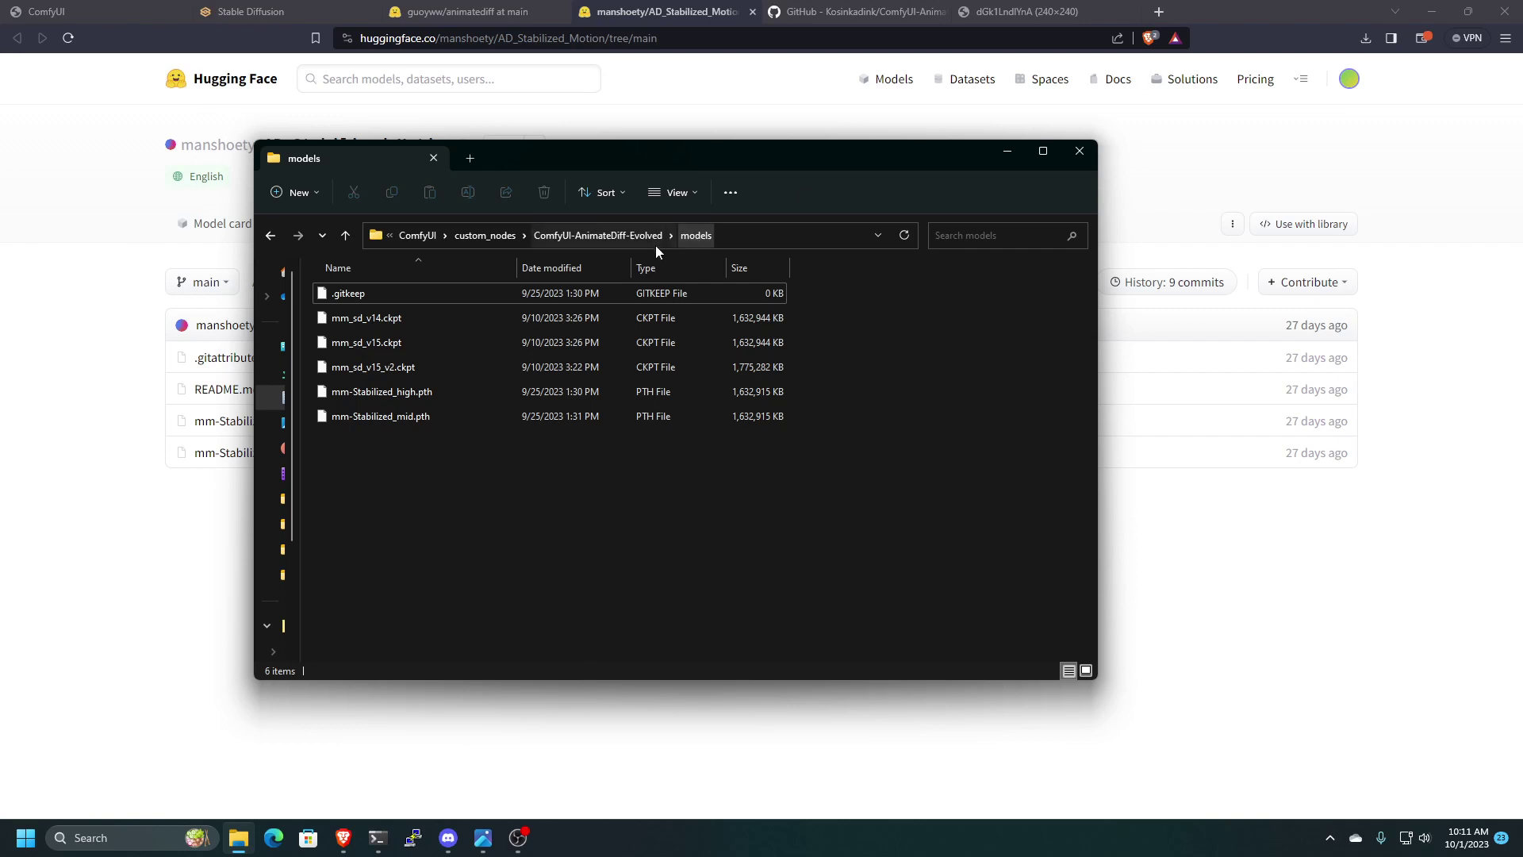
pyautogui.click(582, 235)
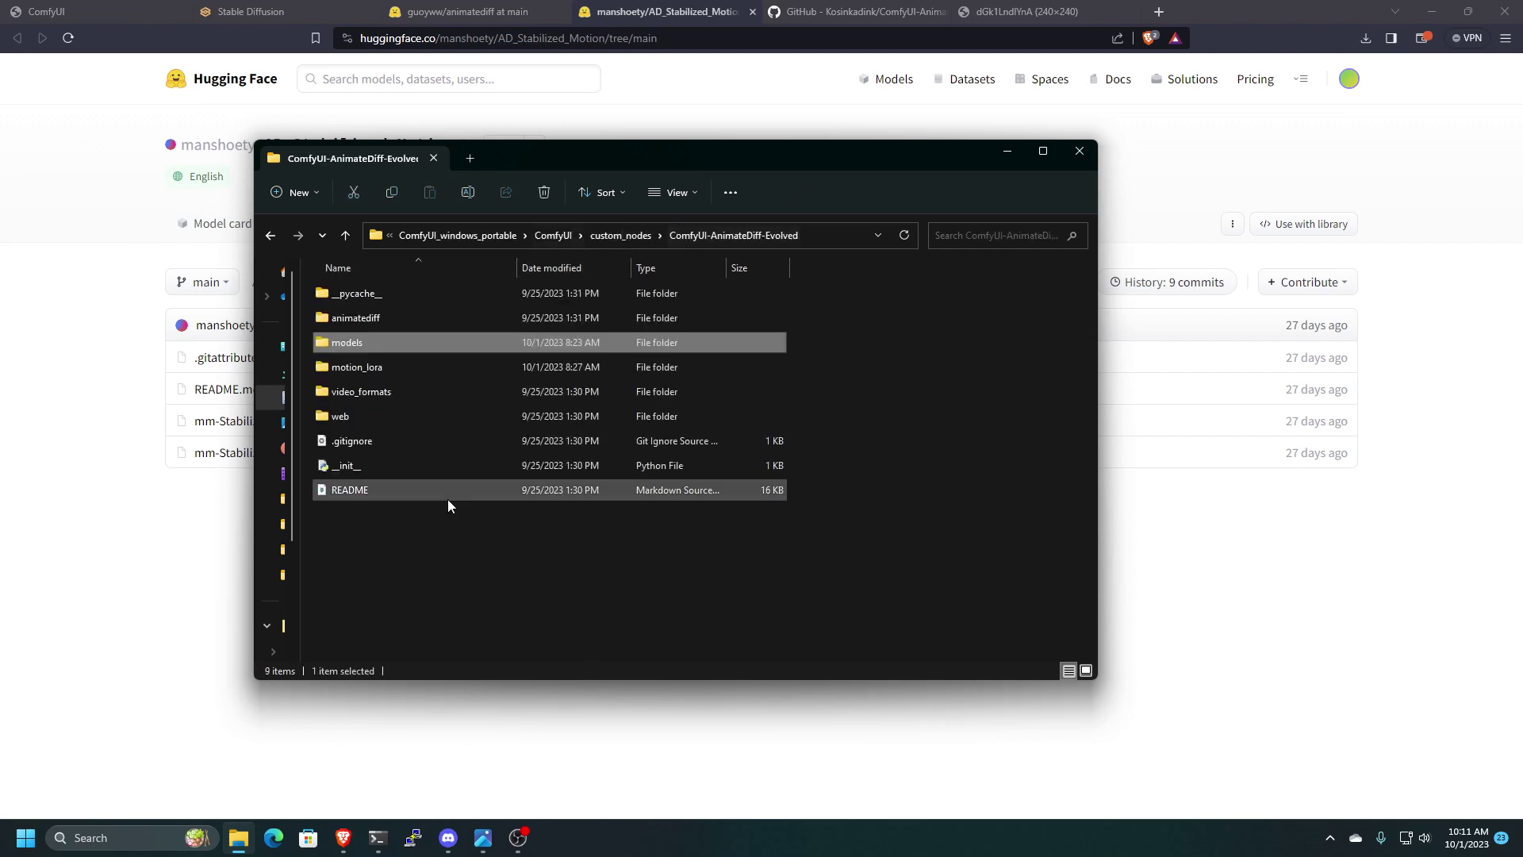
pyautogui.click(24, 362)
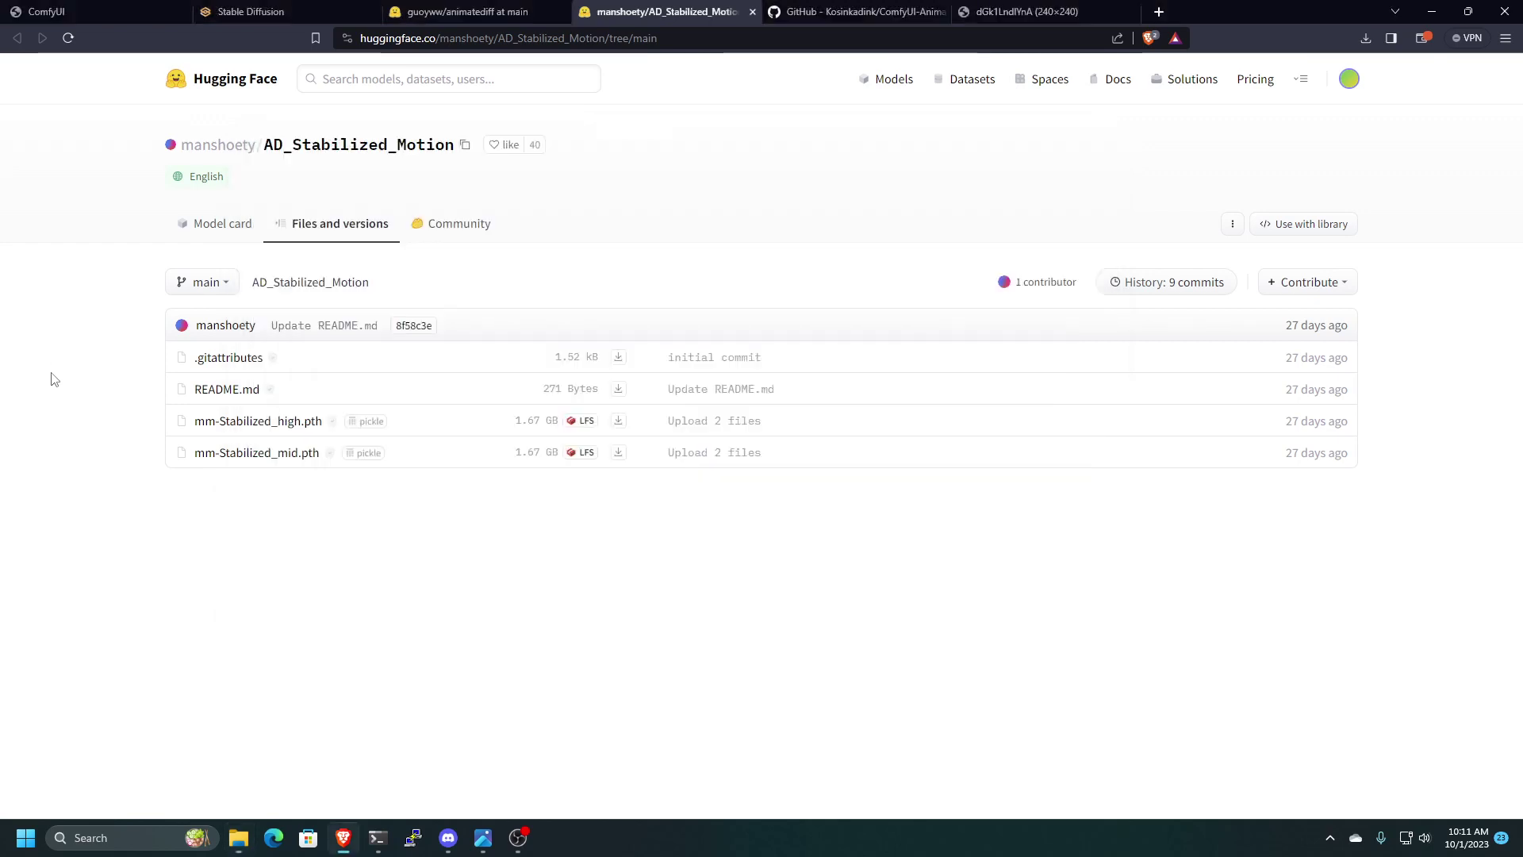
# - Return to Stable Diffusion and review the motion modules offered in the AnimateDiff section, keeping mm-Stabilized_high.pth
pyautogui.click(252, 11)
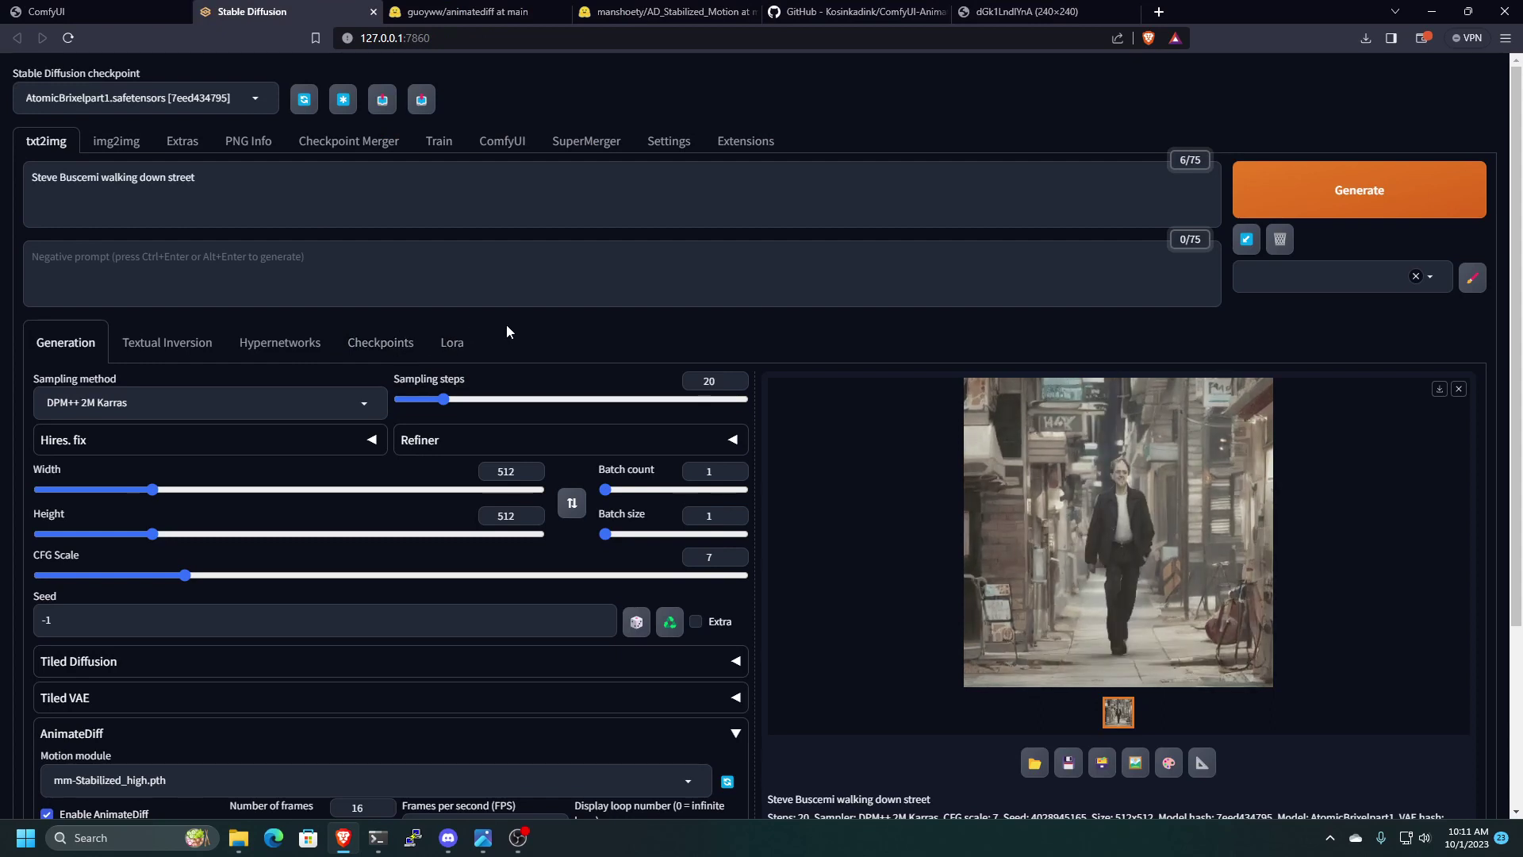
pyautogui.scroll(-1, 573, 444)
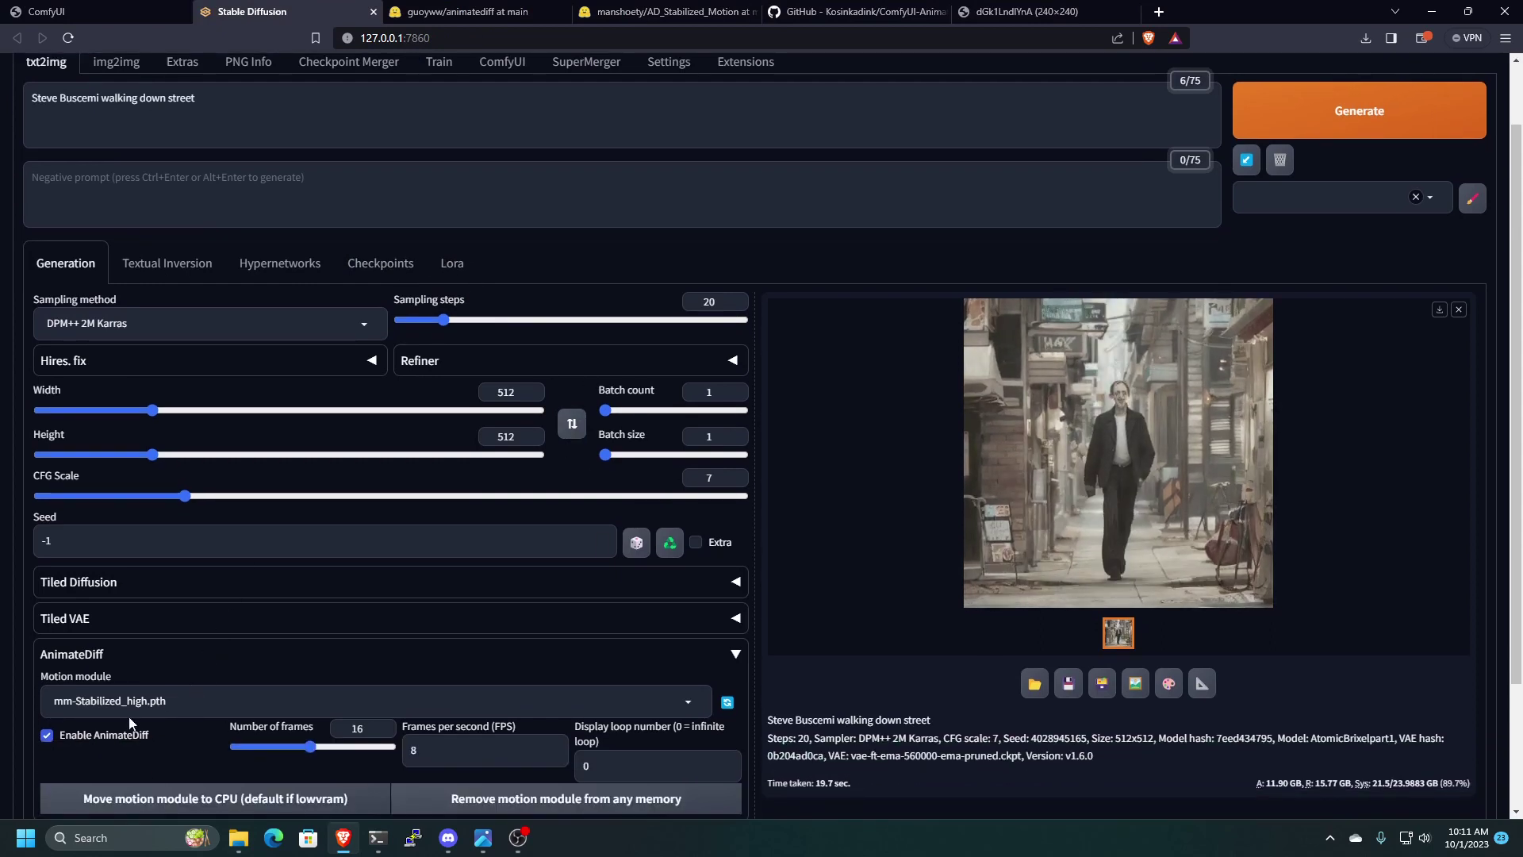
pyautogui.scroll(-1, 49, 737)
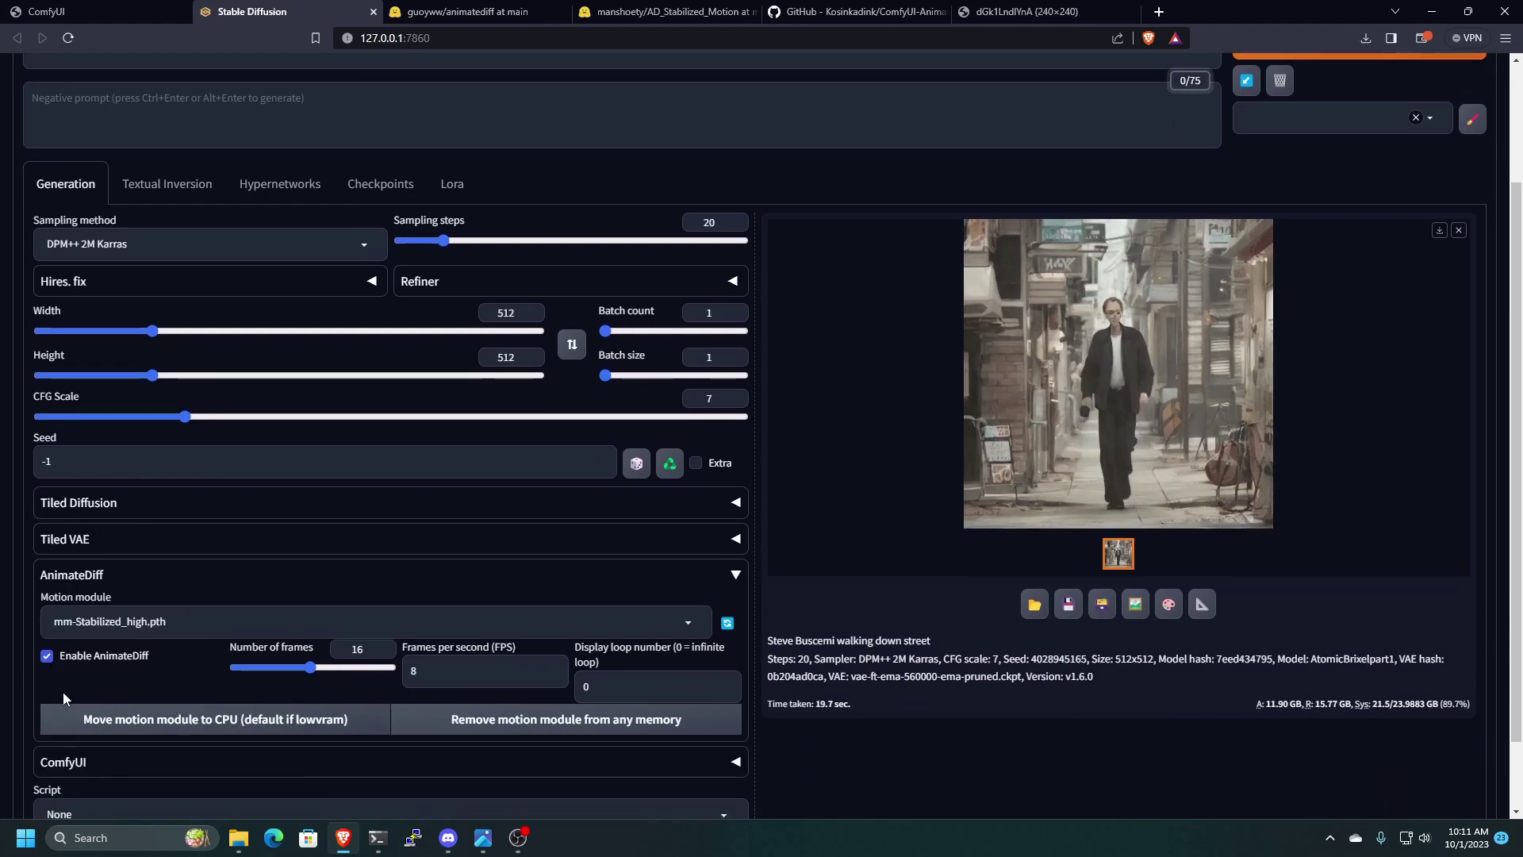
pyautogui.click(109, 575)
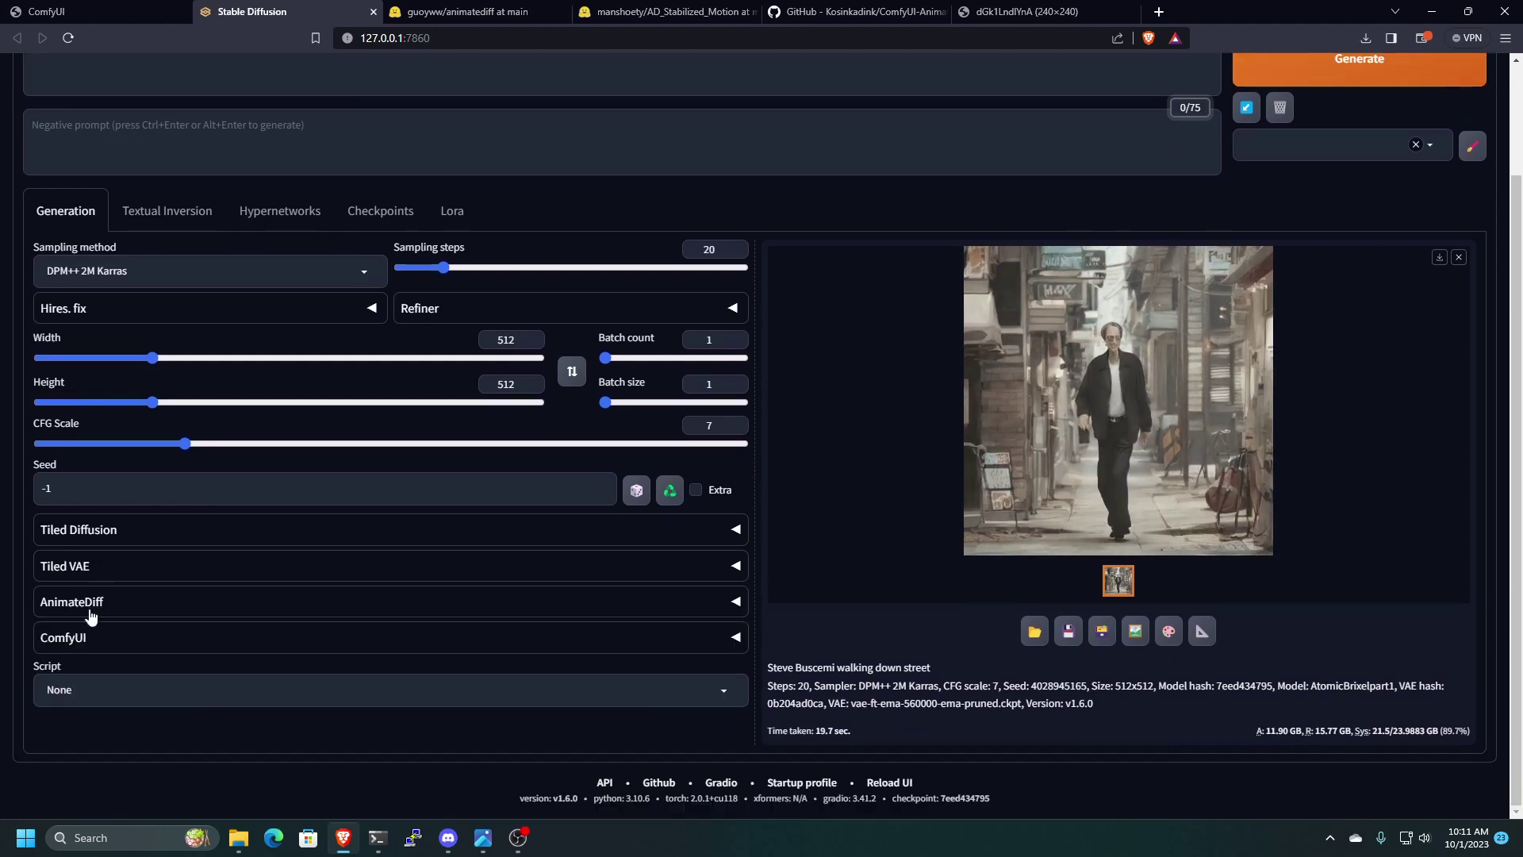
pyautogui.click(108, 600)
pyautogui.click(107, 633)
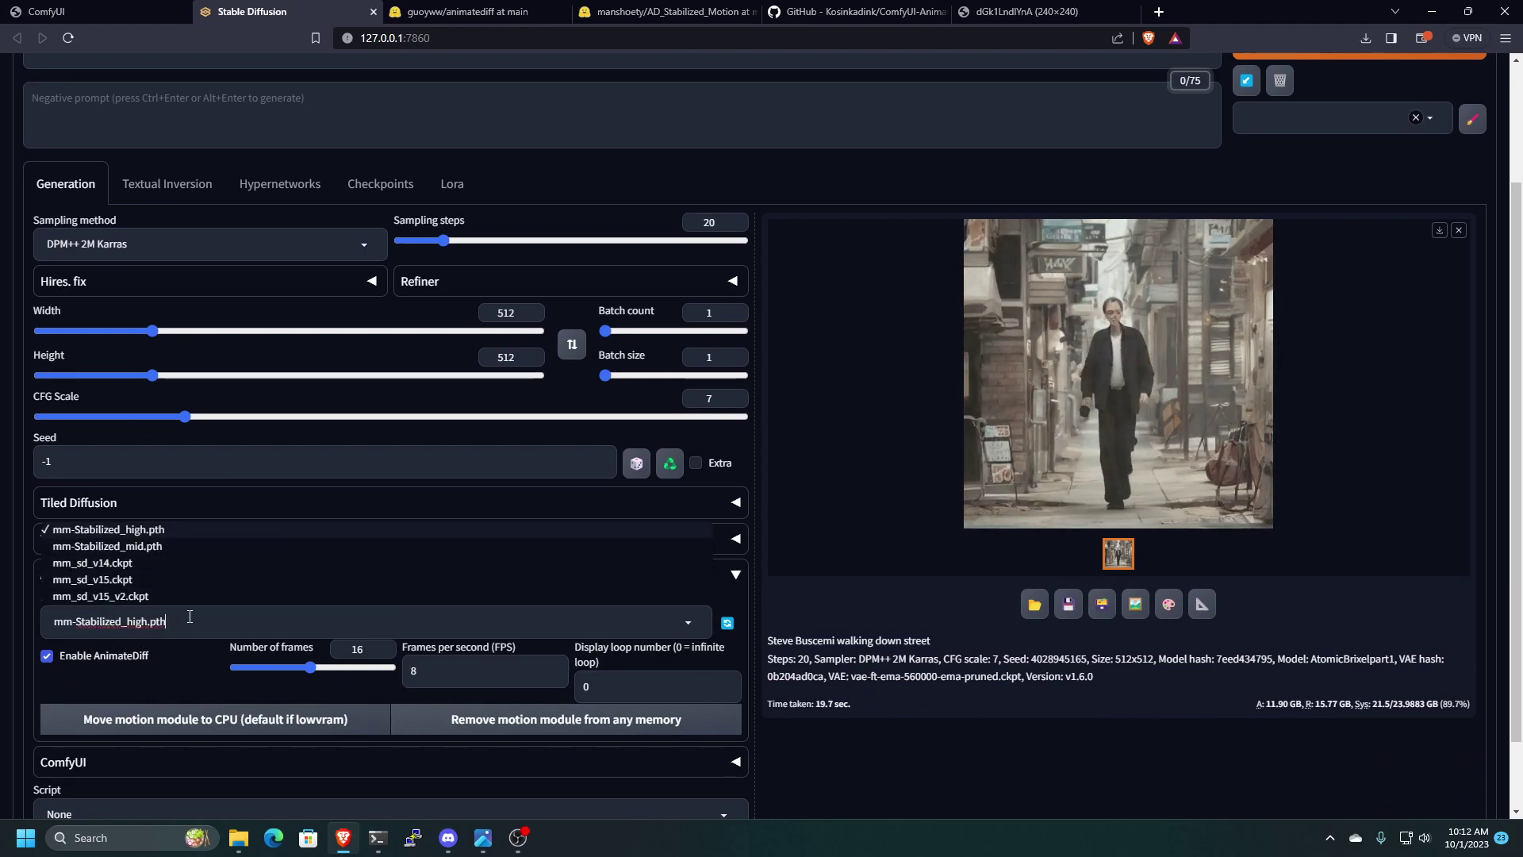
pyautogui.click(22, 636)
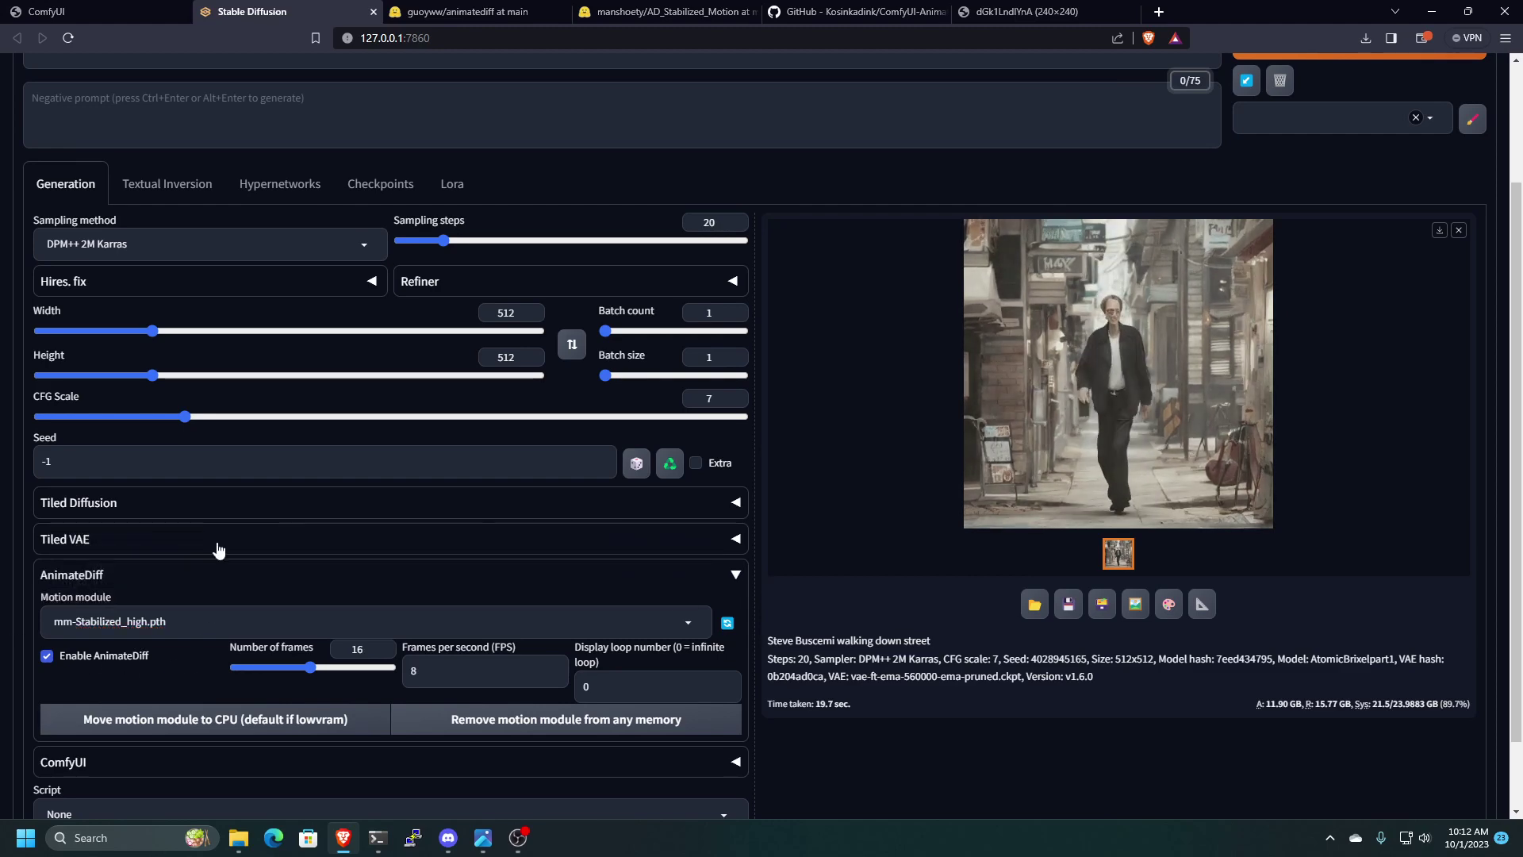
# - Generate a 16-frame AnimateDiff animation from the prompt "Steve Buscemi walking down street"
pyautogui.scroll(2, 222, 476)
pyautogui.click(1320, 217)
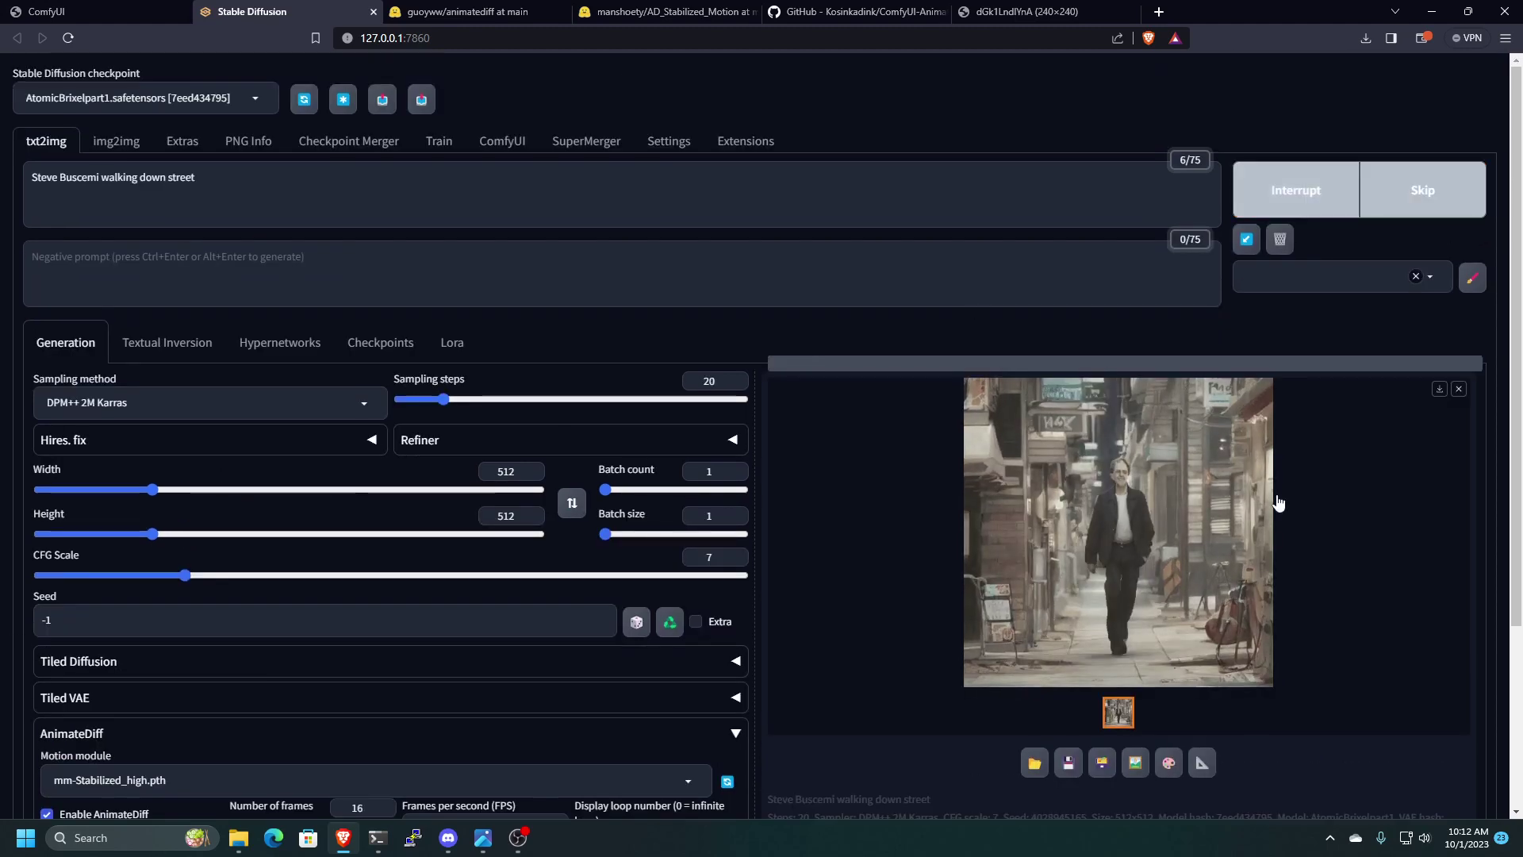
pyautogui.scroll(-1, 1273, 435)
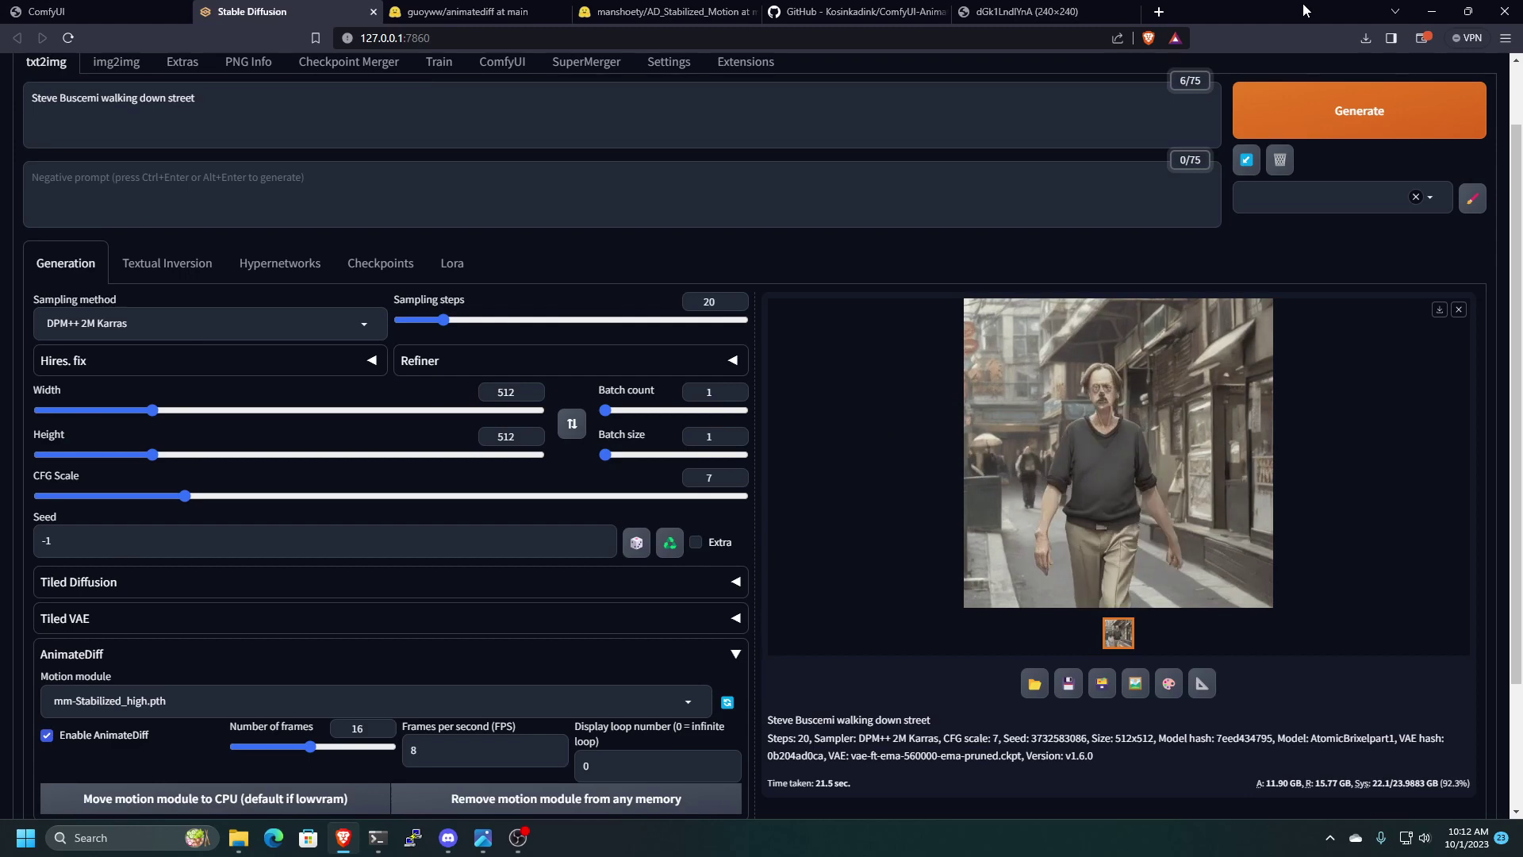
# - View the spaghetti-eating clip in the other browser tab, and generate another animation in Stable Diffusion with the same prompt
pyautogui.click(1002, 20)
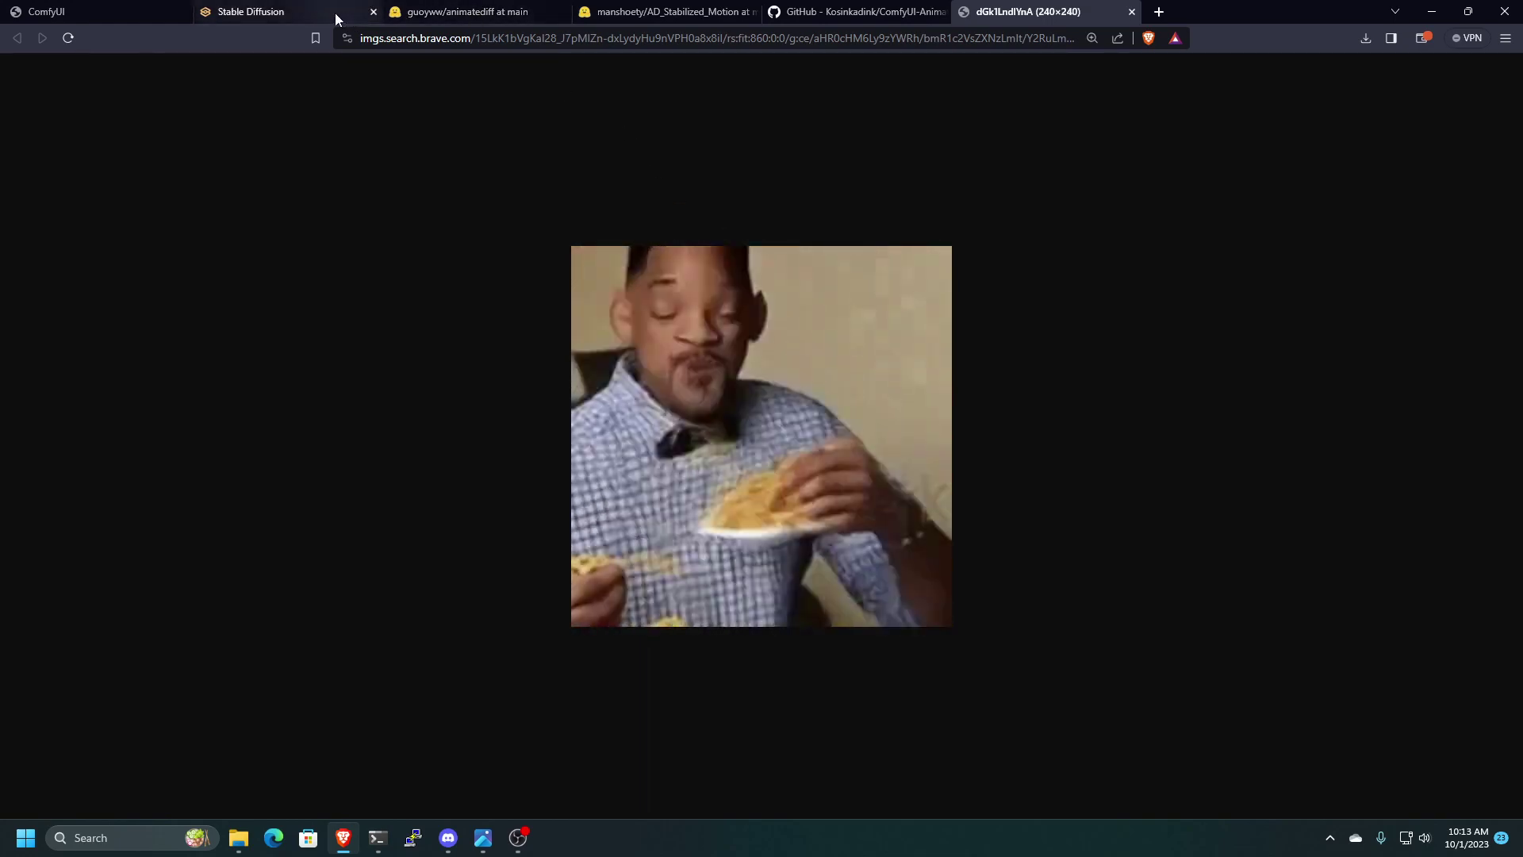
pyautogui.click(334, 13)
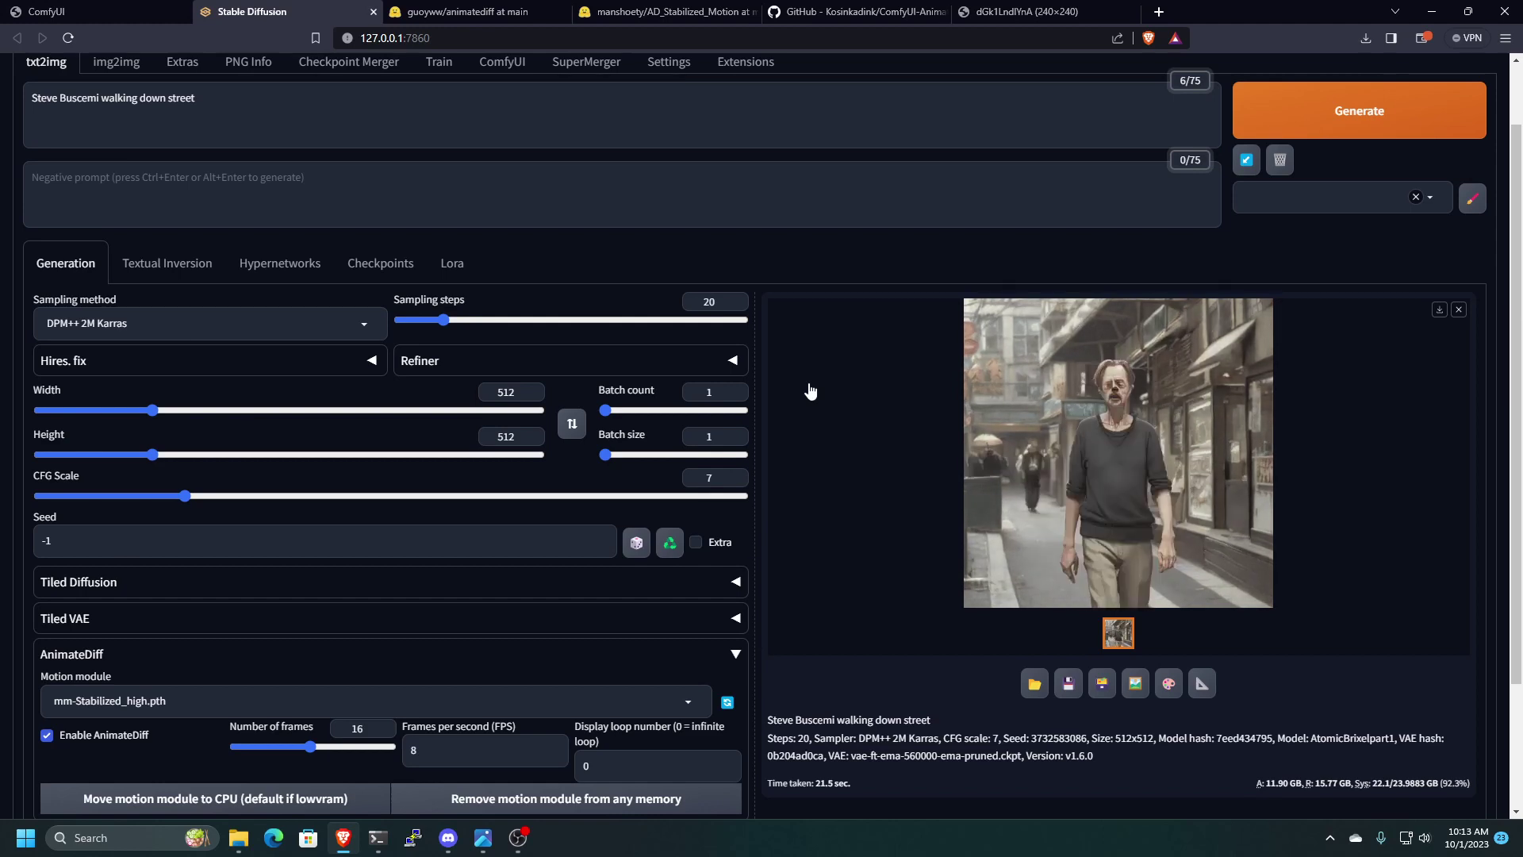
pyautogui.click(1301, 127)
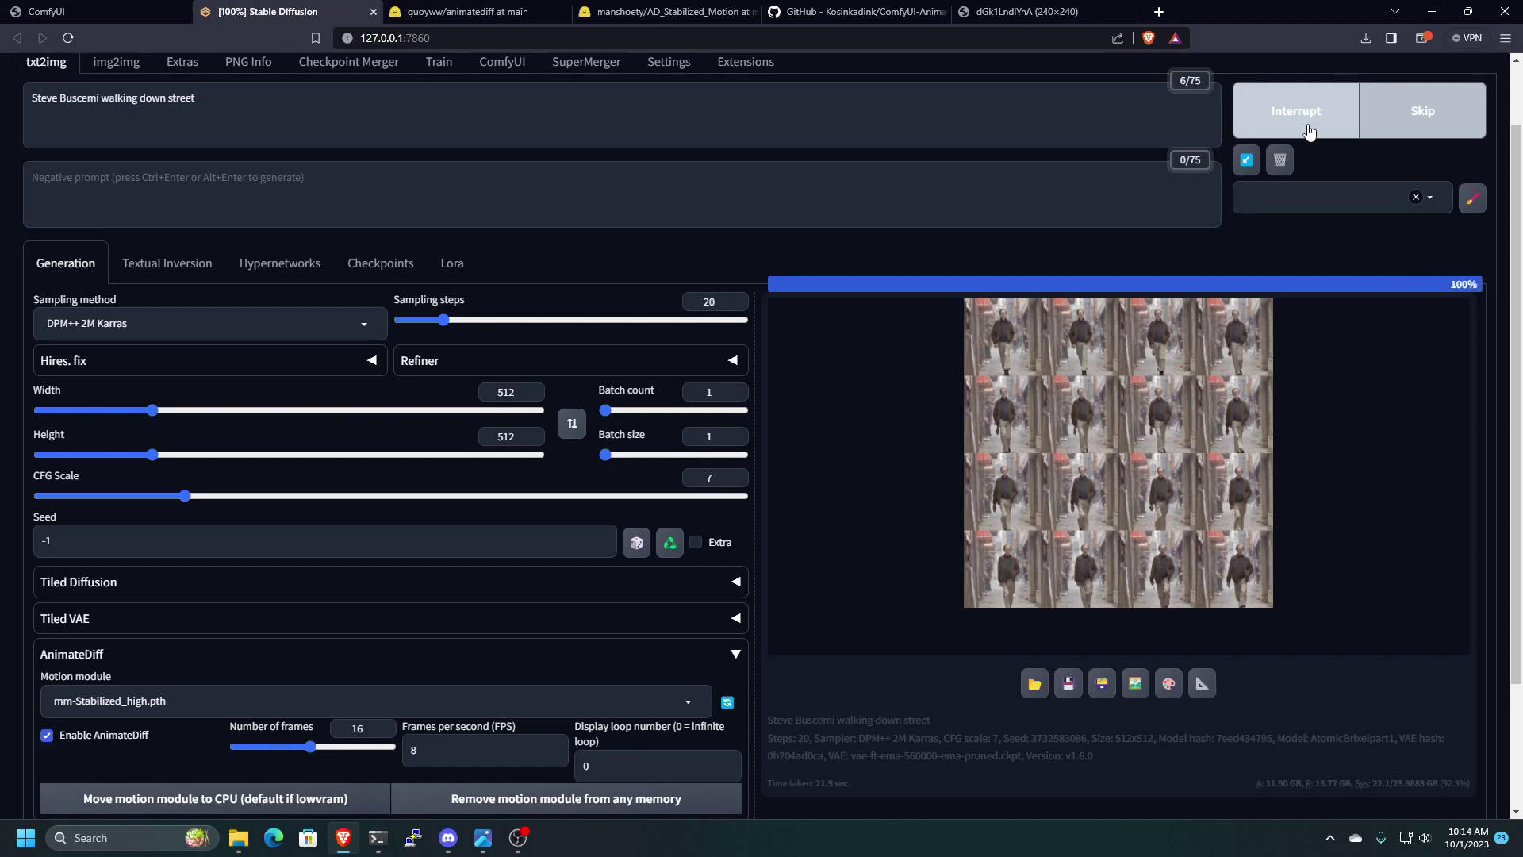
# - Change the prompt to "Steve Buscemi riding a motorcycle" and generate the animation
pyautogui.moveTo(197, 98); pyautogui.dragTo(103, 98)
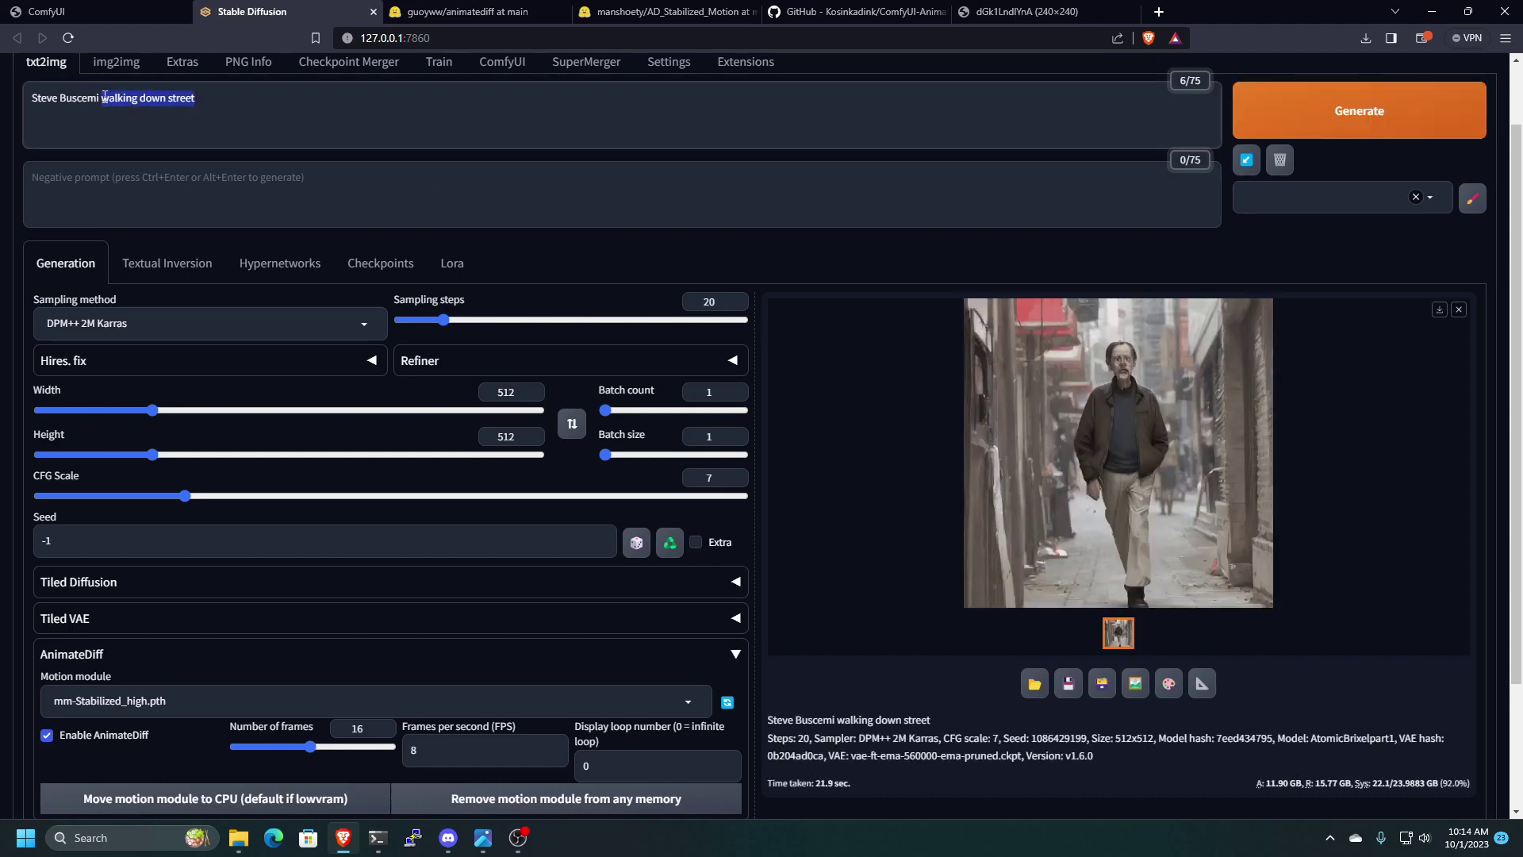
pyautogui.write('riding as')
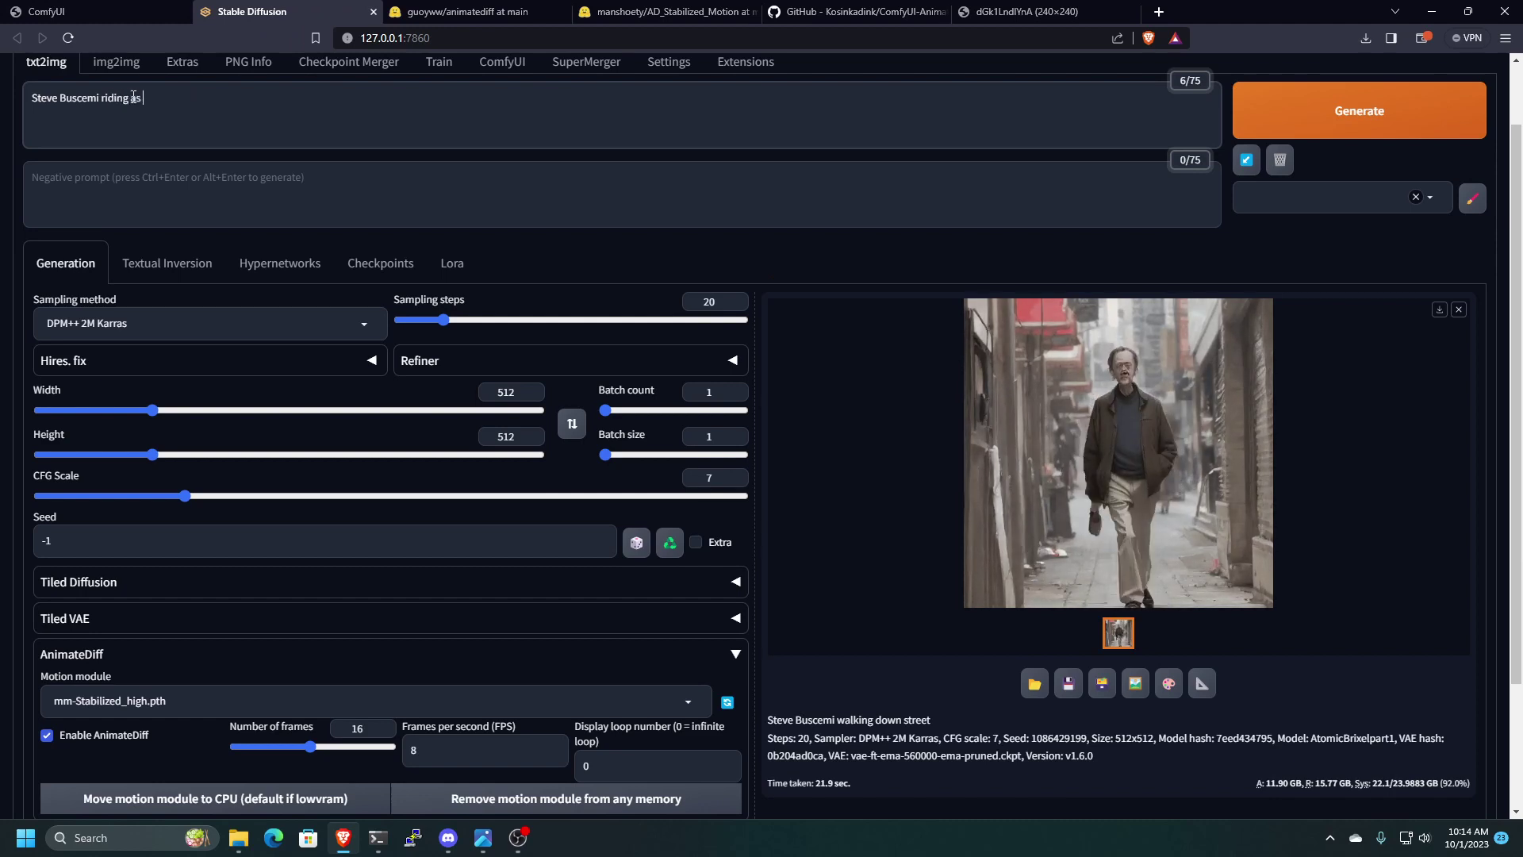
pyautogui.press('BackSpace')
pyautogui.press('BackSpace')
pyautogui.write('motorc')
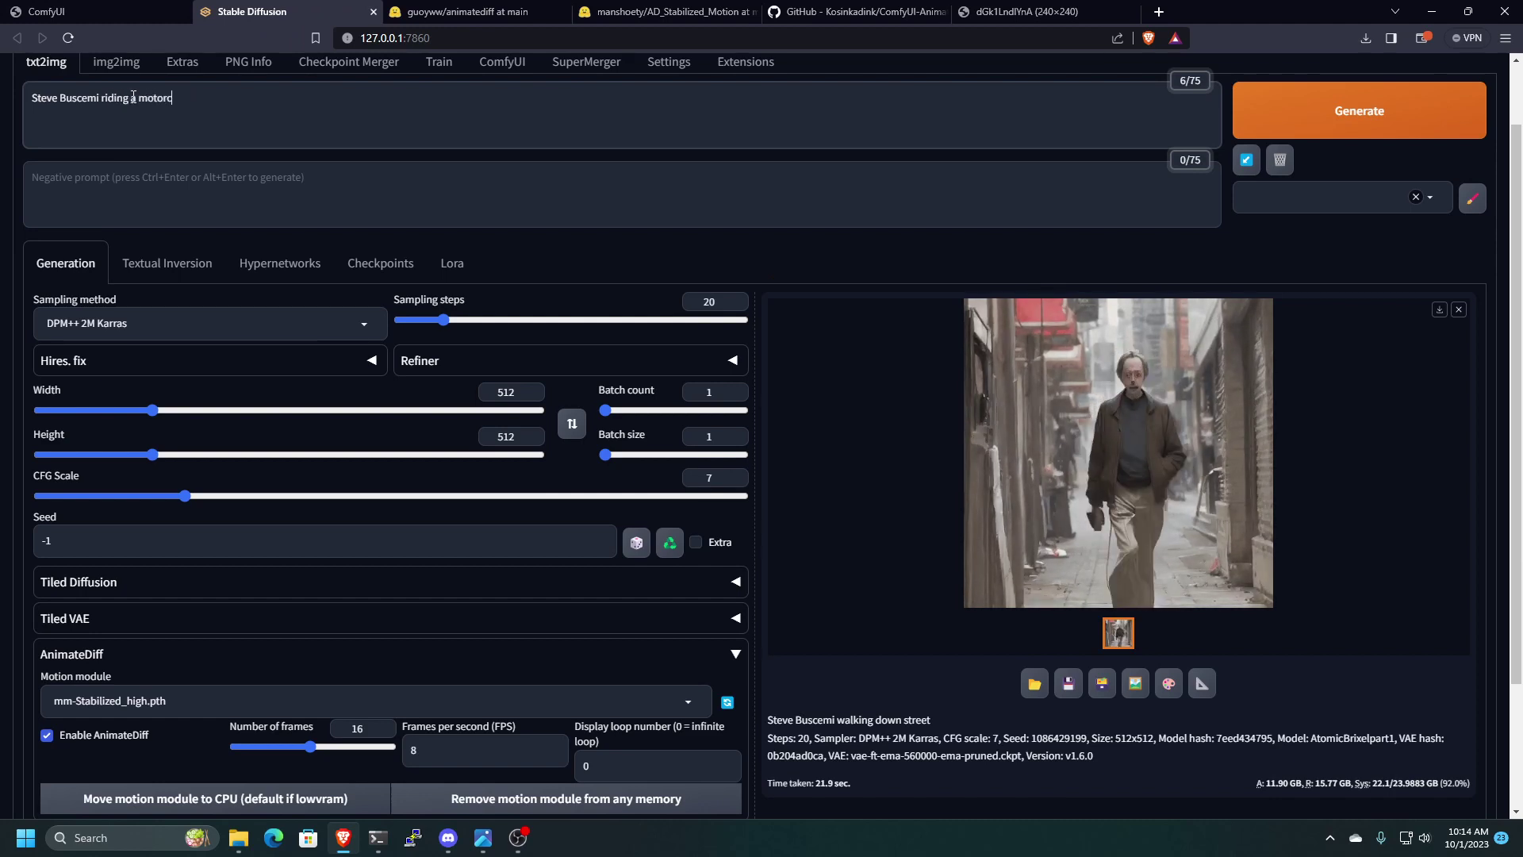
pyautogui.write('ycle')
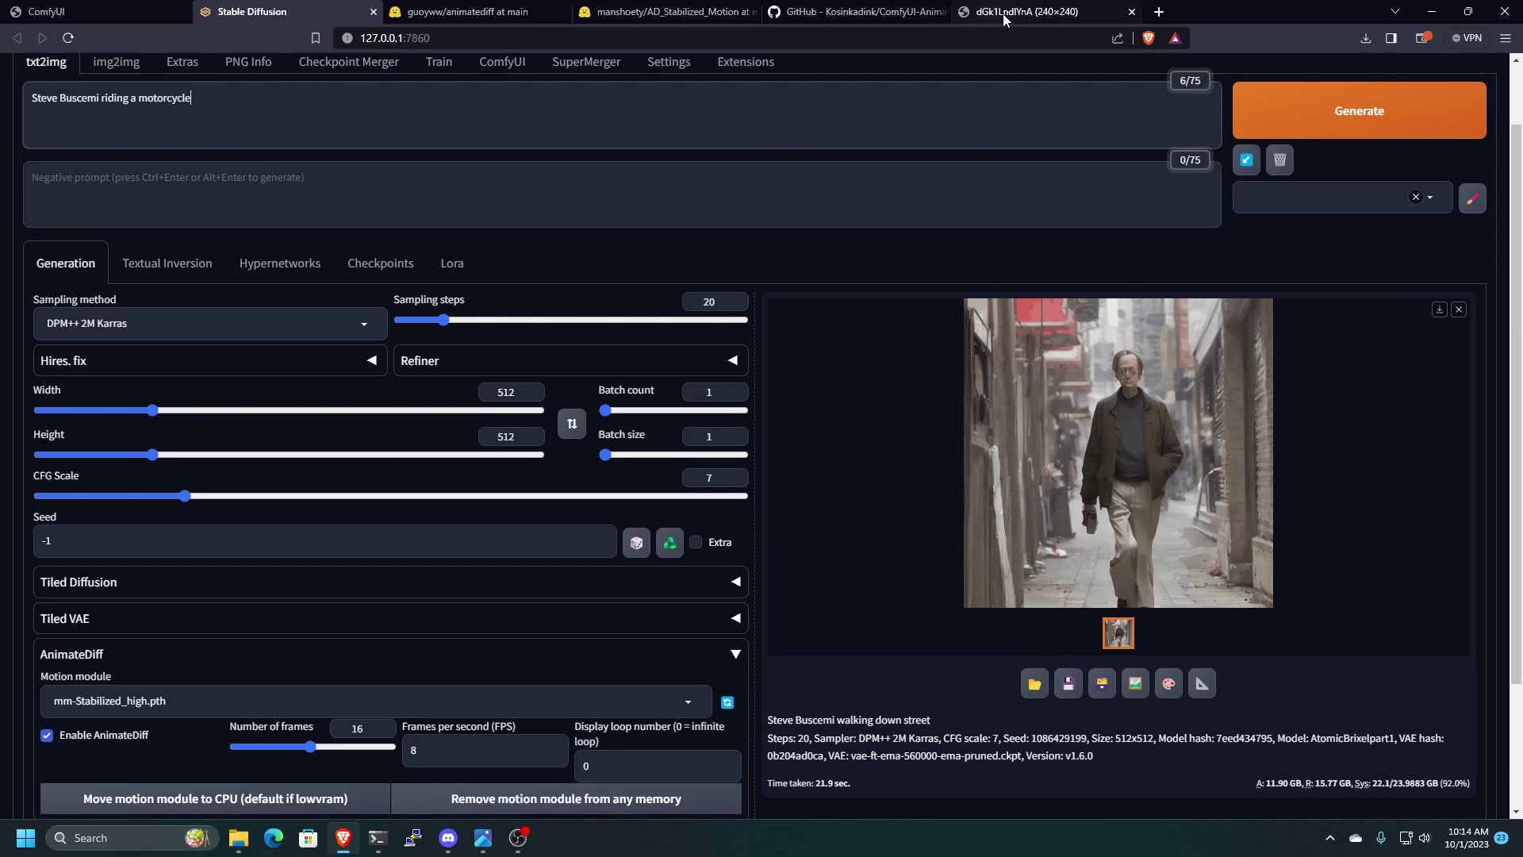
pyautogui.click(1297, 99)
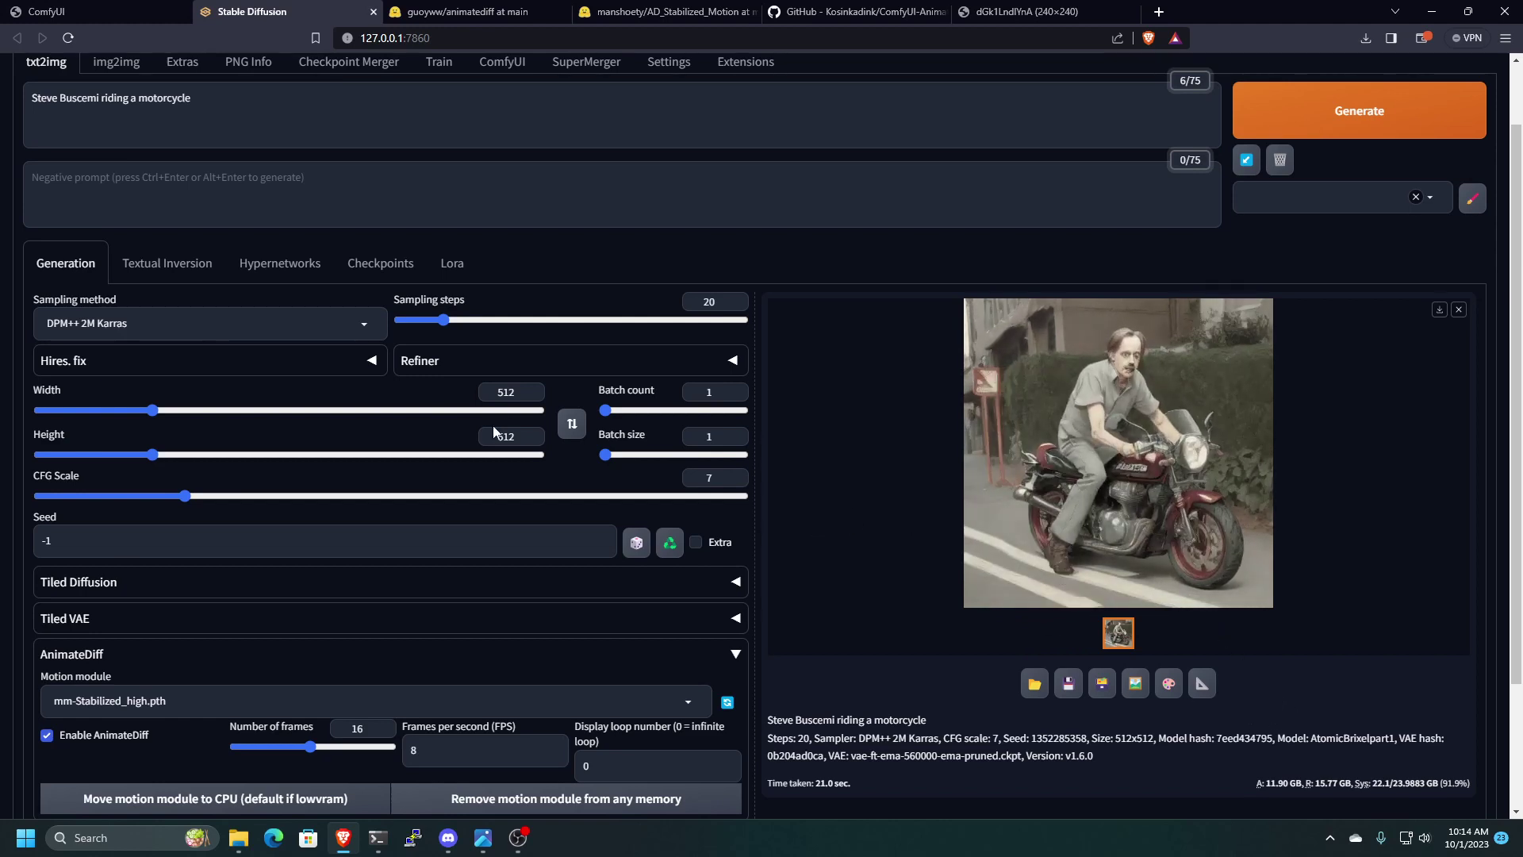
# - Set AnimateDiff's number of frames to 24 and generate the motorcycle animation again
pyautogui.scroll(1, 806, 486)
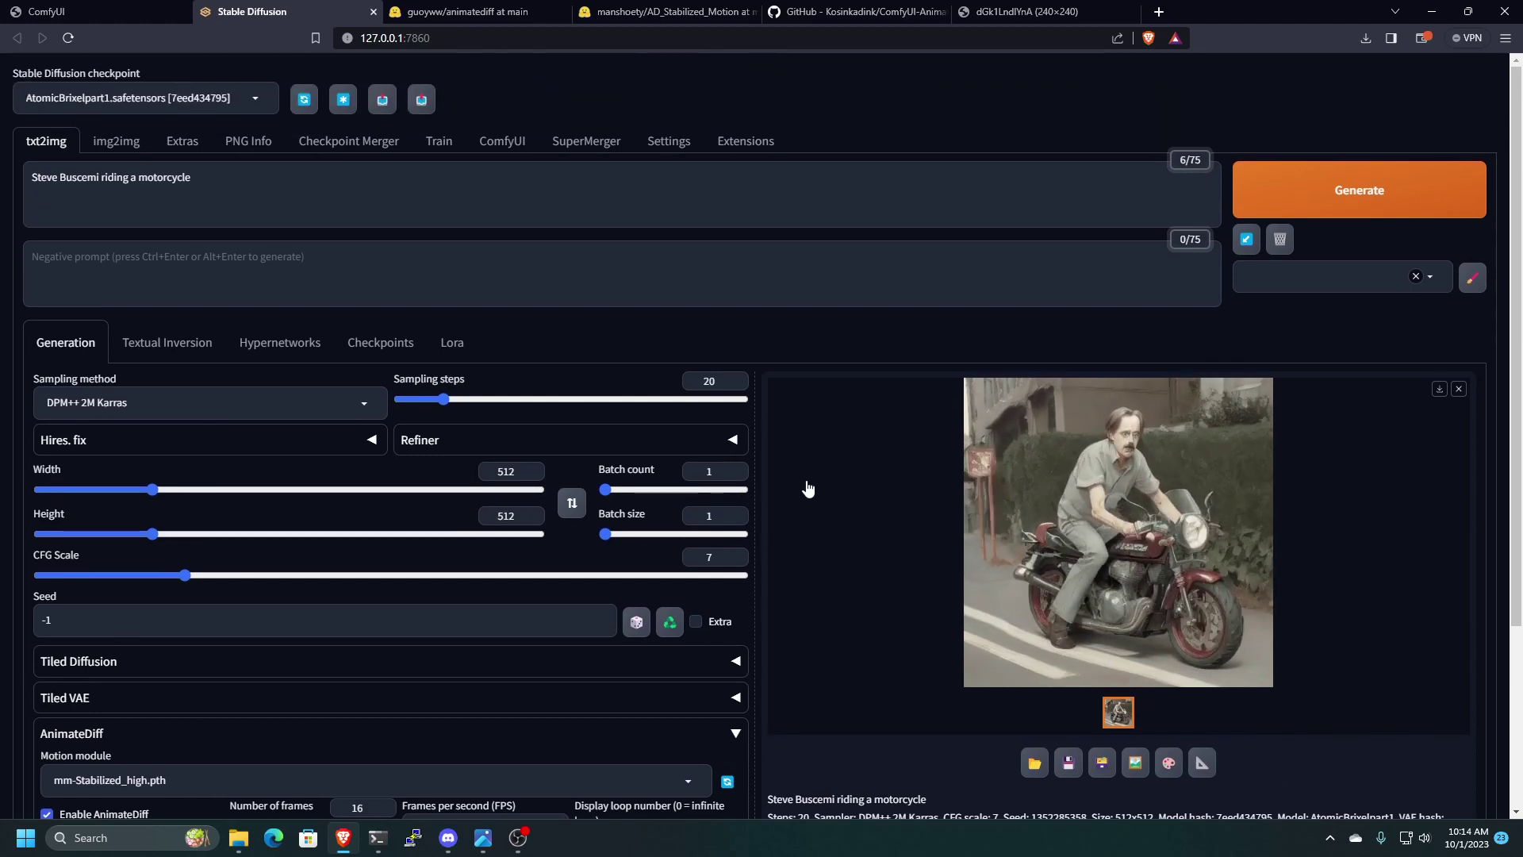
pyautogui.scroll(-3, 719, 583)
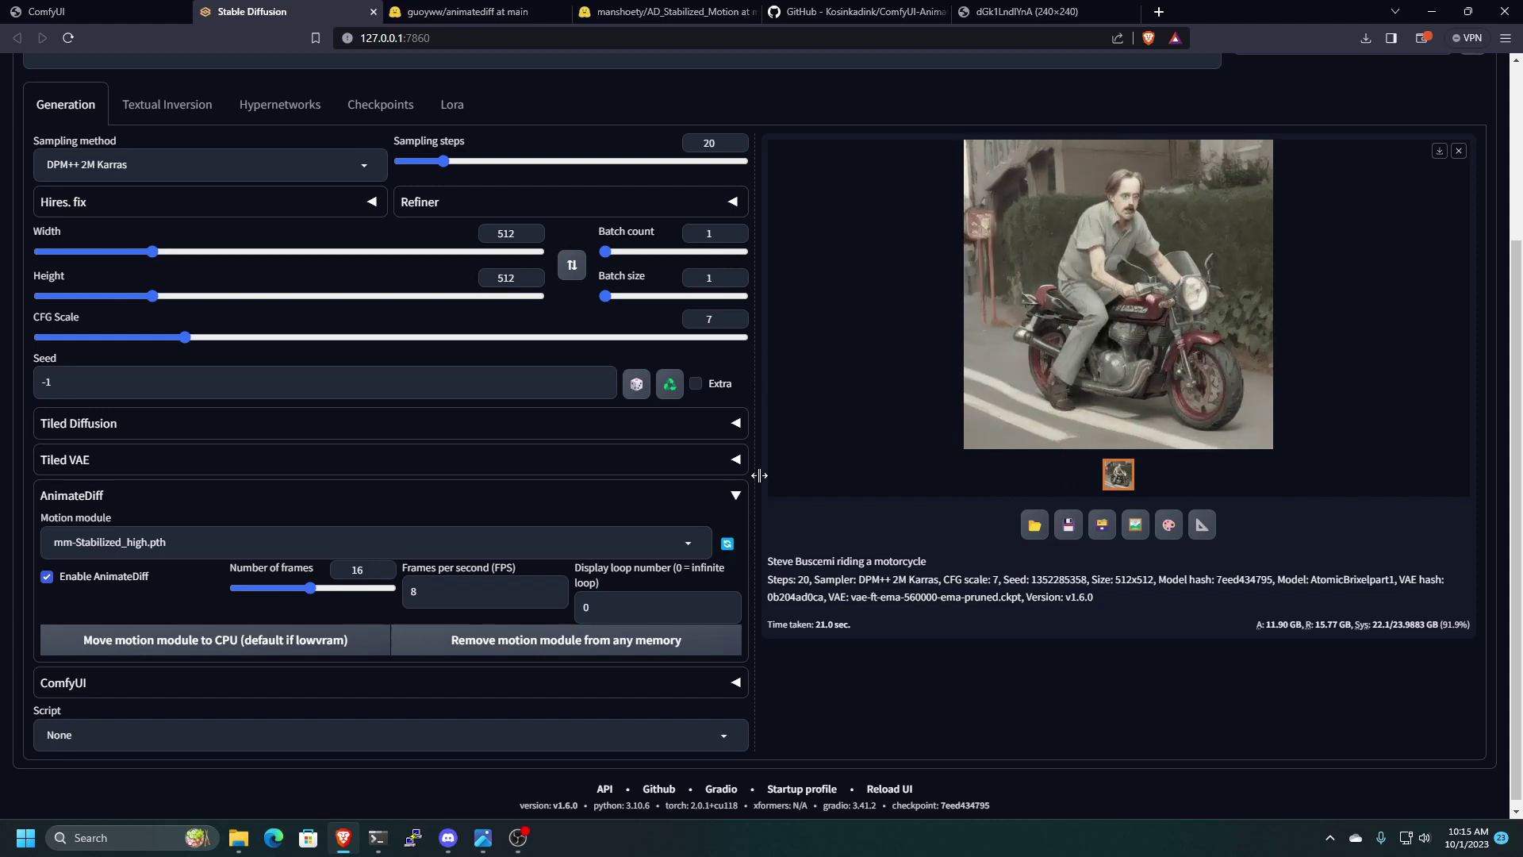
pyautogui.click(373, 569)
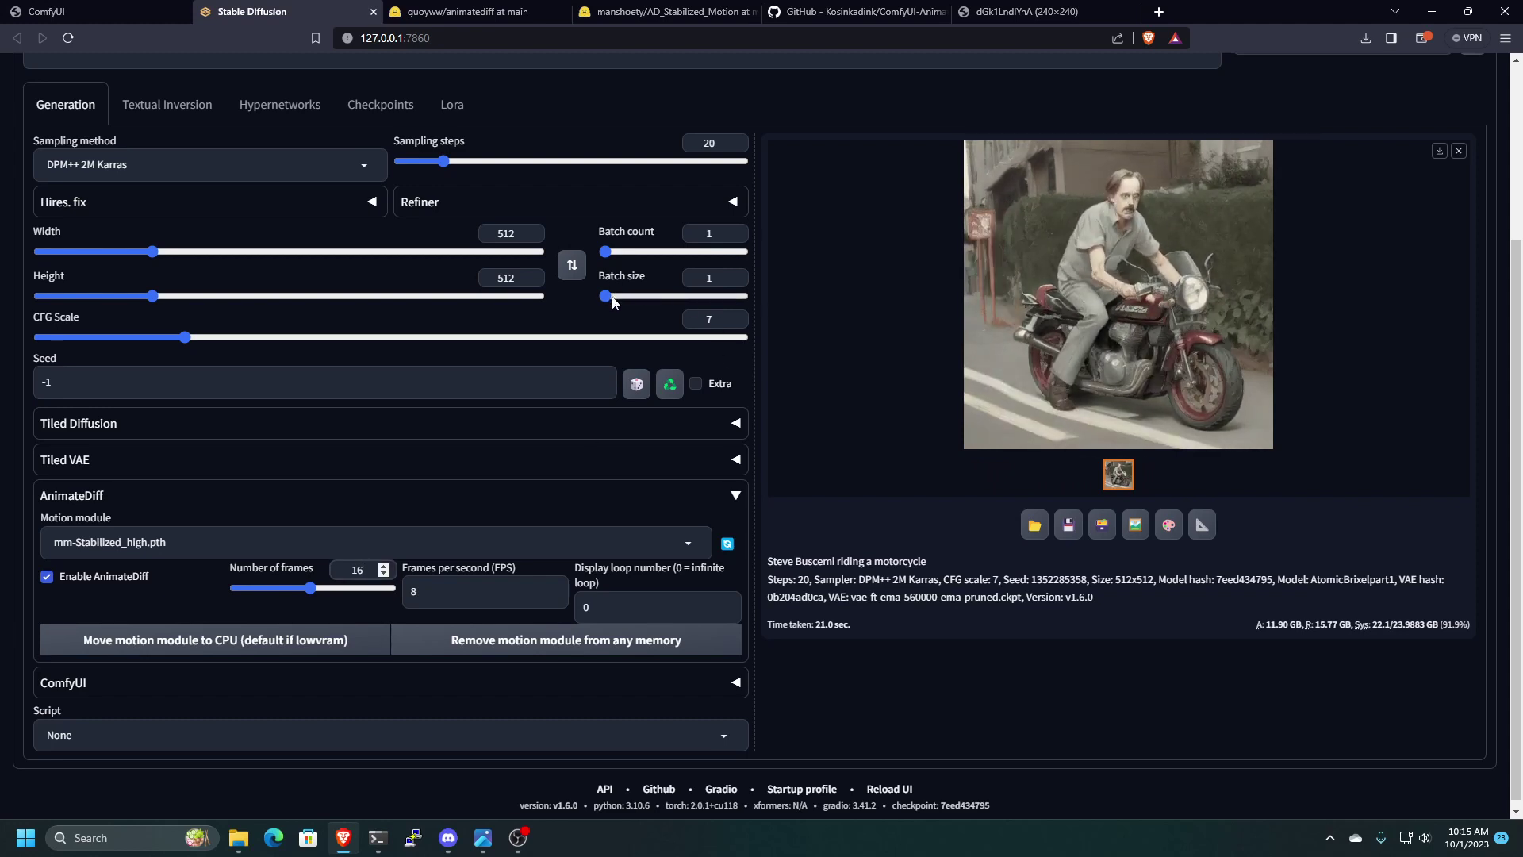
pyautogui.moveTo(621, 300)
pyautogui.mouseDown()
pyautogui.moveTo(752, 306)
pyautogui.moveTo(594, 300)
pyautogui.mouseUp()
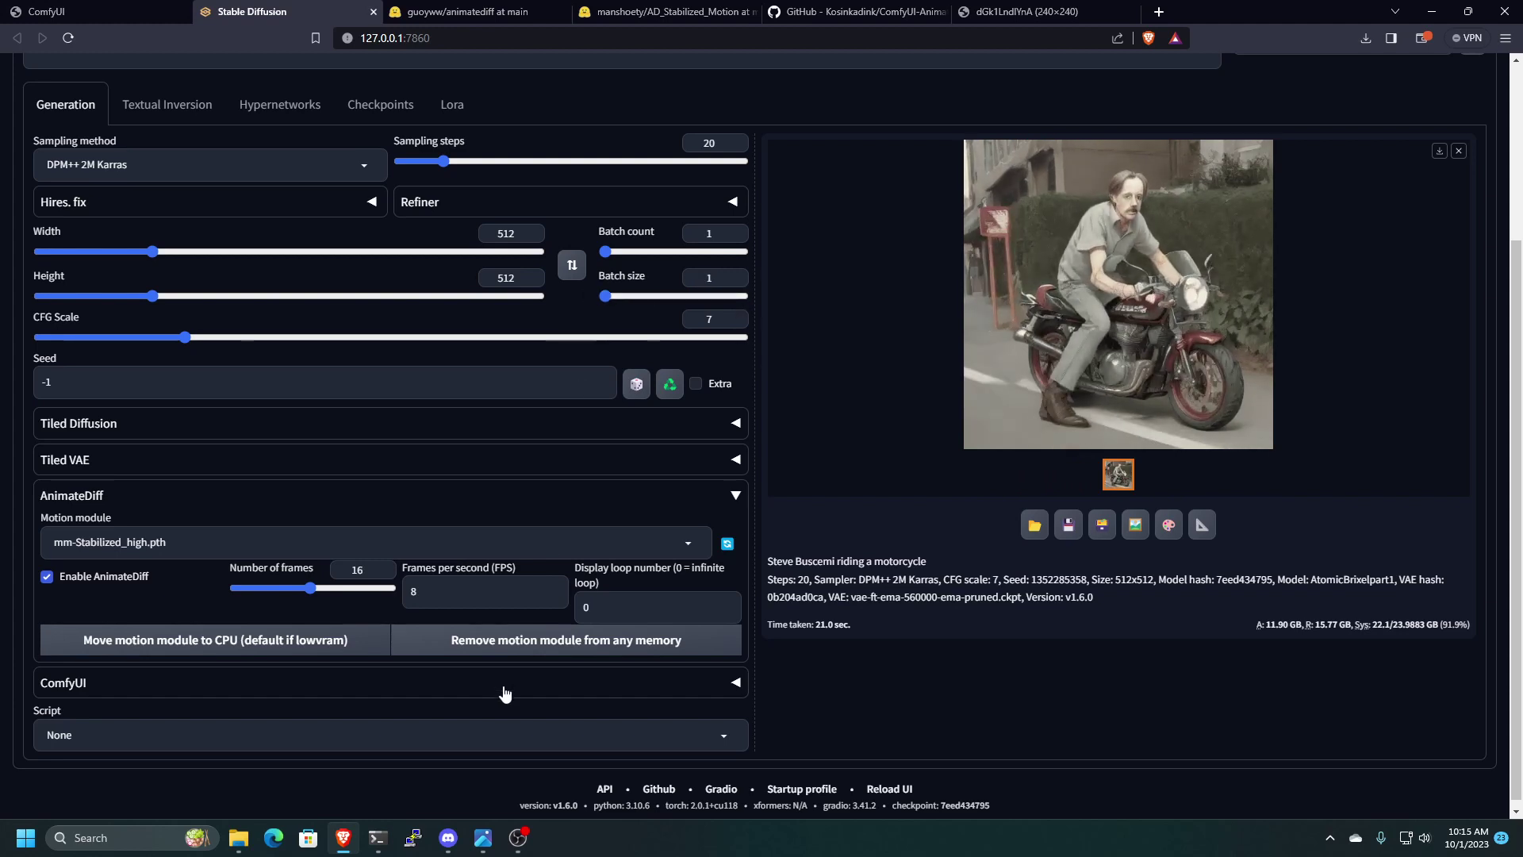
pyautogui.doubleClick(353, 571)
pyautogui.write('2')
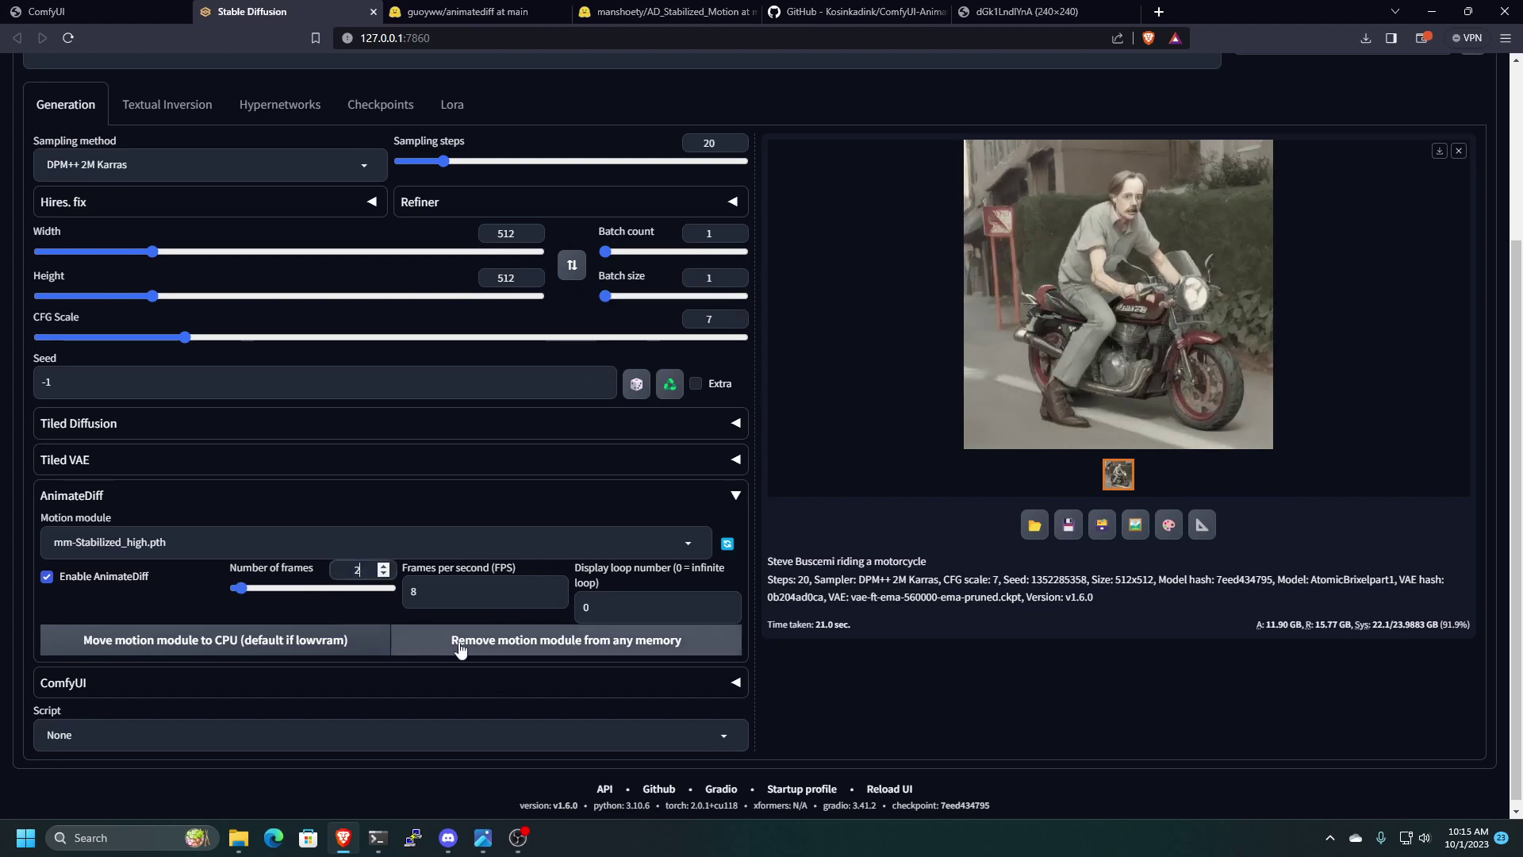
pyautogui.write('4')
pyautogui.scroll(3, 880, 698)
pyautogui.click(1369, 194)
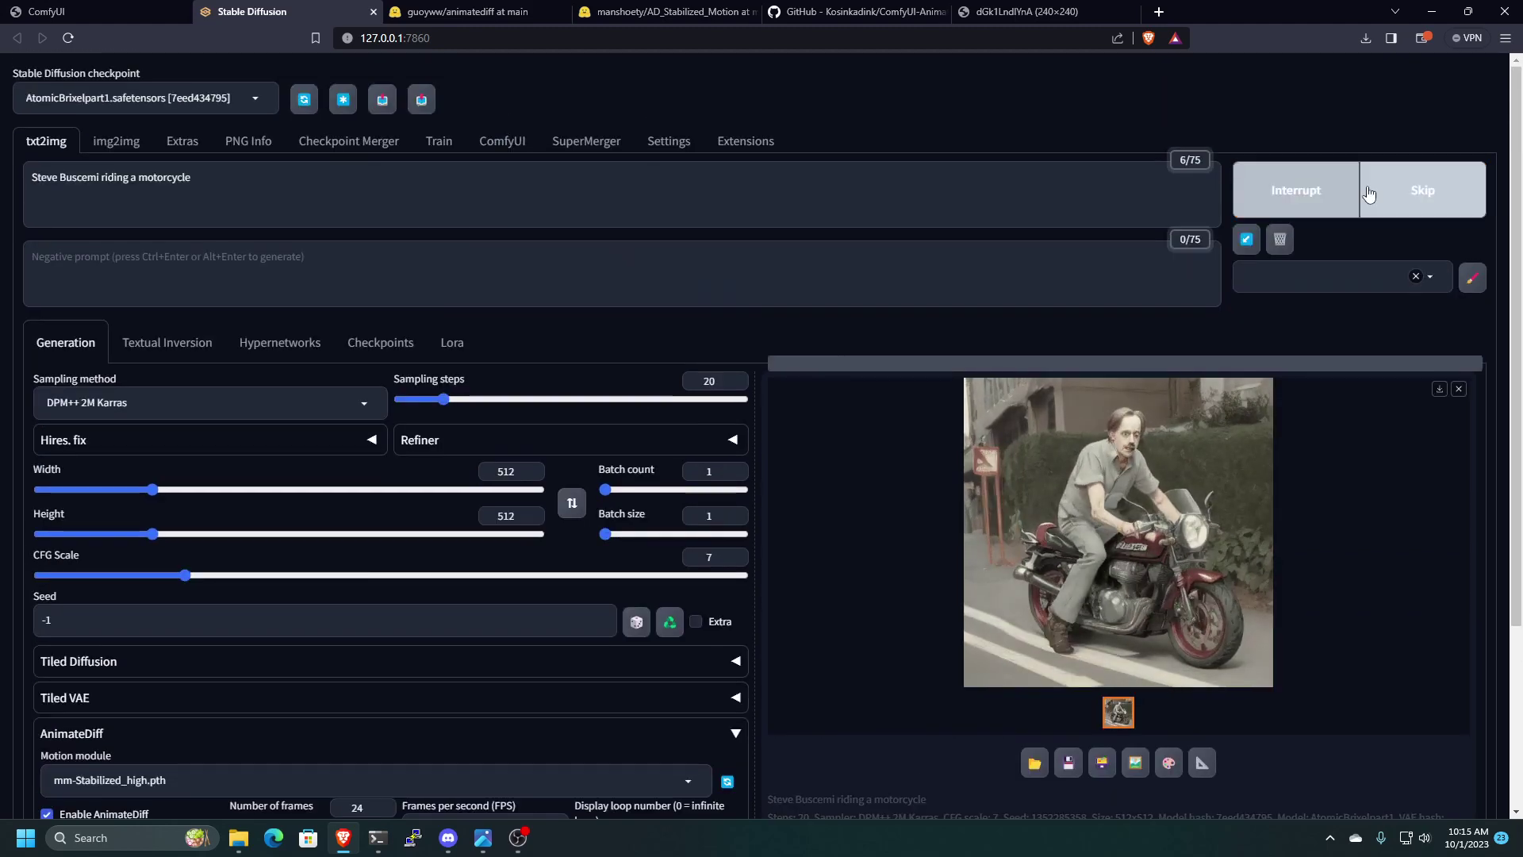
# - Generate another motorcycle animation with the same settings and open the resulting GIF in a new browser tab
pyautogui.scroll(-2, 1387, 115)
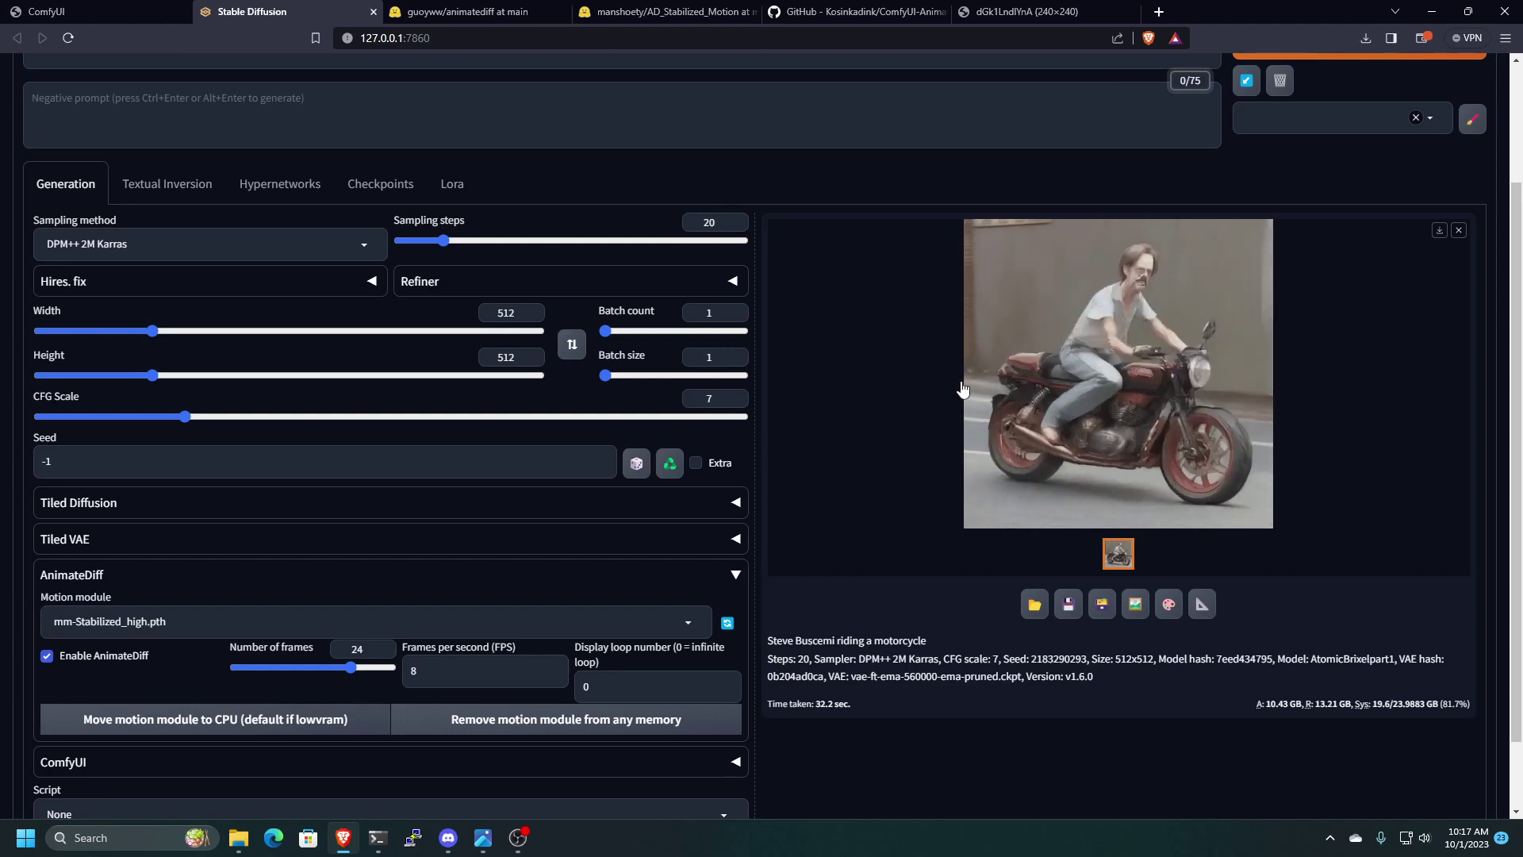
pyautogui.scroll(2, 963, 389)
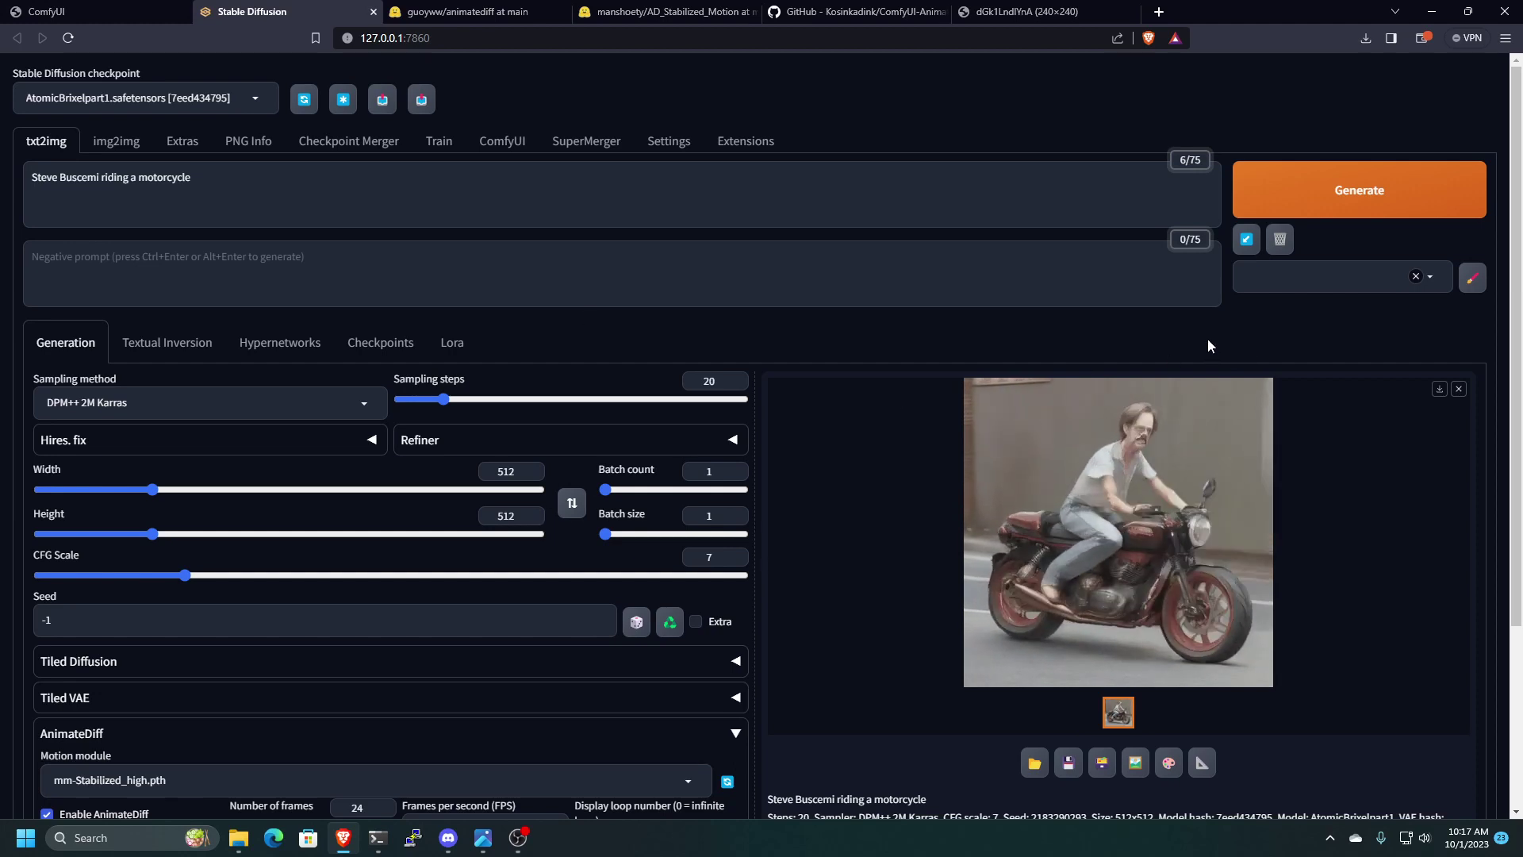
pyautogui.scroll(-2, 674, 527)
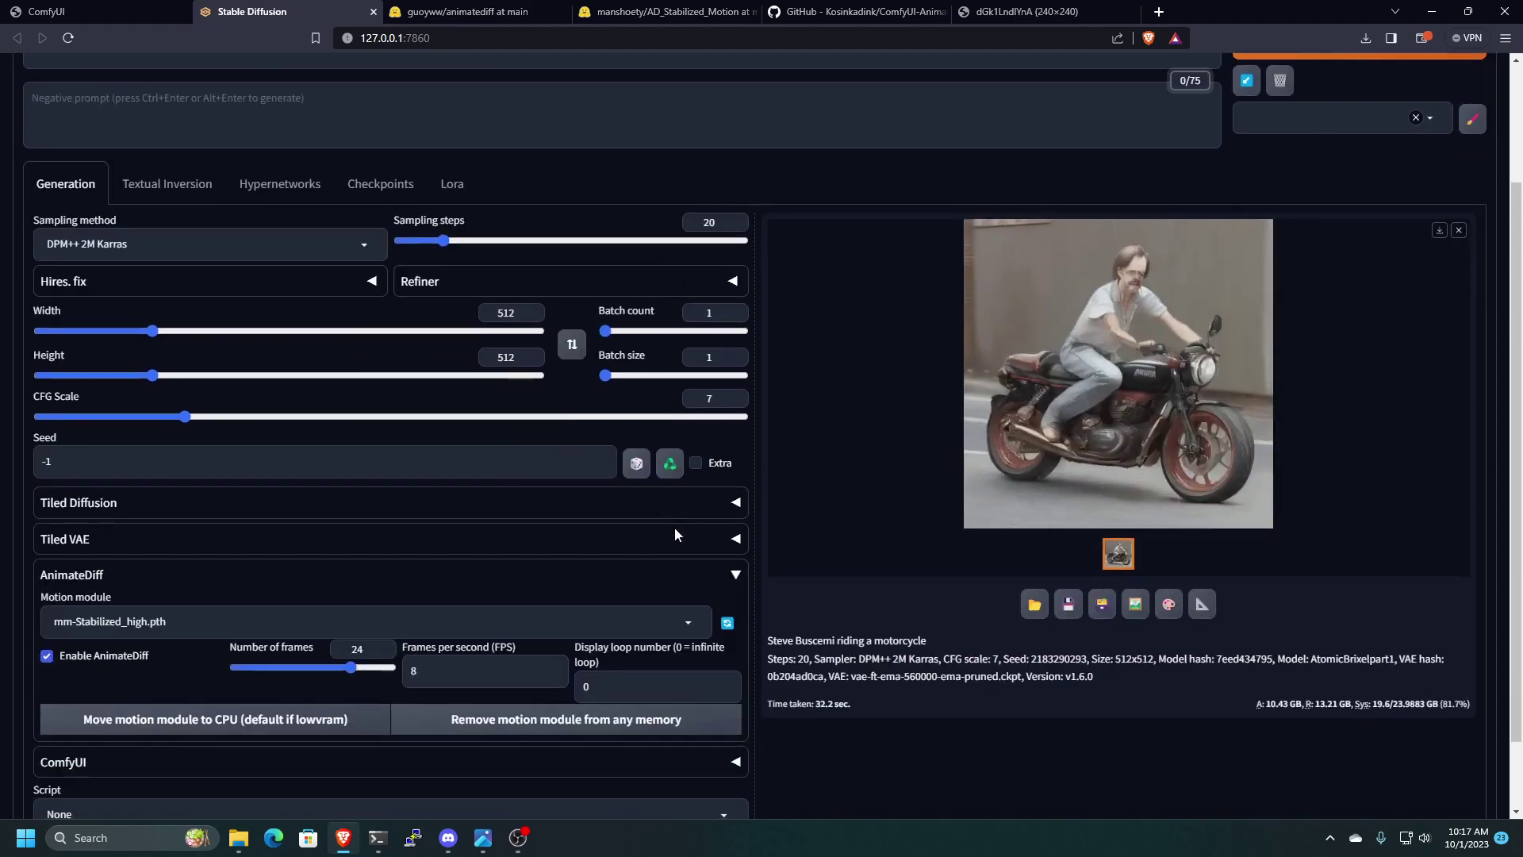
pyautogui.scroll(2, 872, 595)
pyautogui.scroll(1, 871, 595)
pyautogui.click(1365, 198)
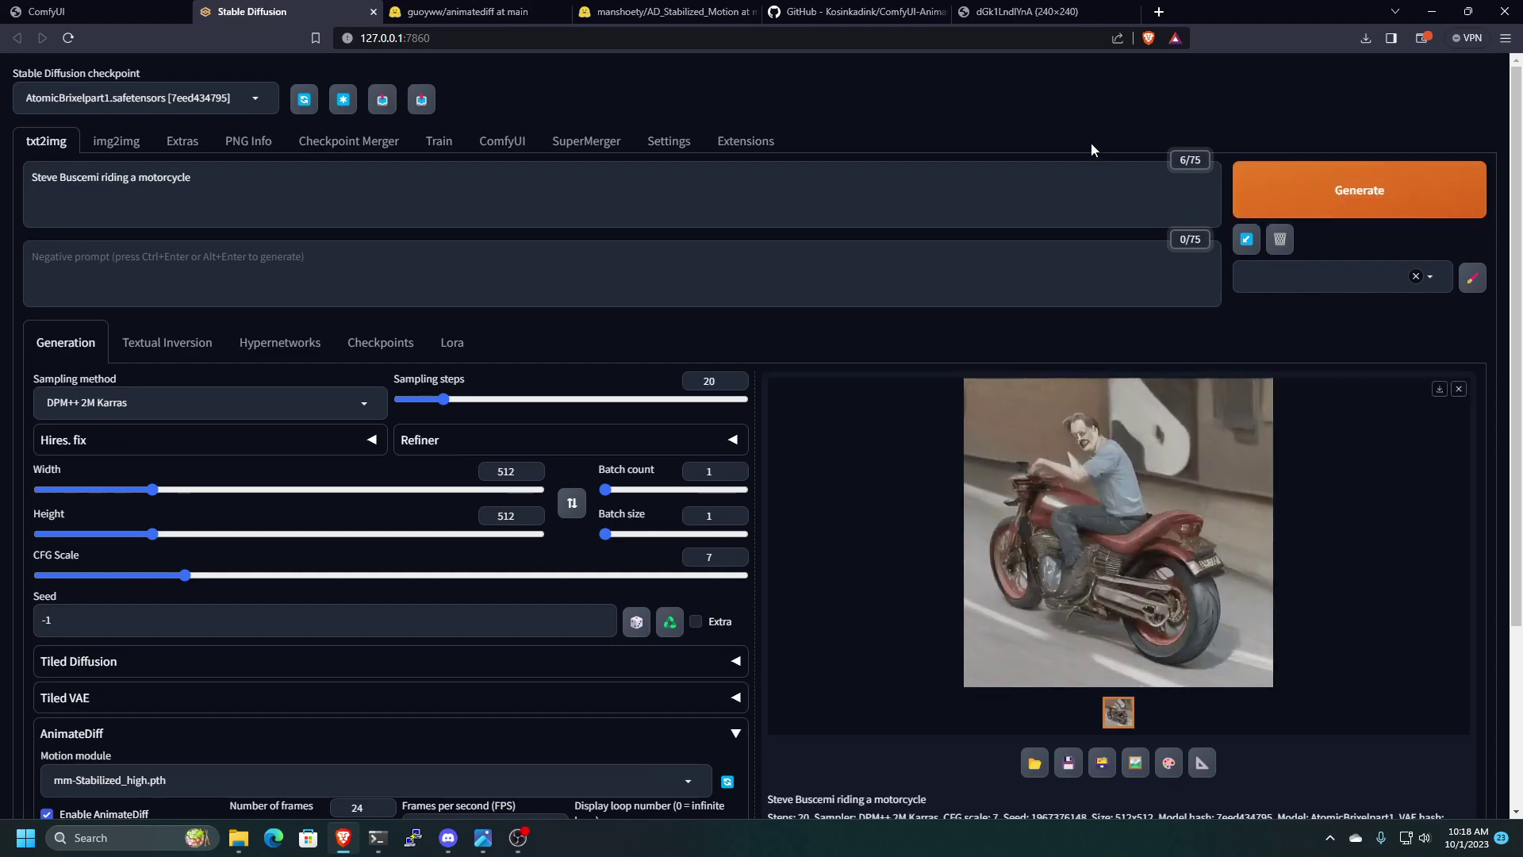
pyautogui.scroll(-2, 754, 413)
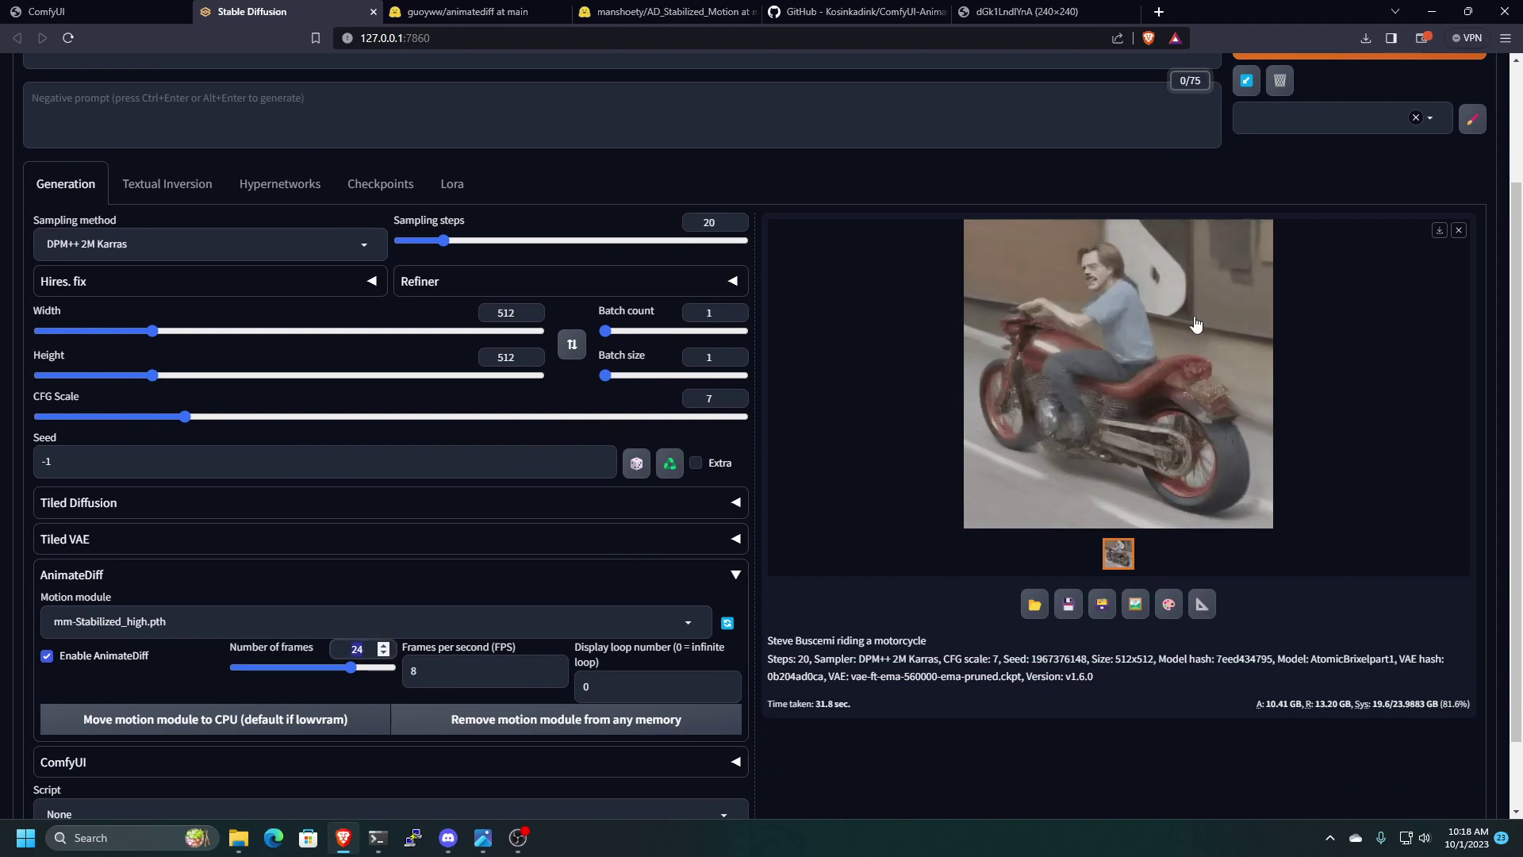
pyautogui.middleClick(1235, 295)
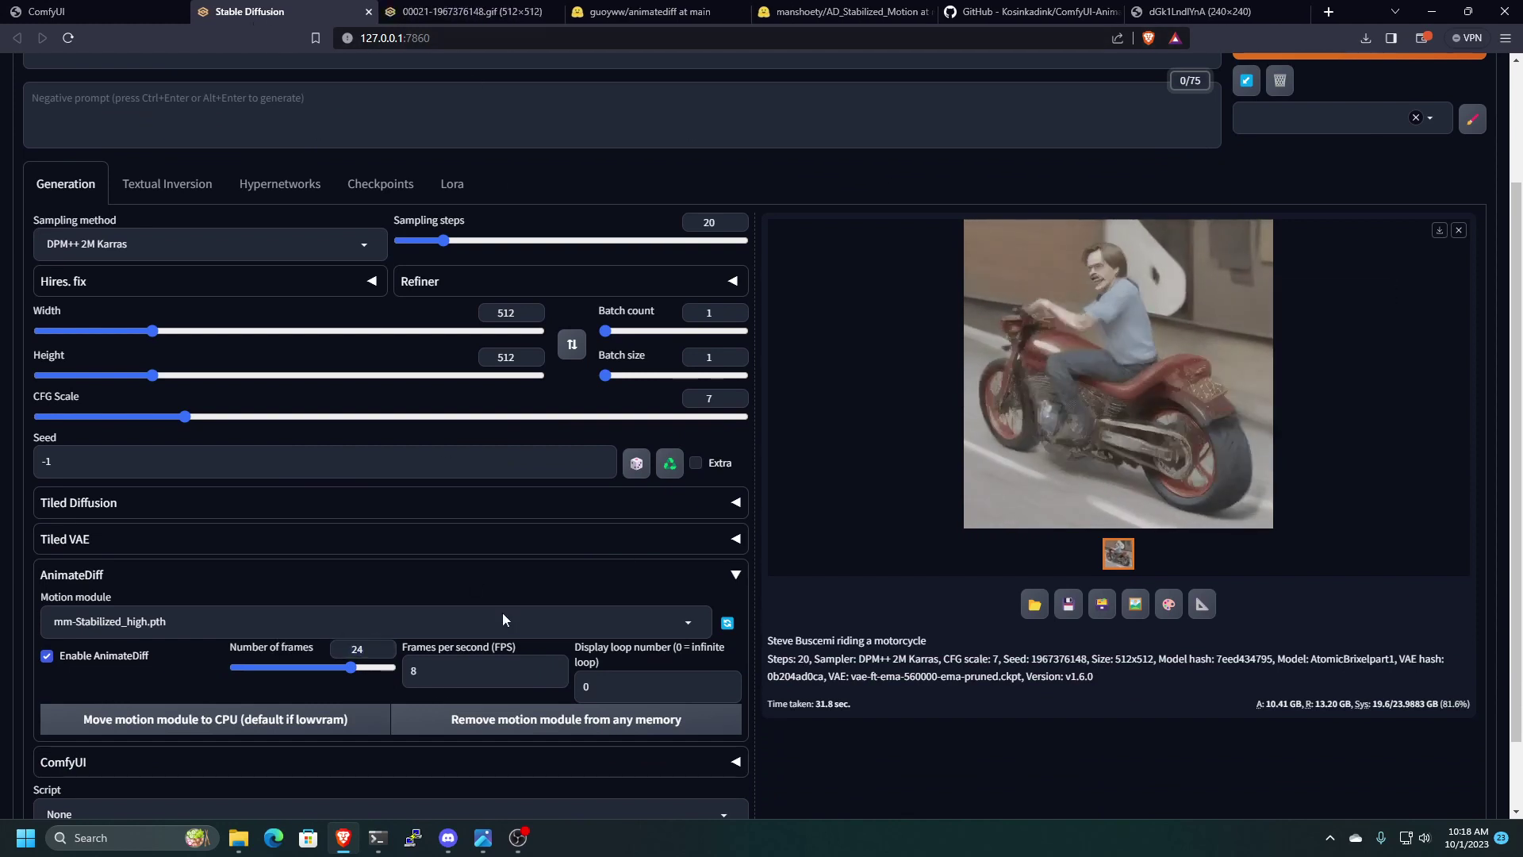
# - Set AnimateDiff's number of frames to 16 and generate the motorcycle animation
pyautogui.moveTo(372, 649); pyautogui.dragTo(245, 645)
pyautogui.write('16')
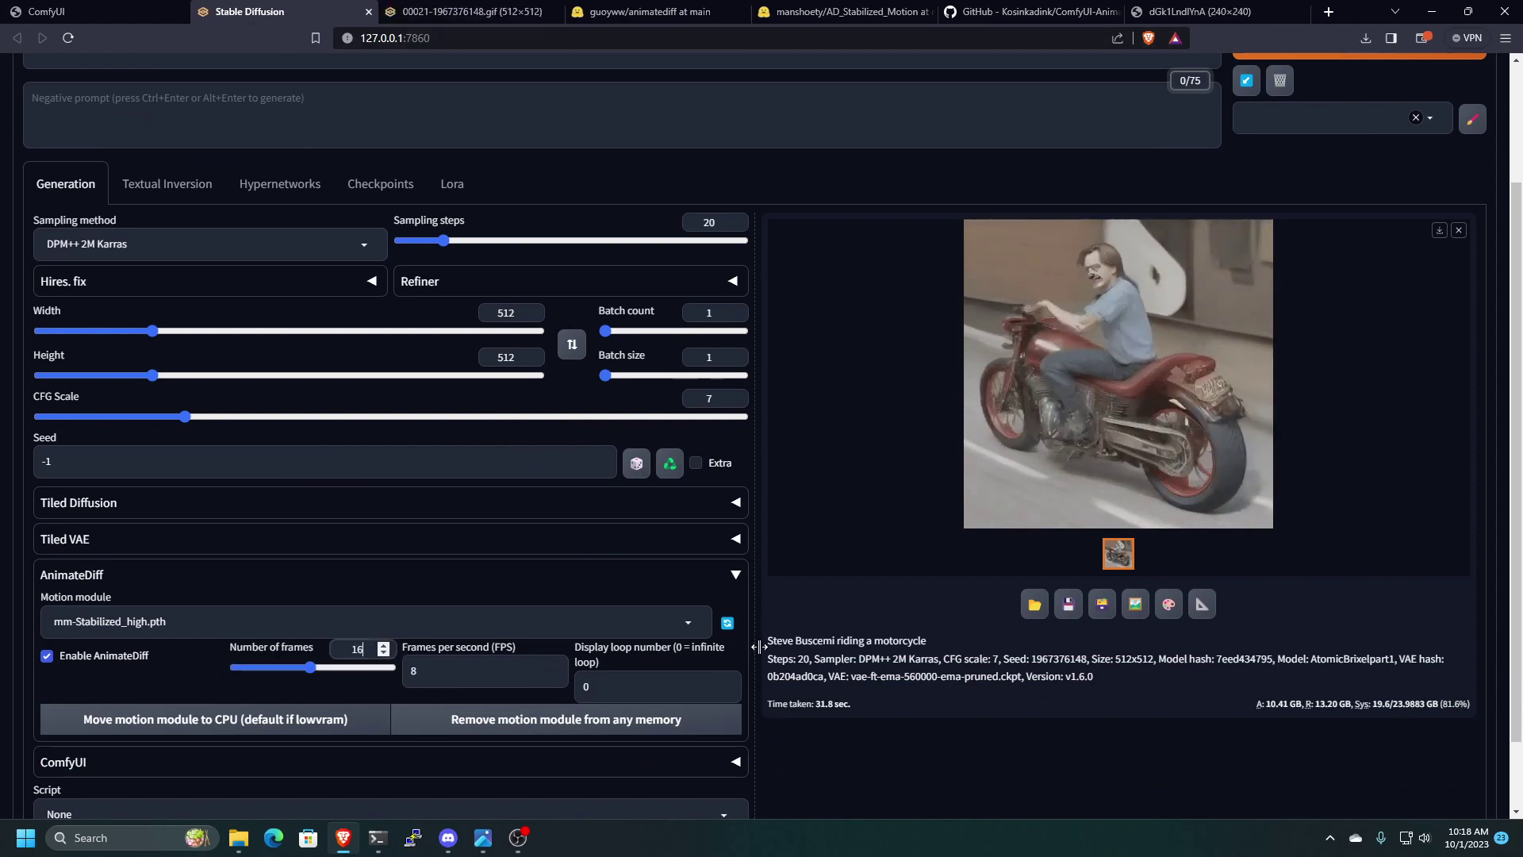
pyautogui.click(904, 776)
pyautogui.scroll(2, 1130, 577)
pyautogui.click(1360, 190)
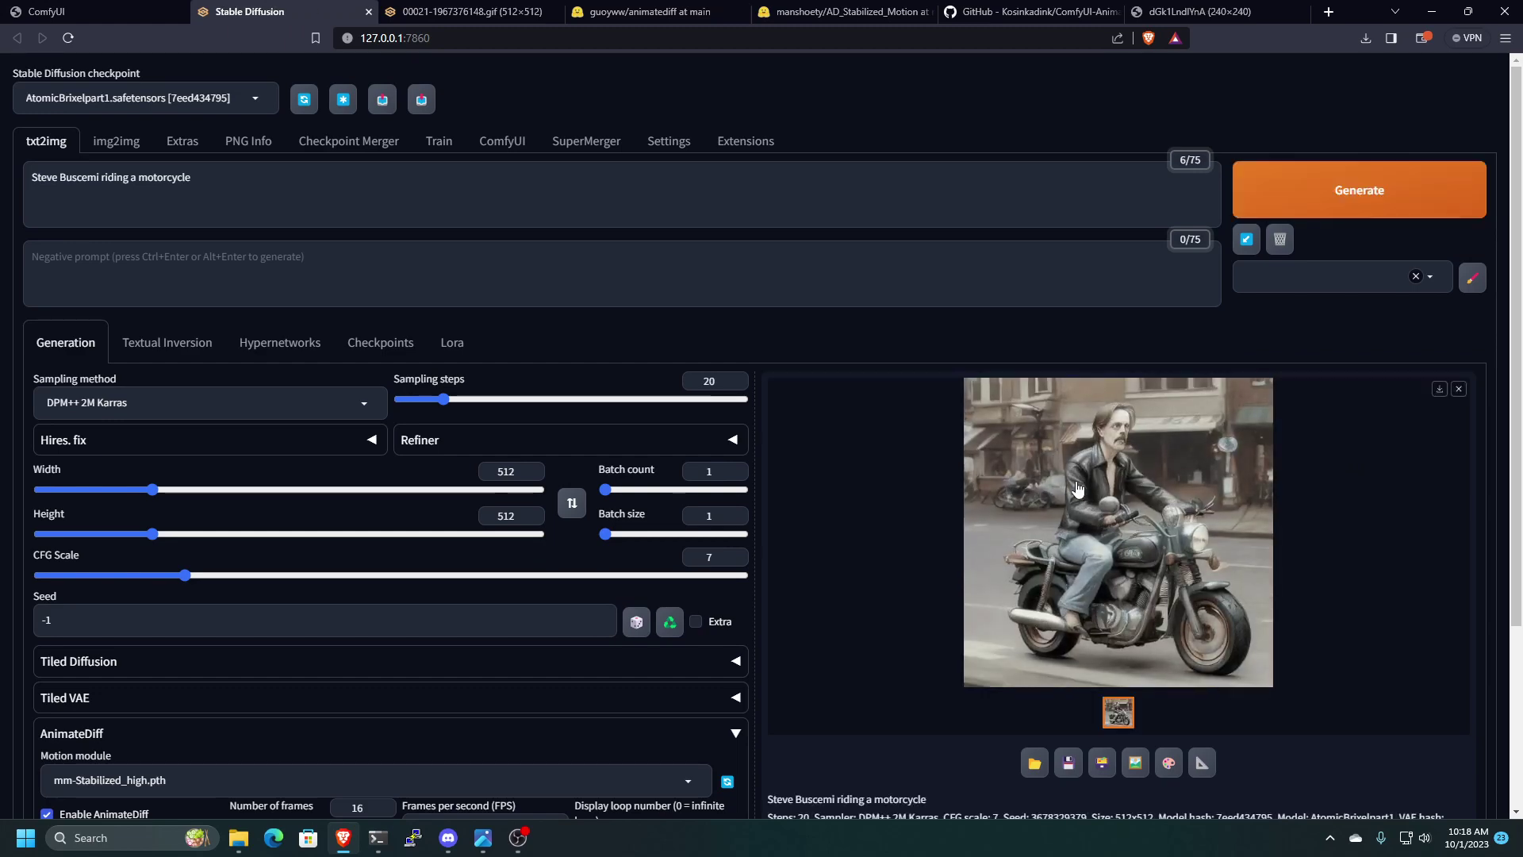
# - Open the 16-frame motorcycle GIF in a new browser tab and compare it with the 24-frame GIF
pyautogui.rightClick(1056, 506)
pyautogui.click(1111, 516)
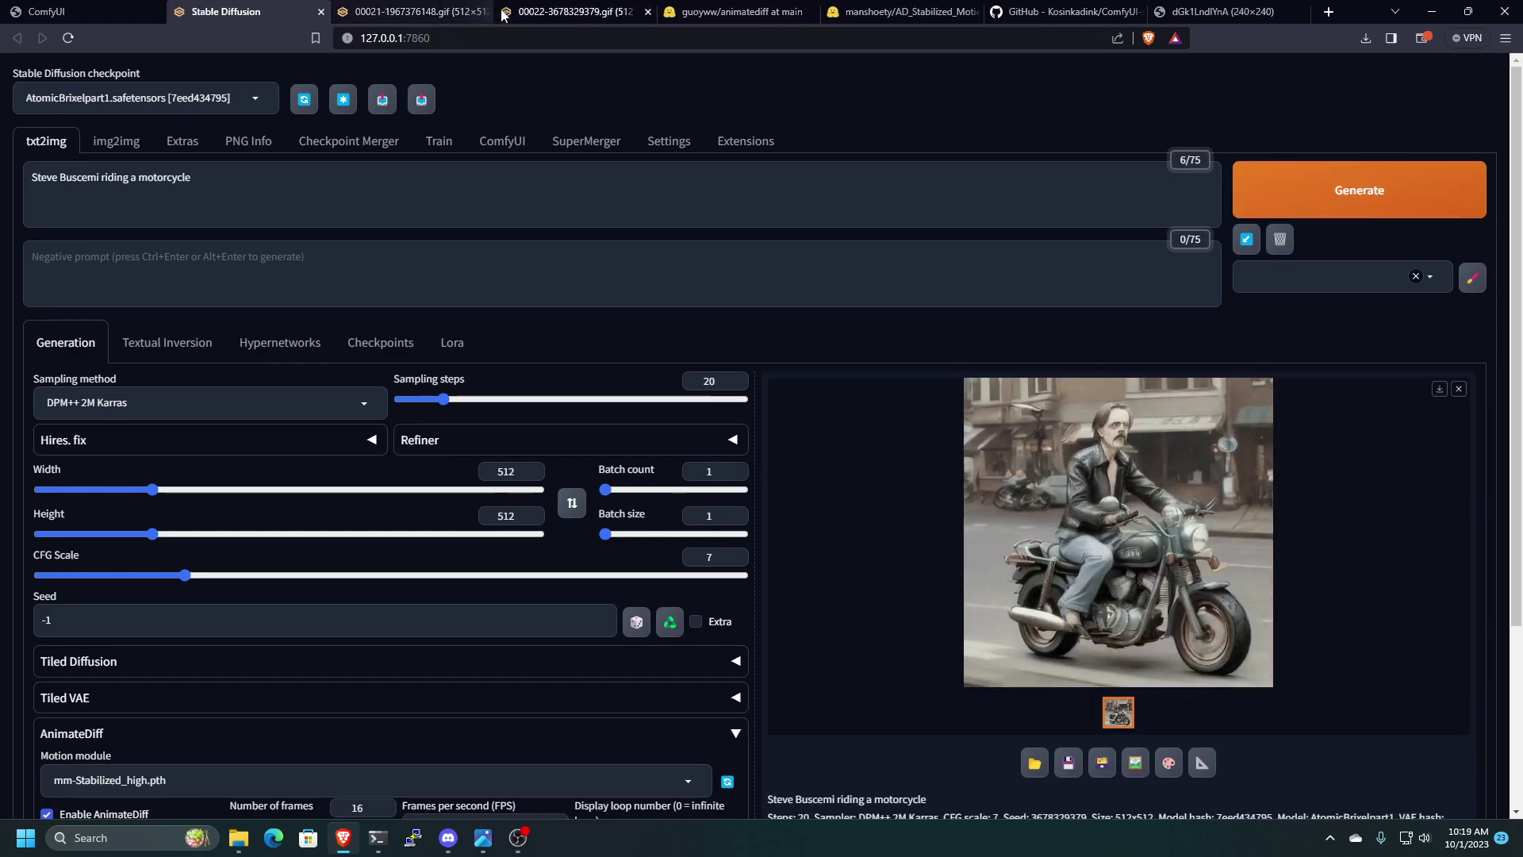
pyautogui.click(425, 17)
pyautogui.click(508, 17)
pyautogui.click(421, 17)
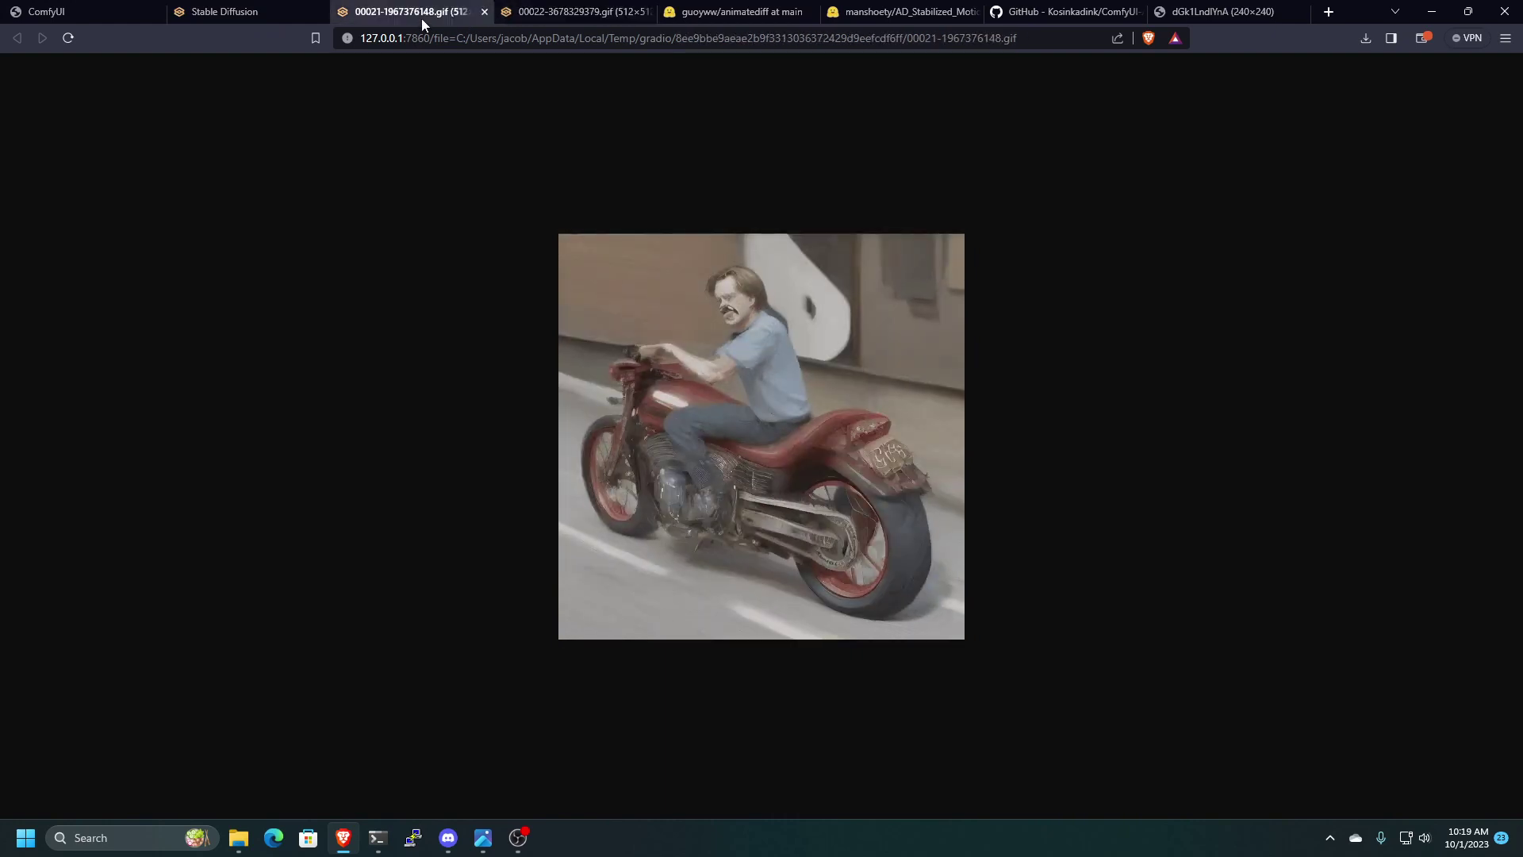
pyautogui.click(523, 14)
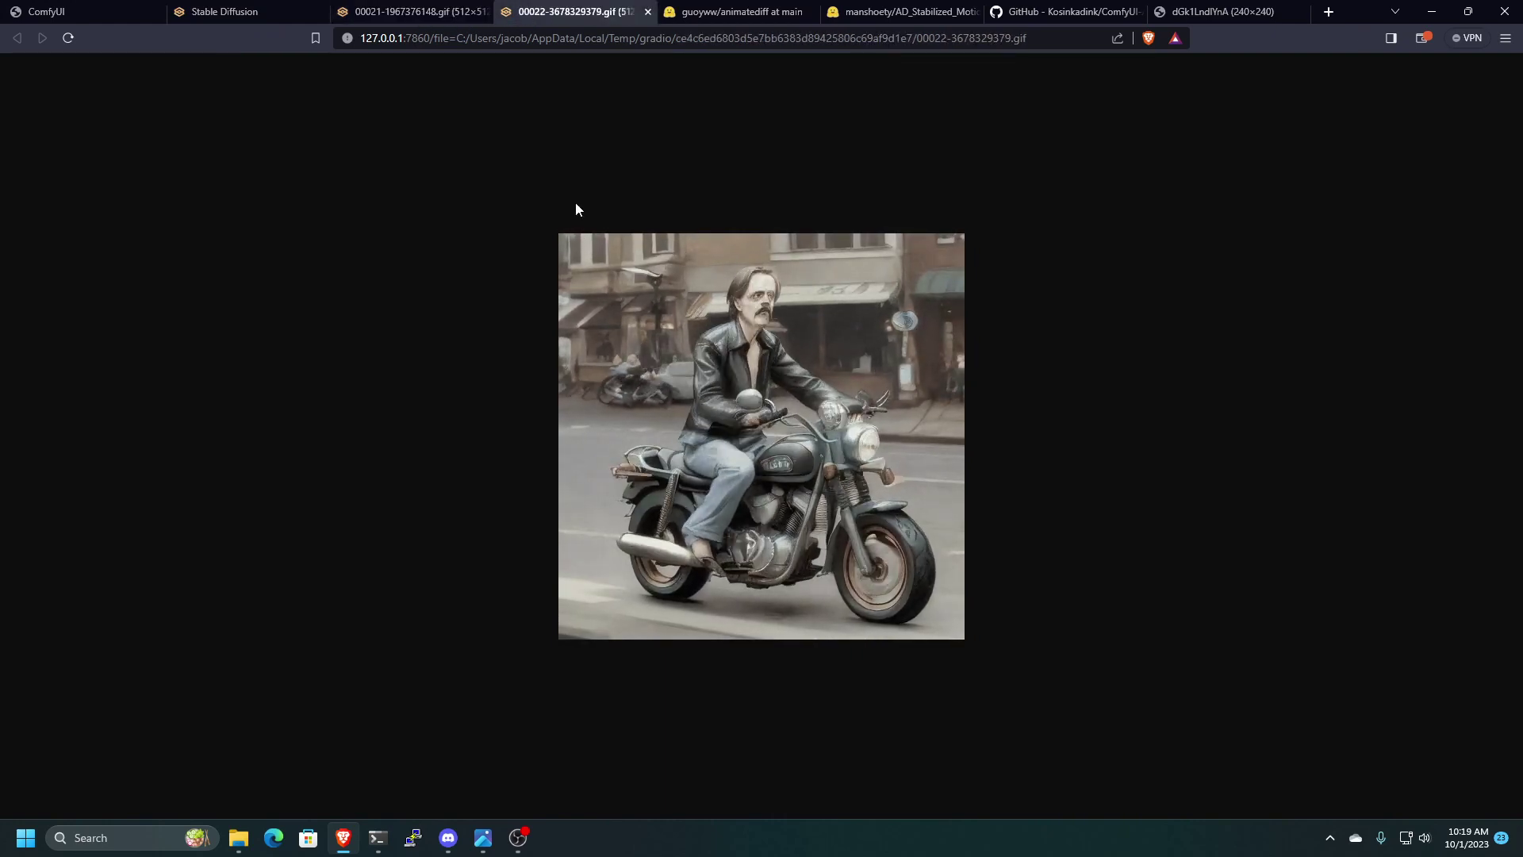
pyautogui.click(409, 12)
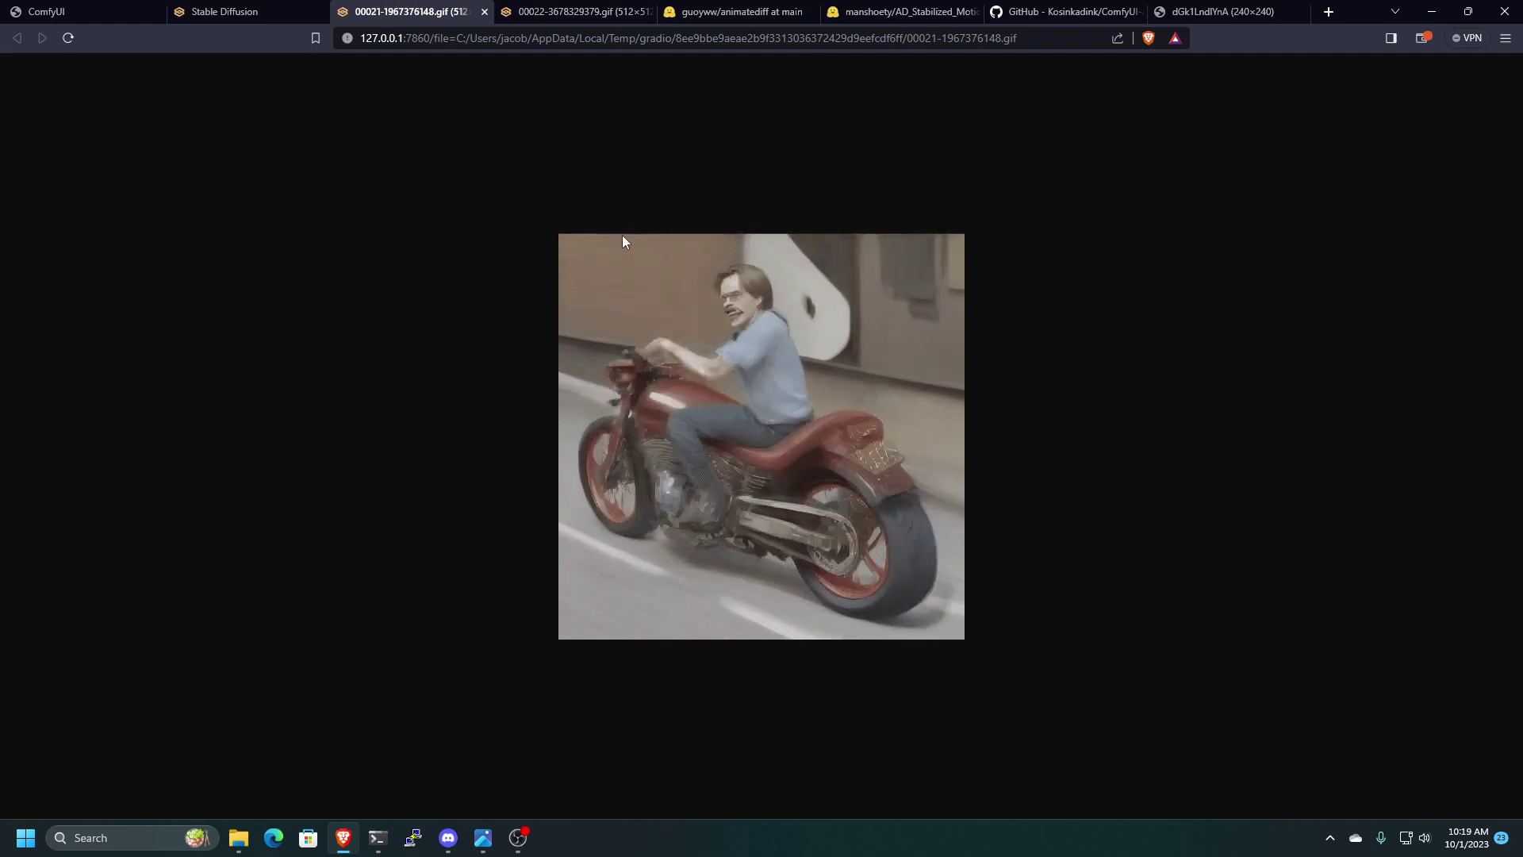
pyautogui.click(533, 13)
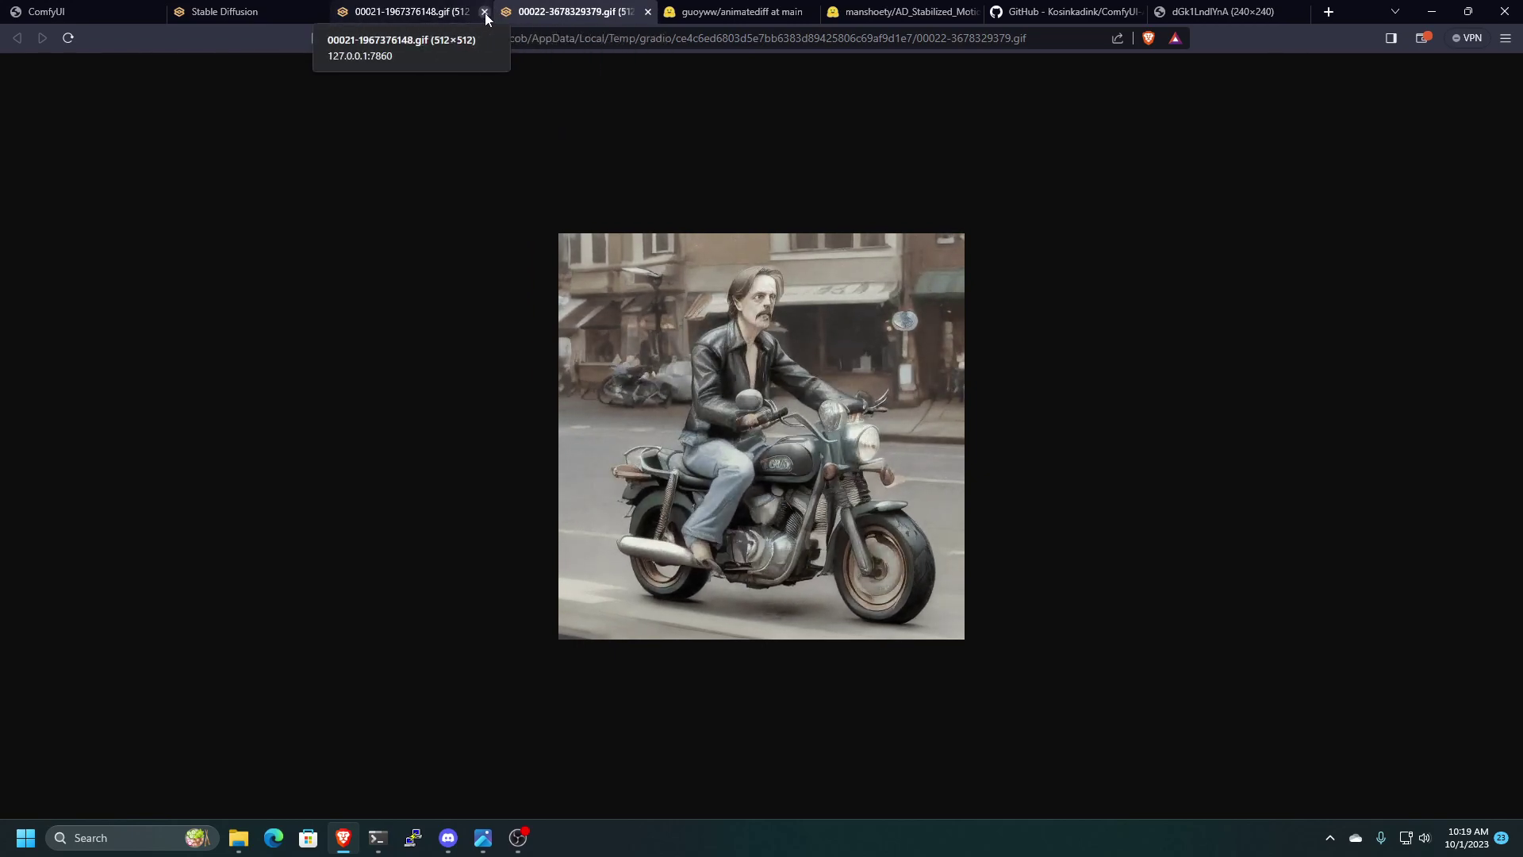
# - Close both motorcycle GIF tabs and return to the Stable Diffusion page
pyautogui.click(484, 12)
pyautogui.click(484, 12)
pyautogui.click(208, 12)
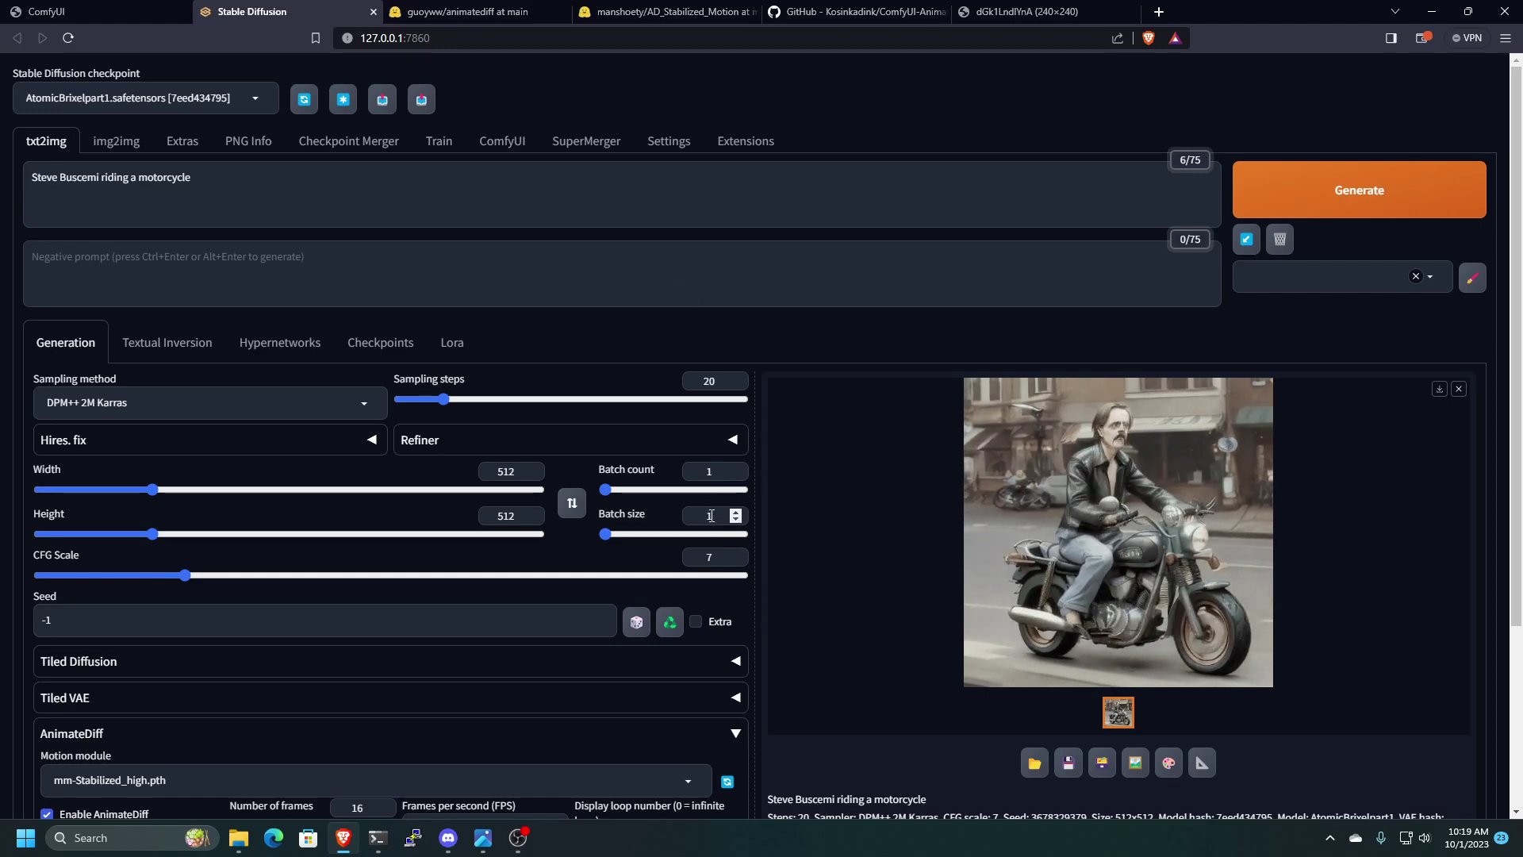
# - Raise the CFG Scale to 10 and generate the motorcycle animation with it
pyautogui.scroll(-3, 705, 495)
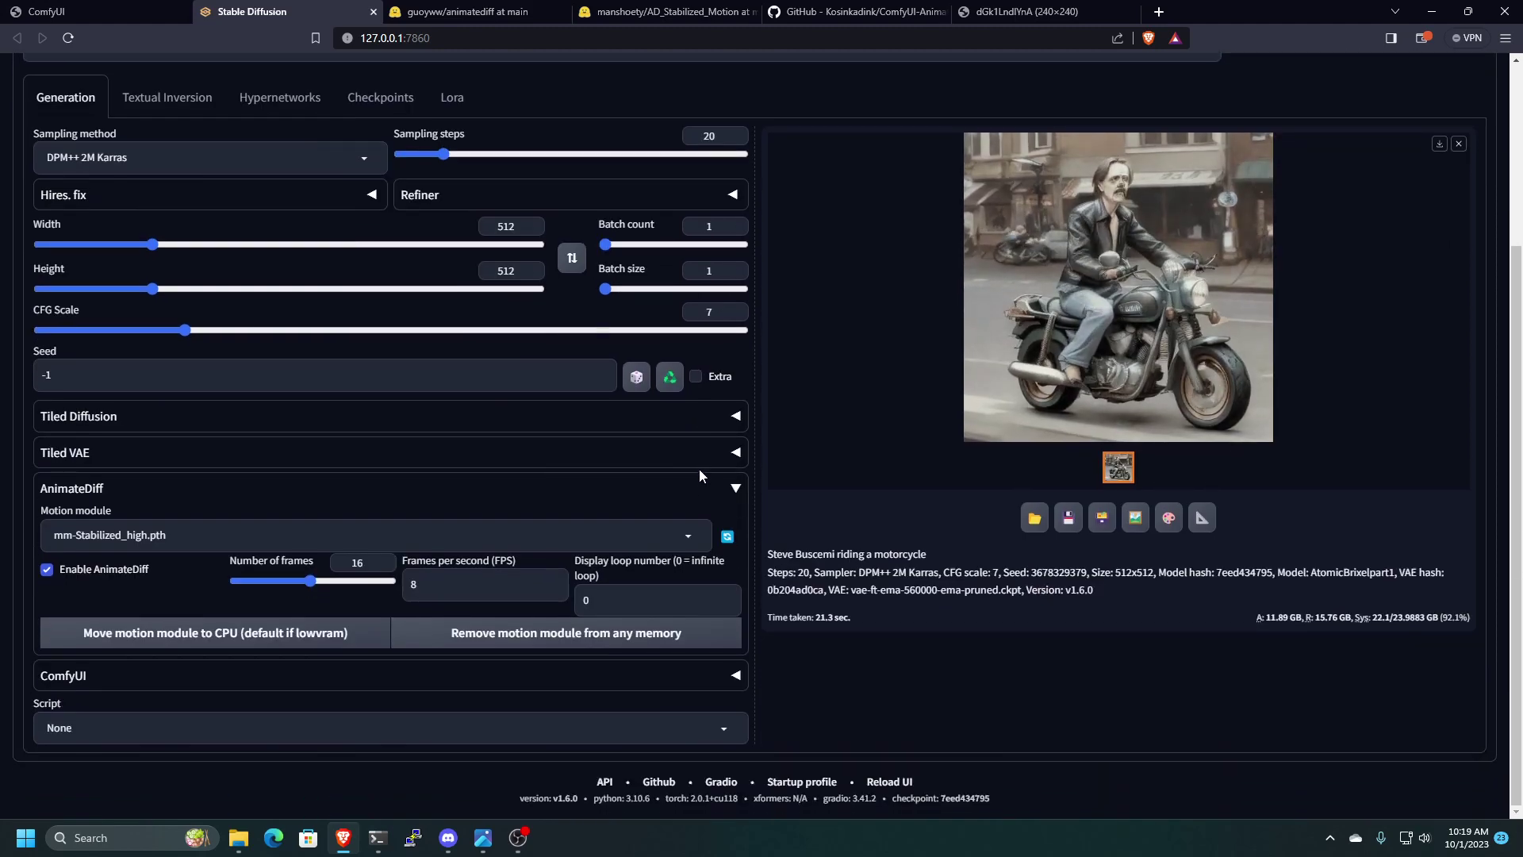
pyautogui.scroll(3, 699, 468)
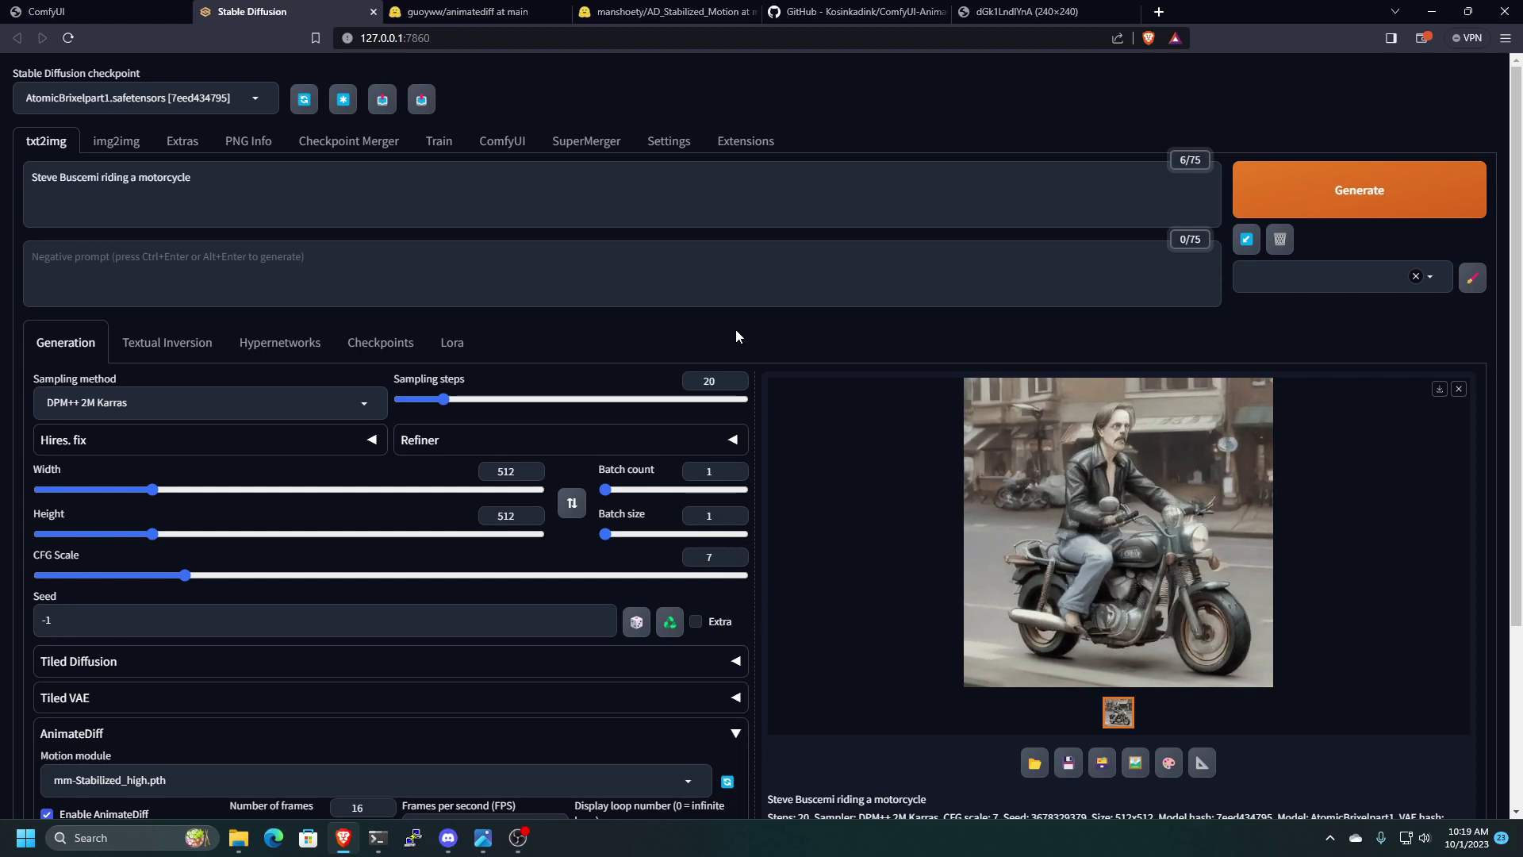
pyautogui.scroll(-1, 723, 341)
pyautogui.scroll(-3, 722, 347)
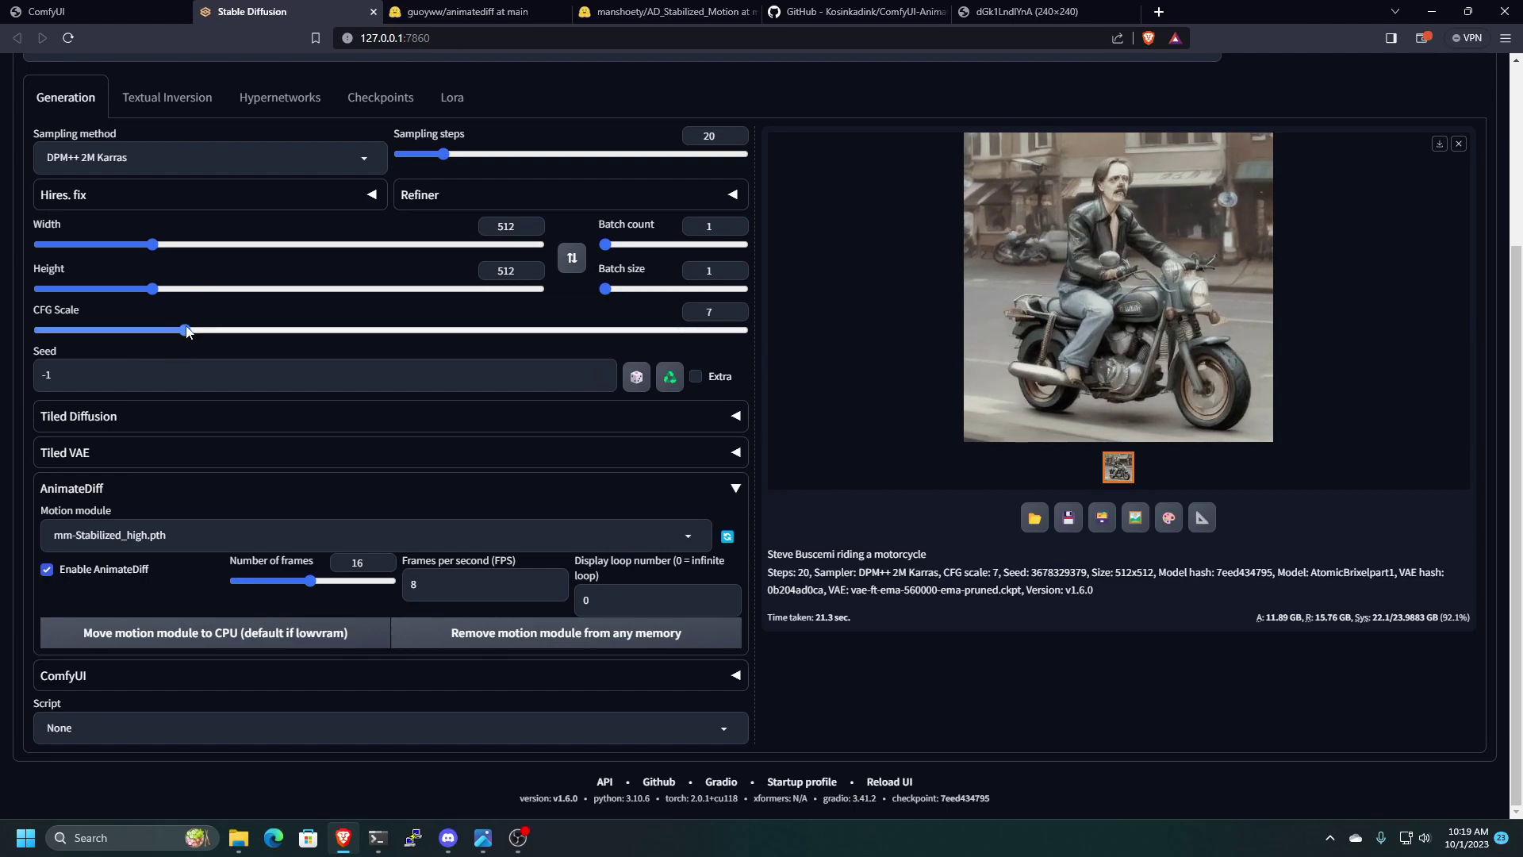
pyautogui.moveTo(182, 331); pyautogui.dragTo(254, 335)
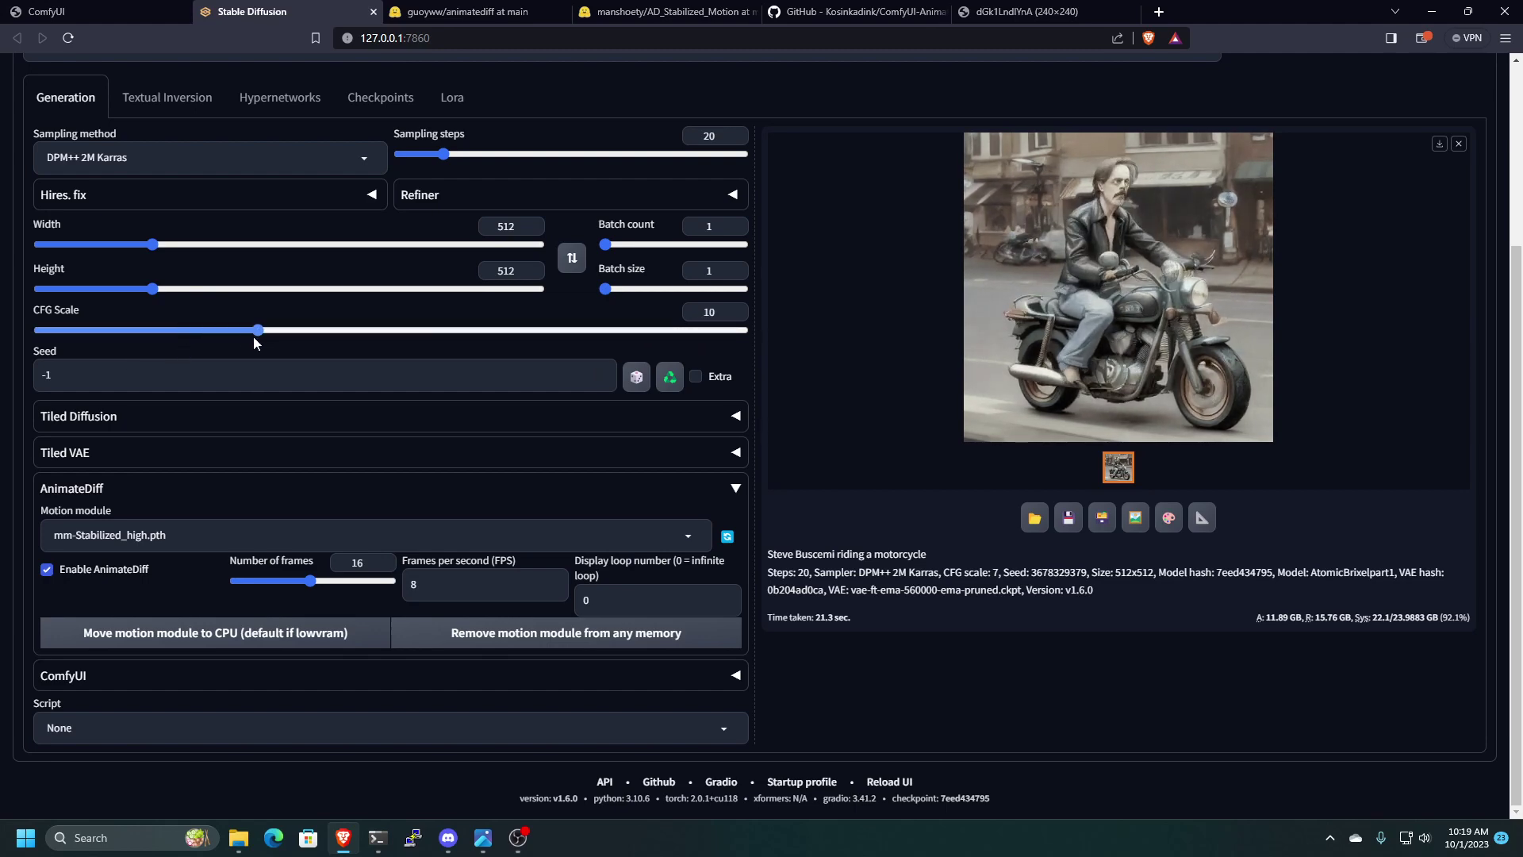
pyautogui.scroll(3, 1197, 504)
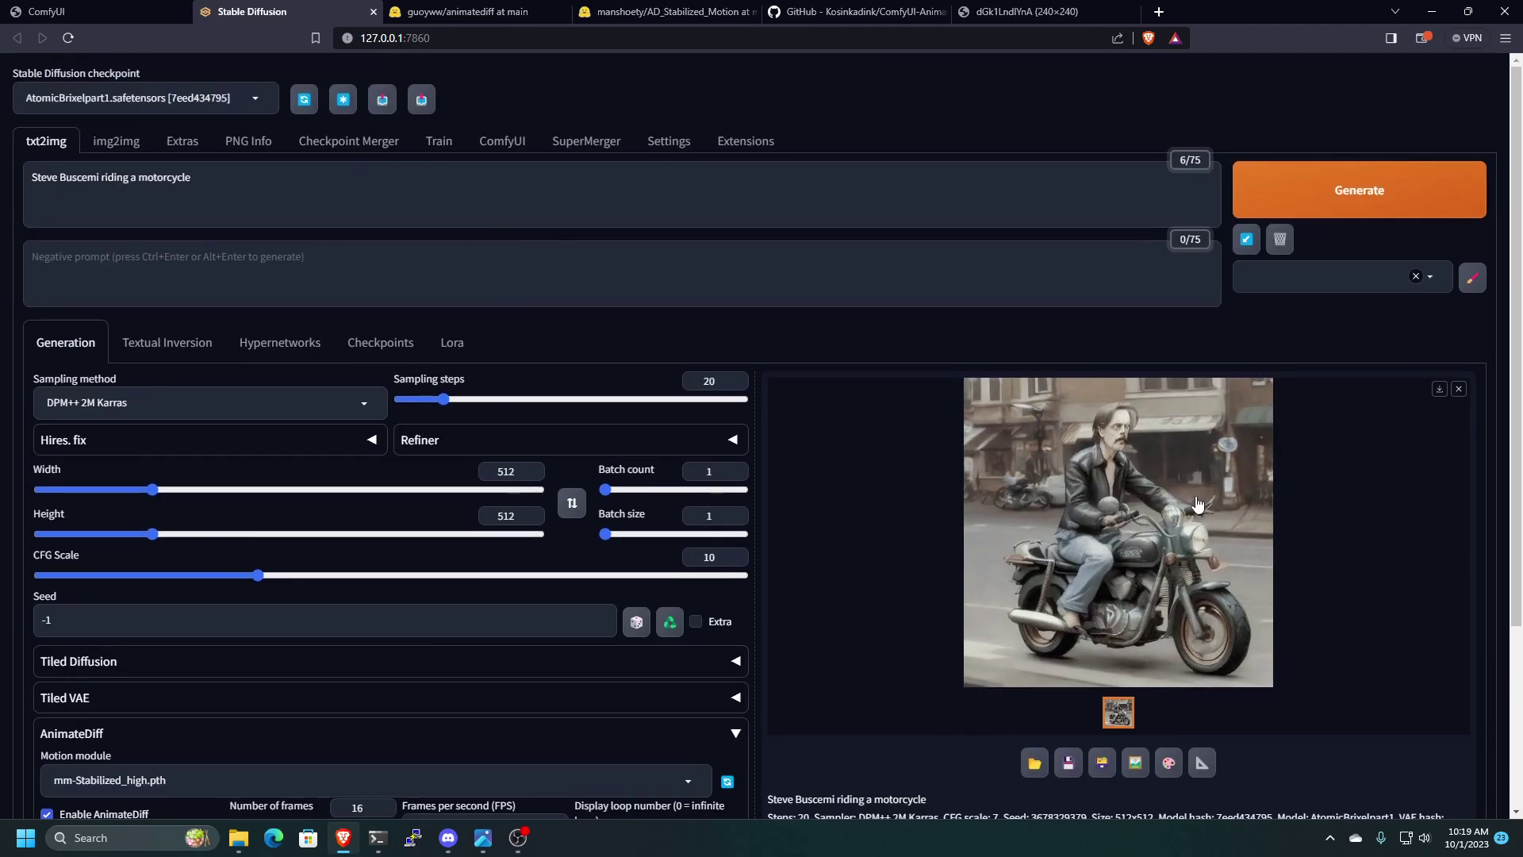
pyautogui.click(1293, 197)
pyautogui.scroll(-3, 803, 543)
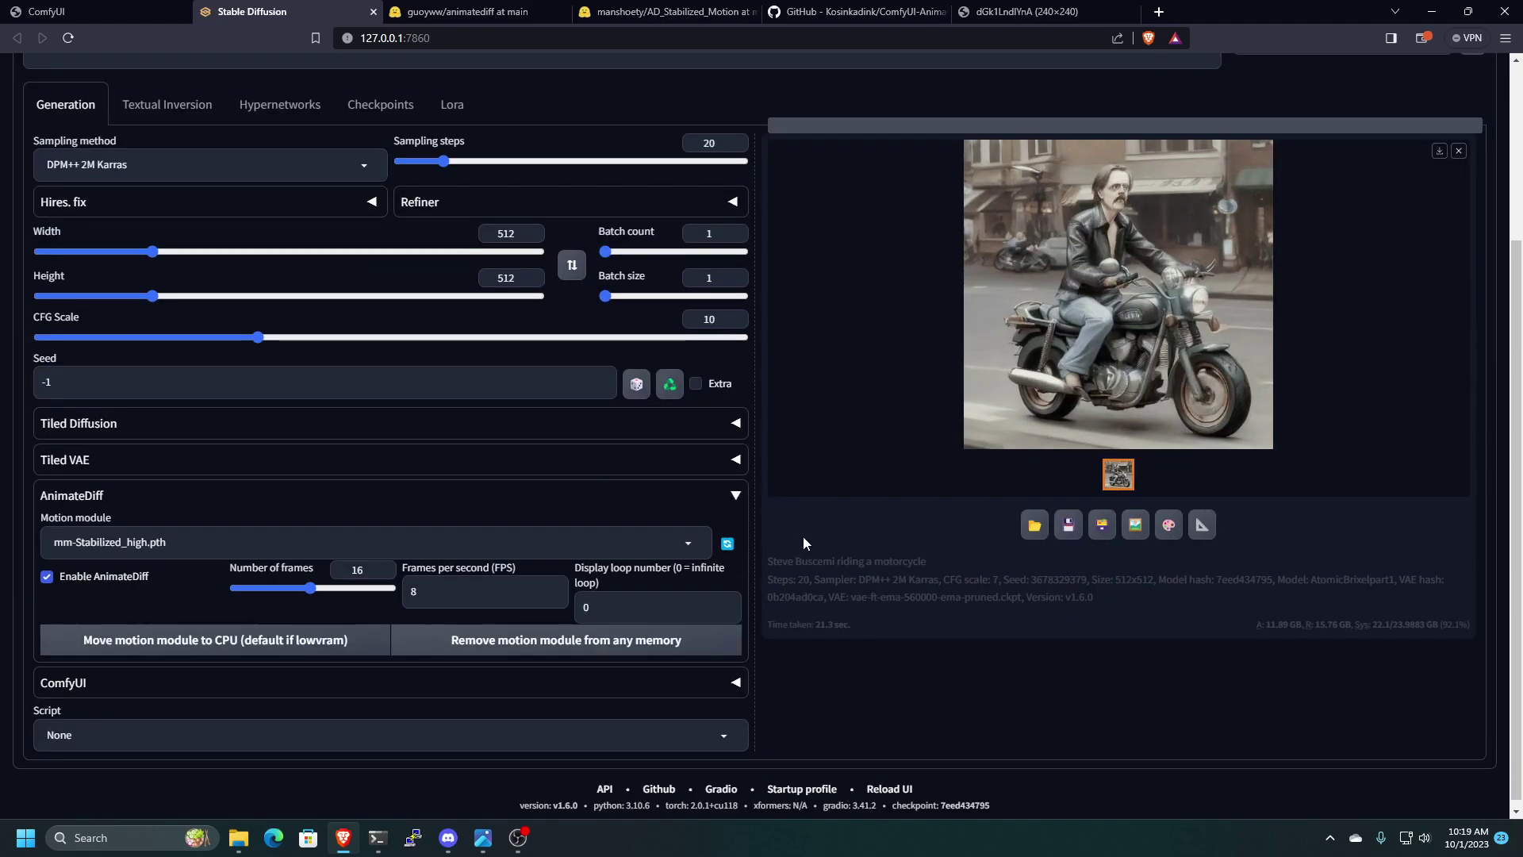
# - View the new motorcycle animation enlarged, close the preview, and look at the spaghetti-eating clip in the other browser tab
pyautogui.scroll(2, 873, 522)
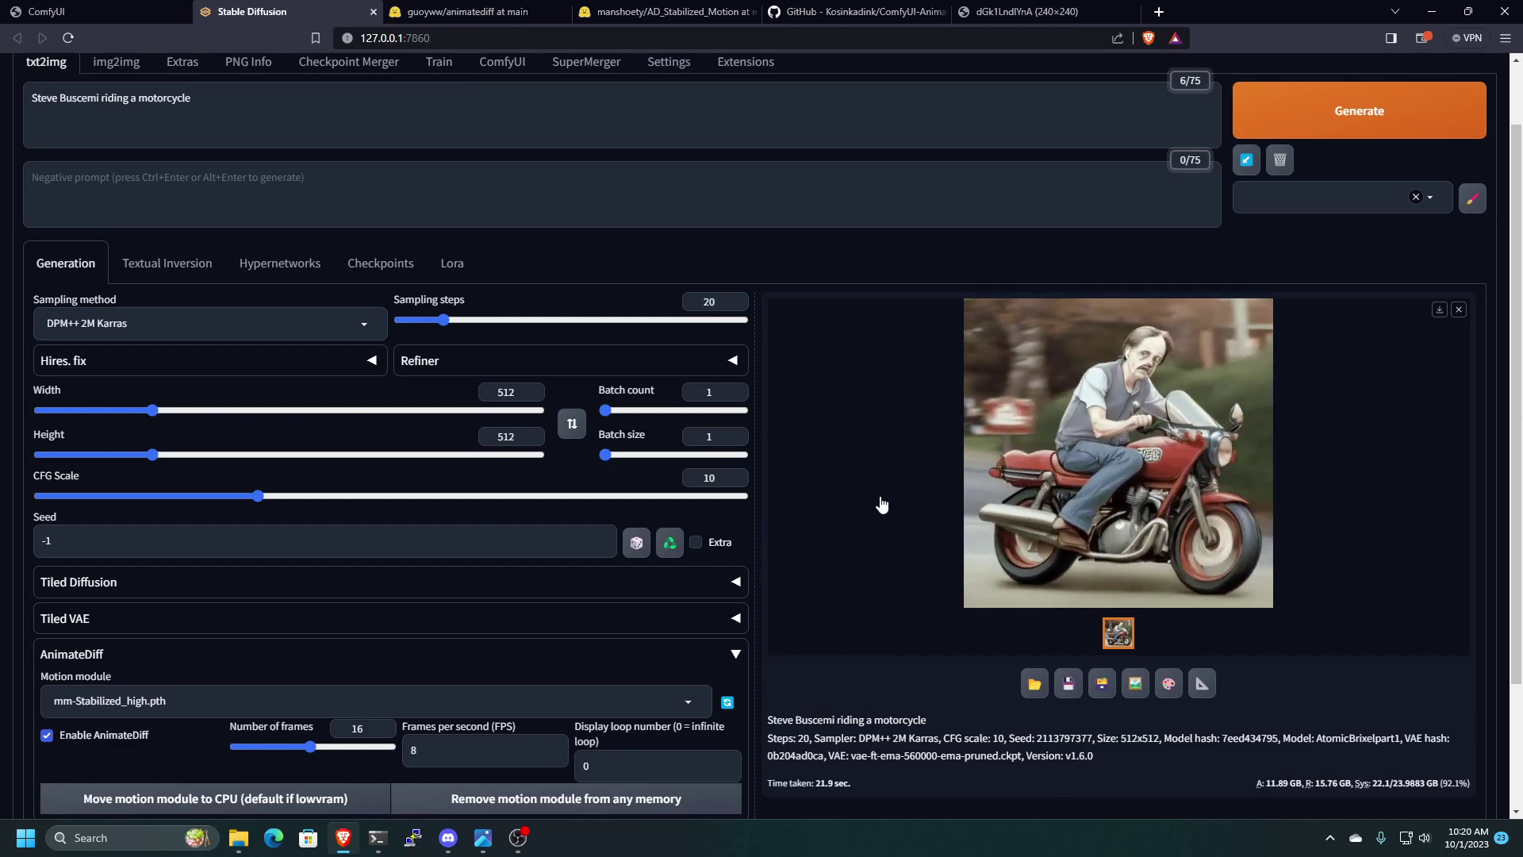
pyautogui.click(1157, 528)
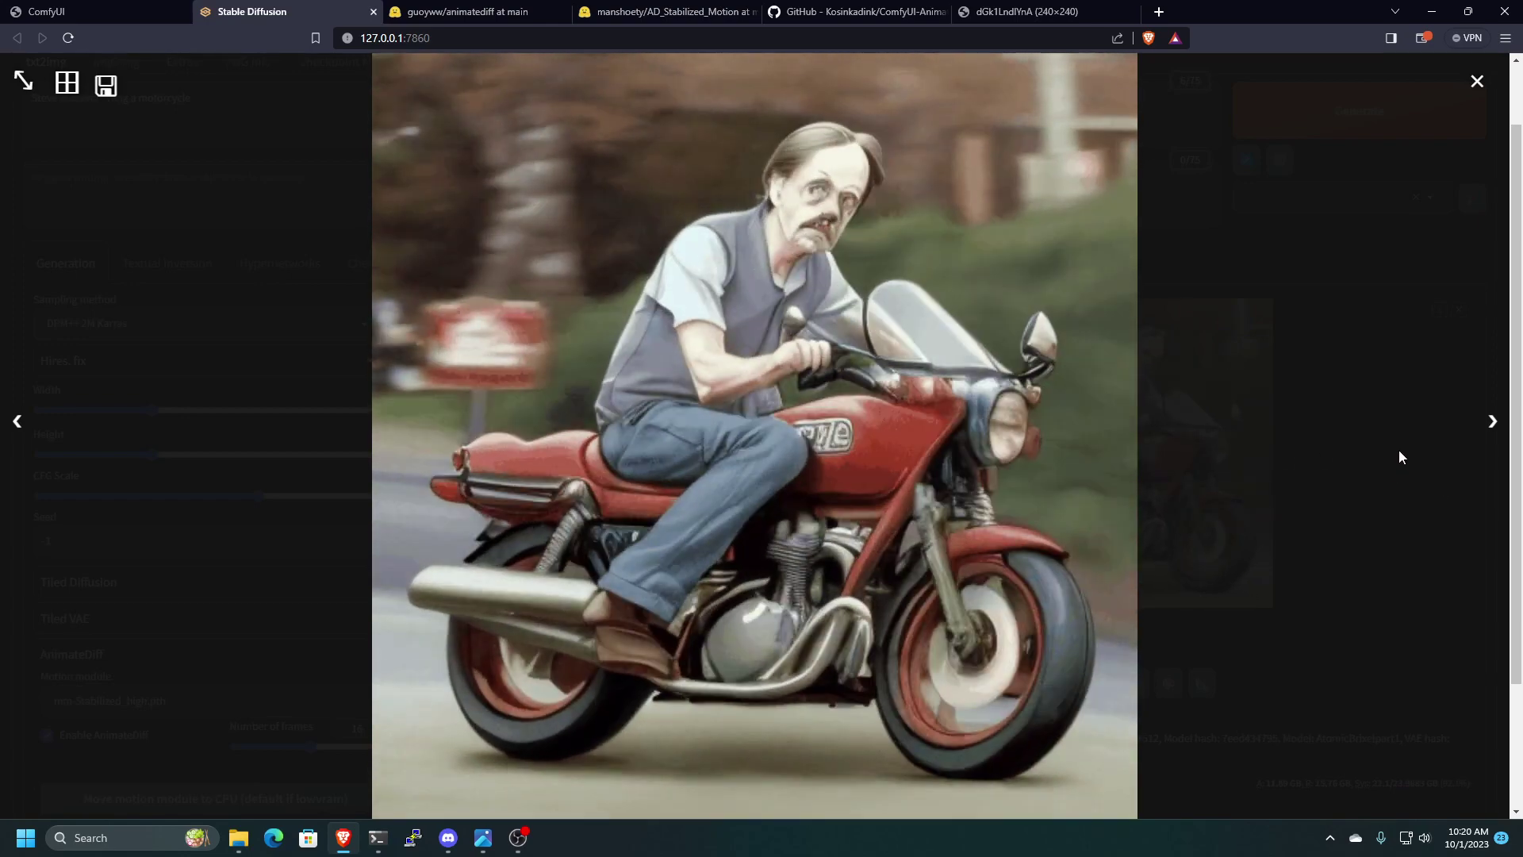
pyautogui.click(1398, 450)
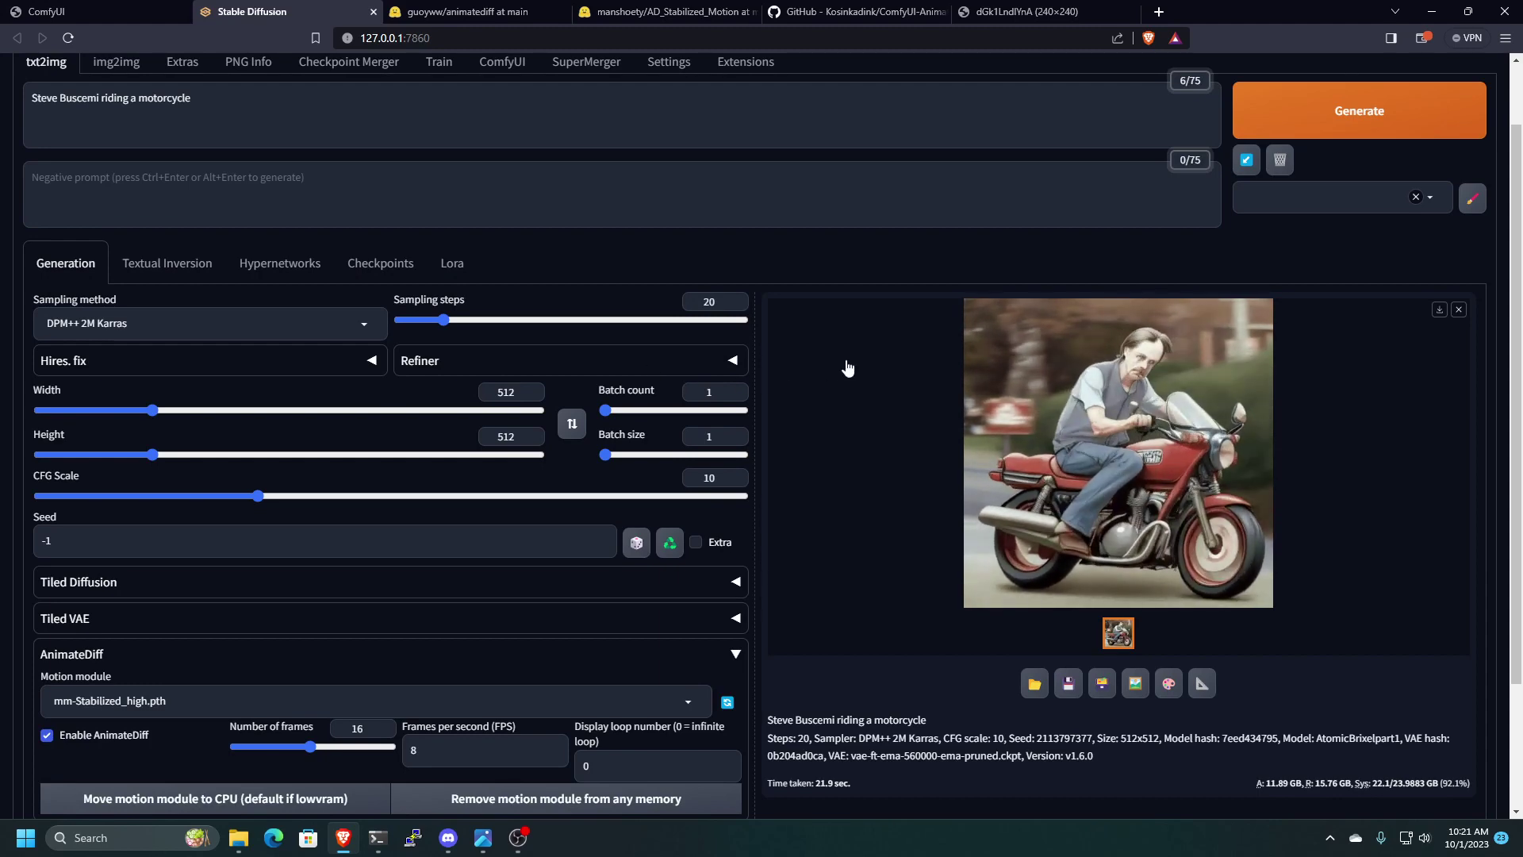
pyautogui.click(984, 12)
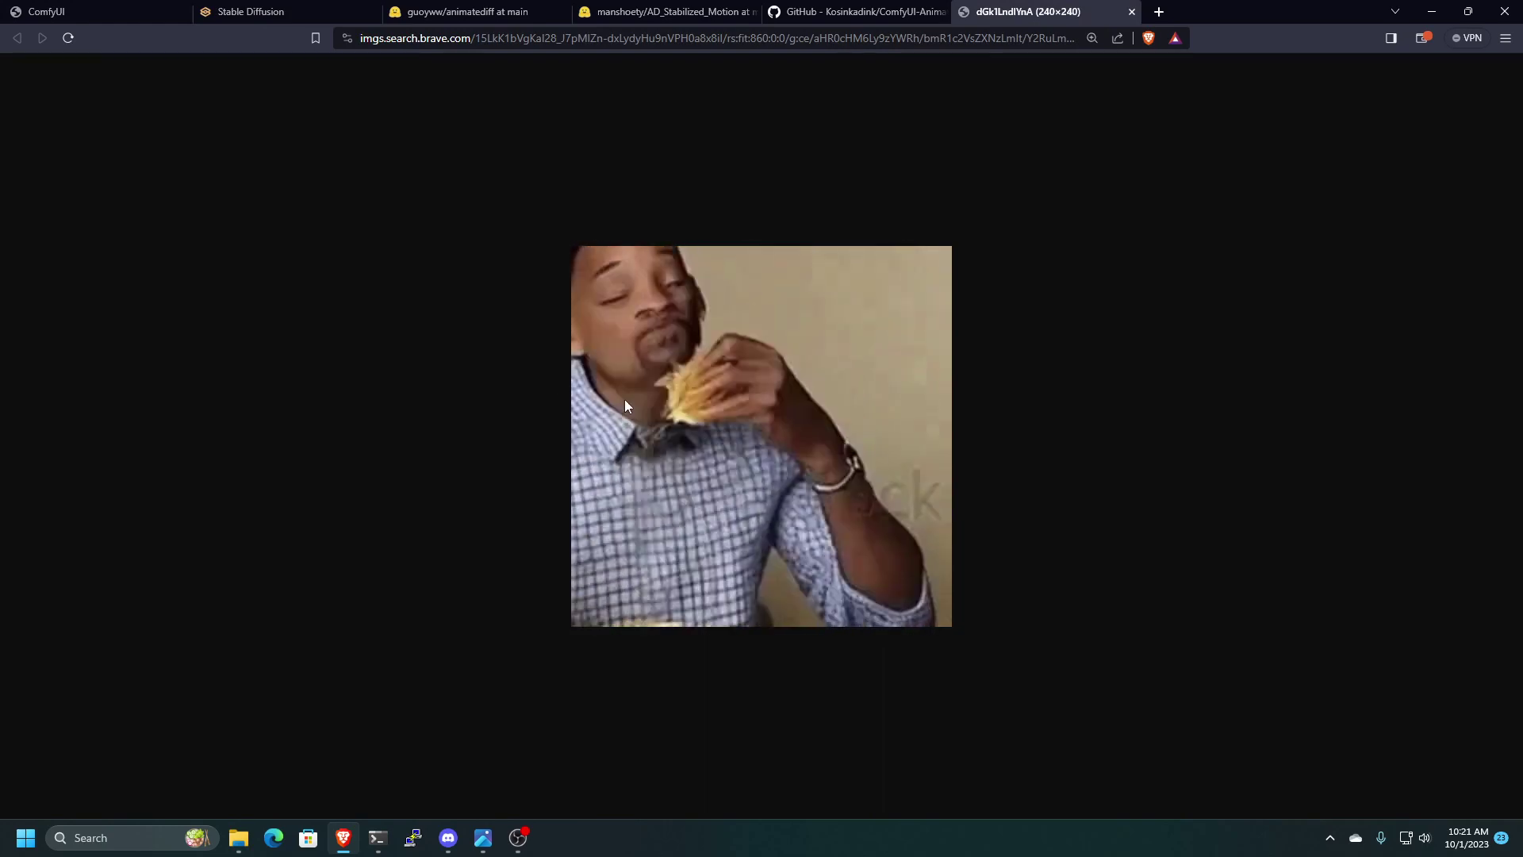
# - Return to the Stable Diffusion page and review the motorcycle animation together with its generation settings
pyautogui.click(272, 11)
pyautogui.scroll(-2, 844, 473)
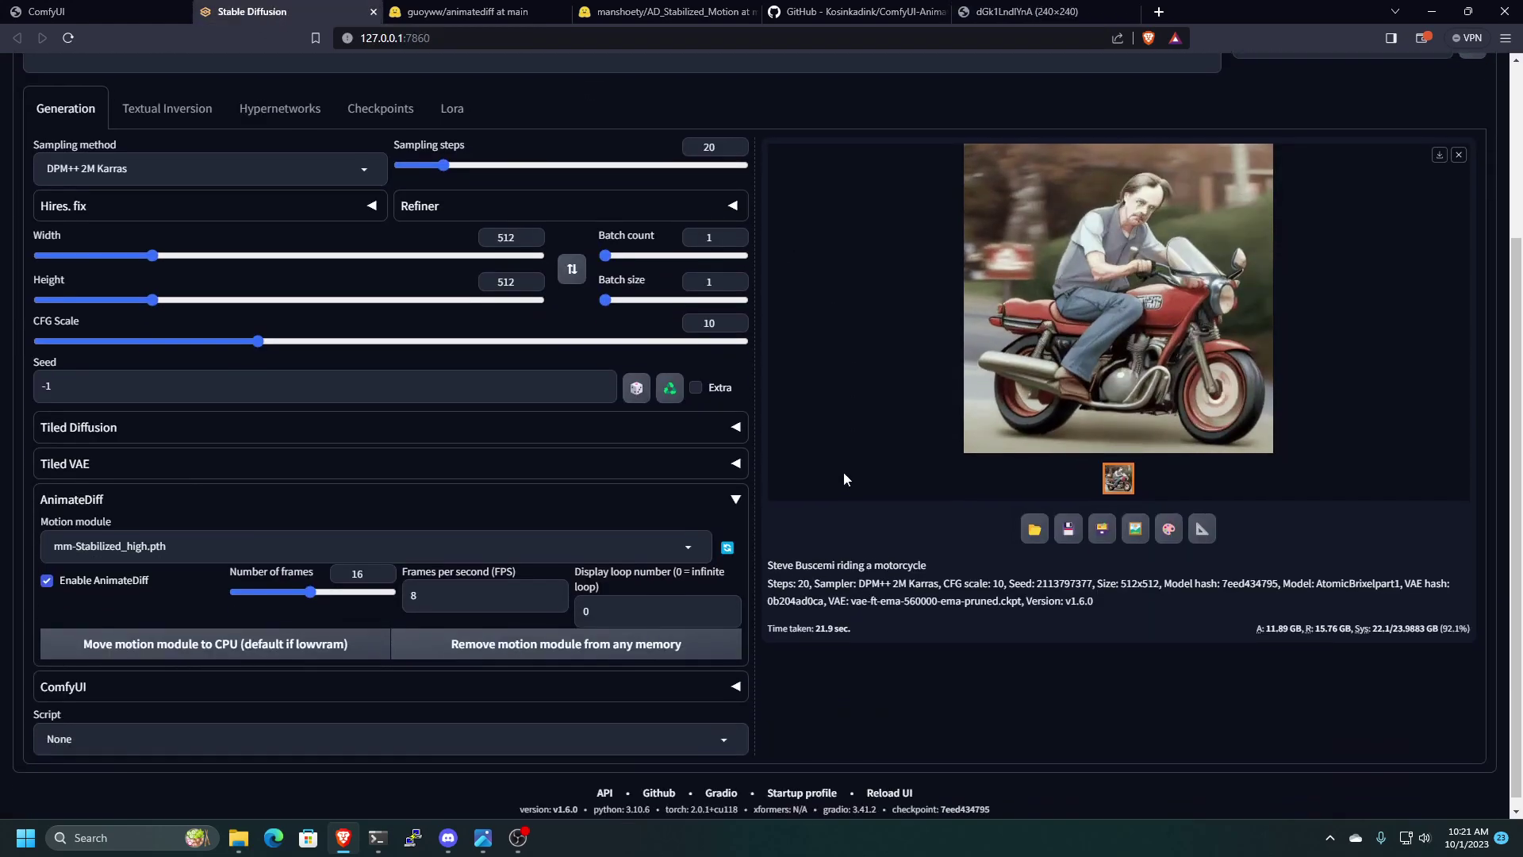
pyautogui.scroll(2, 844, 473)
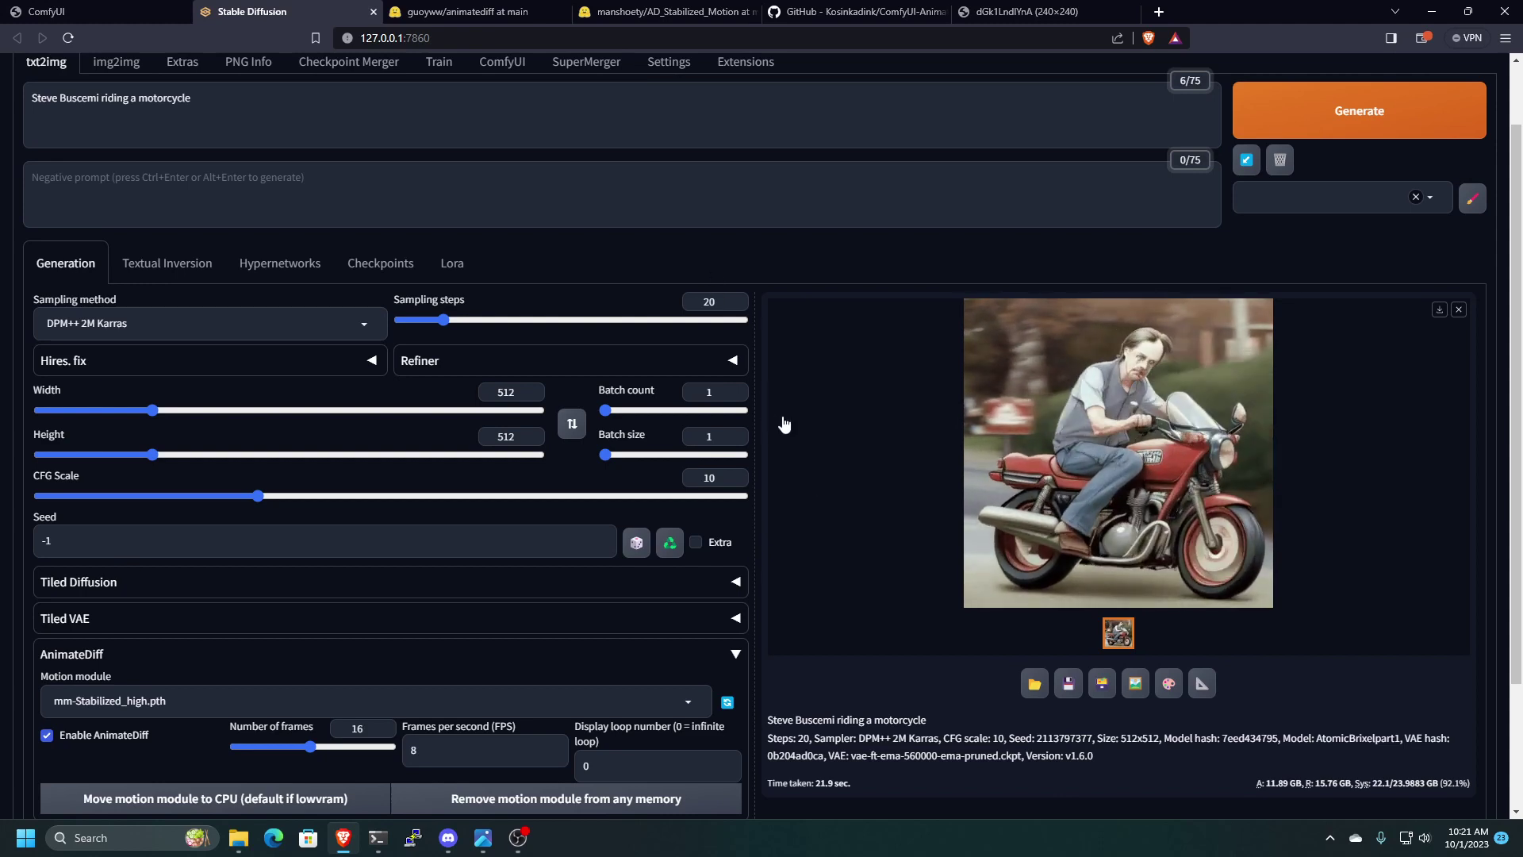
pyautogui.scroll(1, 785, 425)
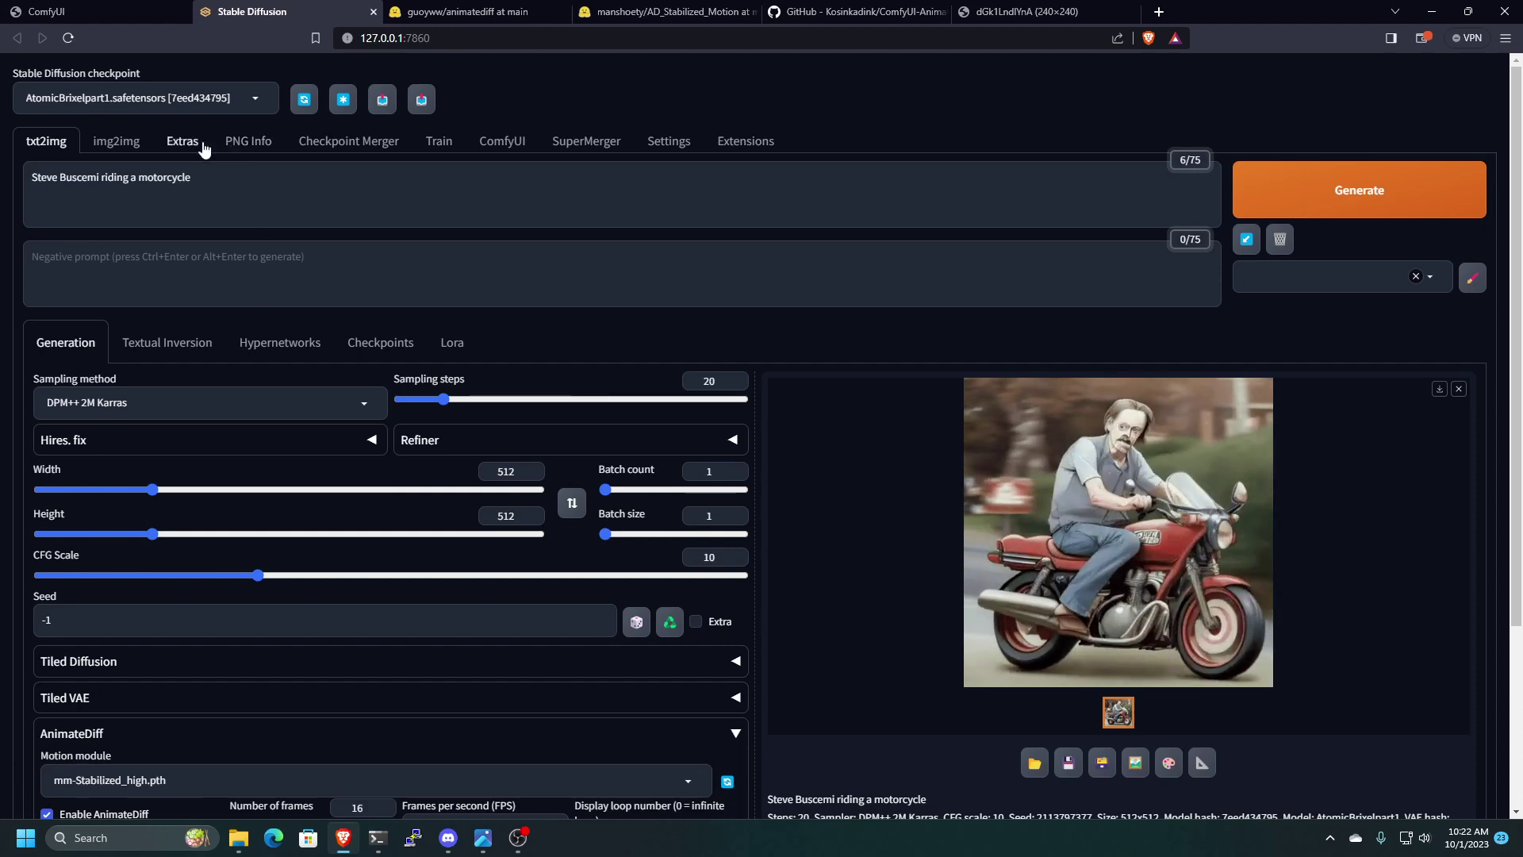
# - Look over the img2img page with its empty image area and return to the txt2img page
pyautogui.click(138, 145)
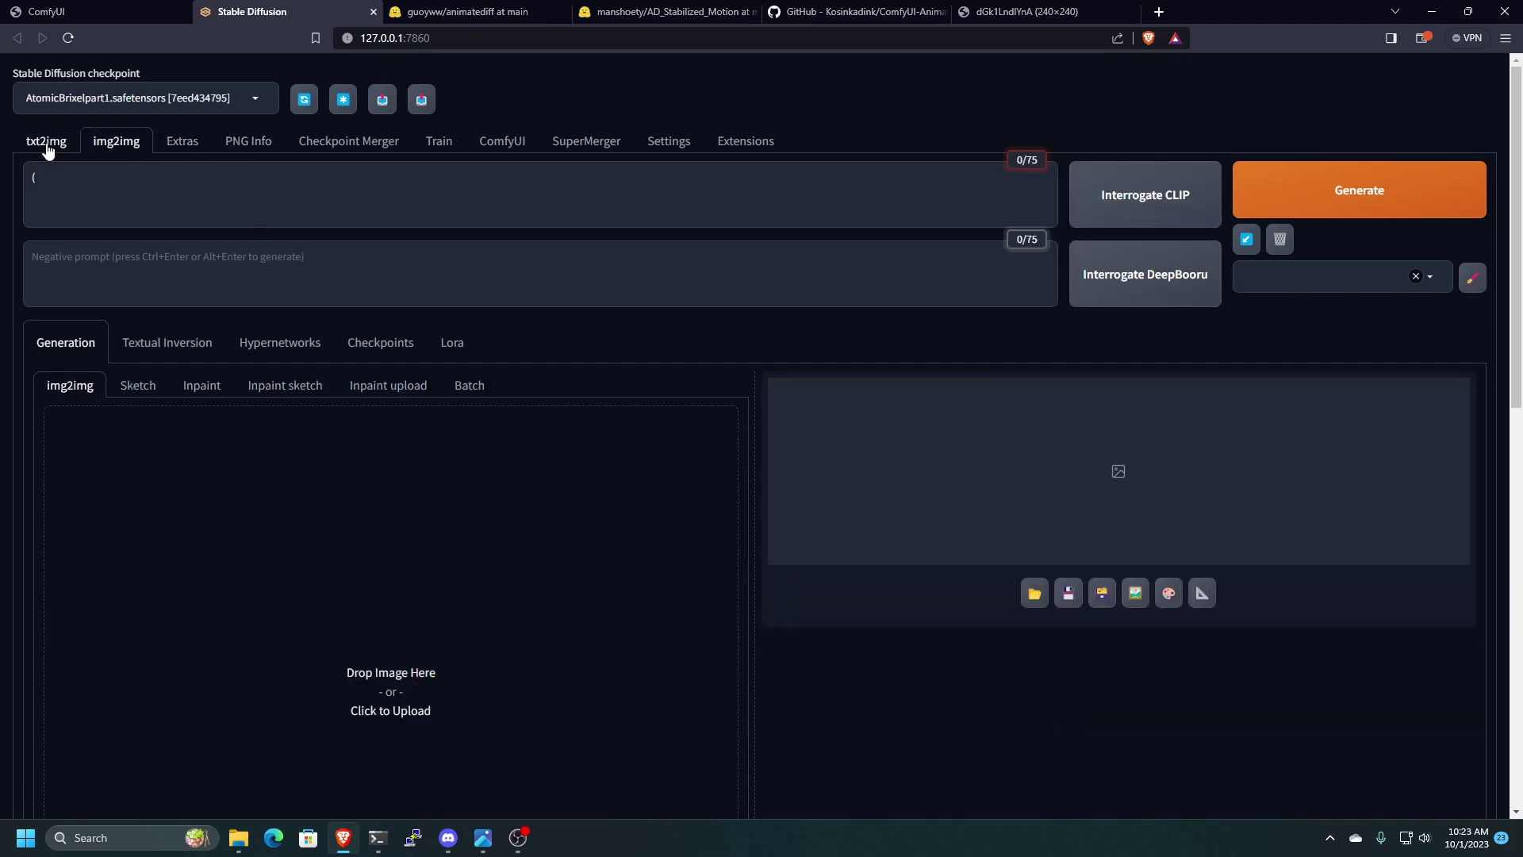
pyautogui.scroll(-5, 328, 444)
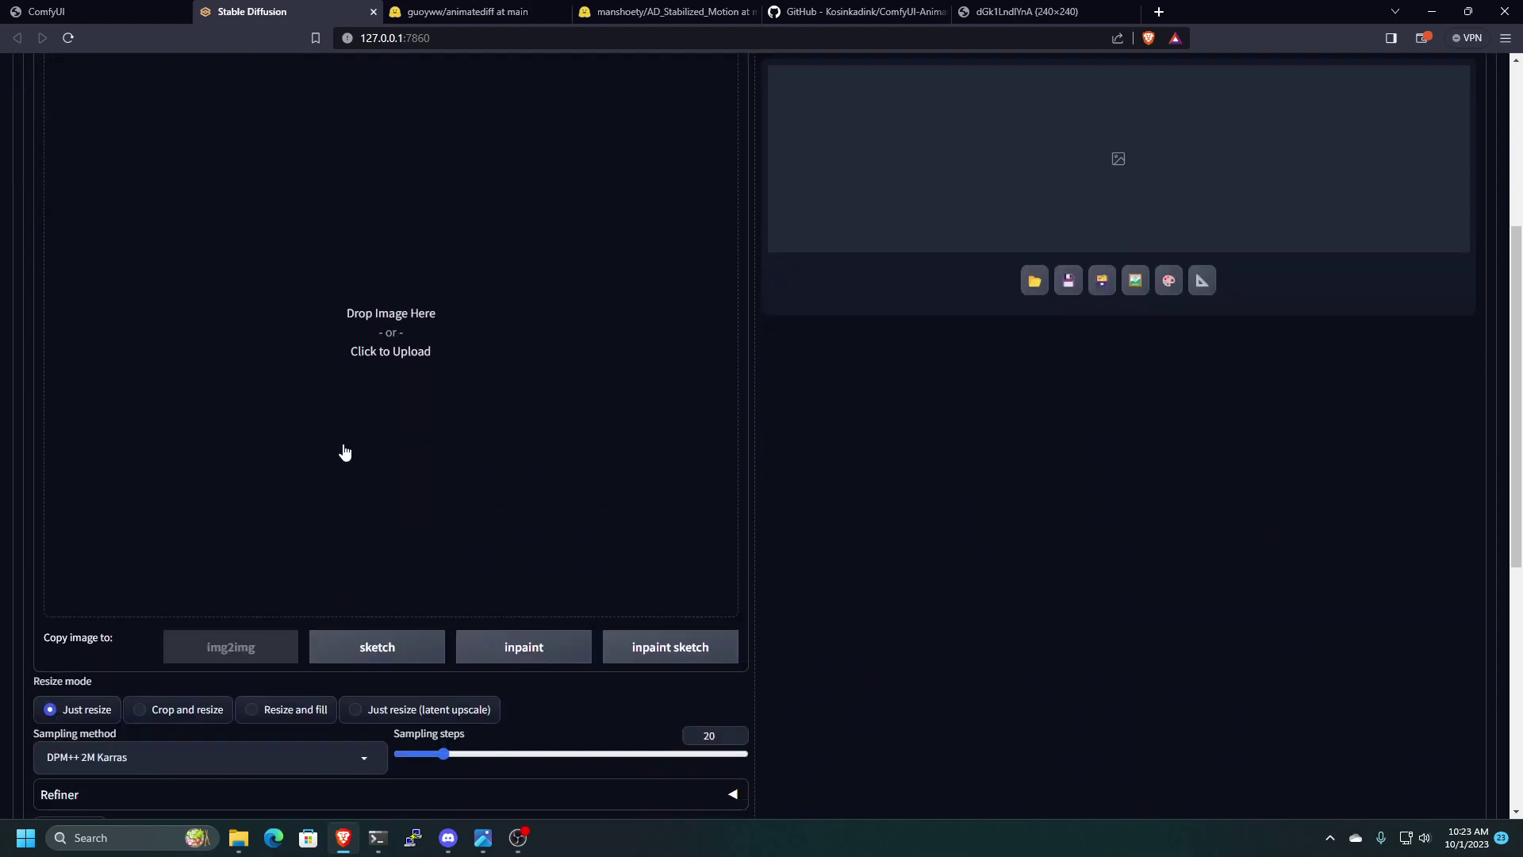
pyautogui.scroll(5, 415, 406)
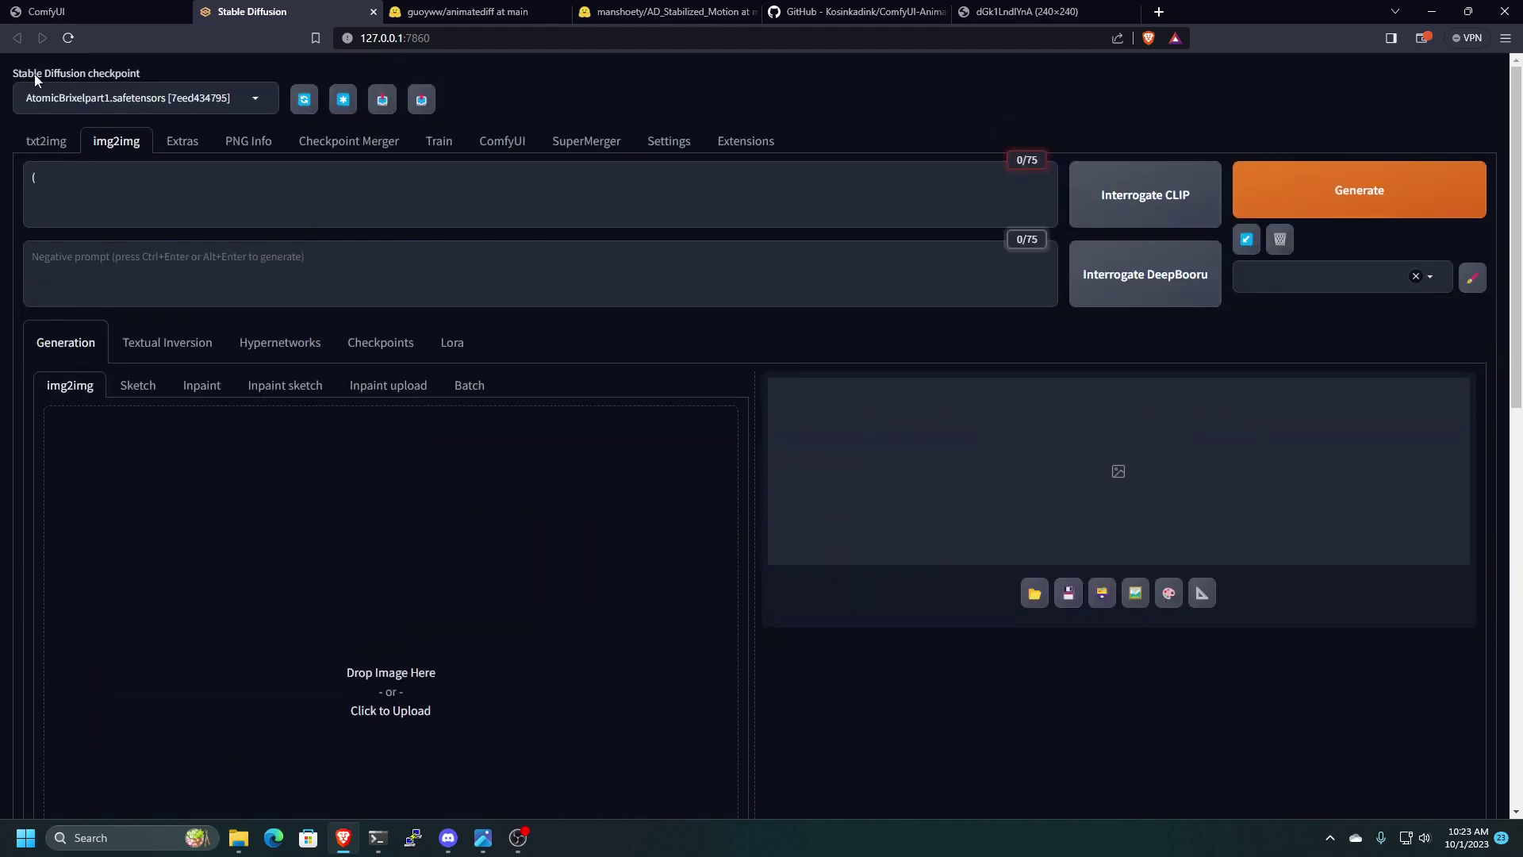
pyautogui.click(46, 142)
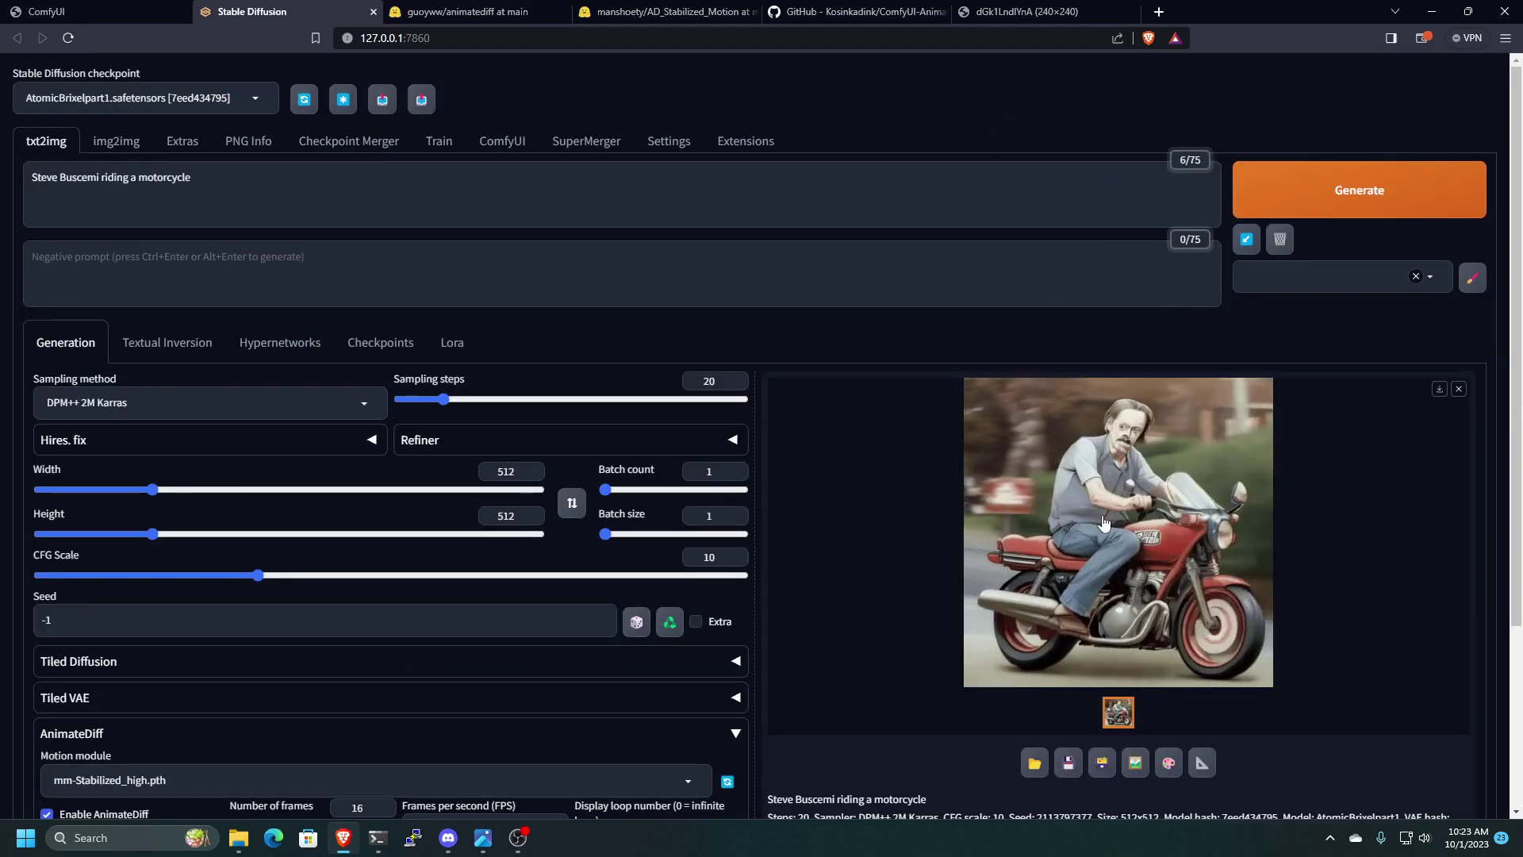
# - Send the generated motorcycle image and its prompt from txt2img to img2img
pyautogui.scroll(-2, 1136, 611)
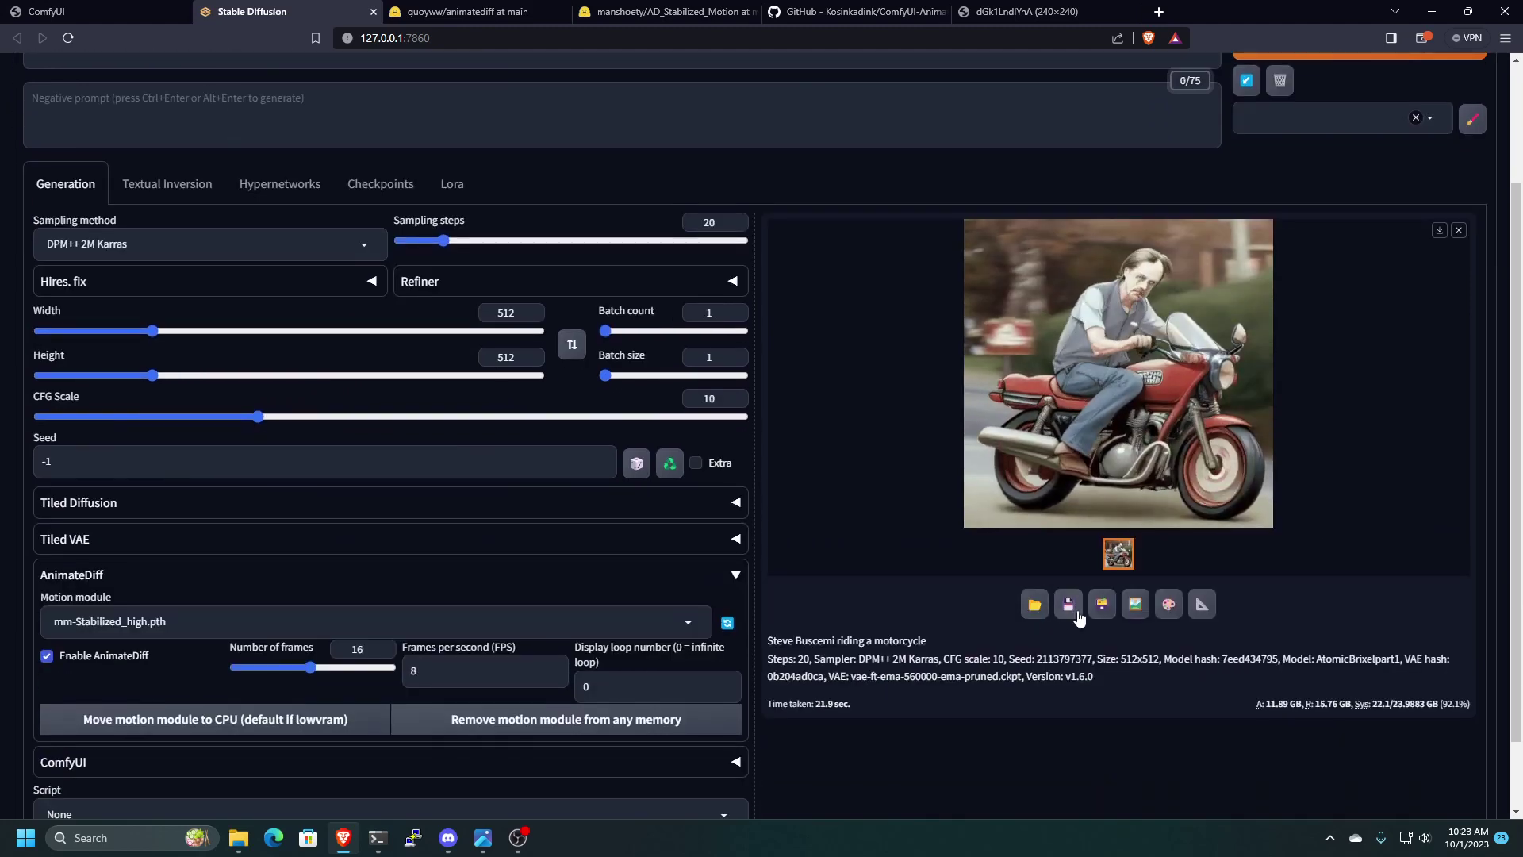
pyautogui.scroll(-1, 1136, 616)
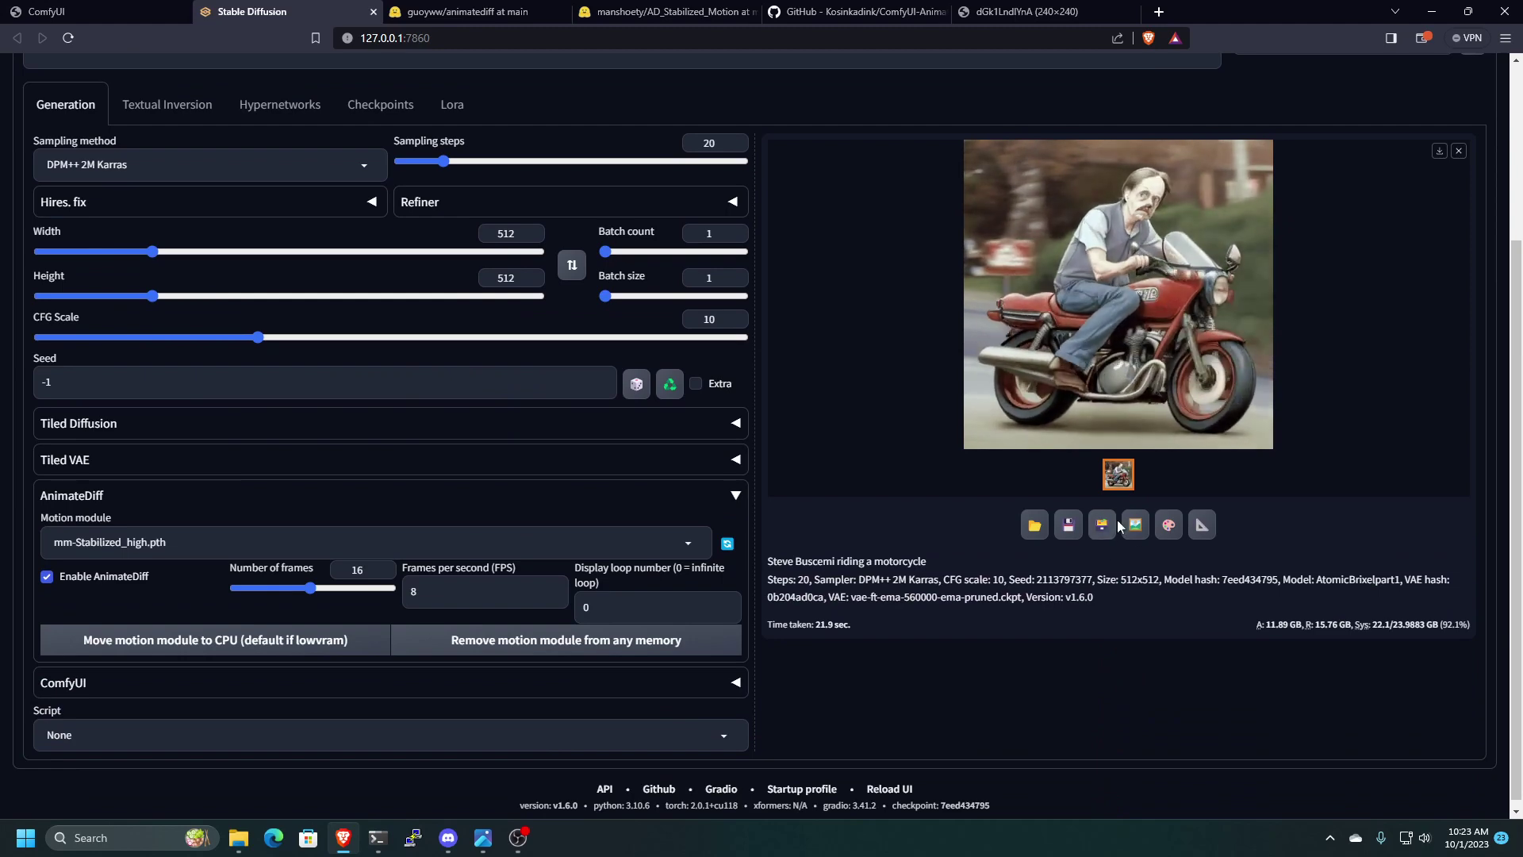
pyautogui.click(1136, 525)
pyautogui.scroll(3, 274, 258)
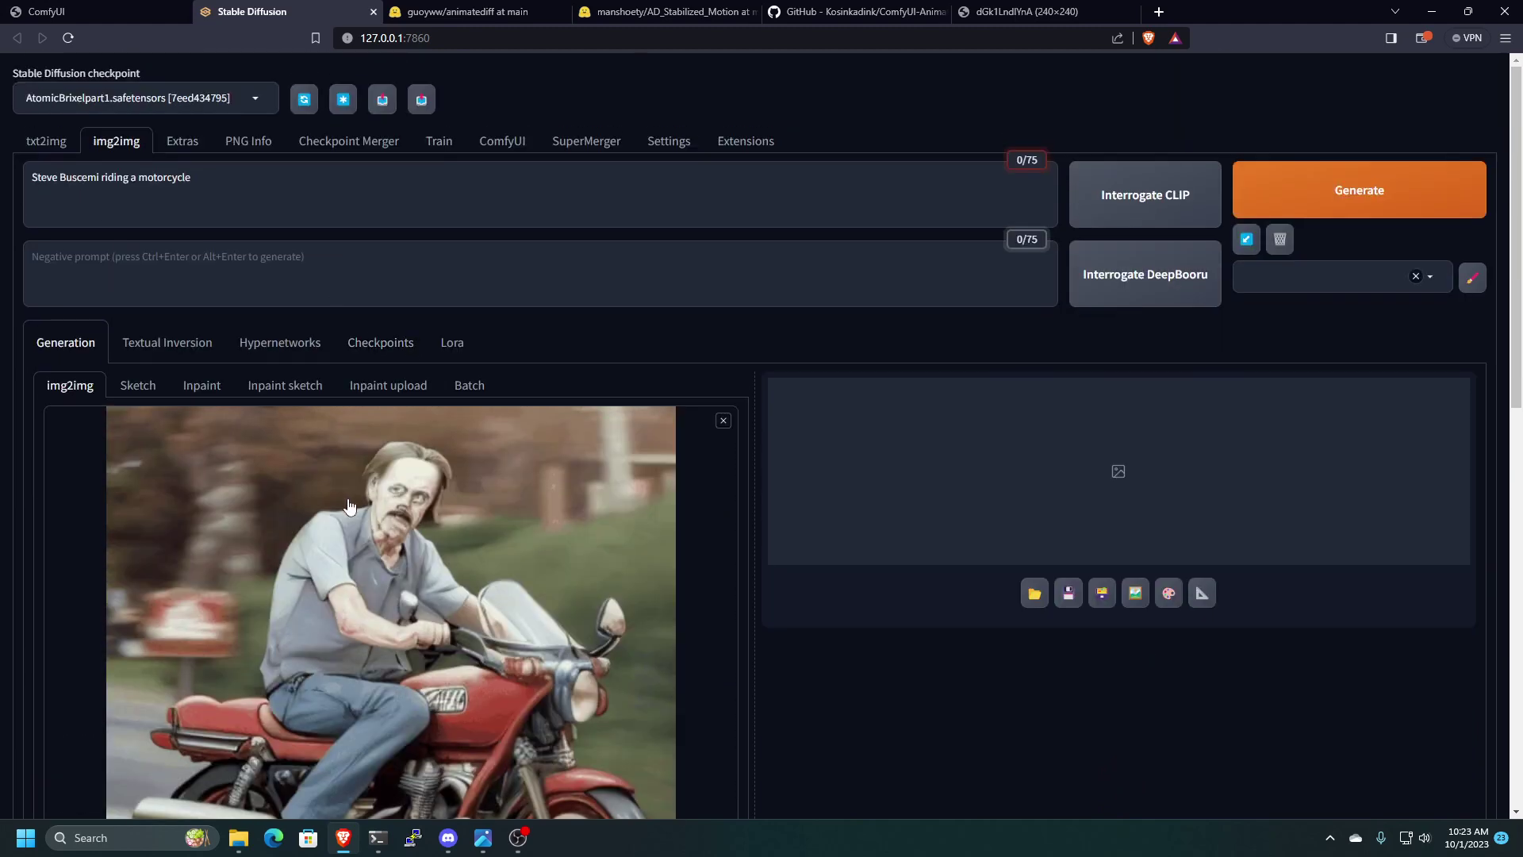
# - Set the img2img output size to 768 by 768 and the denoising strength to 0.50
pyautogui.scroll(-4, 349, 505)
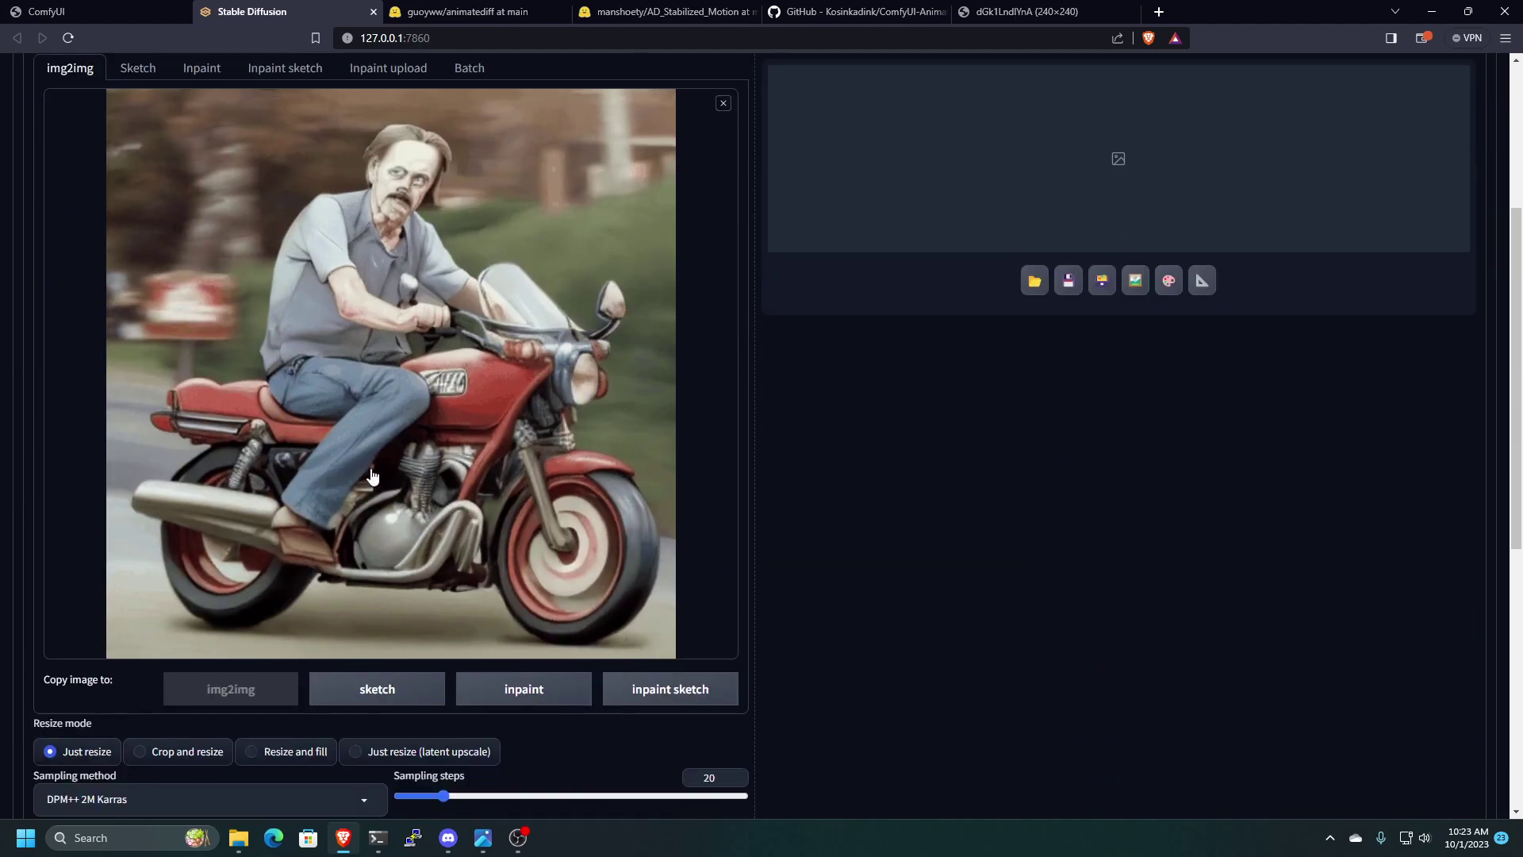
pyautogui.scroll(-4, 373, 476)
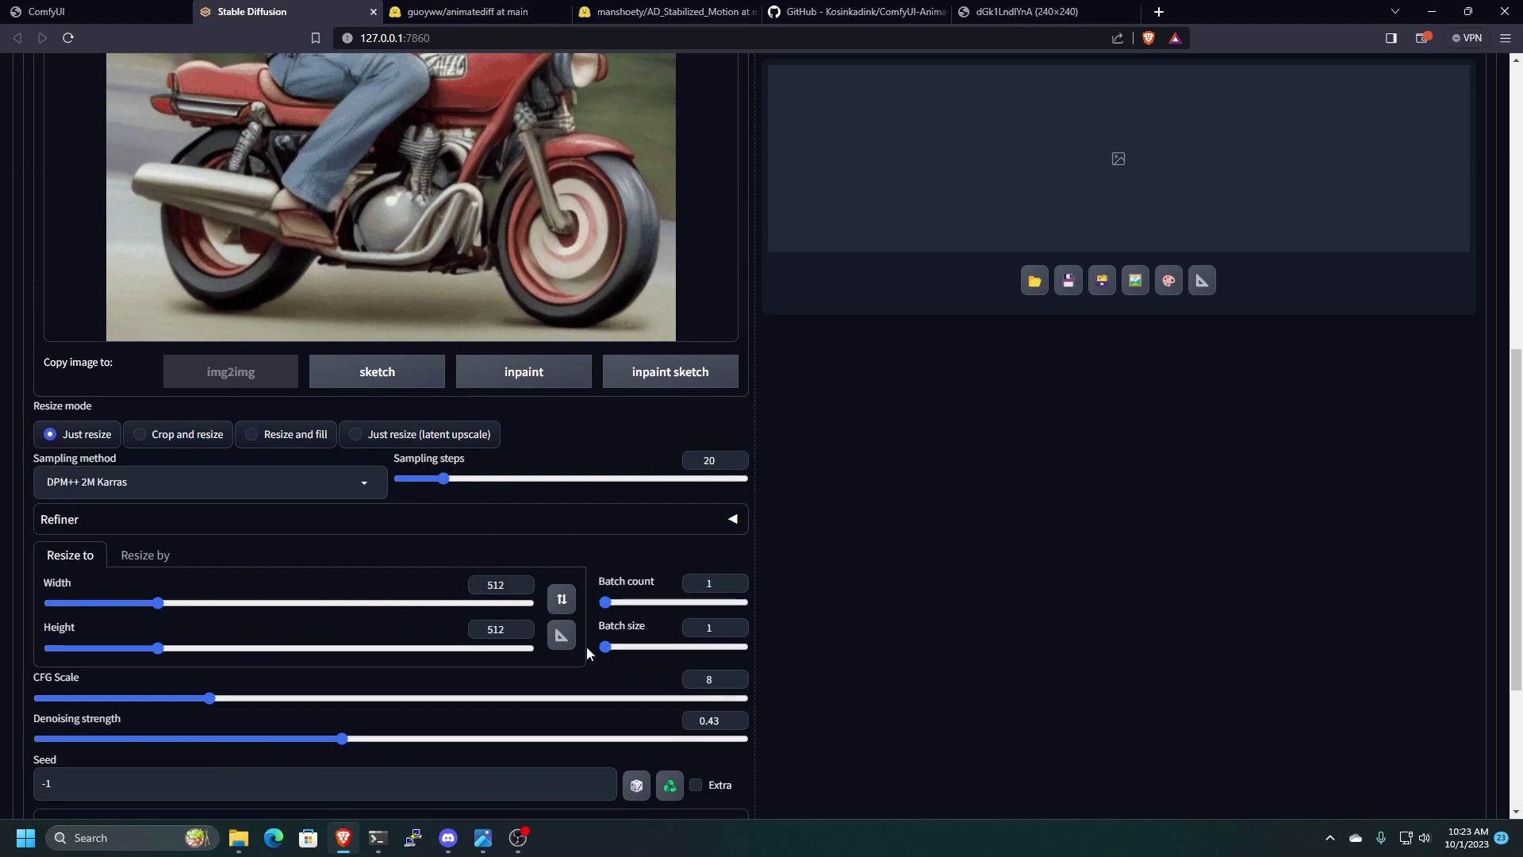
pyautogui.write('768')
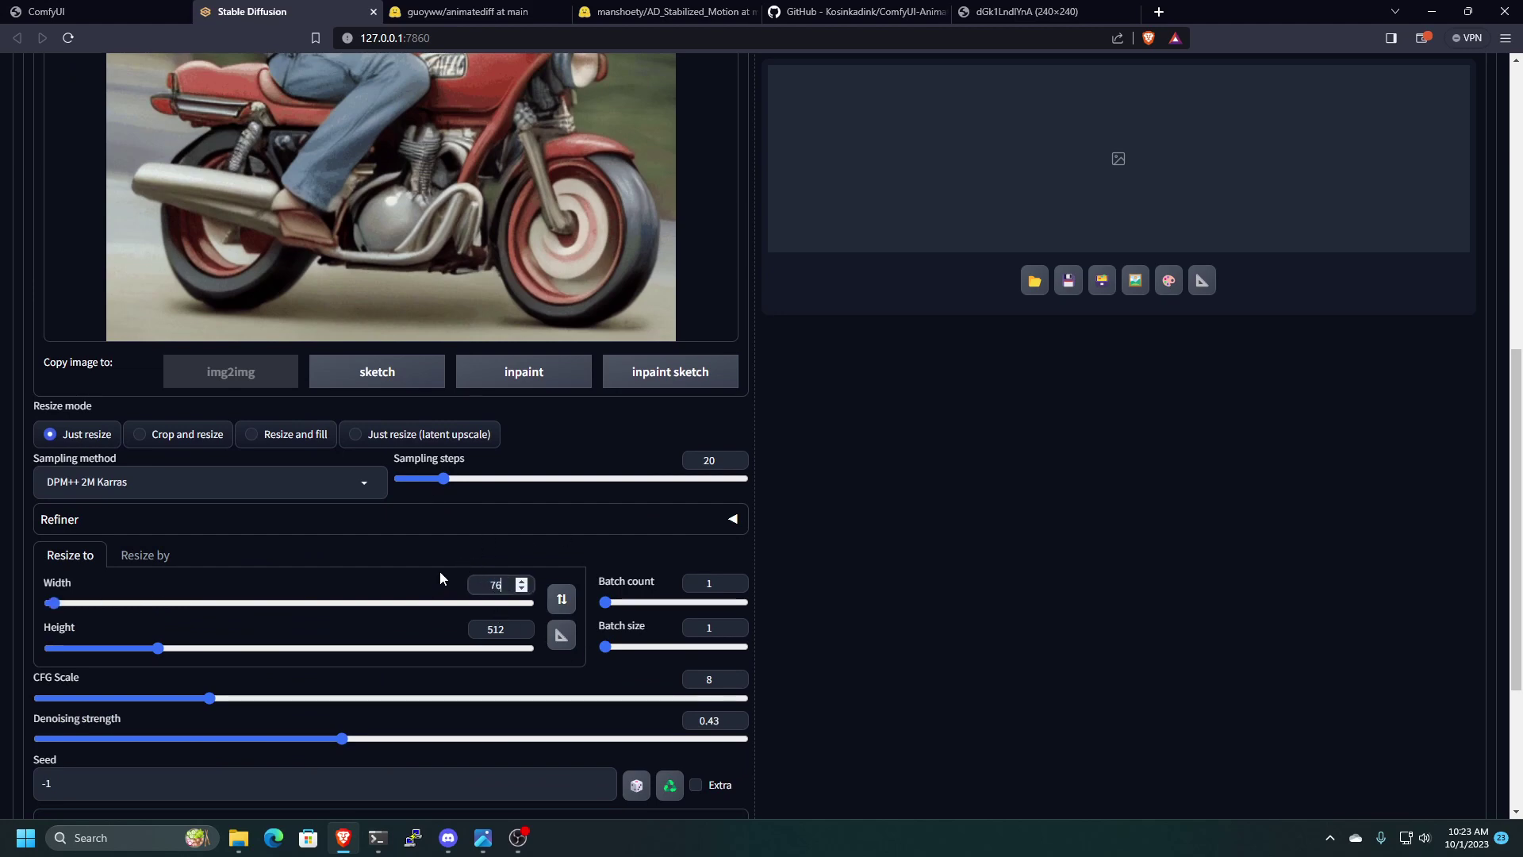
pyautogui.press('Tab')
pyautogui.write('768')
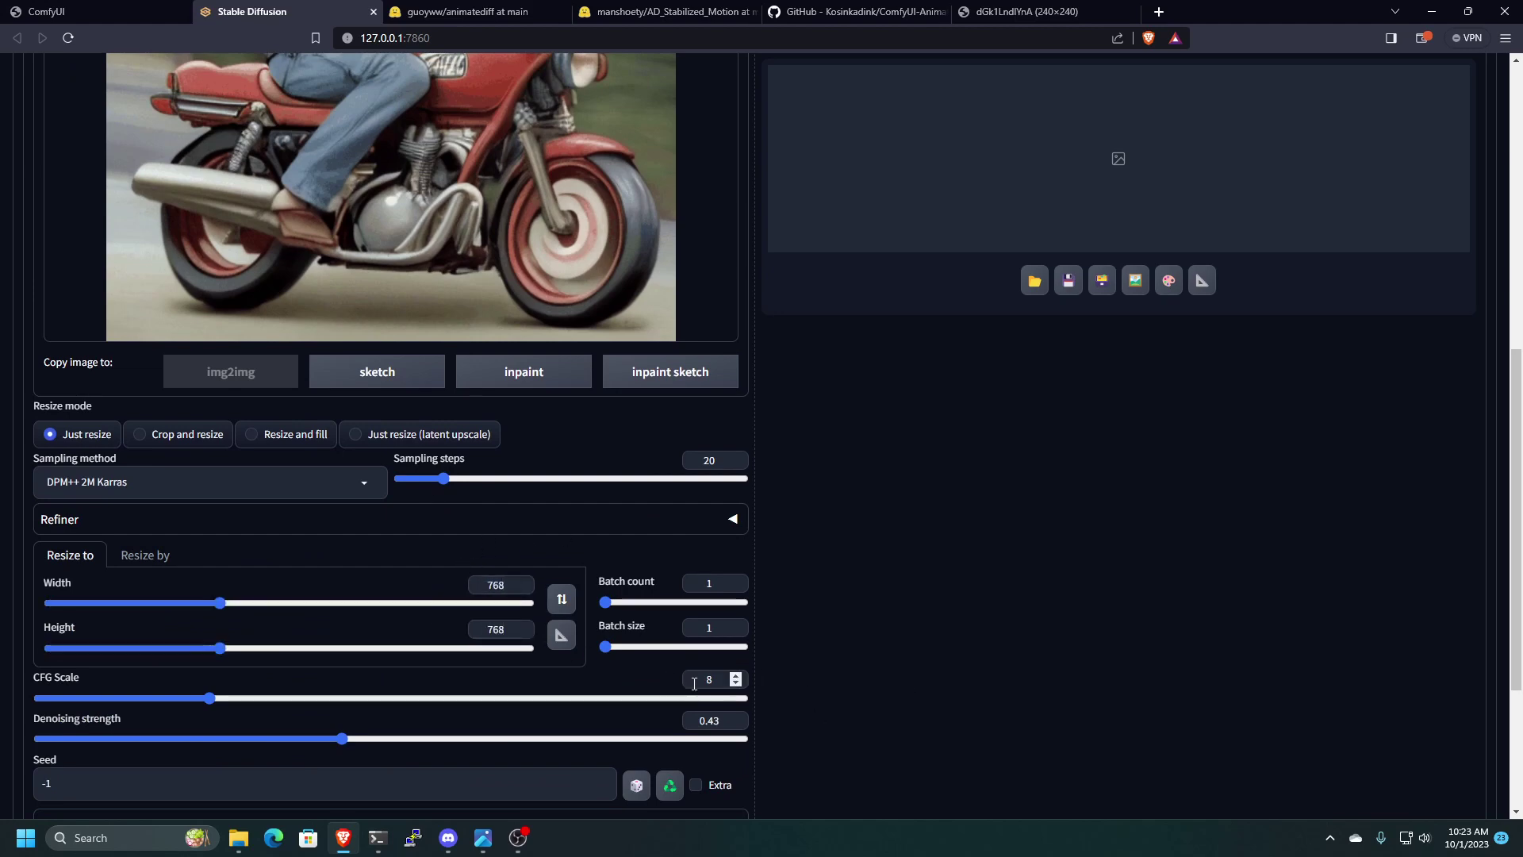
pyautogui.scroll(-3, 732, 675)
pyautogui.press('BackSpace')
pyautogui.press('BackSpace')
pyautogui.write('50')
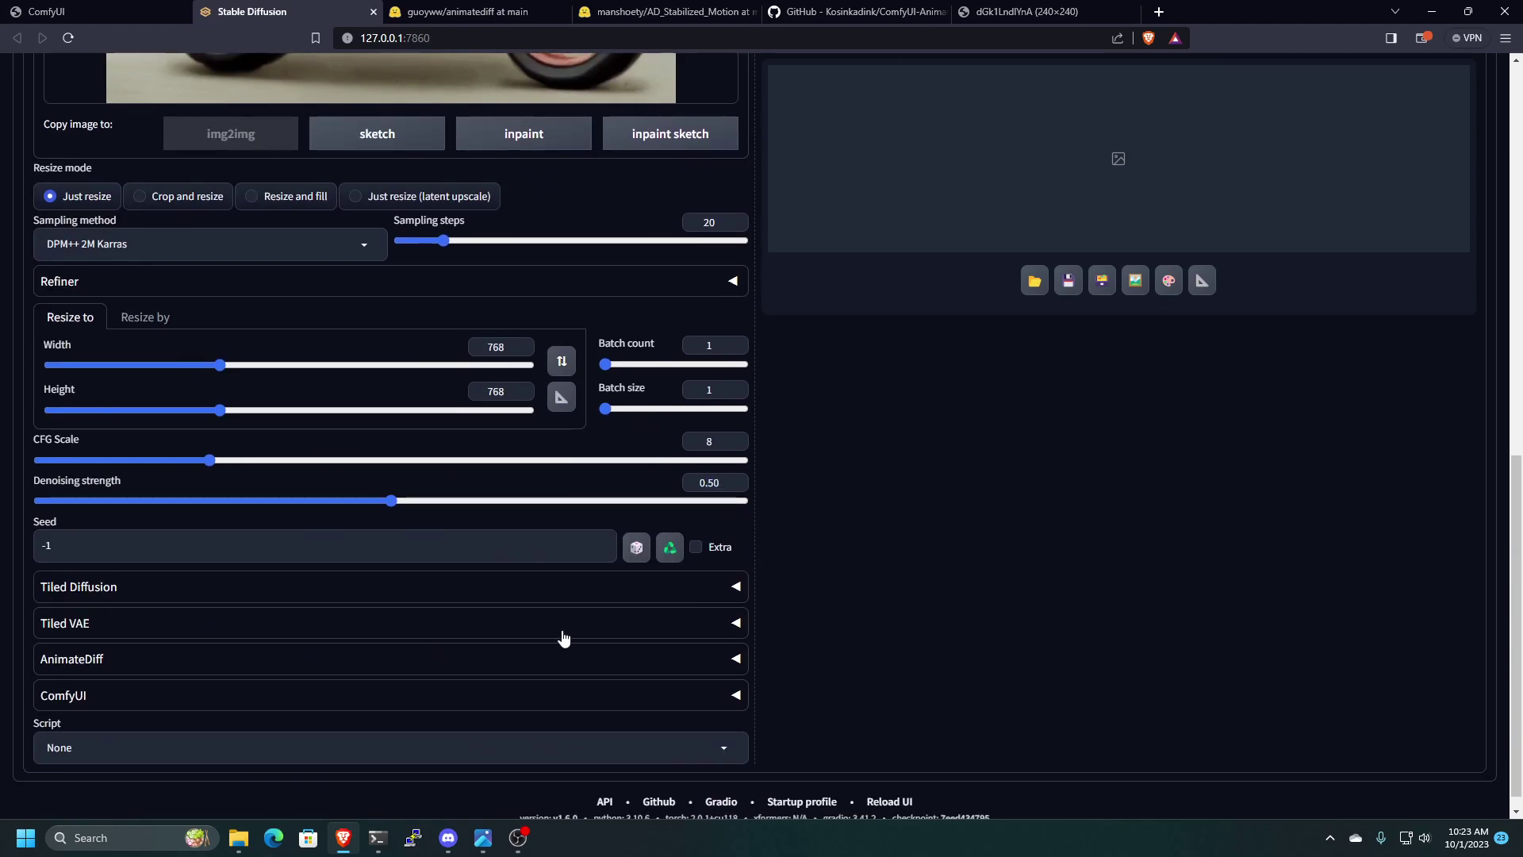
# - Enable AnimateDiff for img2img with the mm-Stabilized_high.pth motion module and generate the animation
pyautogui.click(221, 671)
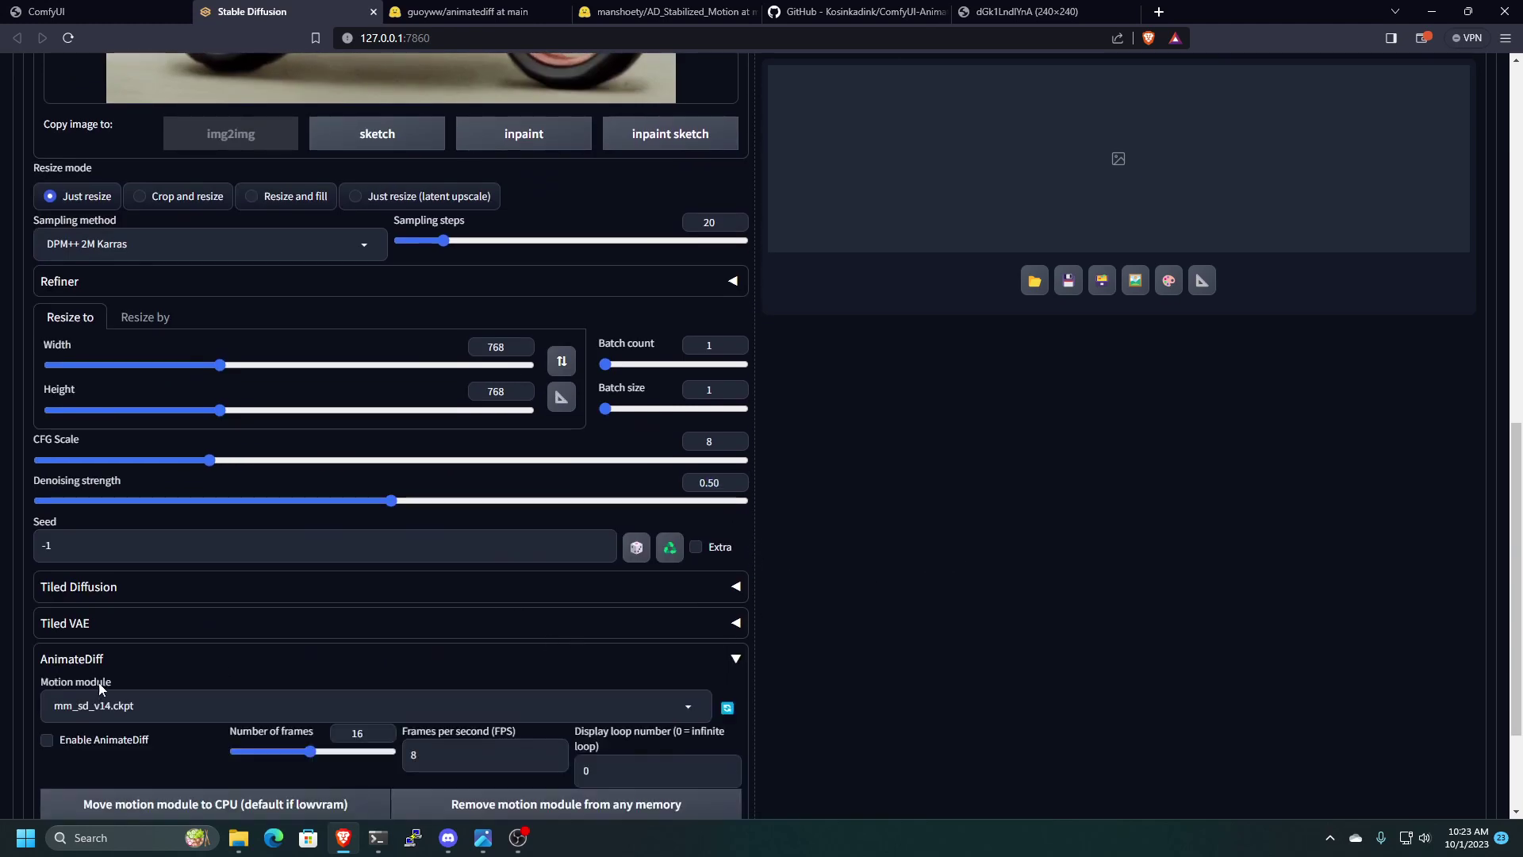
pyautogui.click(76, 717)
pyautogui.click(95, 619)
pyautogui.scroll(-1, 94, 621)
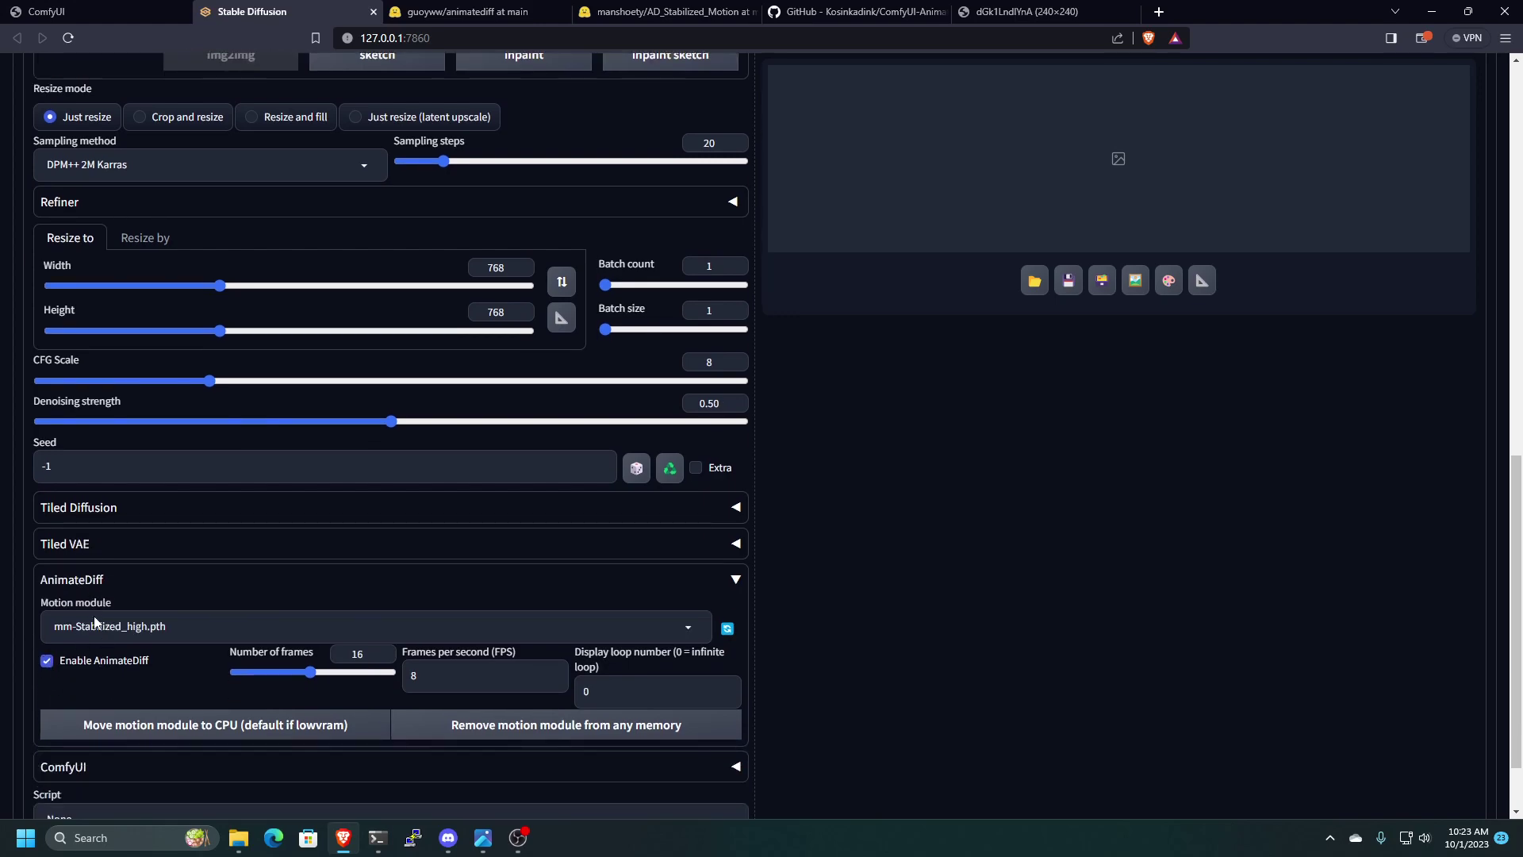
pyautogui.scroll(10, 1187, 560)
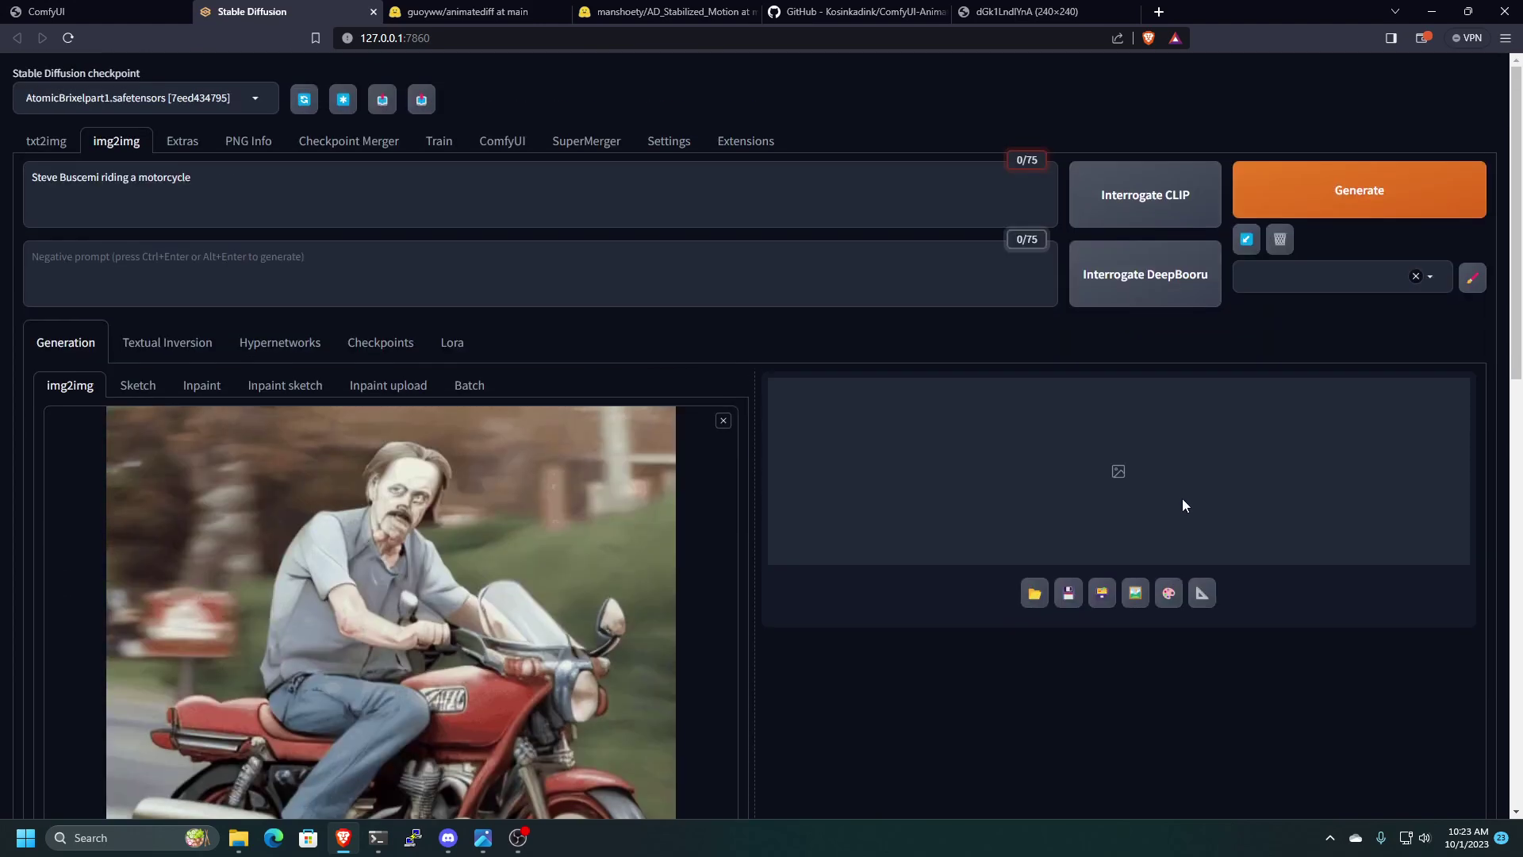
pyautogui.click(1291, 199)
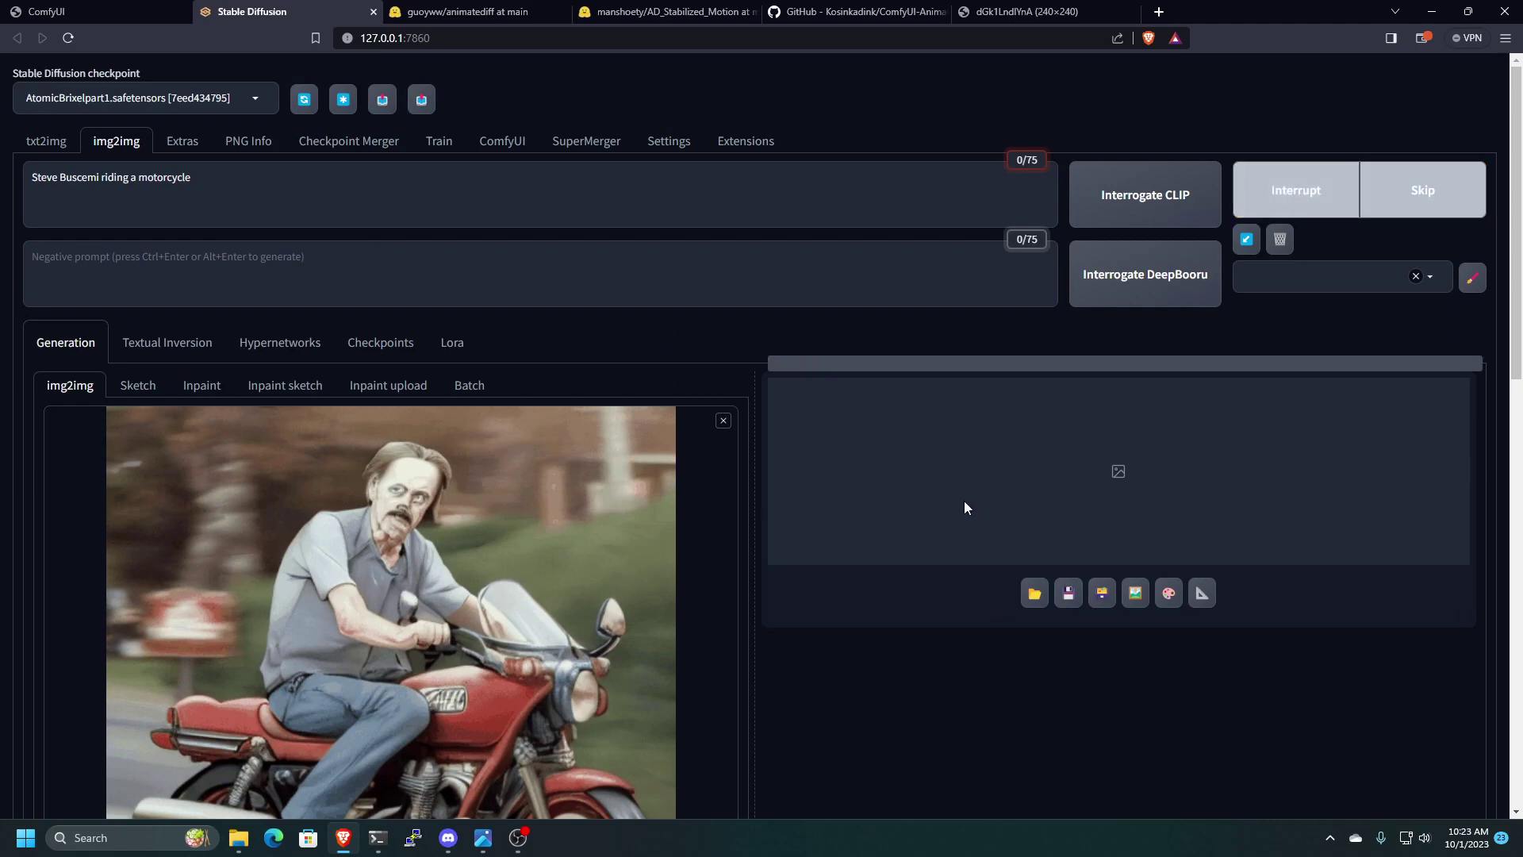
pyautogui.scroll(-3, 907, 547)
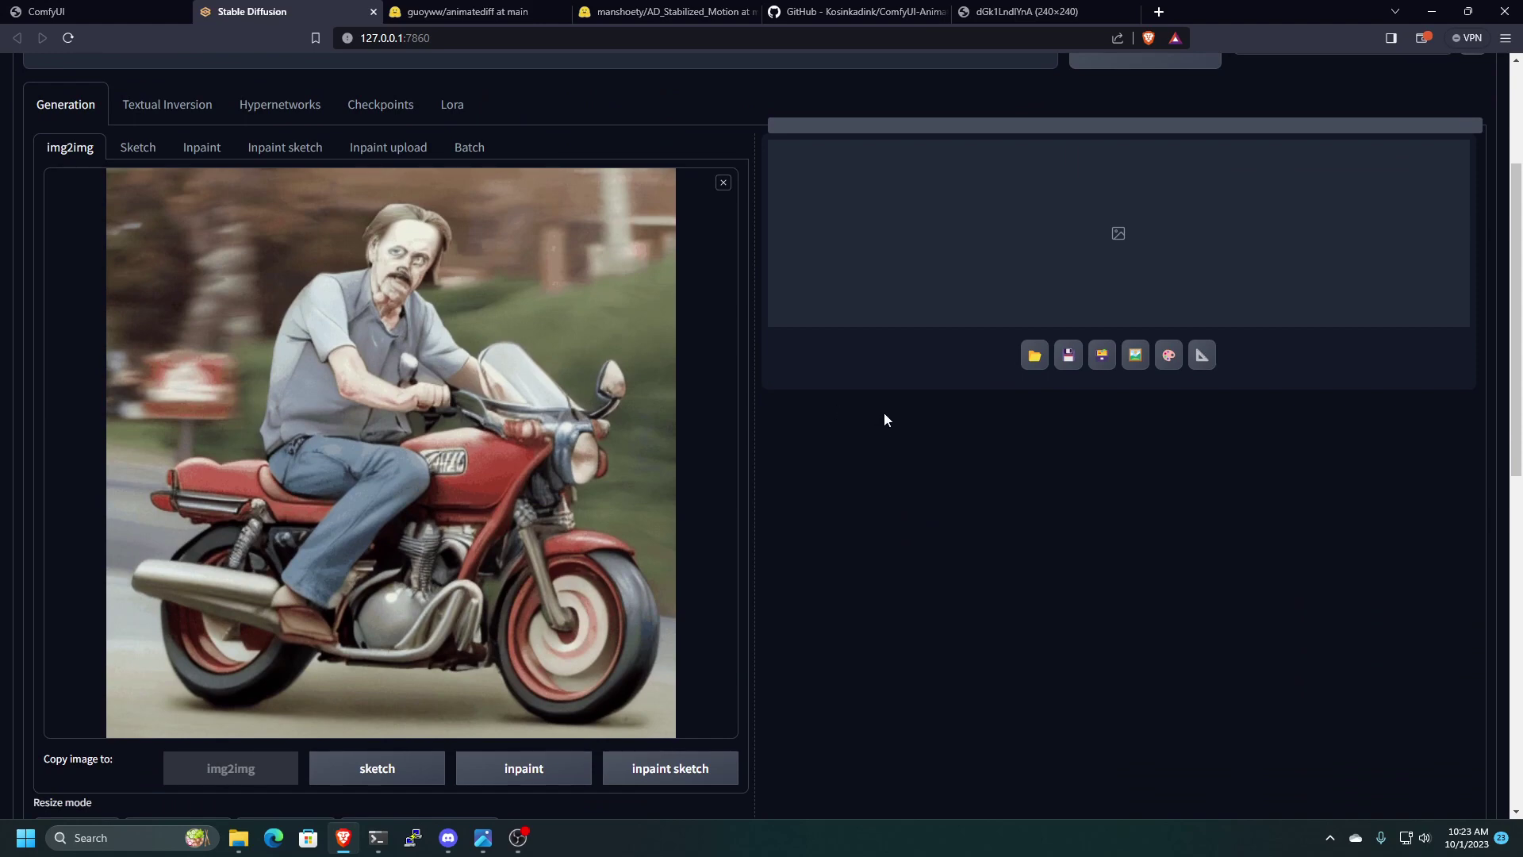
pyautogui.scroll(3, 905, 410)
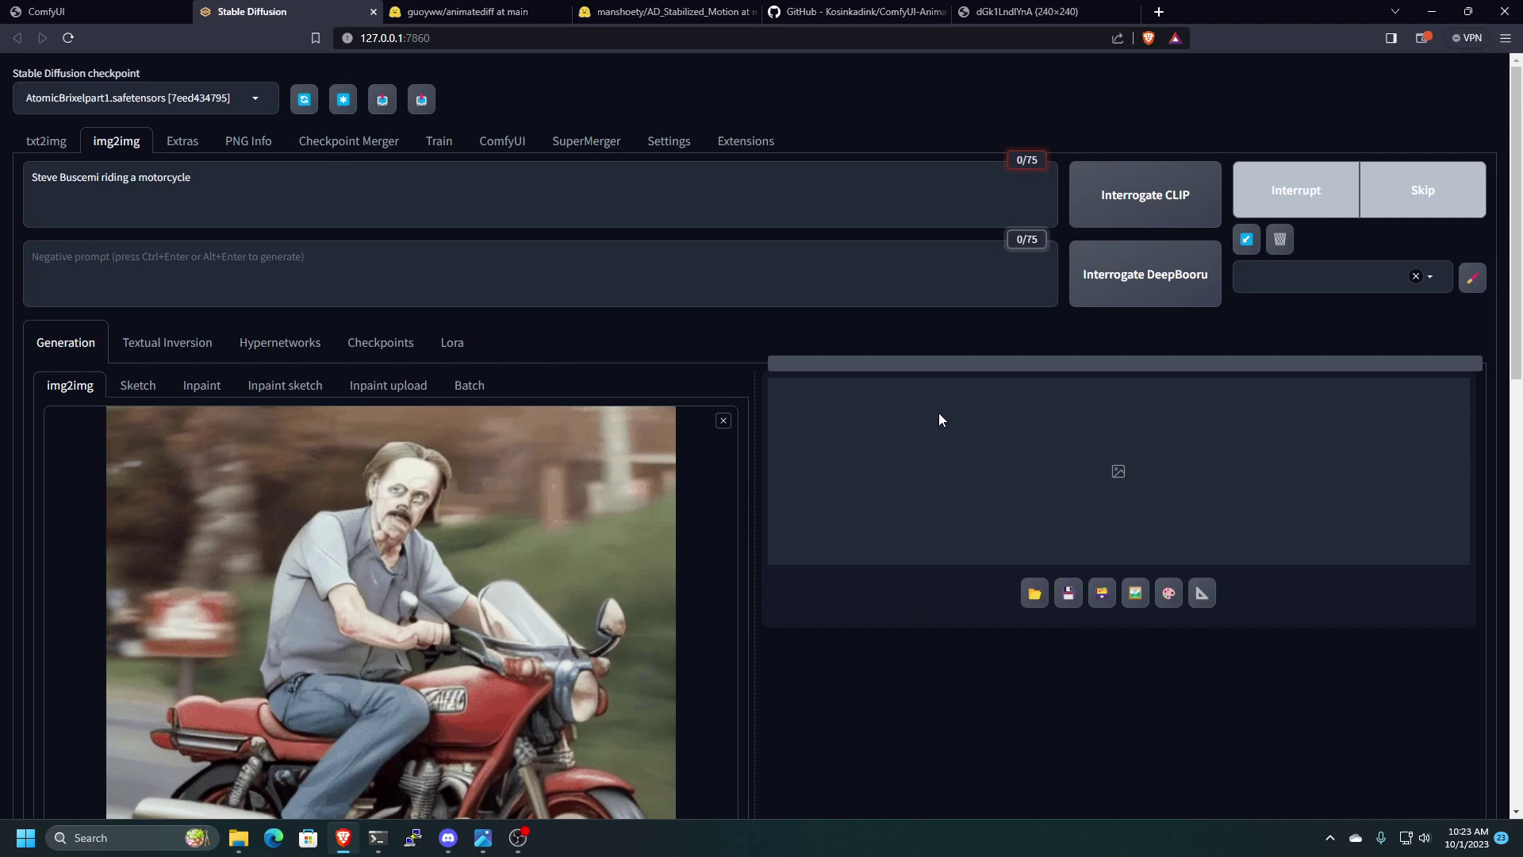
pyautogui.scroll(-2, 626, 561)
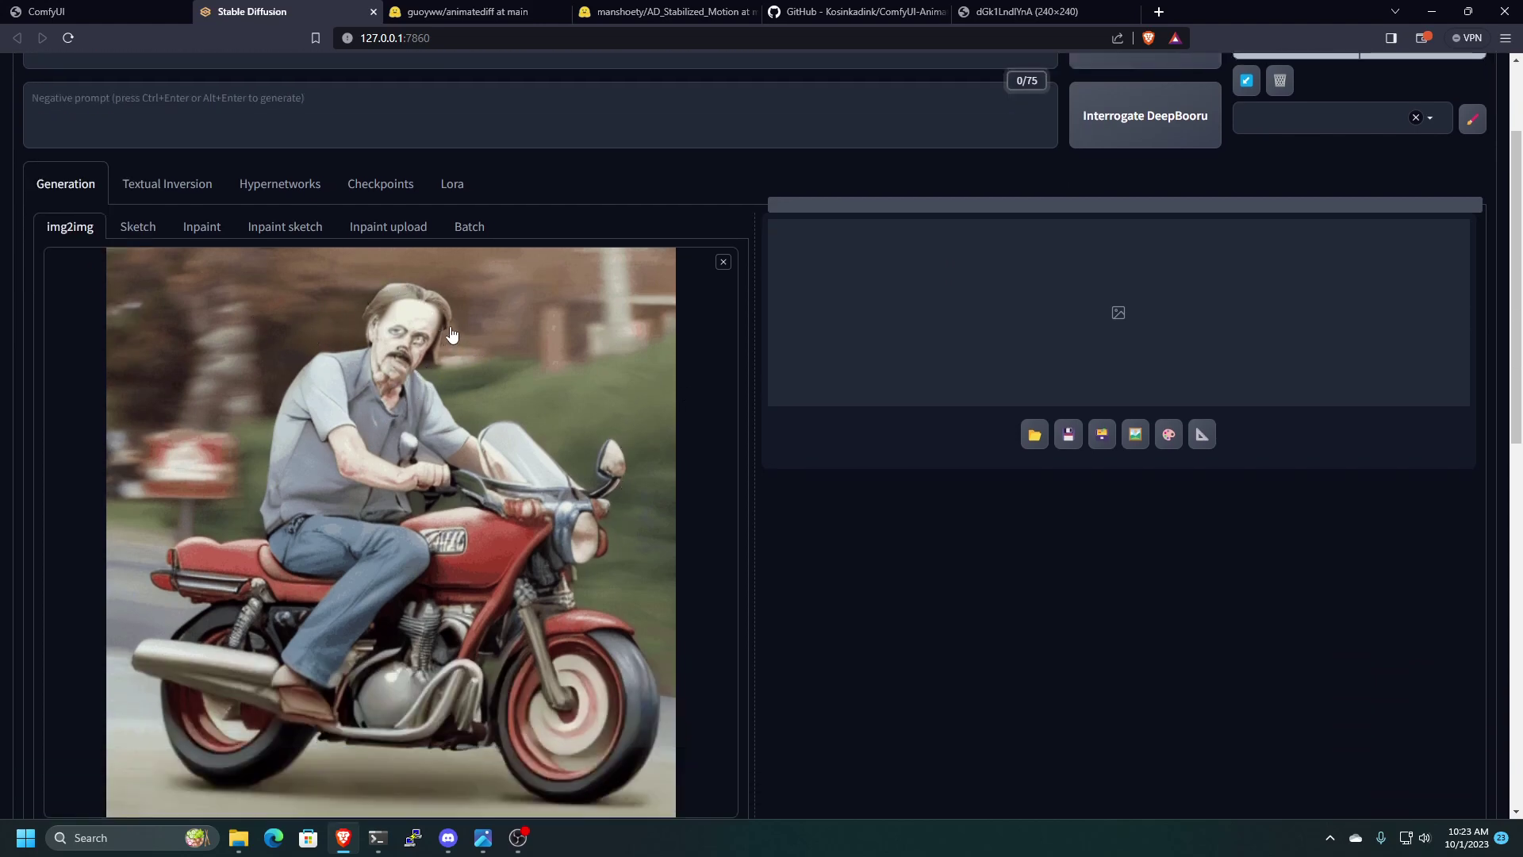
pyautogui.scroll(2, 1079, 344)
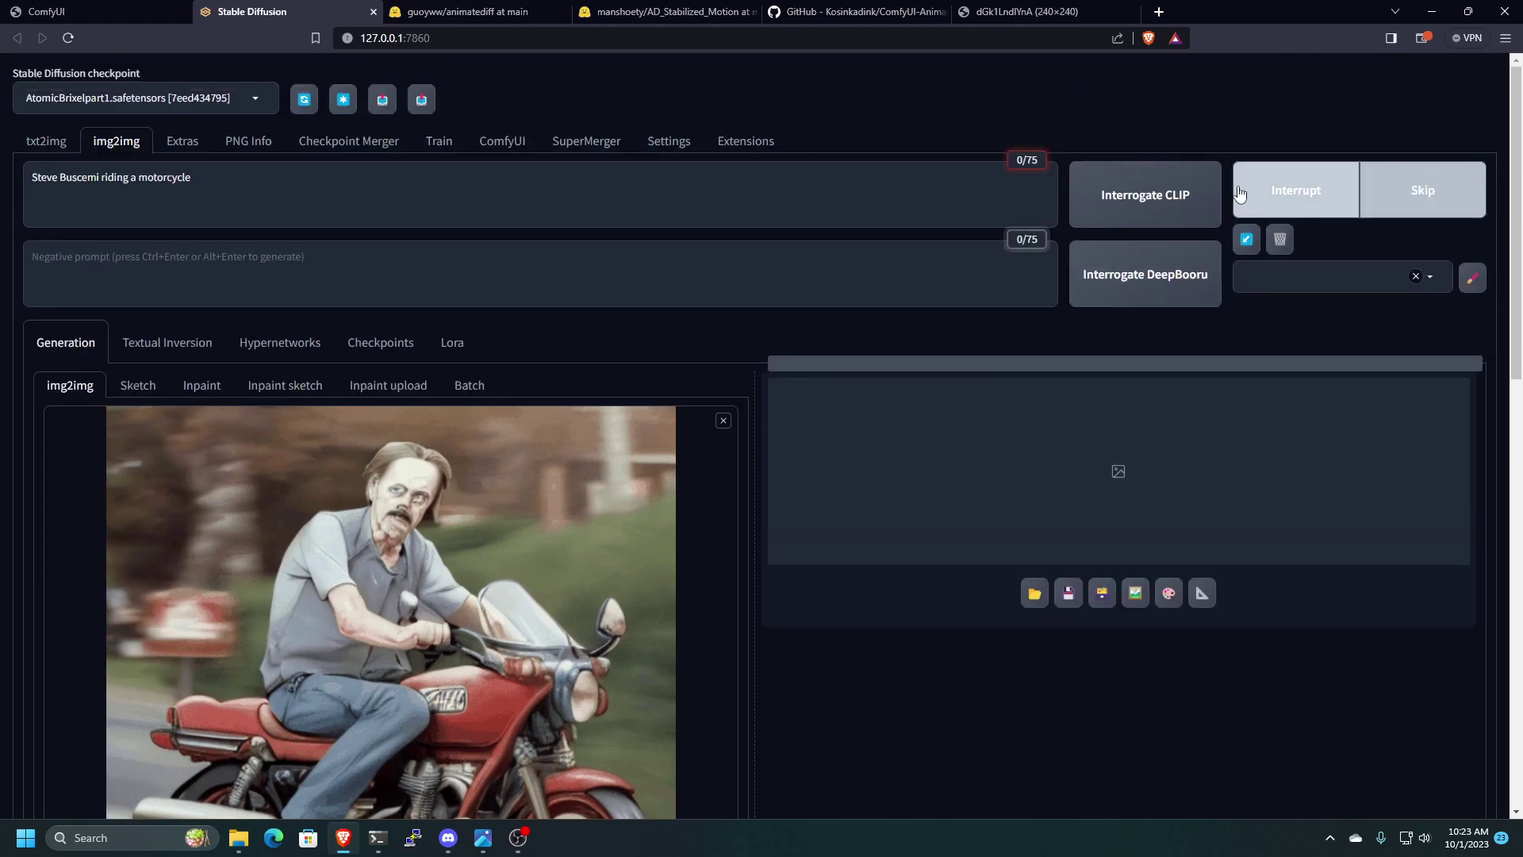
pyautogui.scroll(-2, 1066, 336)
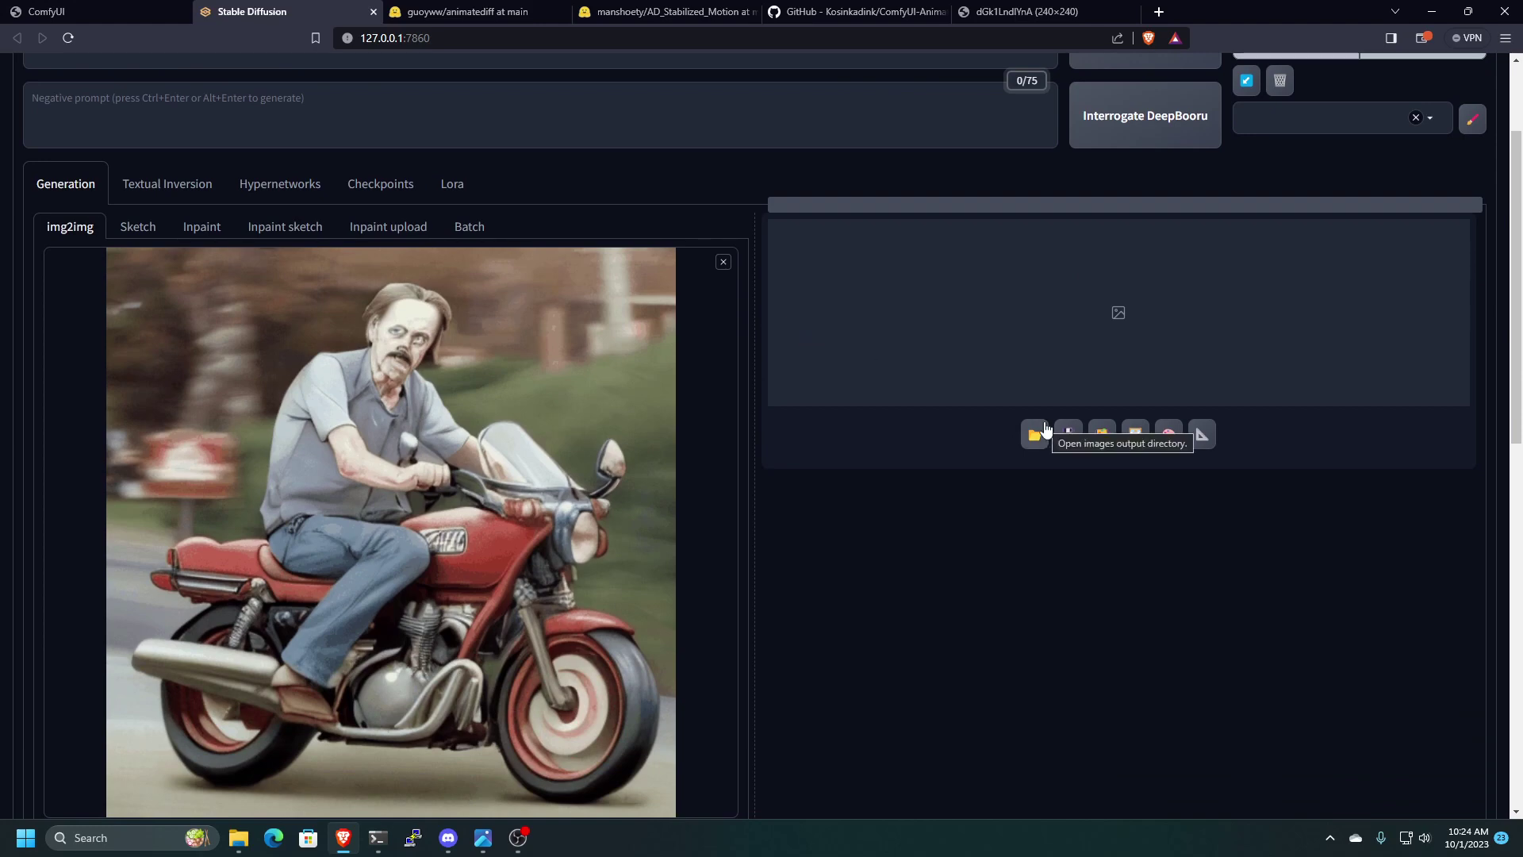
pyautogui.scroll(2, 1054, 393)
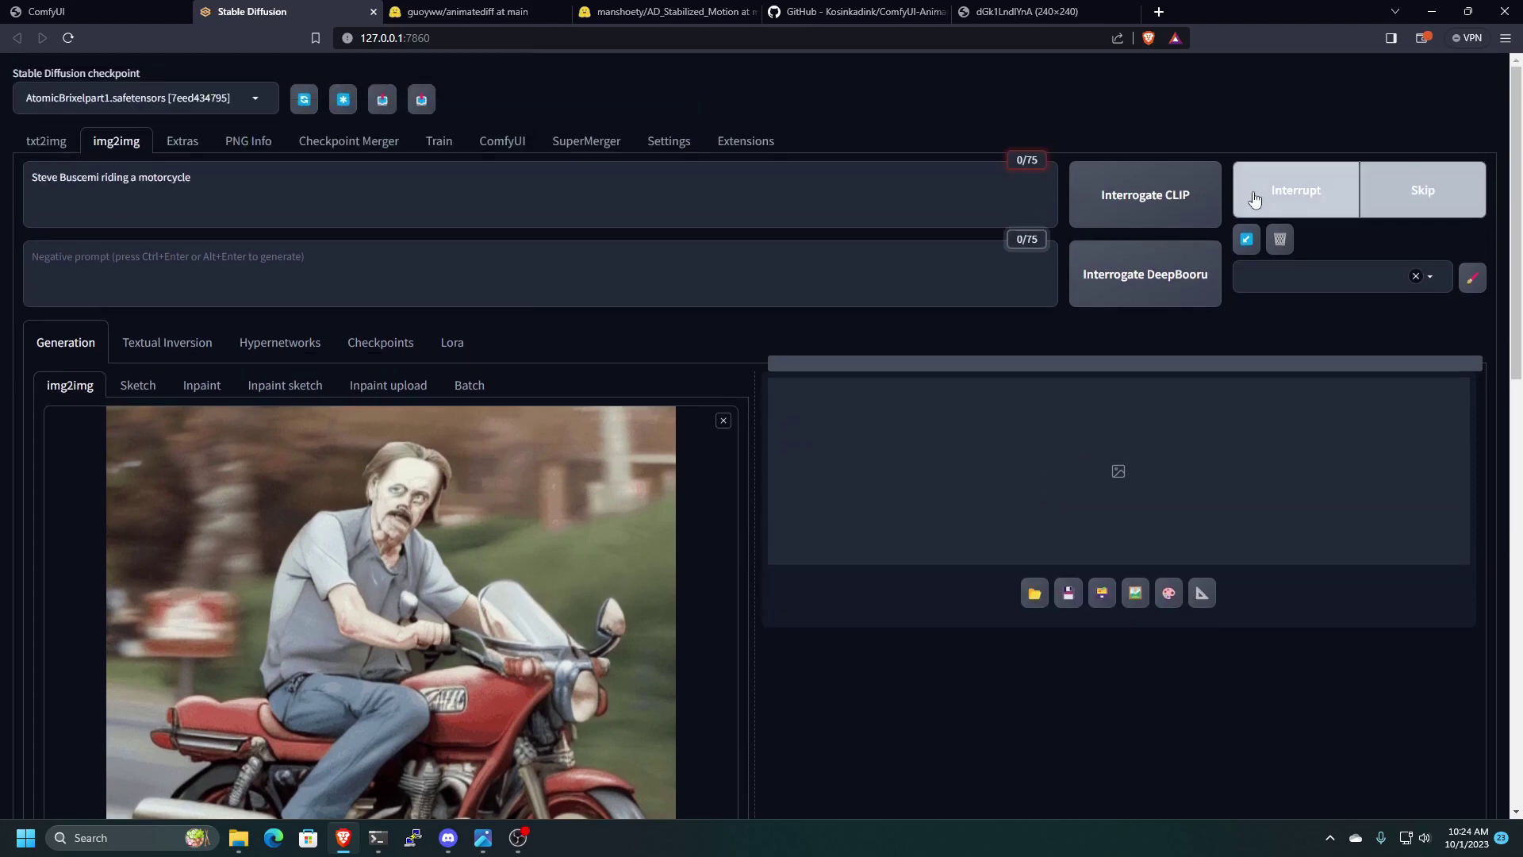
pyautogui.scroll(-2, 359, 476)
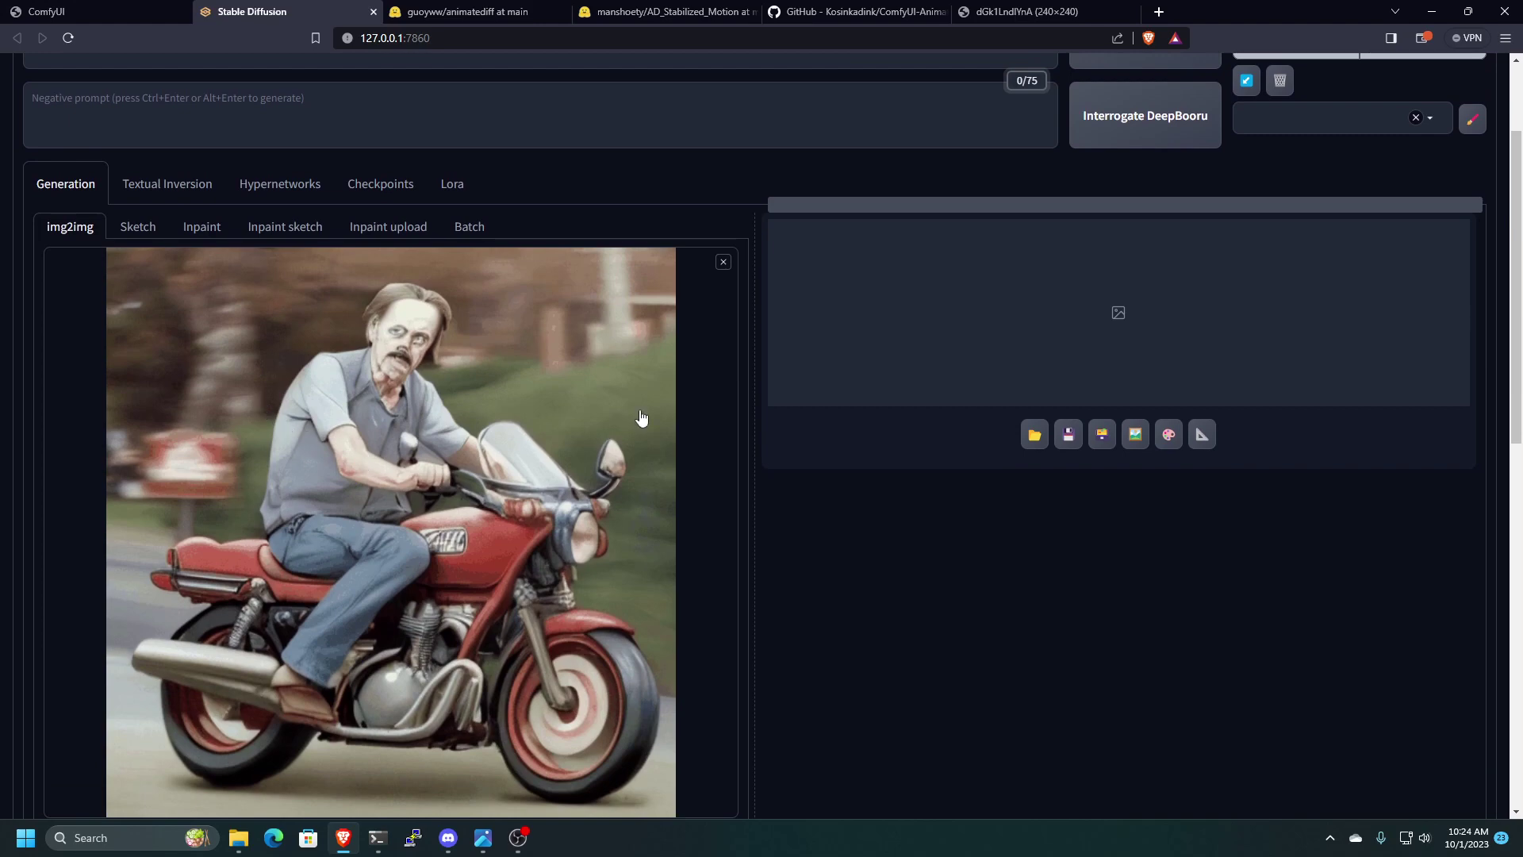
pyautogui.scroll(2, 746, 395)
pyautogui.scroll(-3, 462, 374)
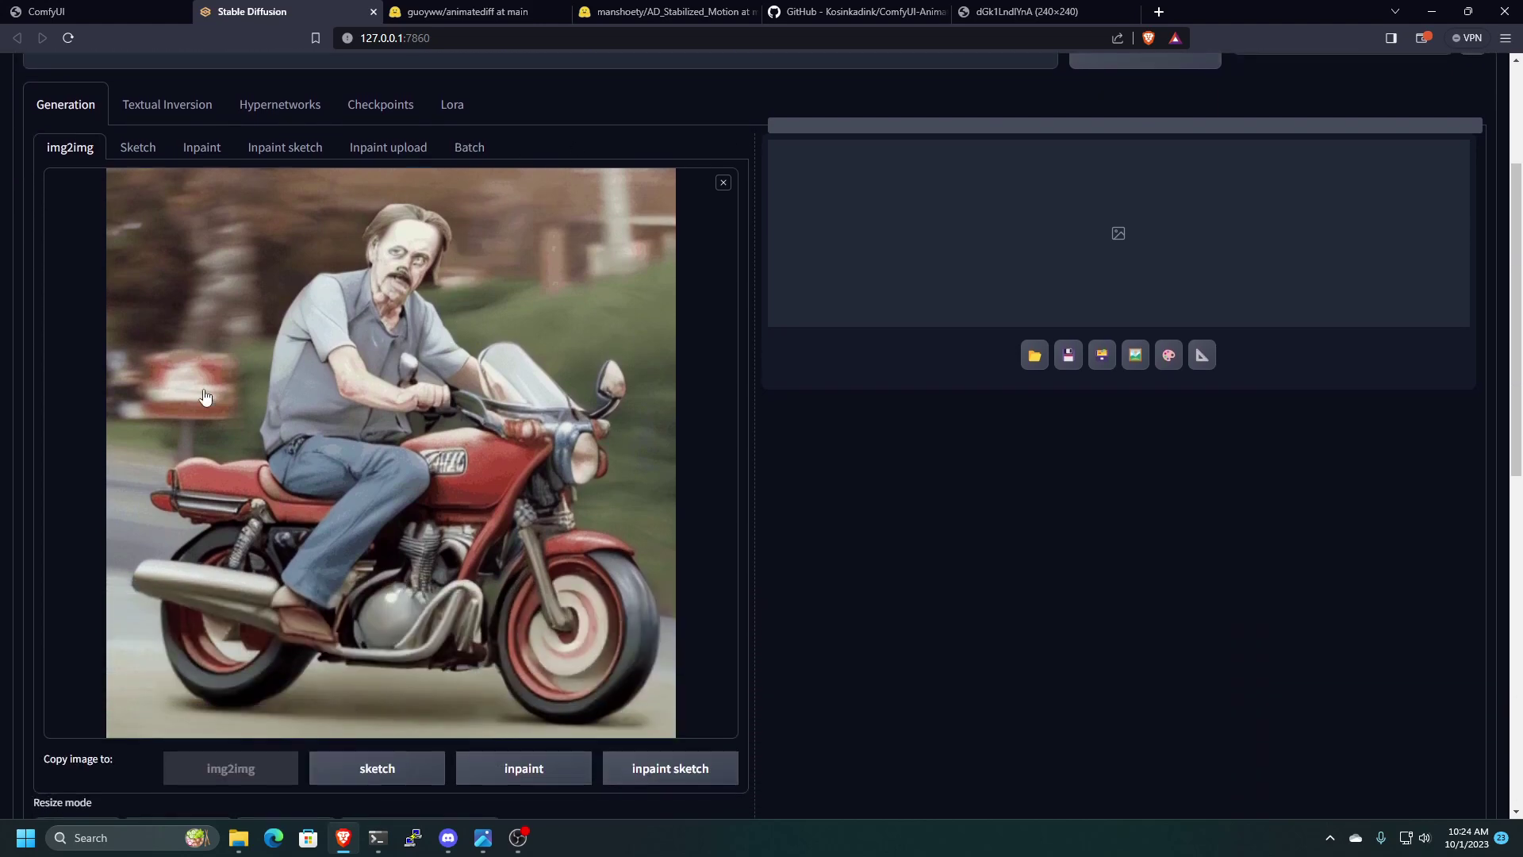
pyautogui.scroll(3, 238, 238)
# - Look again at the txt2img motorcycle animation and its settings, and return to the img2img page
pyautogui.click(46, 143)
pyautogui.scroll(-2, 498, 395)
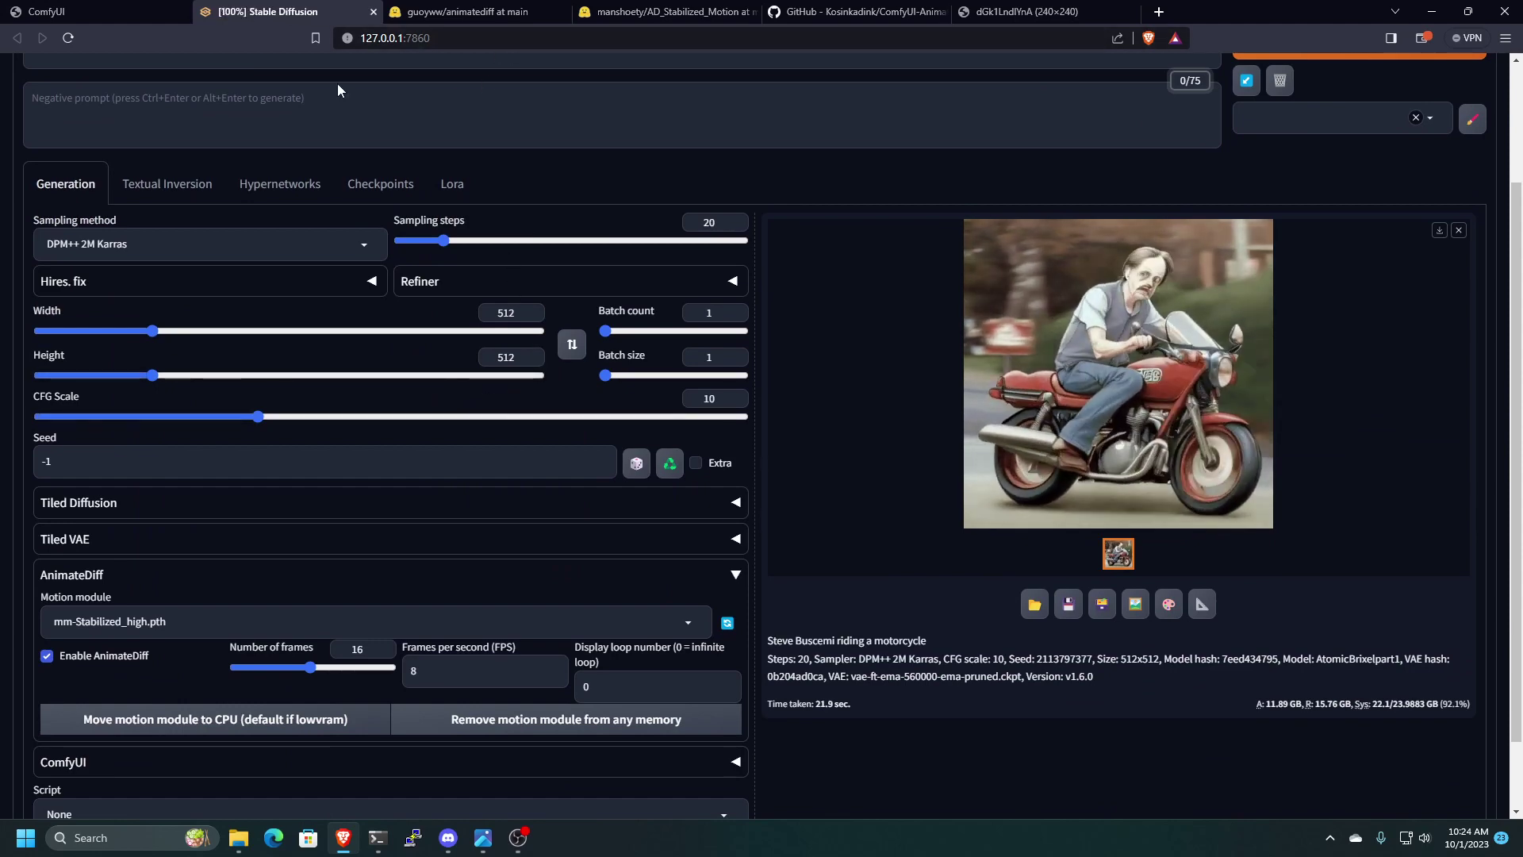
pyautogui.scroll(2, 336, 83)
pyautogui.click(125, 146)
# - View the new img2img motorcycle animation enlarged to judge the upscaled result, and close the preview
pyautogui.click(1142, 449)
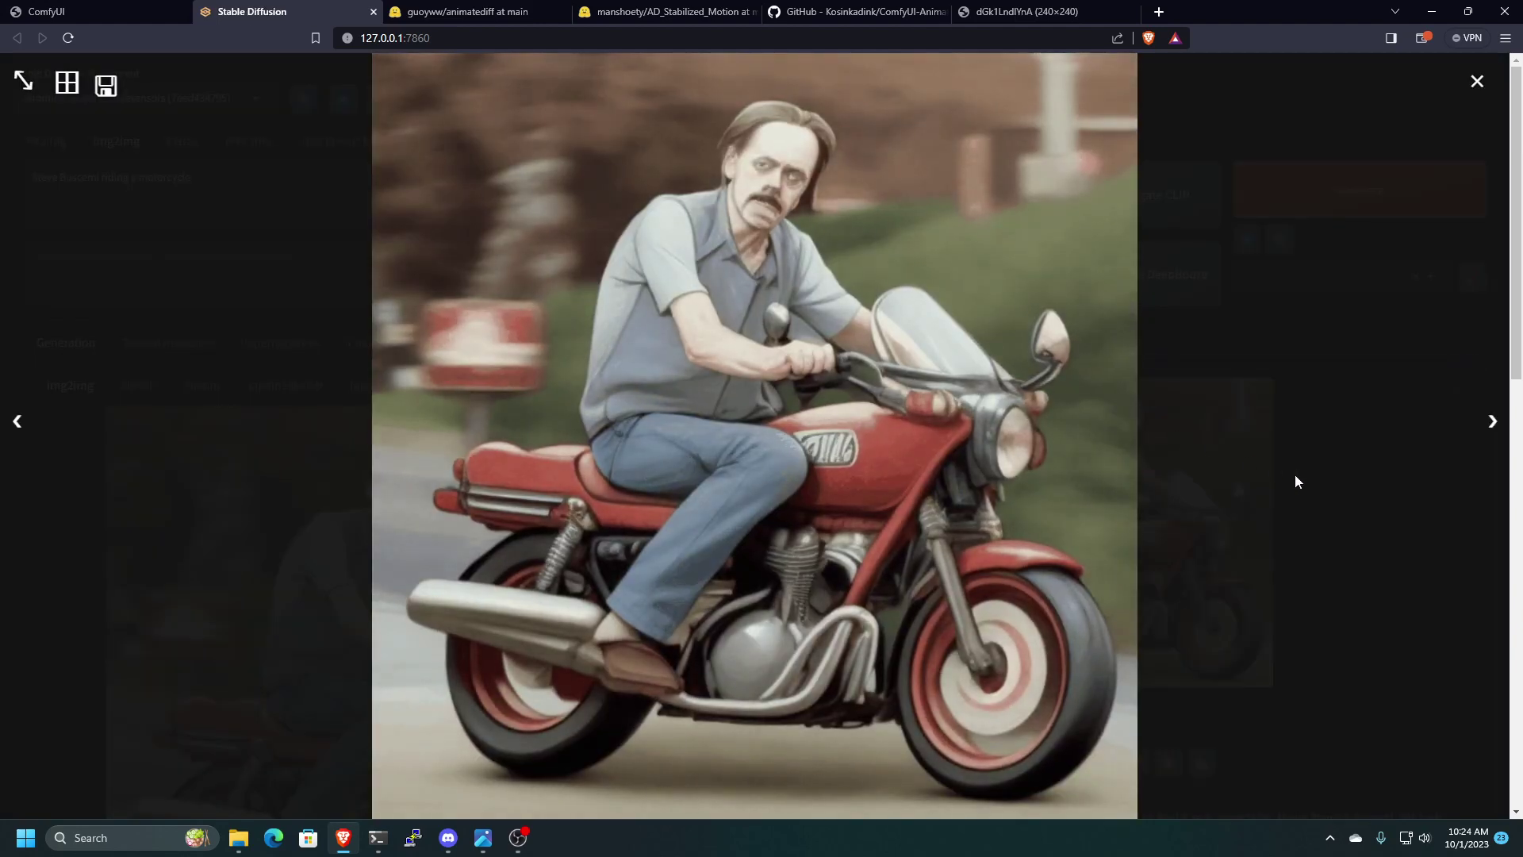
pyautogui.click(1299, 481)
pyautogui.click(1187, 470)
pyautogui.click(1399, 485)
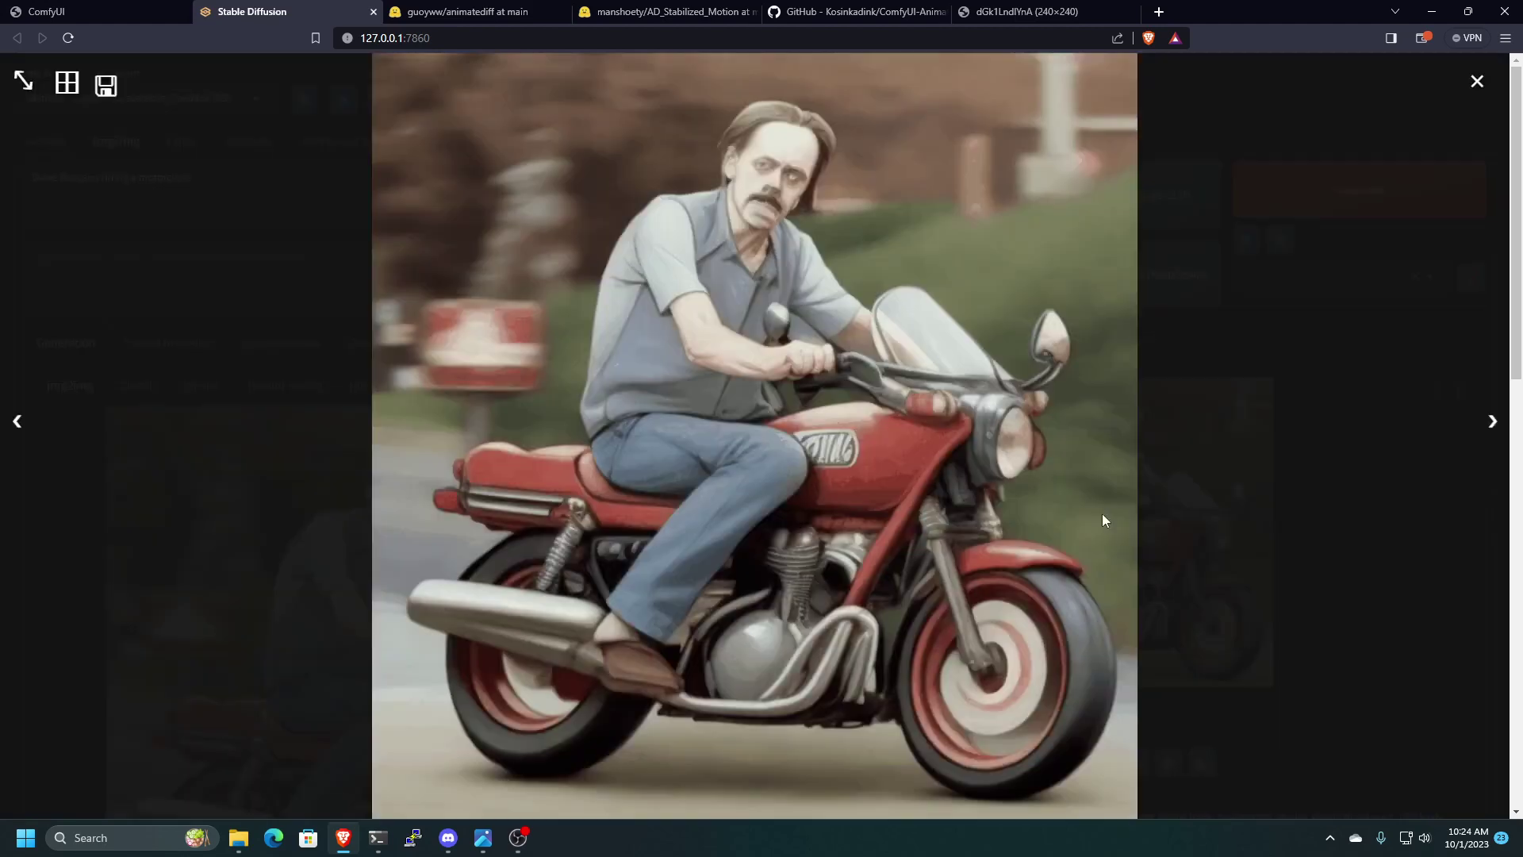
pyautogui.click(1102, 514)
pyautogui.click(1275, 332)
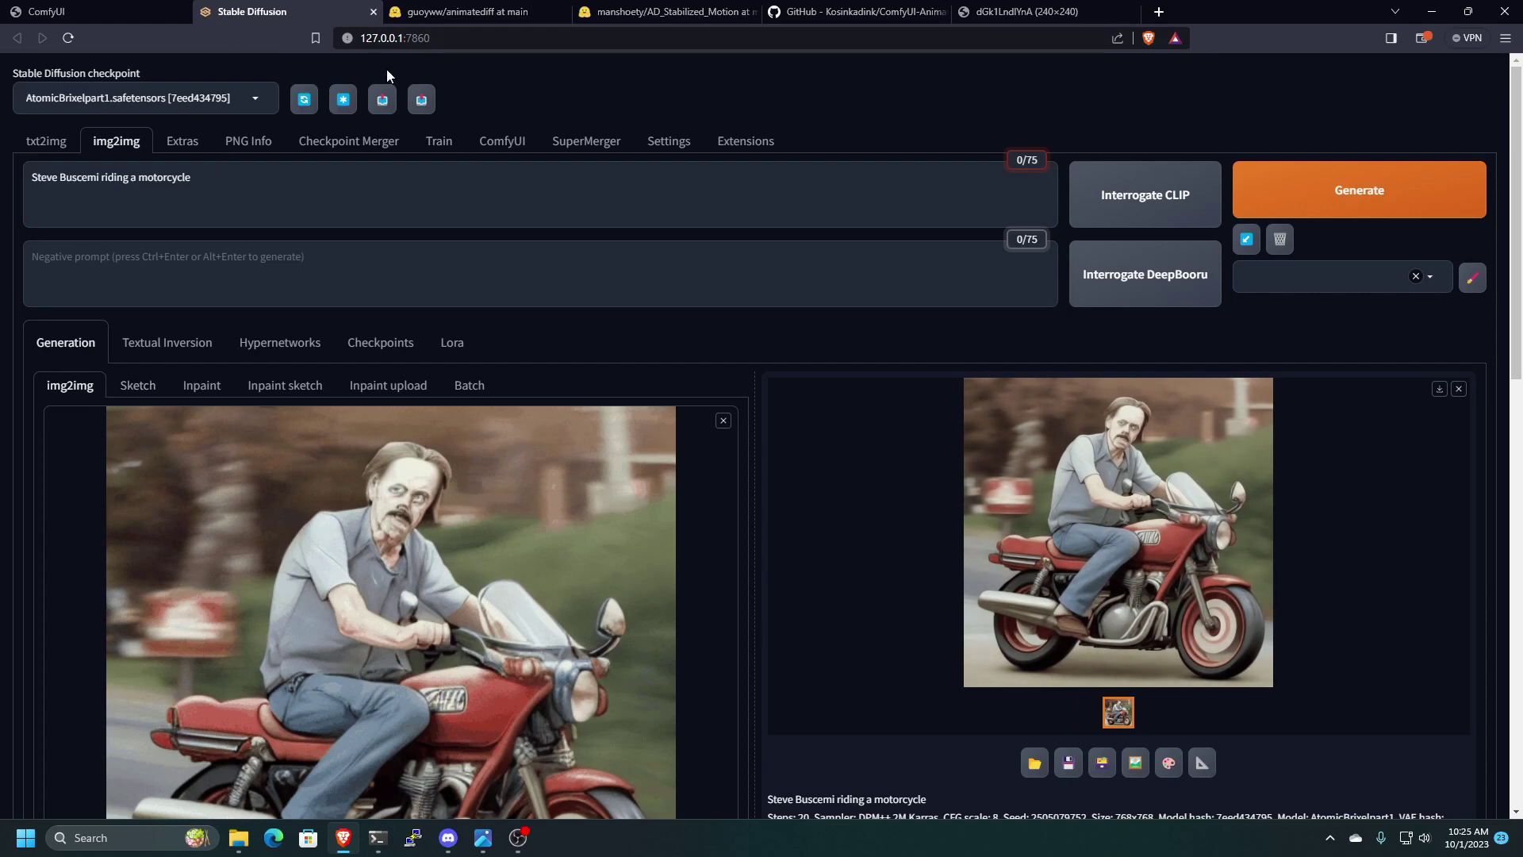
# - Close the Stable Diffusion page, switch to ComfyUI and bring its whole AnimateDiff workflow into view
pyautogui.click(373, 13)
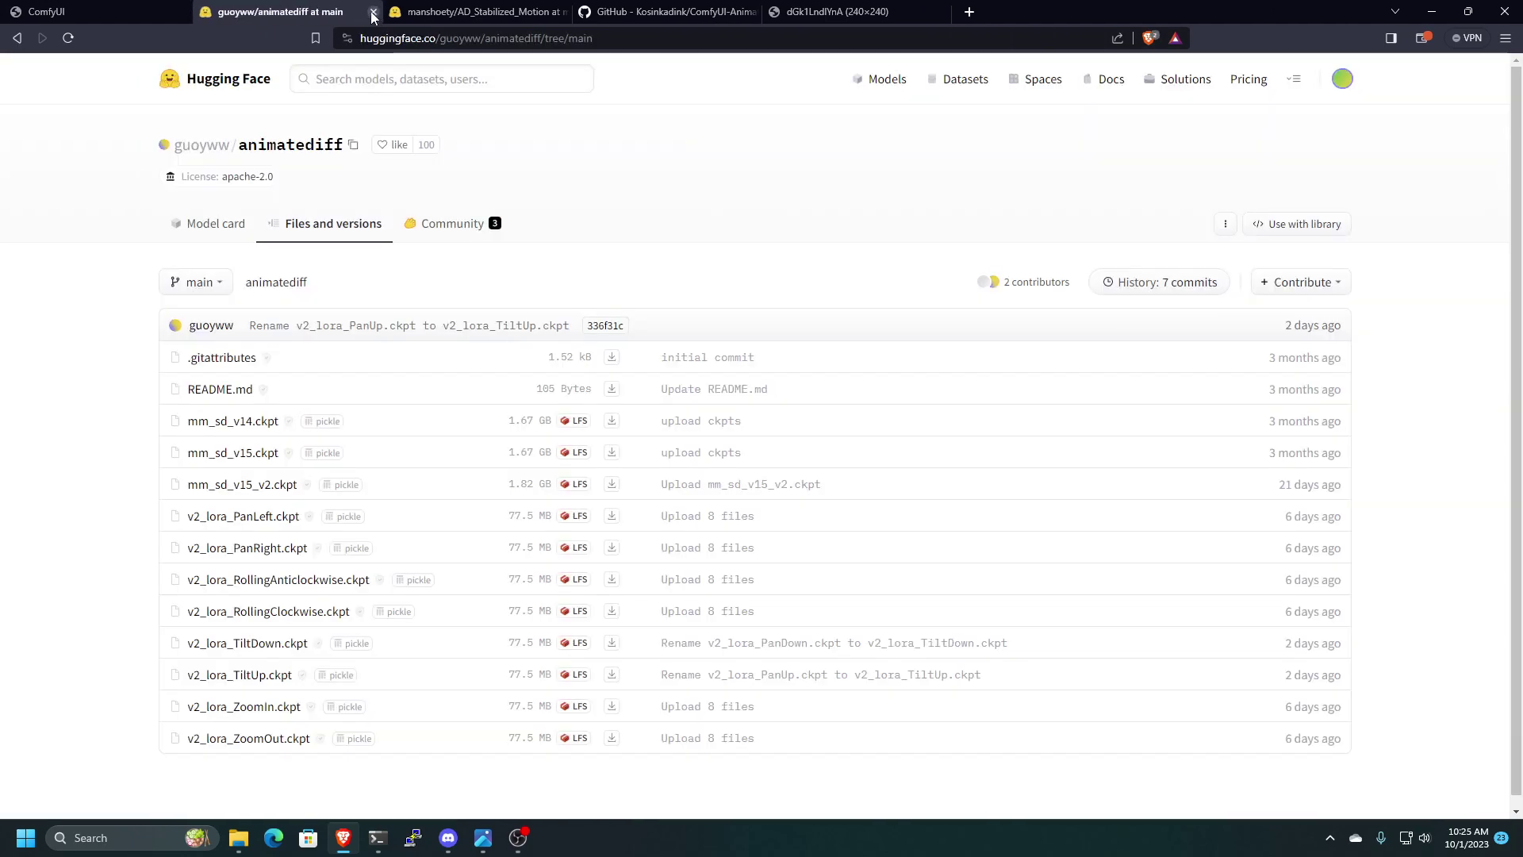
pyautogui.click(127, 16)
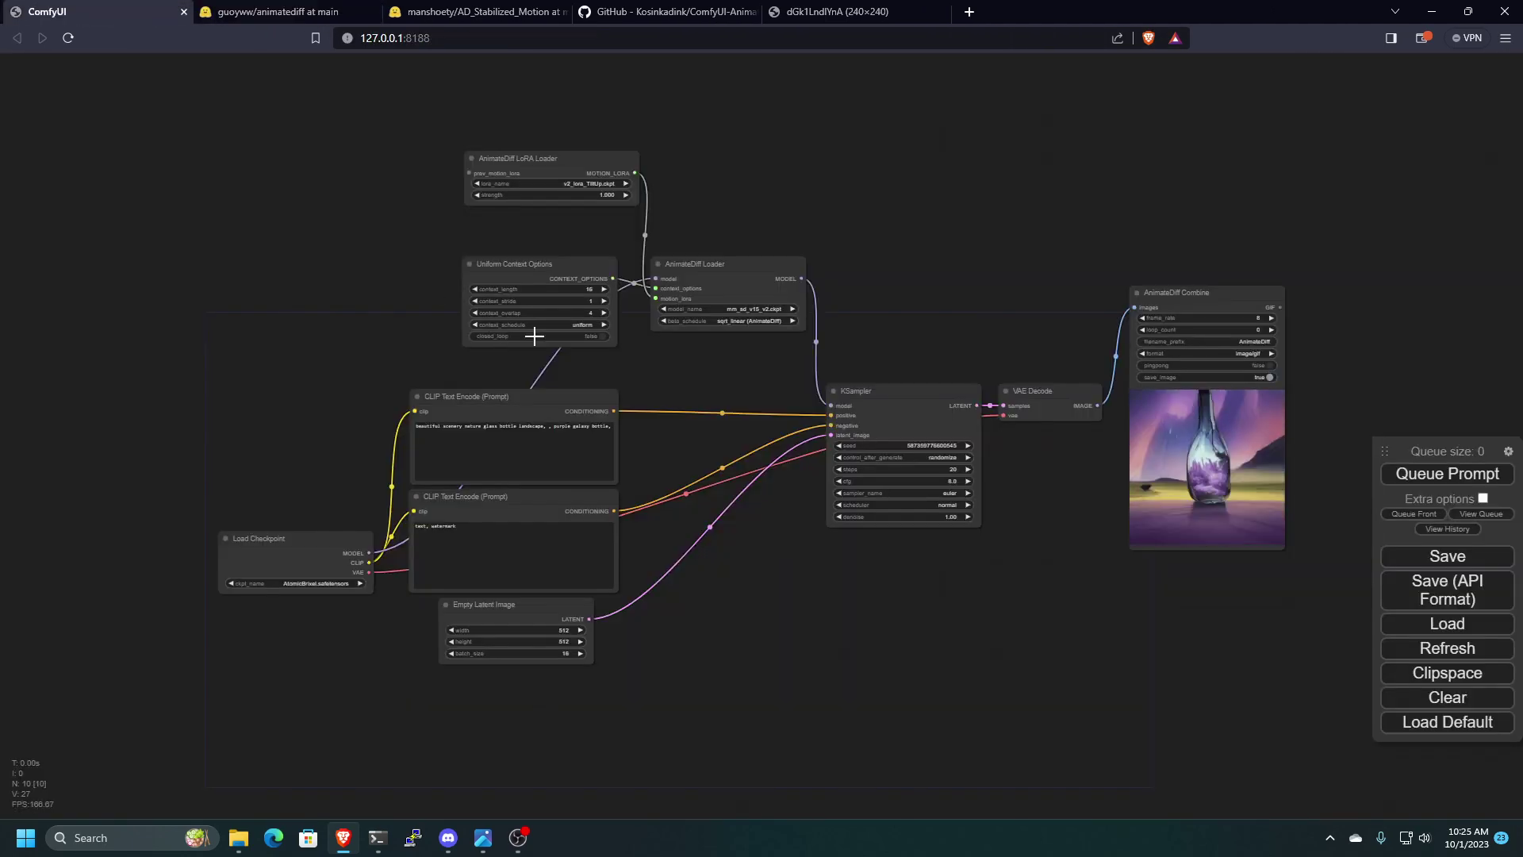
pyautogui.scroll(3, 803, 540)
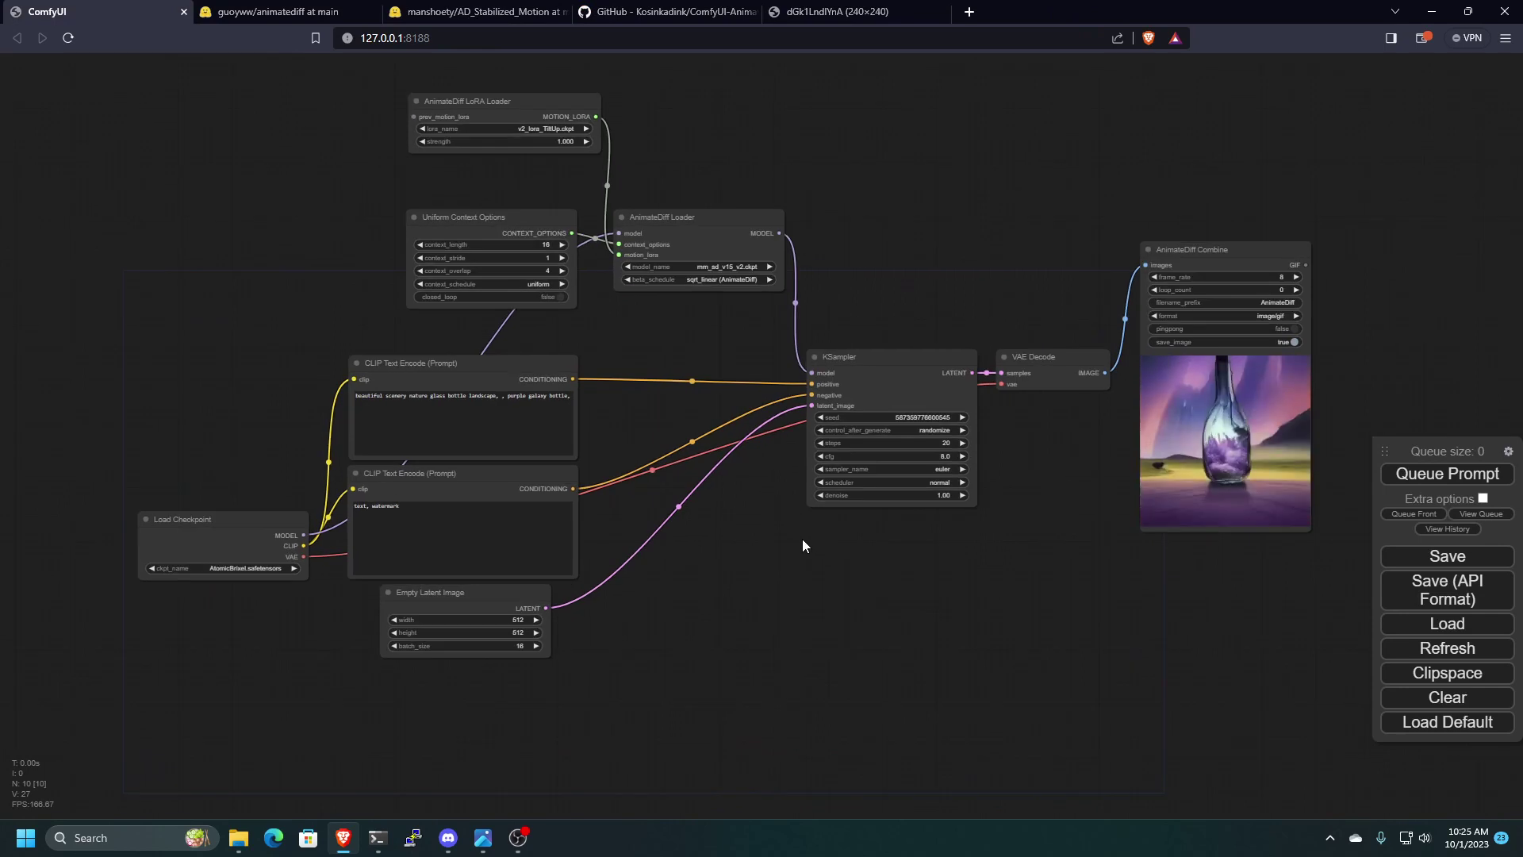
pyautogui.moveTo(800, 619); pyautogui.dragTo(778, 649)
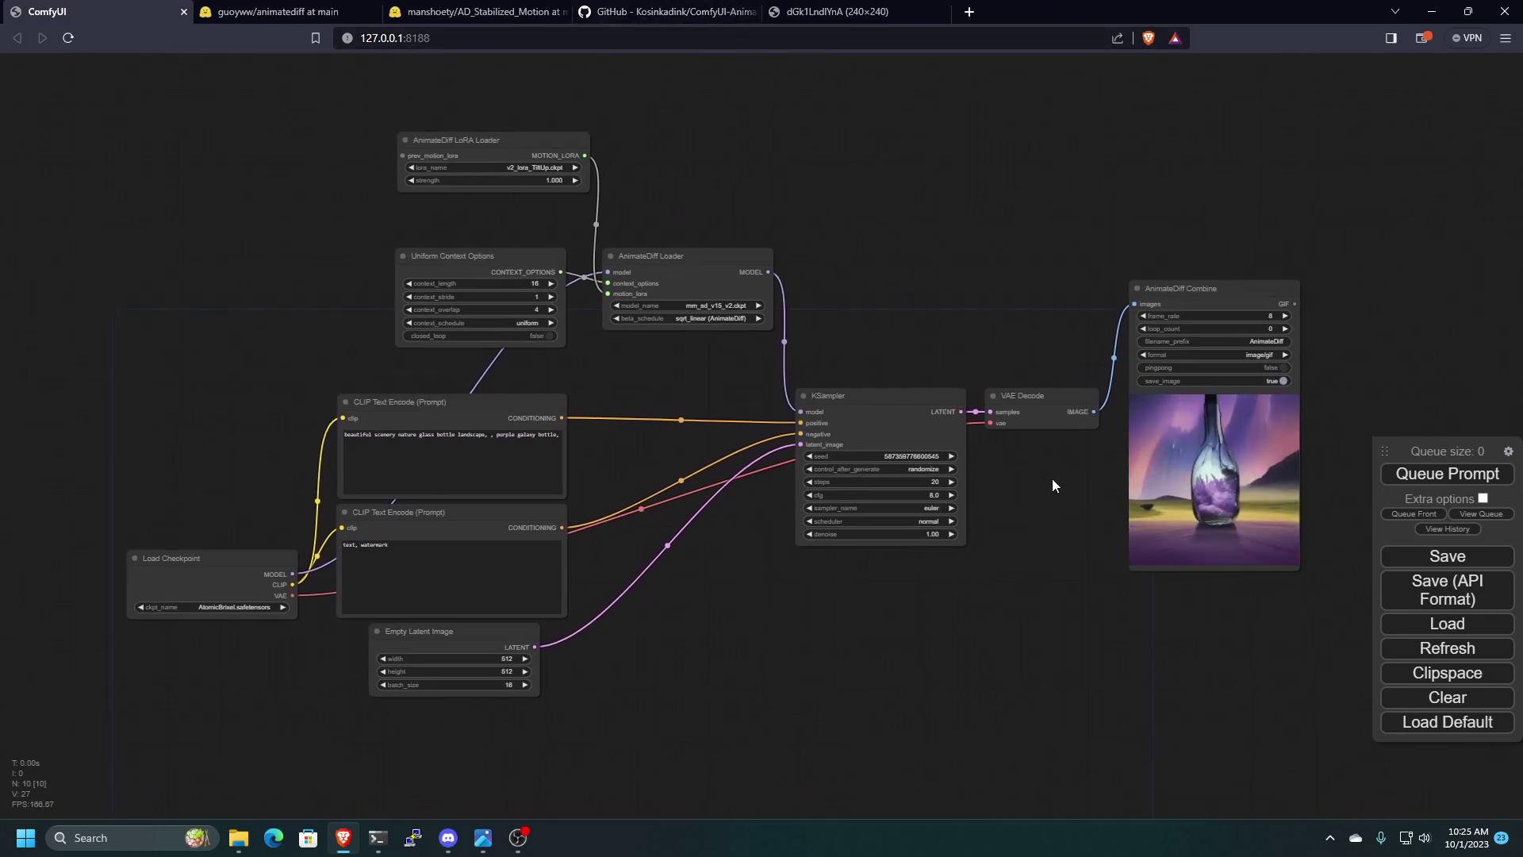
# - Read the installation and How to Use sections of the ComfyUI-AnimateDiff-Evolved README on GitHub
pyautogui.click(672, 18)
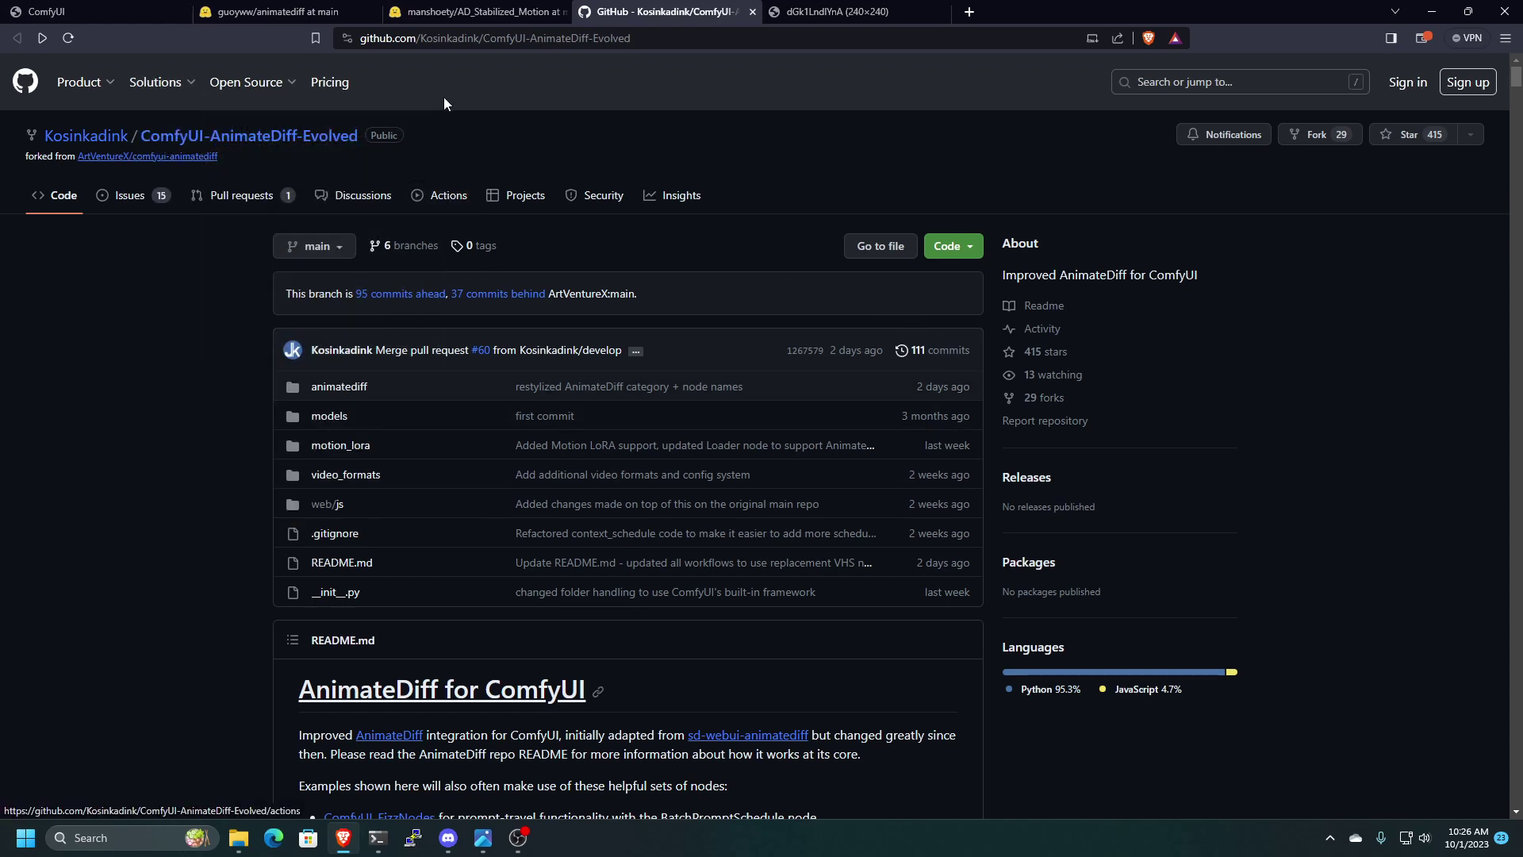
pyautogui.scroll(-9, 466, 439)
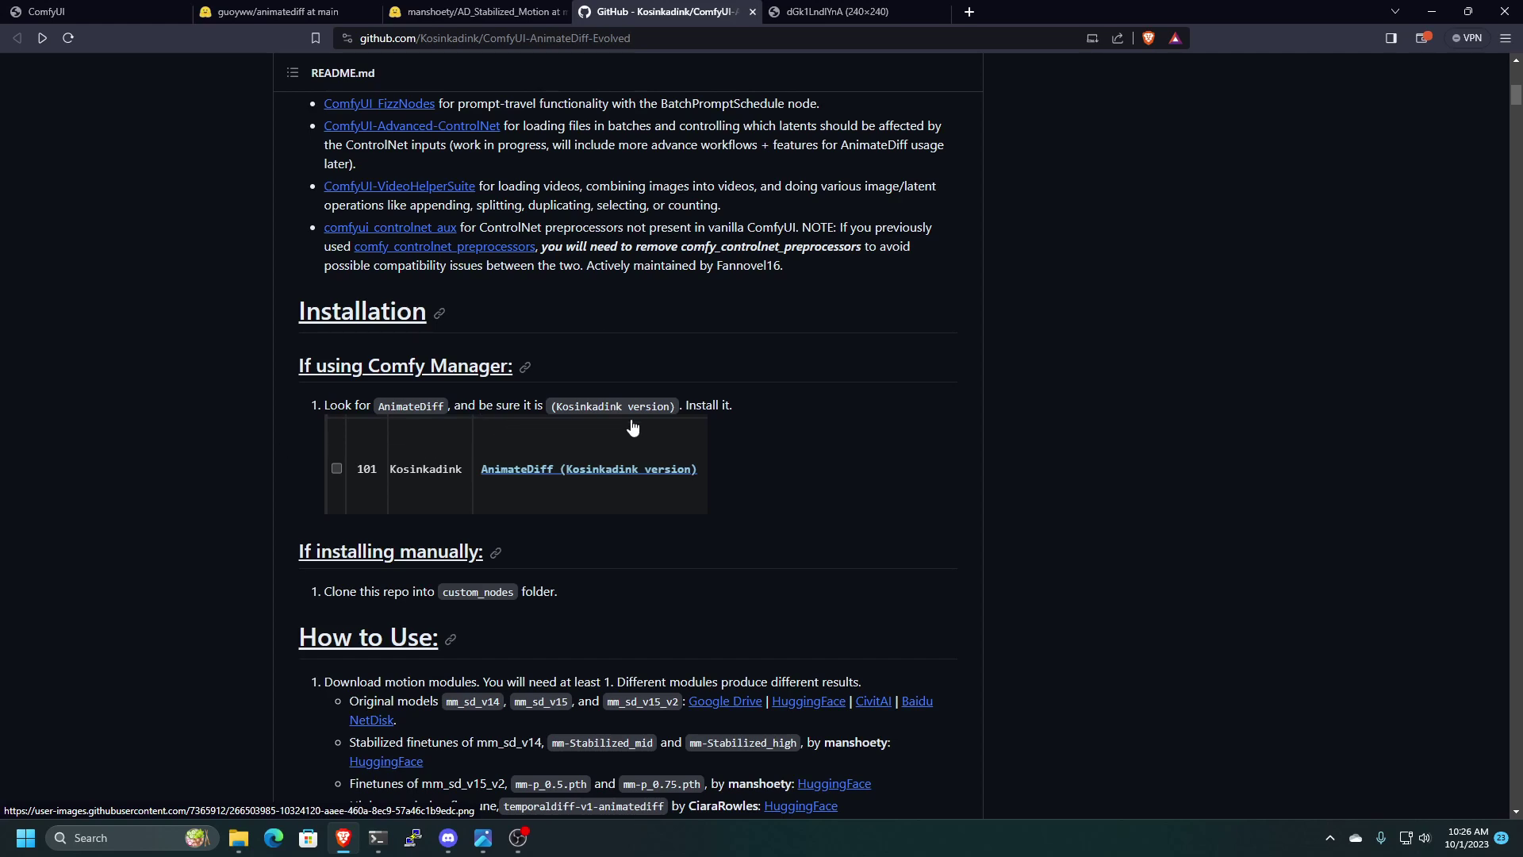
pyautogui.scroll(-4, 940, 563)
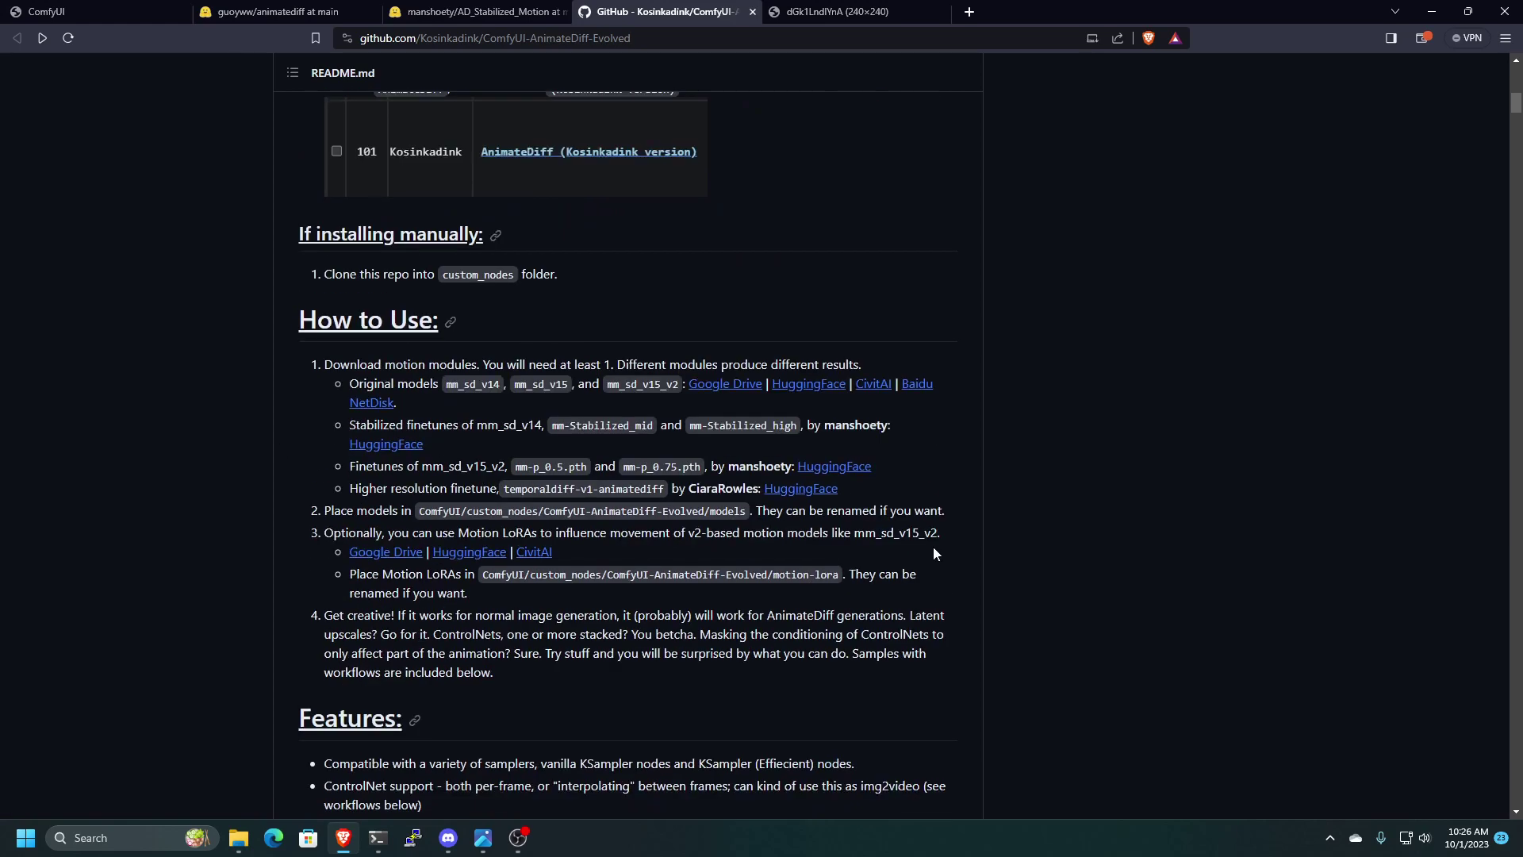
pyautogui.scroll(4, 605, 459)
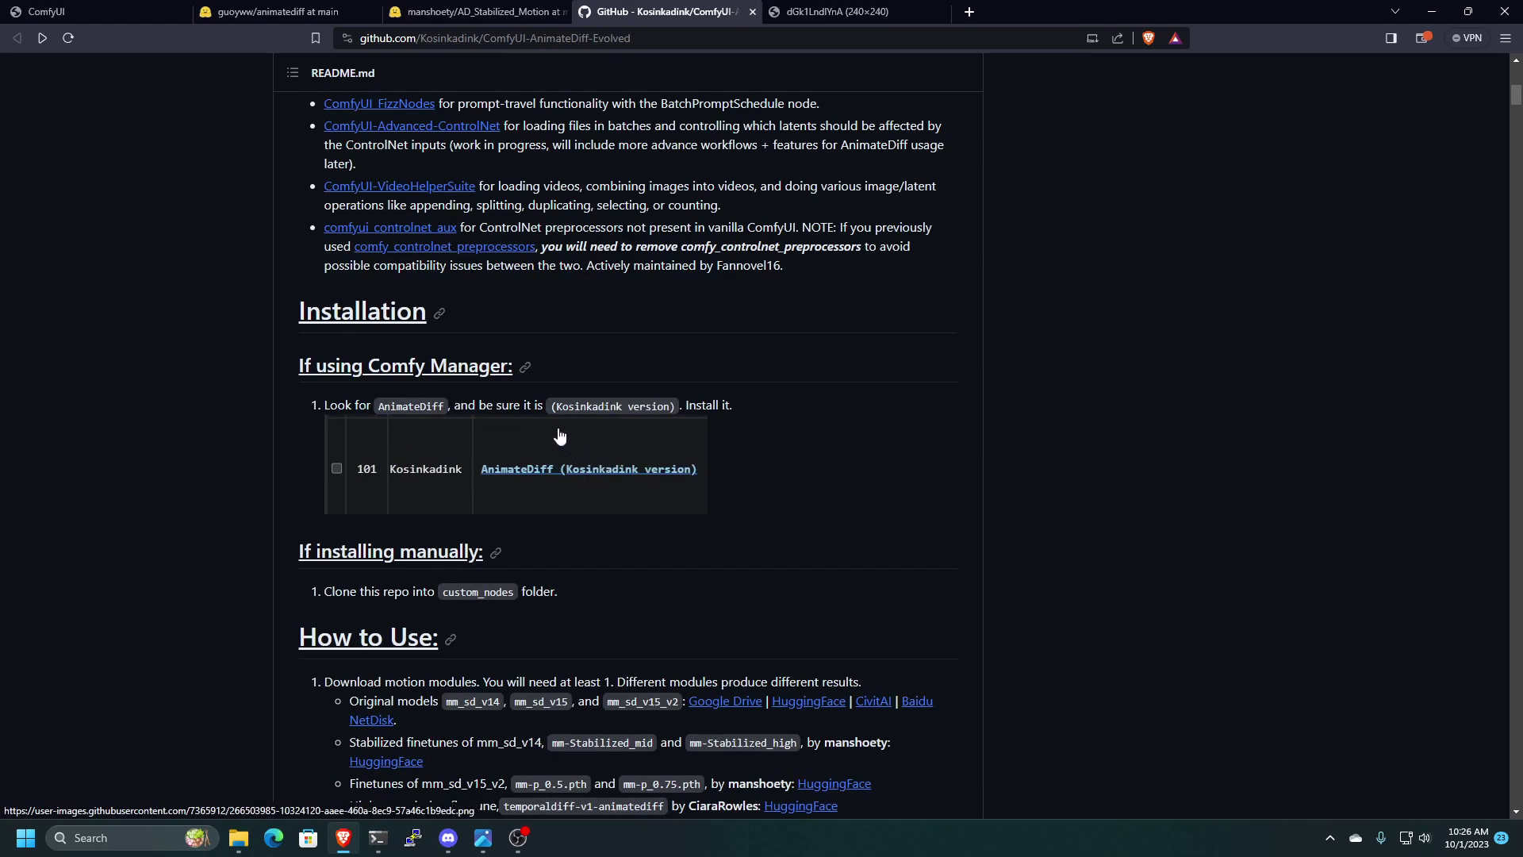
pyautogui.scroll(-2, 655, 508)
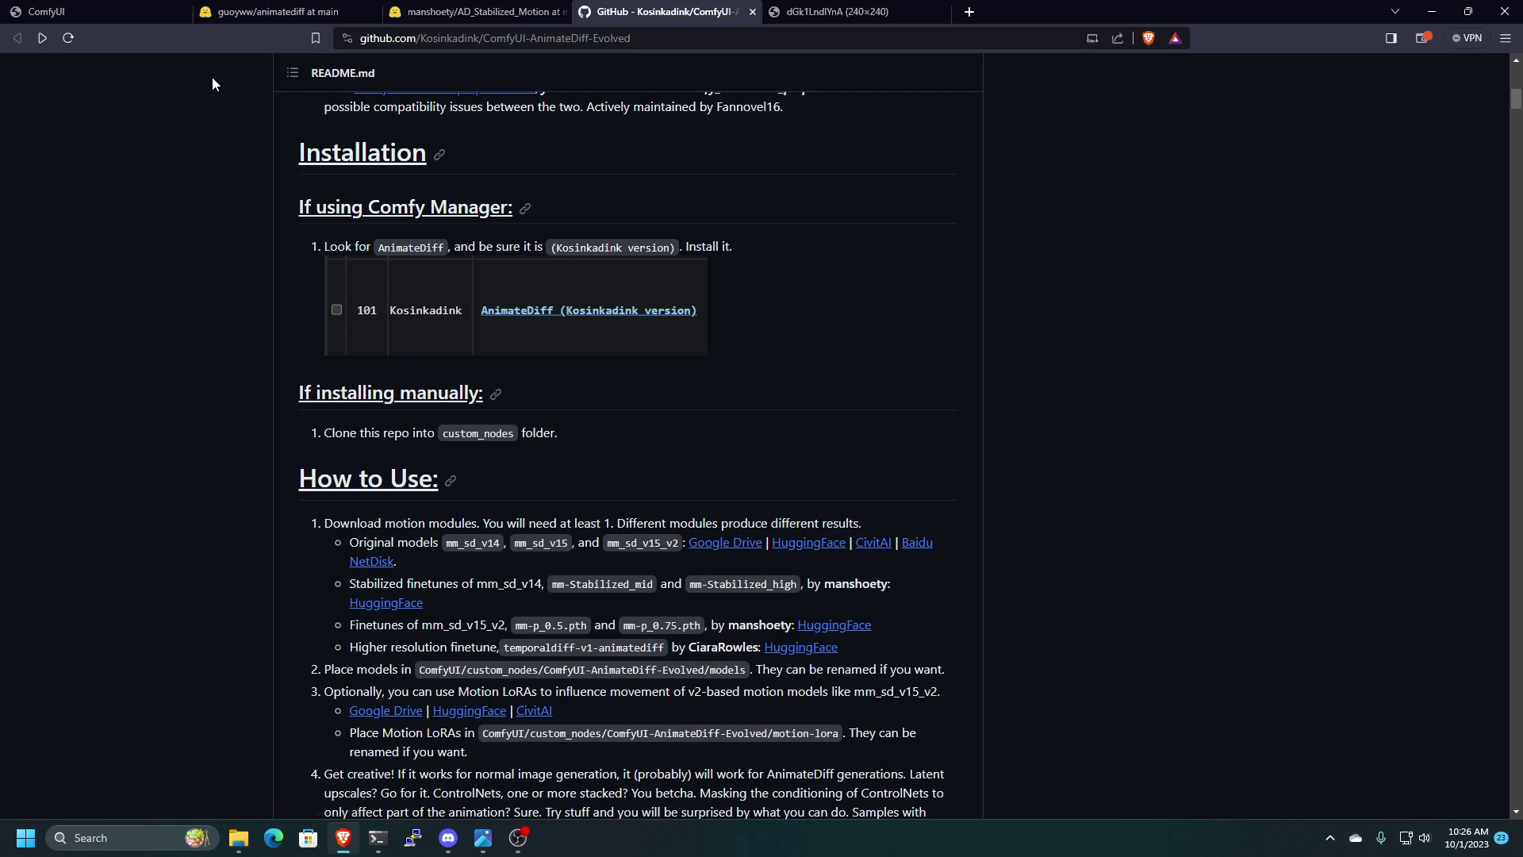
pyautogui.scroll(2, 625, 380)
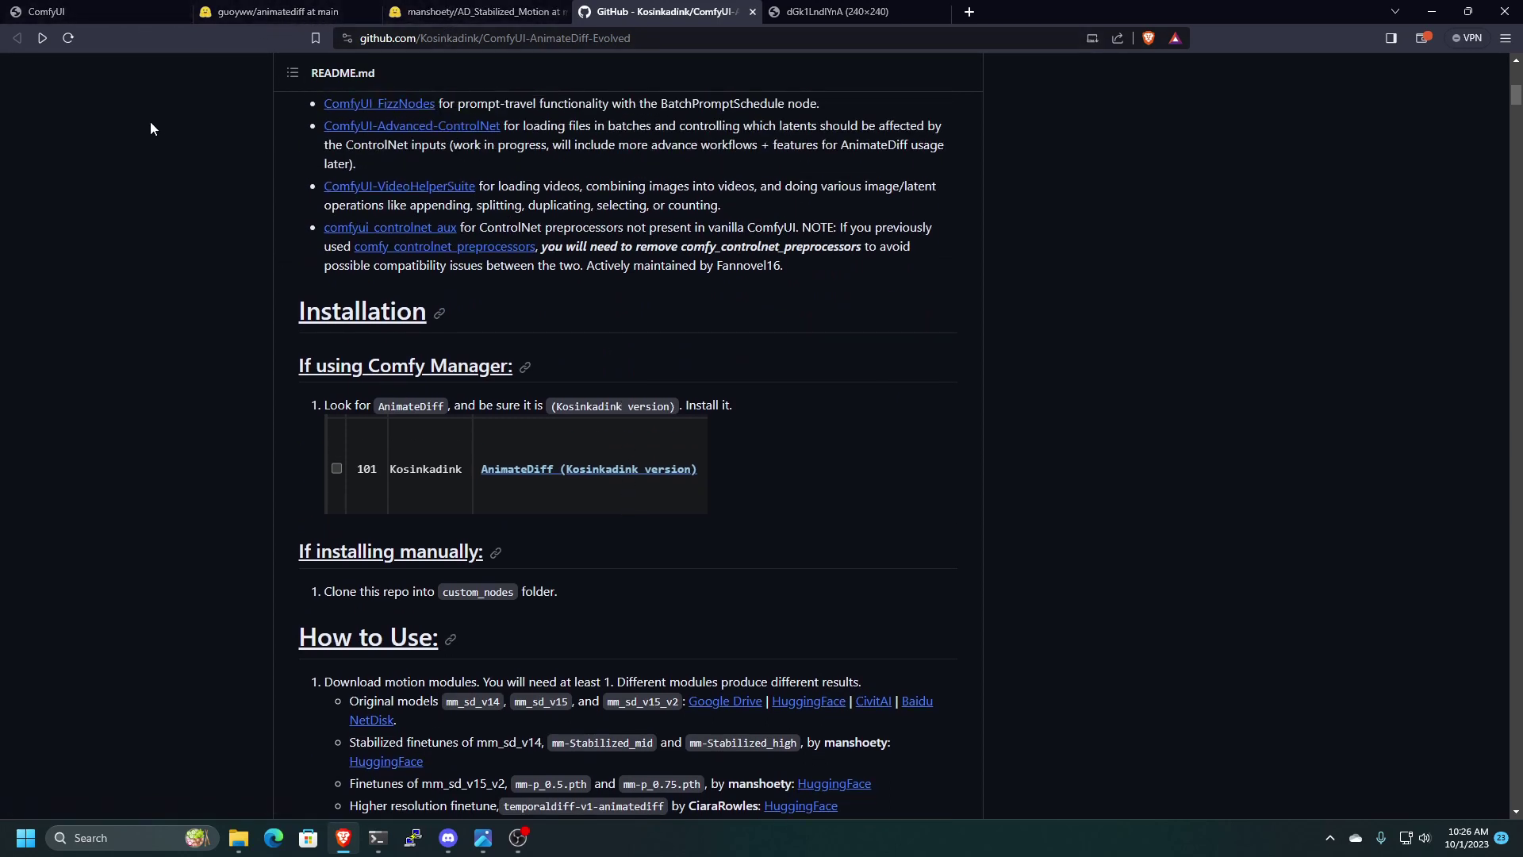
# - View the Hugging Face motion module and LoRA downloads, and check the extension's local models and motion_lora folders in File Explorer
pyautogui.click(468, 12)
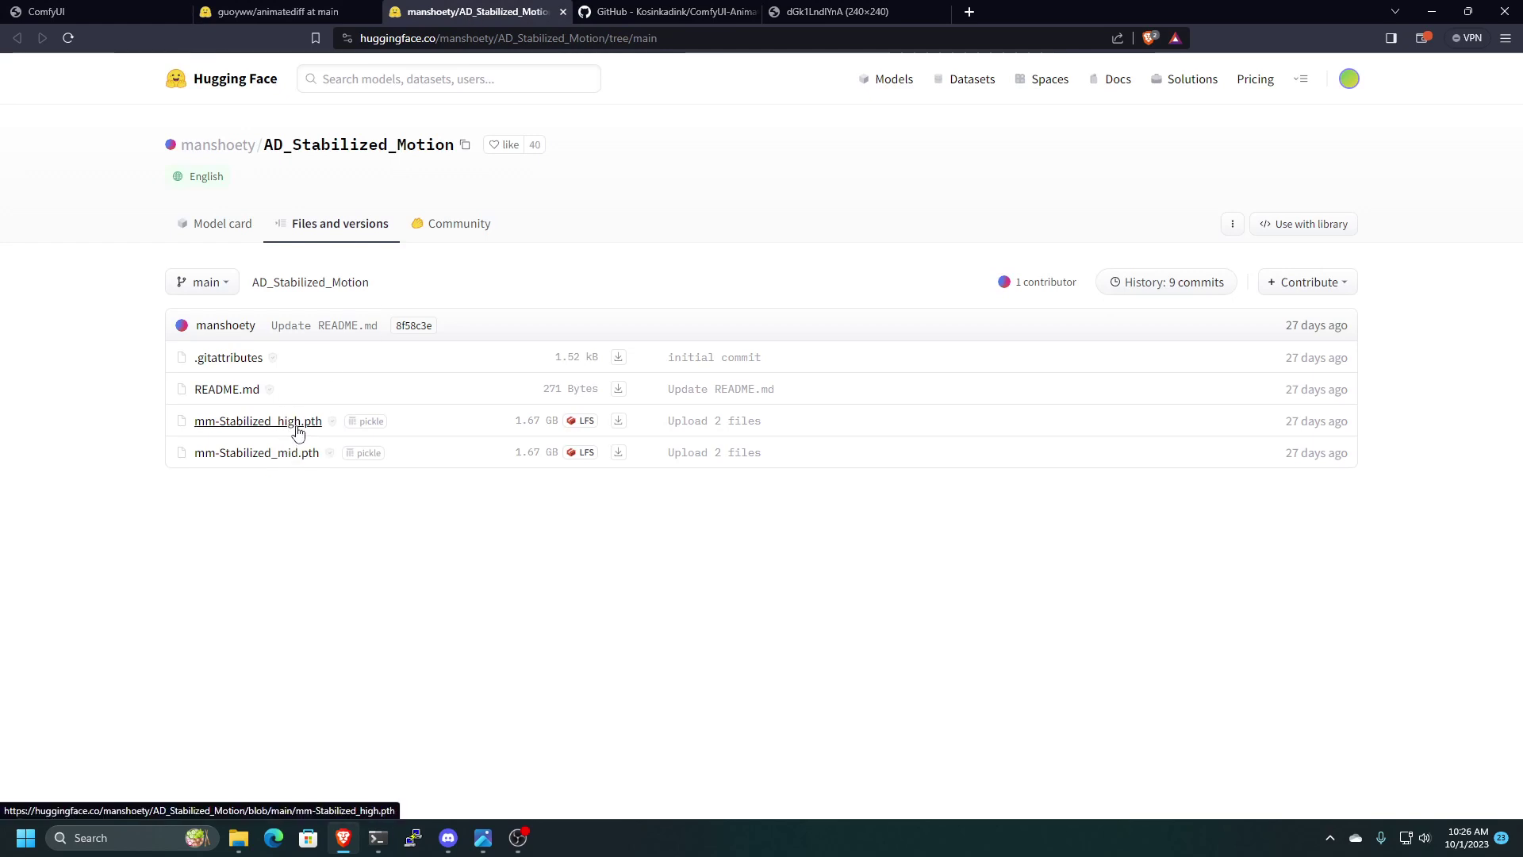
pyautogui.click(292, 15)
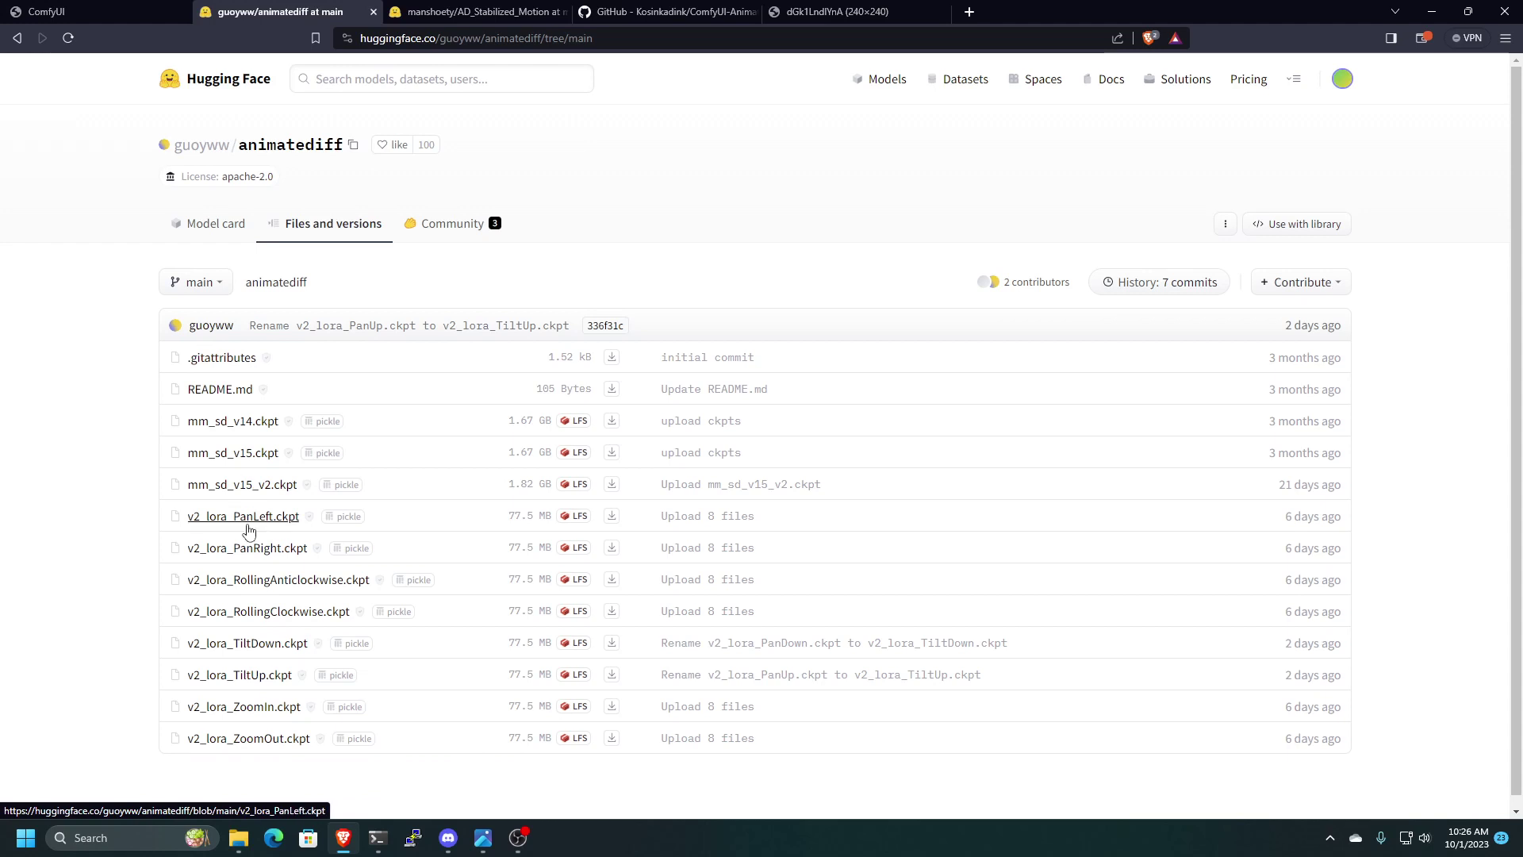
pyautogui.click(238, 838)
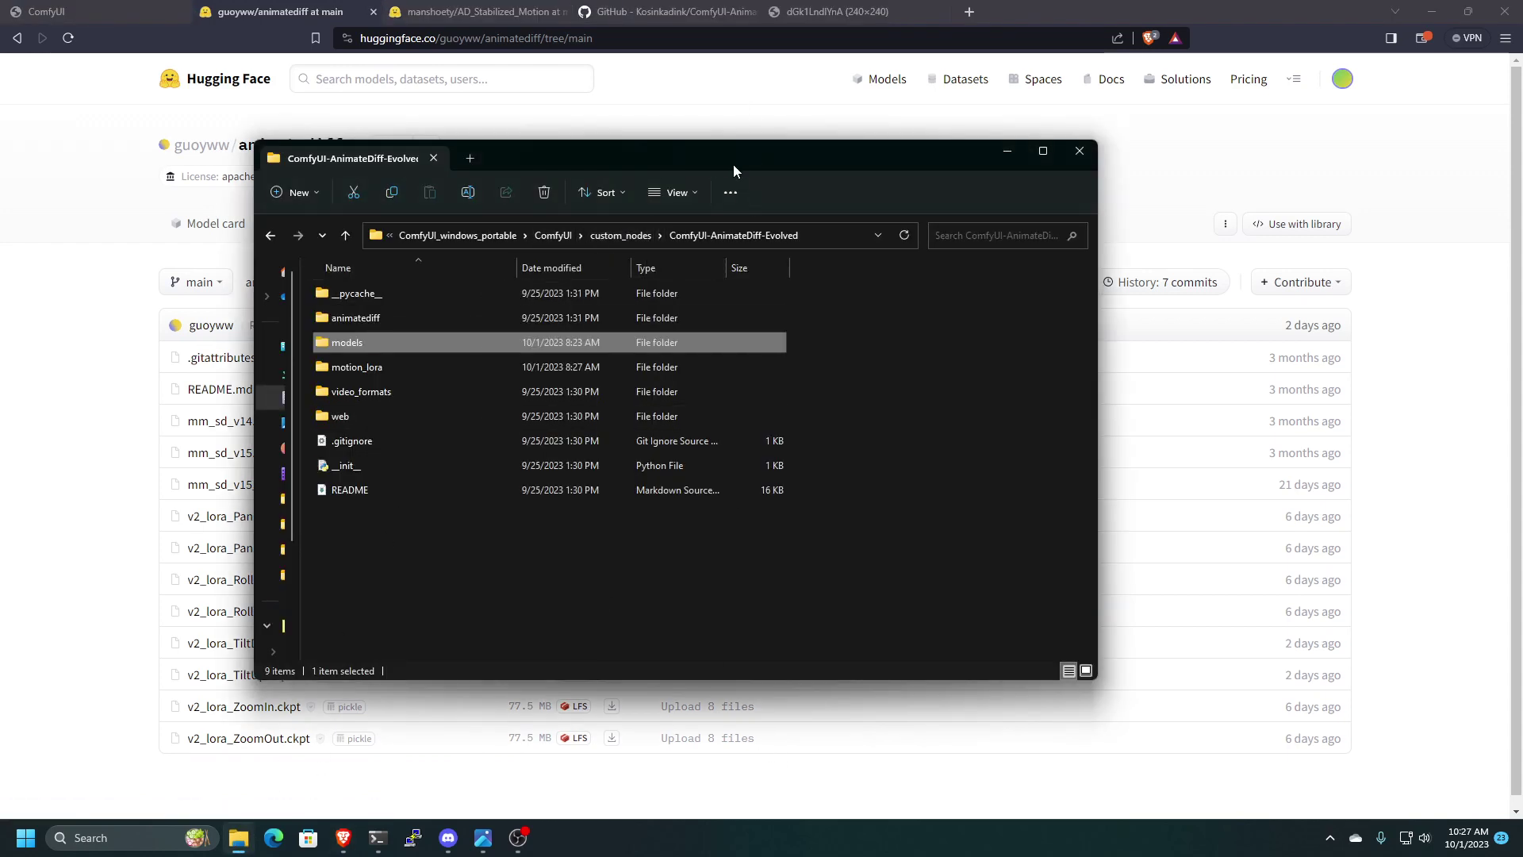
pyautogui.moveTo(733, 165); pyautogui.dragTo(965, 180)
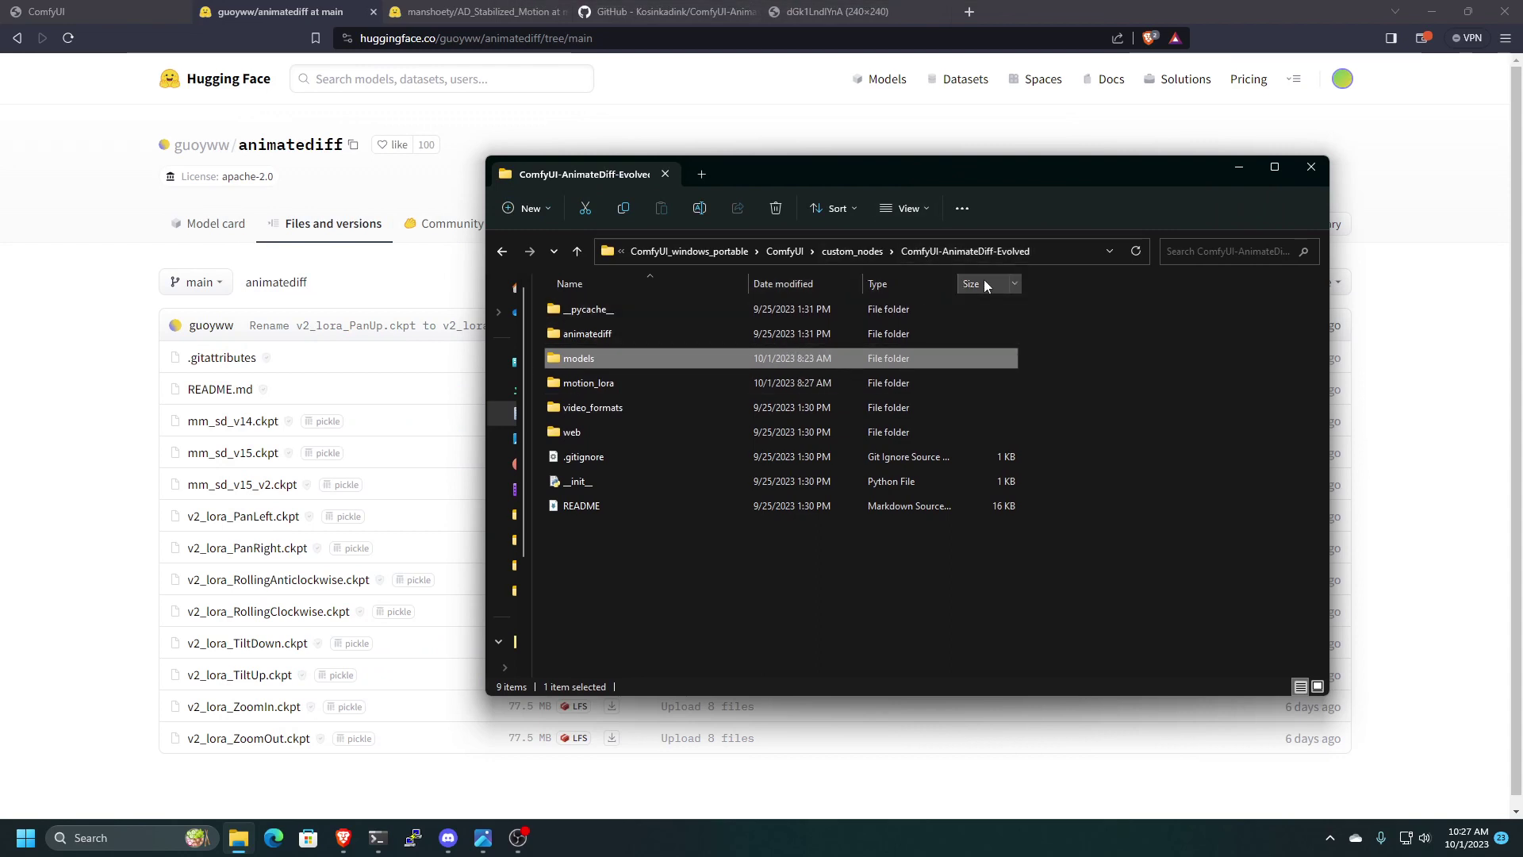
pyautogui.doubleClick(598, 358)
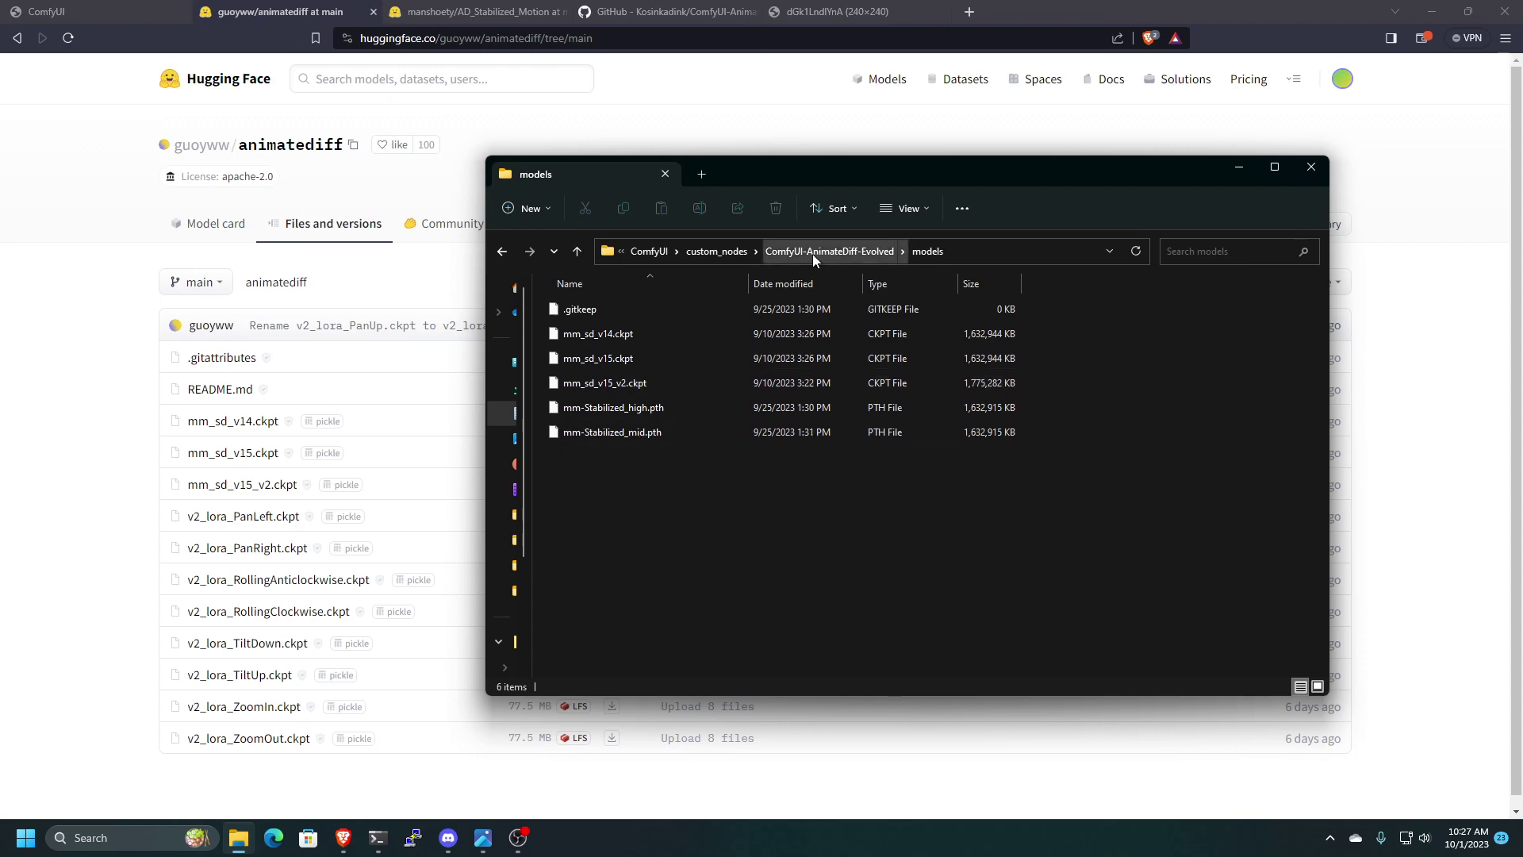
pyautogui.click(789, 254)
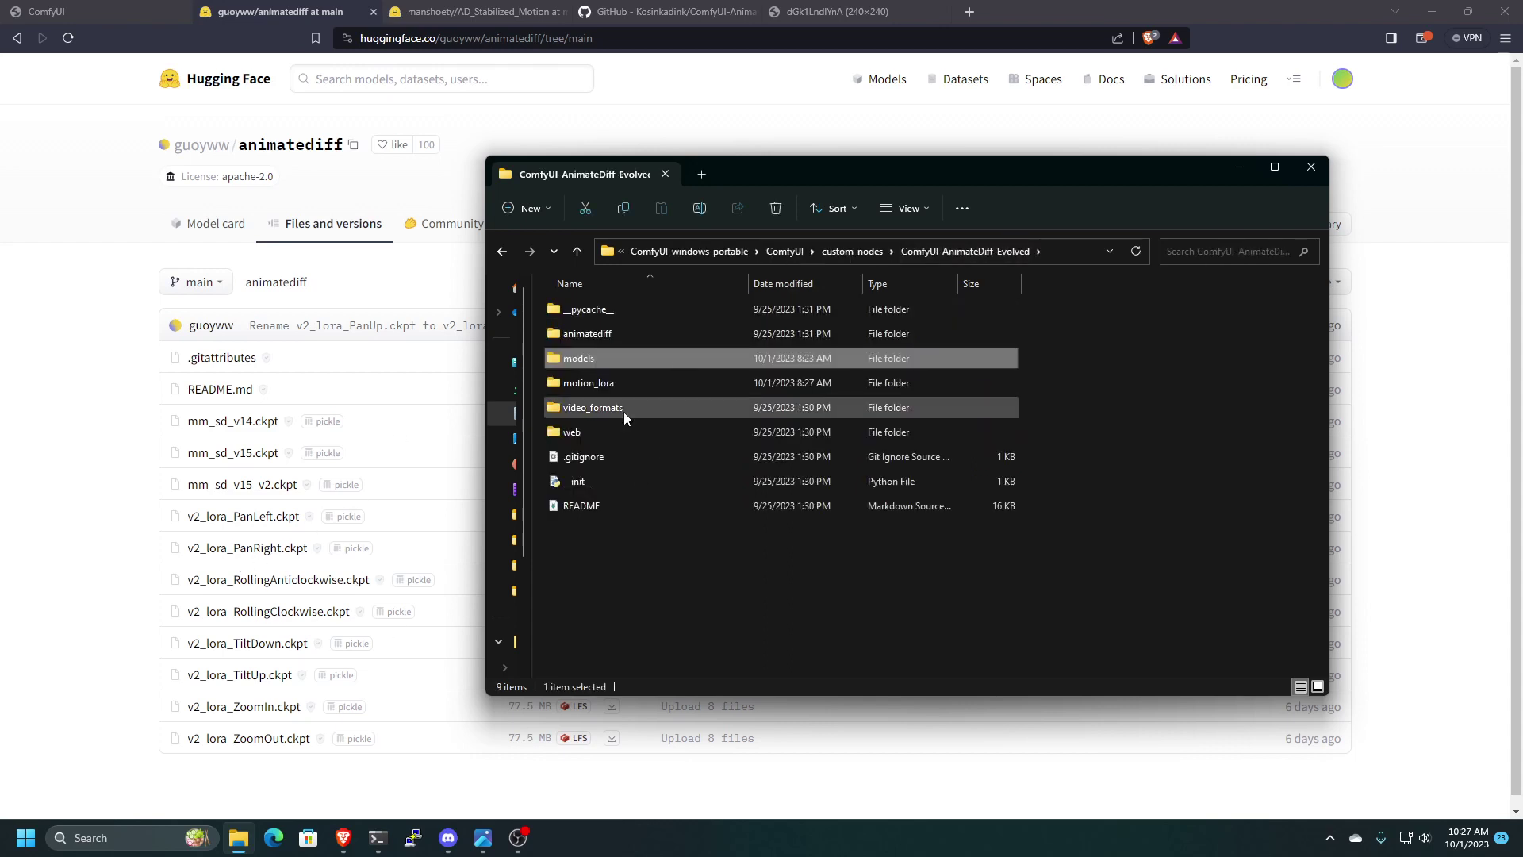
pyautogui.doubleClick(606, 388)
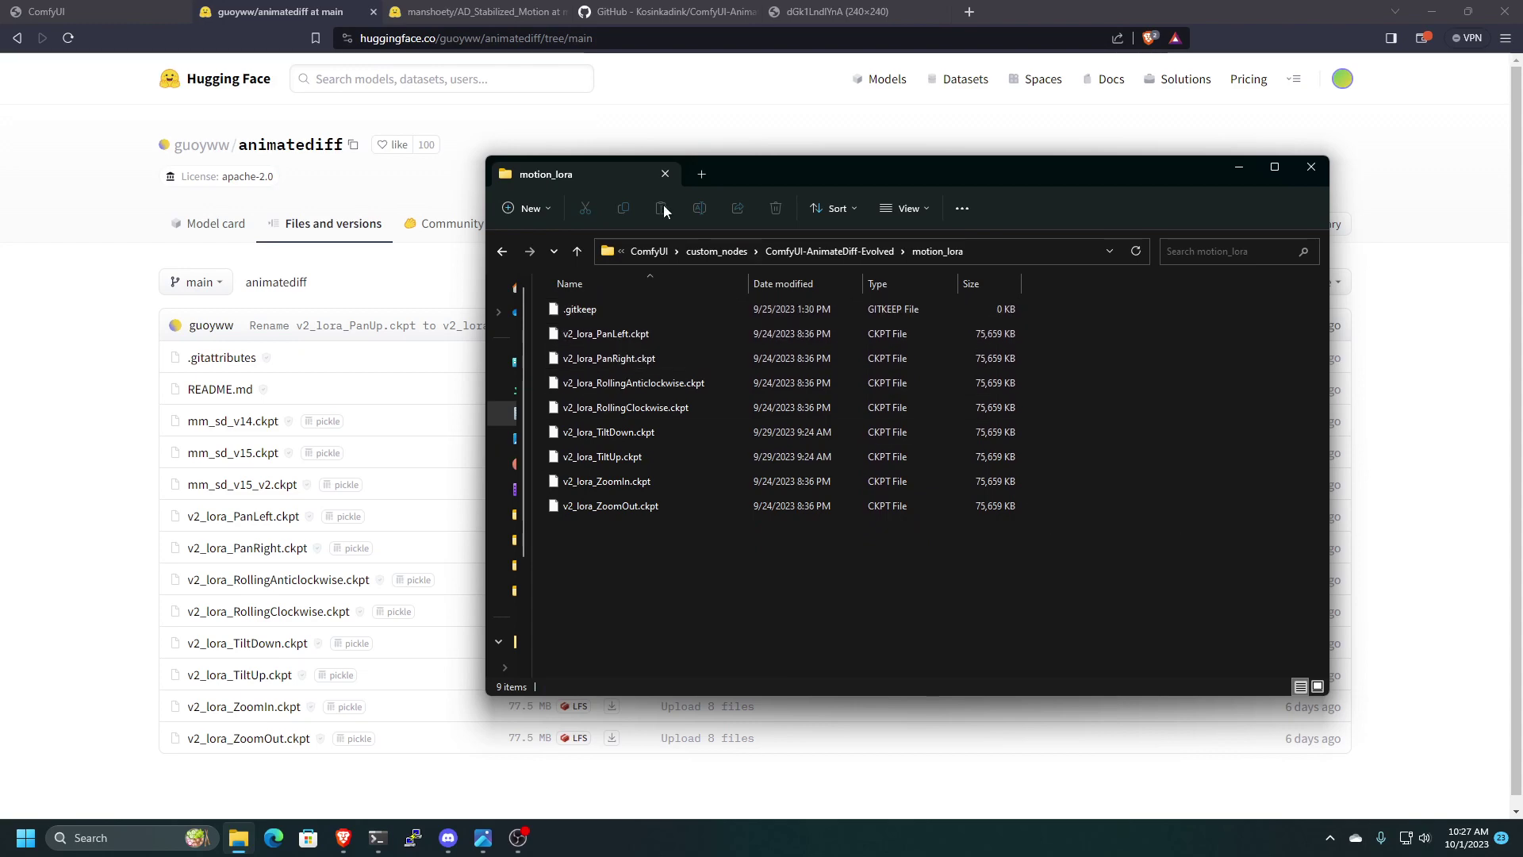
# - Switch back to ComfyUI and examine the bottle animation in the AnimateDiff Combine node and the complete workflow around it
pyautogui.click(103, 22)
pyautogui.scroll(-2, 870, 541)
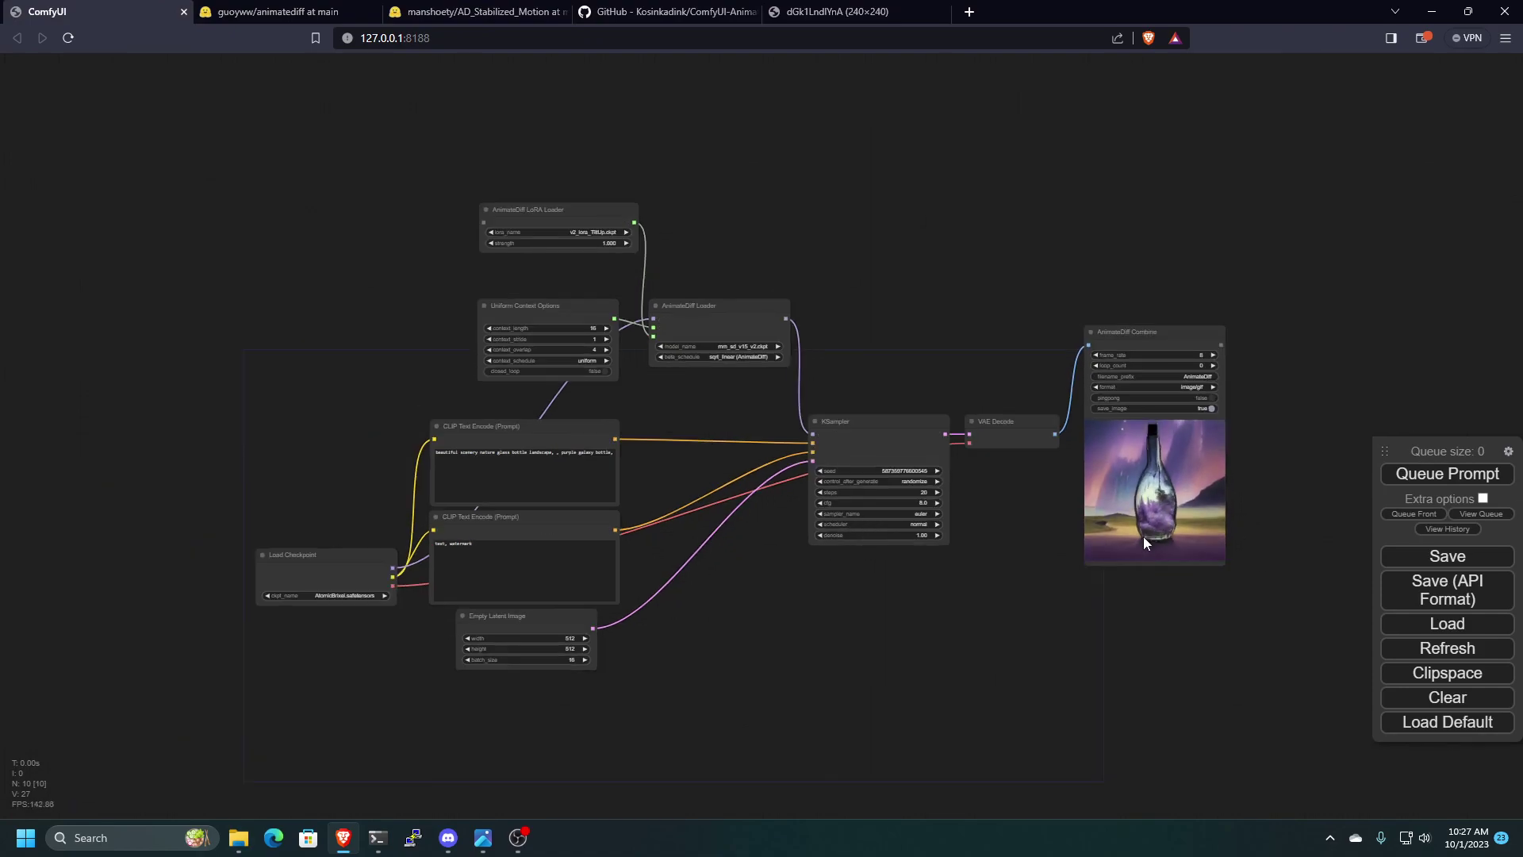
pyautogui.scroll(1, 1333, 532)
pyautogui.scroll(7, 1292, 489)
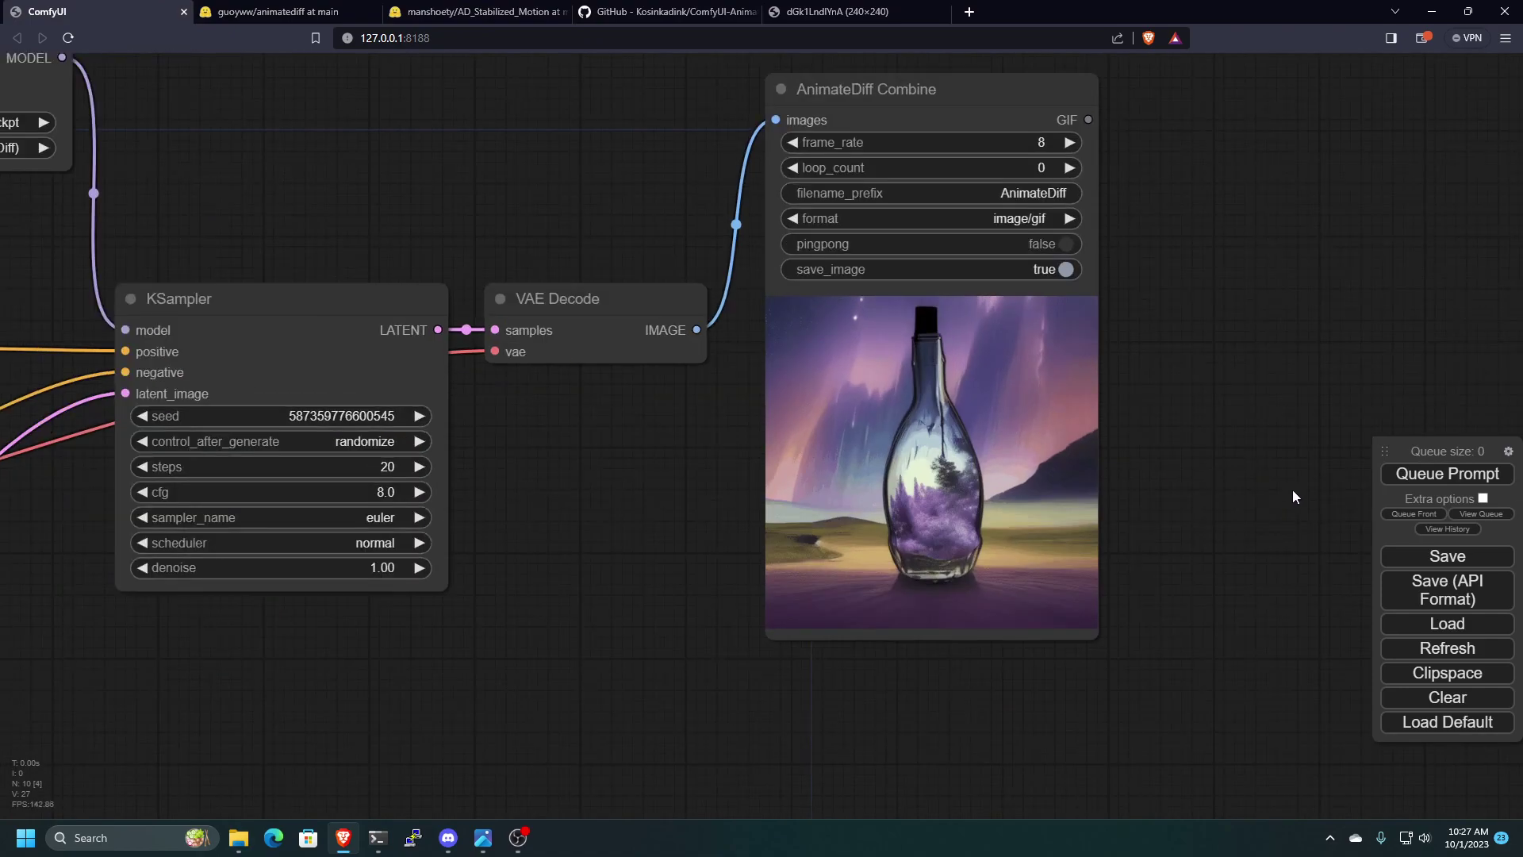
pyautogui.scroll(5, 1144, 538)
pyautogui.scroll(-11, 1109, 530)
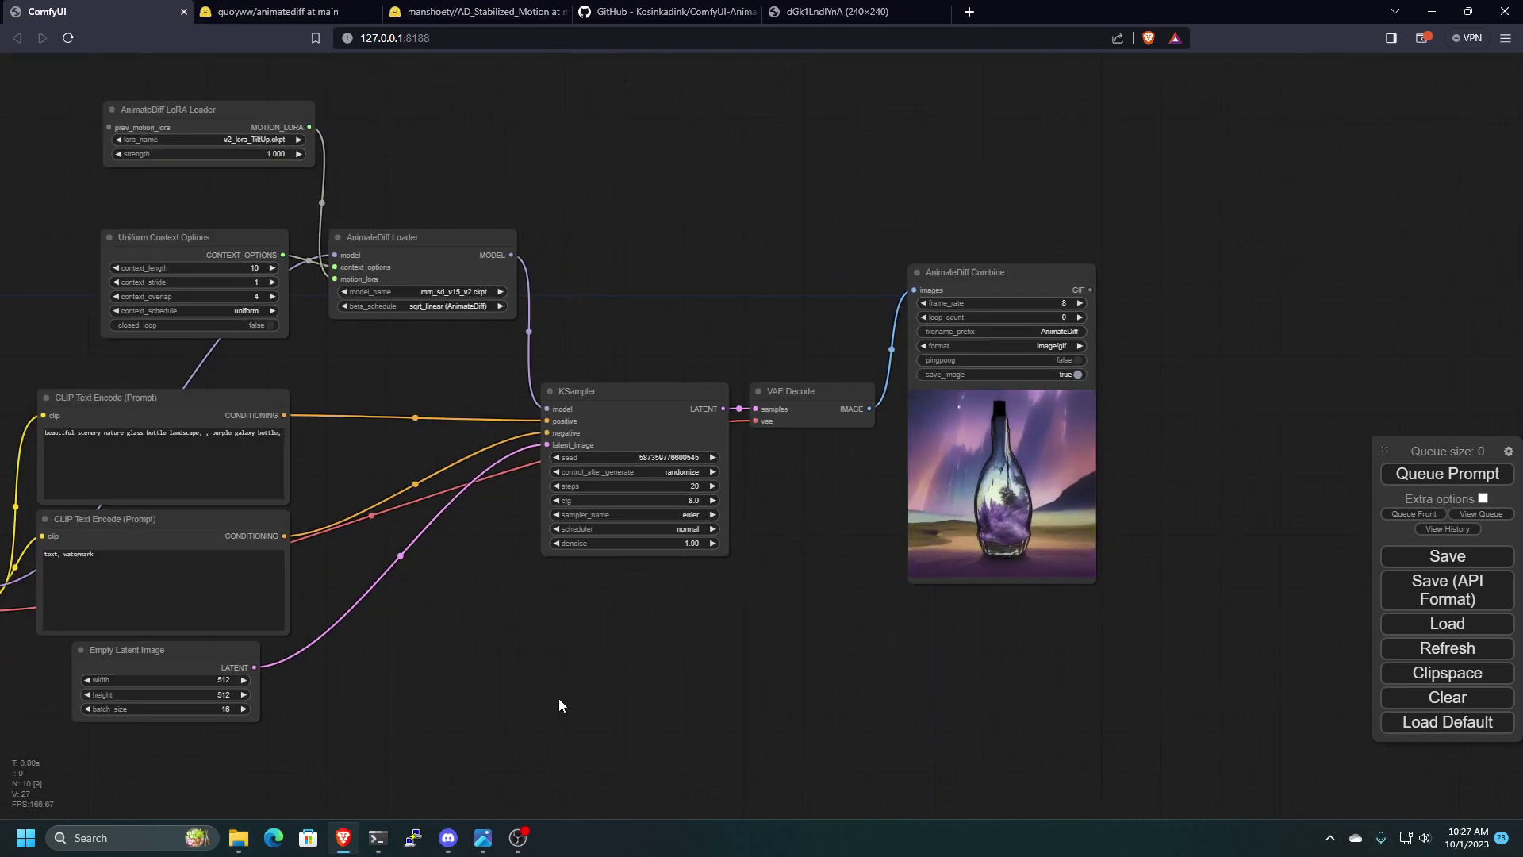
pyautogui.moveTo(559, 698); pyautogui.dragTo(862, 673)
pyautogui.scroll(1, 840, 679)
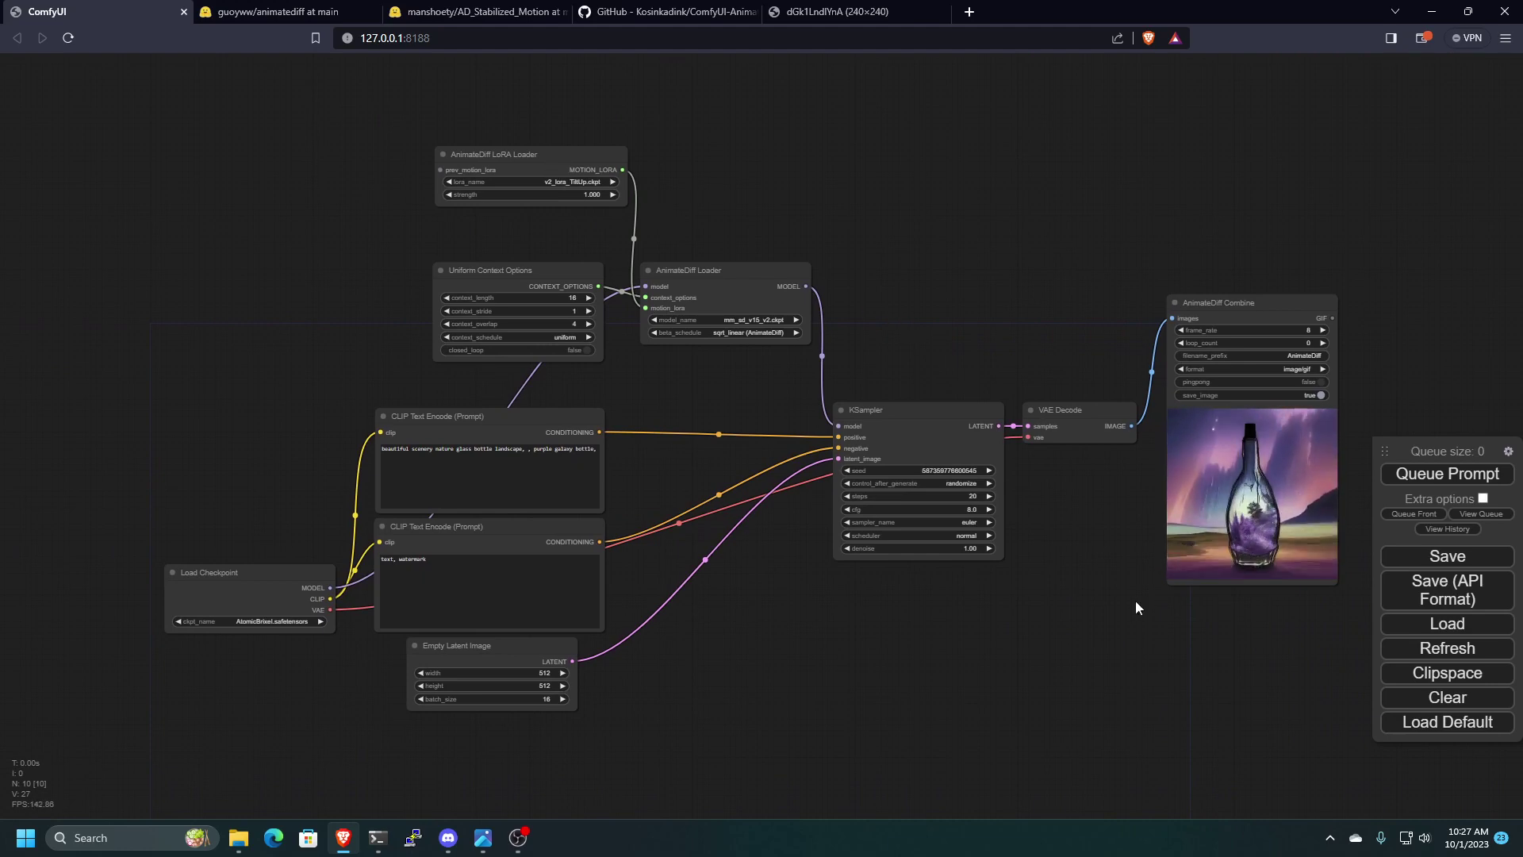
pyautogui.scroll(1, 1238, 635)
pyautogui.moveTo(1211, 680); pyautogui.dragTo(1016, 608)
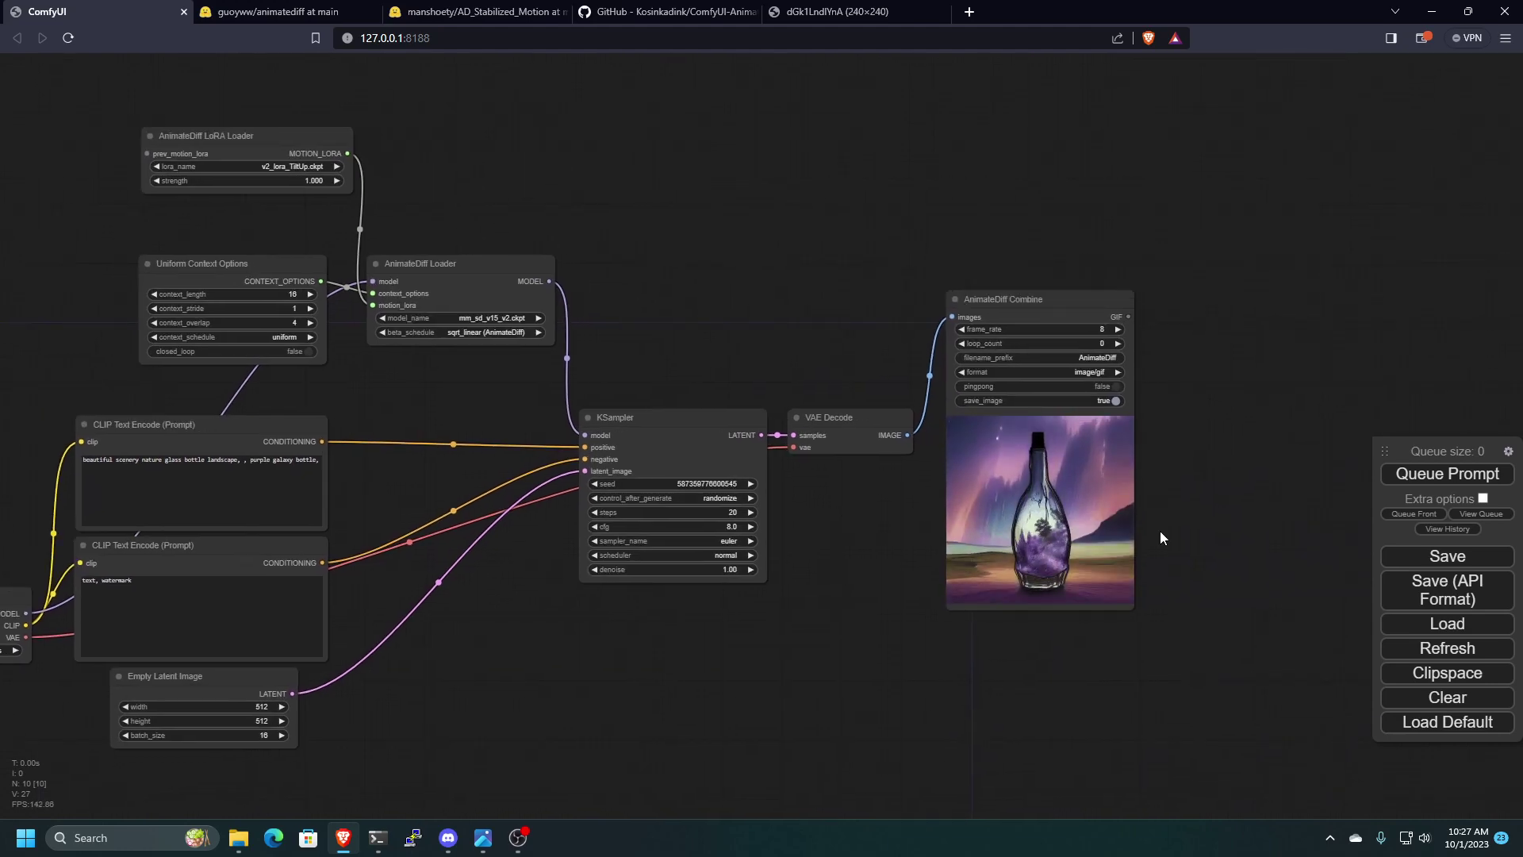
pyautogui.scroll(5, 1159, 531)
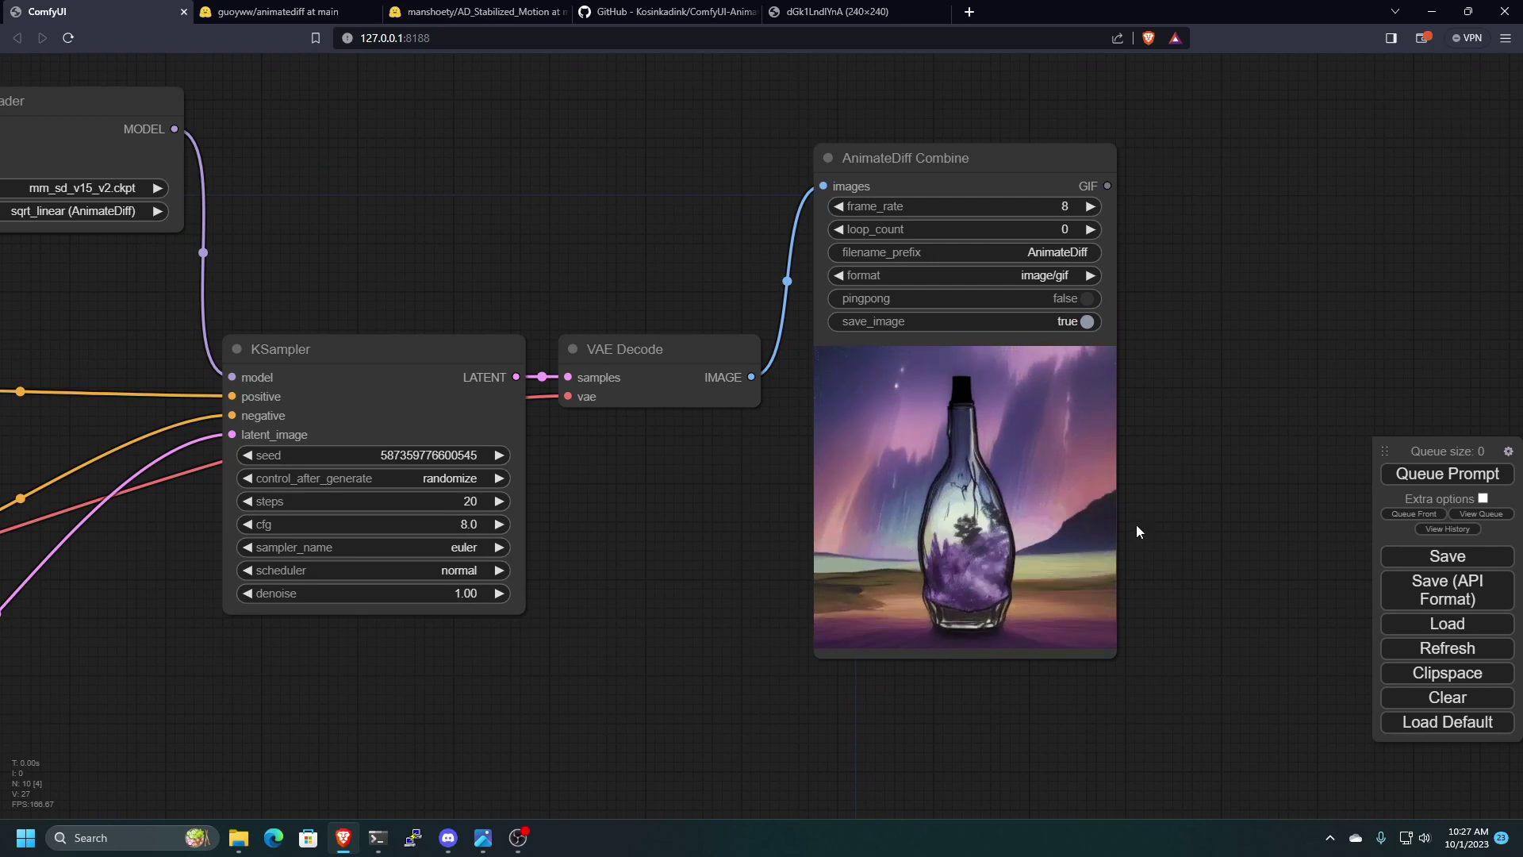
pyautogui.scroll(-5, 756, 555)
pyautogui.scroll(-3, 755, 554)
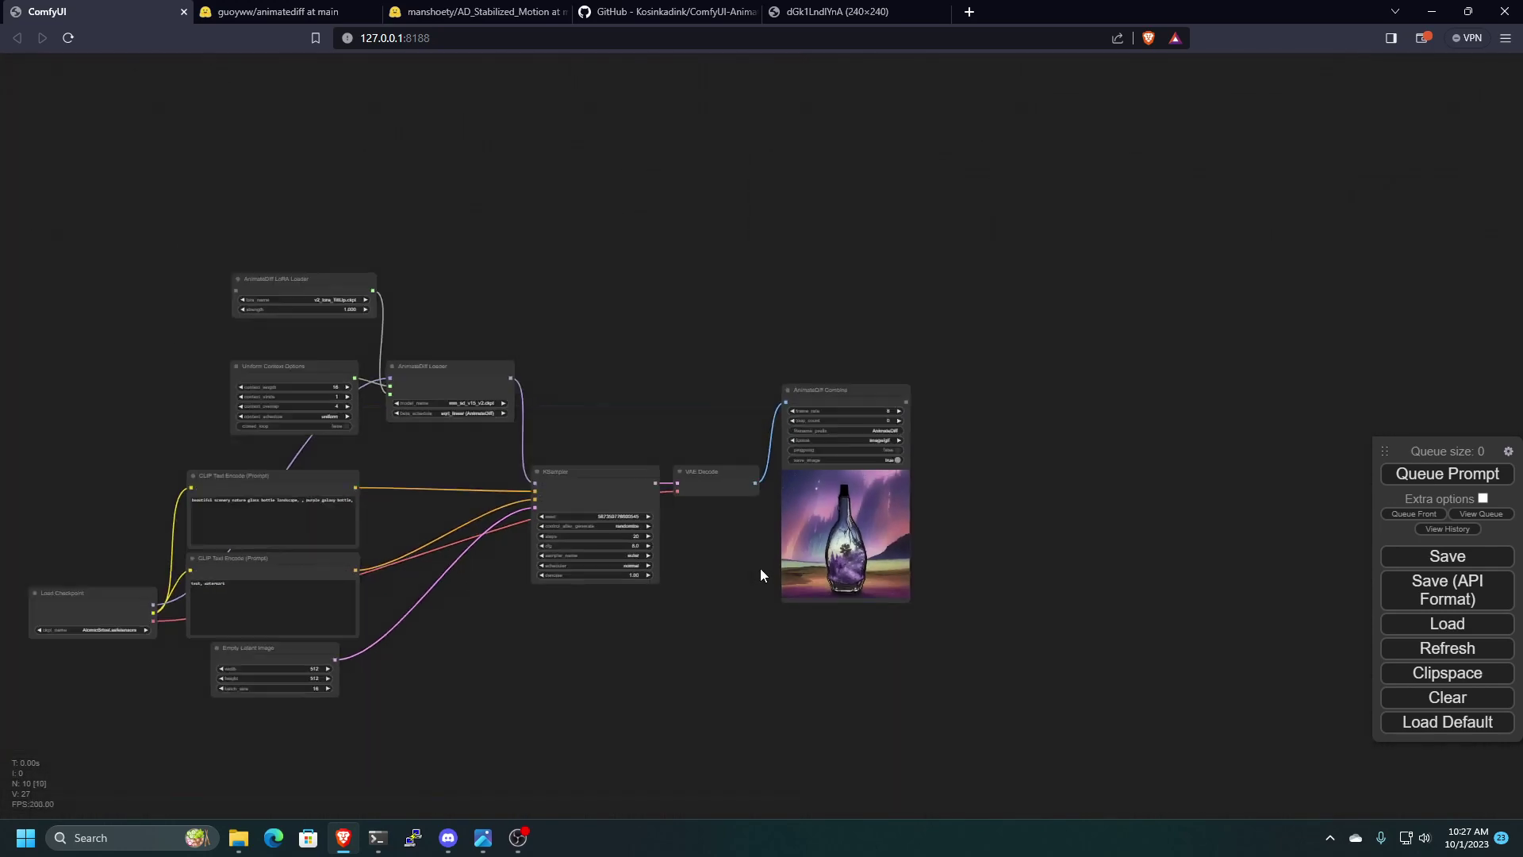
pyautogui.moveTo(760, 568); pyautogui.dragTo(911, 558)
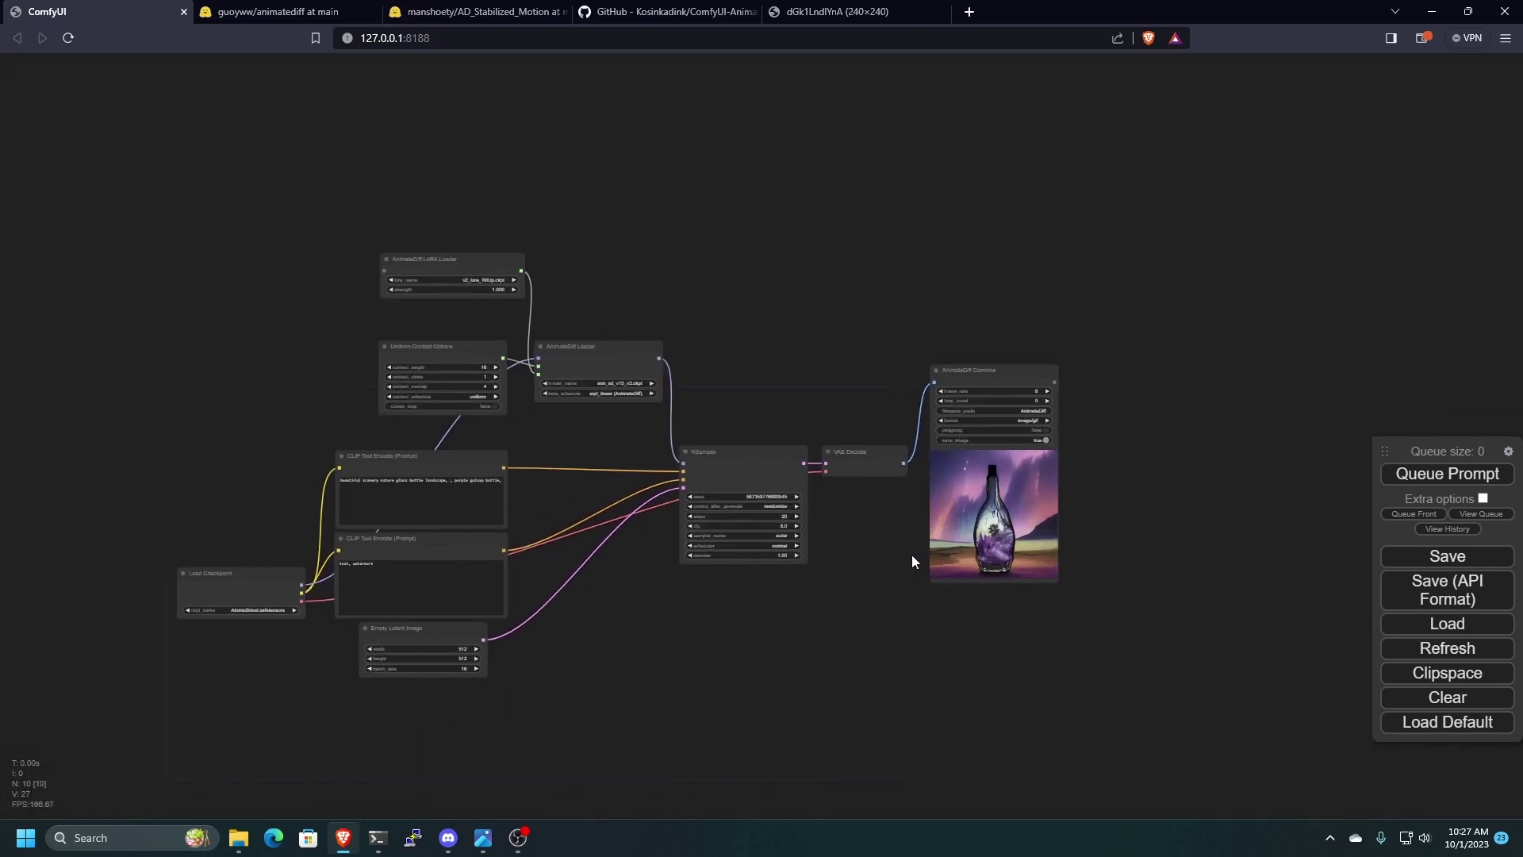
pyautogui.scroll(4, 879, 541)
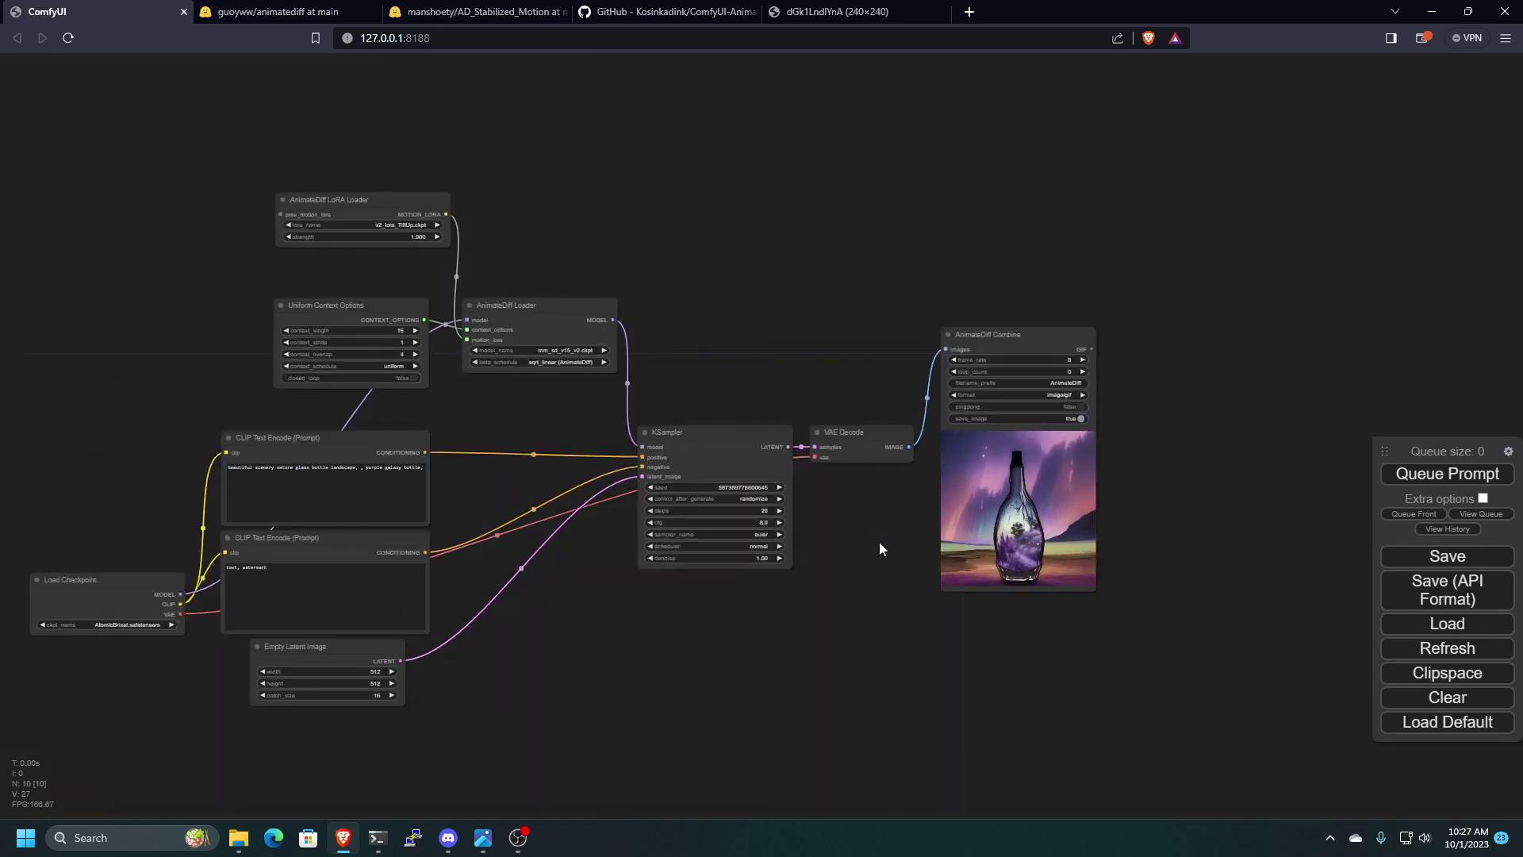
# - Examine the AnimateDiff LoRA Loader, Uniform Context Options and AnimateDiff Loader nodes and how they connect to the KSampler
pyautogui.moveTo(378, 381); pyautogui.dragTo(487, 310)
pyautogui.scroll(4, 497, 292)
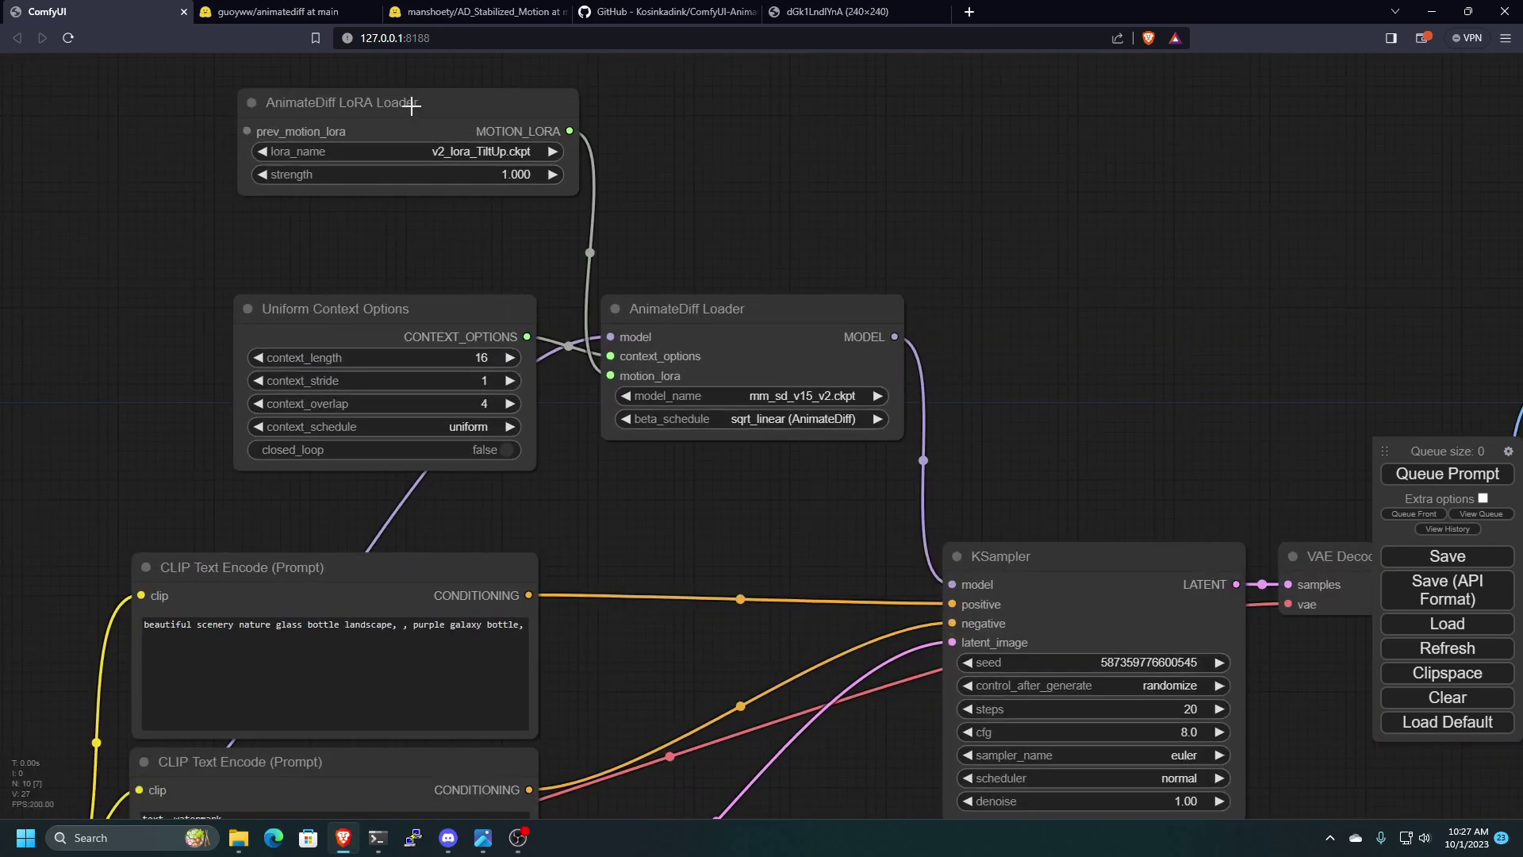
pyautogui.scroll(-4, 515, 362)
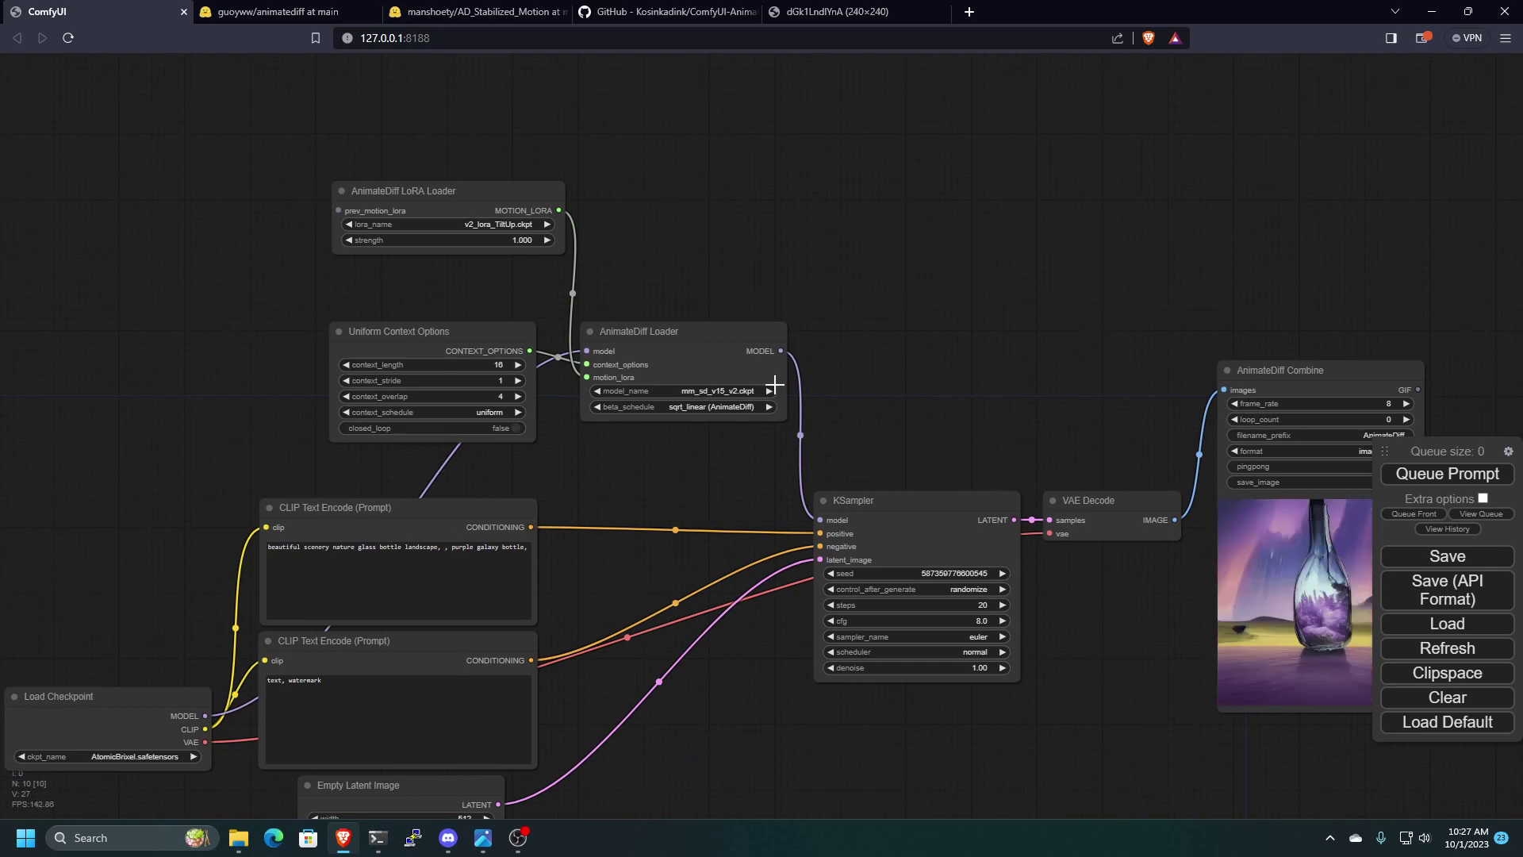
pyautogui.scroll(-3, 982, 469)
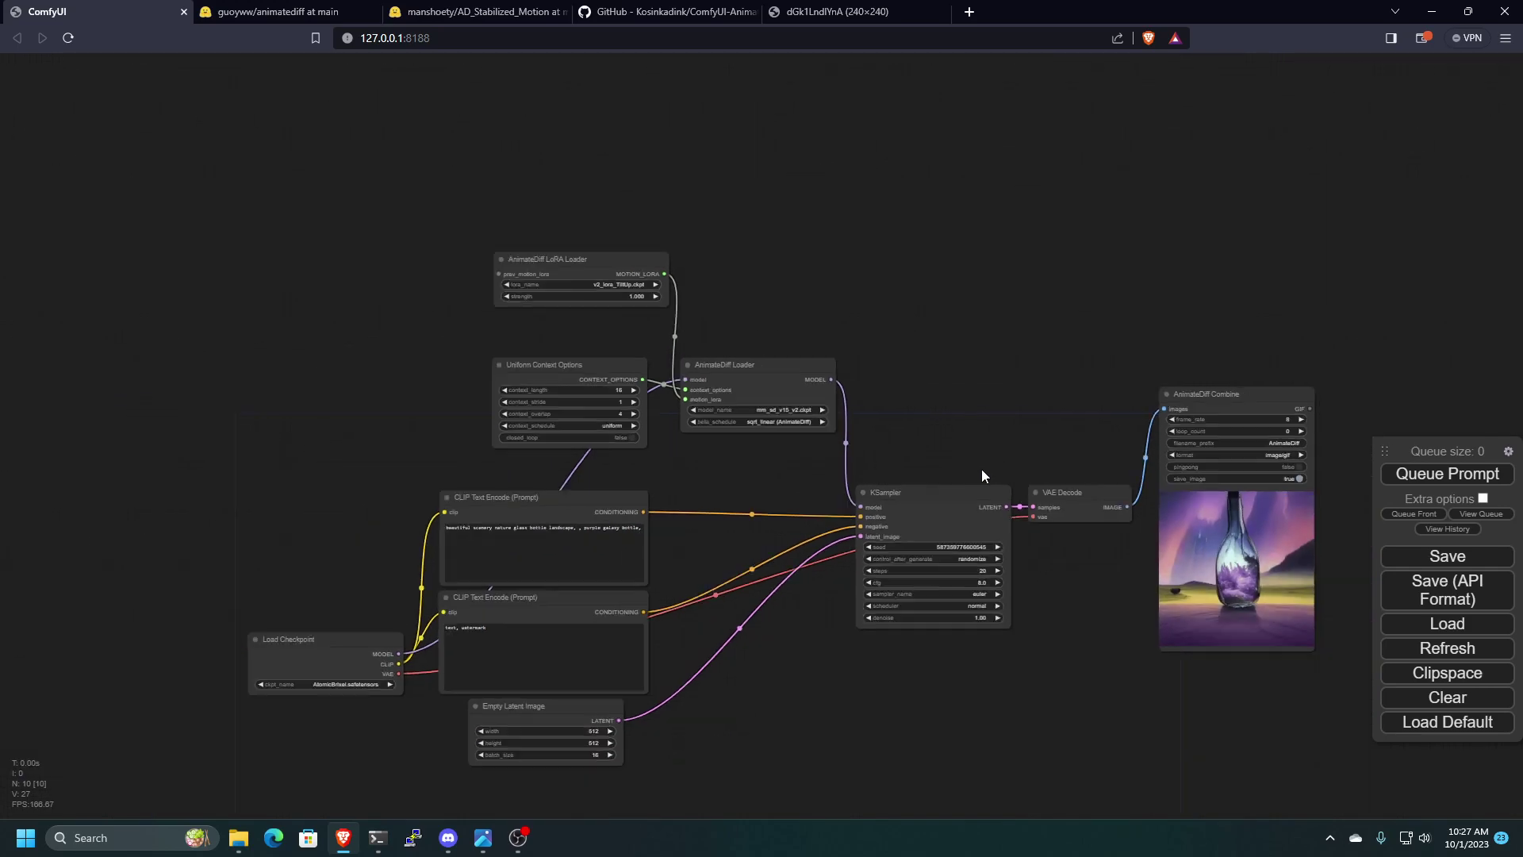
pyautogui.moveTo(1052, 693); pyautogui.dragTo(1048, 634)
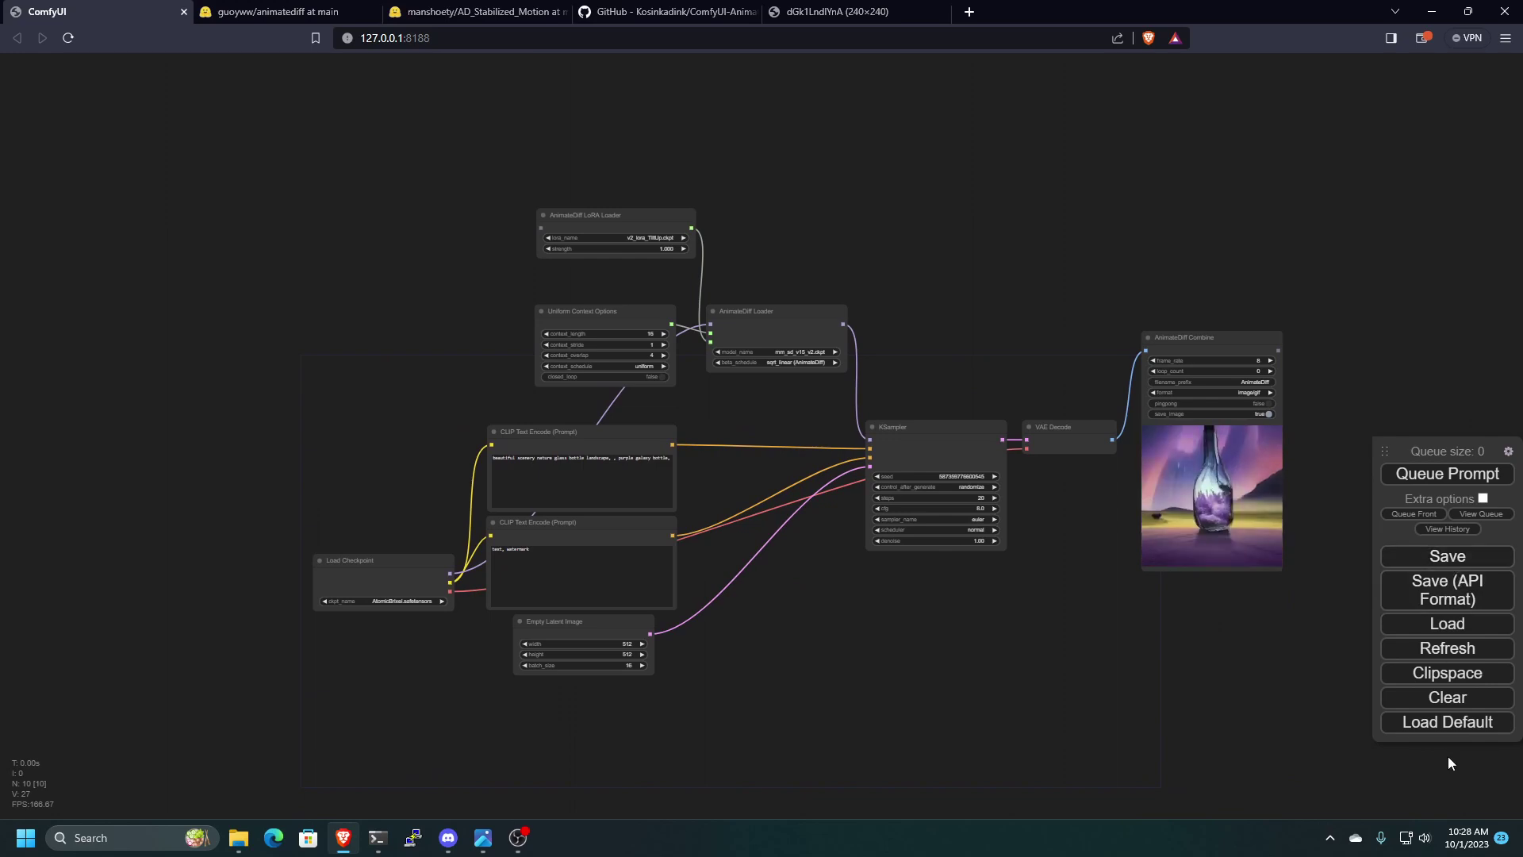
# - Replace the AnimateDiff graph with the default text-to-image workflow and bring all of its nodes into view
pyautogui.click(1449, 723)
pyautogui.click(837, 127)
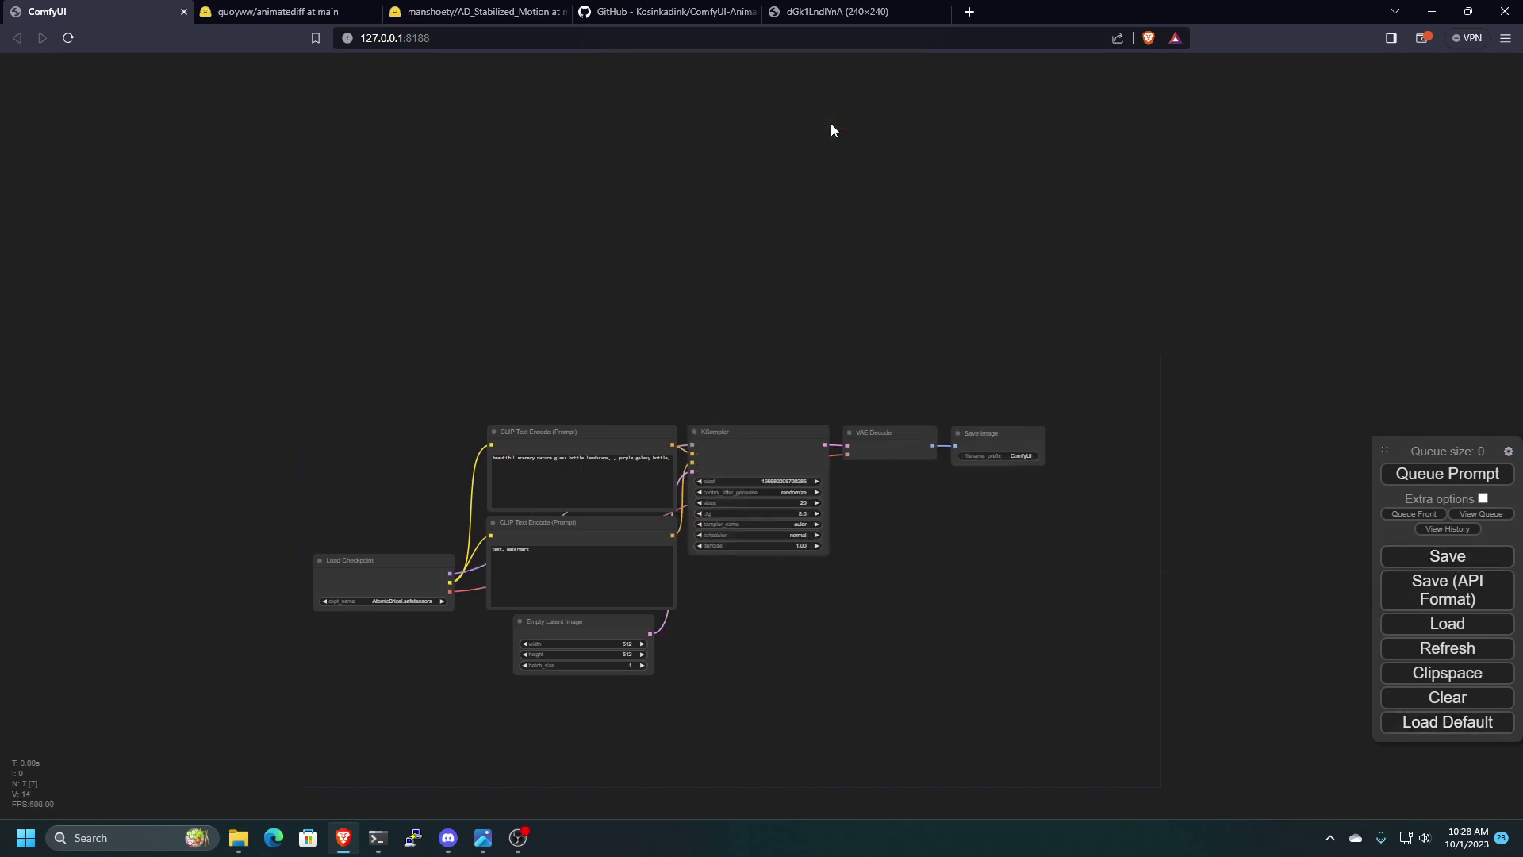
pyautogui.scroll(5, 779, 687)
pyautogui.moveTo(699, 593); pyautogui.dragTo(735, 605)
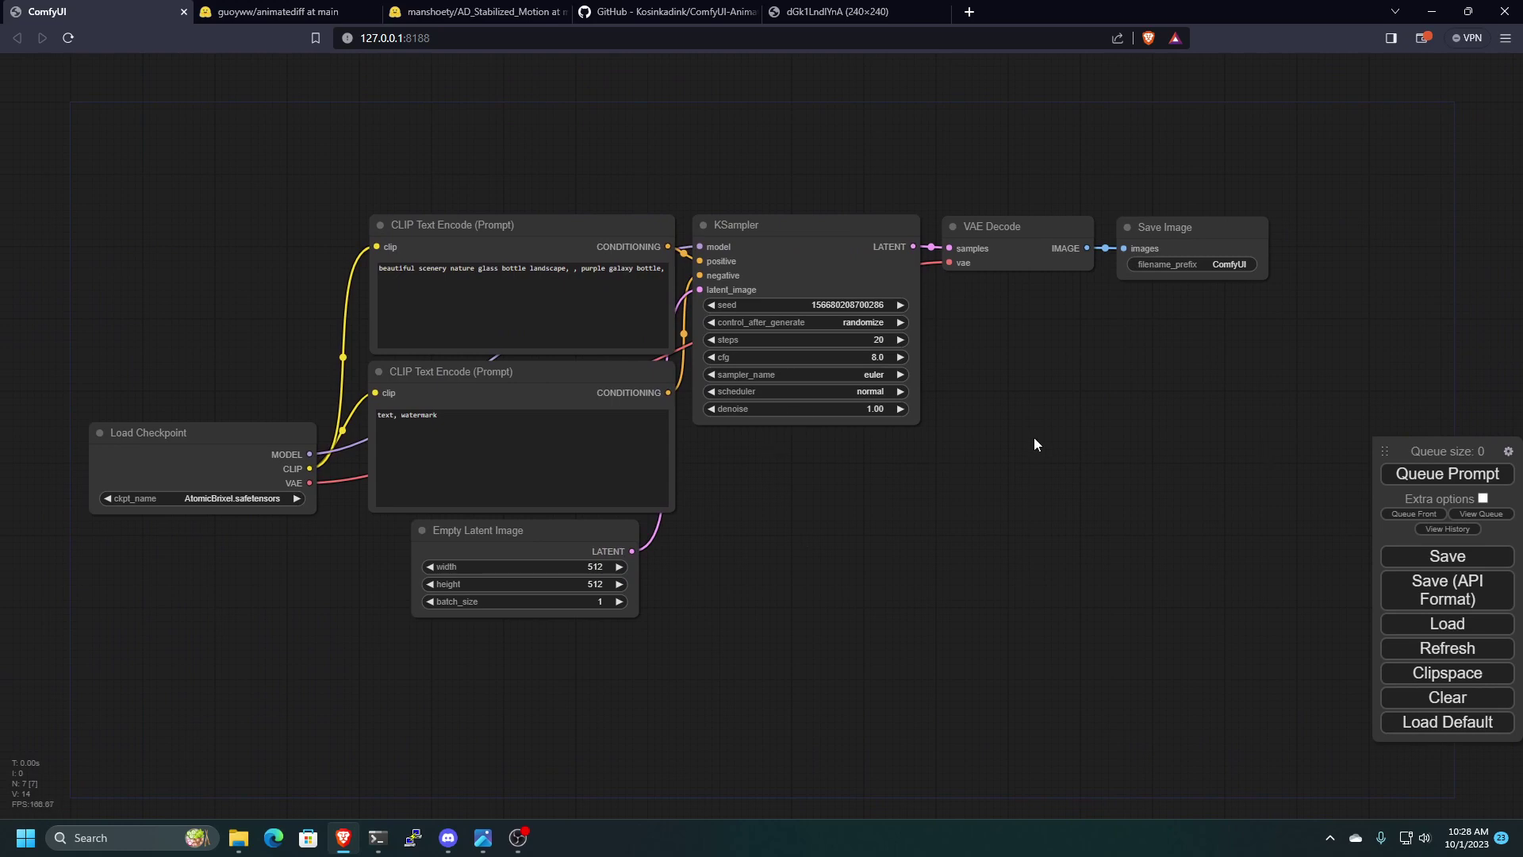
pyautogui.scroll(-3, 915, 516)
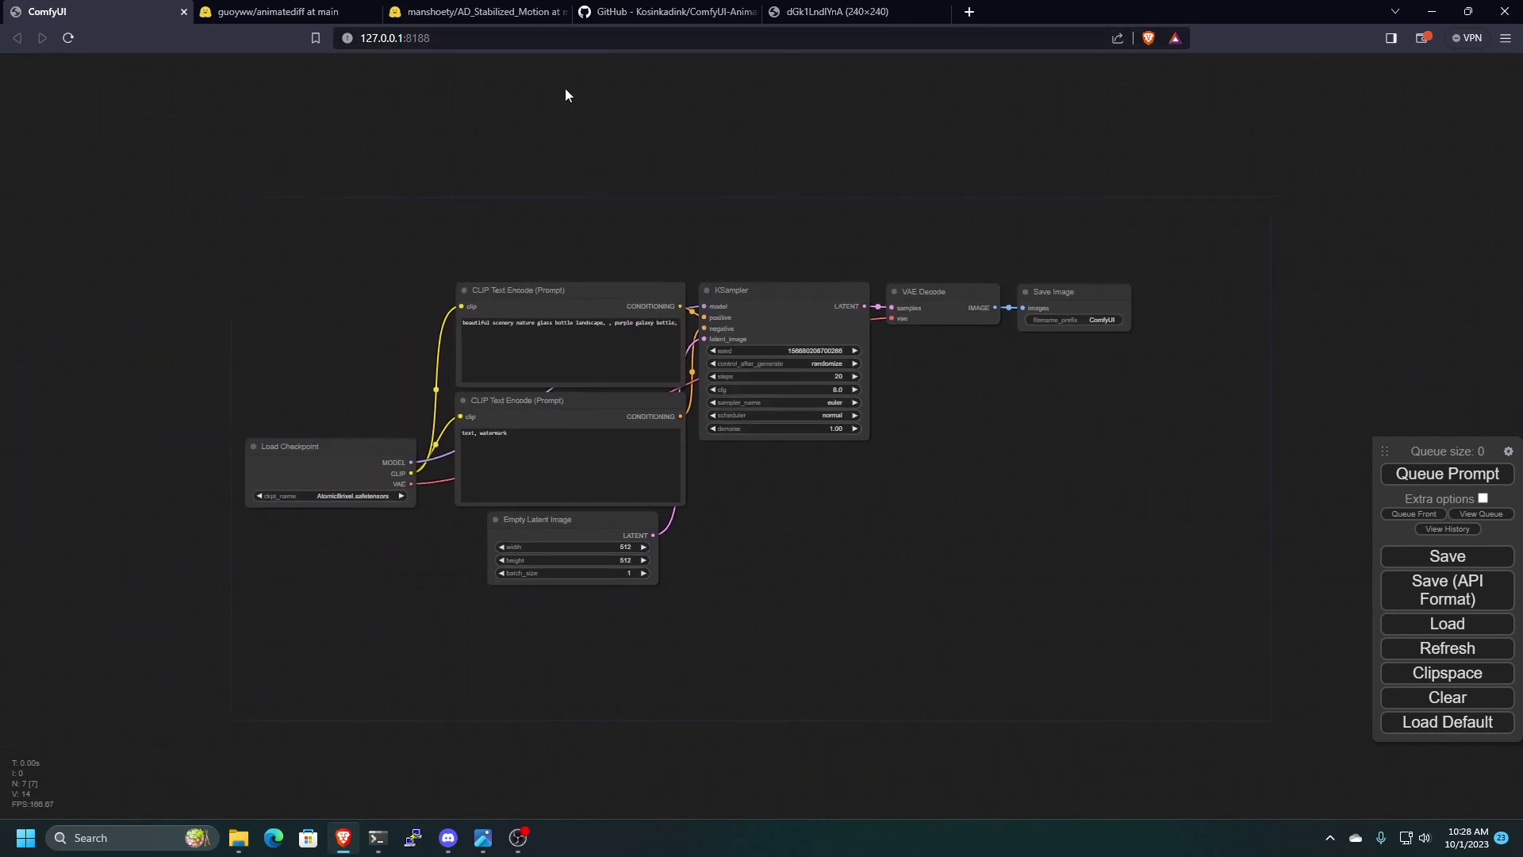
pyautogui.doubleClick(614, 131)
pyautogui.write('animate')
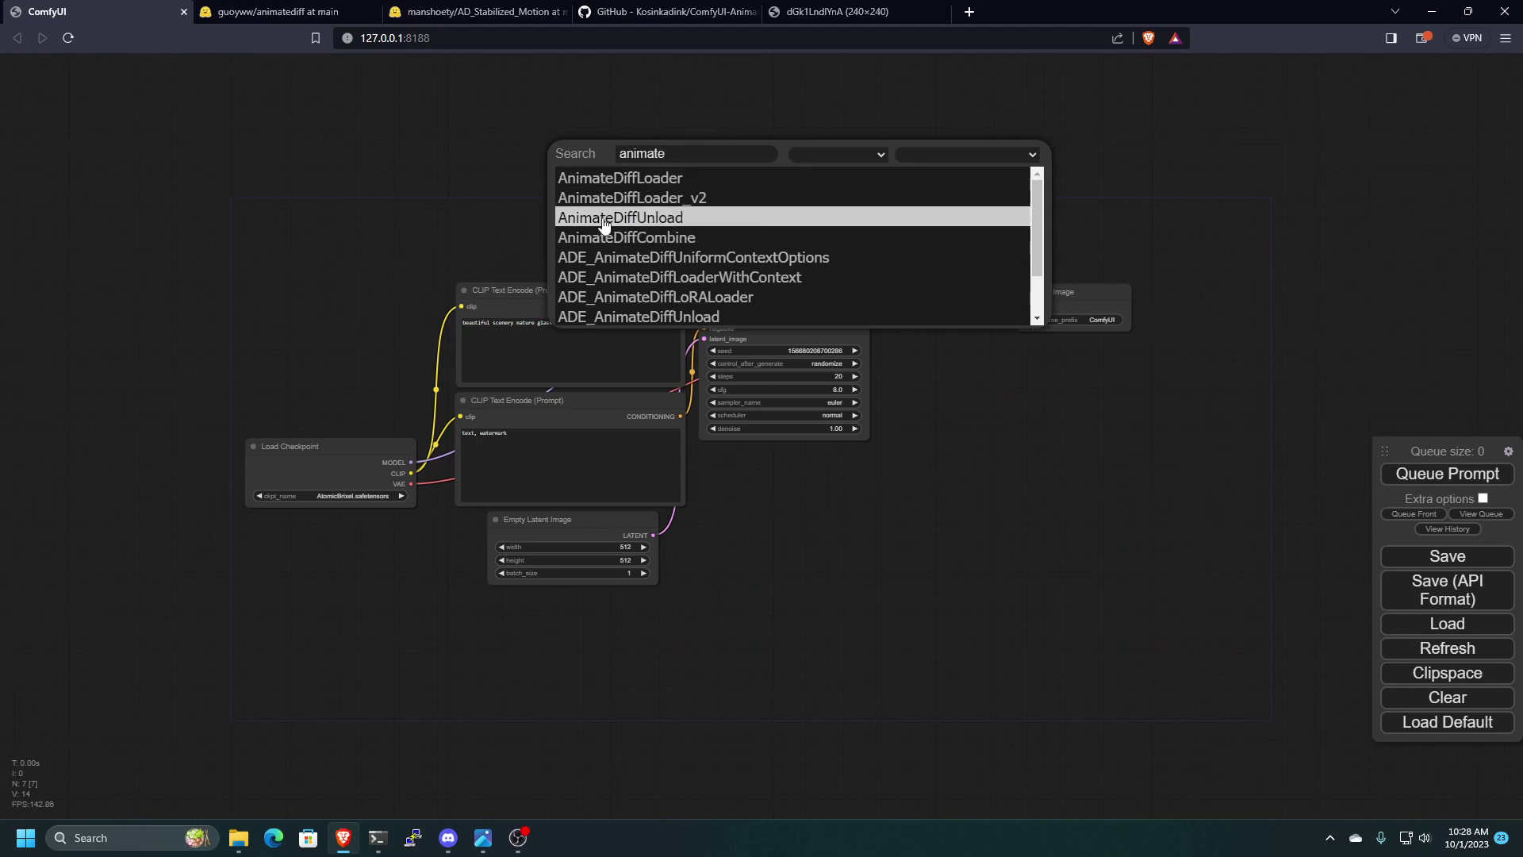
pyautogui.click(599, 178)
pyautogui.scroll(8, 667, 159)
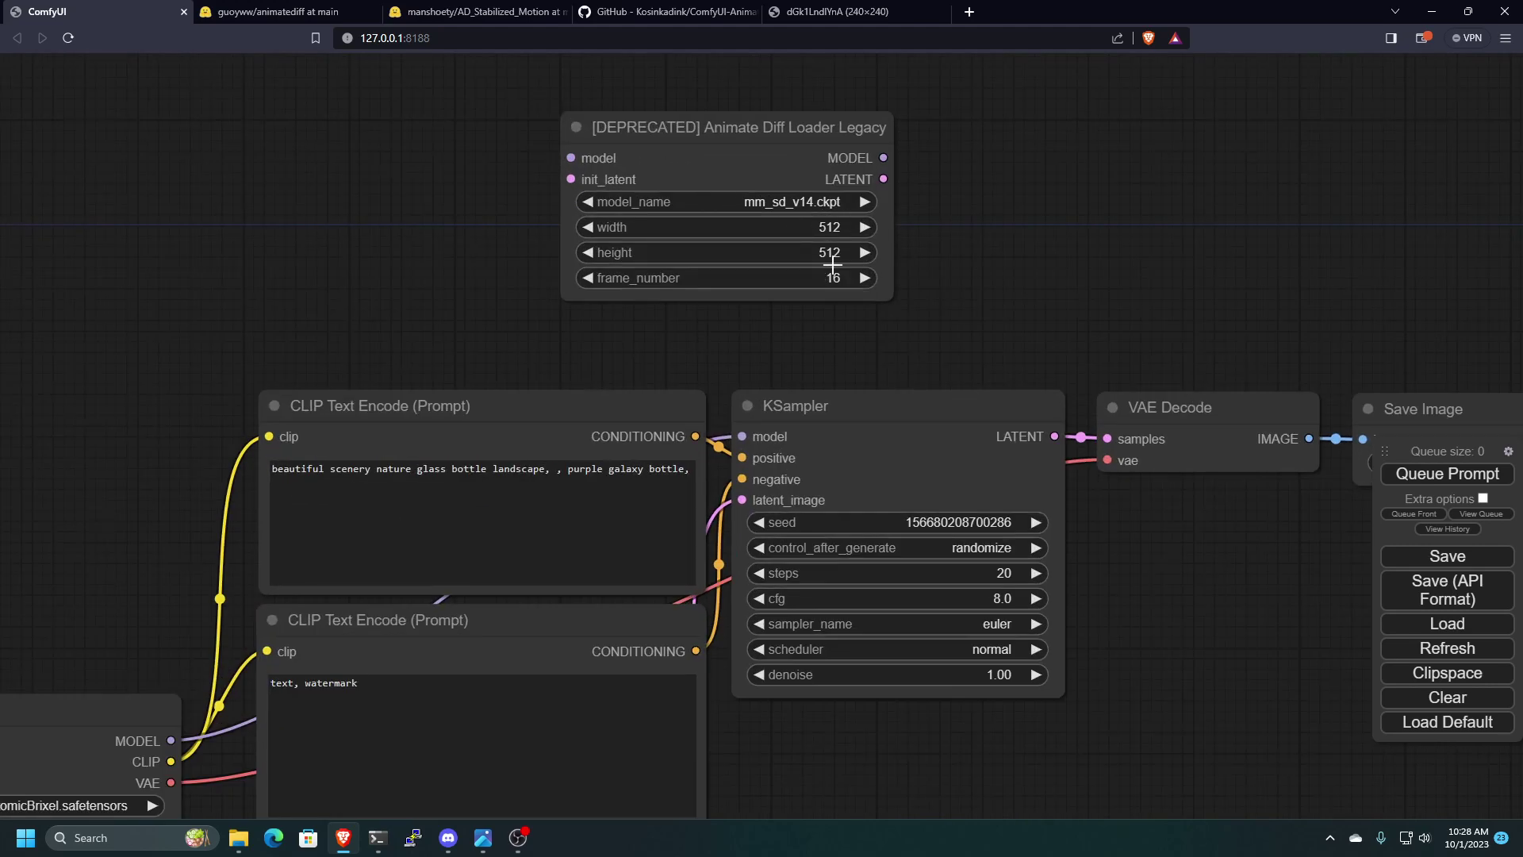
pyautogui.moveTo(734, 135); pyautogui.dragTo(581, 133)
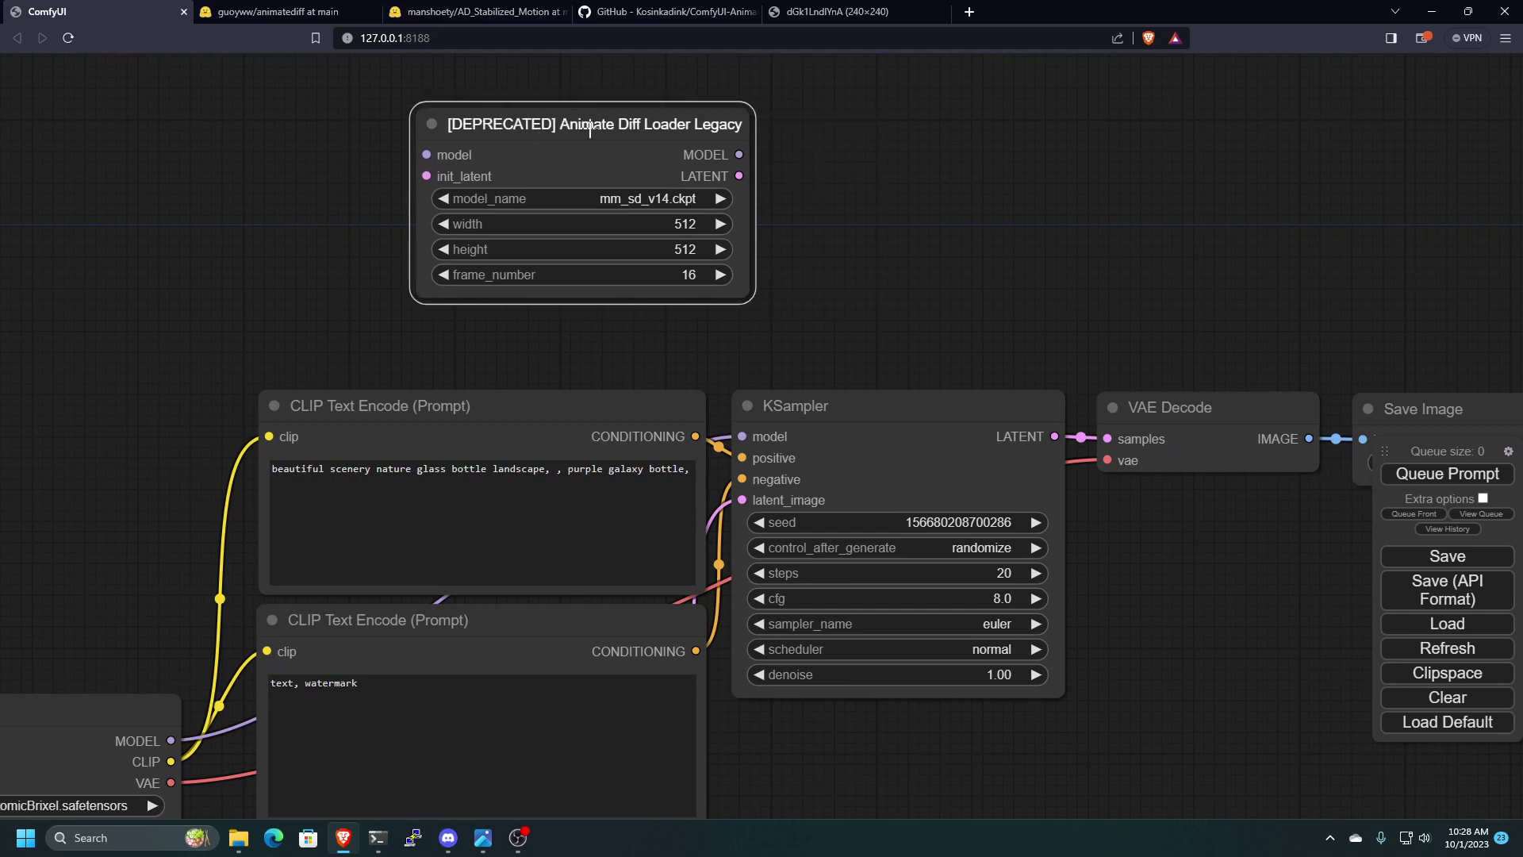
pyautogui.press('Delete')
# - Replace the deprecated legacy AnimateDiff loader with an ADE_AnimateDiffLoaderWithContext node placed above the KSampler
pyautogui.doubleClick(628, 98)
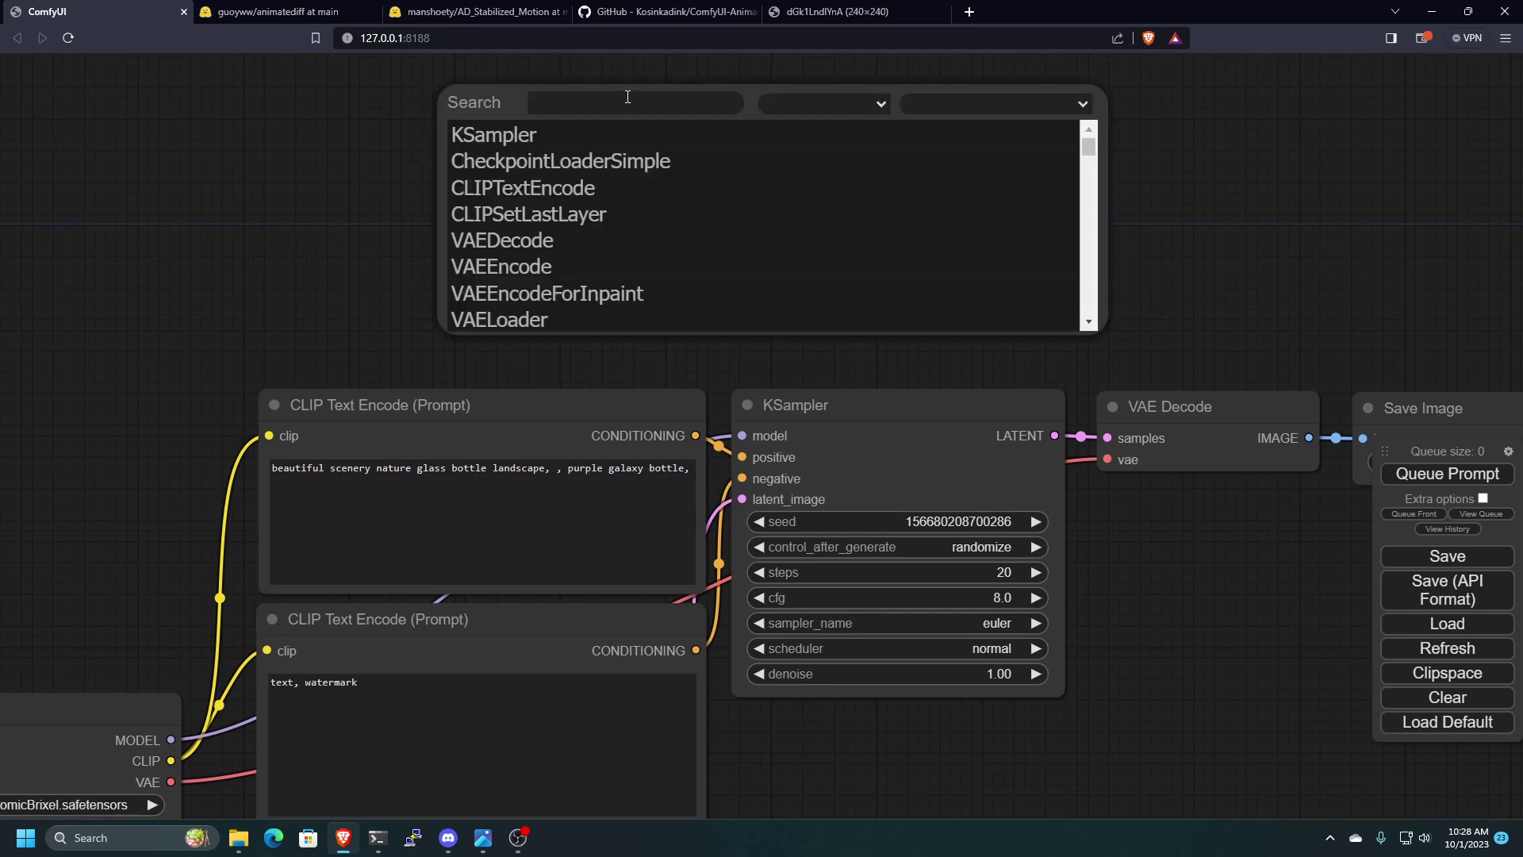
pyautogui.write('anime')
pyautogui.press('BackSpace')
pyautogui.write('a')
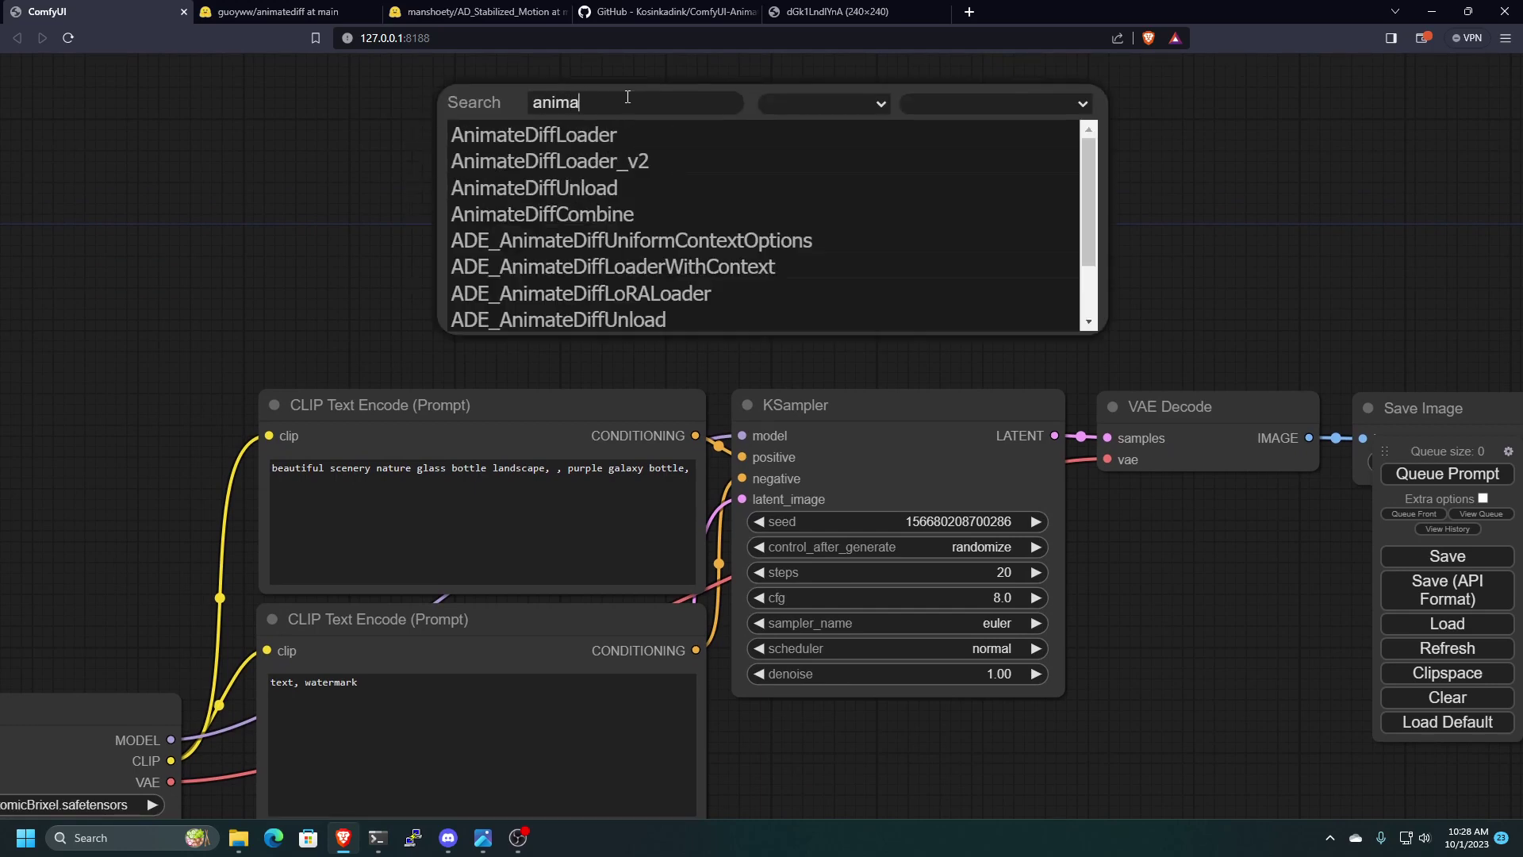
pyautogui.write('te')
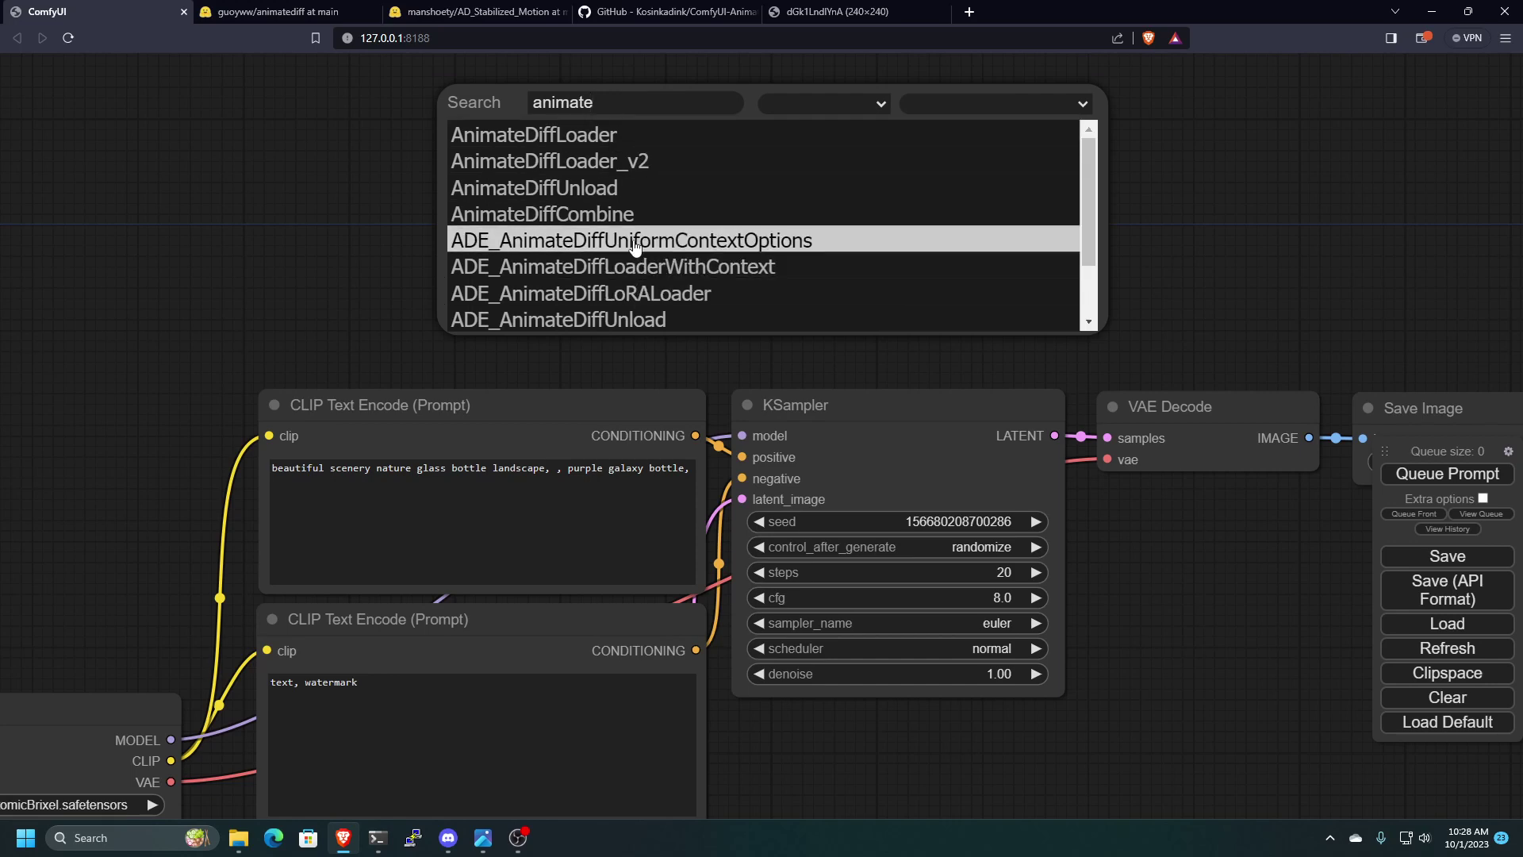
pyautogui.click(625, 268)
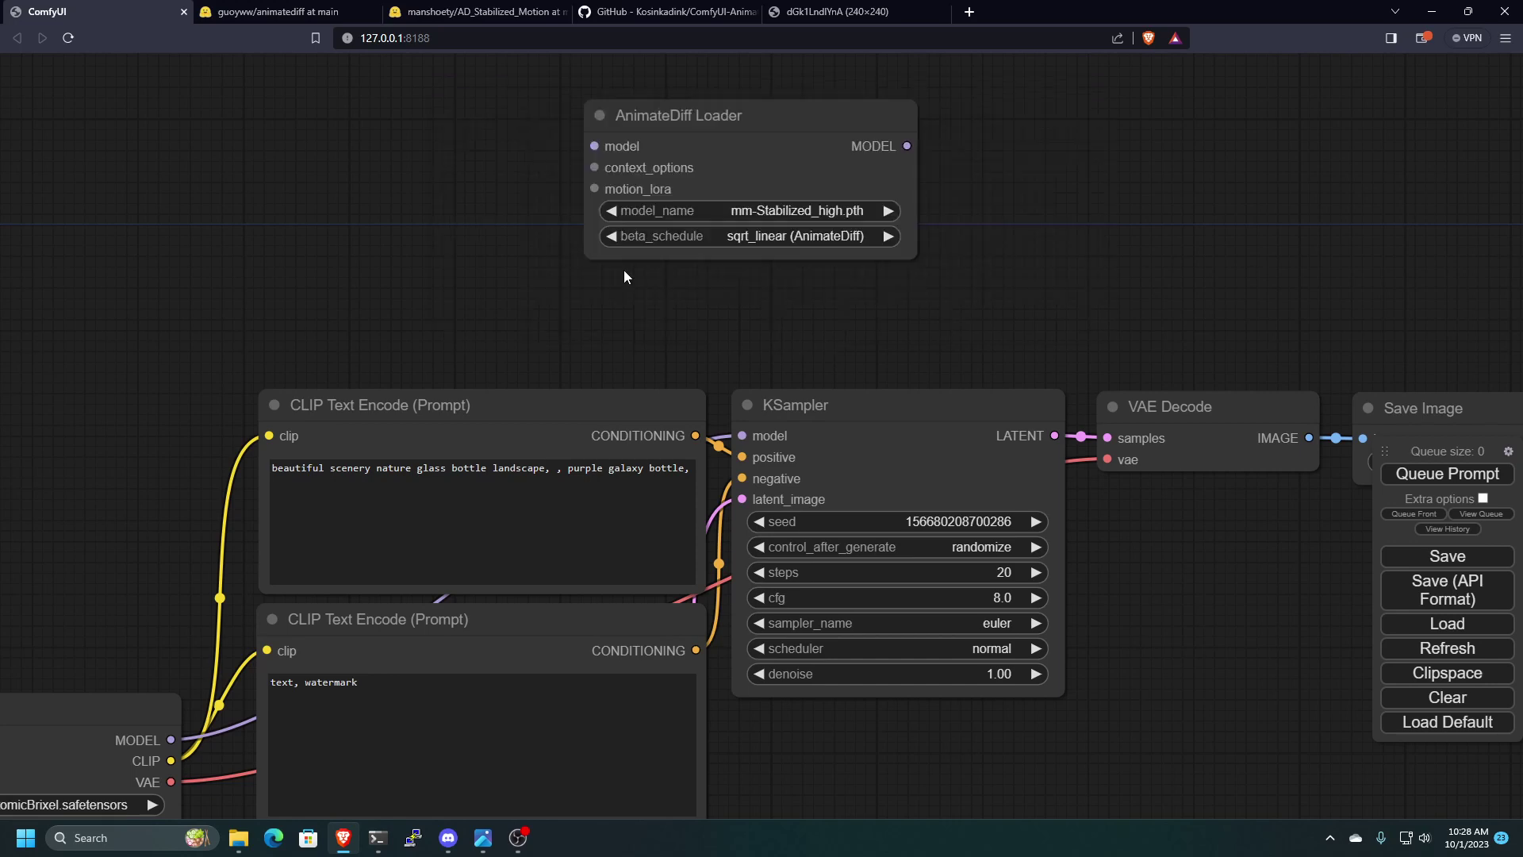
pyautogui.scroll(1, 712, 175)
pyautogui.moveTo(767, 114); pyautogui.dragTo(843, 121)
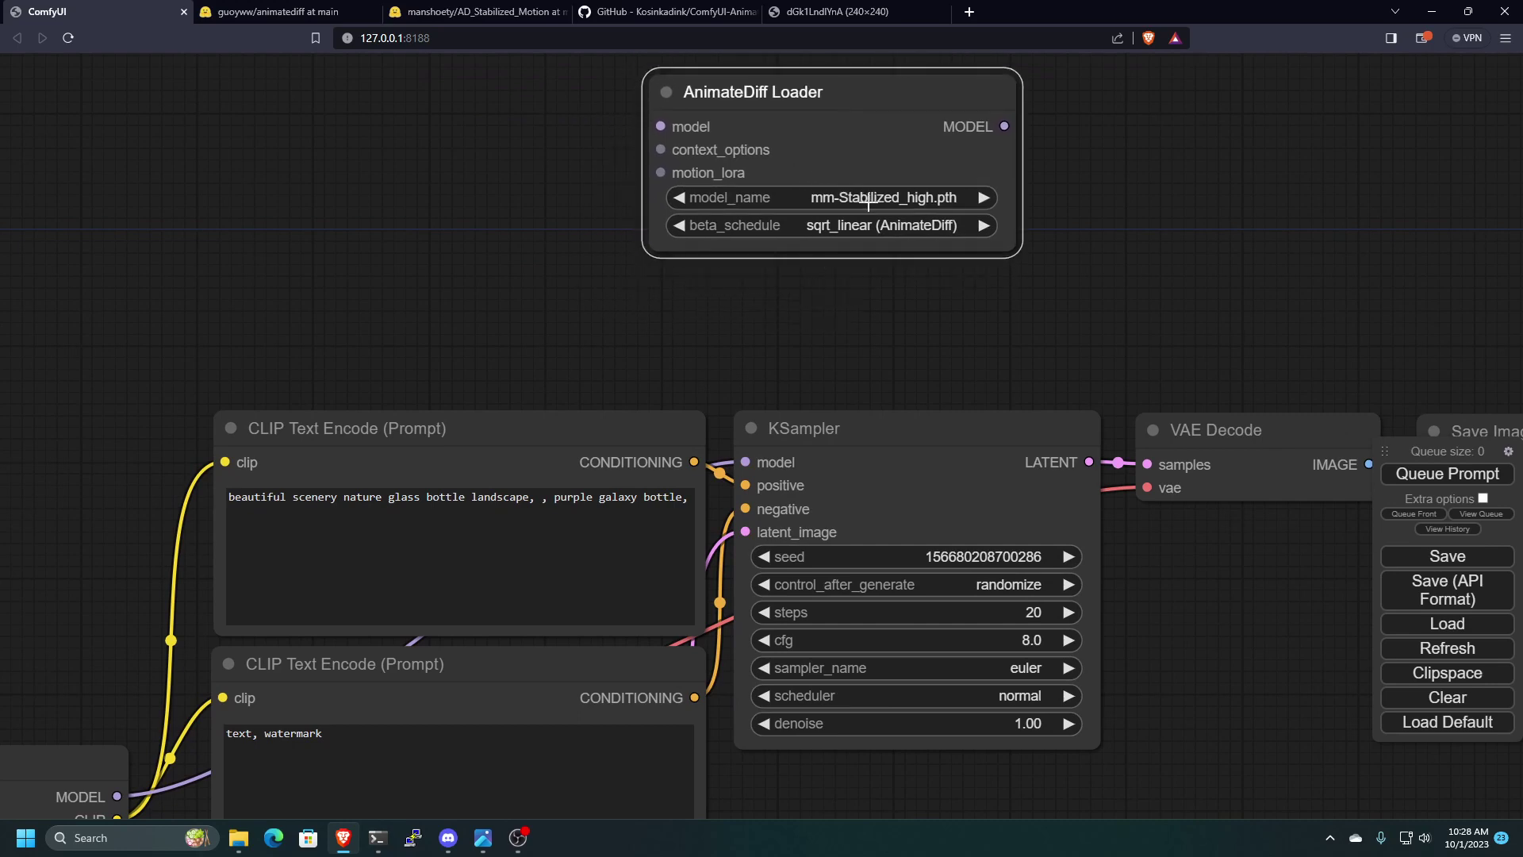
# - Route the Load Checkpoint model through the AnimateDiff Loader and connect the loader's model output to the KSampler's model input
pyautogui.scroll(-2, 870, 280)
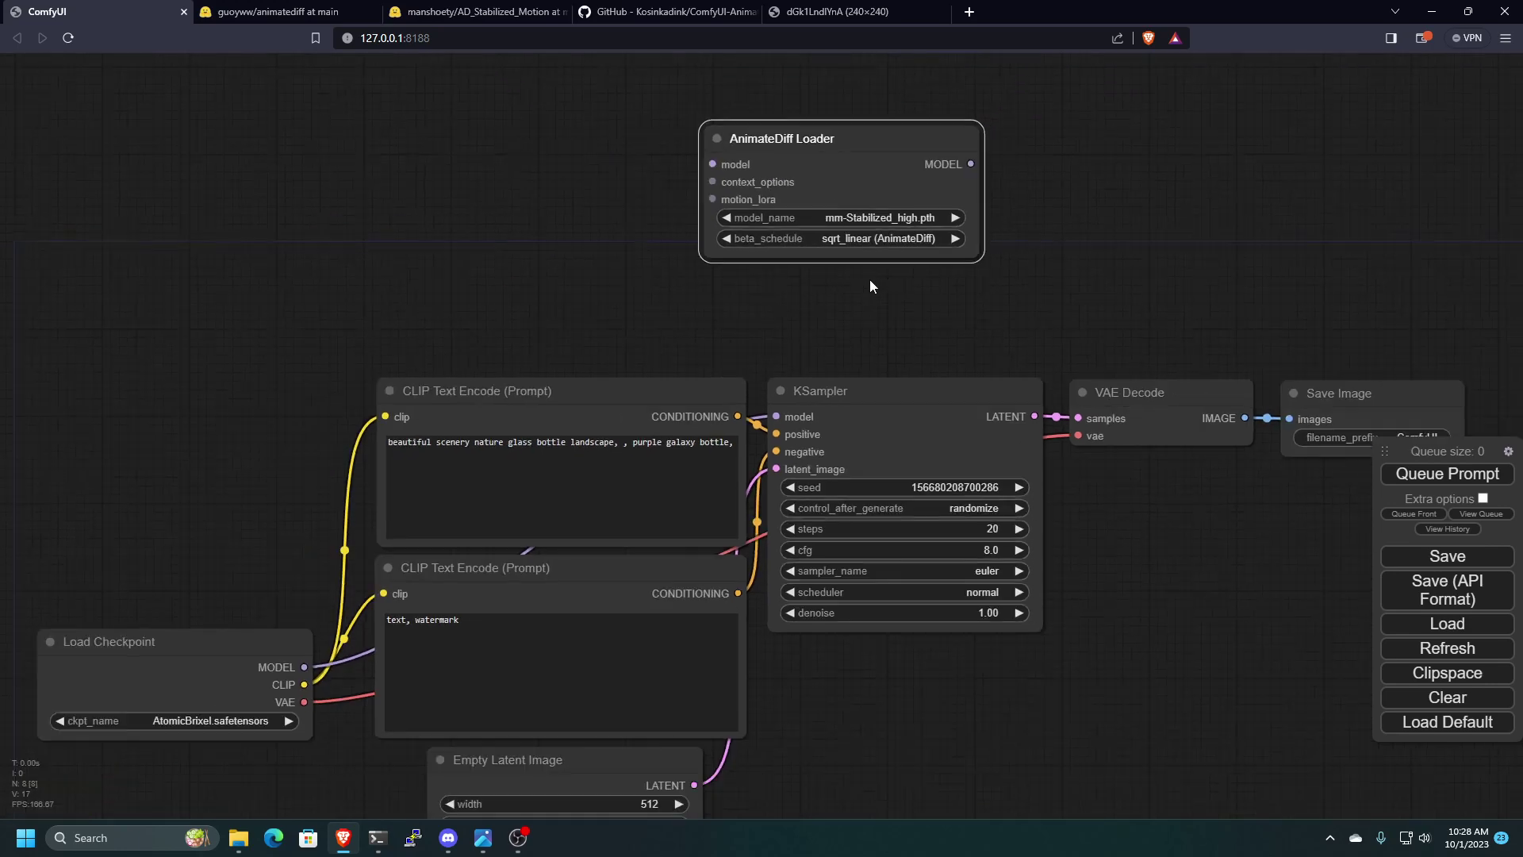
pyautogui.moveTo(870, 279); pyautogui.dragTo(702, 370)
pyautogui.scroll(-1, 728, 319)
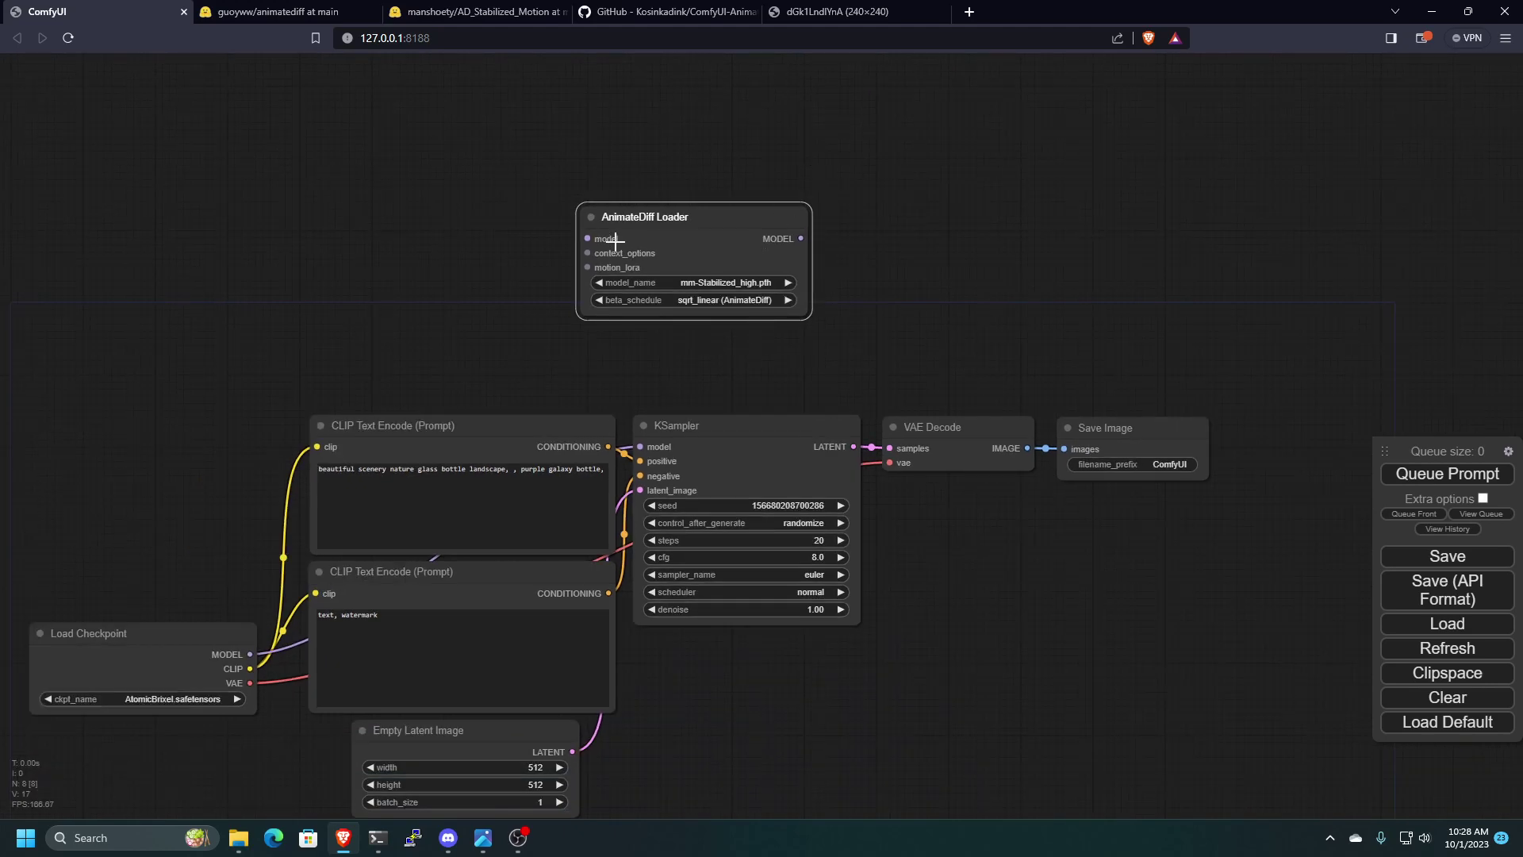
pyautogui.moveTo(425, 346); pyautogui.dragTo(507, 278)
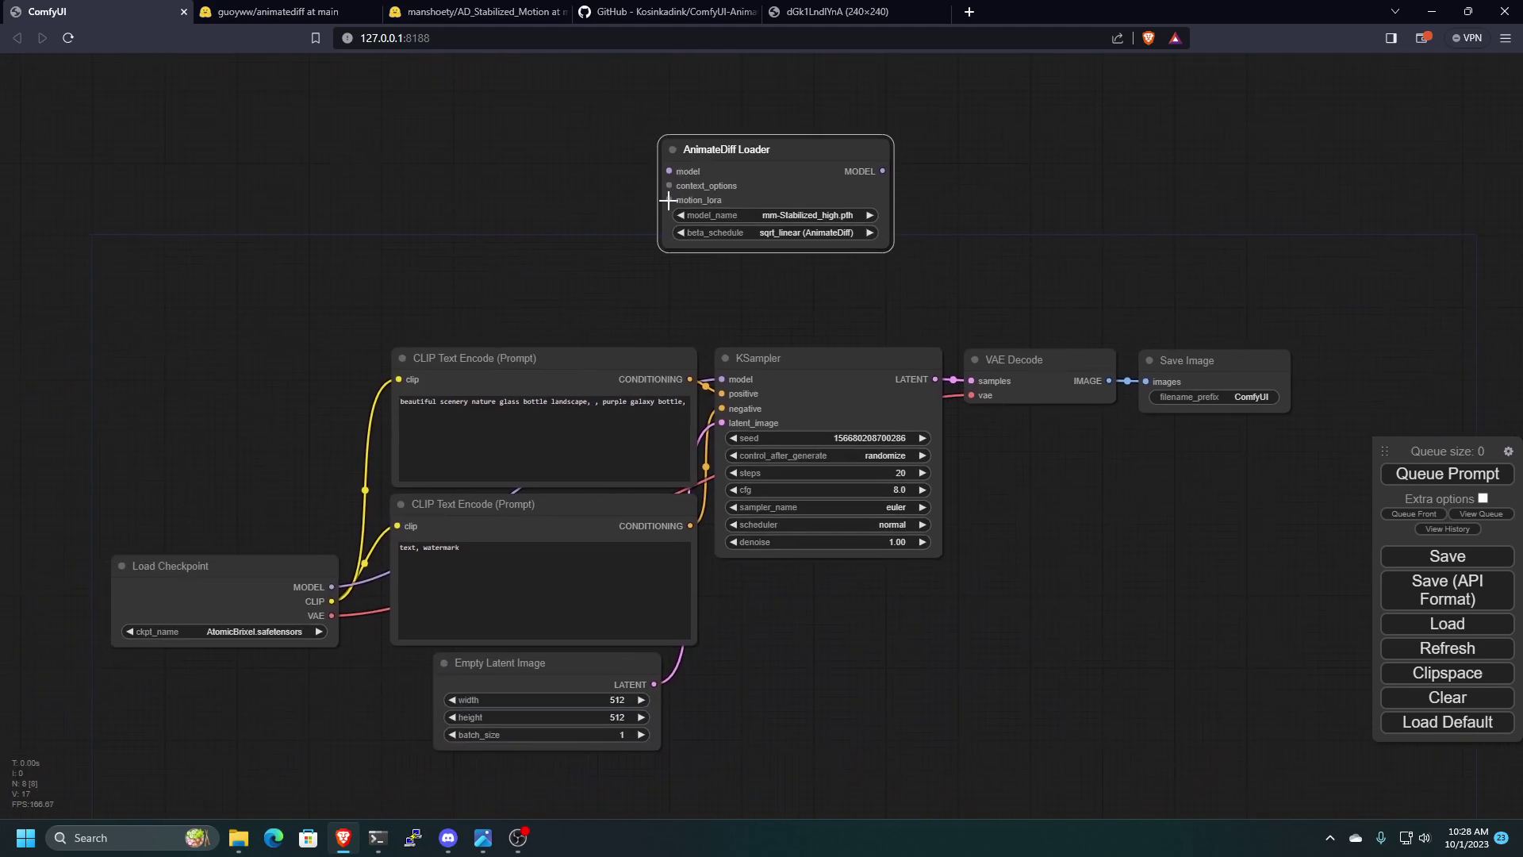
pyautogui.moveTo(668, 171); pyautogui.dragTo(332, 588)
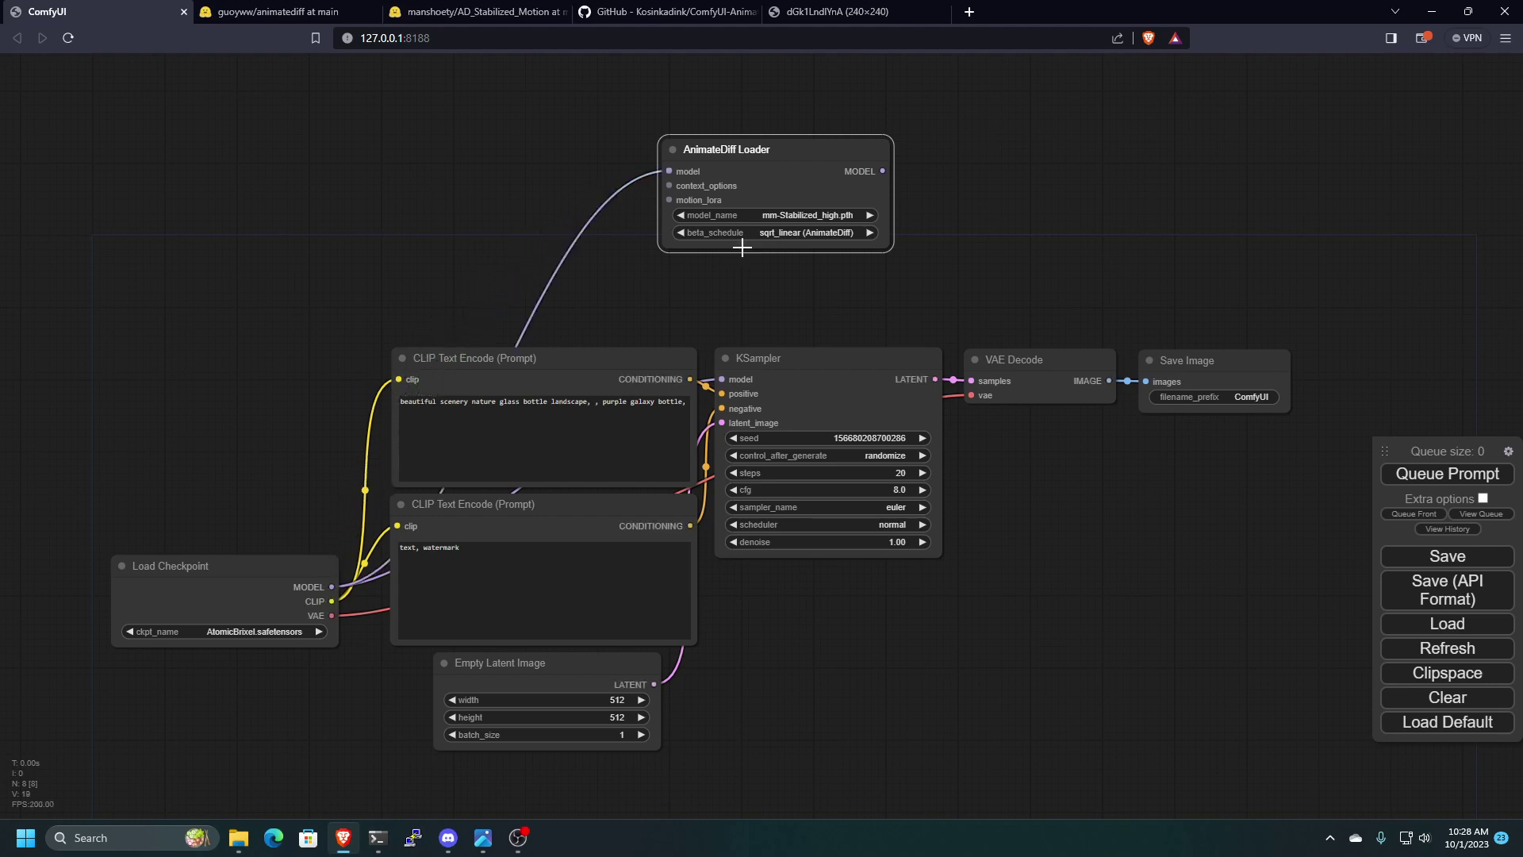
pyautogui.moveTo(882, 171); pyautogui.dragTo(722, 376)
pyautogui.moveTo(808, 193); pyautogui.dragTo(621, 145)
pyautogui.scroll(-2, 1064, 350)
pyautogui.scroll(1, 973, 468)
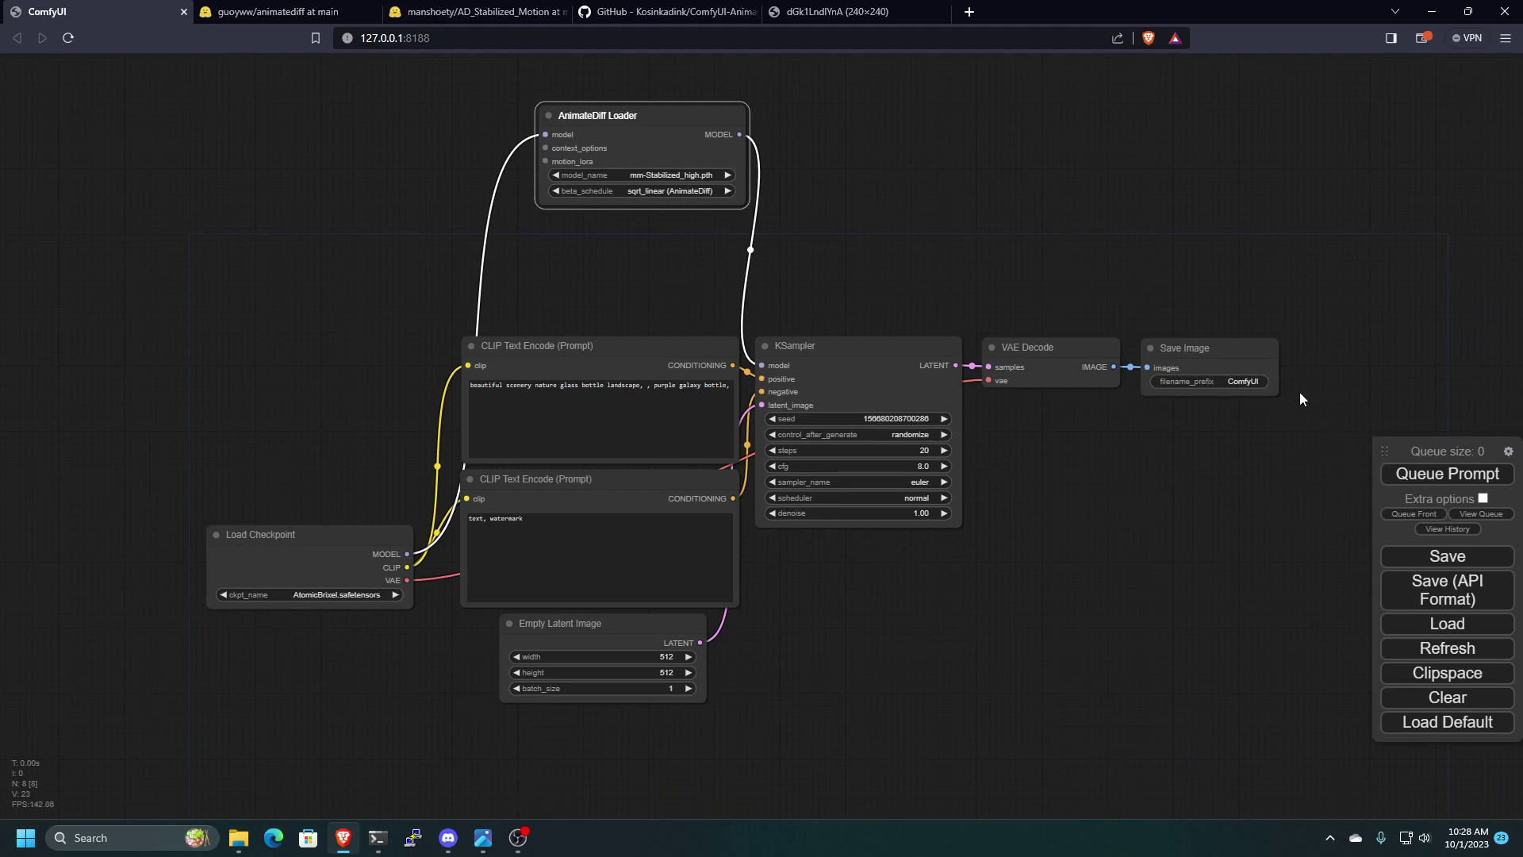
# - Run a test generation with the AnimateDiff Loader connected and inspect the picture in the Save Image node
pyautogui.click(1447, 474)
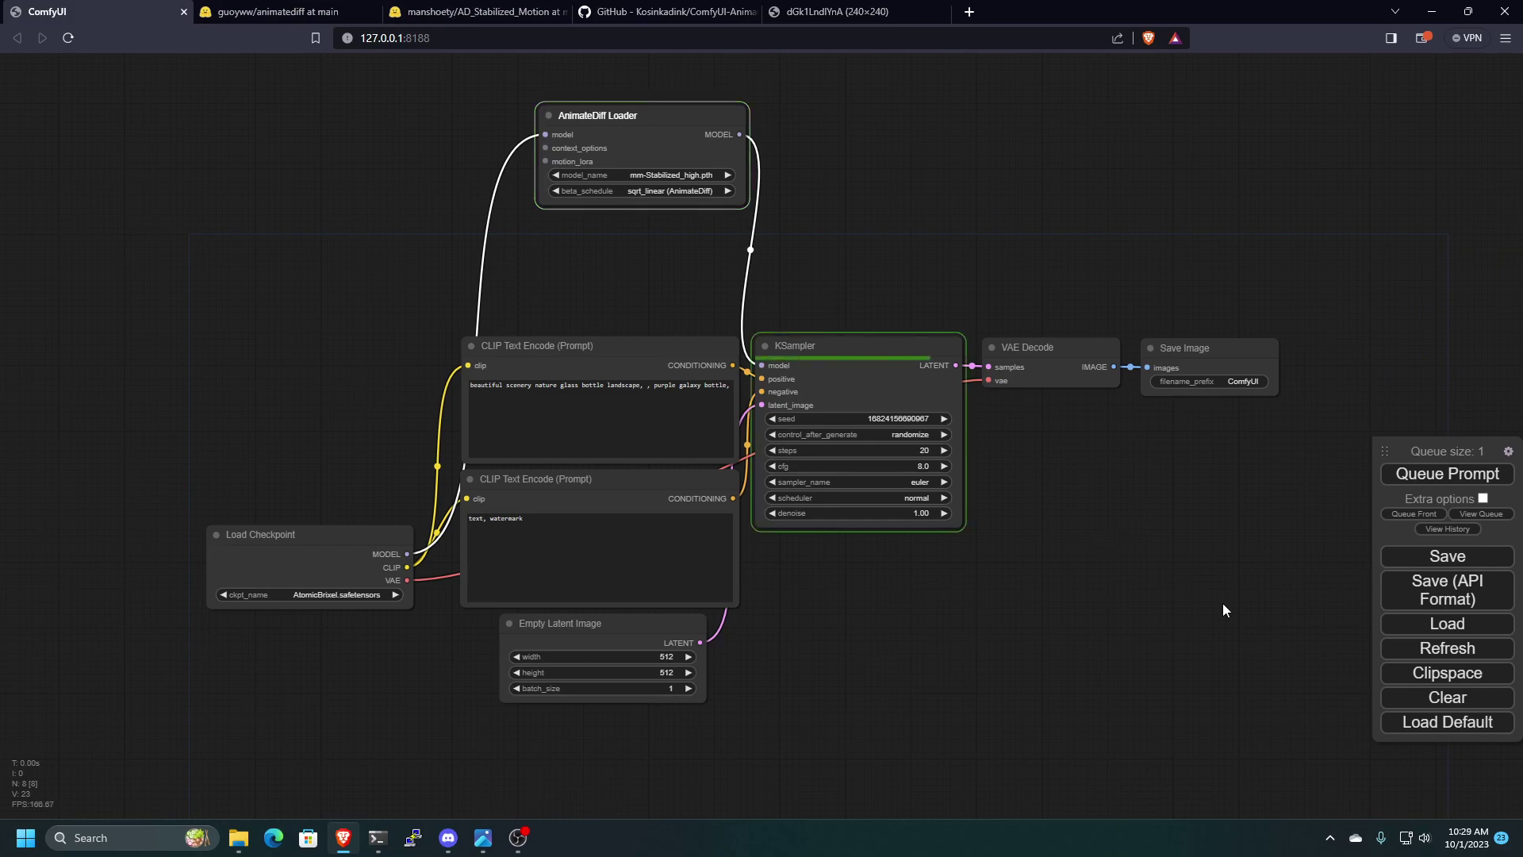
pyautogui.scroll(9, 1254, 477)
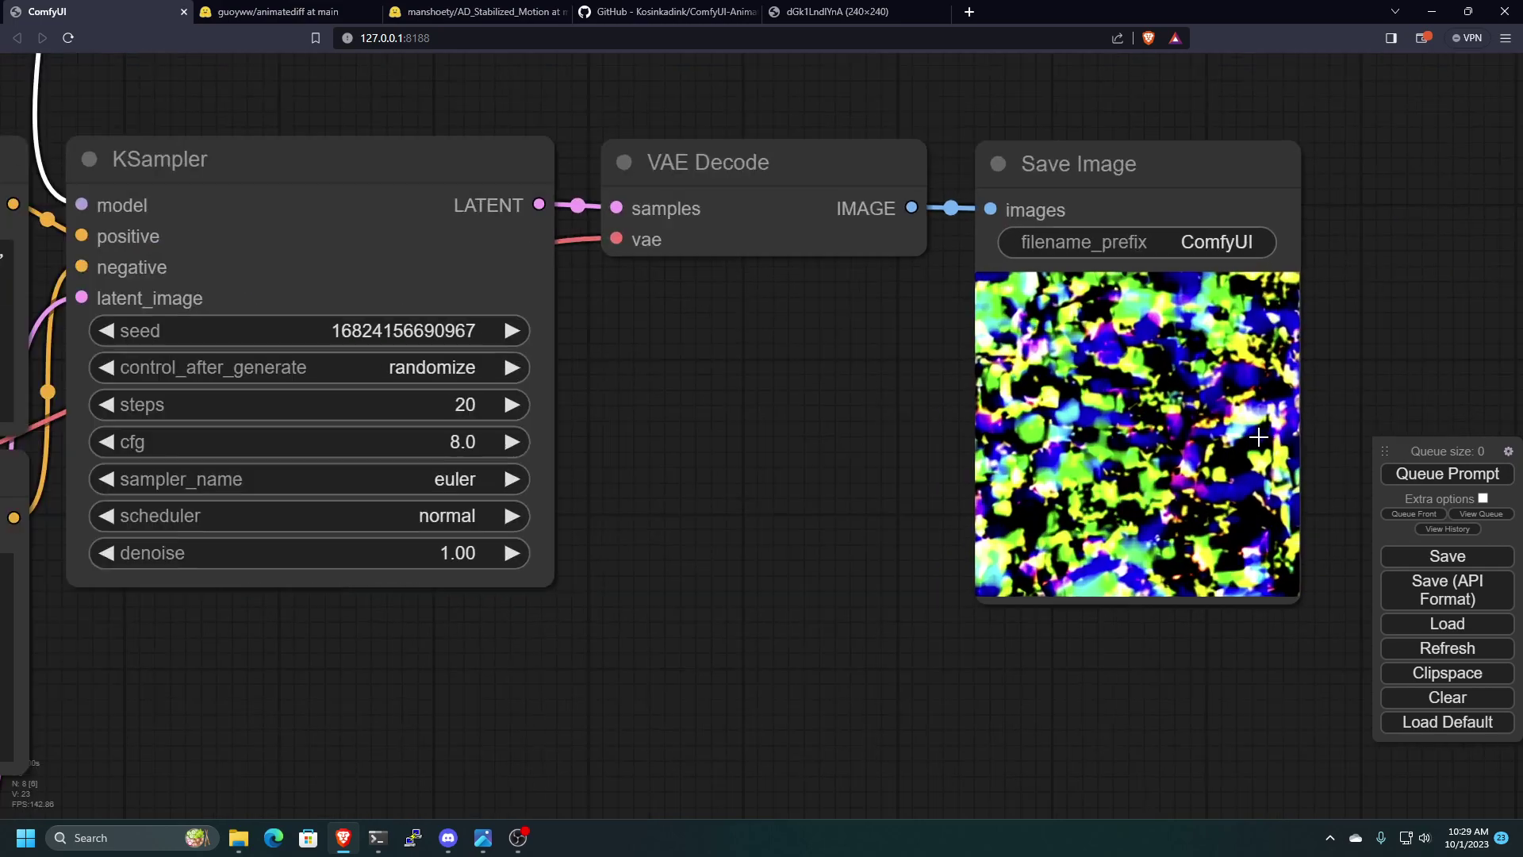
pyautogui.scroll(-9, 1258, 437)
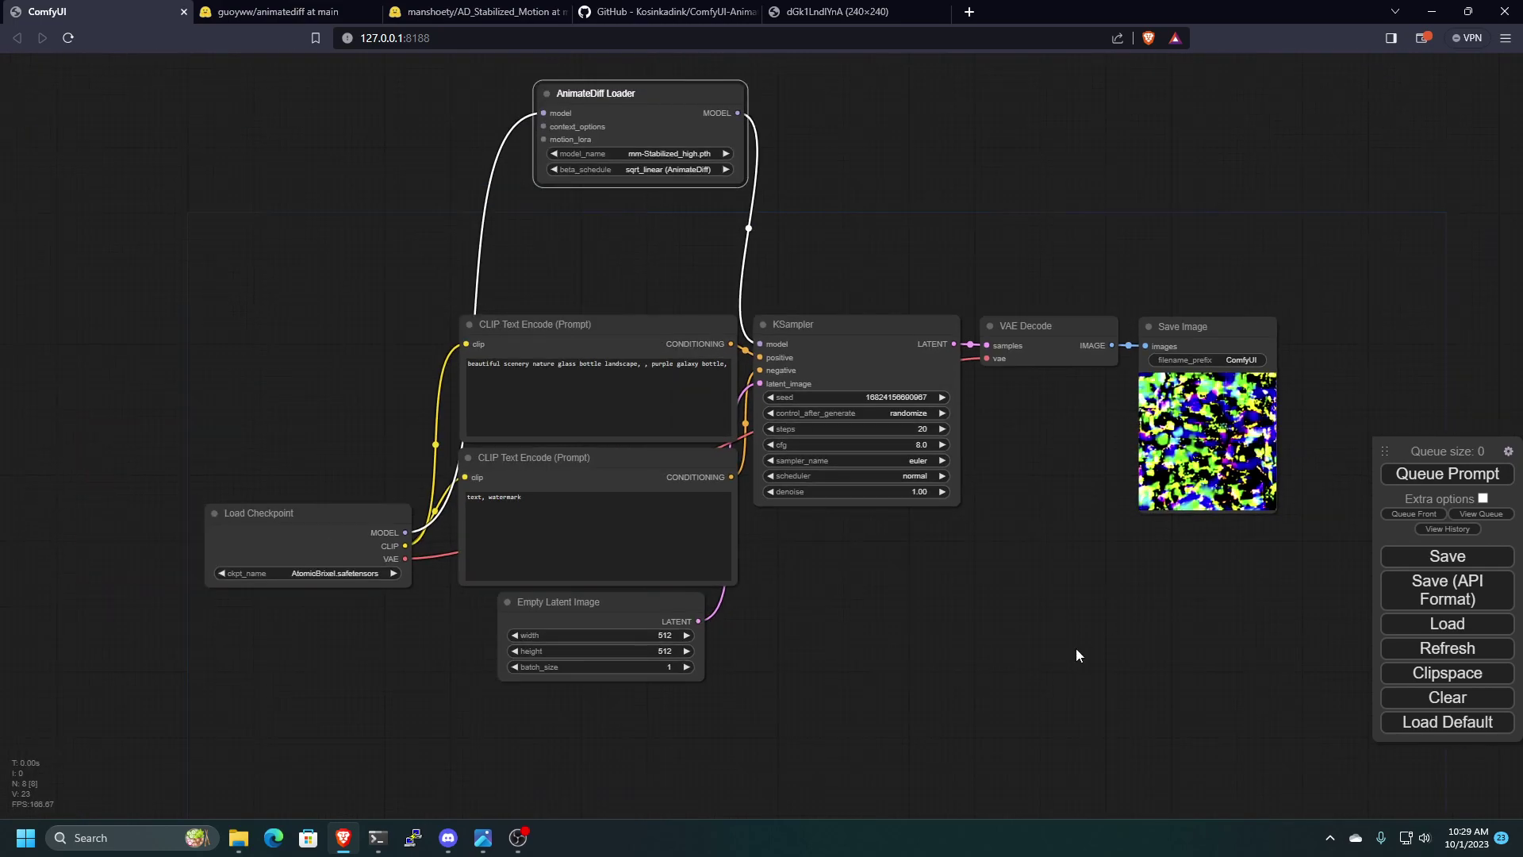
# - Set the Empty Latent Image batch size to 16 and queue the prompt again
pyautogui.moveTo(1075, 649); pyautogui.dragTo(914, 712)
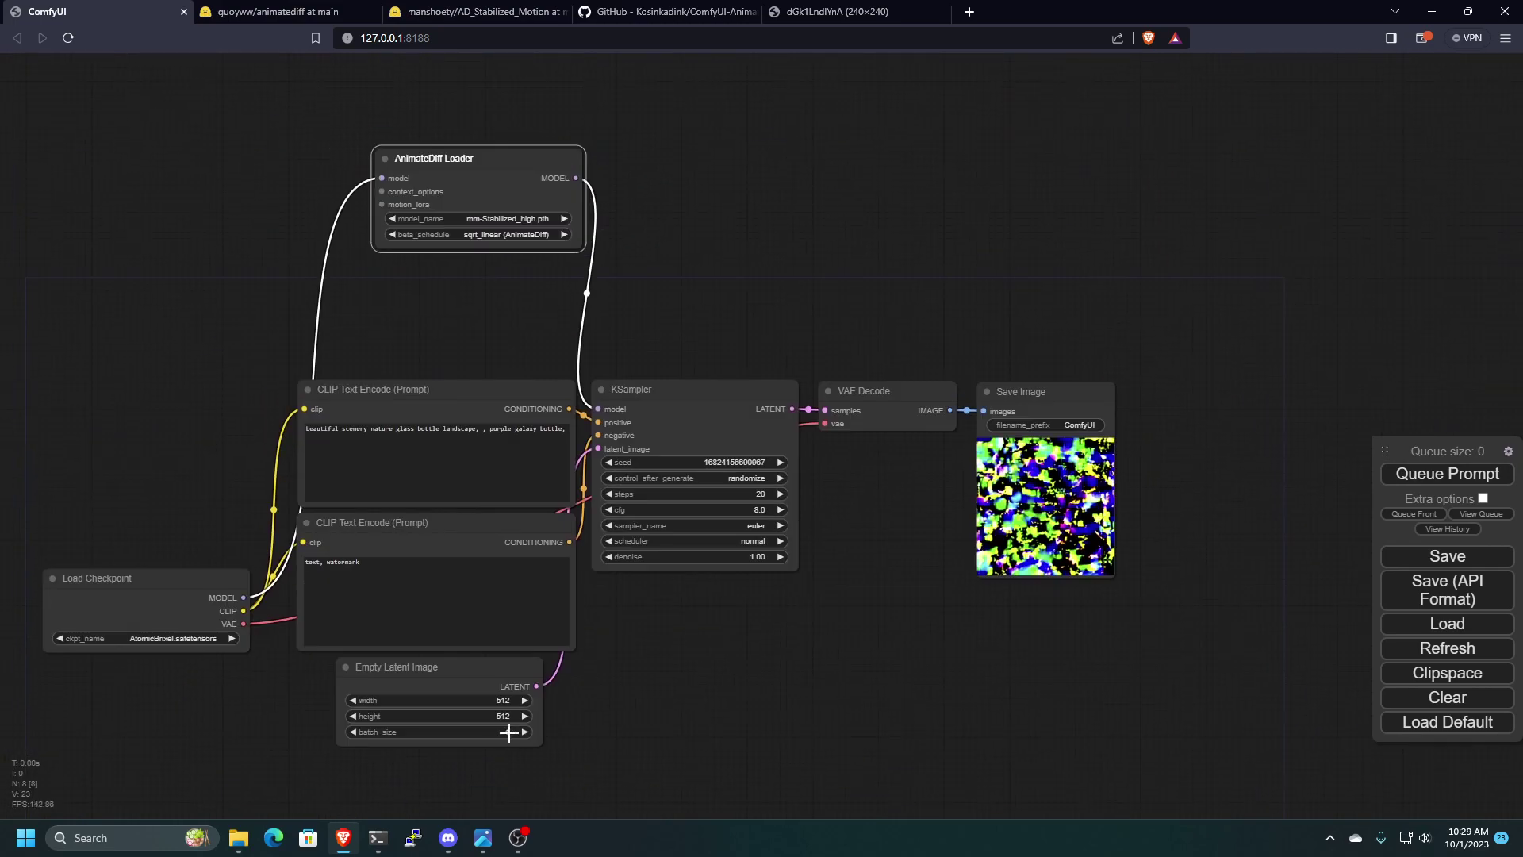
pyautogui.scroll(4, 842, 698)
pyautogui.moveTo(675, 783); pyautogui.dragTo(873, 669)
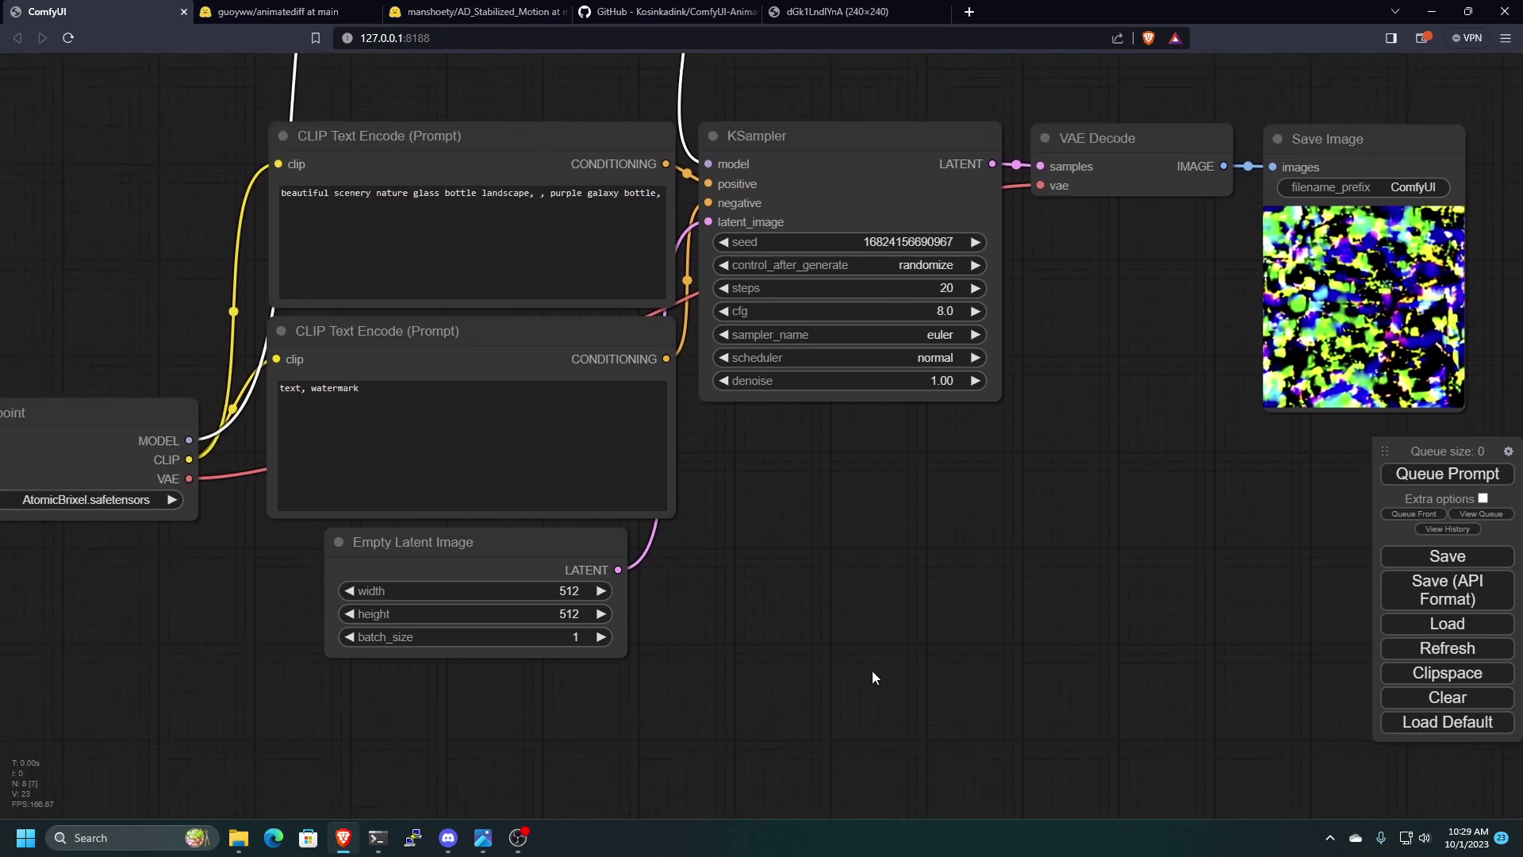
pyautogui.click(573, 637)
pyautogui.write('16')
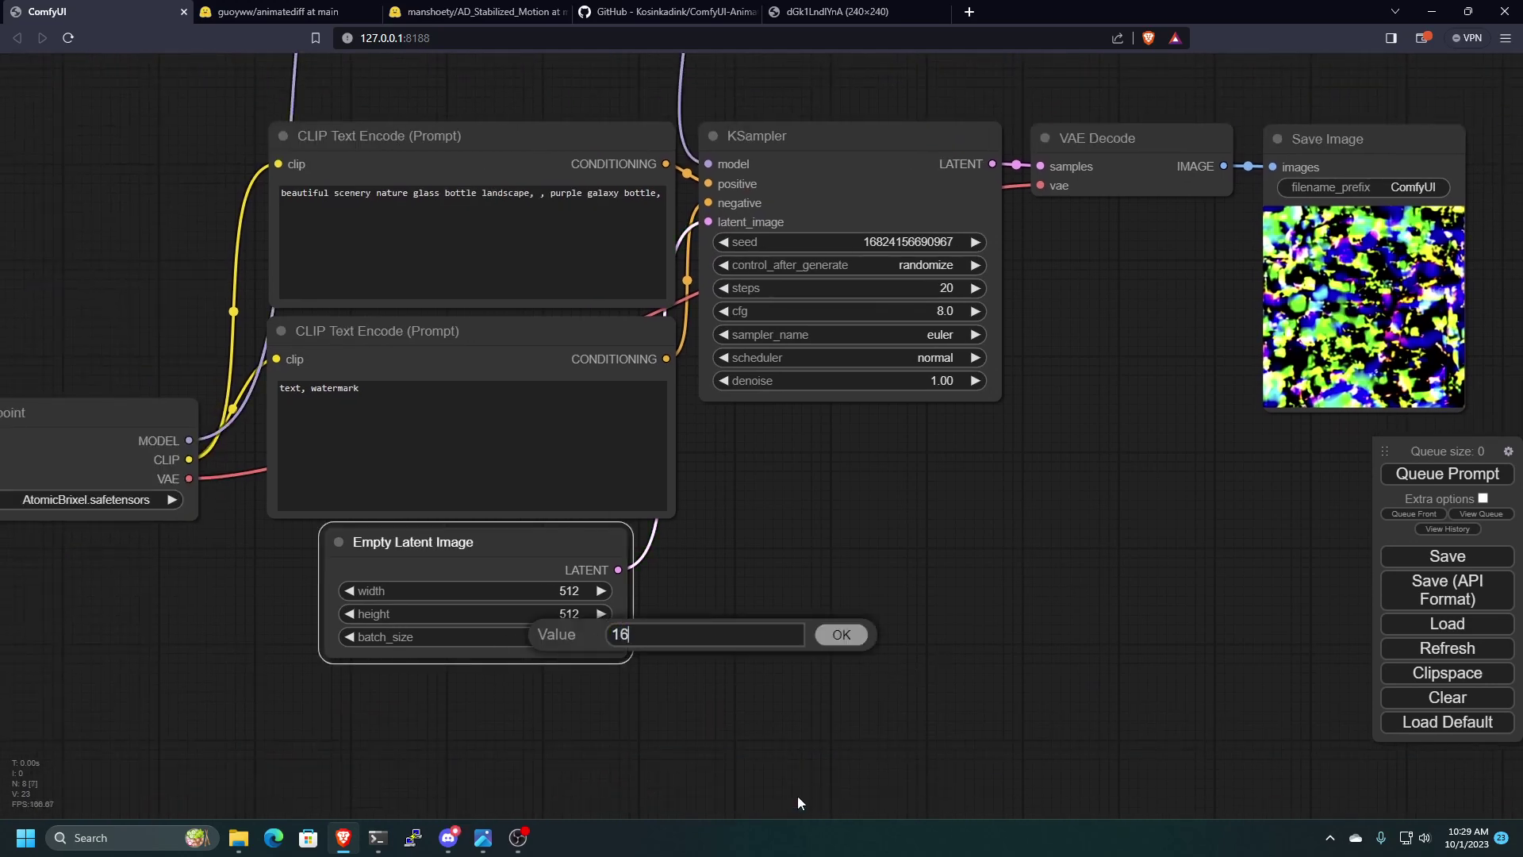
pyautogui.click(842, 635)
pyautogui.scroll(-7, 880, 626)
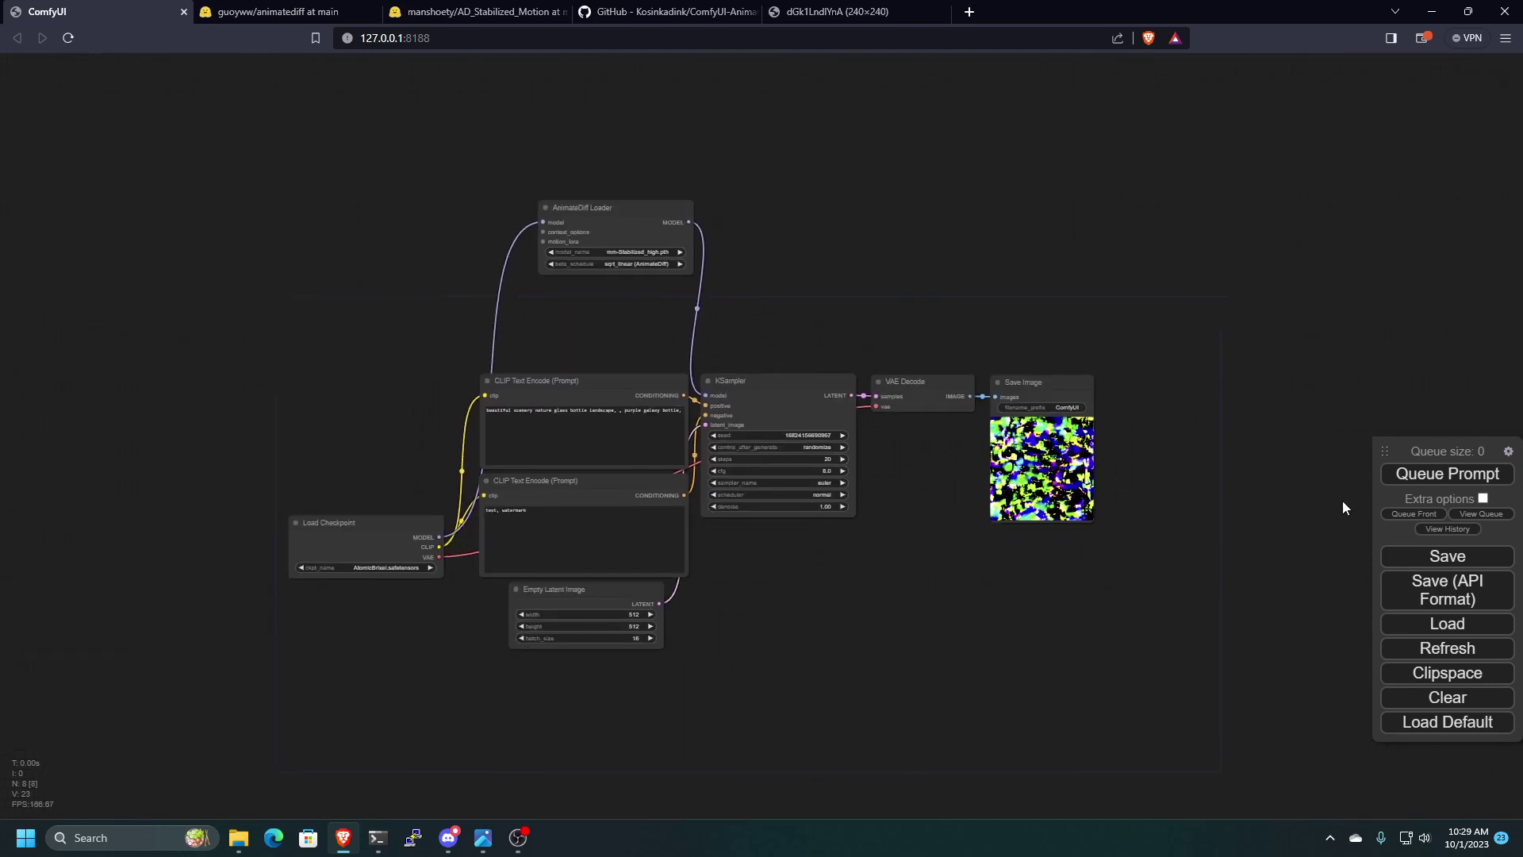
pyautogui.click(1402, 476)
# - Examine the generated bottle frames one by one and as a grid in the Save Image node
pyautogui.scroll(5, 1126, 499)
pyautogui.scroll(5, 1097, 496)
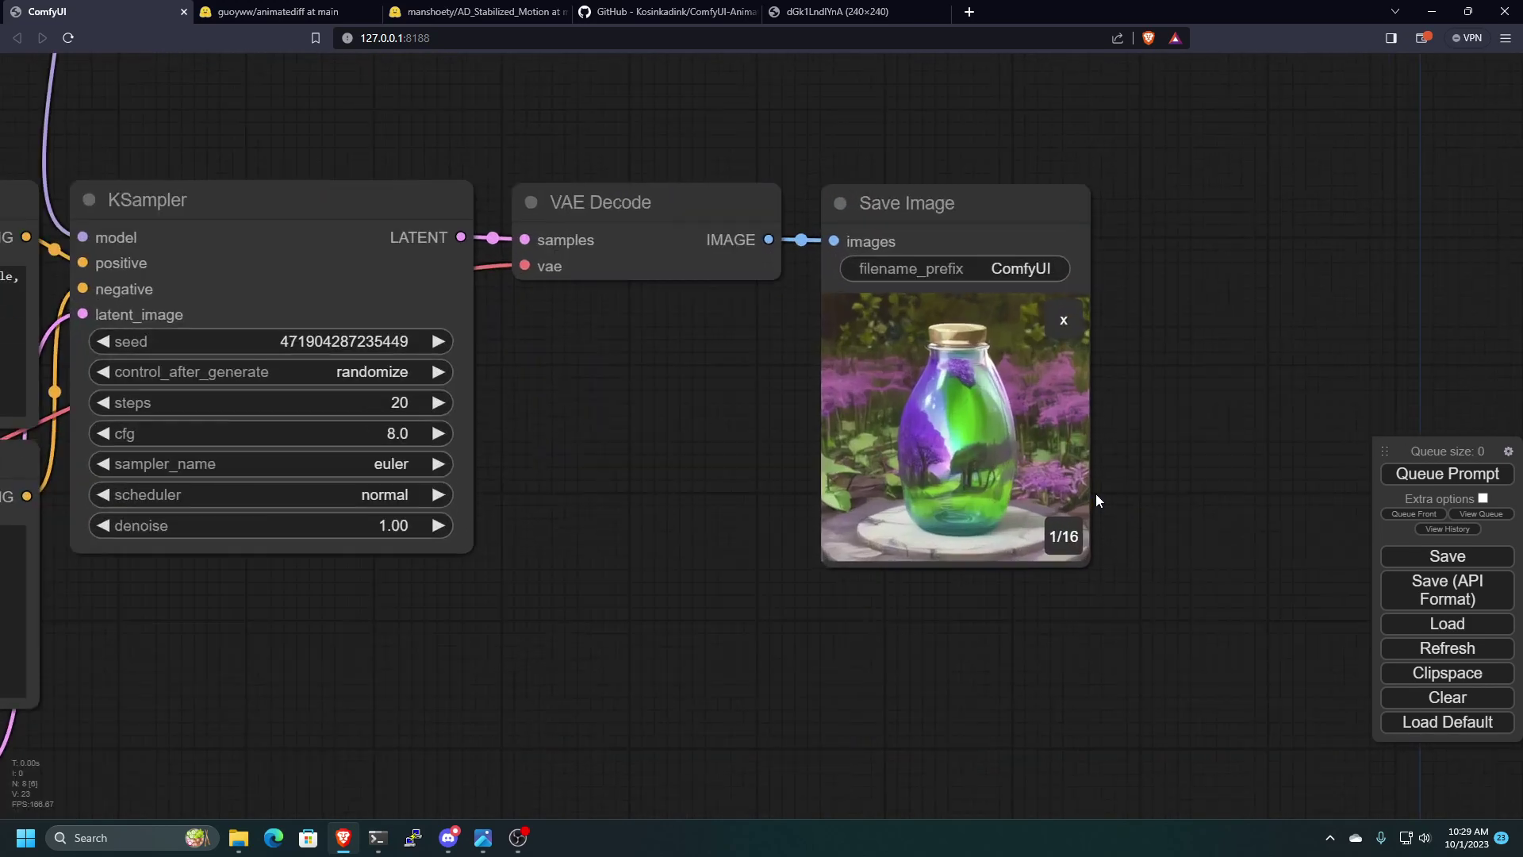
pyautogui.click(940, 391)
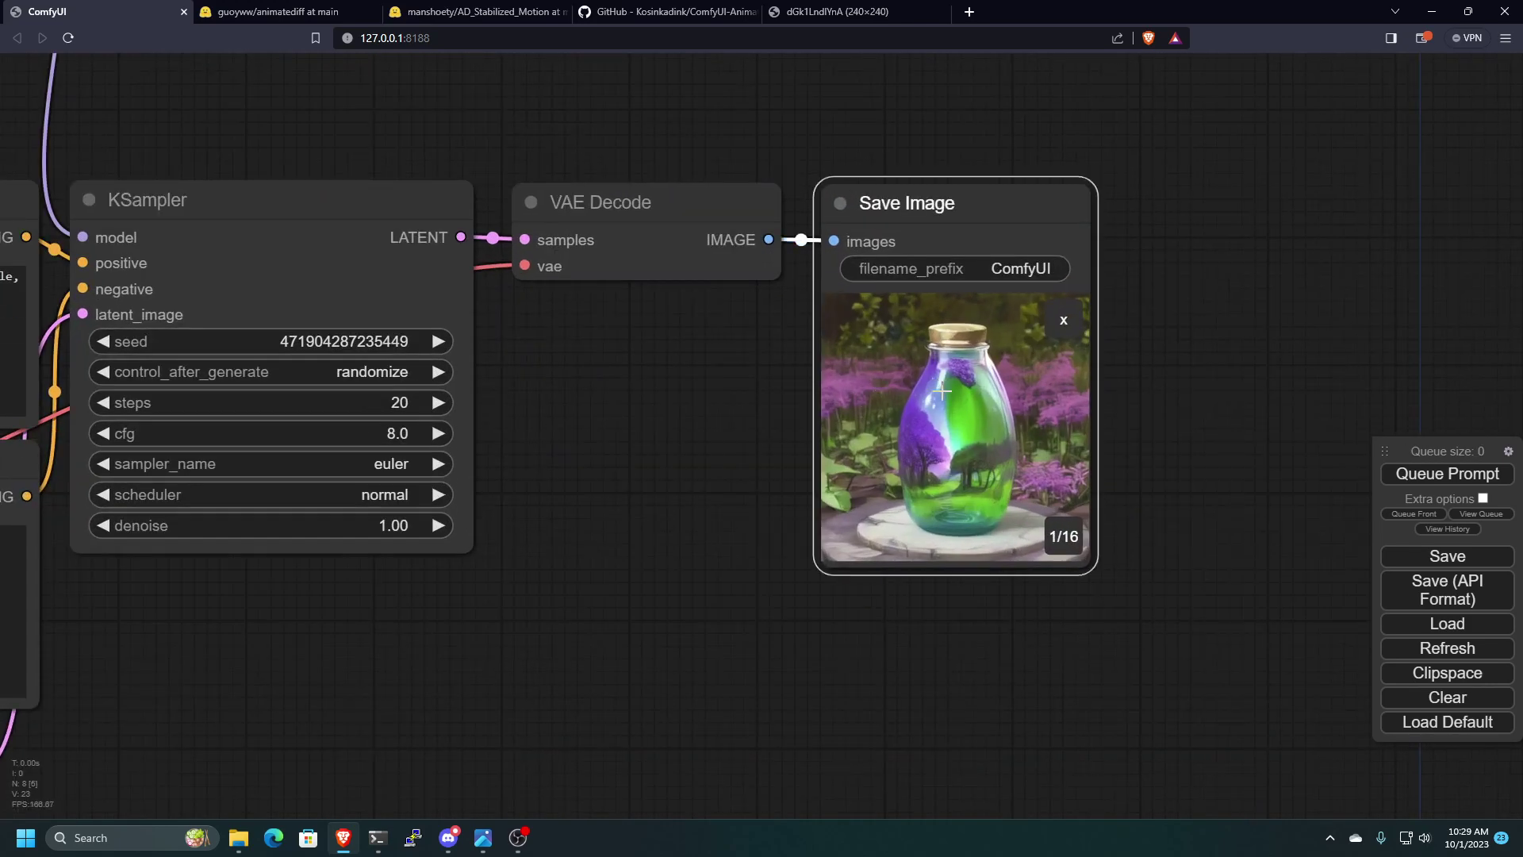
pyautogui.press('Right')
pyautogui.press('Right')
pyautogui.press('Right')
pyautogui.press('Right')
pyautogui.press('Right')
pyautogui.press('Right')
pyautogui.press('Right')
pyautogui.press('Right')
pyautogui.press('Right')
pyautogui.press('Right')
pyautogui.press('Right')
pyautogui.press('Right')
pyautogui.press('Right')
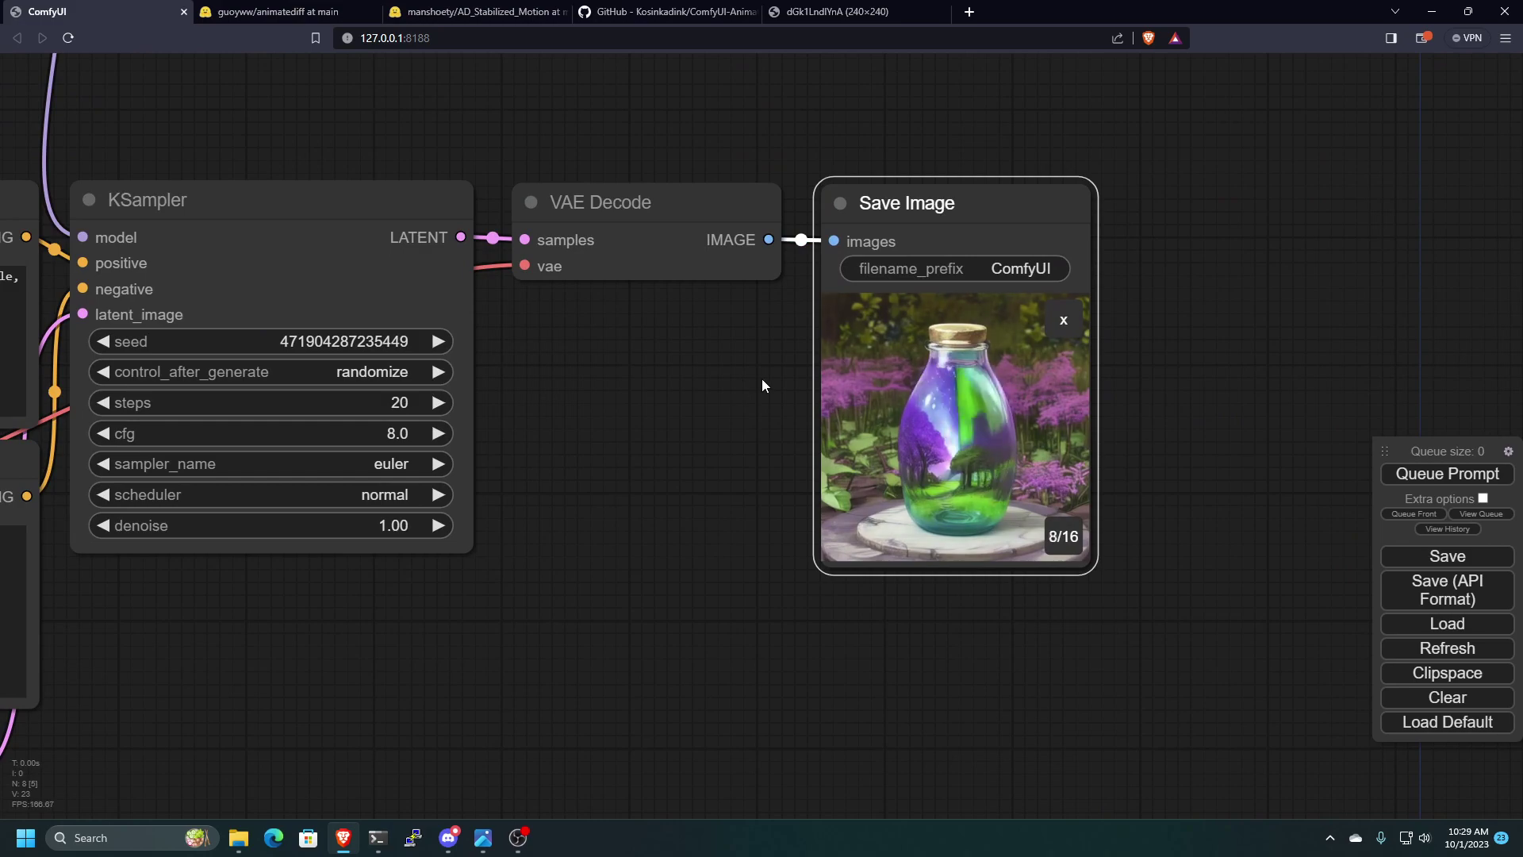
pyautogui.press('Escape')
pyautogui.scroll(5, 958, 503)
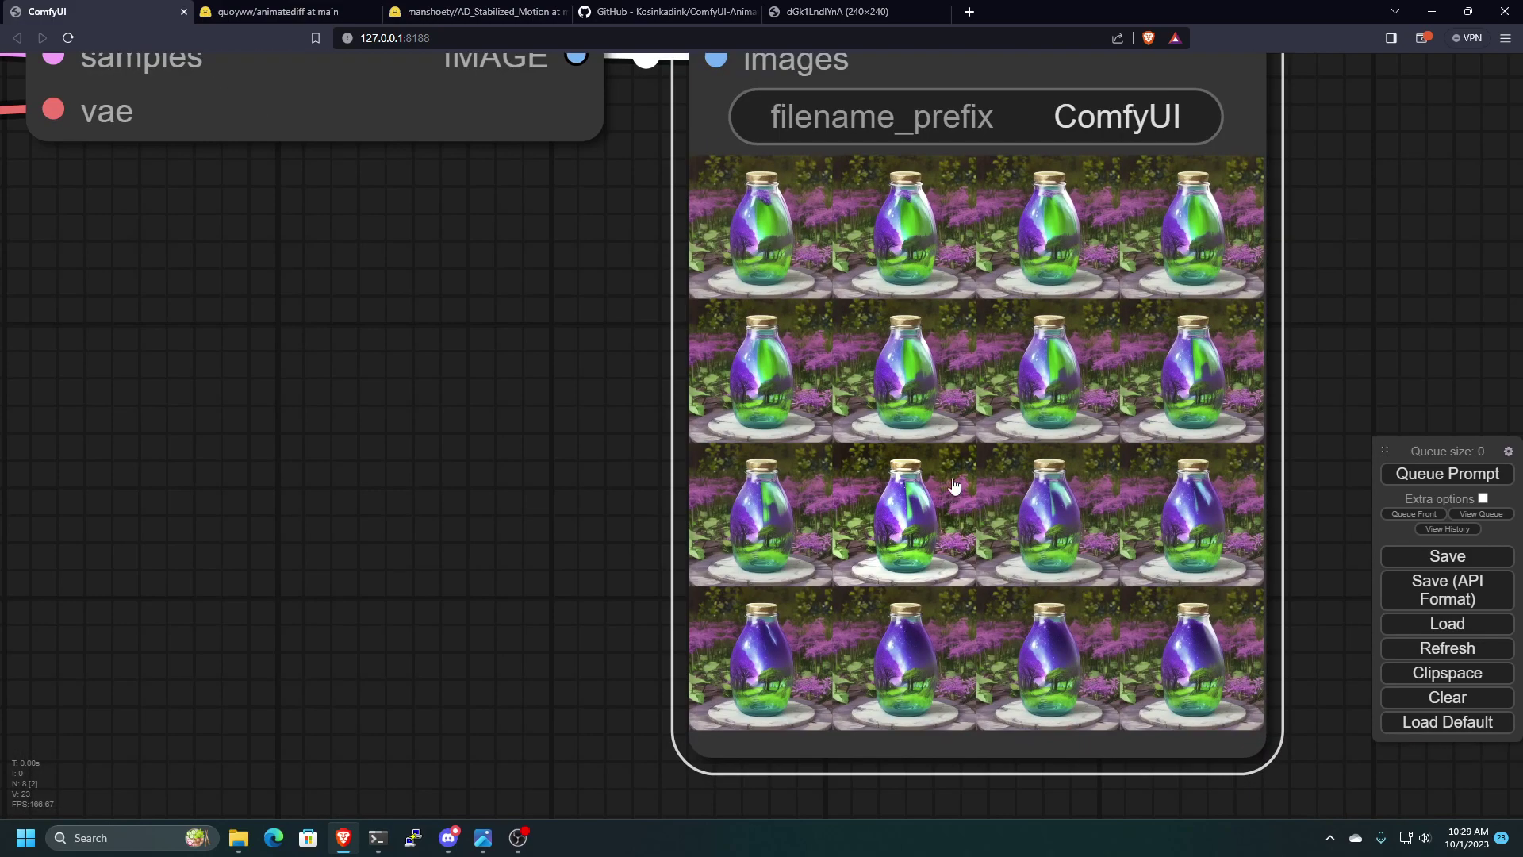
pyautogui.click(850, 428)
pyautogui.press('Right')
pyautogui.press('Right')
pyautogui.press('Right')
pyautogui.press('Right')
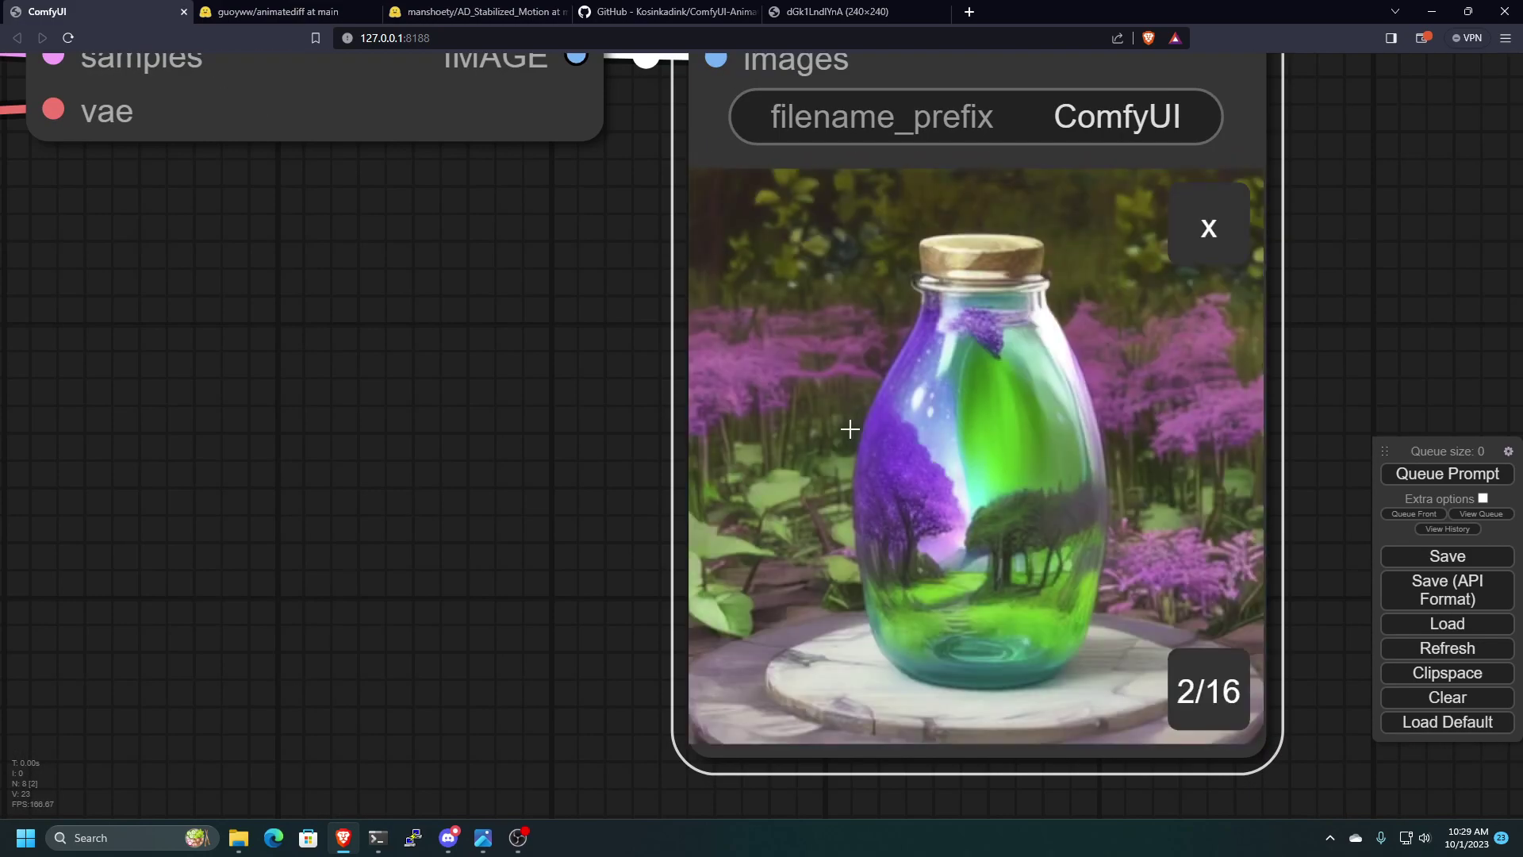
pyautogui.press('Left')
pyautogui.press('Left')
pyautogui.press('Left')
pyautogui.scroll(-10, 603, 568)
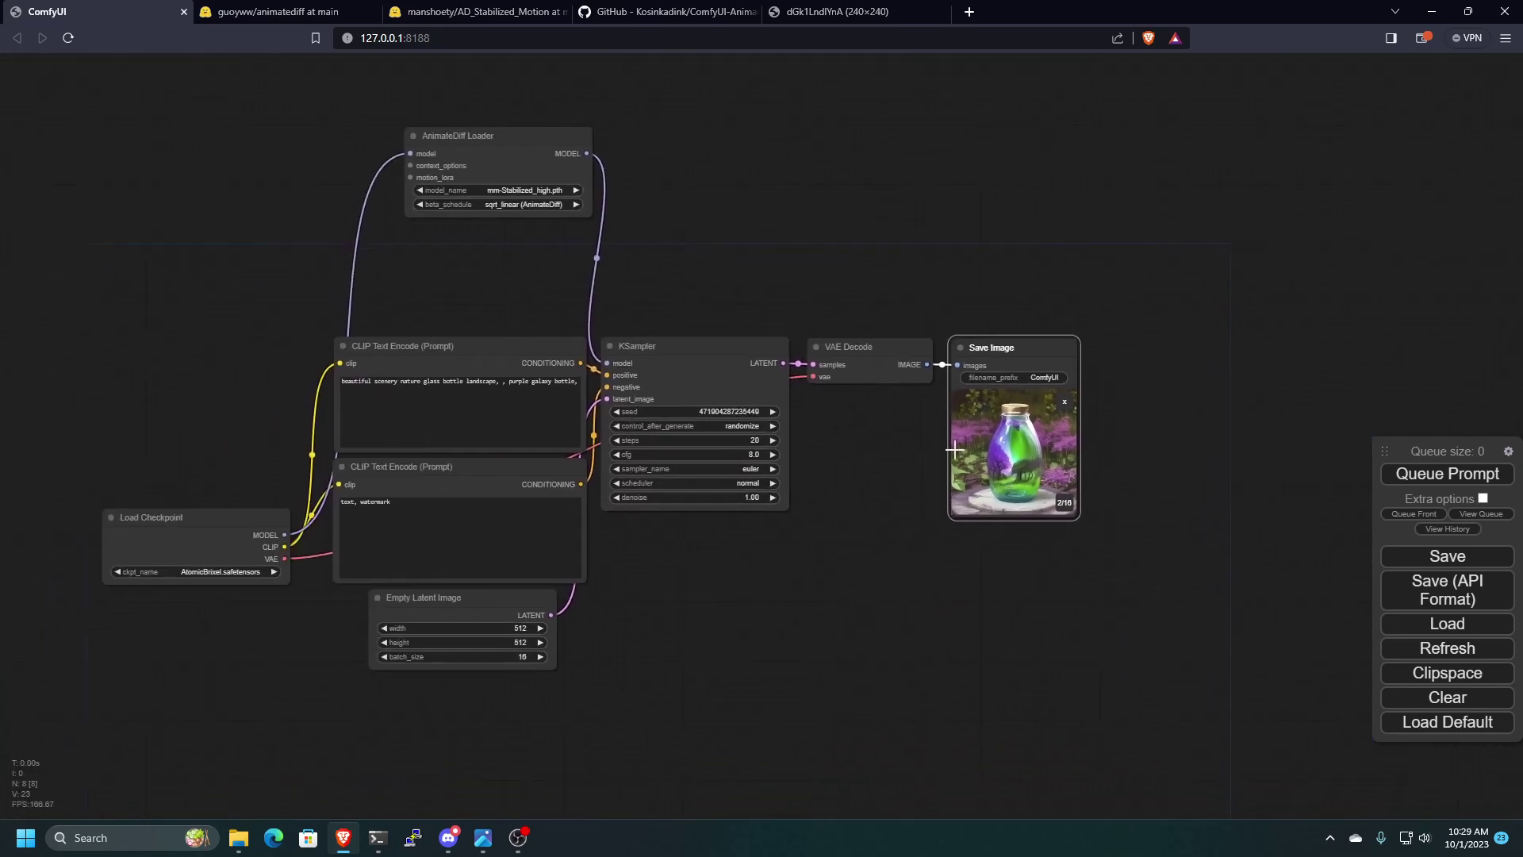
# - Replace the Save Image node with an ADE_AnimateDiffCombine node fed by the VAE Decode image output, with a frame rate of 4
pyautogui.moveTo(1003, 347); pyautogui.dragTo(1004, 349)
pyautogui.press('Delete')
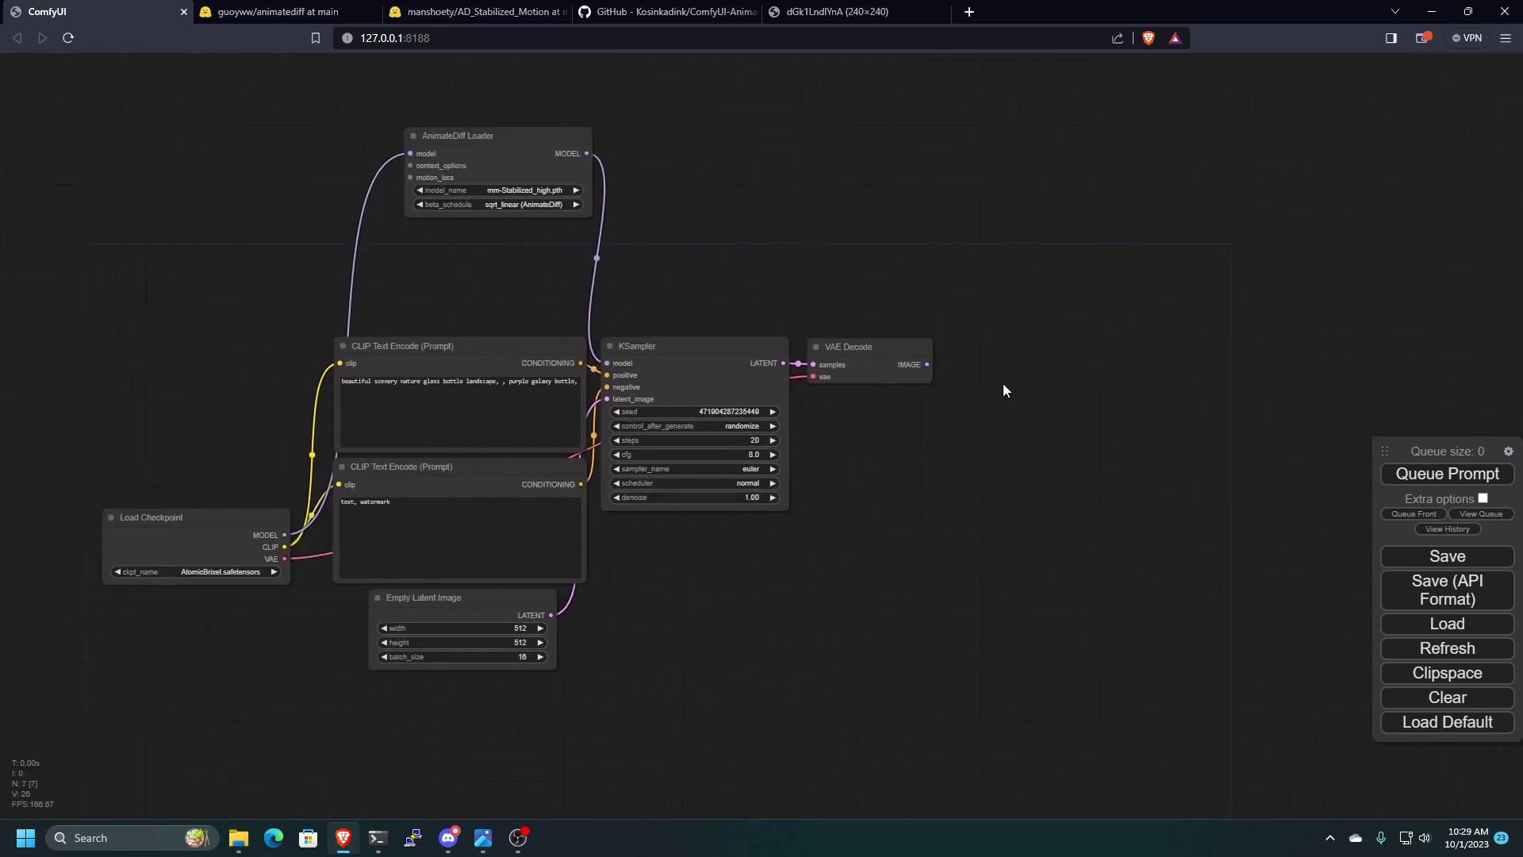
pyautogui.doubleClick(1022, 327)
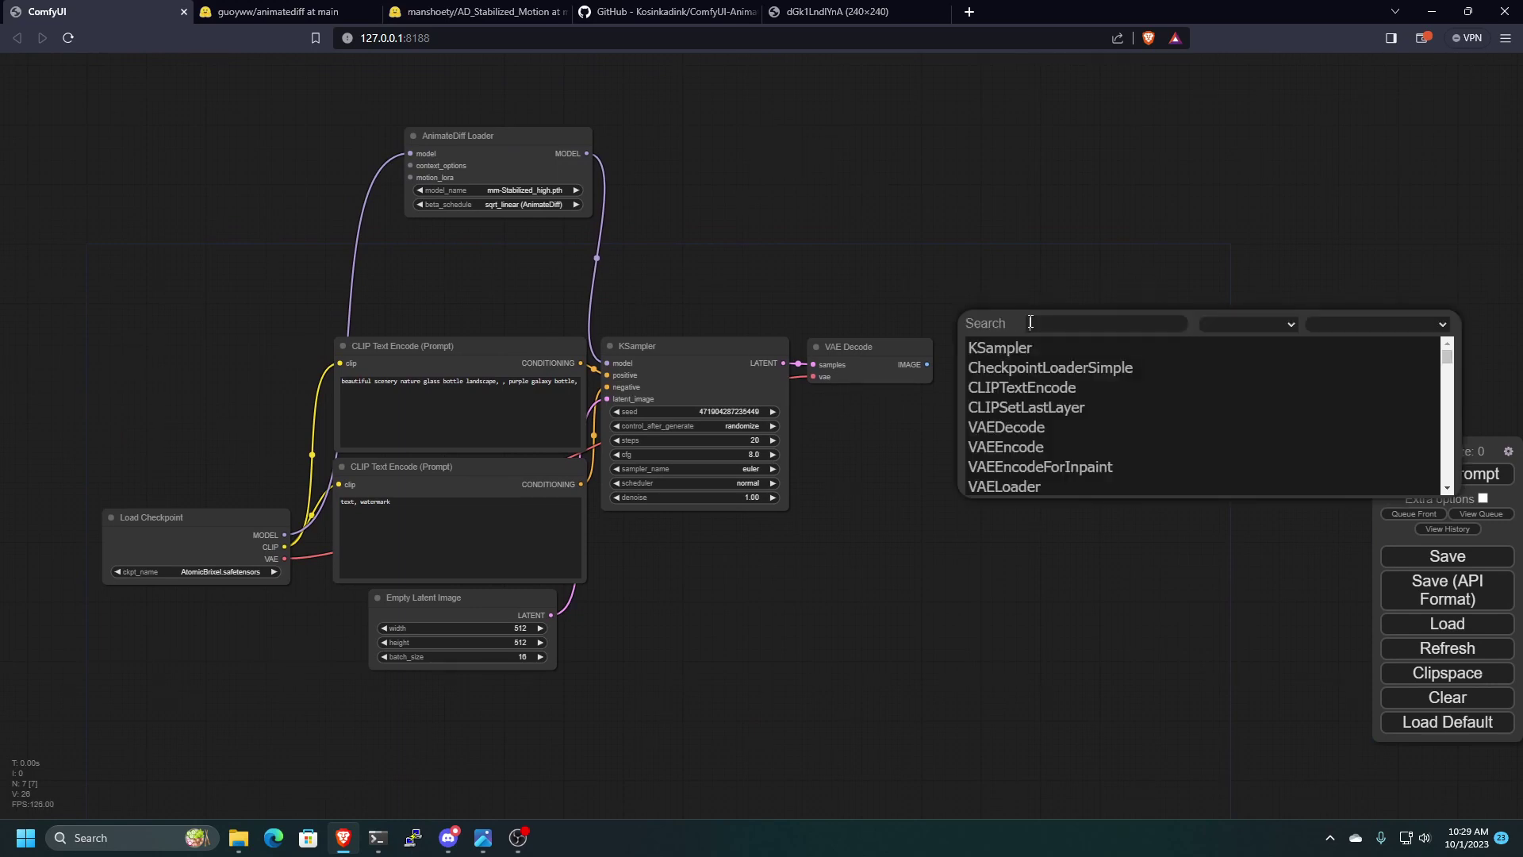
pyautogui.write('animate')
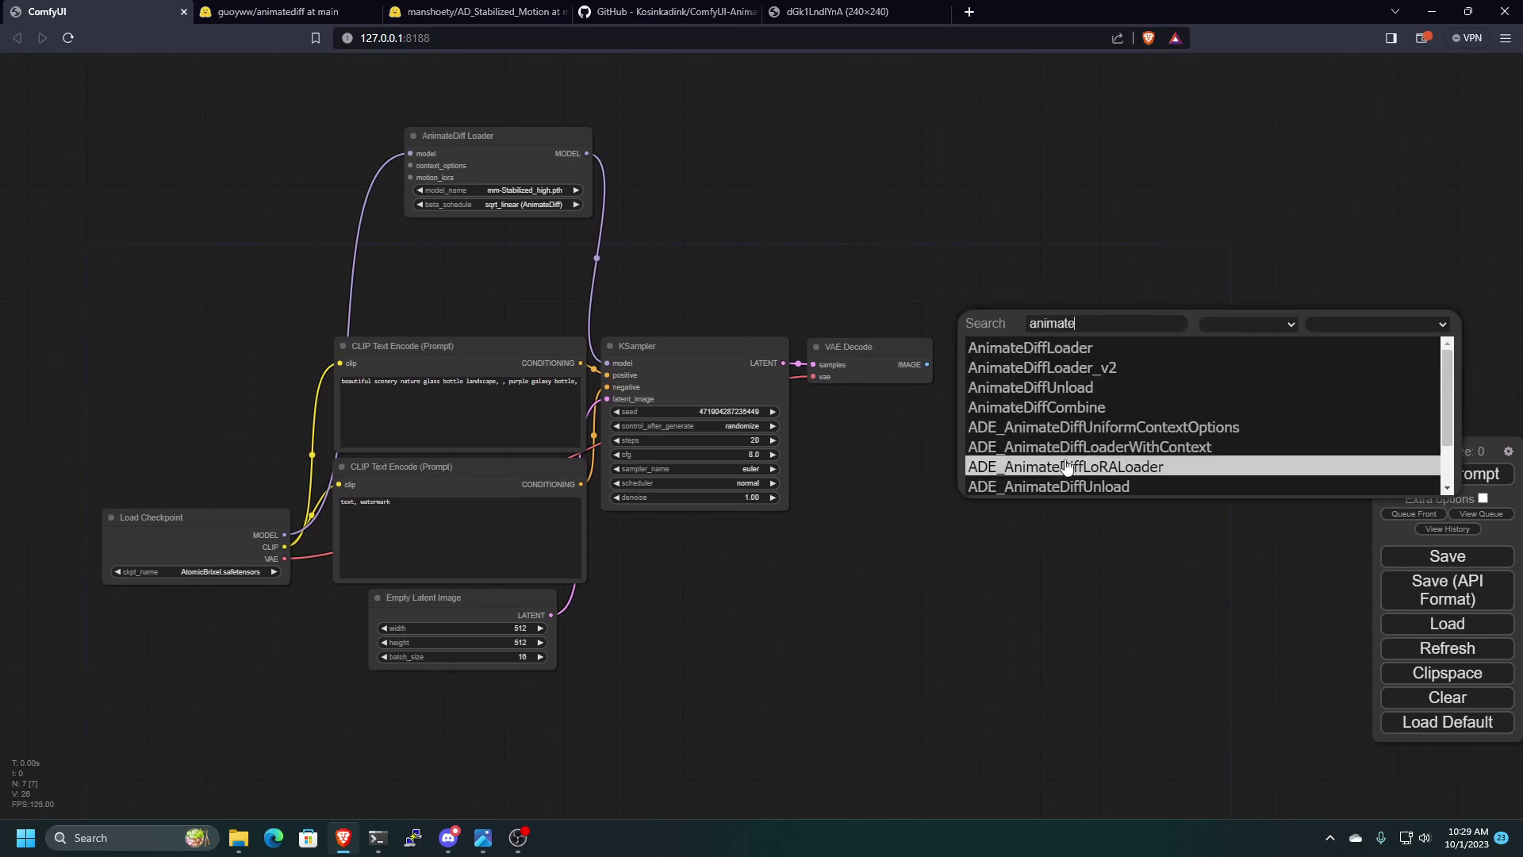
pyautogui.scroll(-1, 1055, 468)
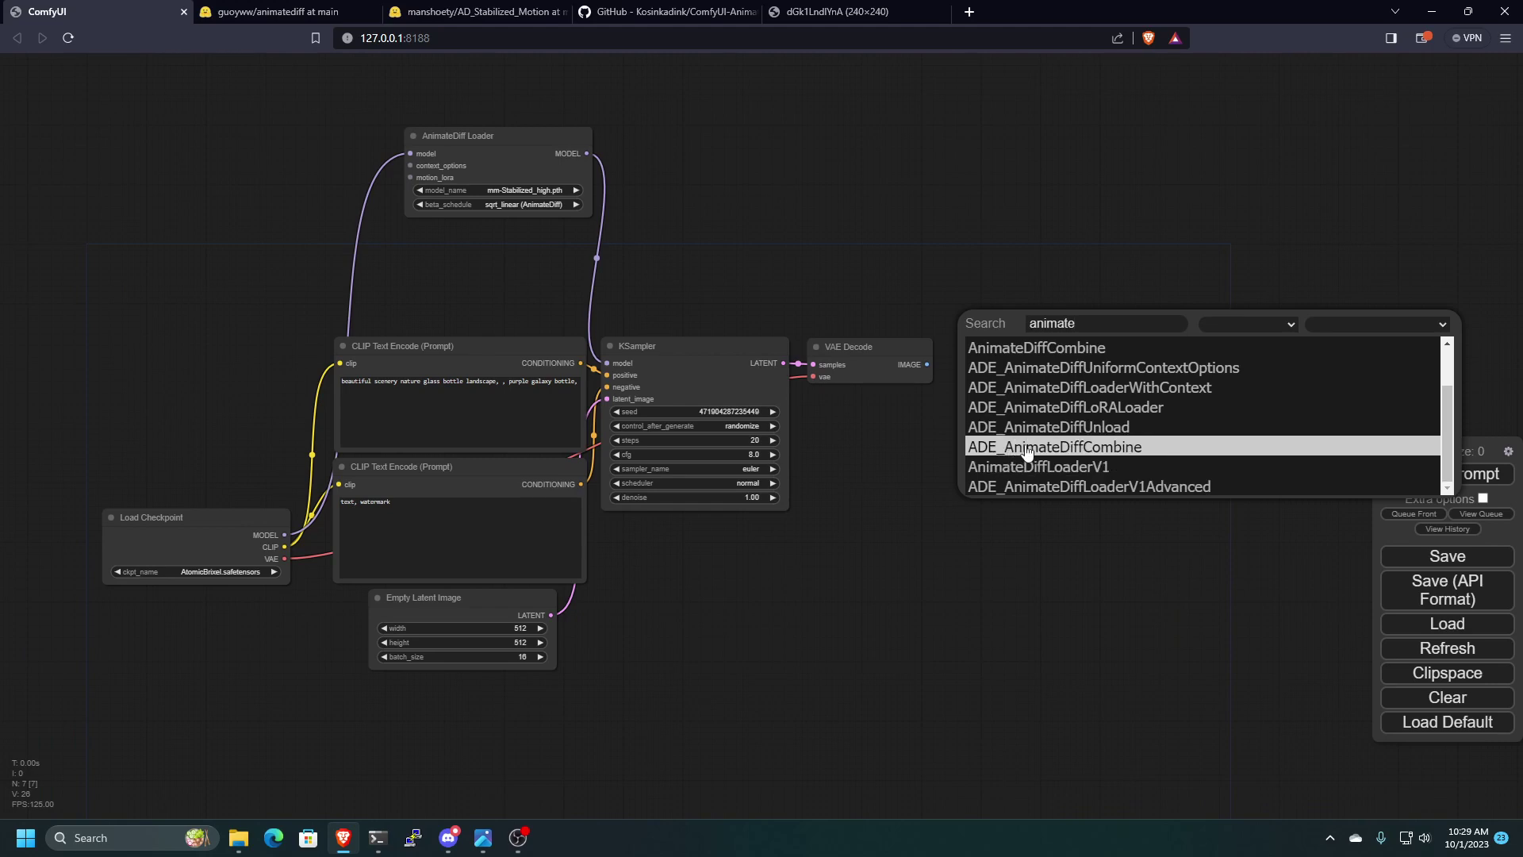
pyautogui.click(1092, 458)
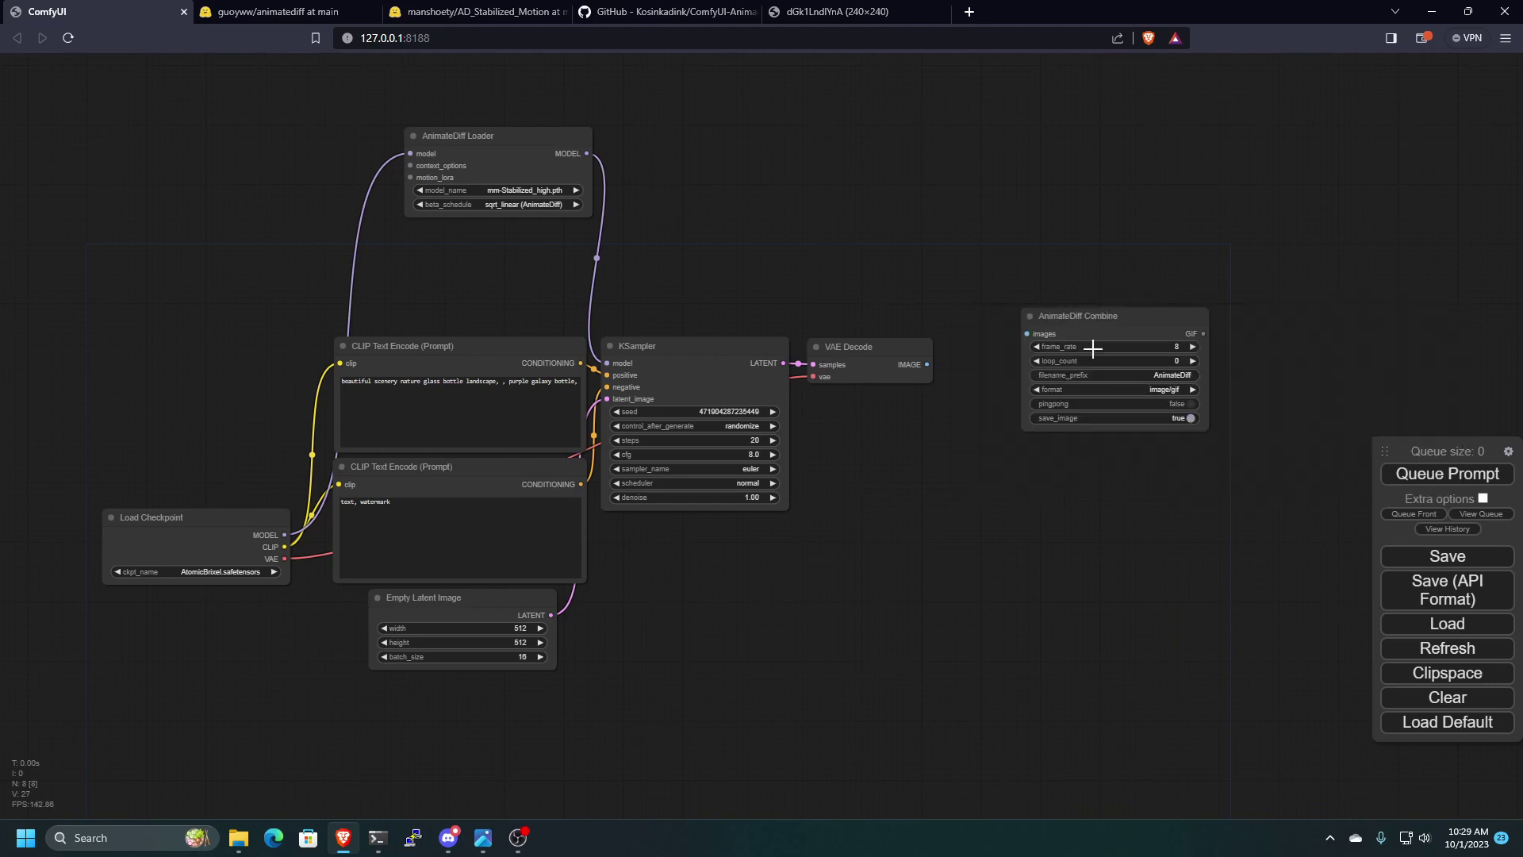
pyautogui.moveTo(1072, 322); pyautogui.dragTo(926, 365)
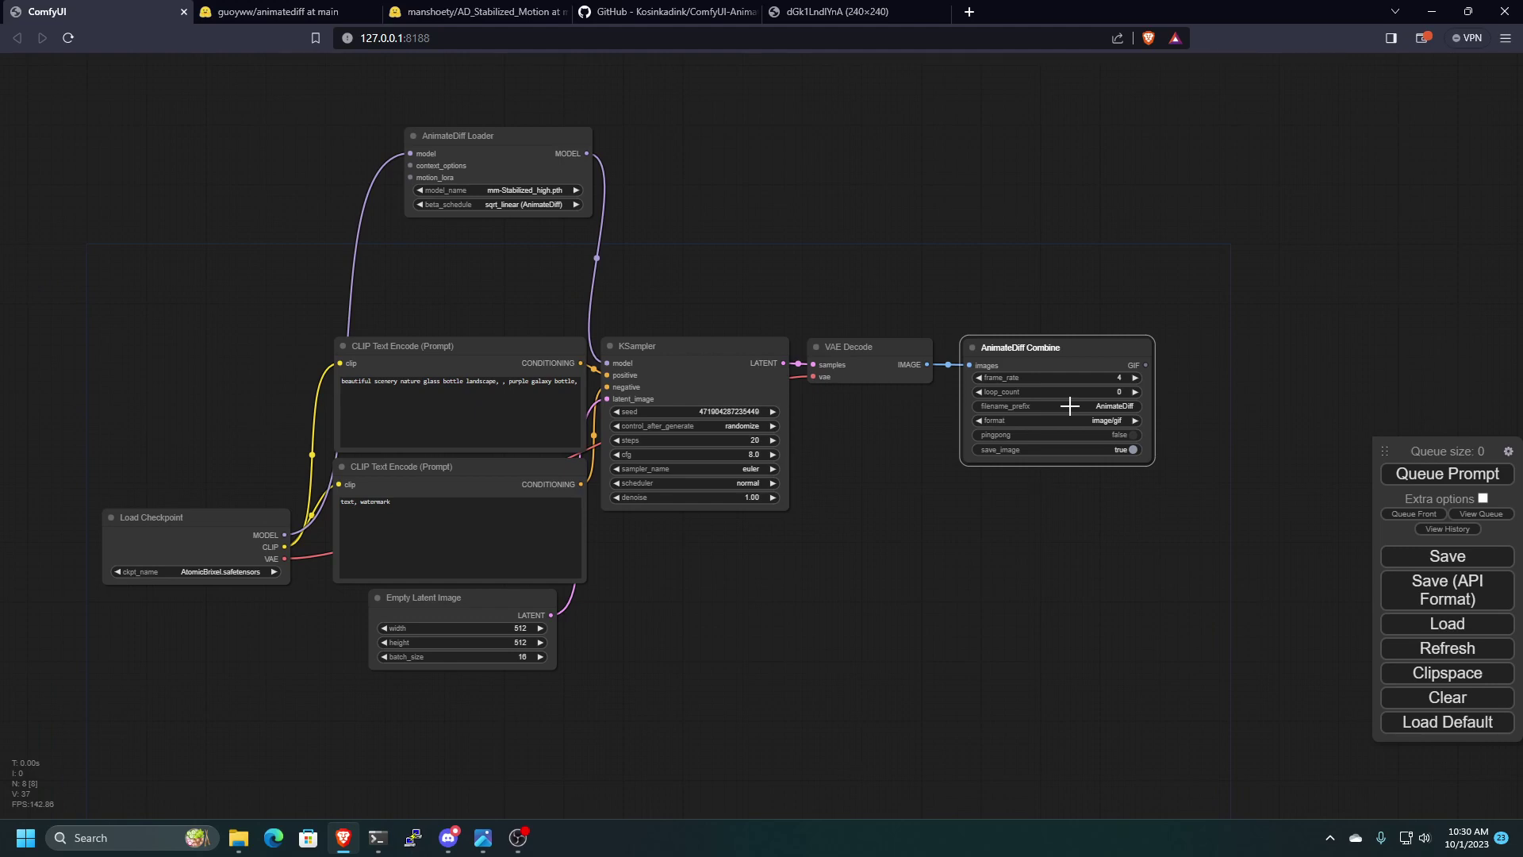
# - Queue the prompt to generate the GIF and inspect the animation in the AnimateDiff Combine node
pyautogui.click(1424, 475)
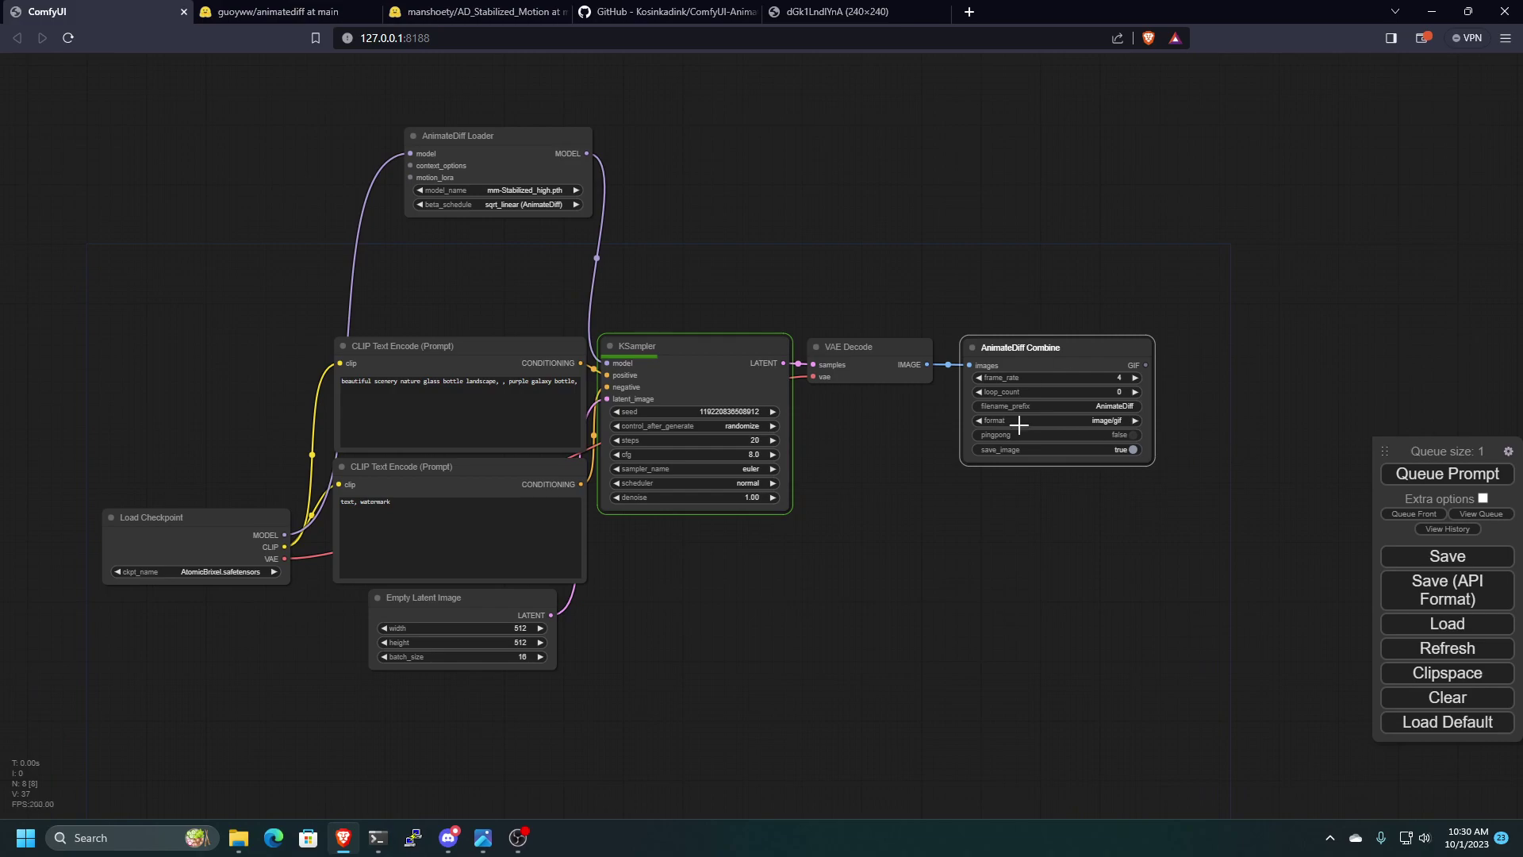
pyautogui.scroll(3, 1013, 425)
pyautogui.scroll(-4, 1182, 329)
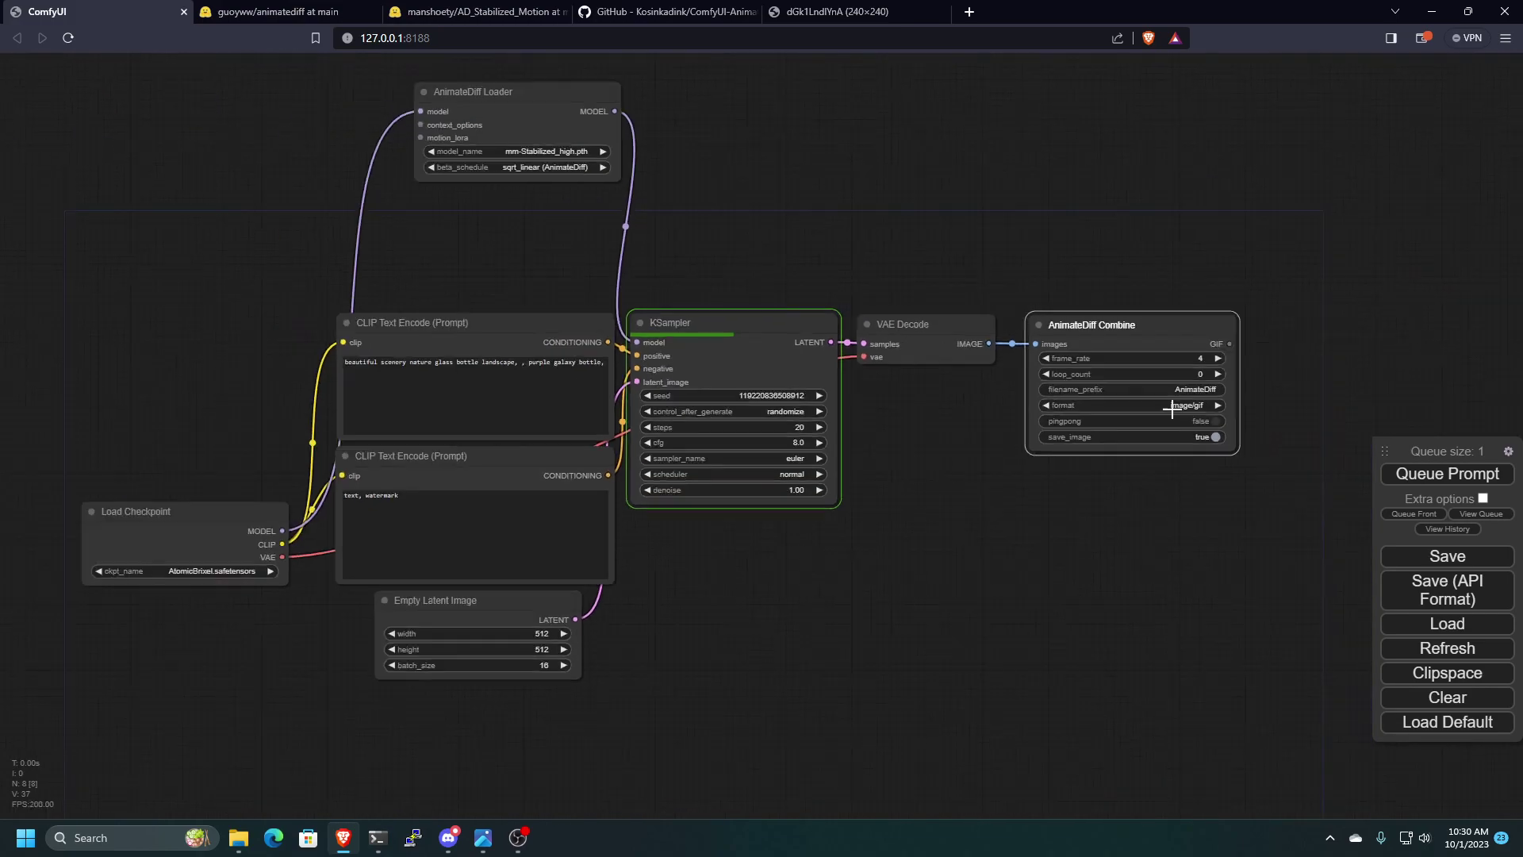
pyautogui.scroll(6, 1238, 361)
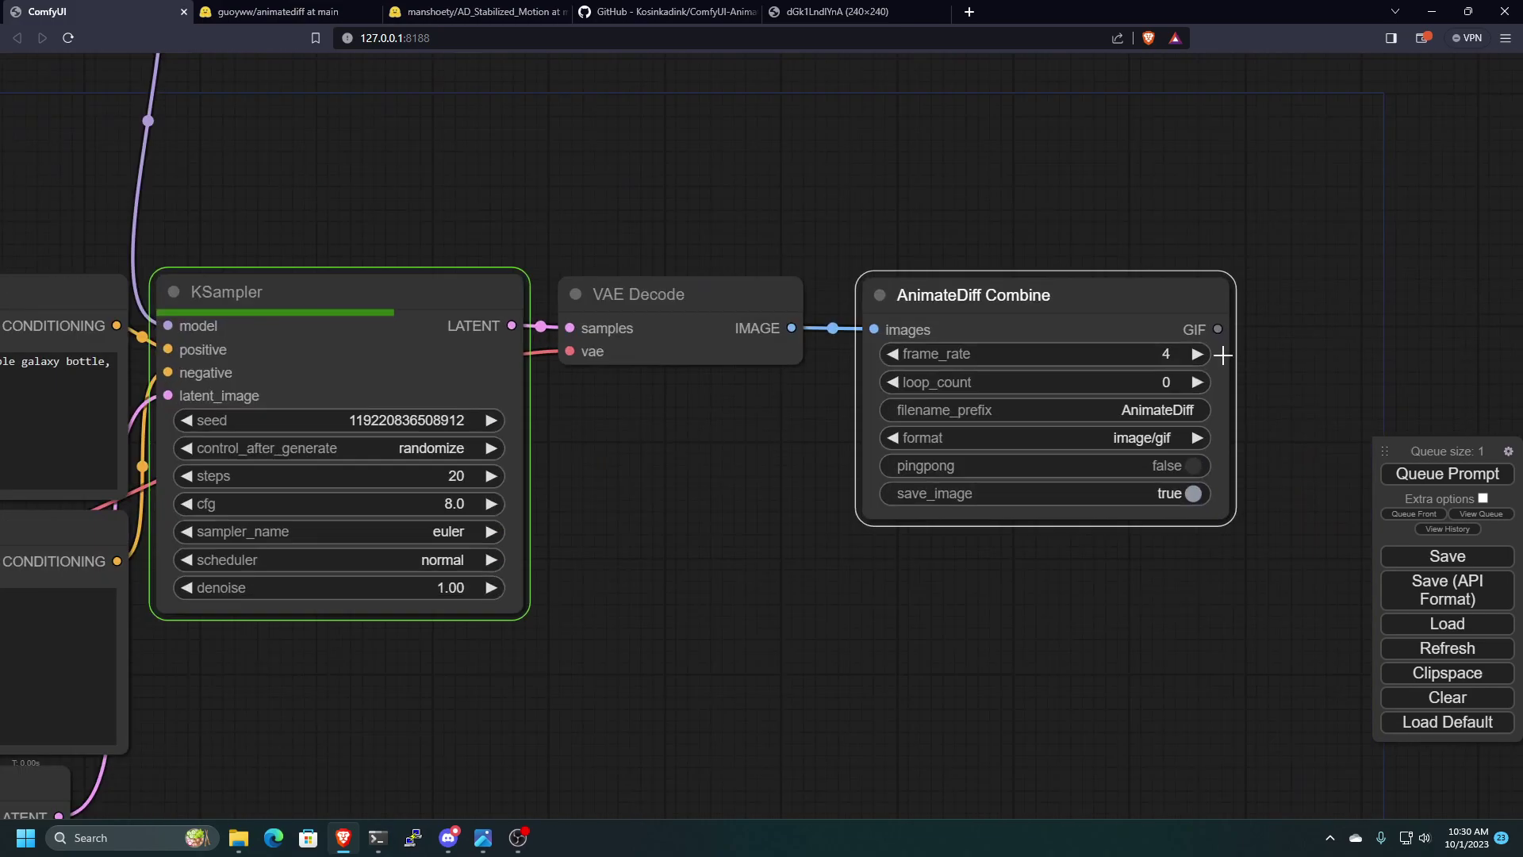
pyautogui.scroll(-3, 1224, 359)
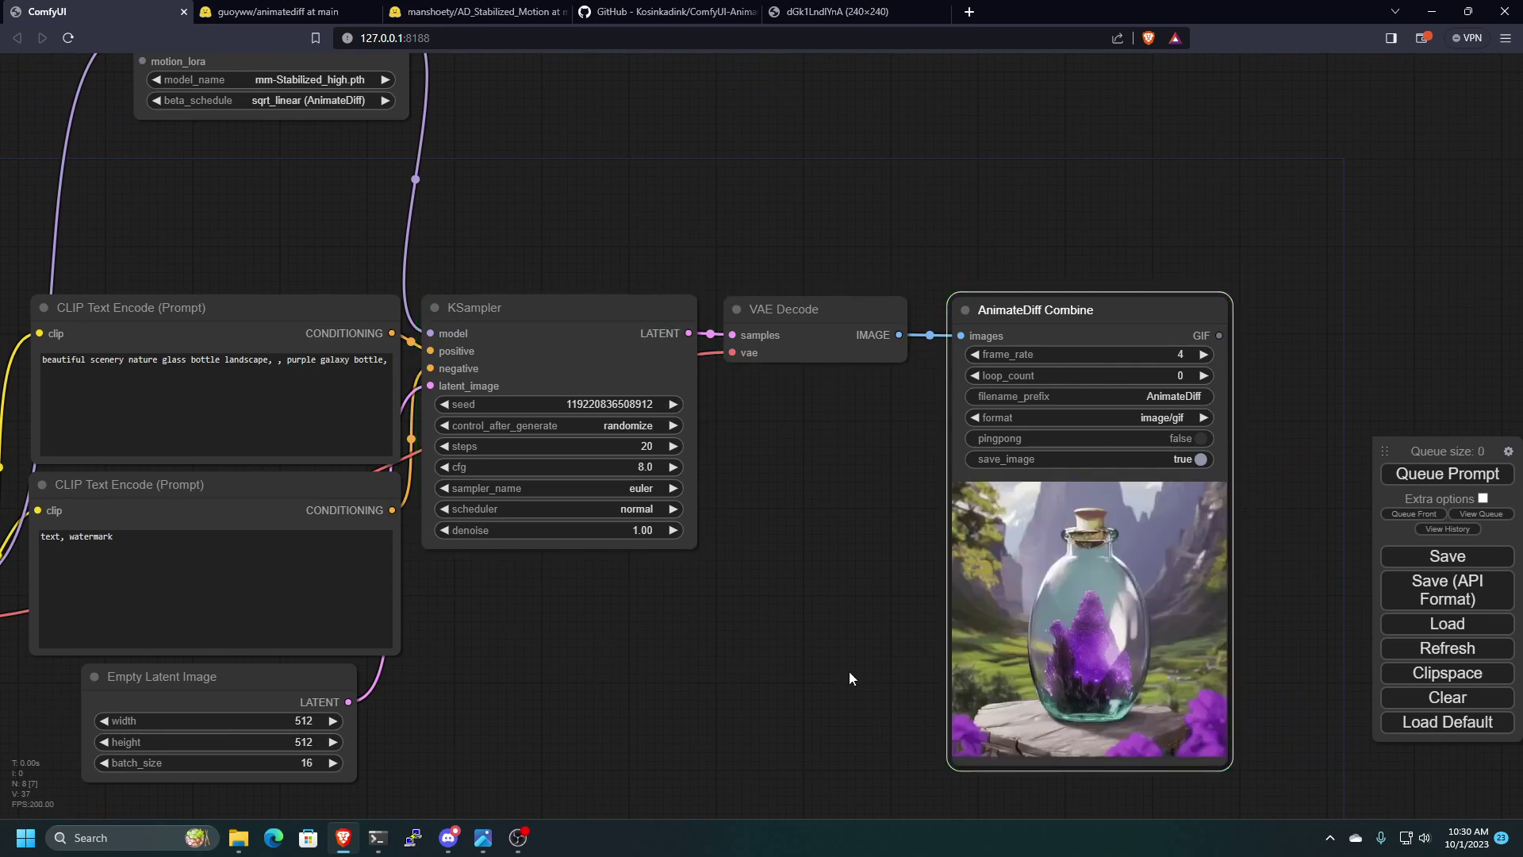
pyautogui.moveTo(849, 671); pyautogui.dragTo(806, 564)
pyautogui.scroll(6, 1259, 543)
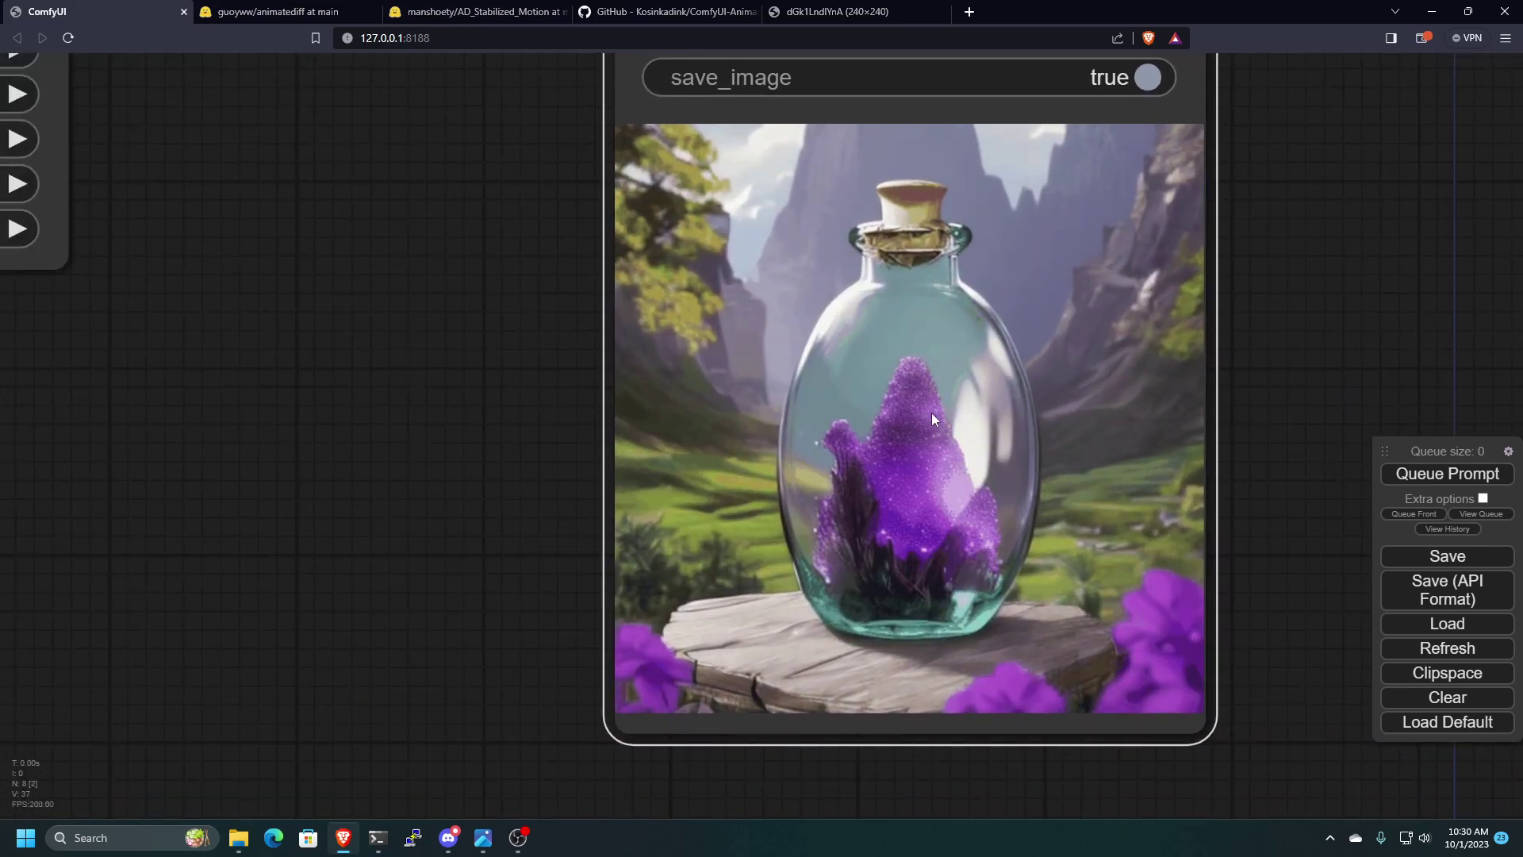
pyautogui.scroll(-5, 520, 476)
pyautogui.moveTo(426, 440); pyautogui.dragTo(458, 581)
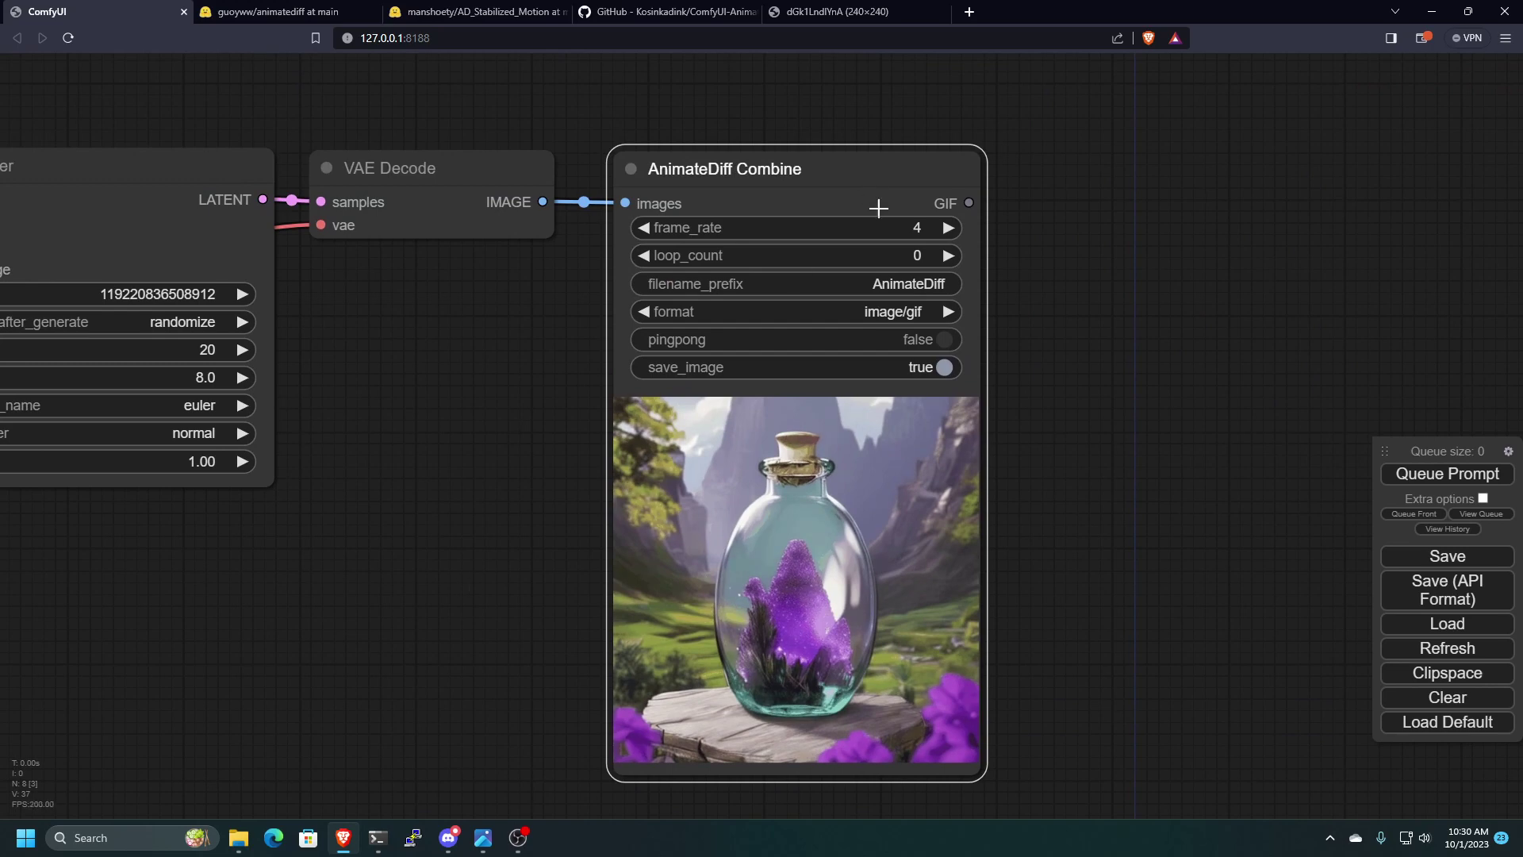
# - Set the frame rate of the AnimateDiff Combine node to 8
pyautogui.click(853, 228)
pyautogui.write('8')
pyautogui.press('Return')
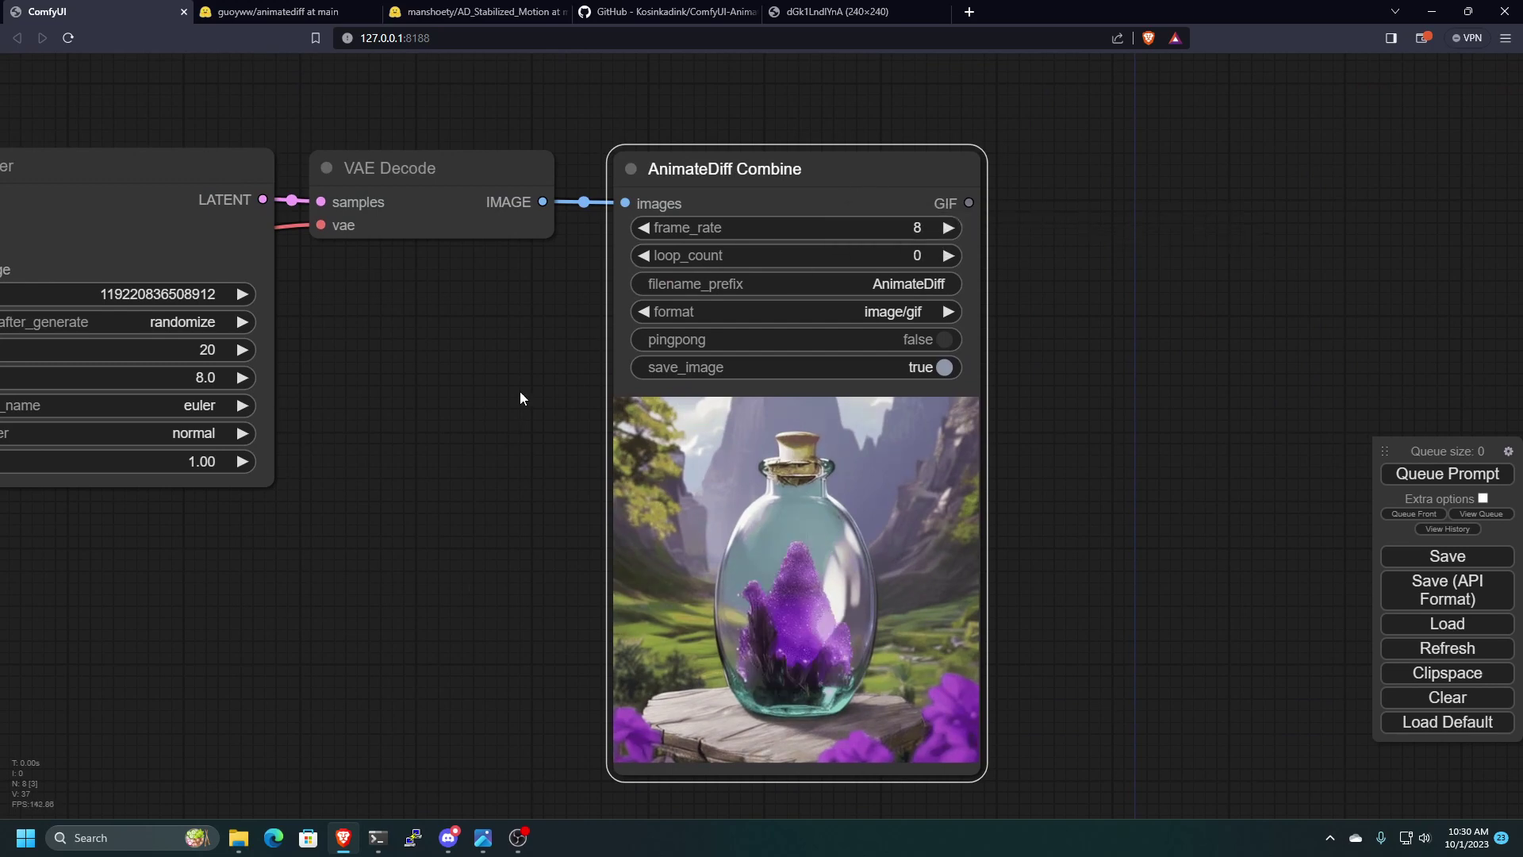
pyautogui.click(508, 354)
pyautogui.scroll(-5, 511, 353)
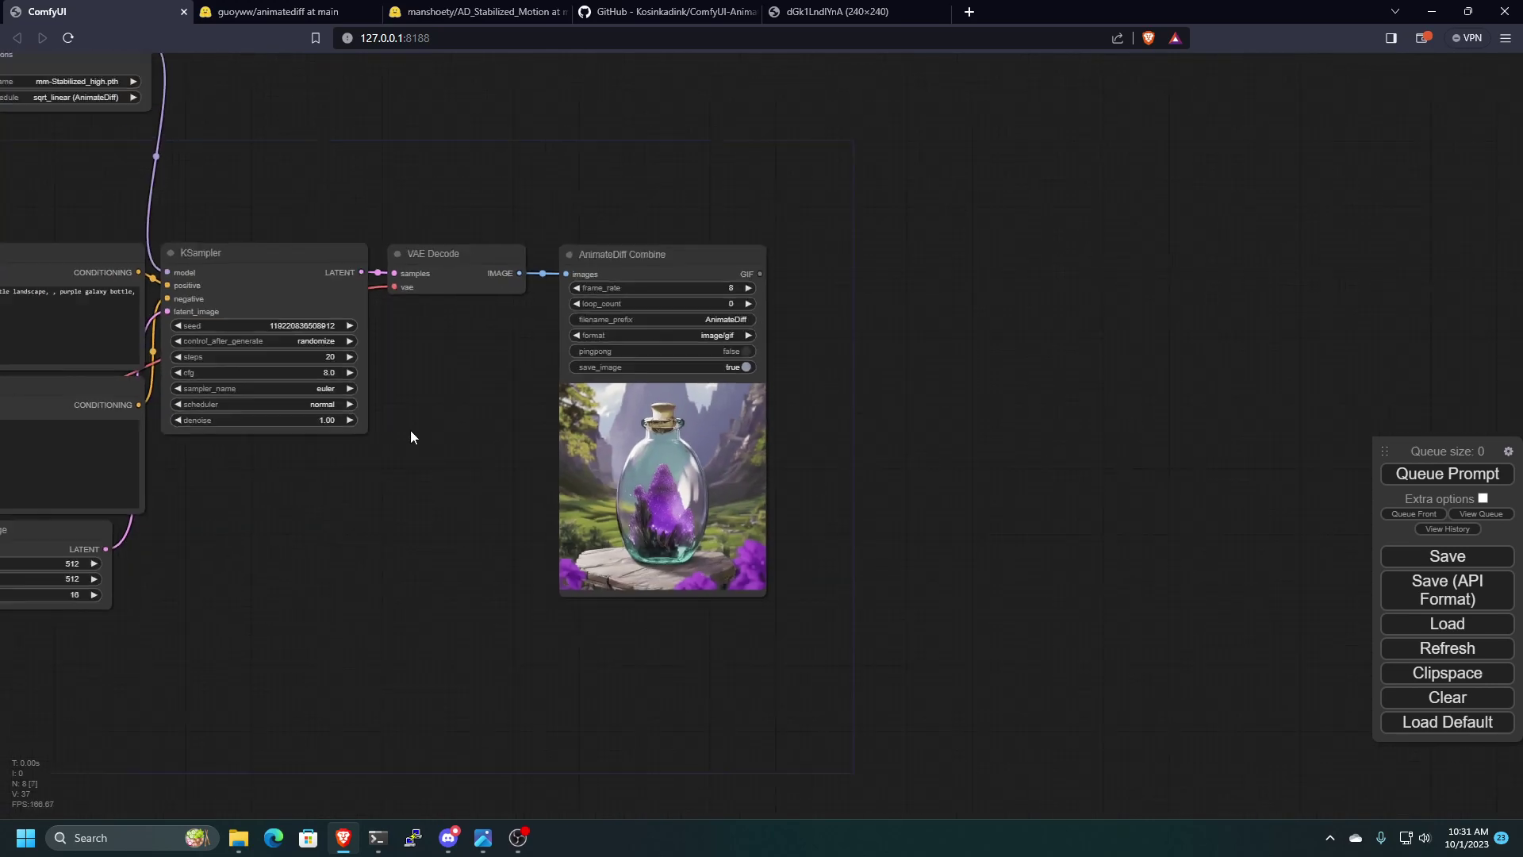
# - Queue the prompt to generate a new GIF and inspect the animation in the AnimateDiff Combine node
pyautogui.moveTo(535, 493); pyautogui.dragTo(835, 482)
pyautogui.scroll(2, 903, 476)
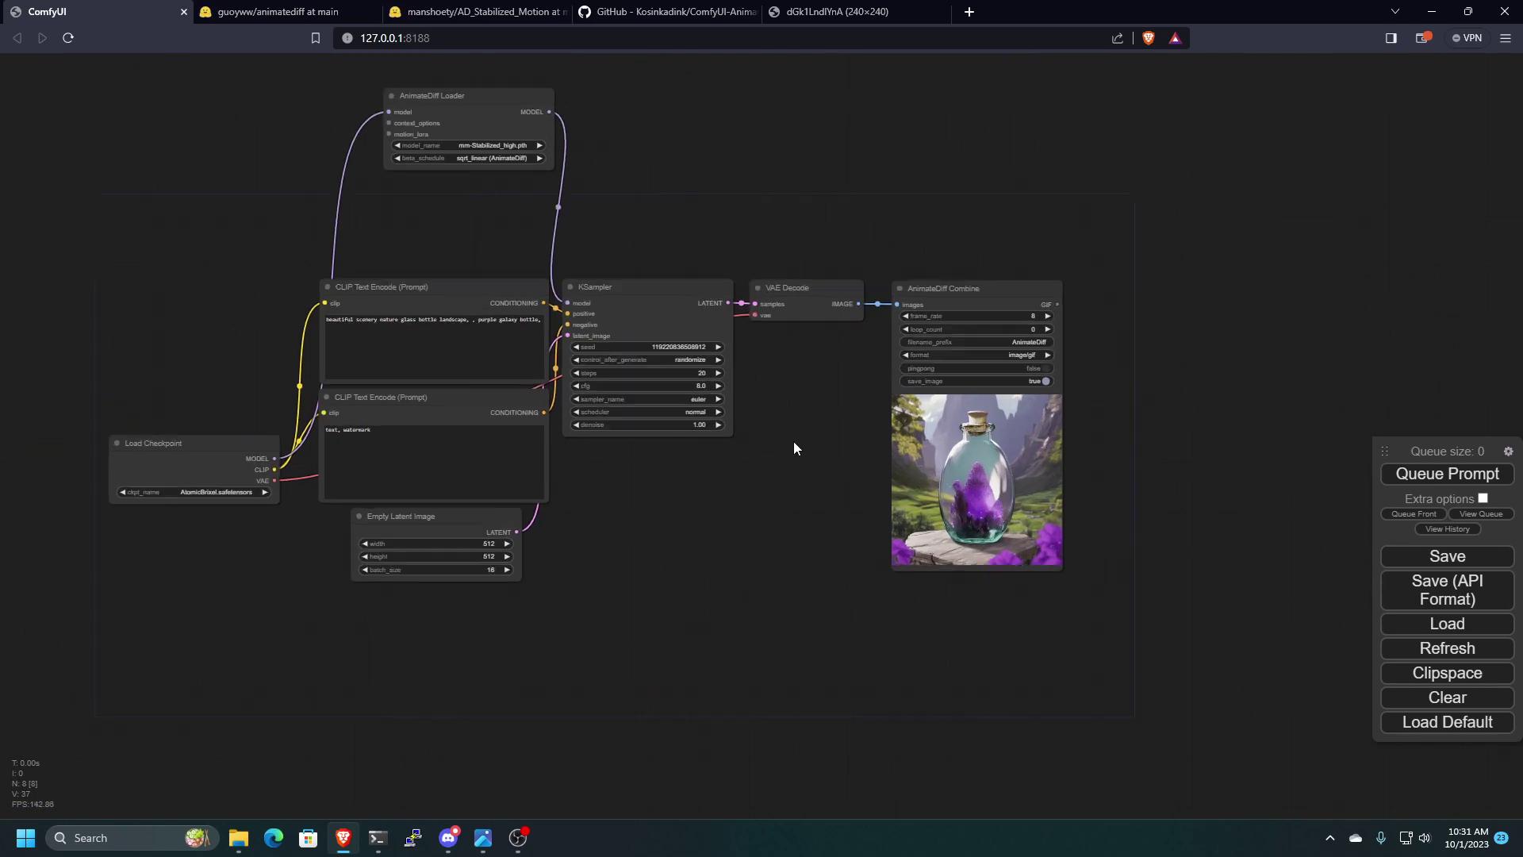
pyautogui.click(1445, 473)
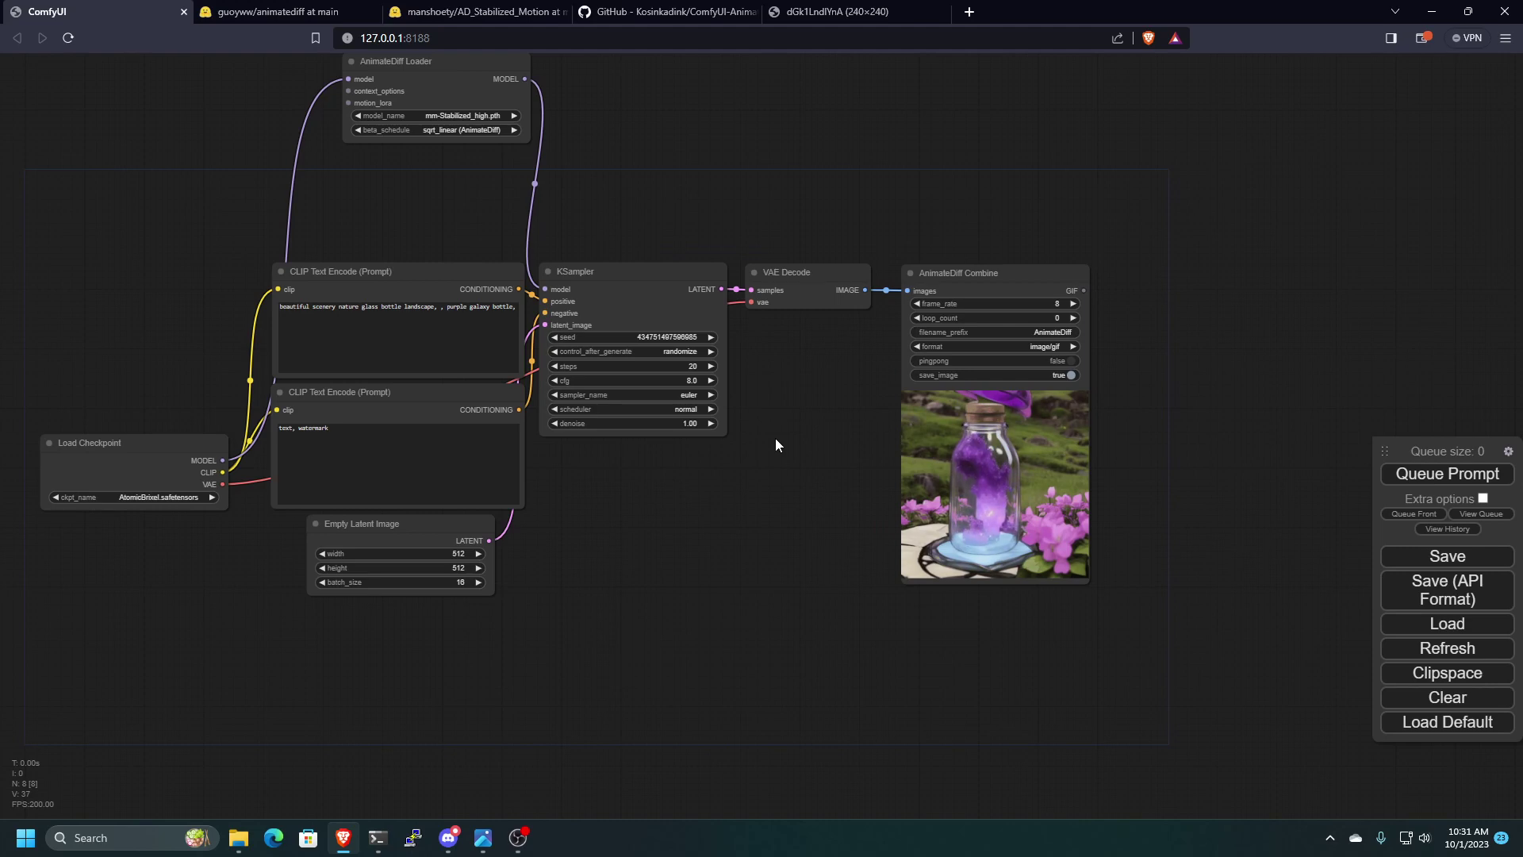
pyautogui.scroll(4, 1183, 537)
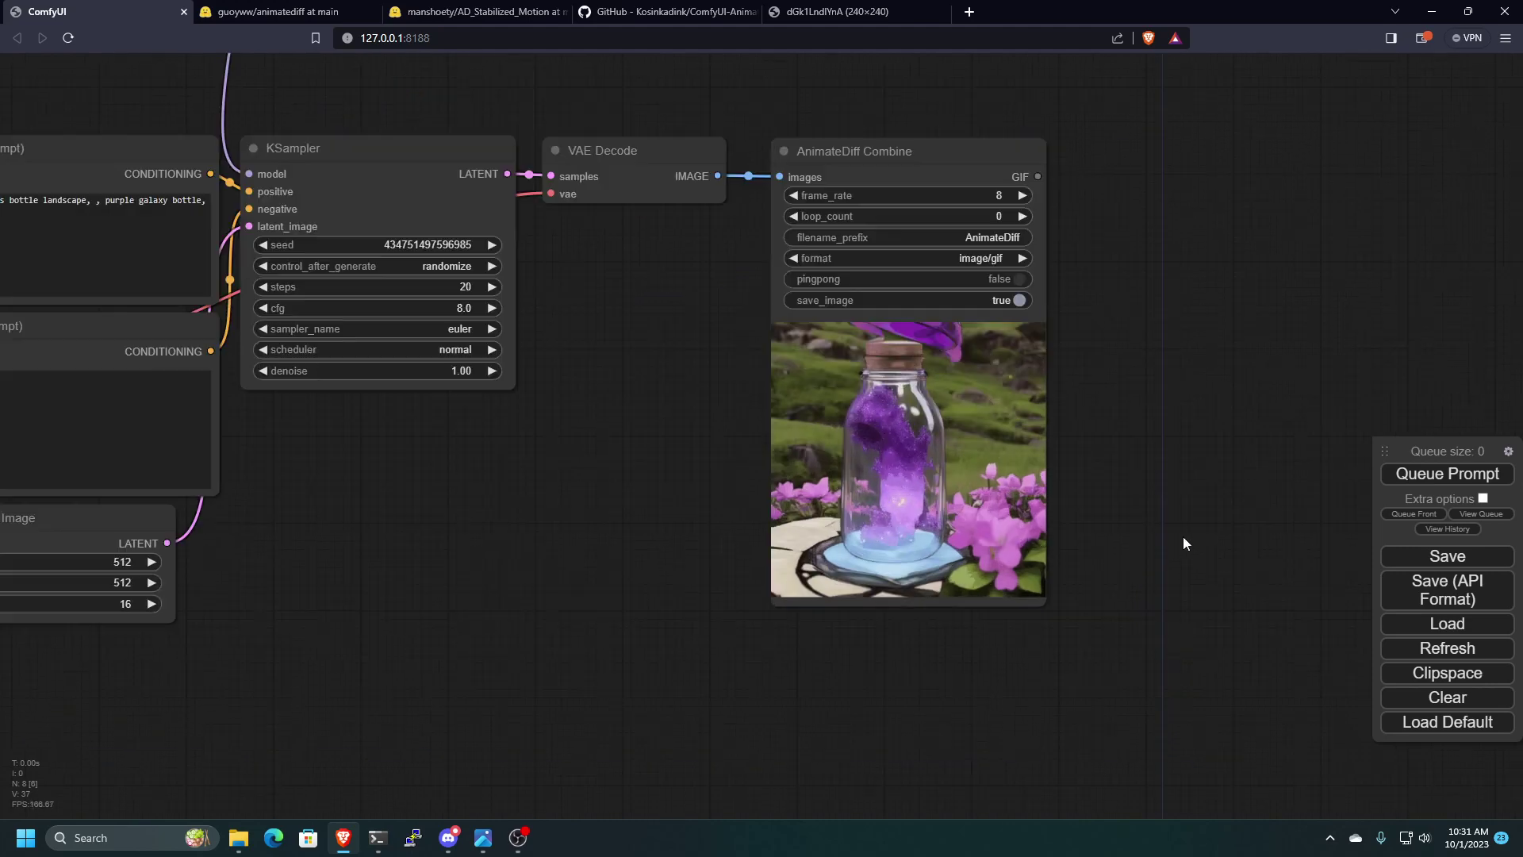
pyautogui.scroll(4, 1174, 532)
pyautogui.moveTo(1074, 459); pyautogui.dragTo(1126, 484)
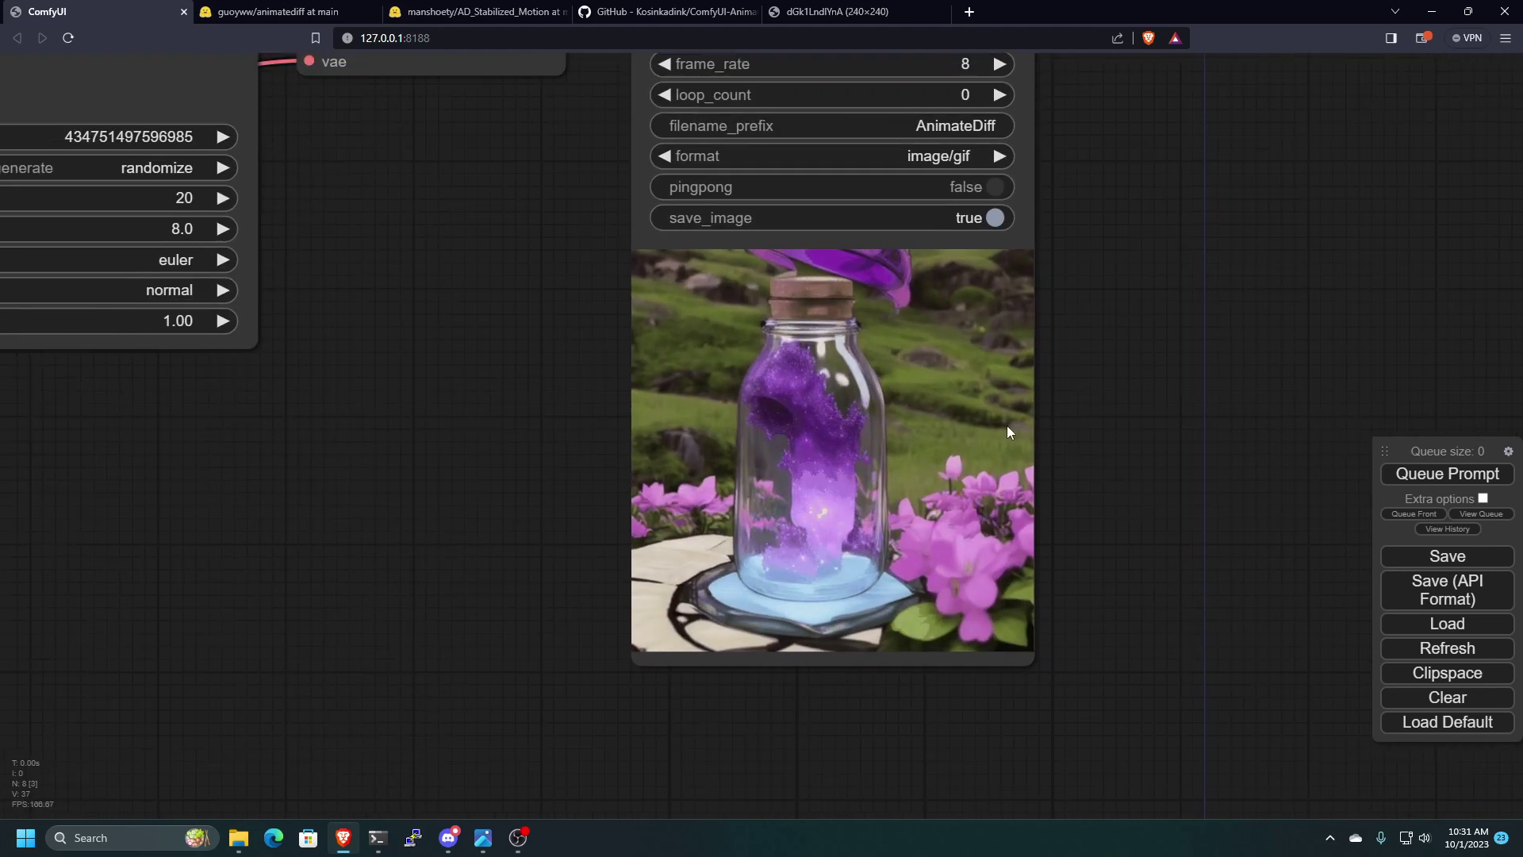
pyautogui.scroll(-7, 539, 470)
# - Add an ADE_AnimateDiffUniformContextOptions node and place it beside the AnimateDiff Loader
pyautogui.moveTo(544, 468); pyautogui.dragTo(1071, 627)
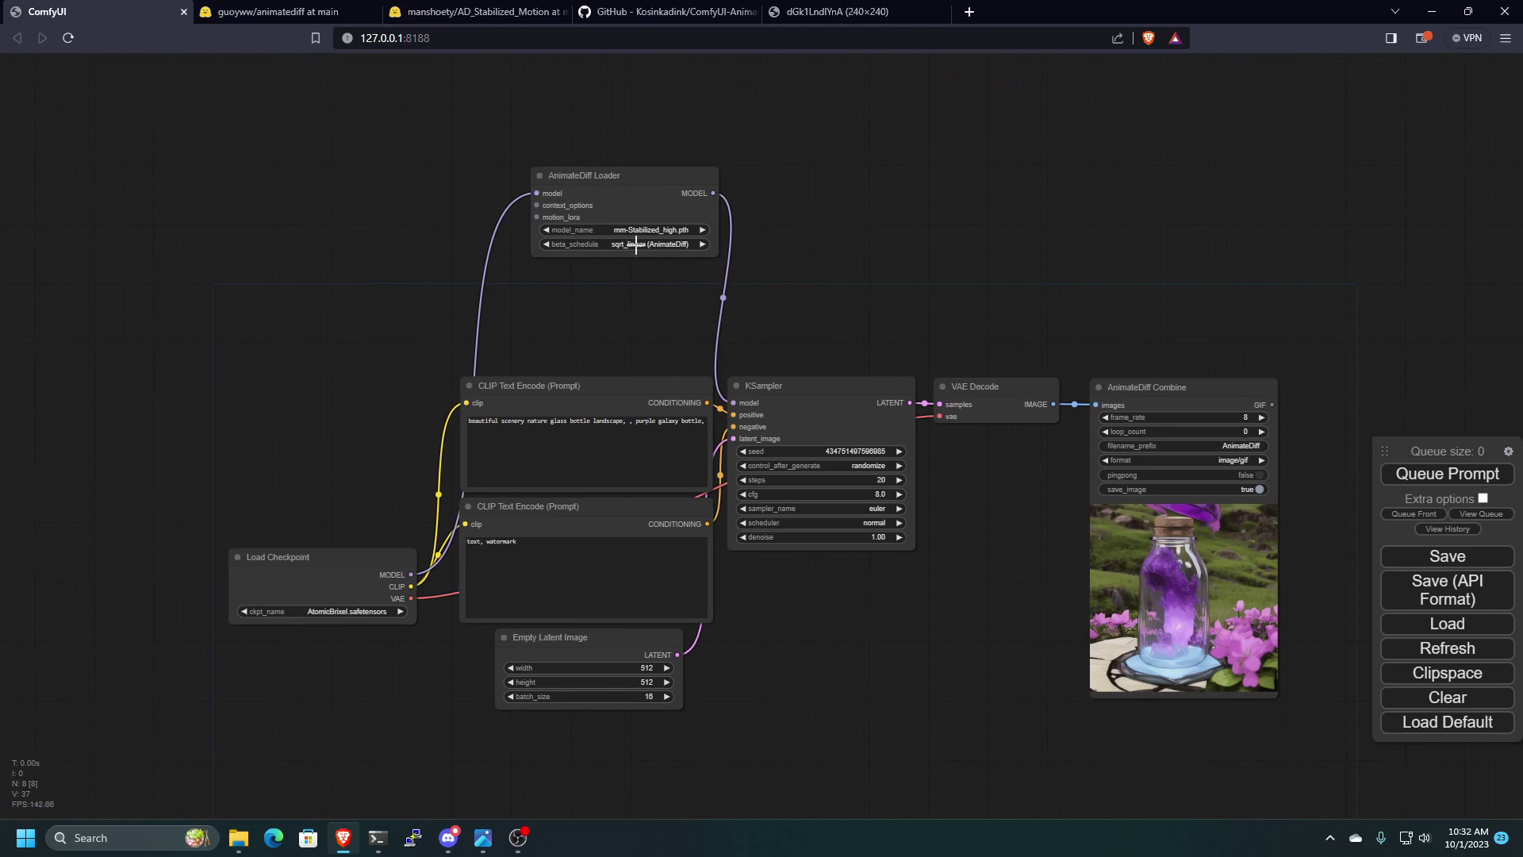
pyautogui.scroll(7, 540, 191)
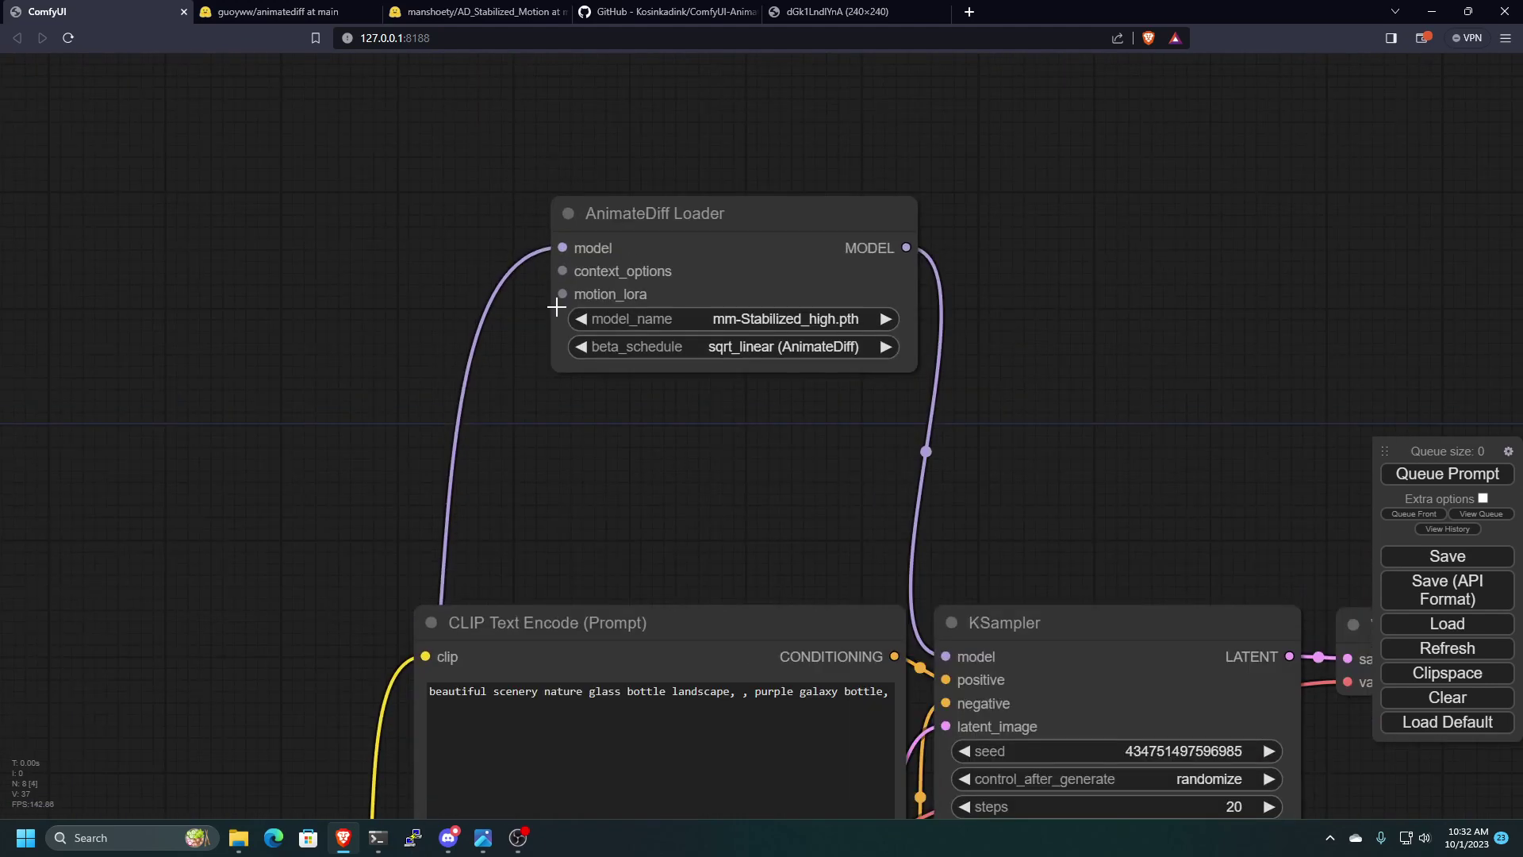
pyautogui.scroll(-6, 225, 355)
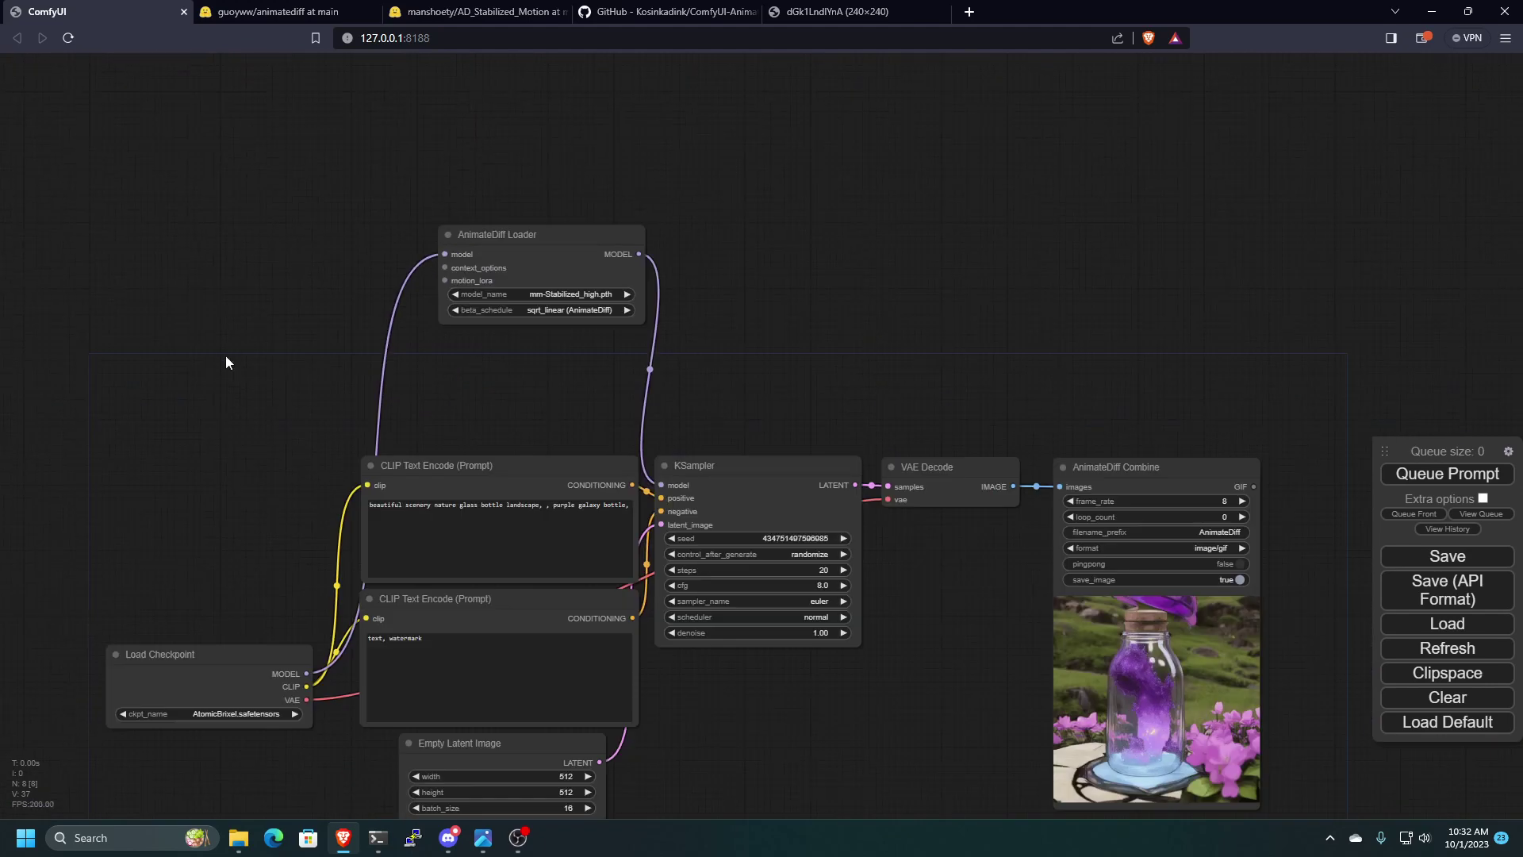
pyautogui.scroll(3, 484, 359)
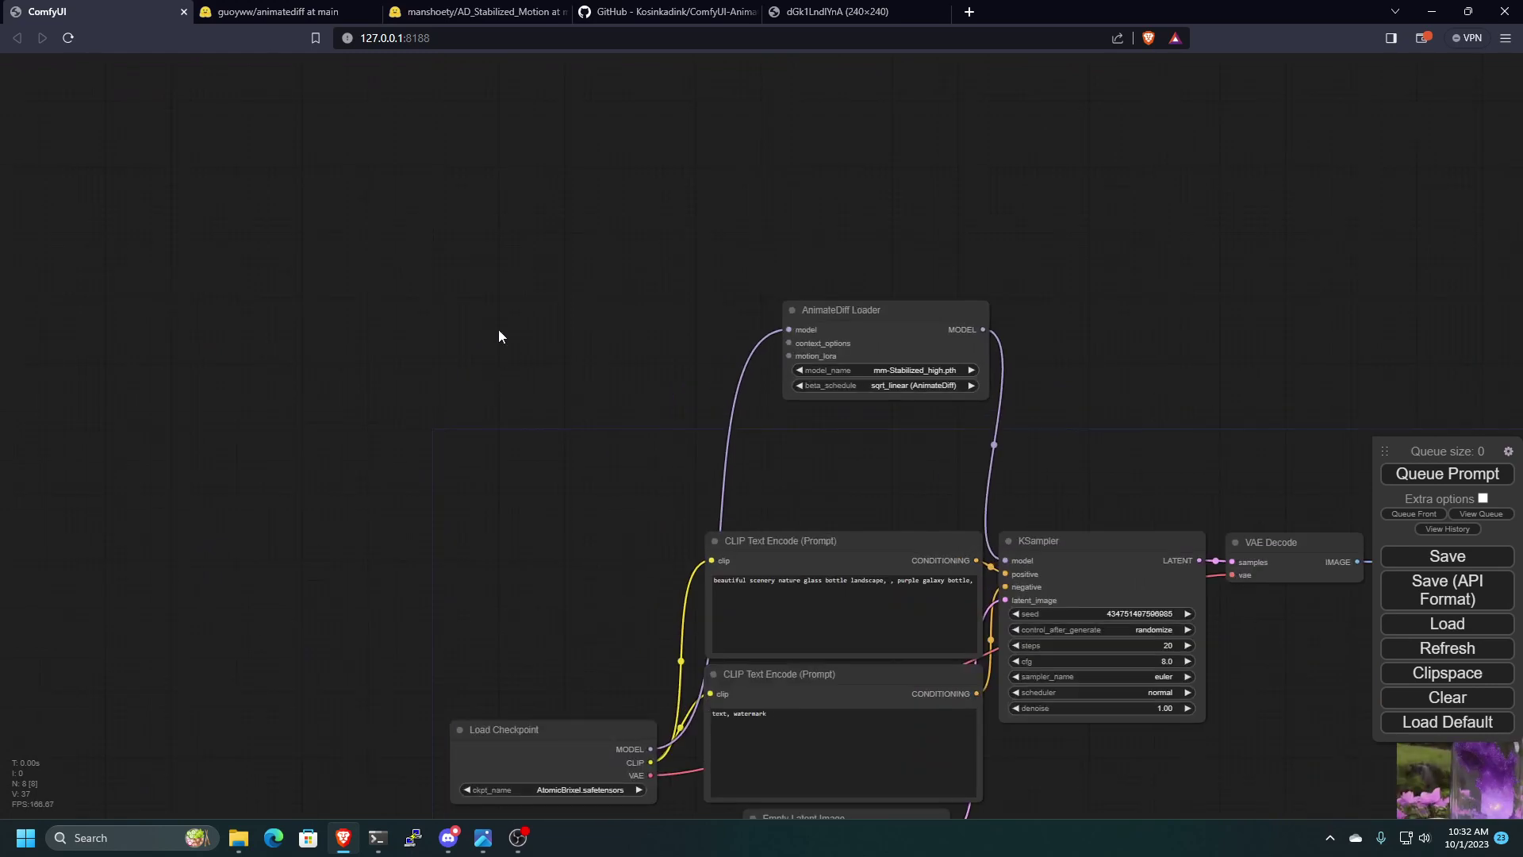
pyautogui.doubleClick(435, 305)
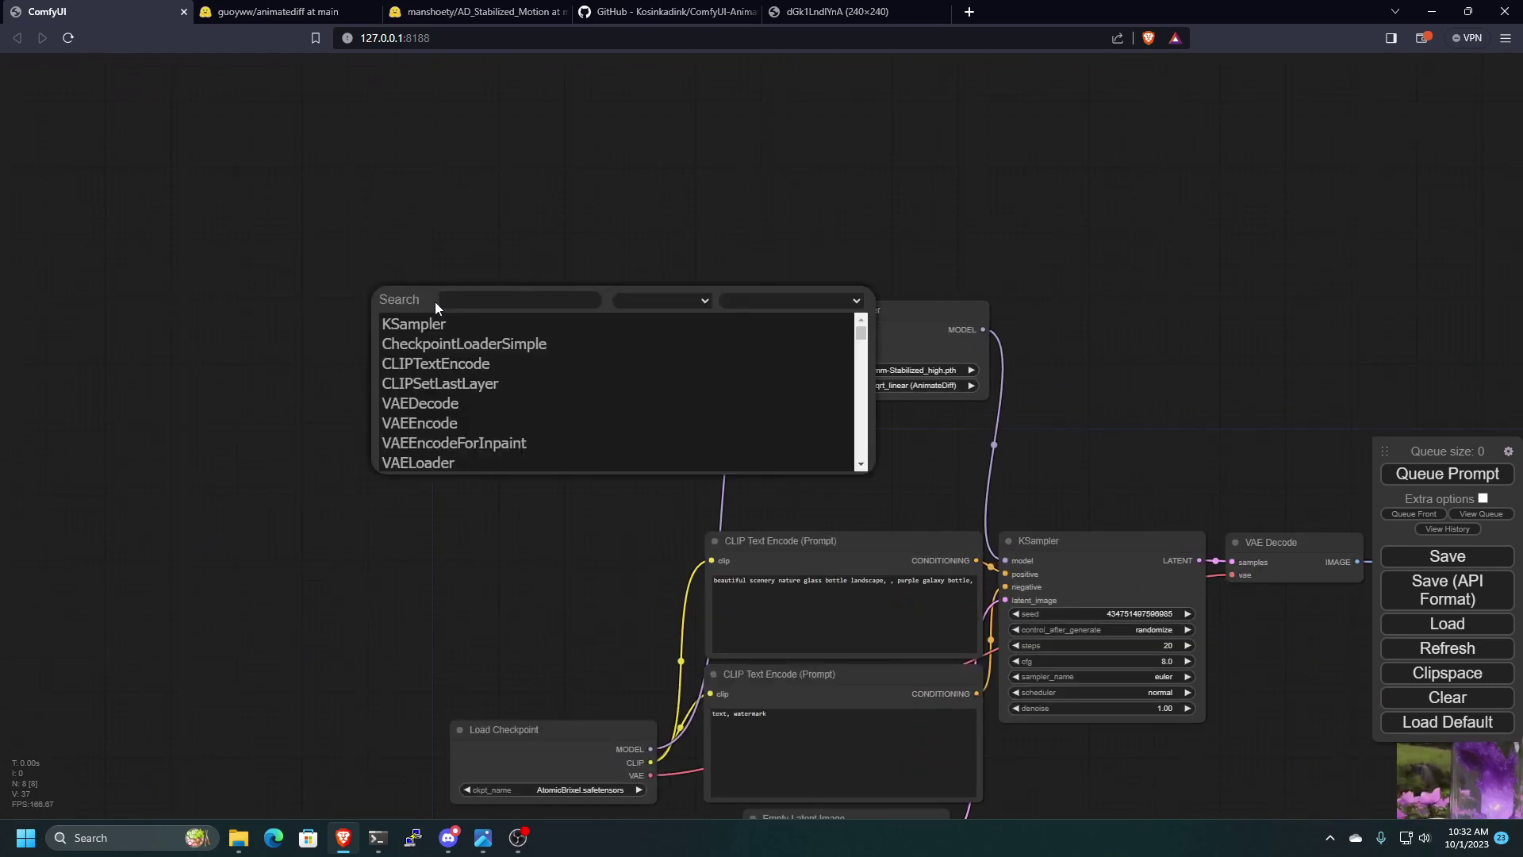
pyautogui.write('animate')
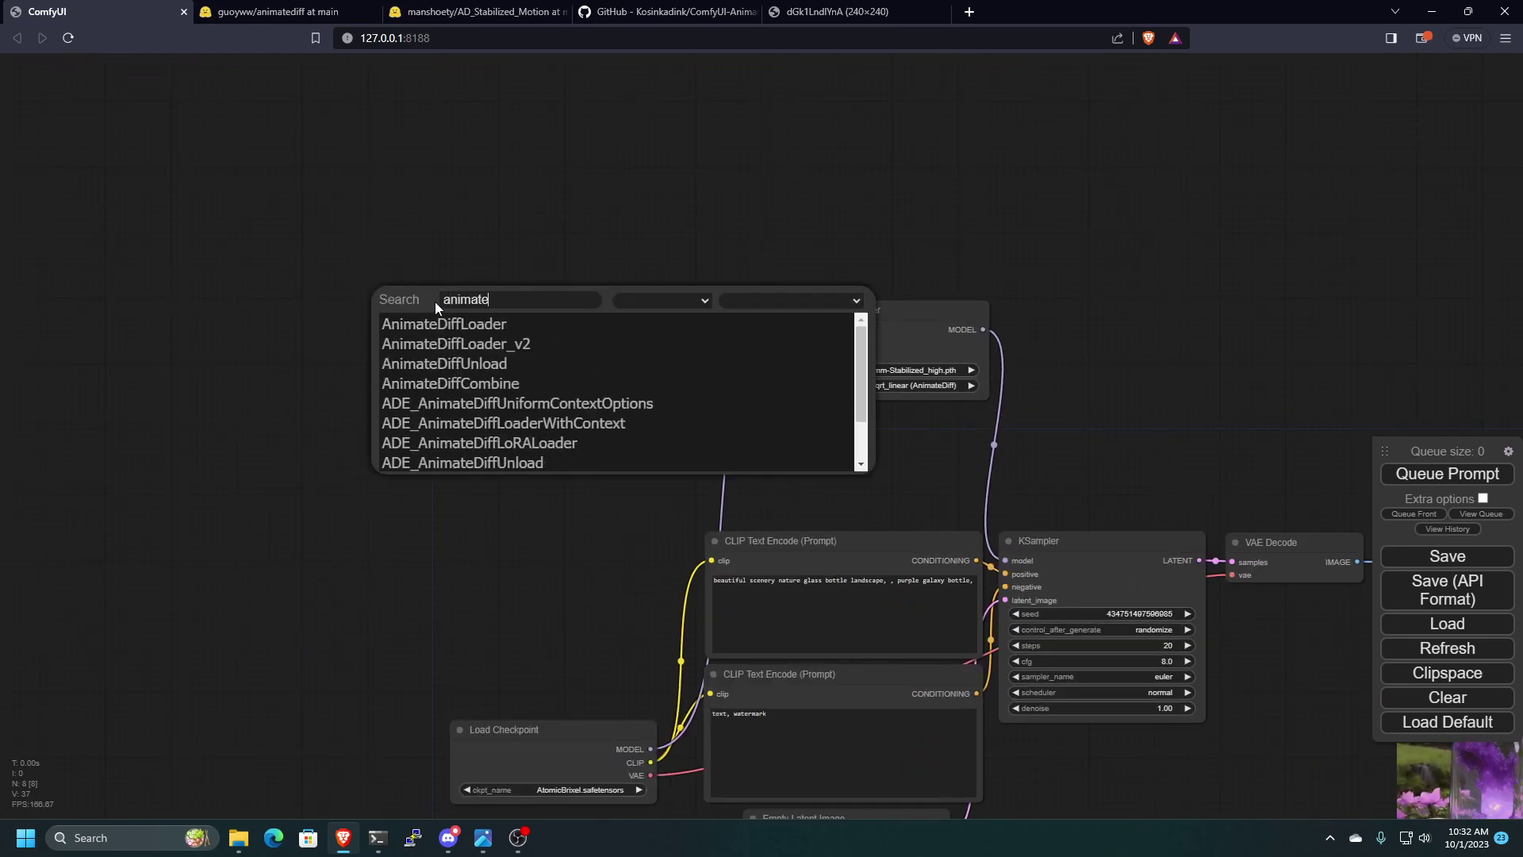
pyautogui.click(519, 406)
pyautogui.moveTo(530, 303); pyautogui.dragTo(581, 320)
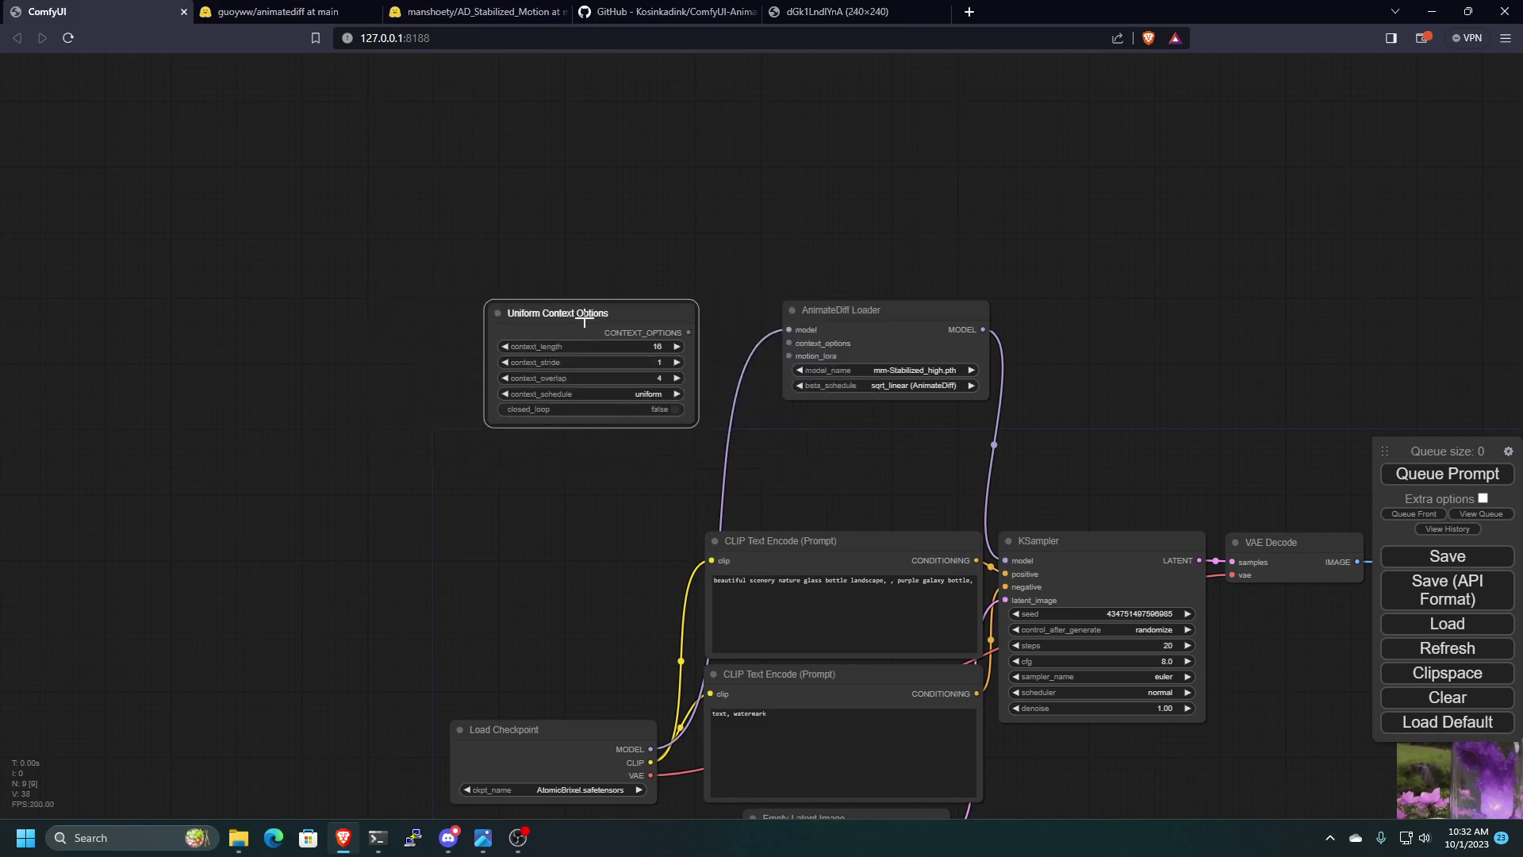
pyautogui.scroll(4, 491, 395)
pyautogui.scroll(-3, 331, 594)
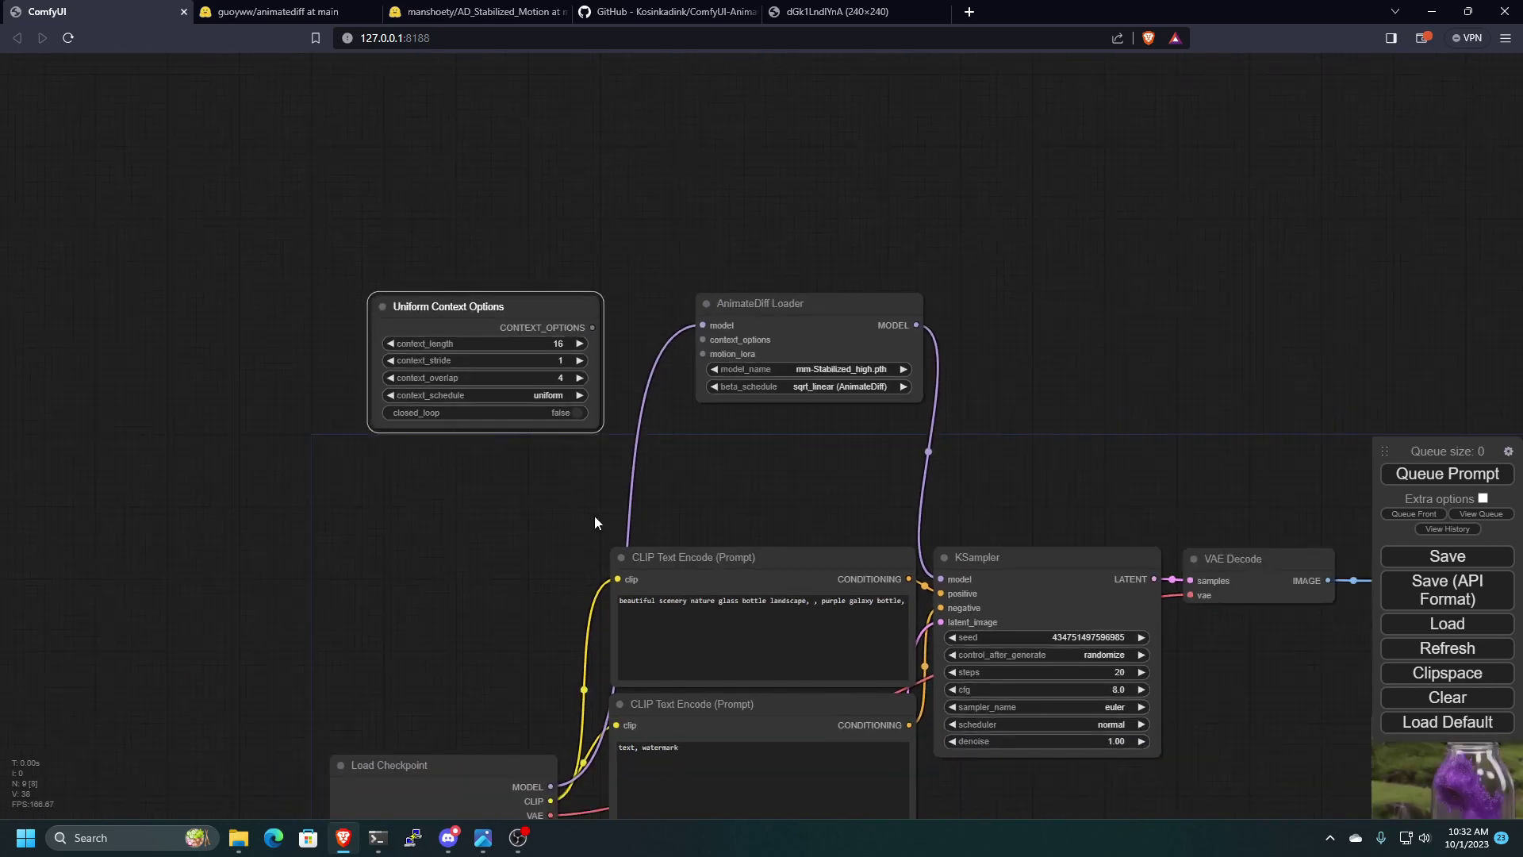
# - Set the Empty Latent Image batch size to 32
pyautogui.scroll(-3, 479, 383)
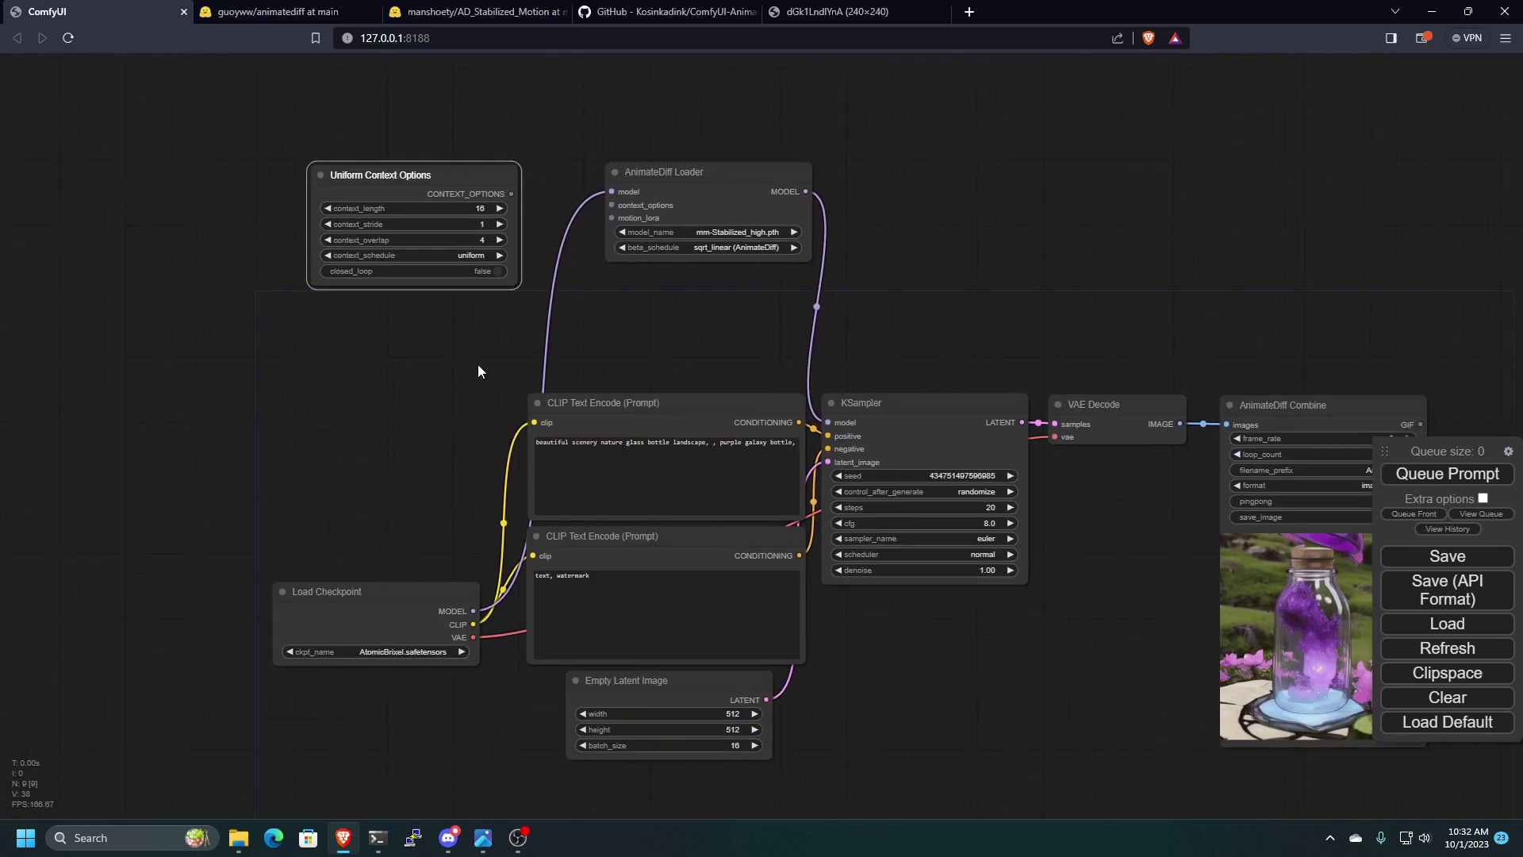
pyautogui.moveTo(338, 363); pyautogui.dragTo(377, 354)
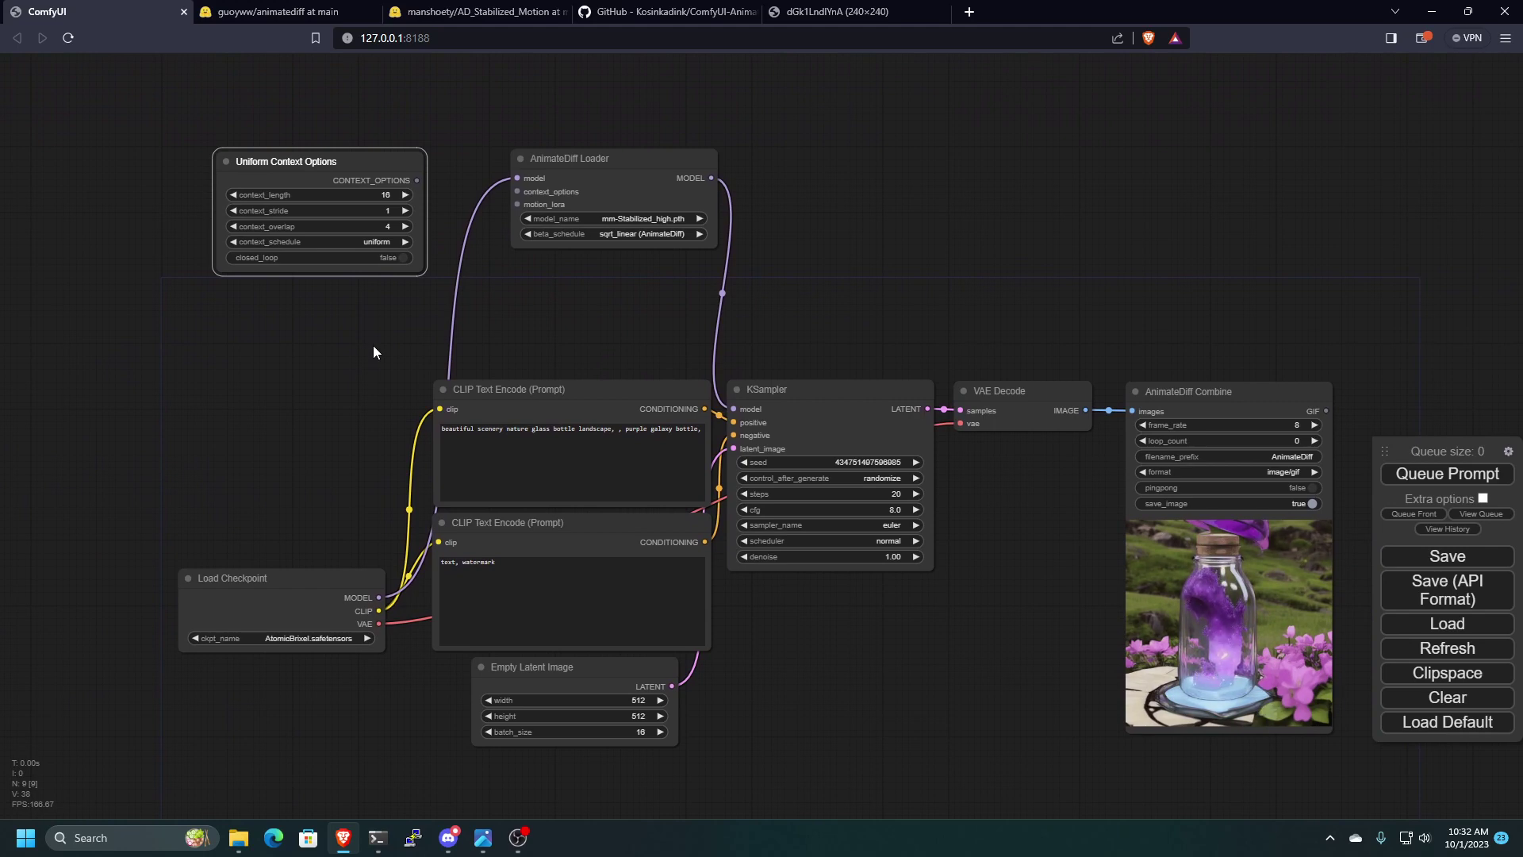
pyautogui.click(615, 731)
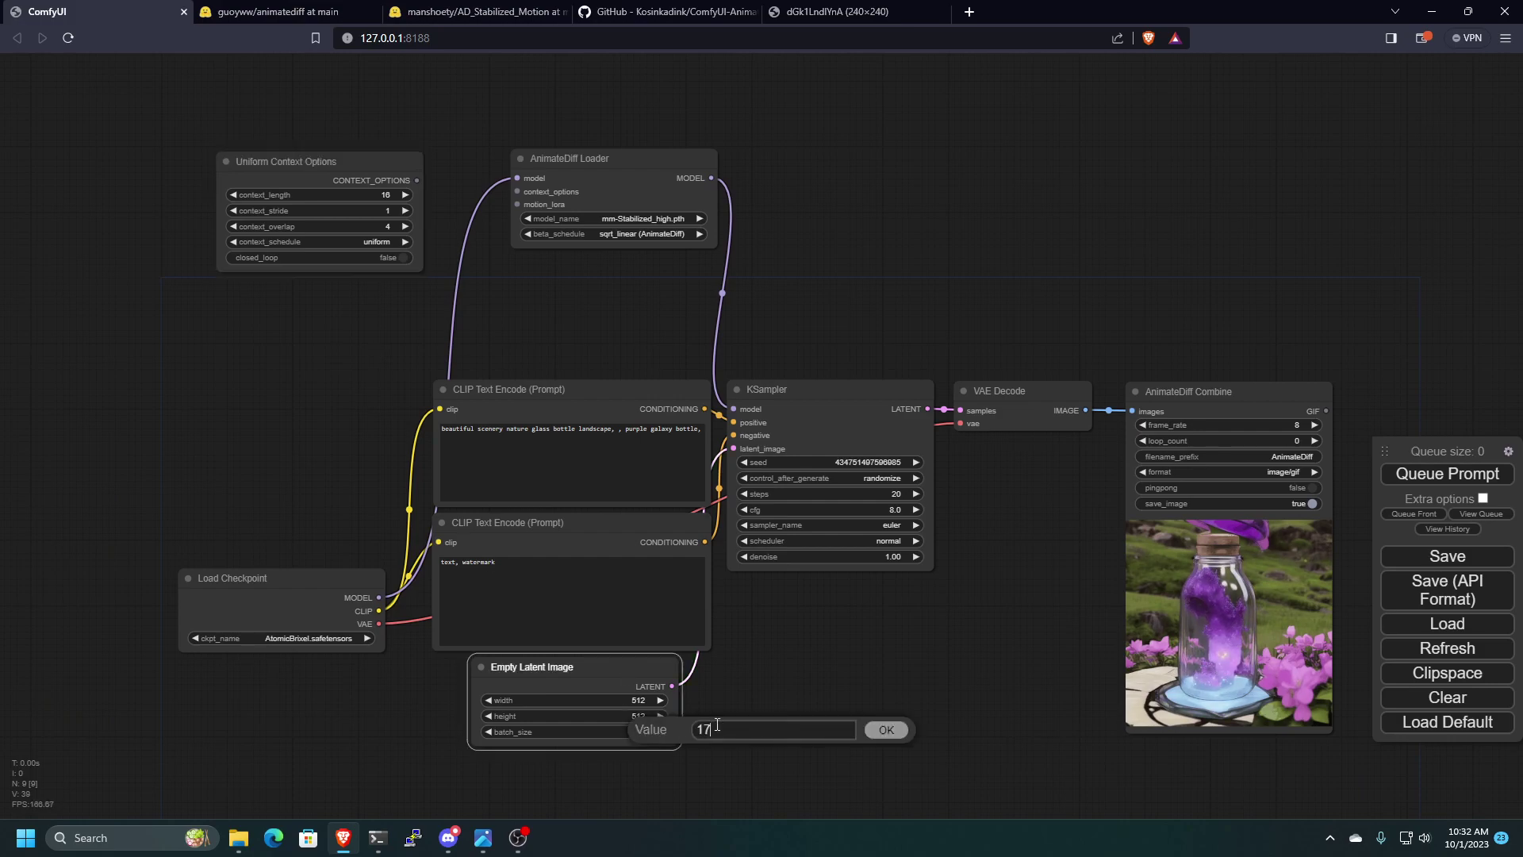
pyautogui.write('32')
pyautogui.press('Return')
pyautogui.scroll(6, 648, 753)
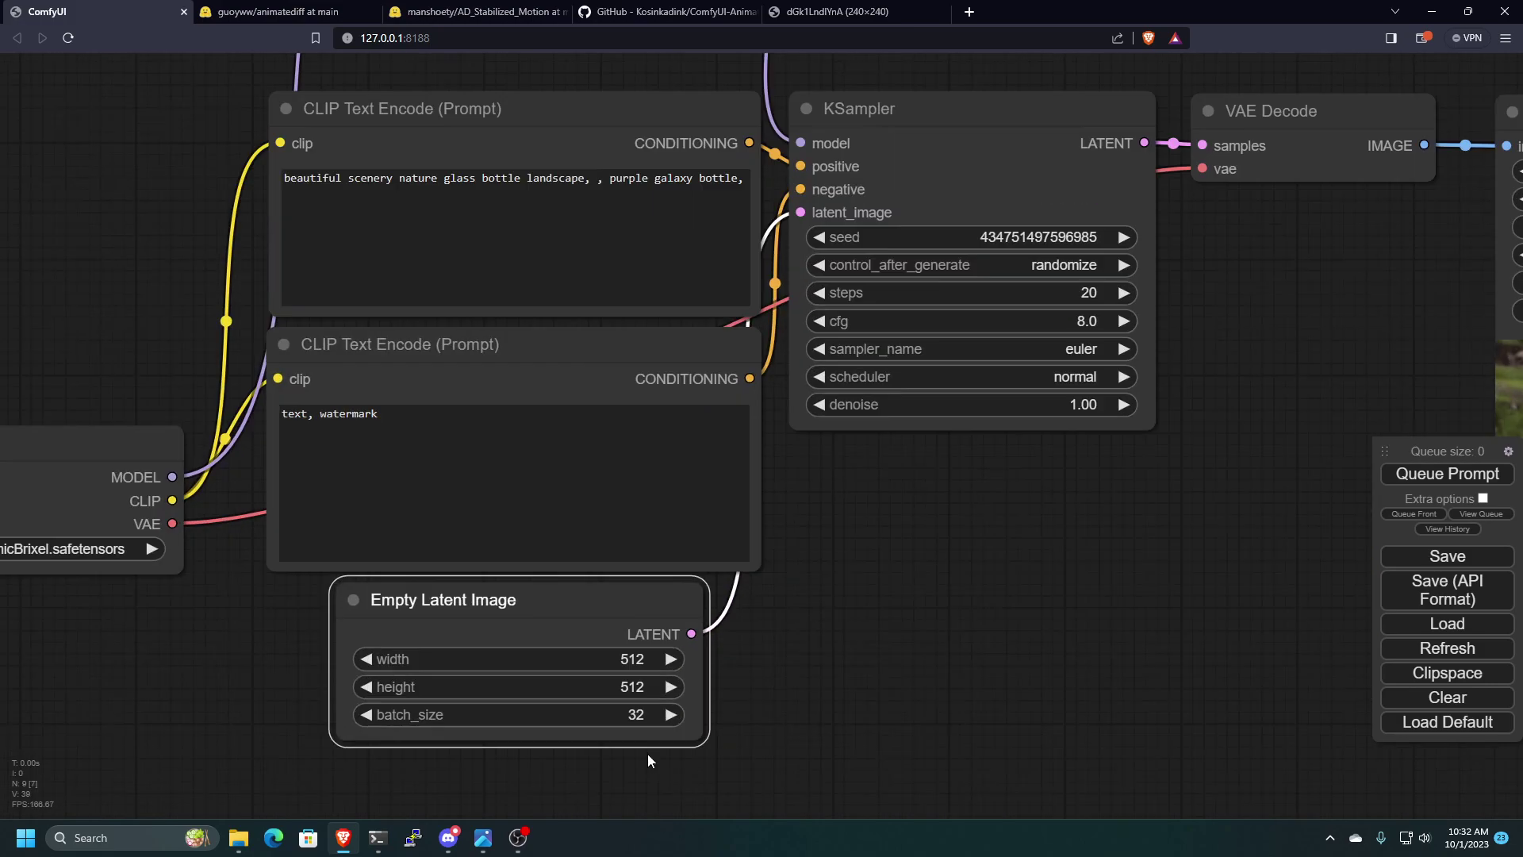
pyautogui.scroll(-6, 647, 749)
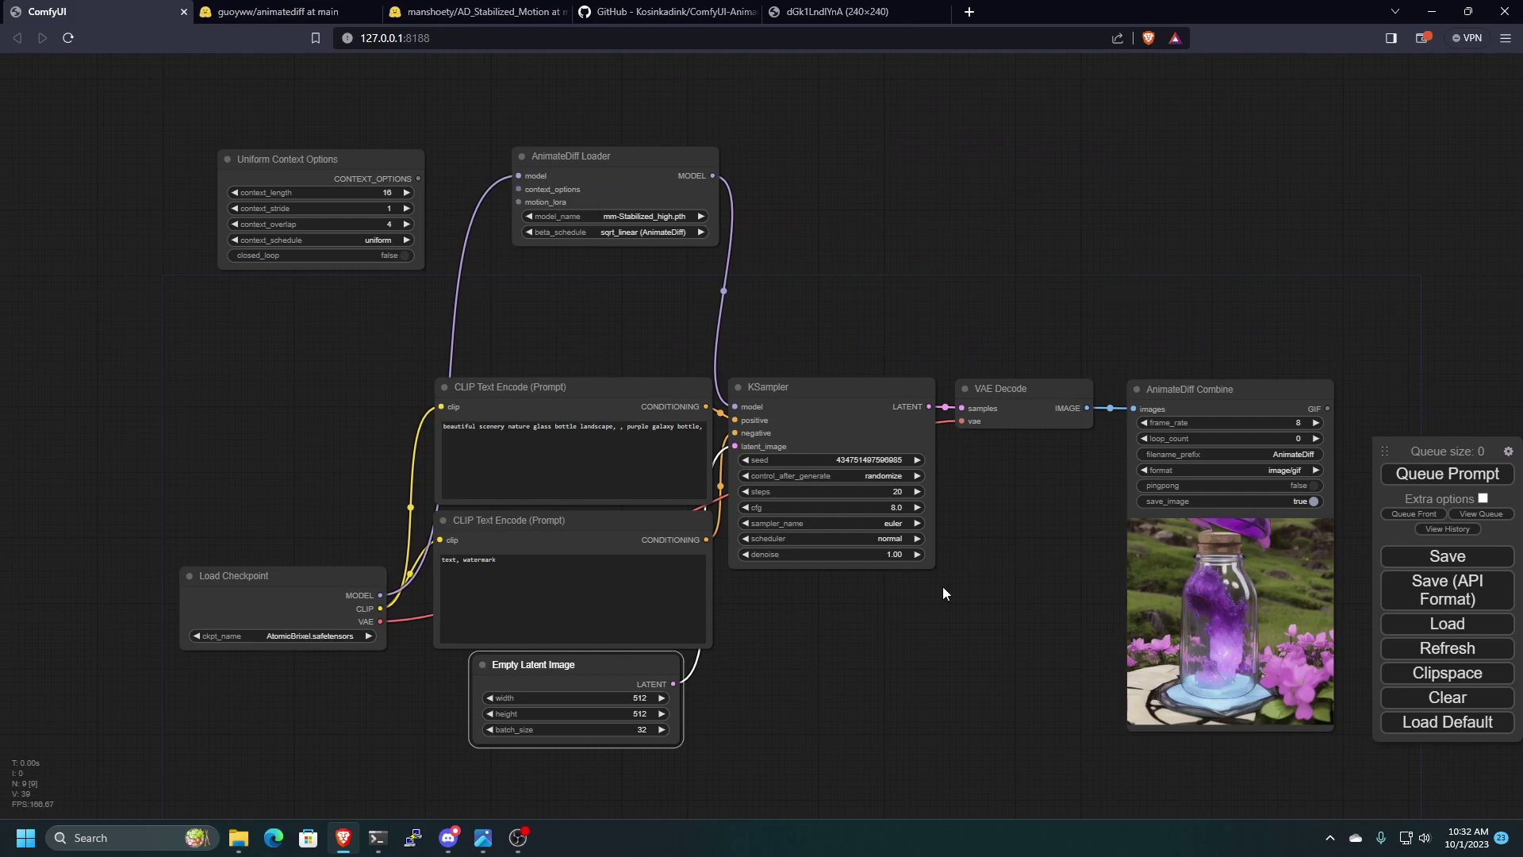
# - Connect the CONTEXT_OPTIONS output of the Uniform Context Options node to the context_options input of the AnimateDiff Loader
pyautogui.scroll(3, 384, 224)
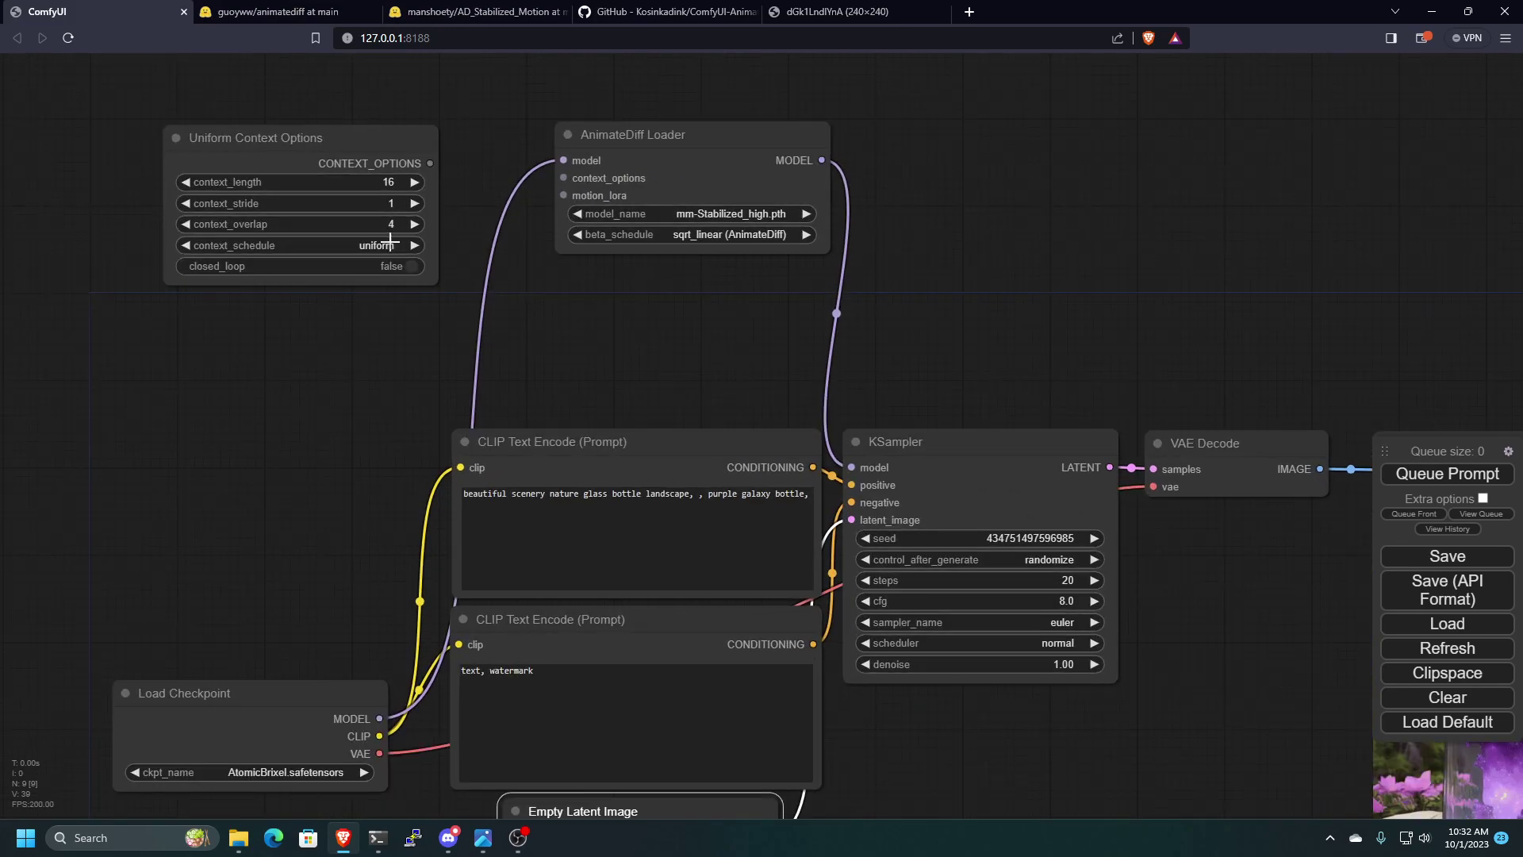
pyautogui.moveTo(430, 164); pyautogui.dragTo(565, 178)
pyautogui.scroll(3, 347, 170)
pyautogui.scroll(-5, 389, 189)
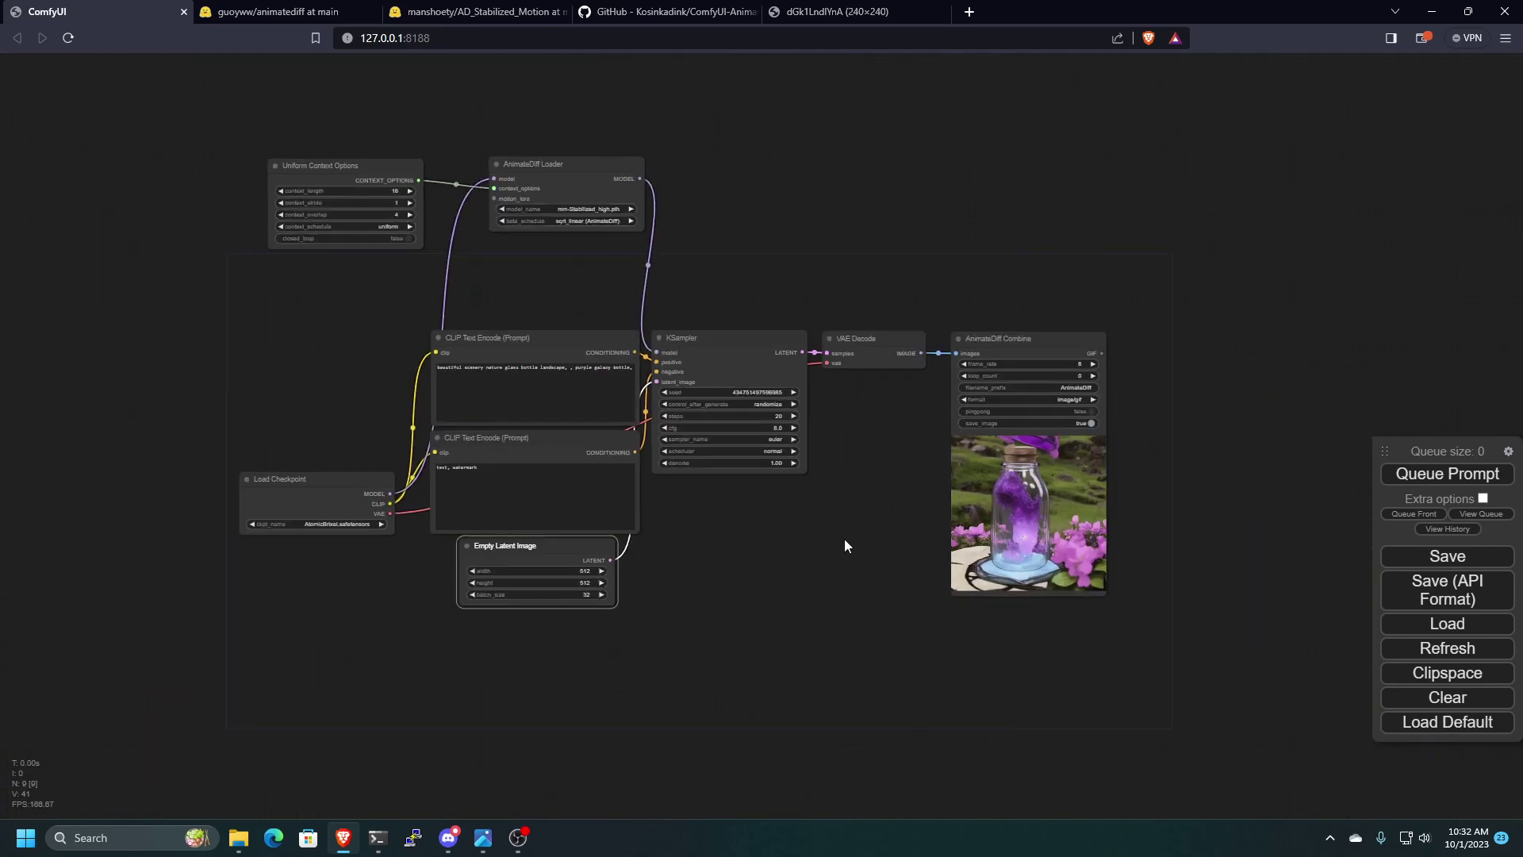
# - Queue the prompt with the context options connected and inspect the longer animation in the AnimateDiff Combine node
pyautogui.scroll(3, 848, 540)
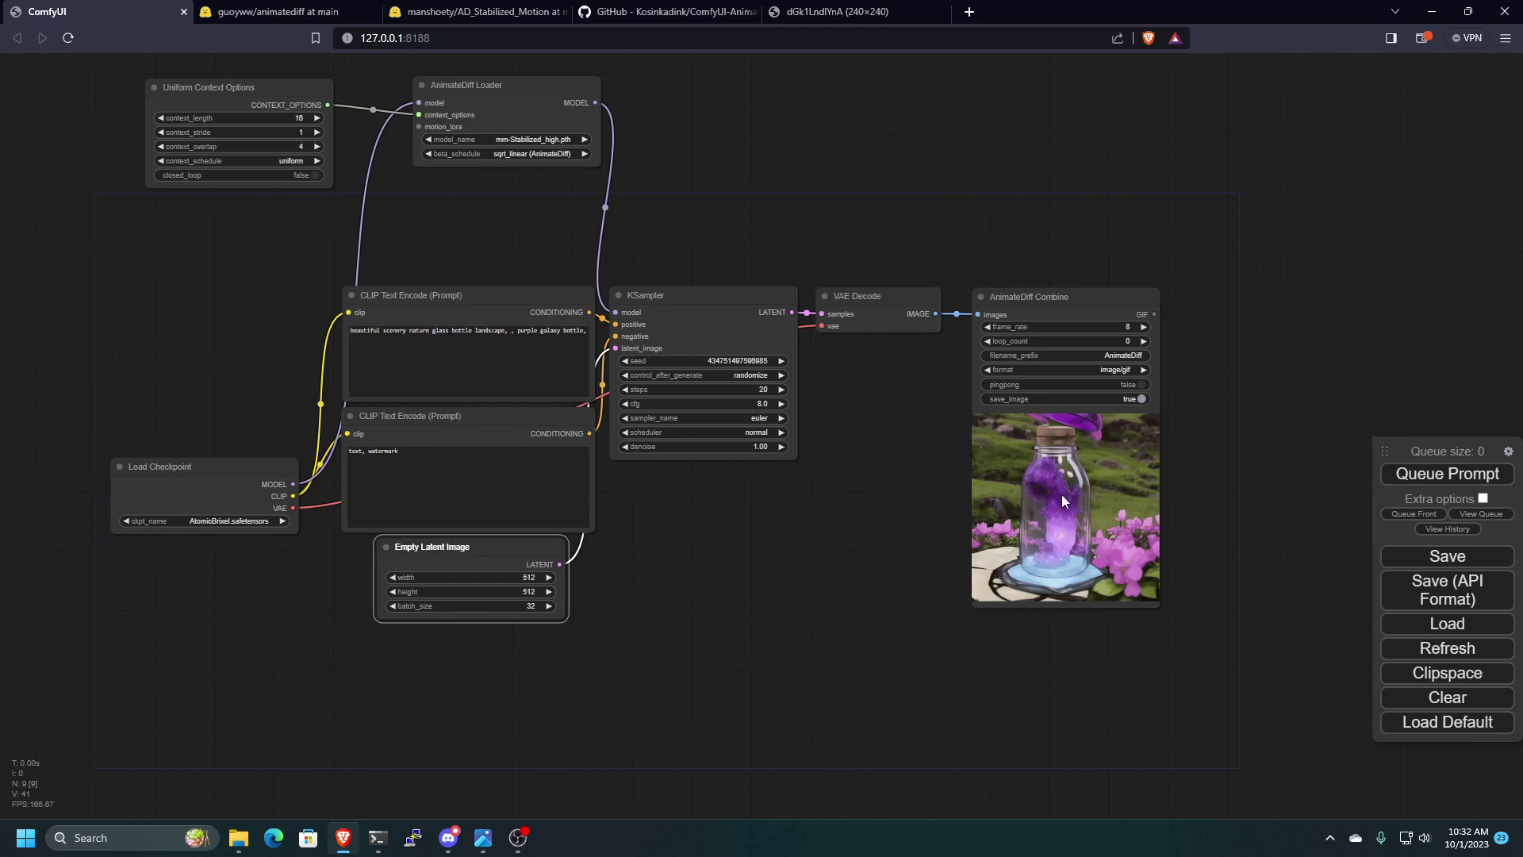
pyautogui.click(1398, 474)
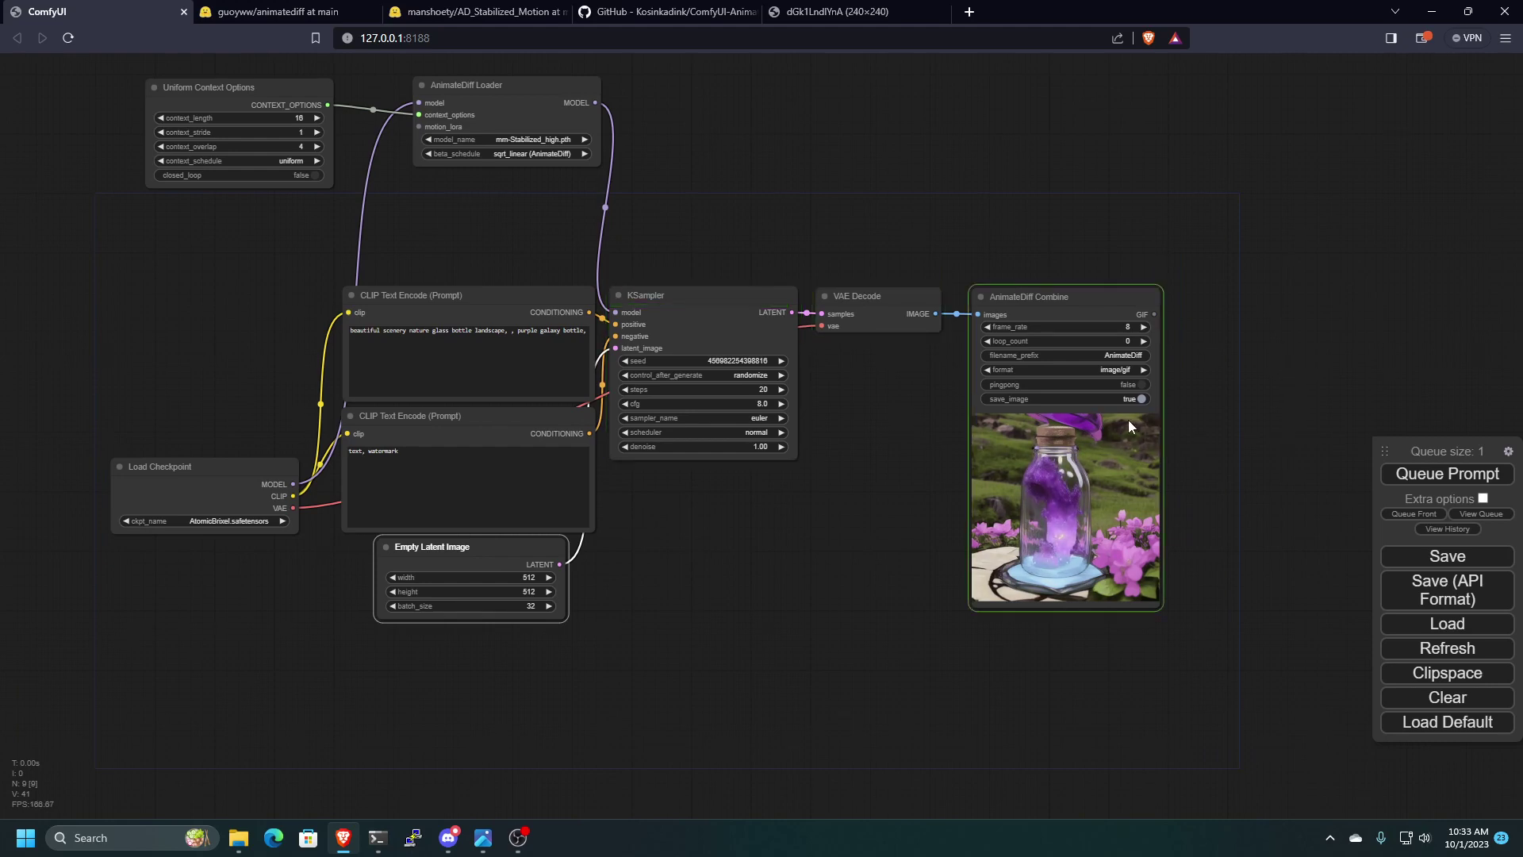
pyautogui.scroll(5, 914, 545)
pyautogui.scroll(3, 929, 535)
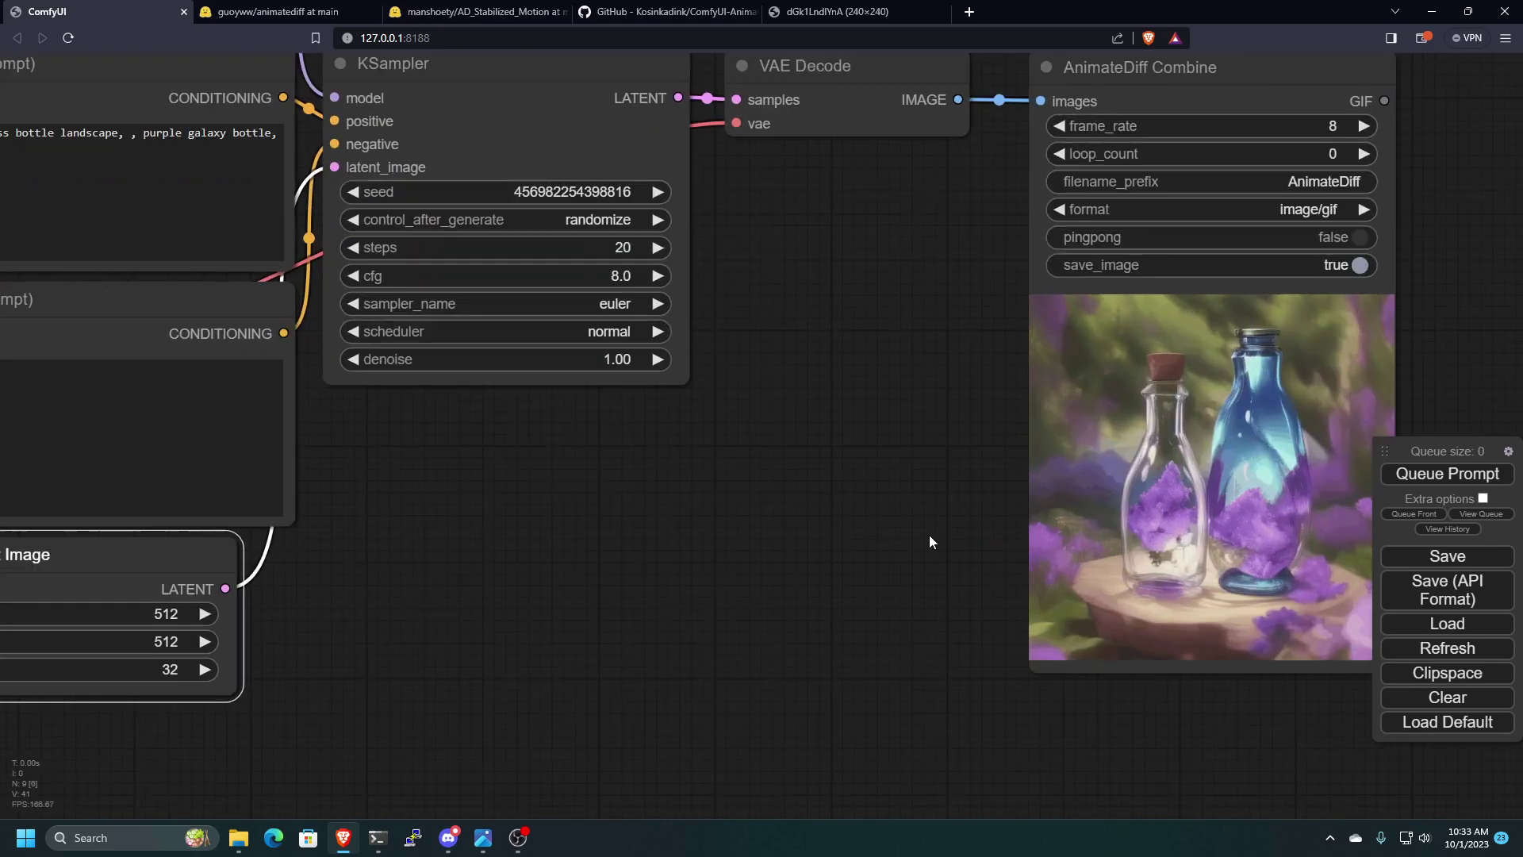
pyautogui.moveTo(929, 535); pyautogui.dragTo(635, 549)
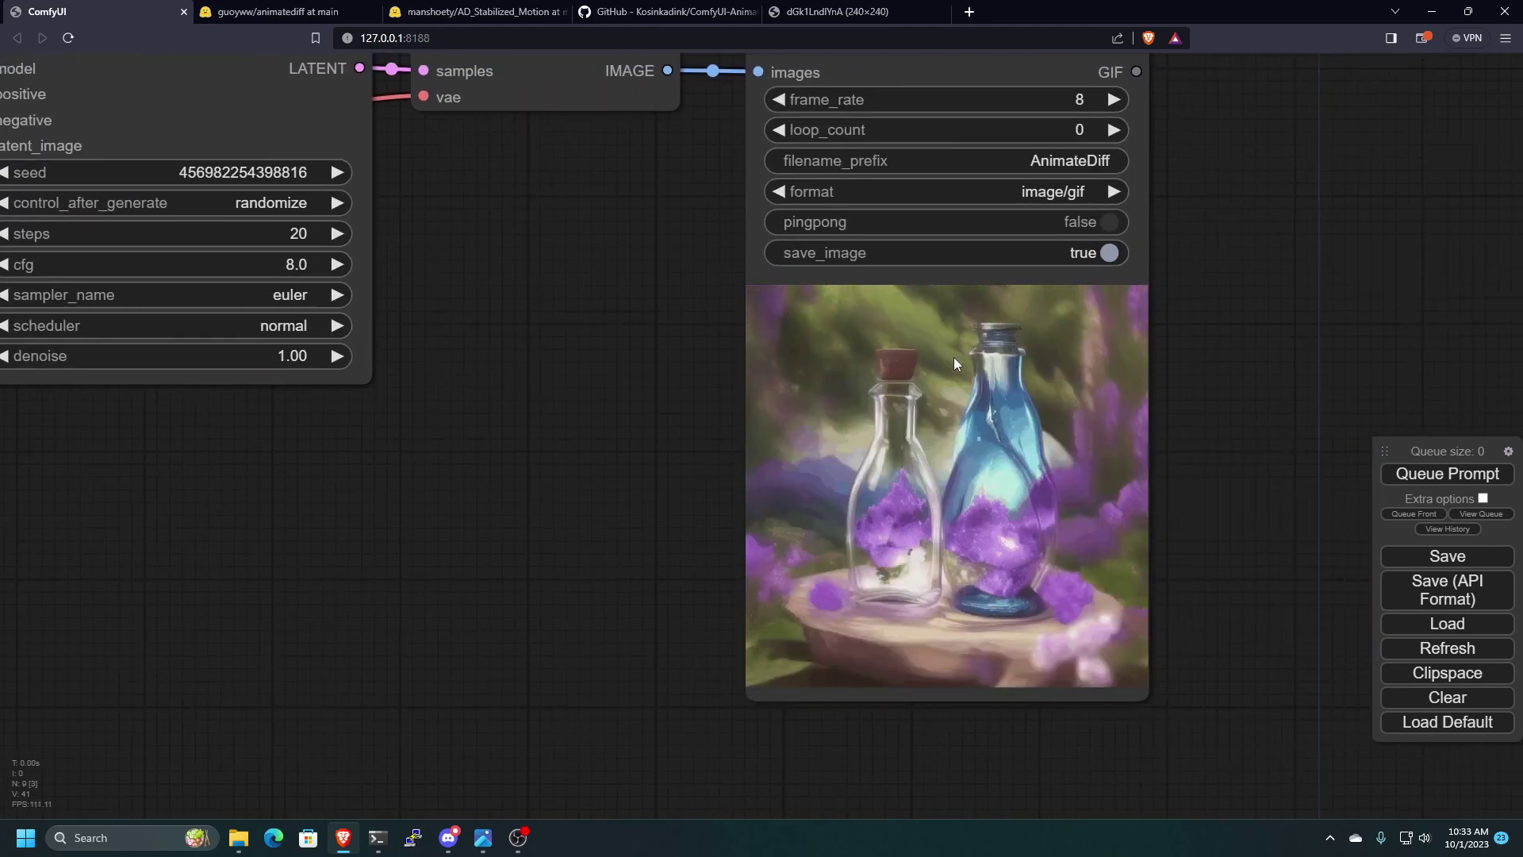
pyautogui.scroll(-1, 733, 480)
pyautogui.scroll(-2, 733, 474)
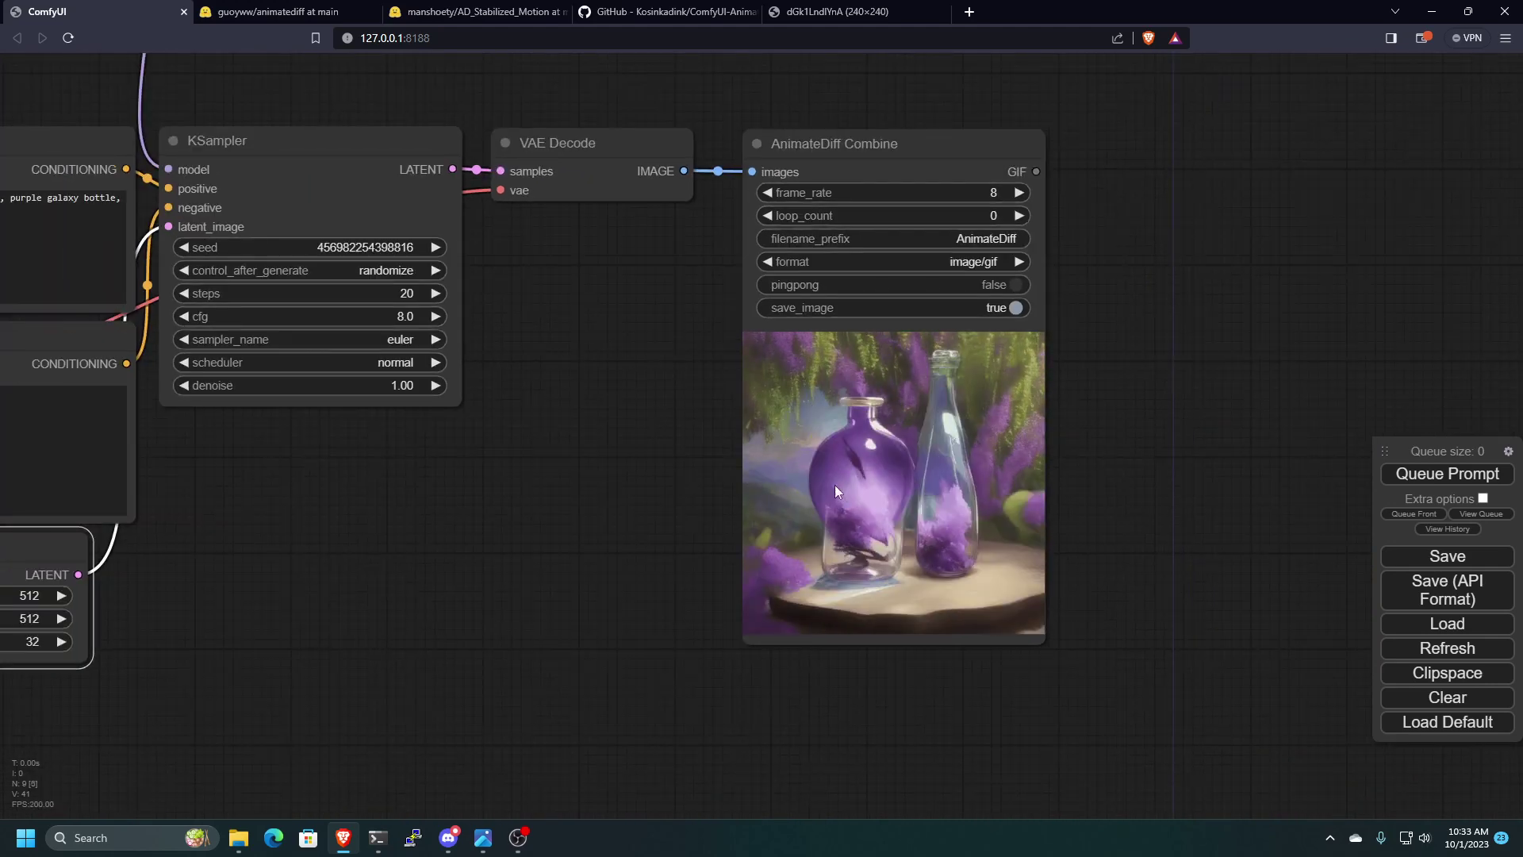
# - Review the context length, stride, overlap and schedule settings in the Uniform Context Options node against the generated animation
pyautogui.moveTo(430, 512); pyautogui.dragTo(864, 574)
pyautogui.moveTo(381, 266); pyautogui.dragTo(463, 388)
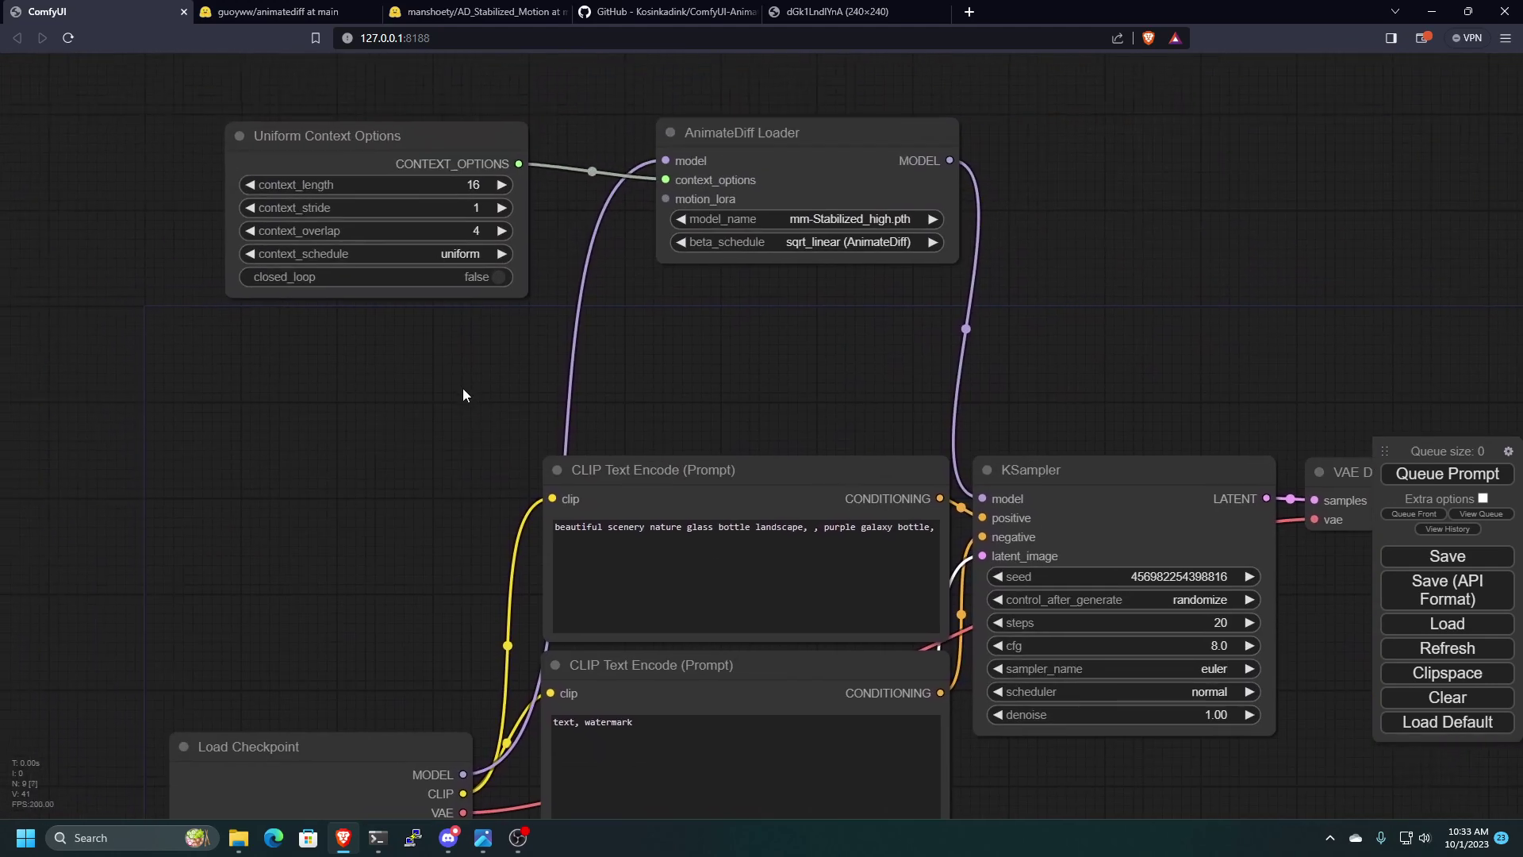
pyautogui.scroll(5, 238, 234)
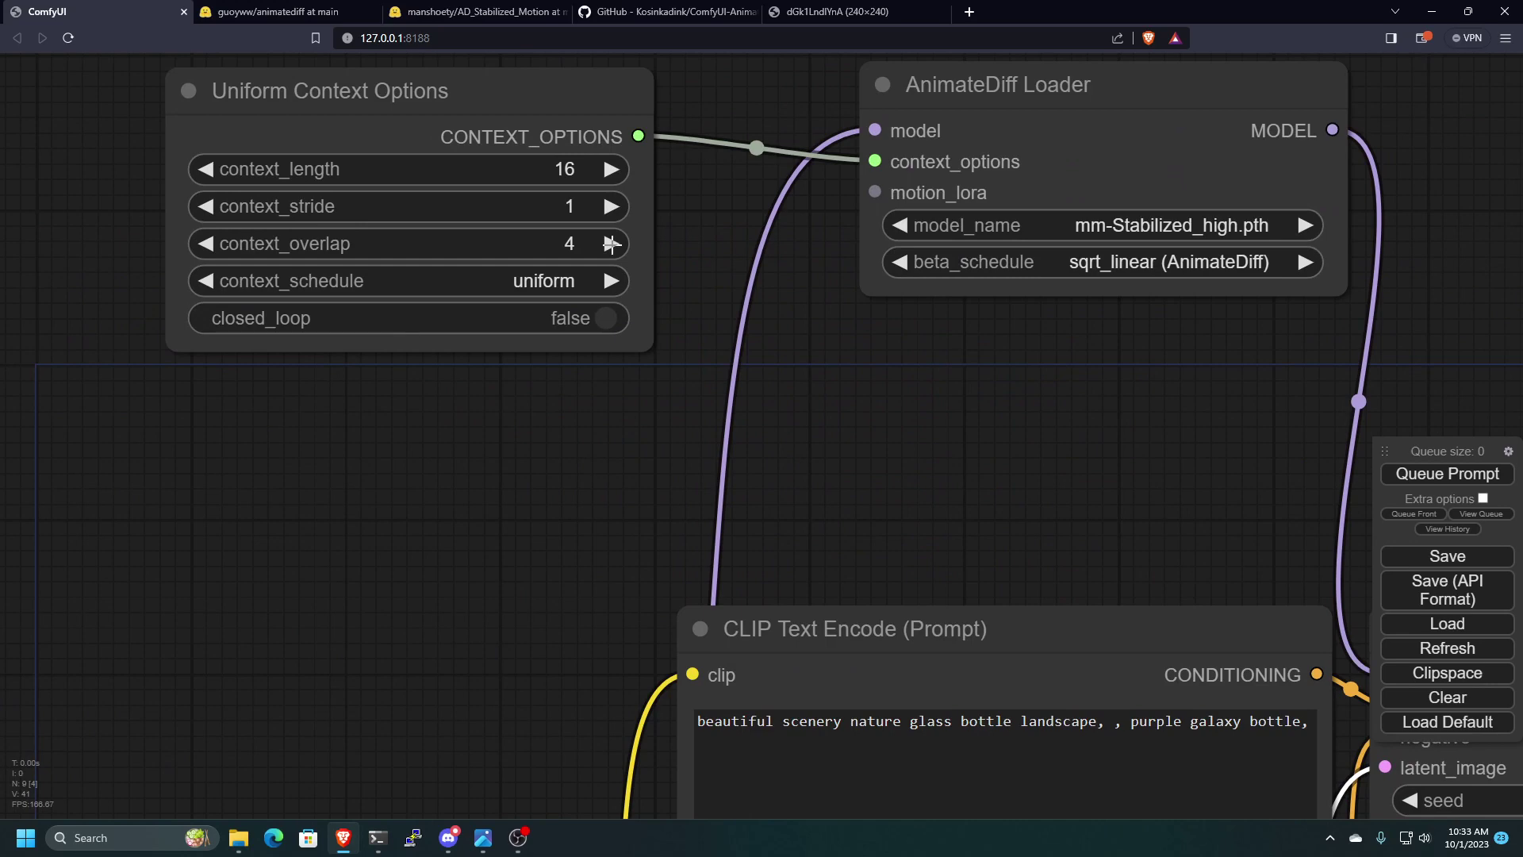
pyautogui.scroll(-5, 611, 238)
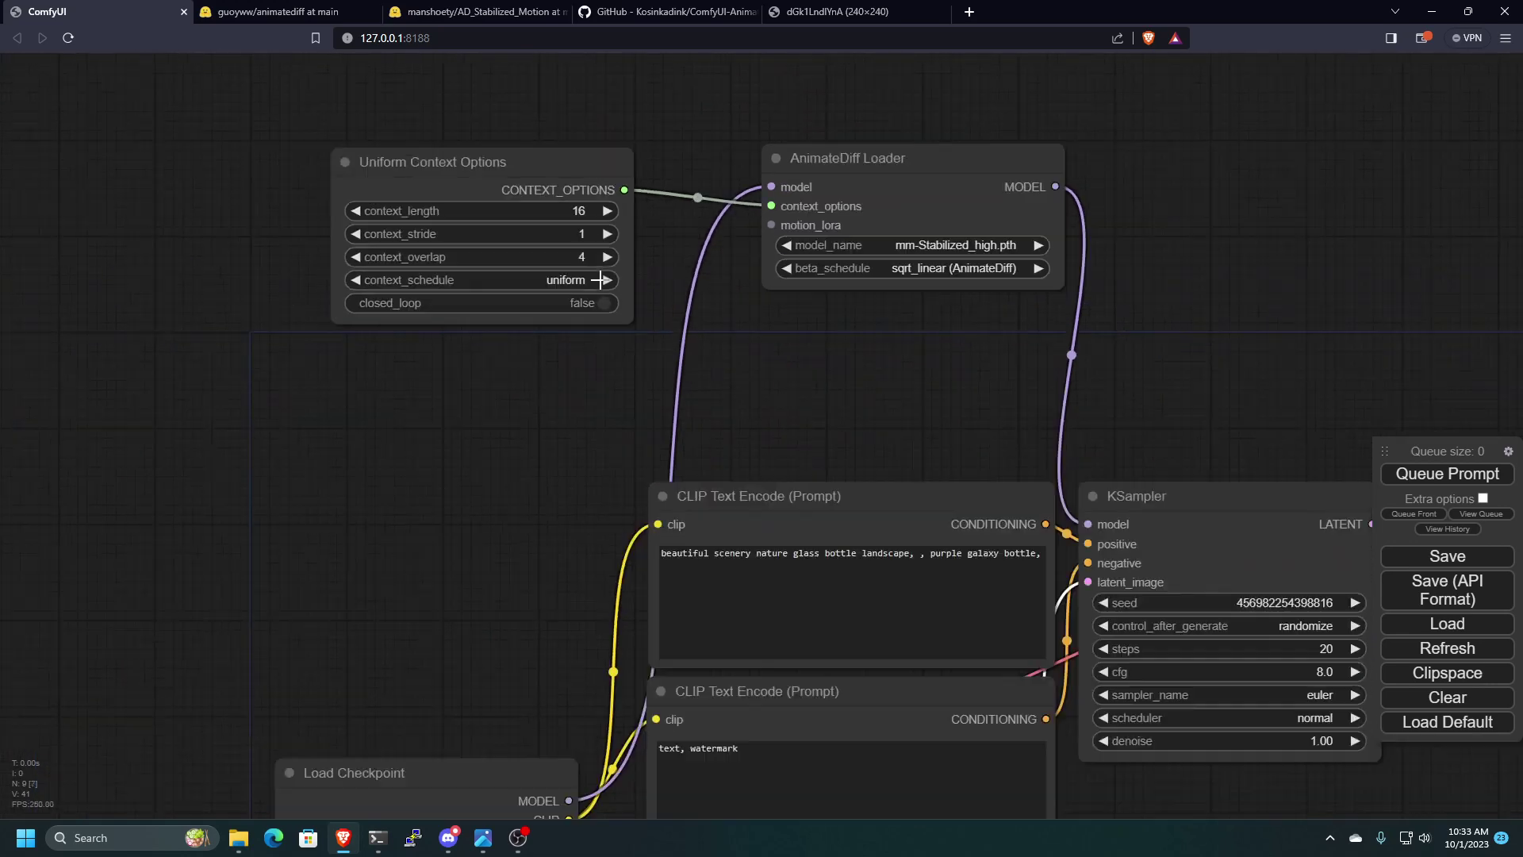
pyautogui.moveTo(824, 275); pyautogui.dragTo(395, 47)
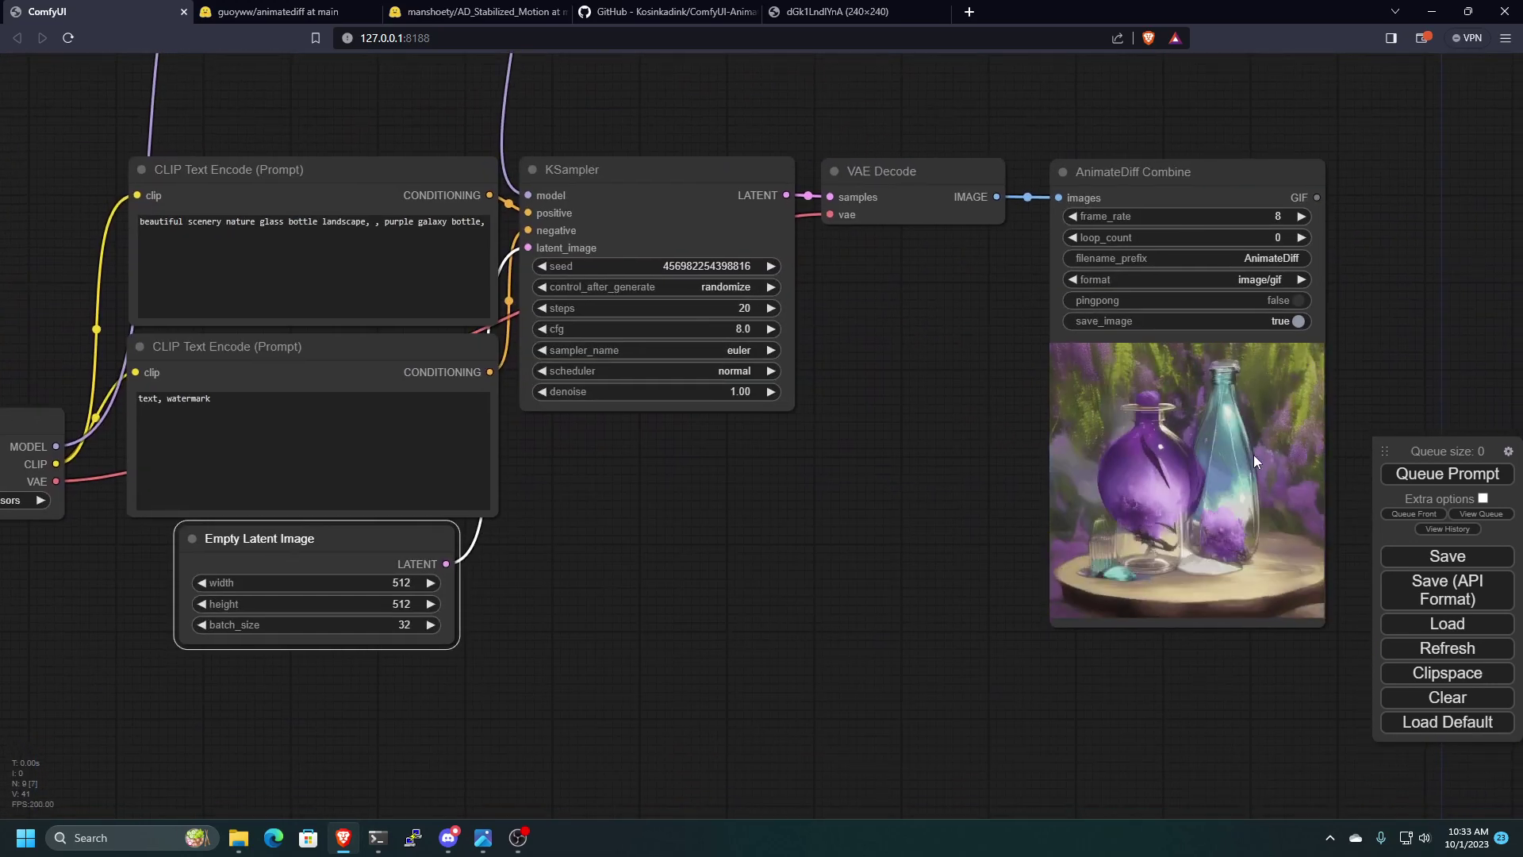
pyautogui.scroll(-4, 862, 502)
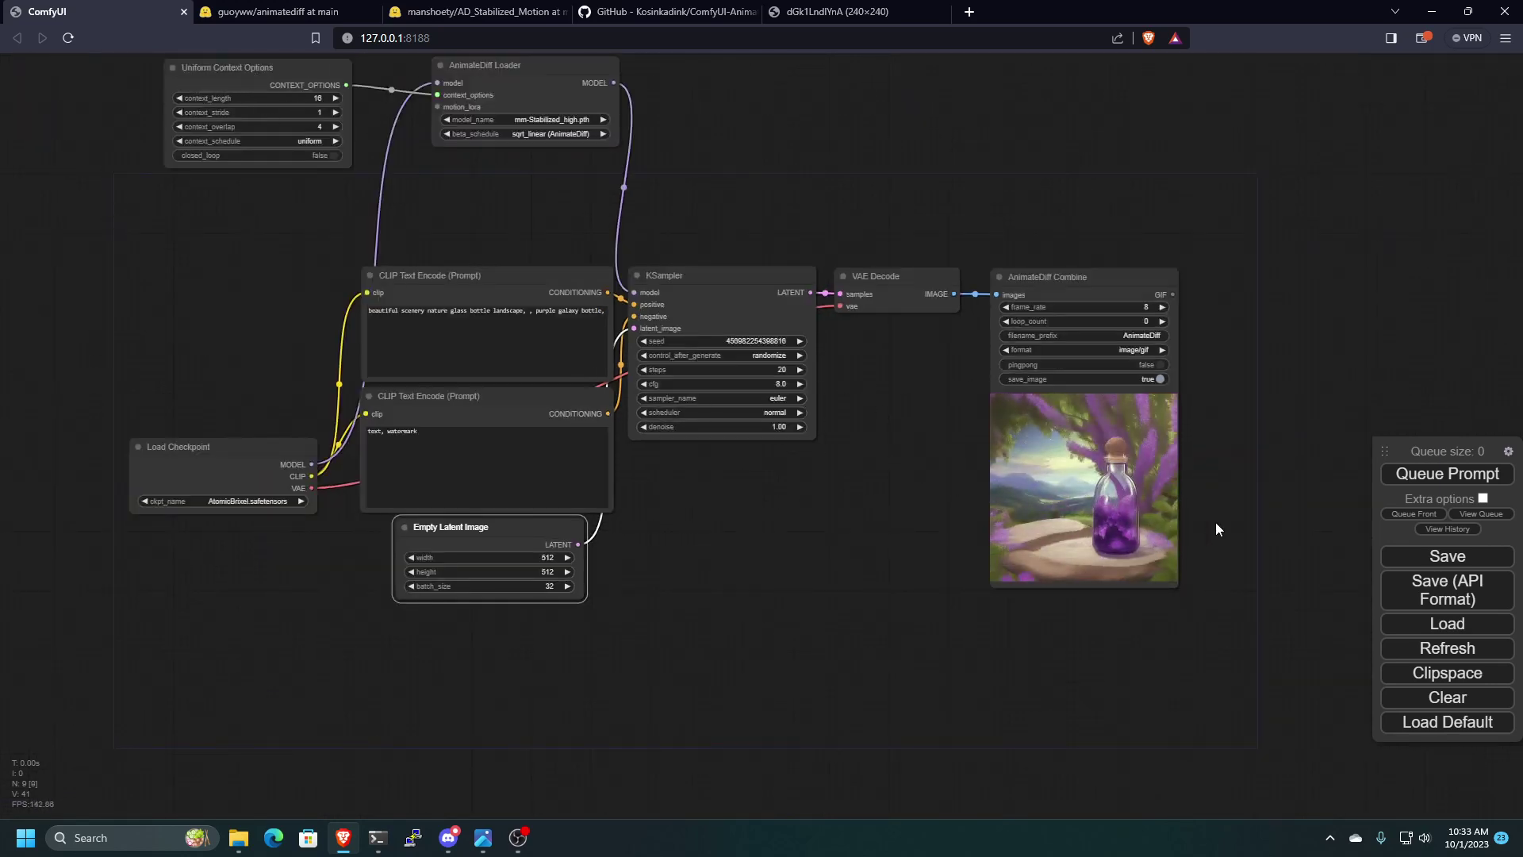
# - Set the context length in the Uniform Context Options node to 32
pyautogui.scroll(5, 972, 493)
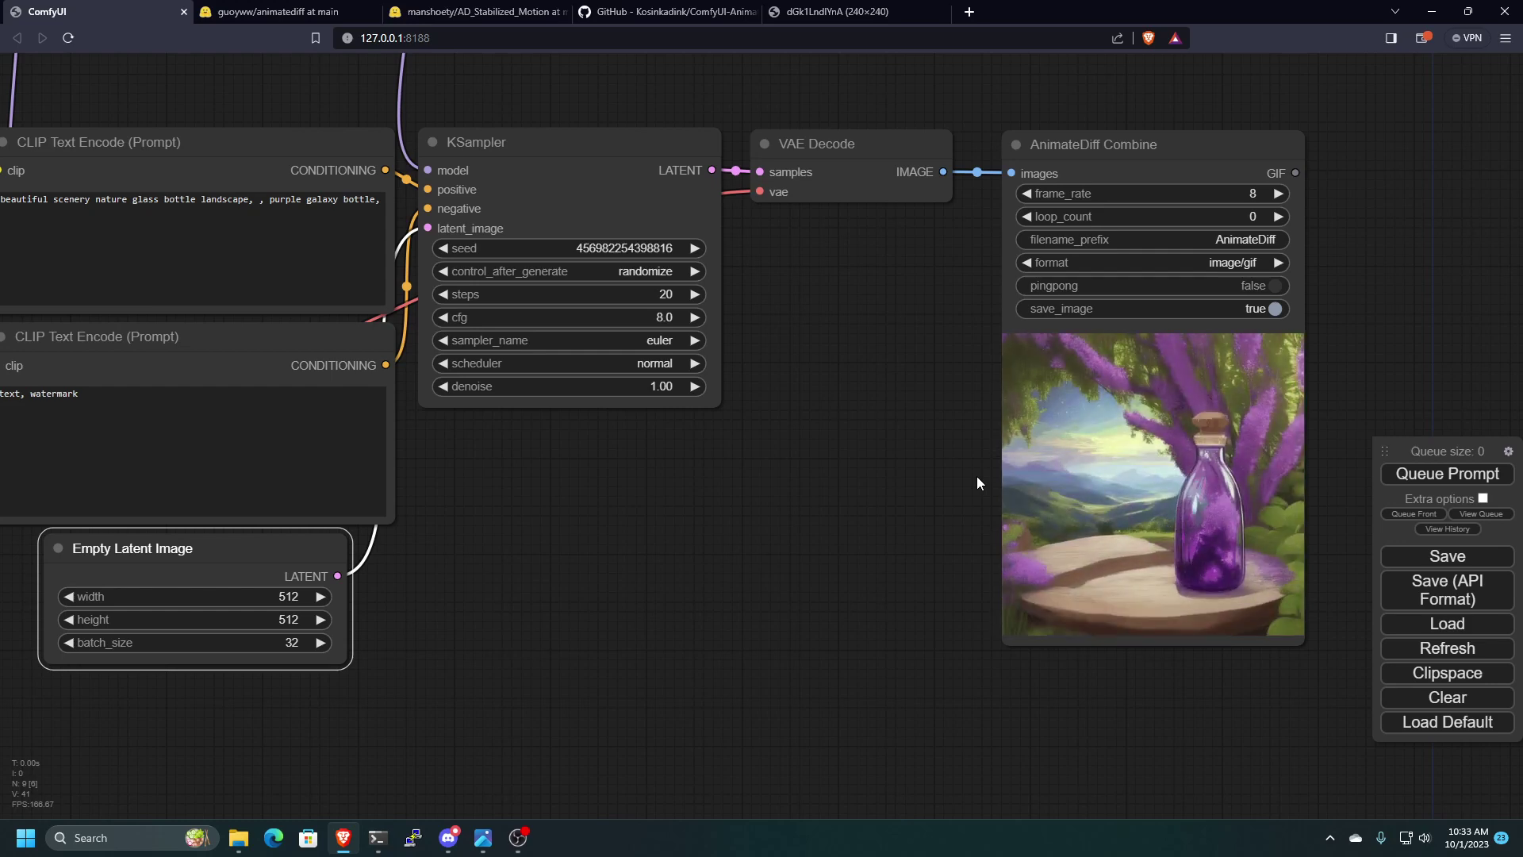
pyautogui.scroll(-5, 872, 444)
pyautogui.moveTo(846, 445); pyautogui.dragTo(969, 517)
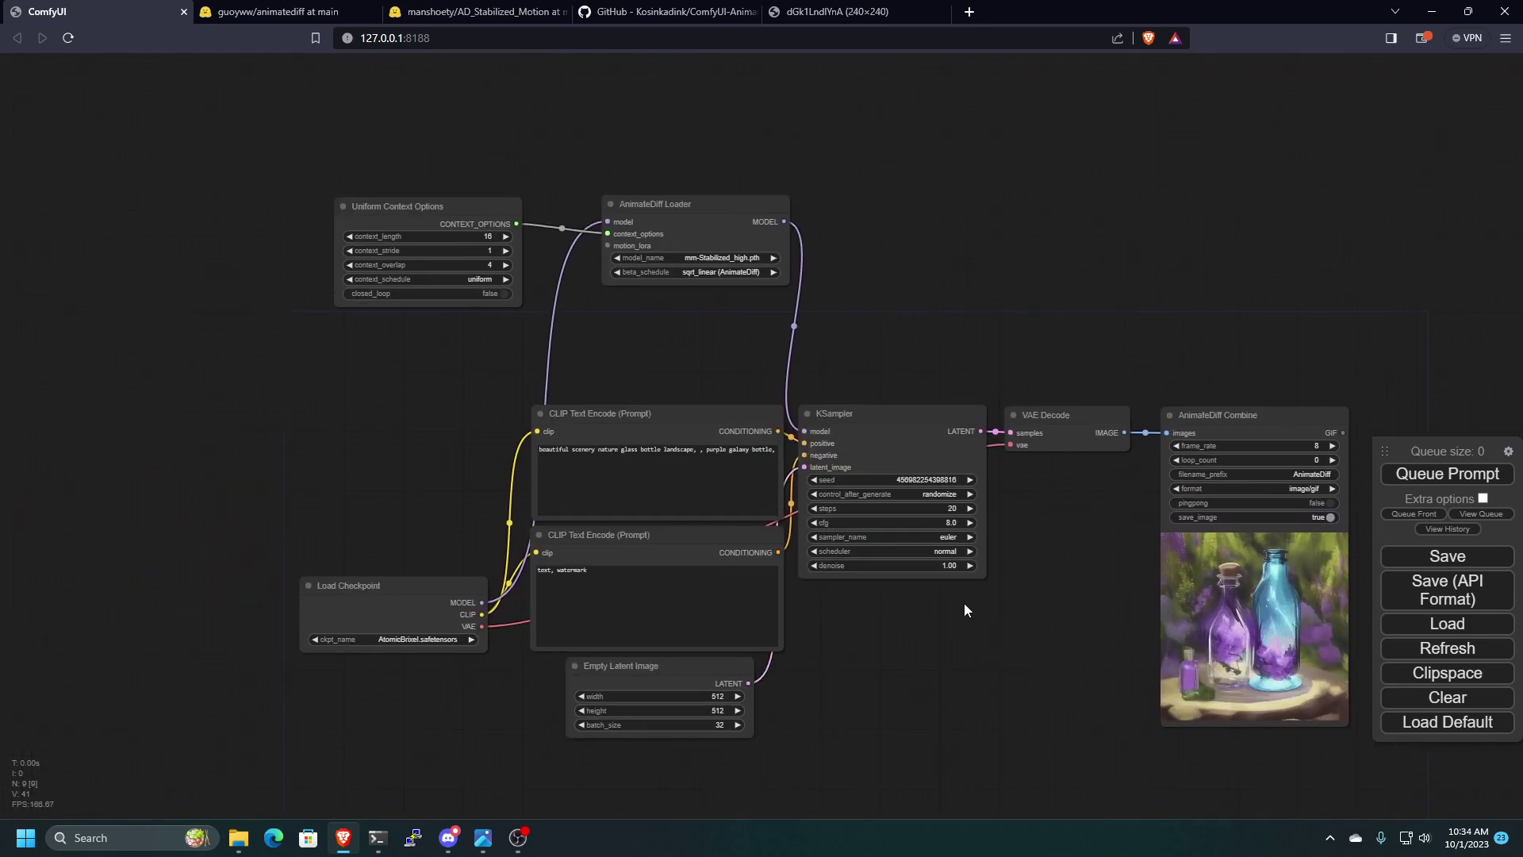
pyautogui.scroll(6, 403, 166)
pyautogui.click(512, 283)
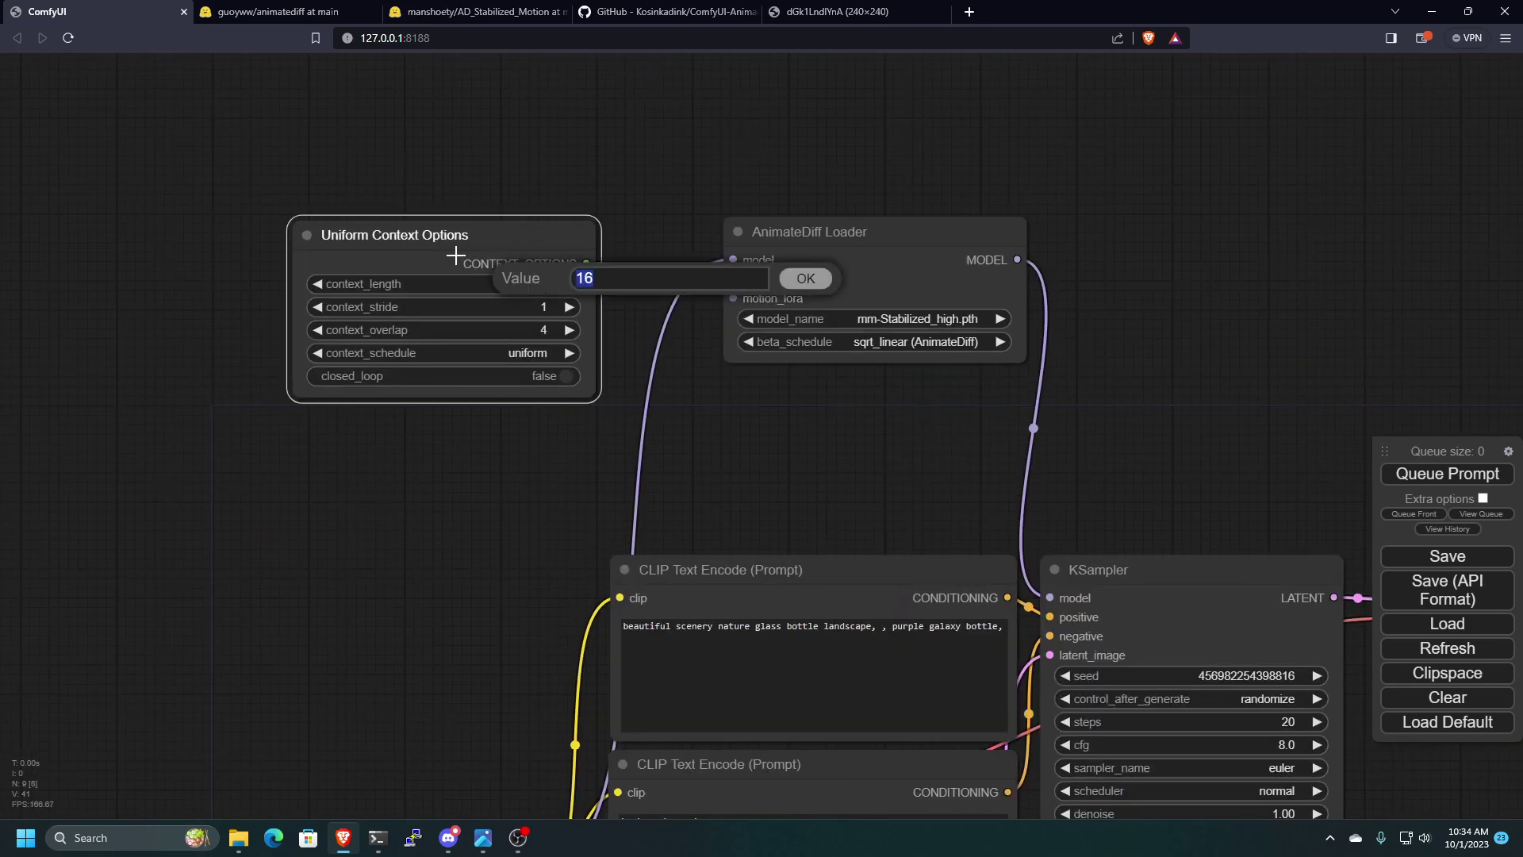
pyautogui.write('32')
pyautogui.press('Return')
pyautogui.scroll(-4, 466, 530)
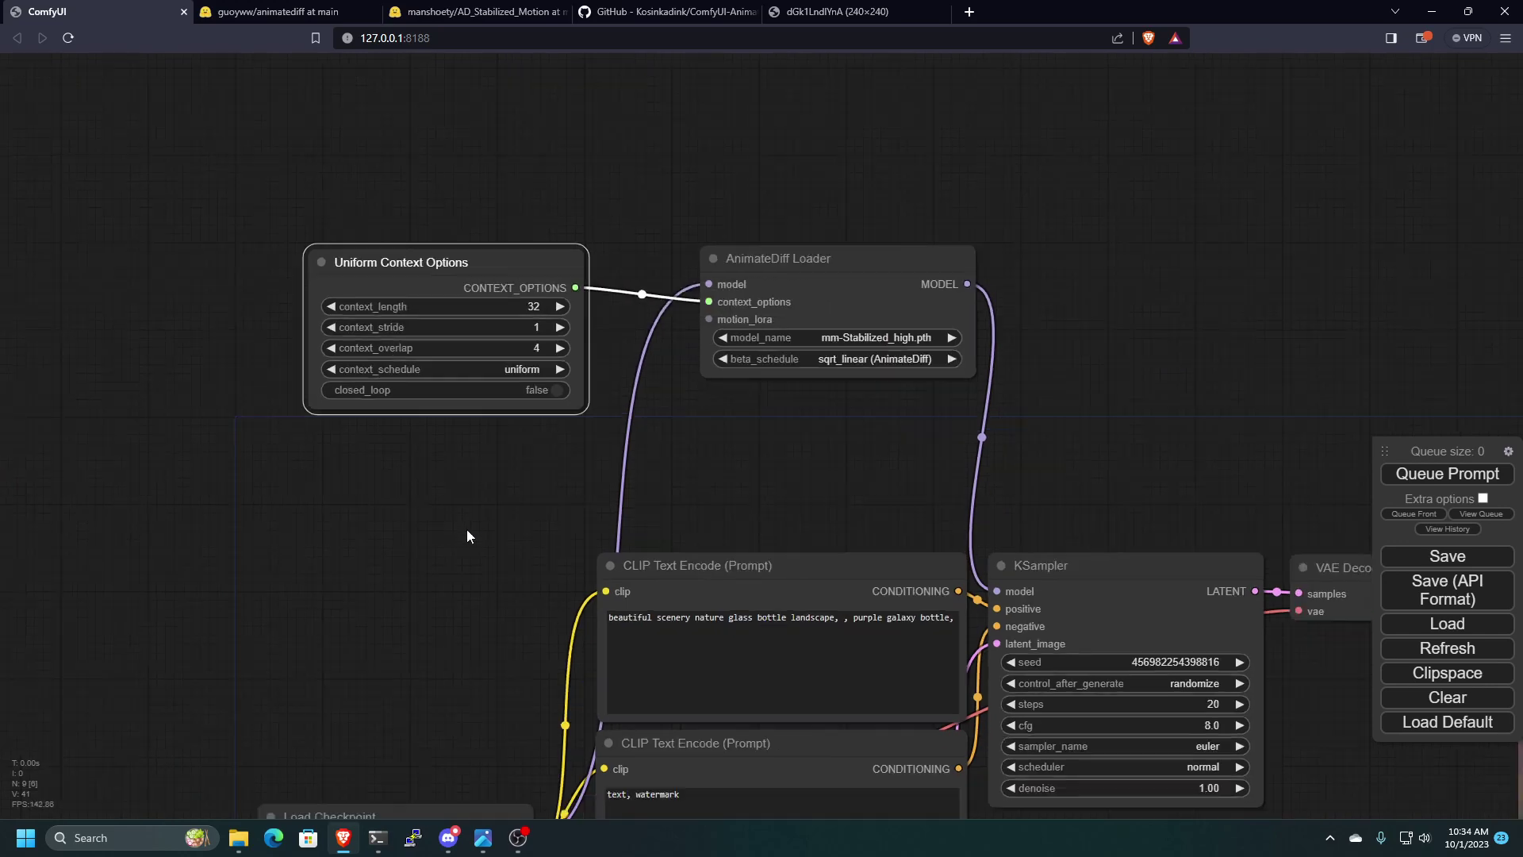
# - Try to generate the animation with the current workflow settings and close the report dialog
pyautogui.moveTo(467, 530); pyautogui.dragTo(323, 336)
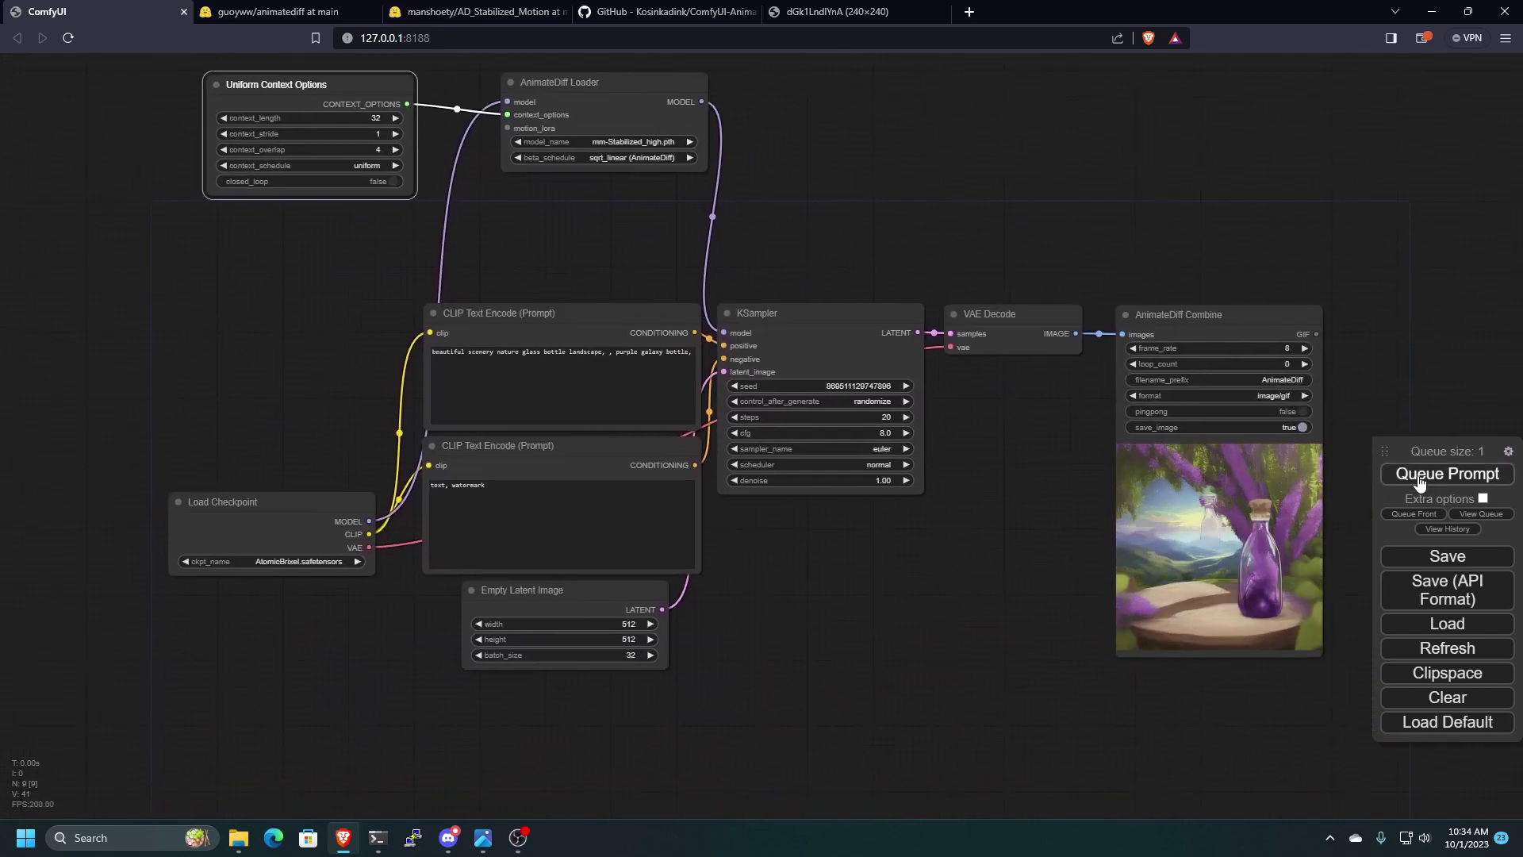
pyautogui.click(1447, 473)
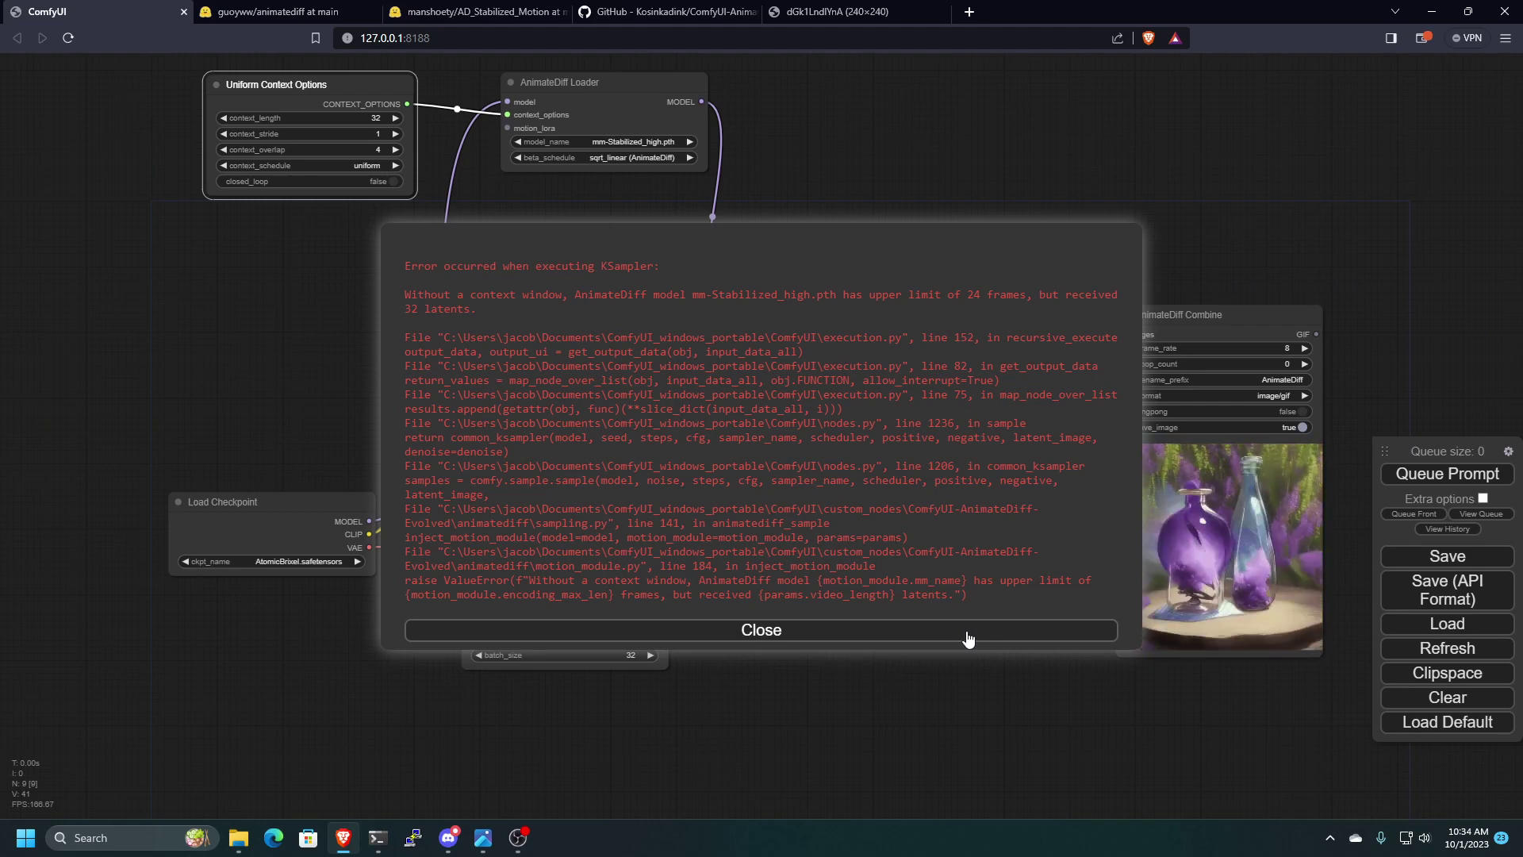
pyautogui.click(967, 639)
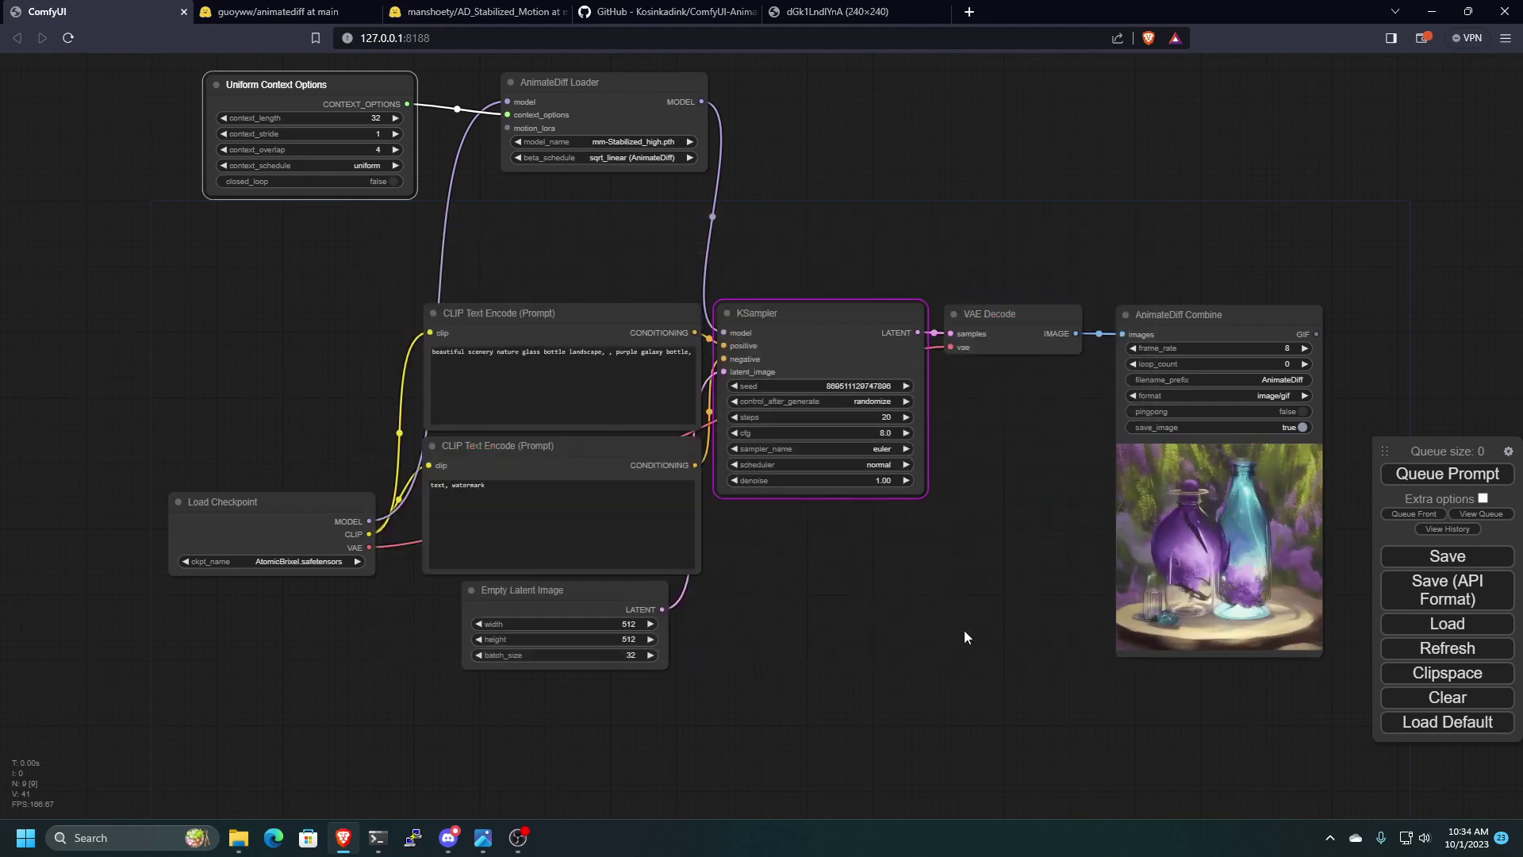
# - Set the context length in Uniform Context Options to 24 and queue the prompt for generation
pyautogui.click(382, 117)
pyautogui.press('BackSpace')
pyautogui.press('BackSpace')
pyautogui.write('24')
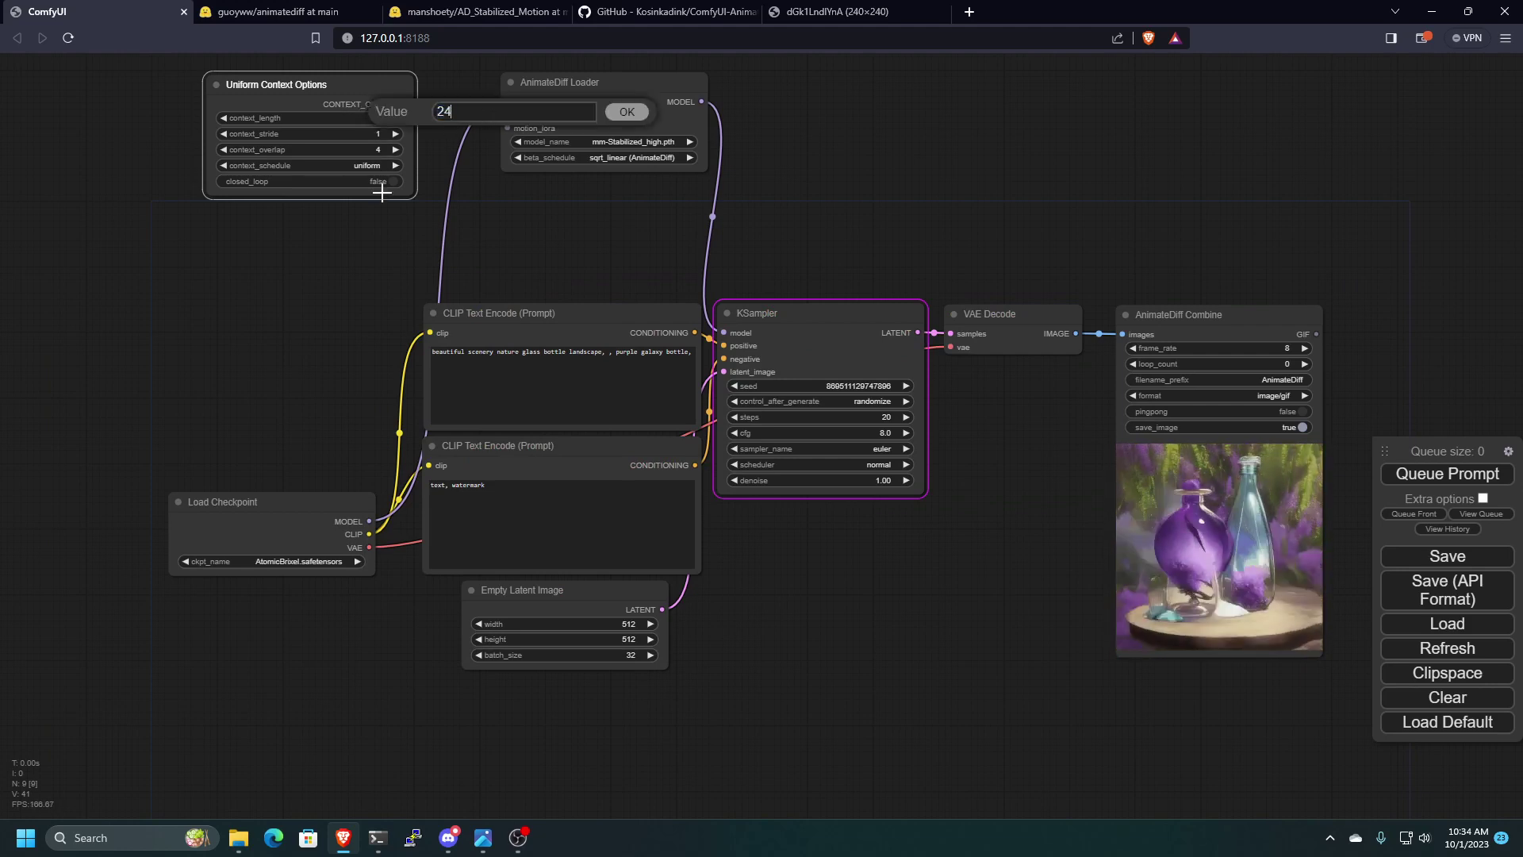
pyautogui.press('Return')
pyautogui.click(1460, 475)
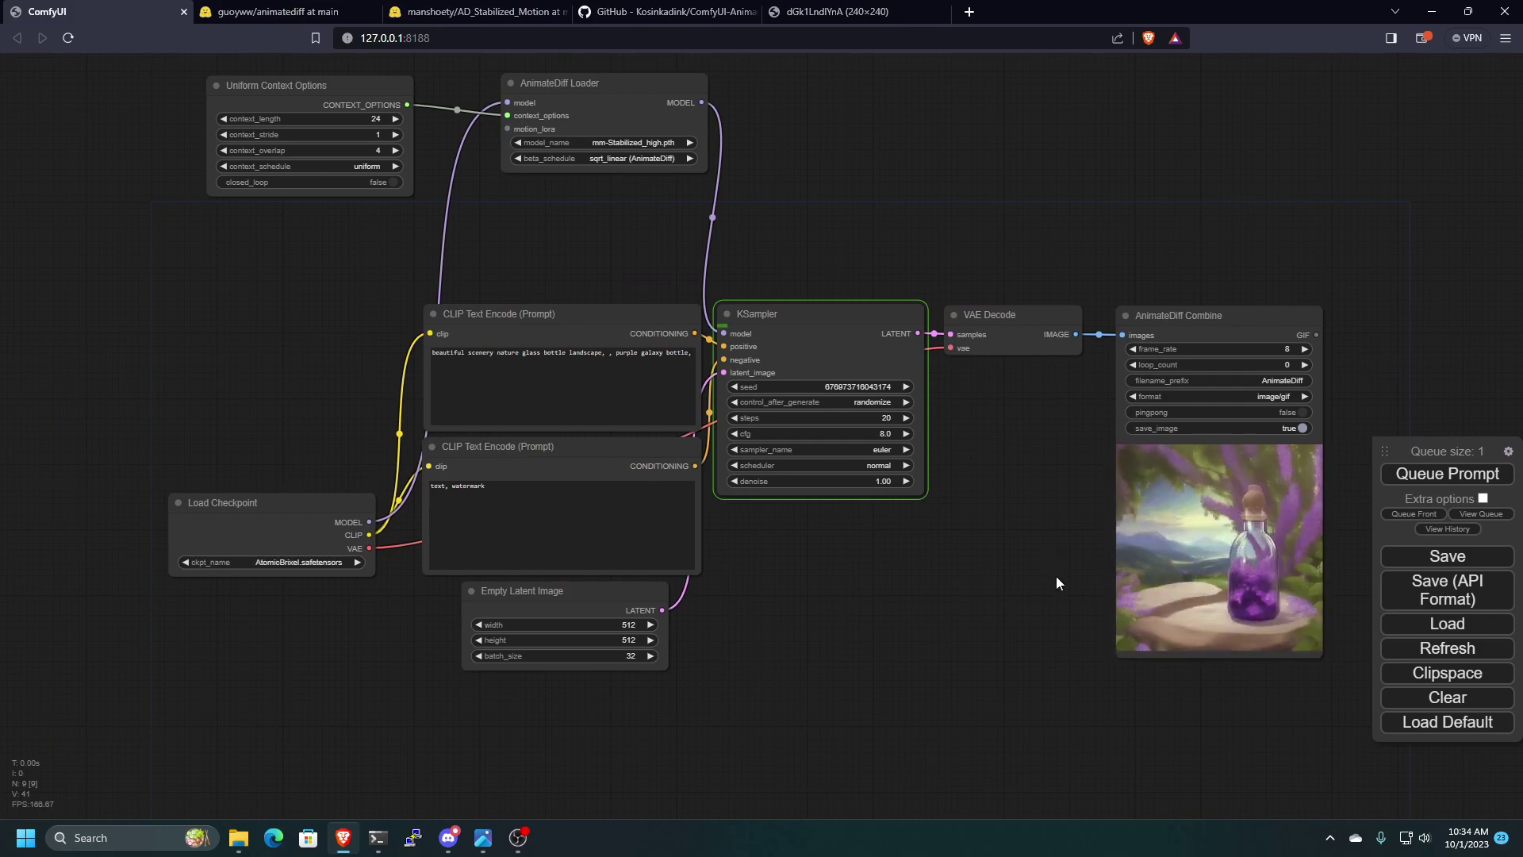
# - Examine the GIF preview in the AnimateDiff Combine node and the KSampler's progress during generation
pyautogui.scroll(5, 1288, 692)
pyautogui.moveTo(1288, 692); pyautogui.dragTo(1182, 693)
pyautogui.scroll(-4, 1204, 706)
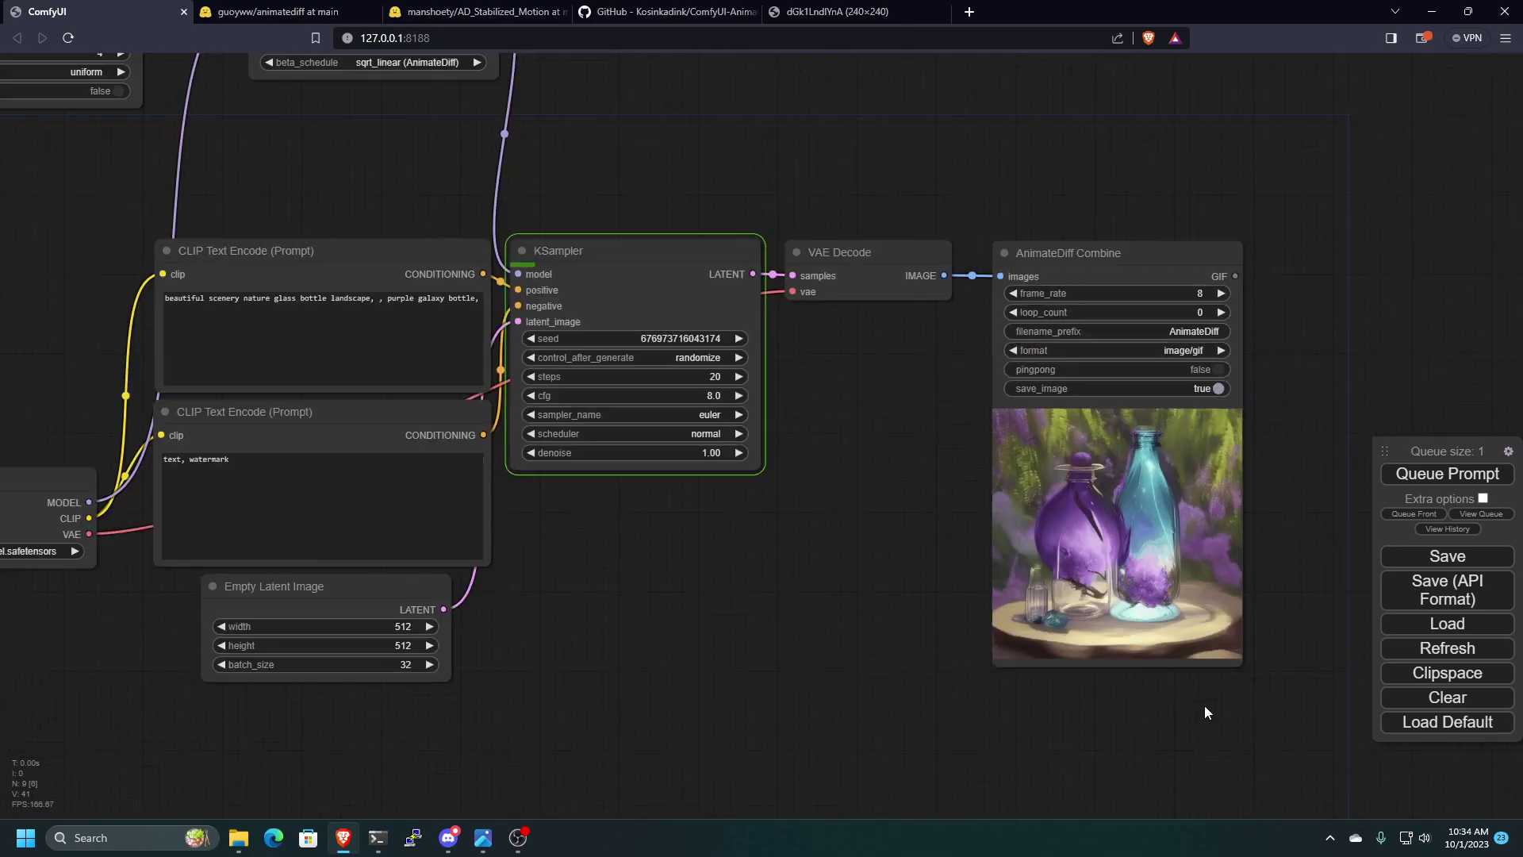
pyautogui.scroll(3, 658, 334)
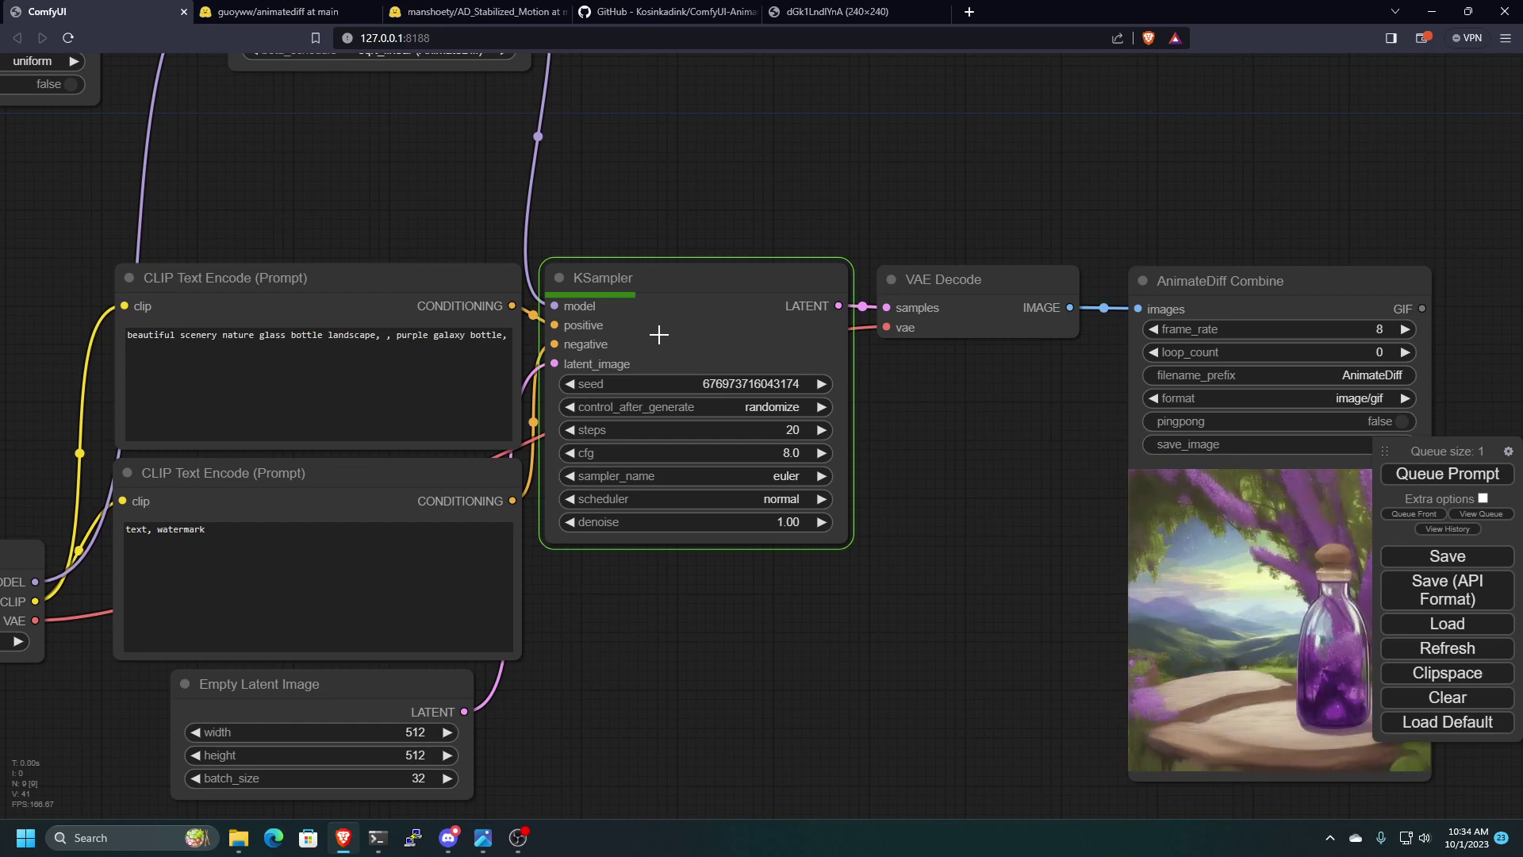
pyautogui.moveTo(907, 558); pyautogui.dragTo(662, 478)
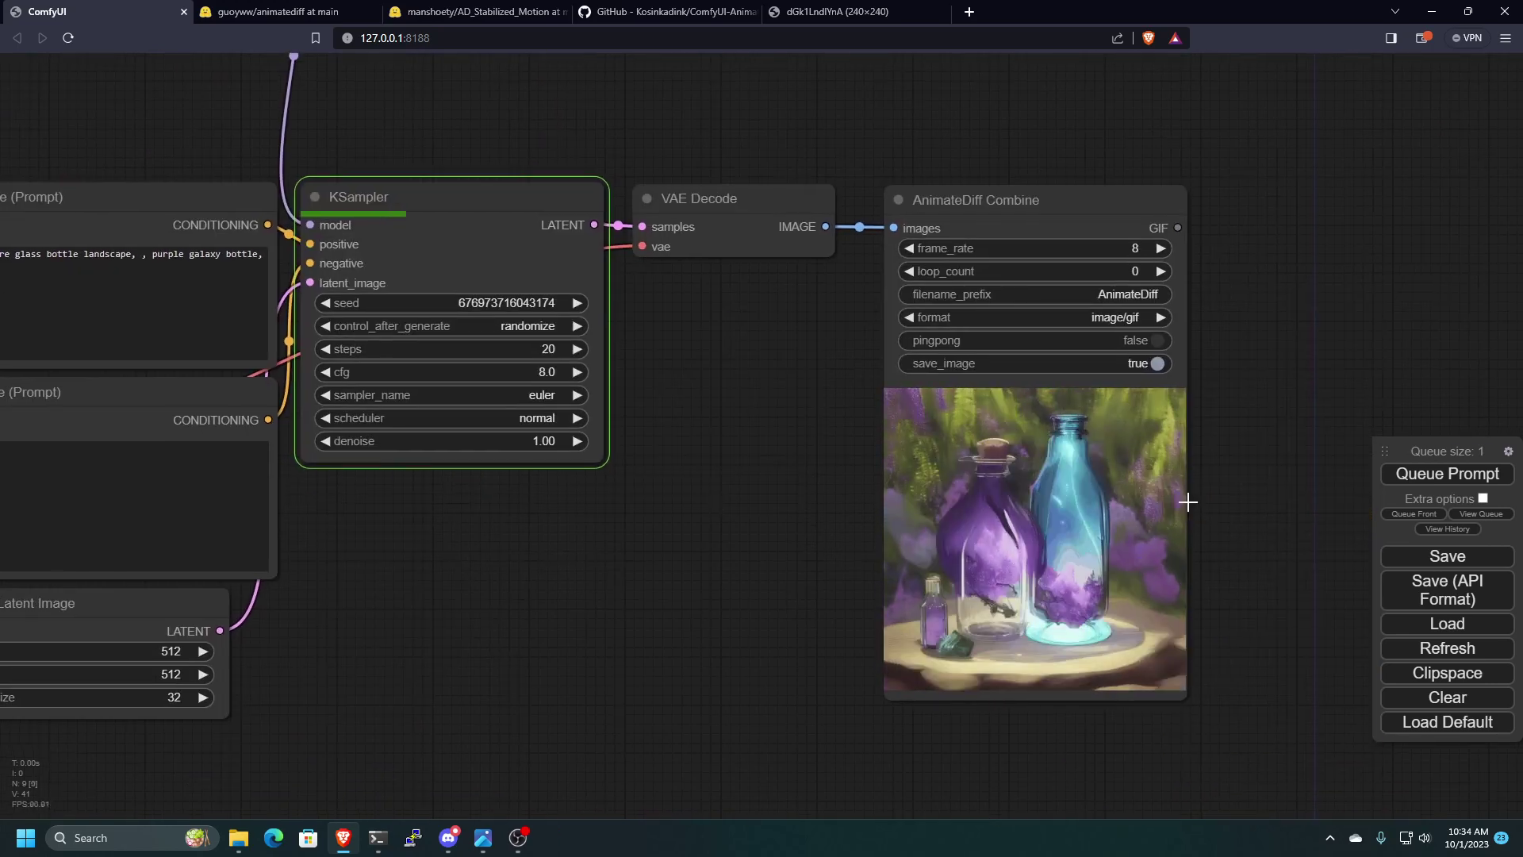
pyautogui.scroll(3, 839, 618)
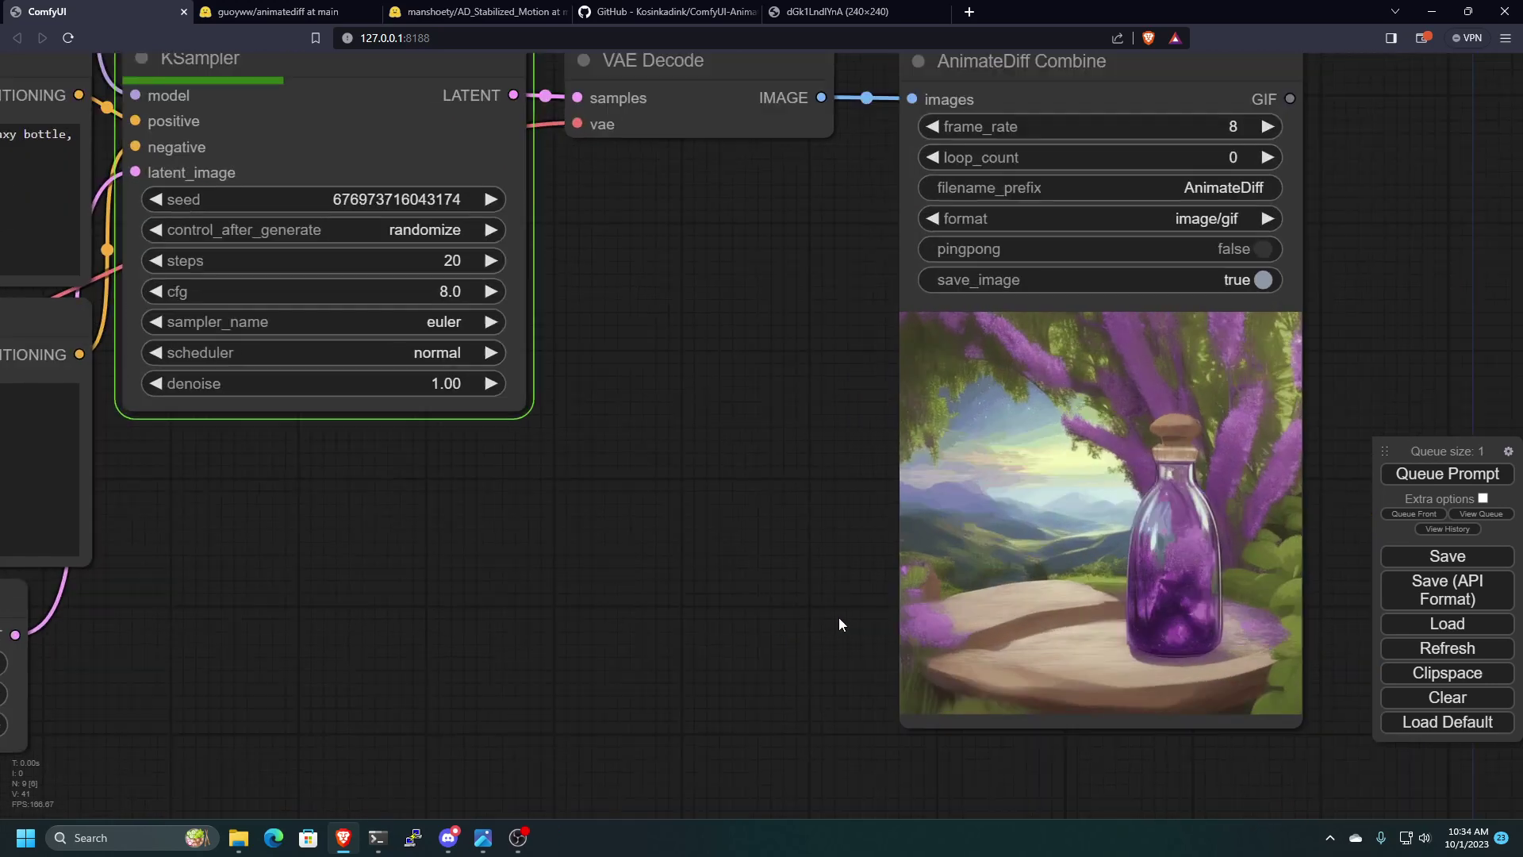
pyautogui.scroll(-5, 839, 617)
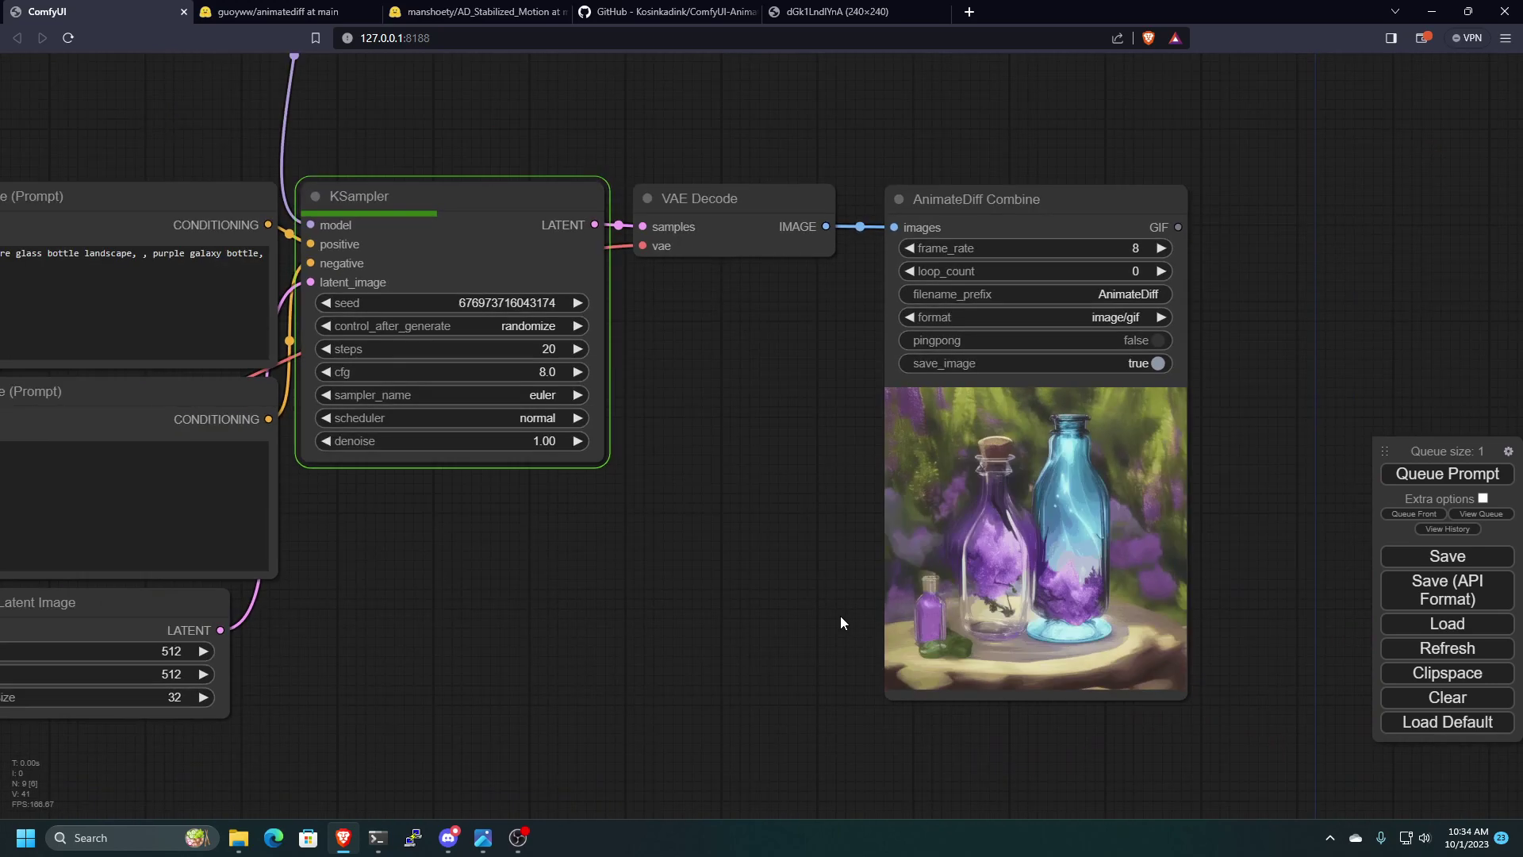
pyautogui.moveTo(780, 615); pyautogui.dragTo(928, 617)
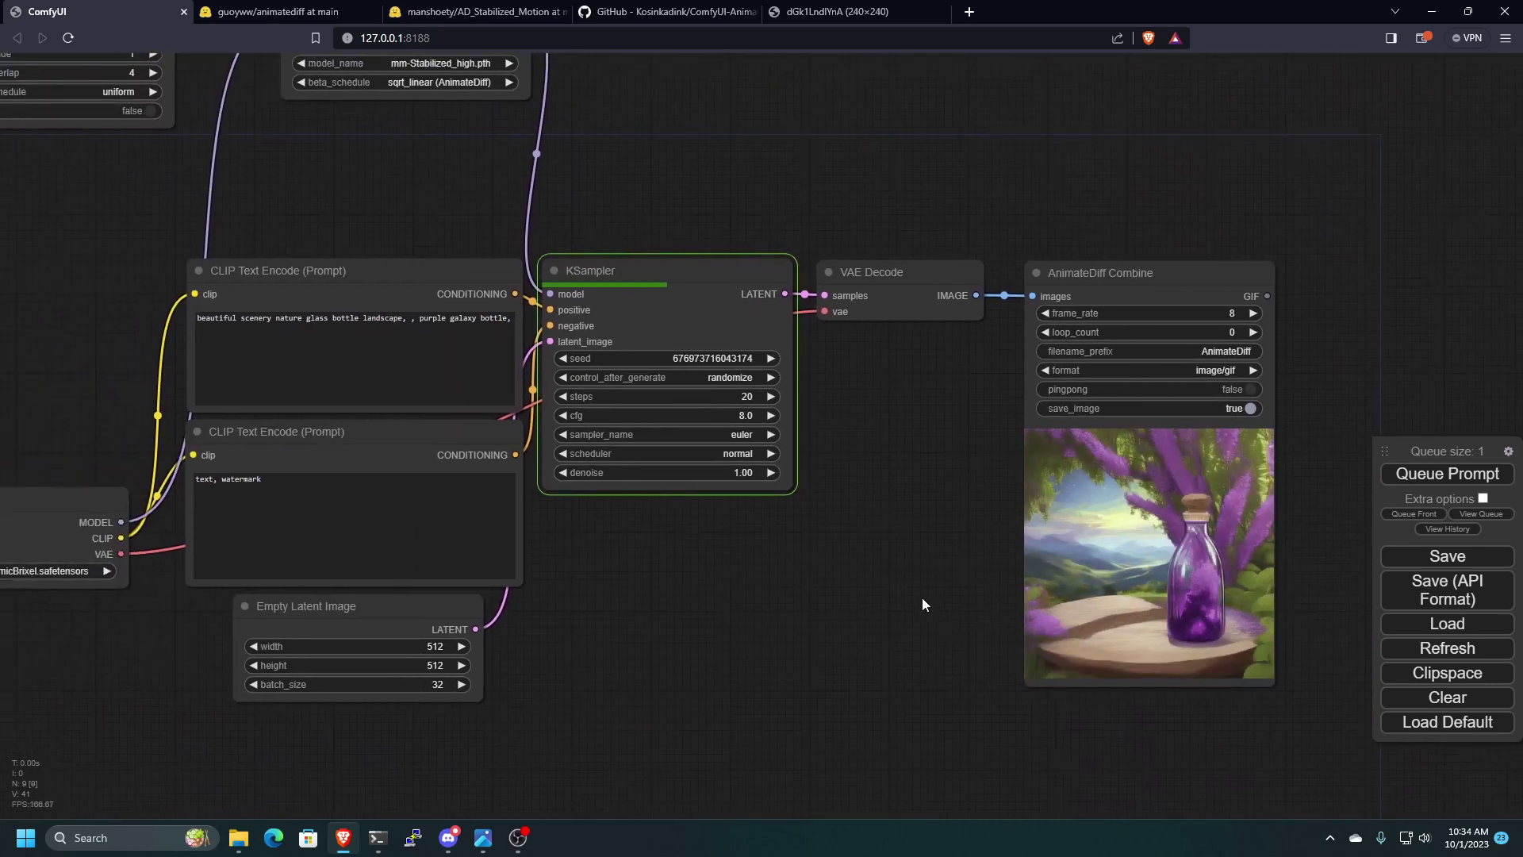
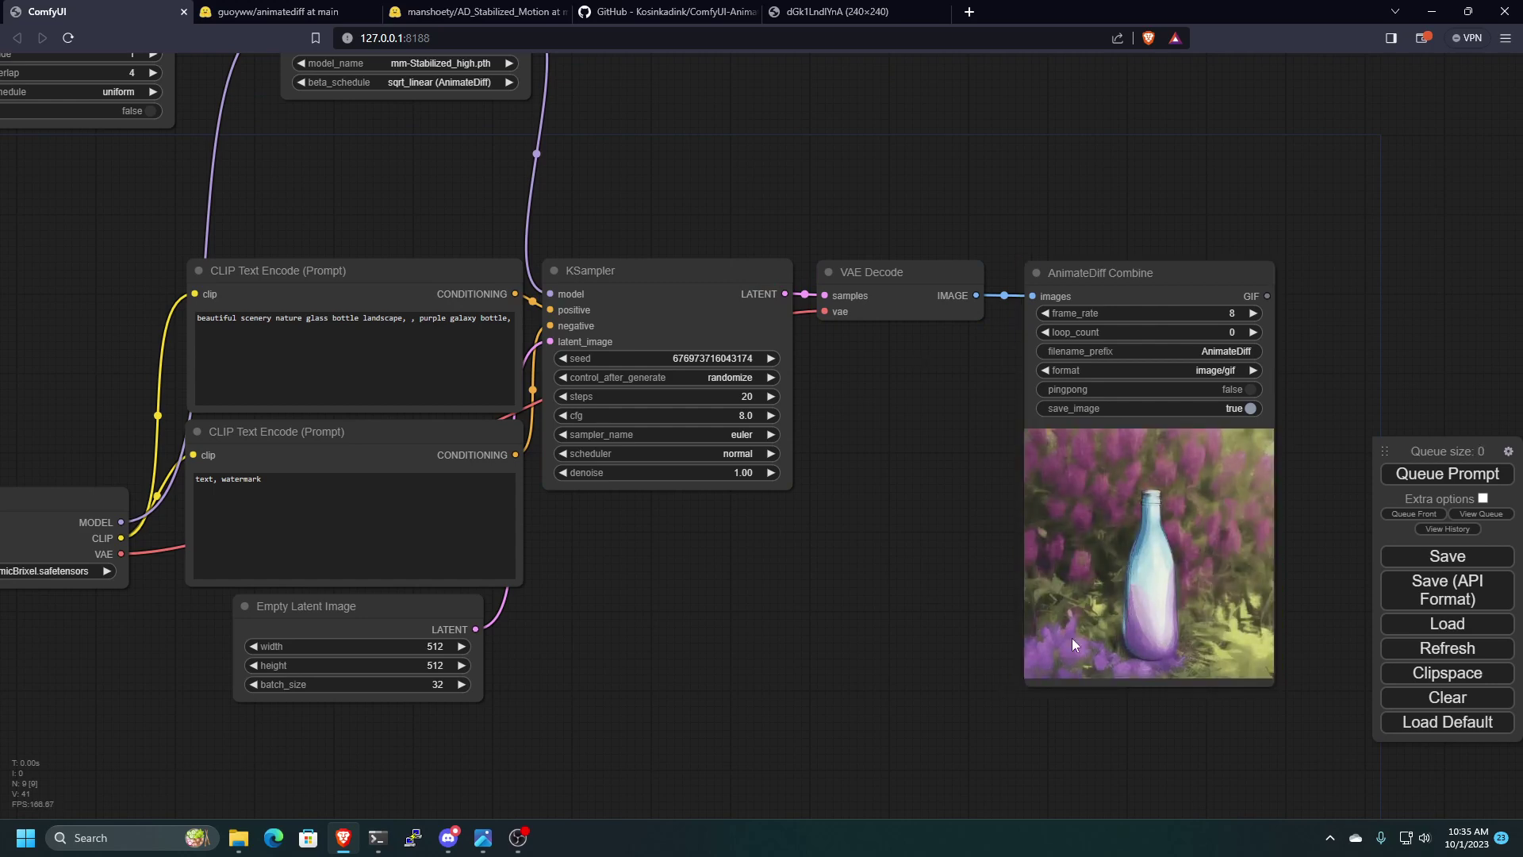
# - Examine the newly generated GIF up close in the AnimateDiff Combine node
pyautogui.scroll(6, 1178, 583)
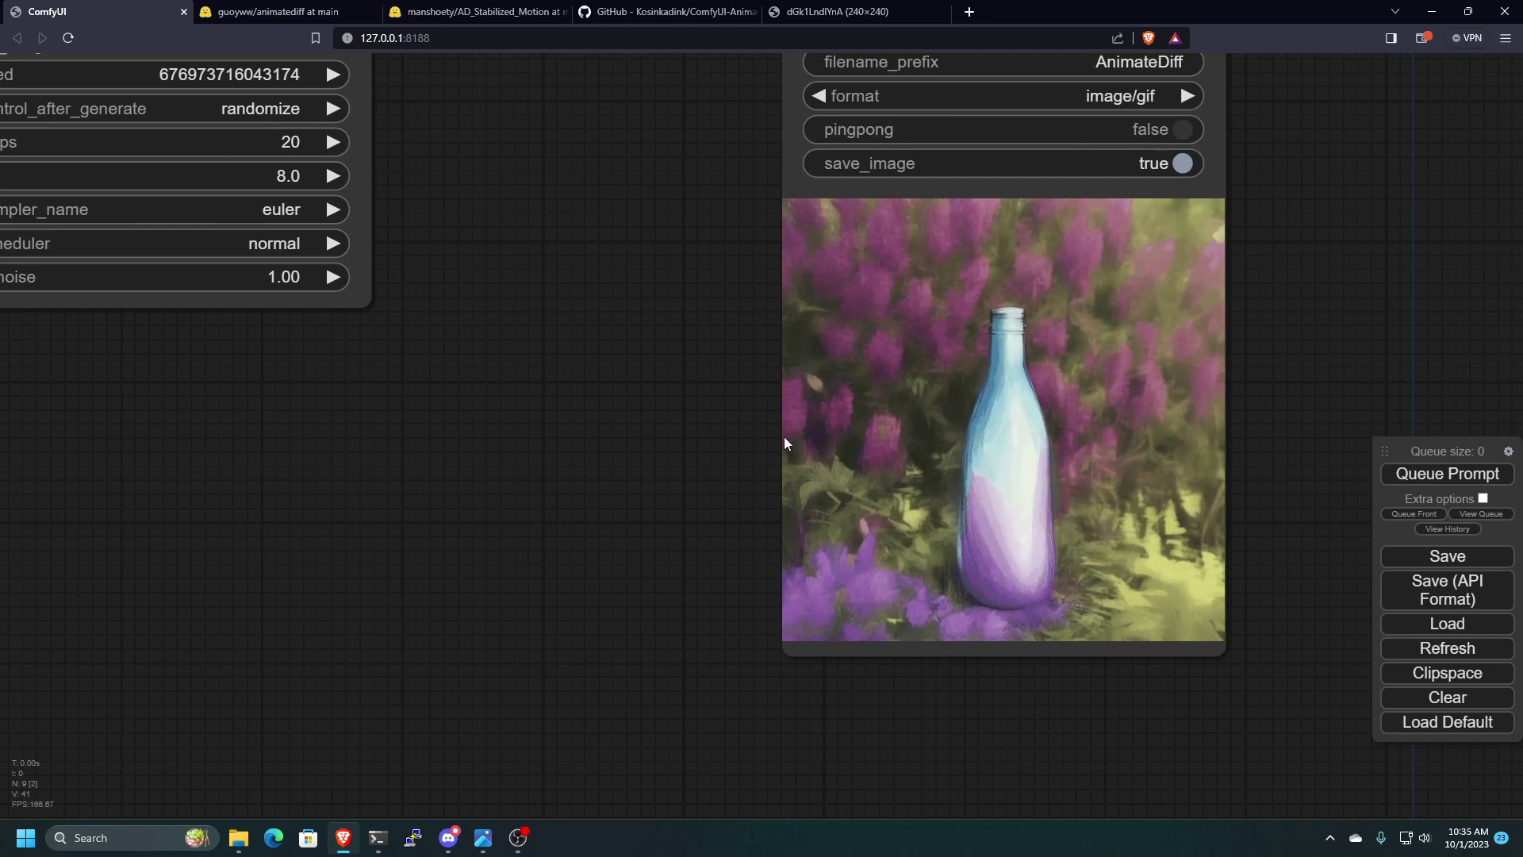
pyautogui.scroll(-4, 747, 454)
pyautogui.moveTo(732, 454); pyautogui.dragTo(723, 524)
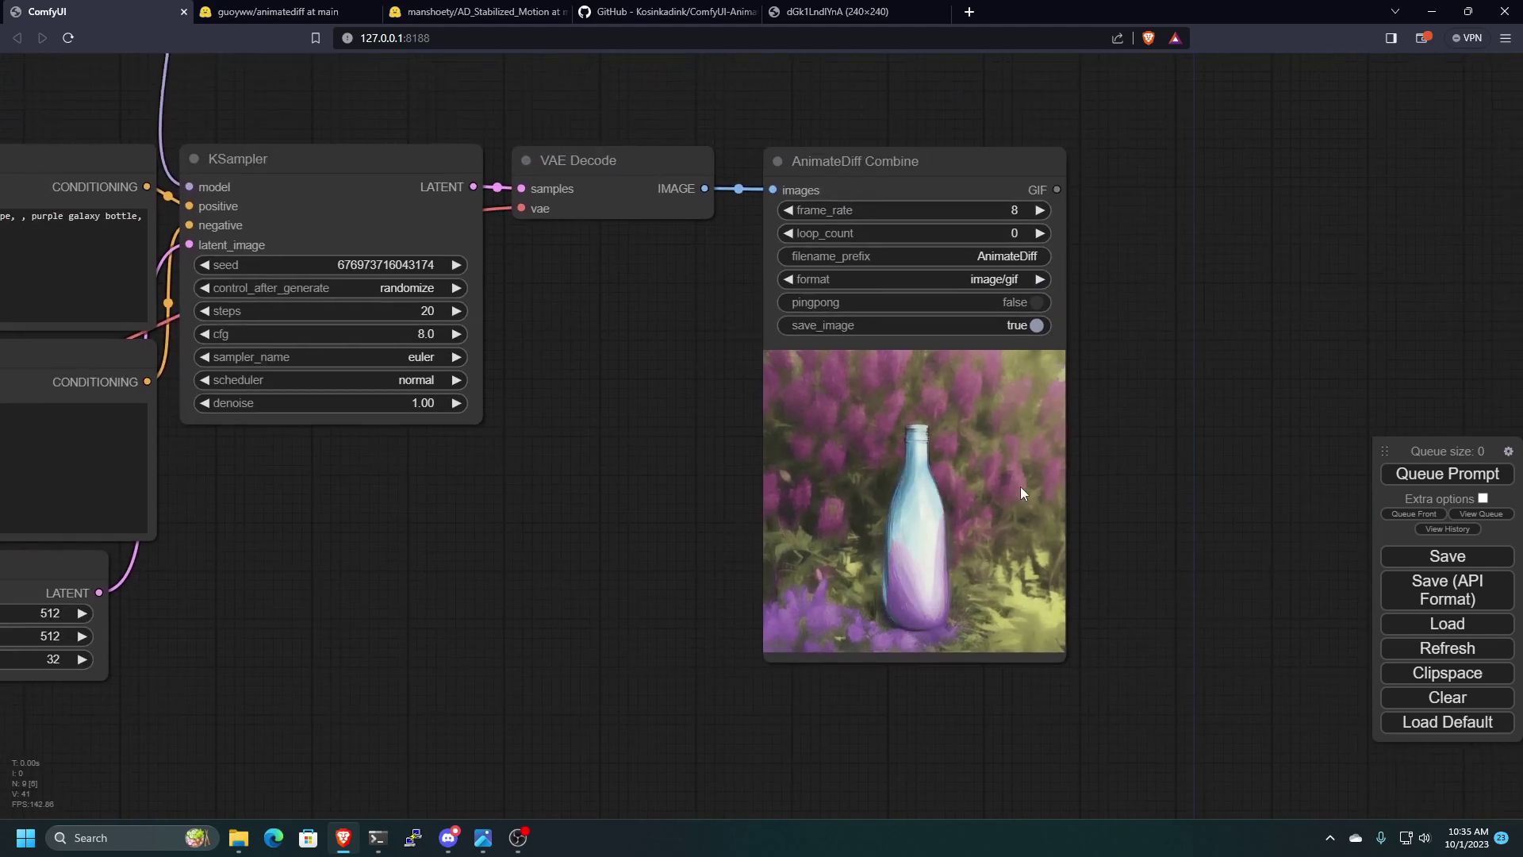
pyautogui.scroll(5, 1107, 513)
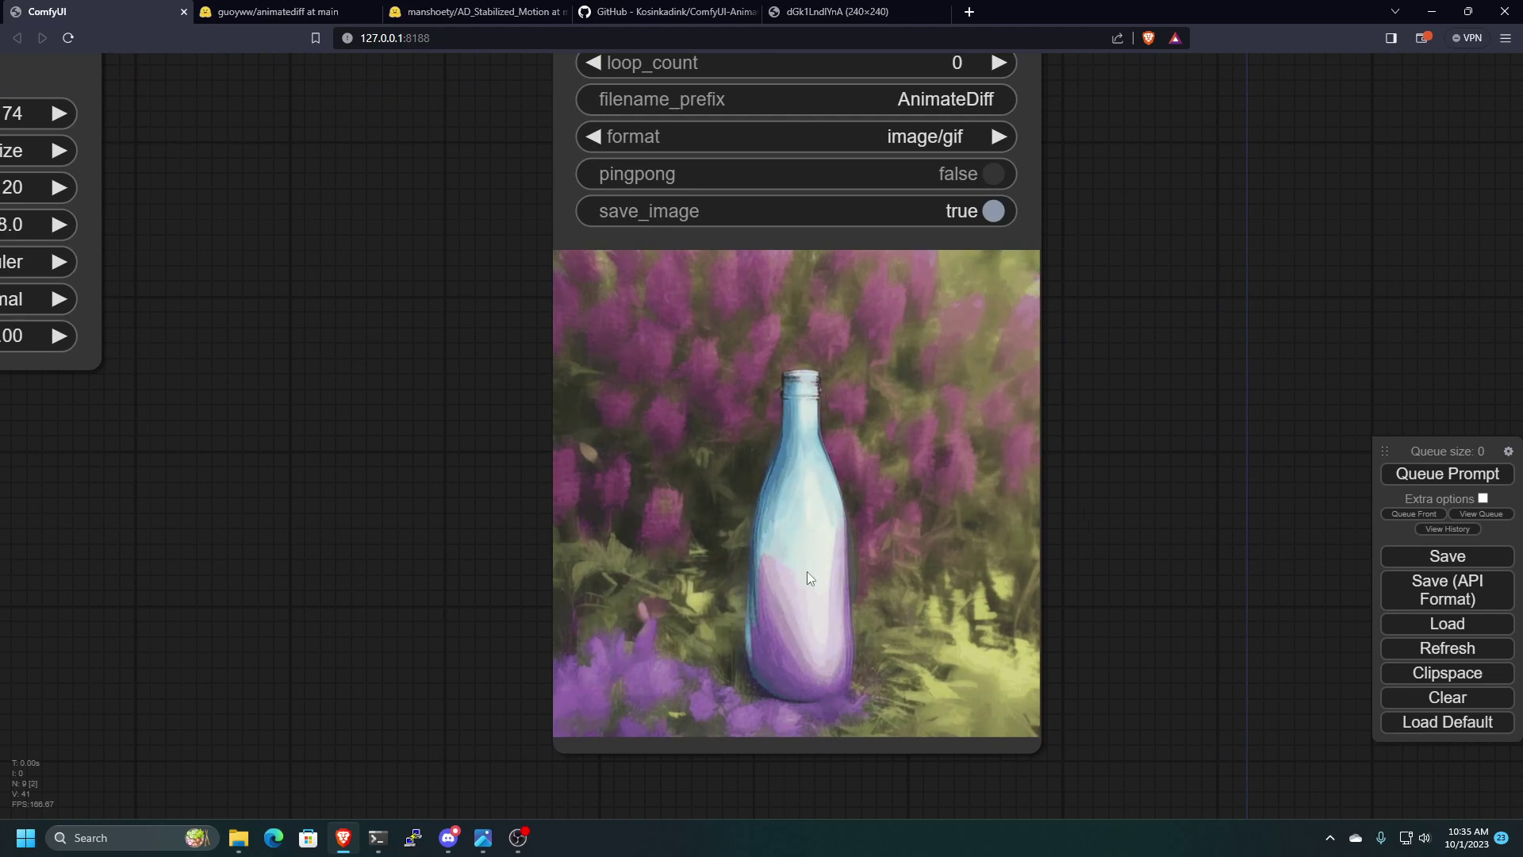
pyautogui.scroll(-5, 498, 537)
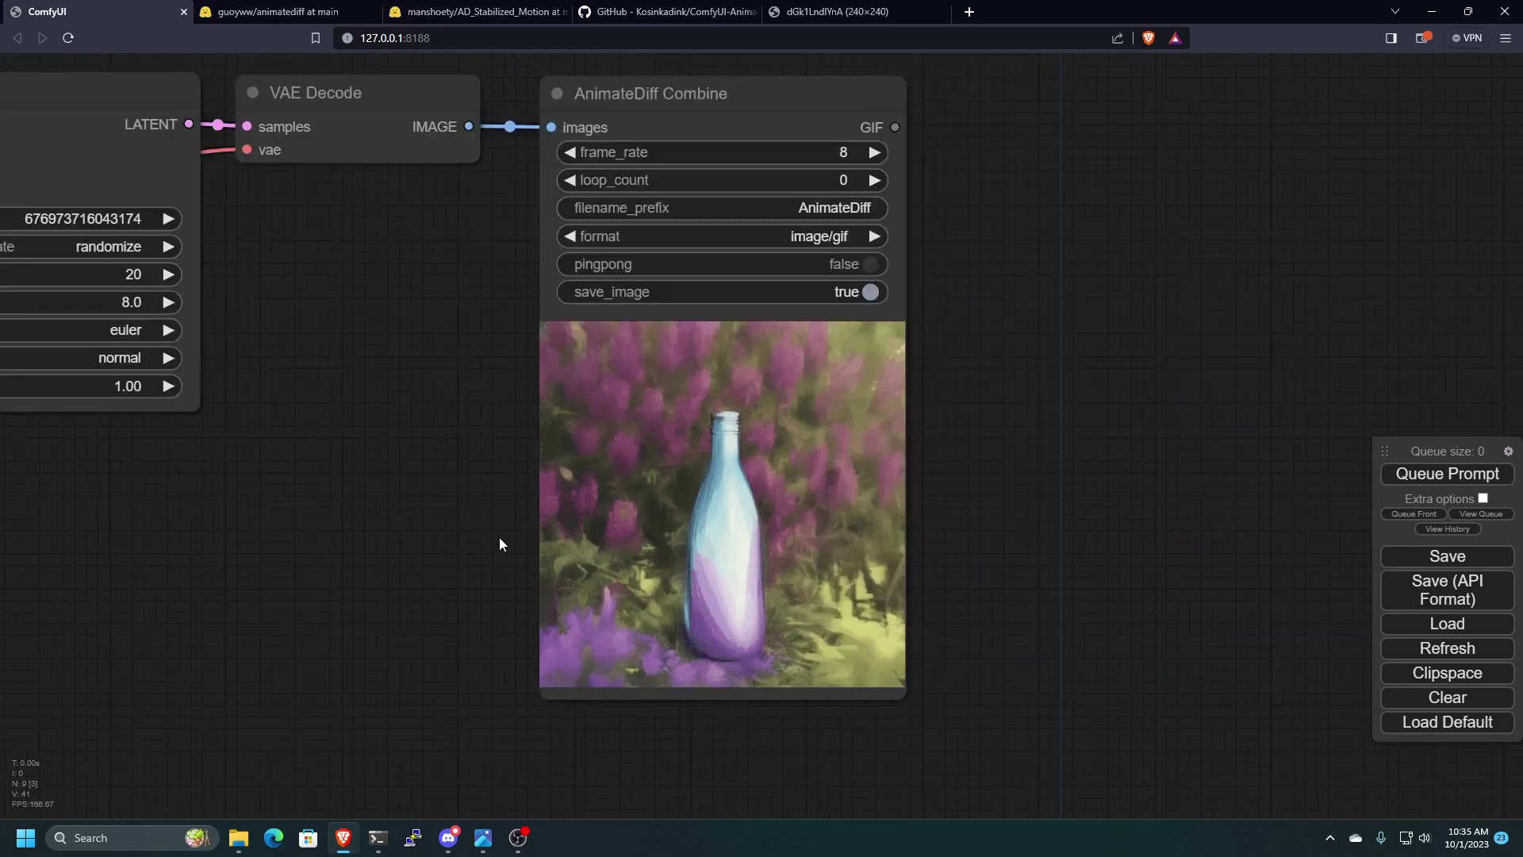
# - Set the context length in Uniform Context Options to 16 and the Empty Latent Image batch size to 16
pyautogui.moveTo(477, 569); pyautogui.dragTo(989, 613)
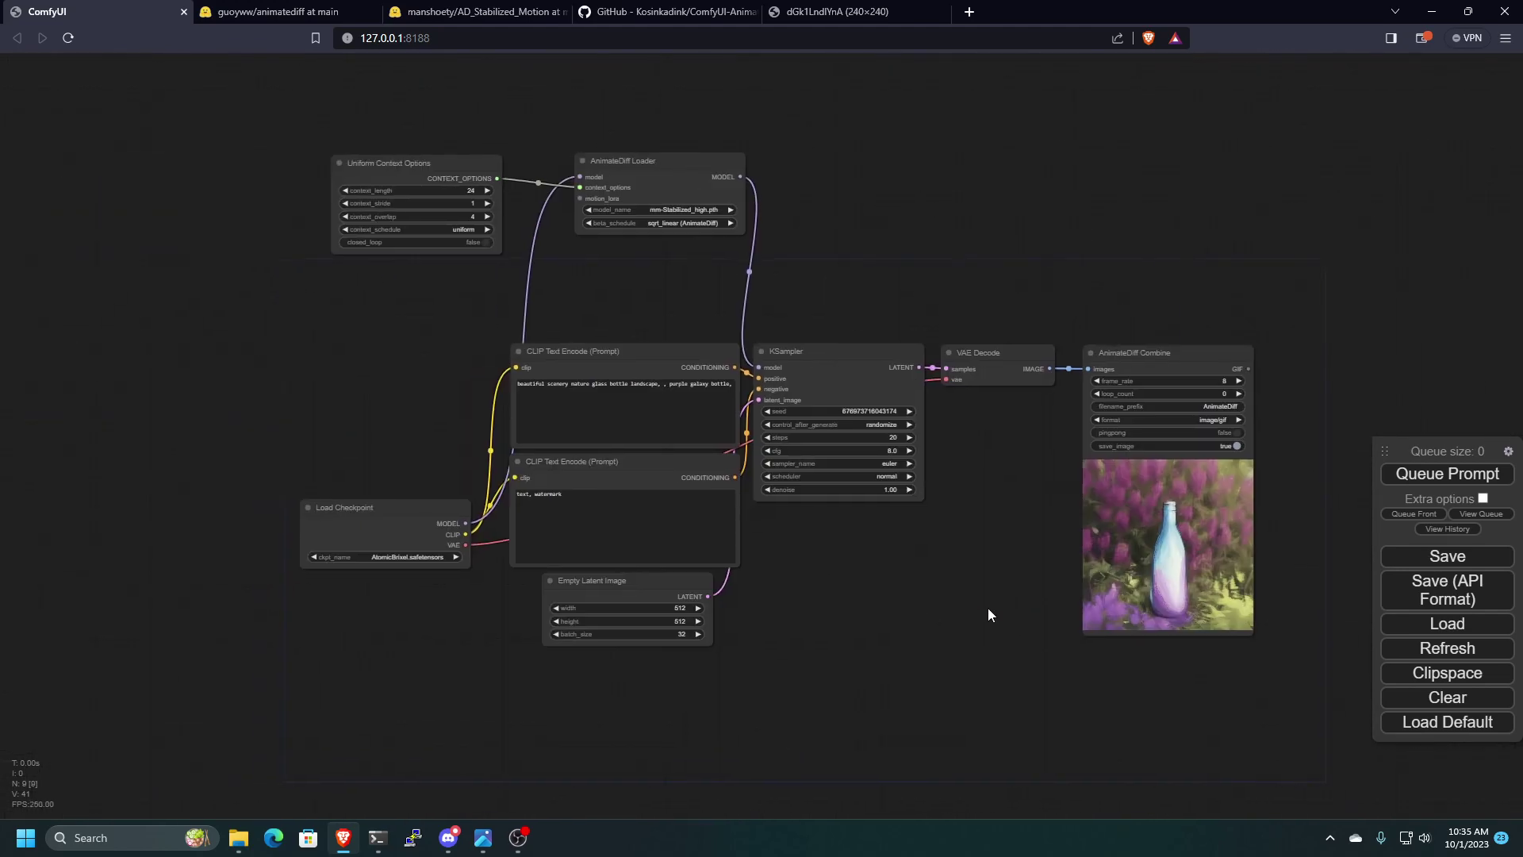
pyautogui.click(463, 193)
pyautogui.press('Return')
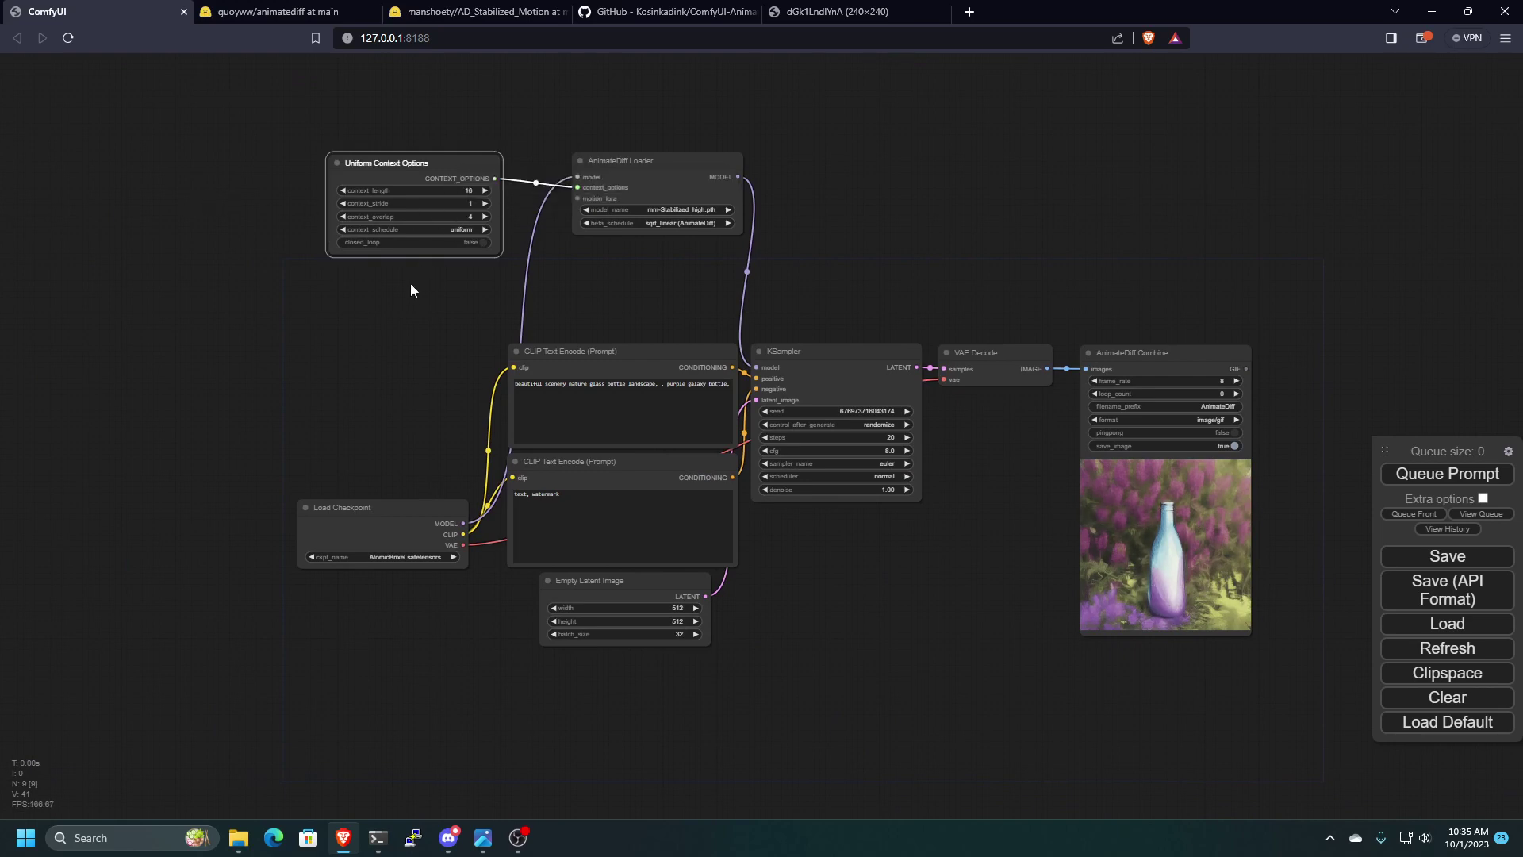
pyautogui.scroll(3, 427, 315)
pyautogui.click(759, 742)
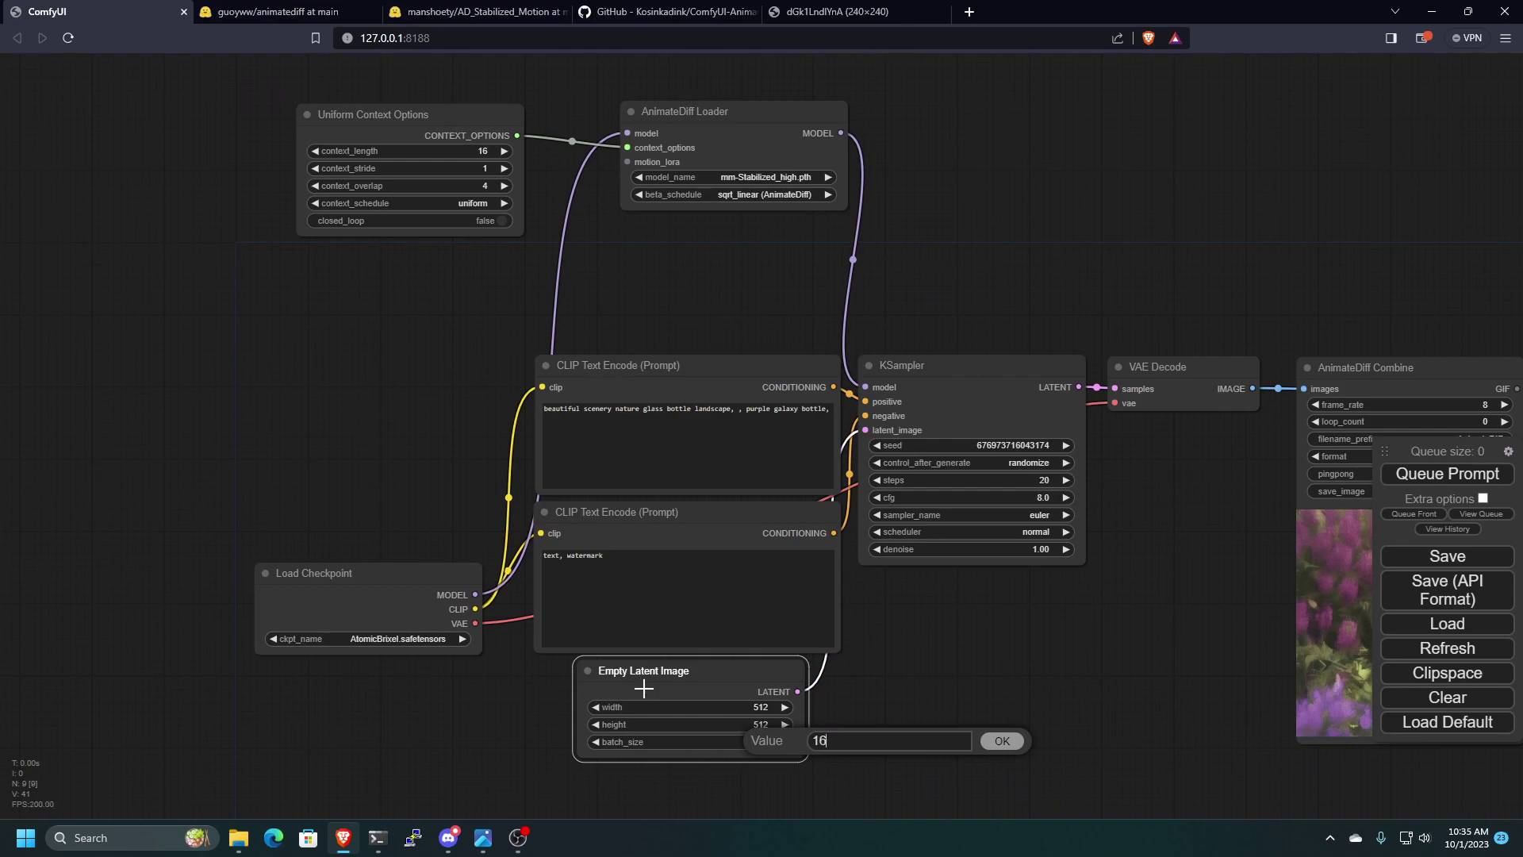
pyautogui.write('16')
pyautogui.press('Return')
pyautogui.scroll(3, 837, 516)
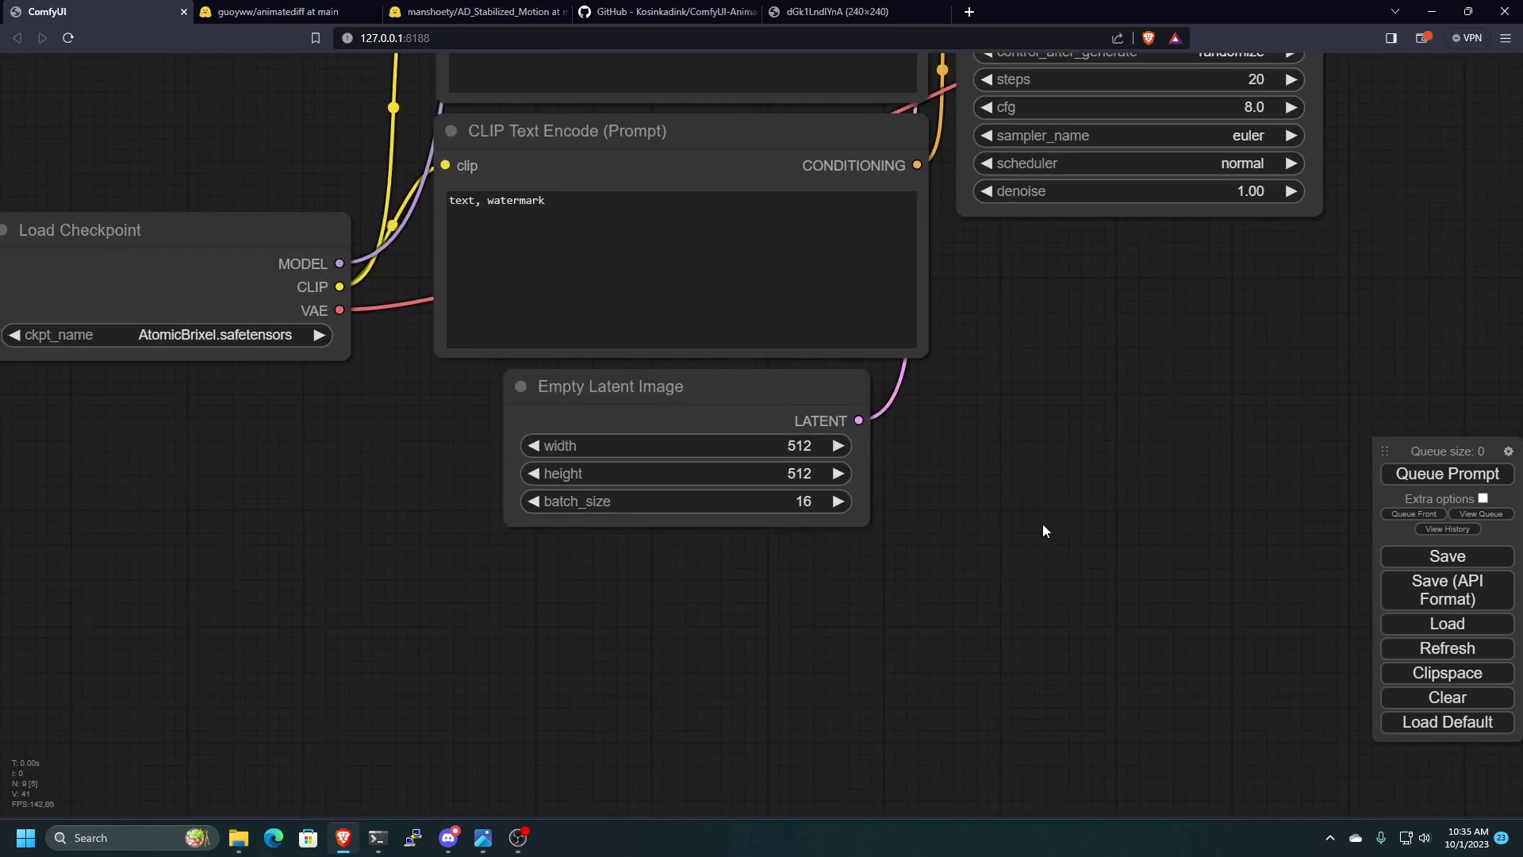
pyautogui.scroll(-6, 1041, 525)
pyautogui.scroll(3, 683, 394)
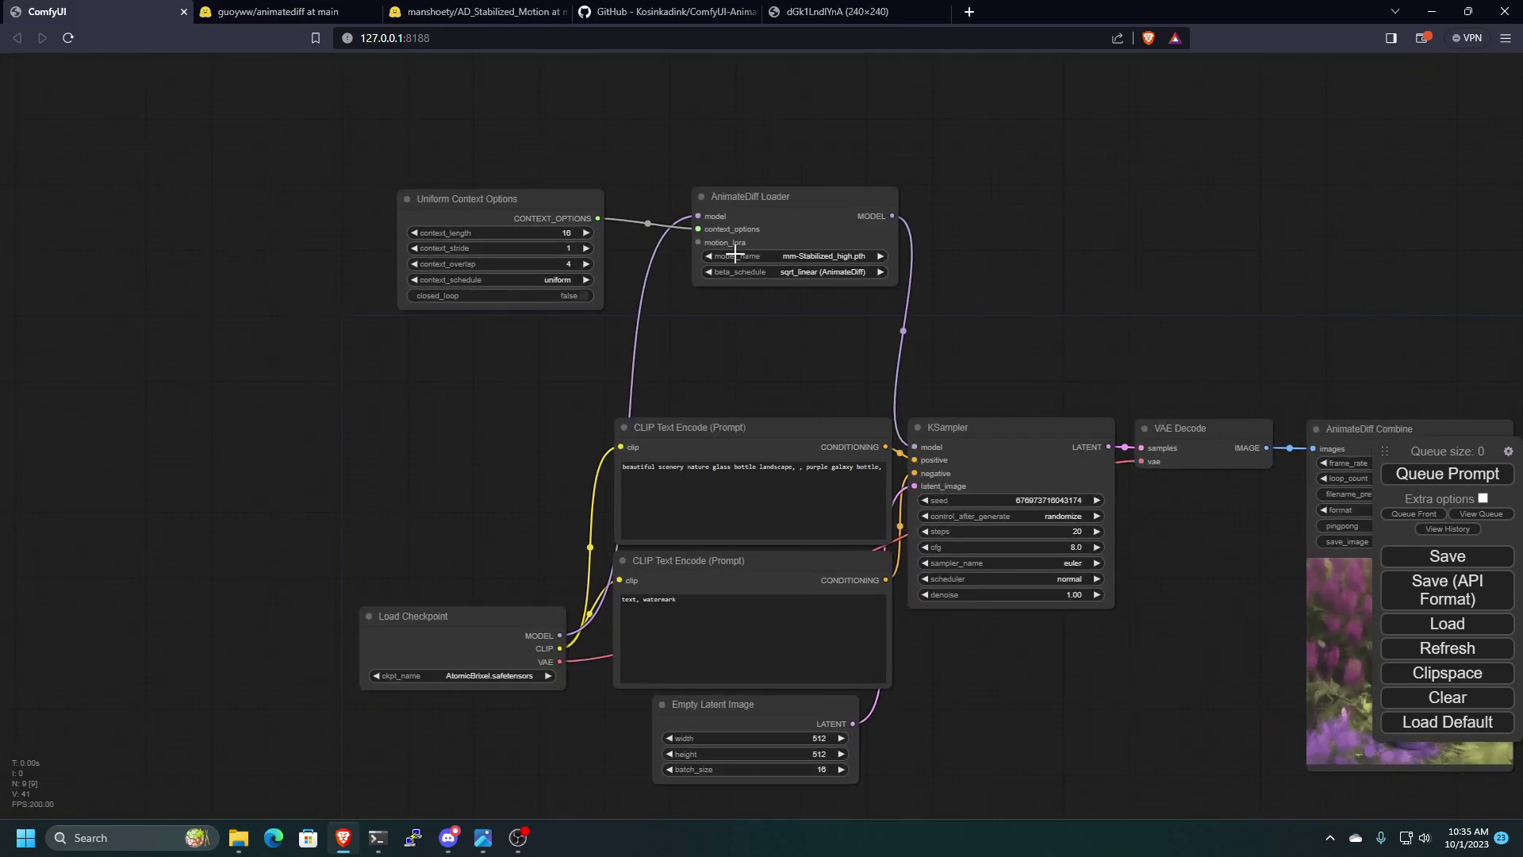
pyautogui.scroll(1, 754, 341)
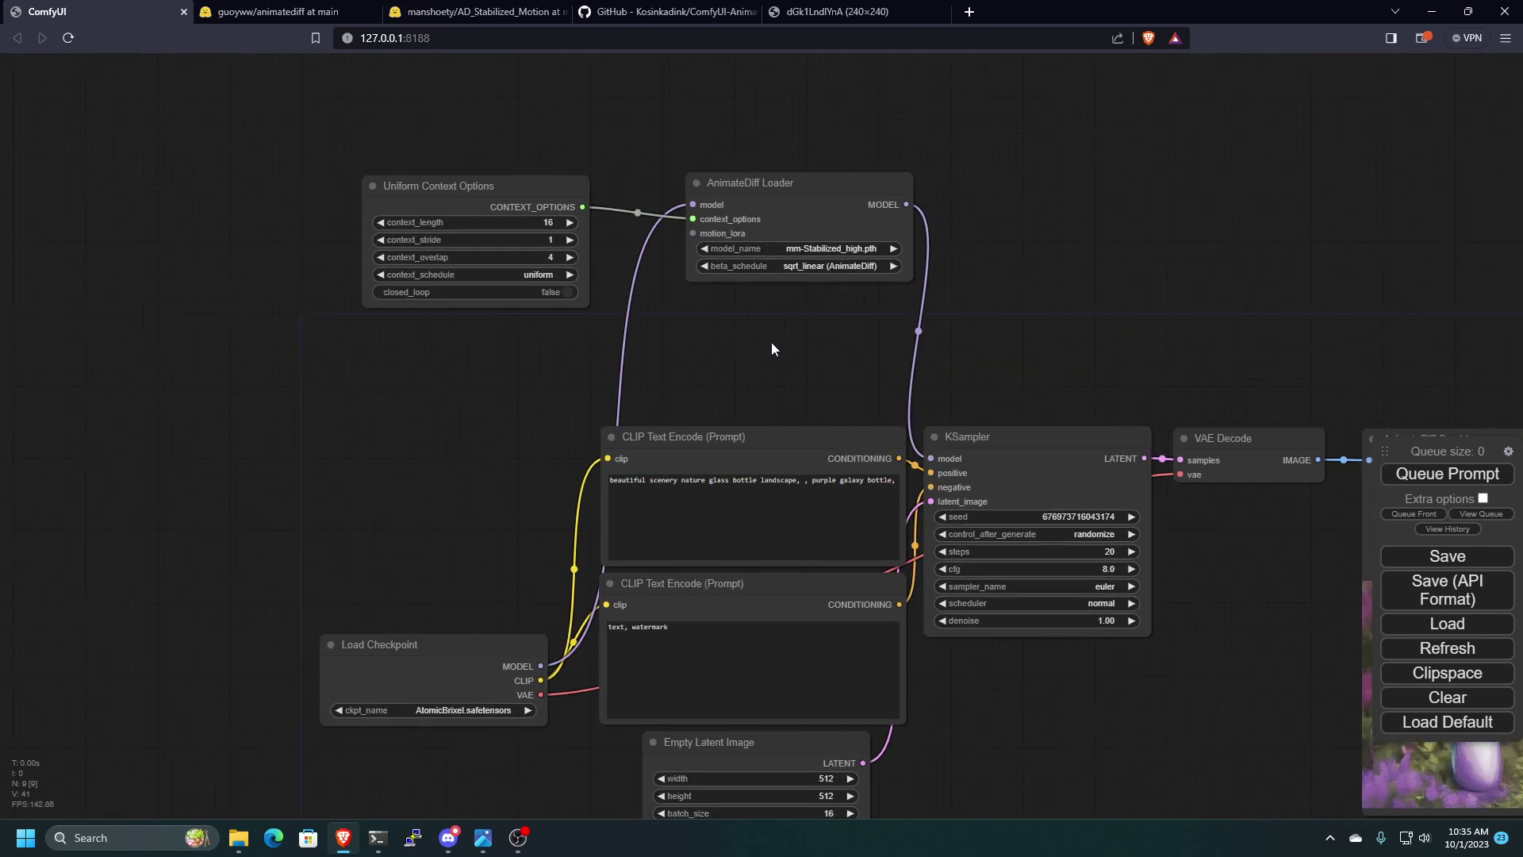
pyautogui.moveTo(772, 343); pyautogui.dragTo(470, 258)
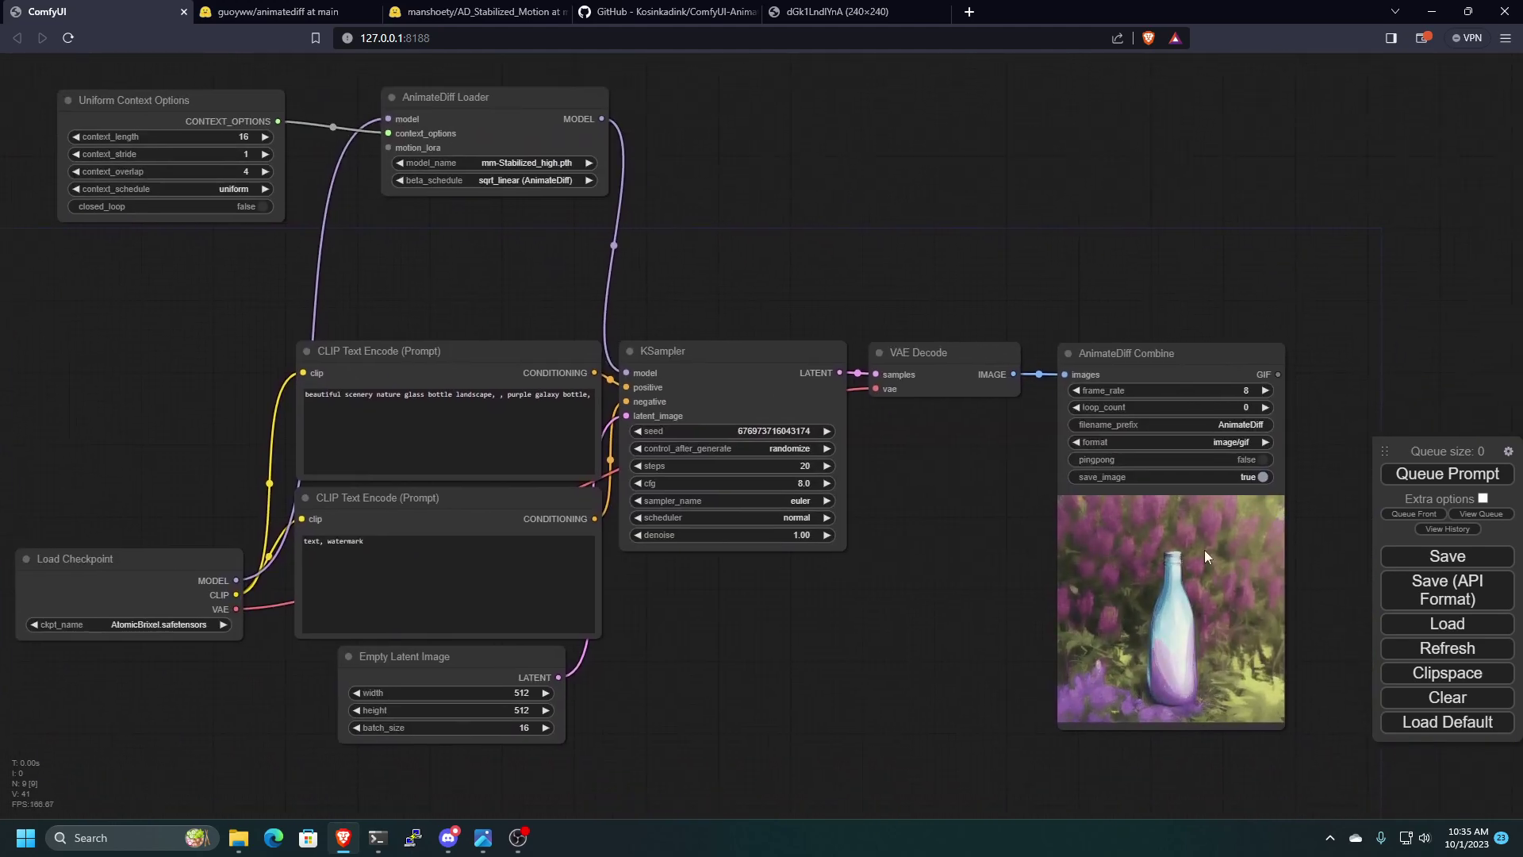
pyautogui.scroll(-3, 935, 587)
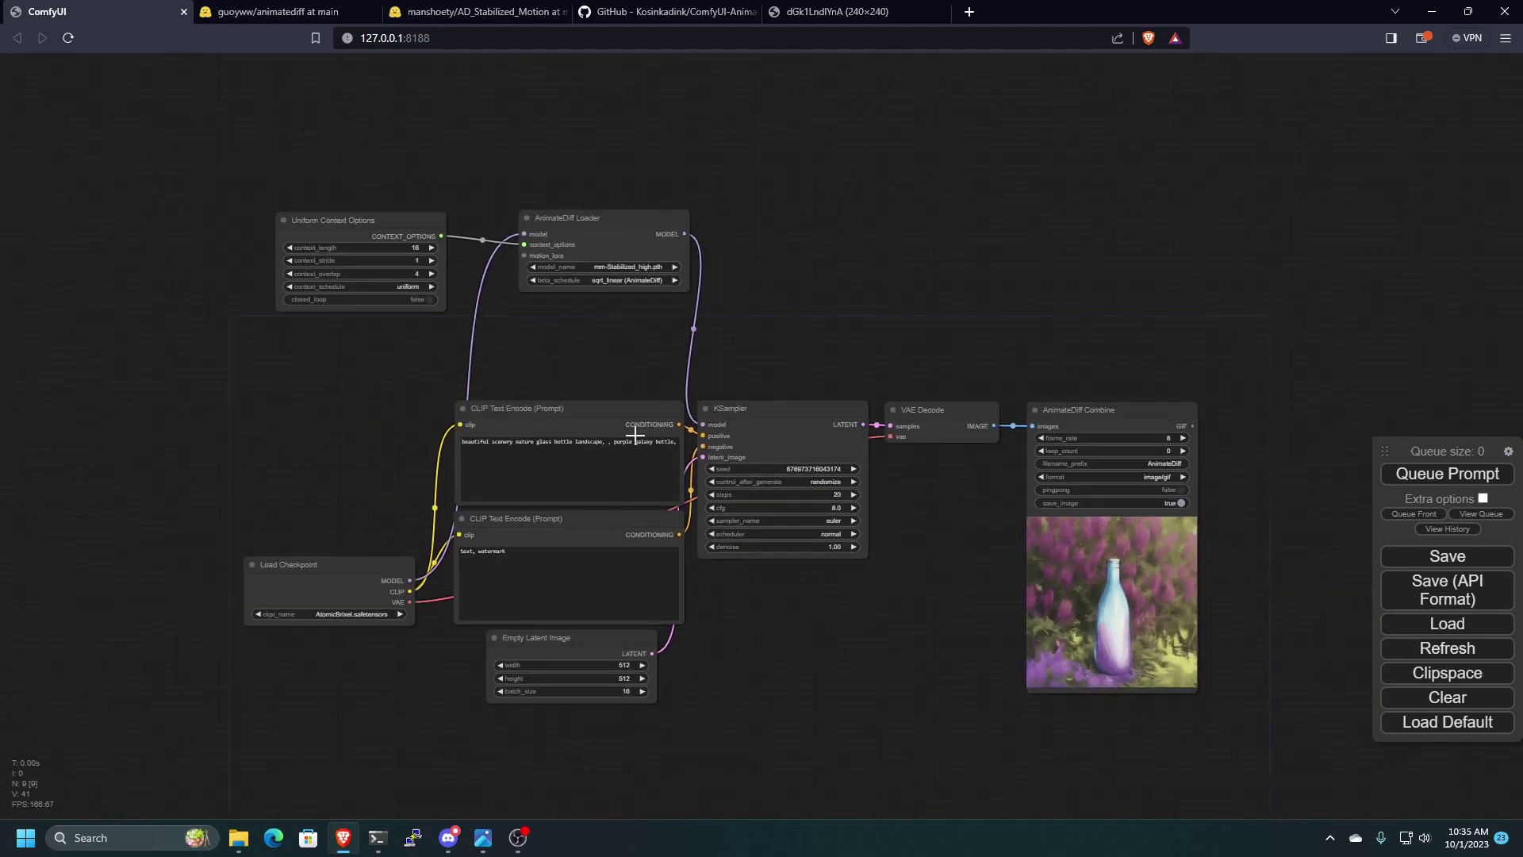
pyautogui.scroll(2, 614, 351)
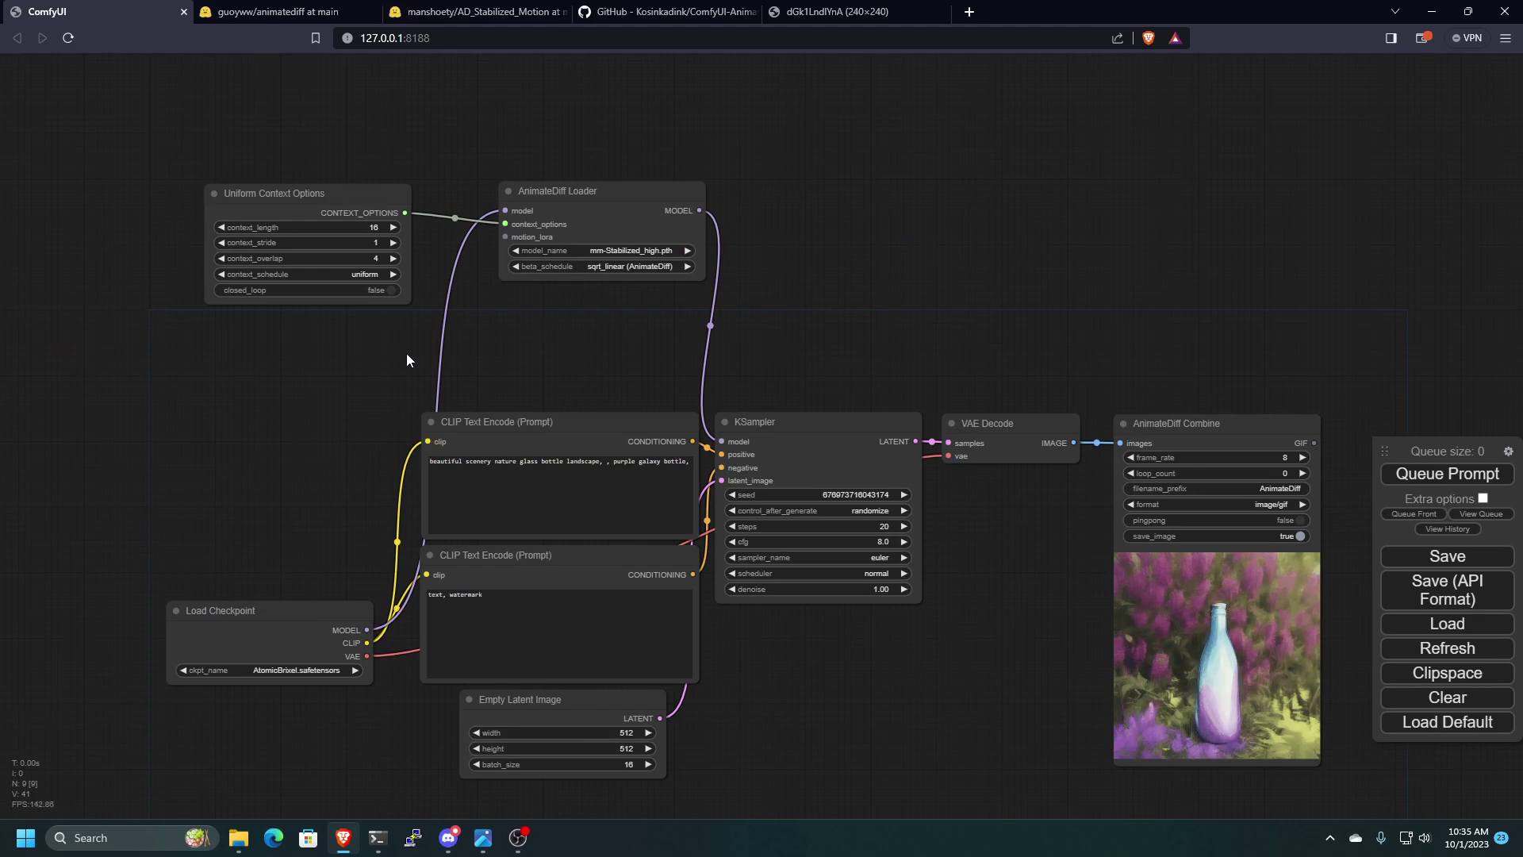
pyautogui.scroll(-2, 333, 353)
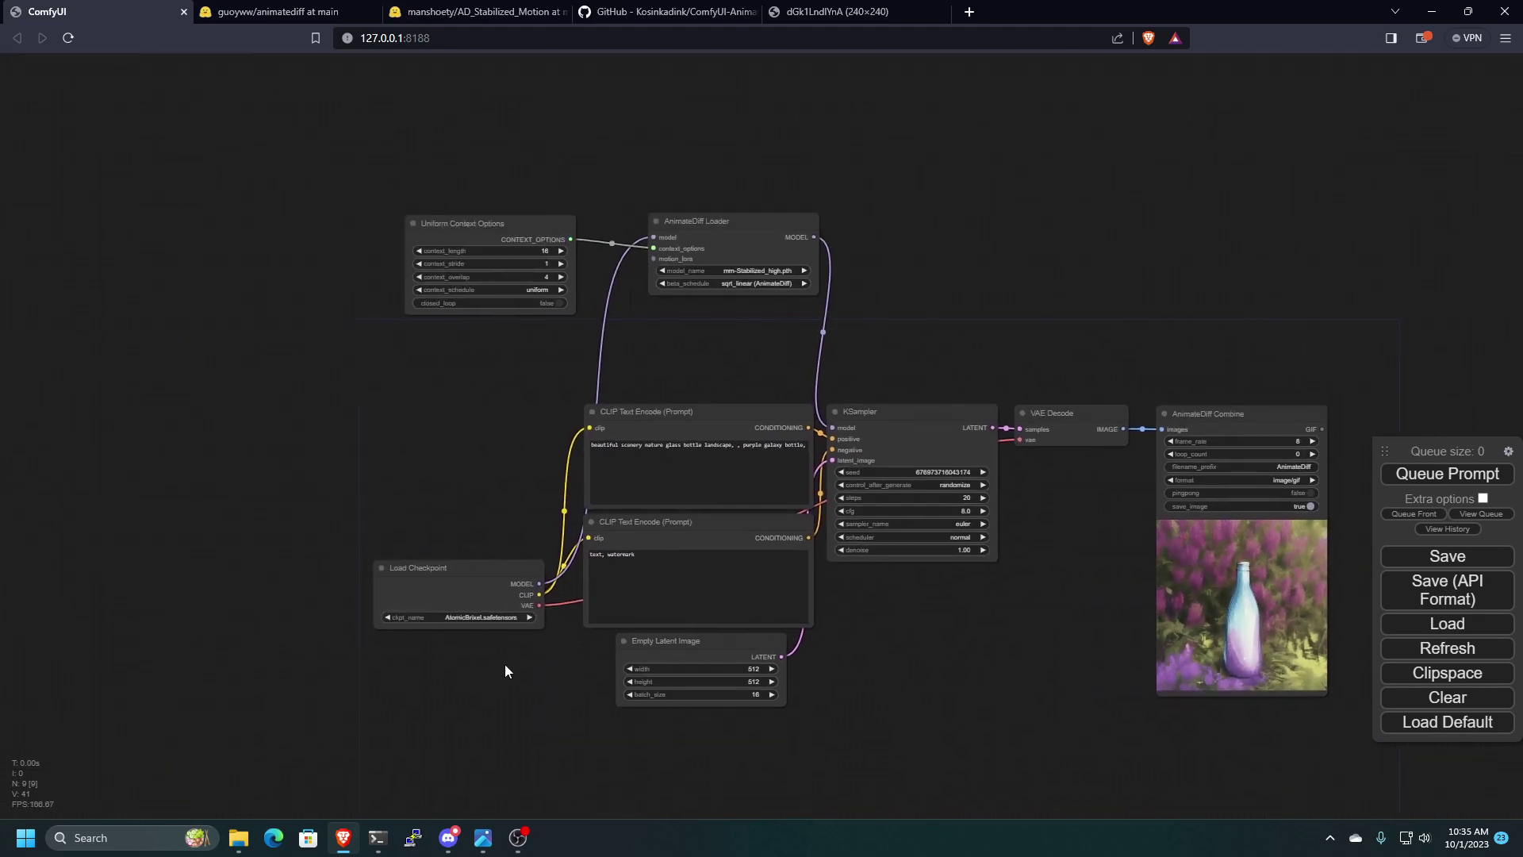
# - View the files of the motion_lora folder in File Explorer and return to the ComfyUI graph
pyautogui.click(237, 839)
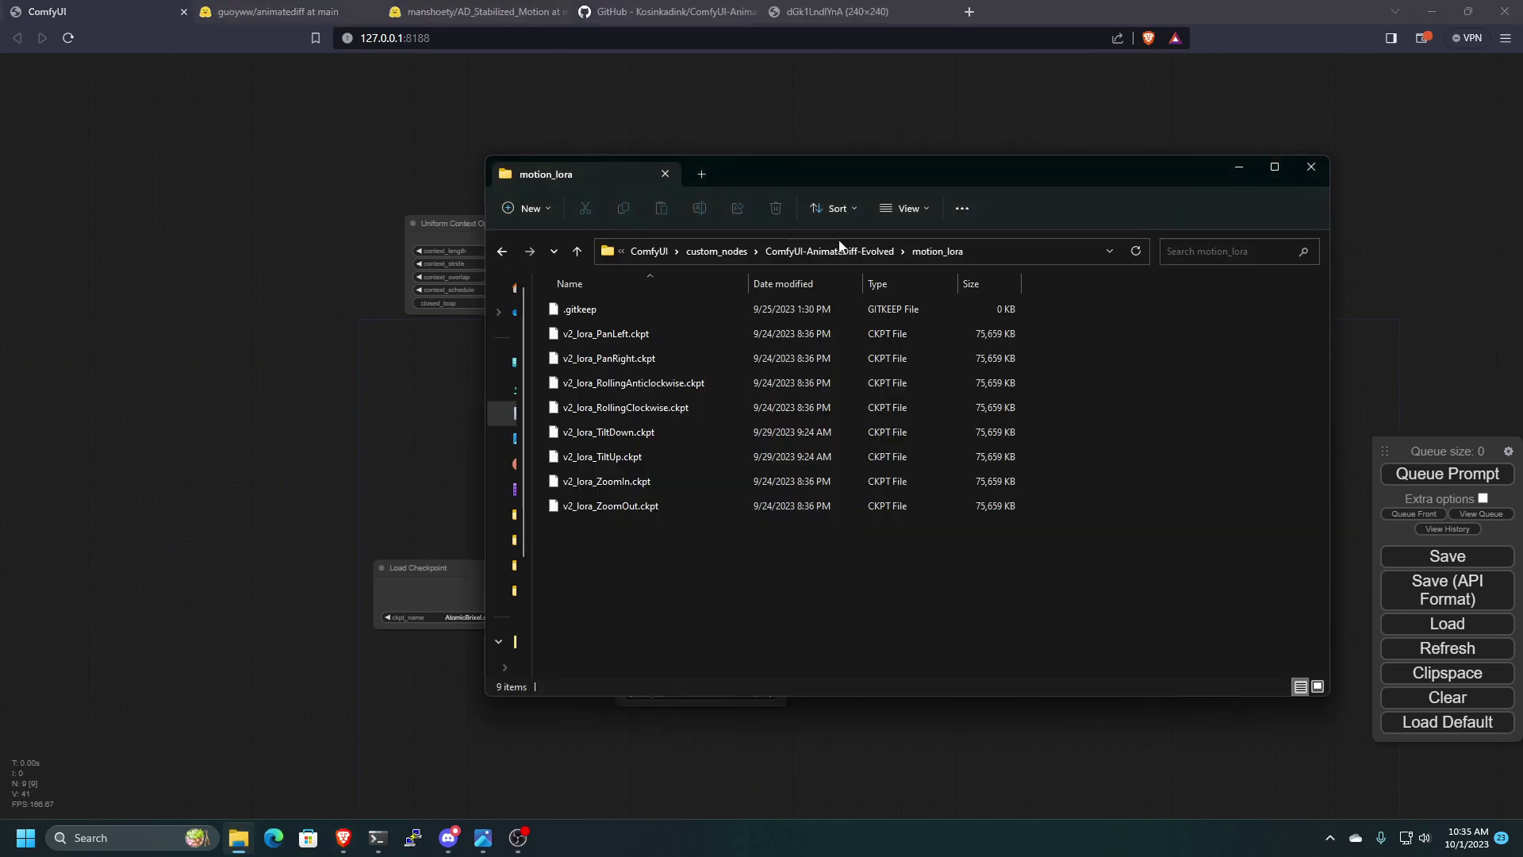
pyautogui.click(303, 275)
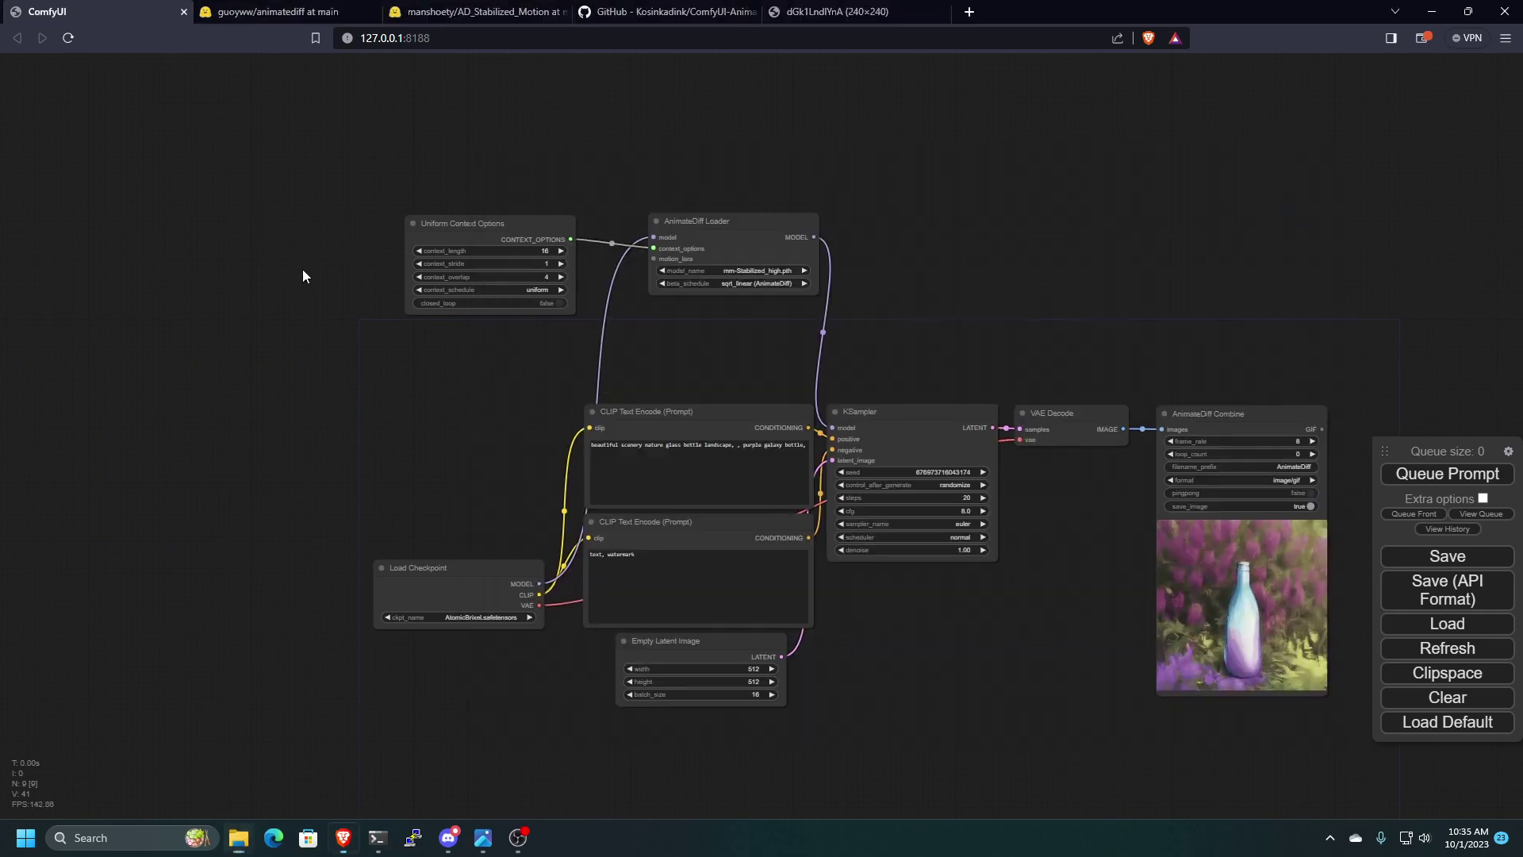
# - Search the nodes for "animate" and add an AnimateDiff LoRA Loader node just below Uniform Context Options
pyautogui.scroll(3, 357, 373)
pyautogui.doubleClick(327, 370)
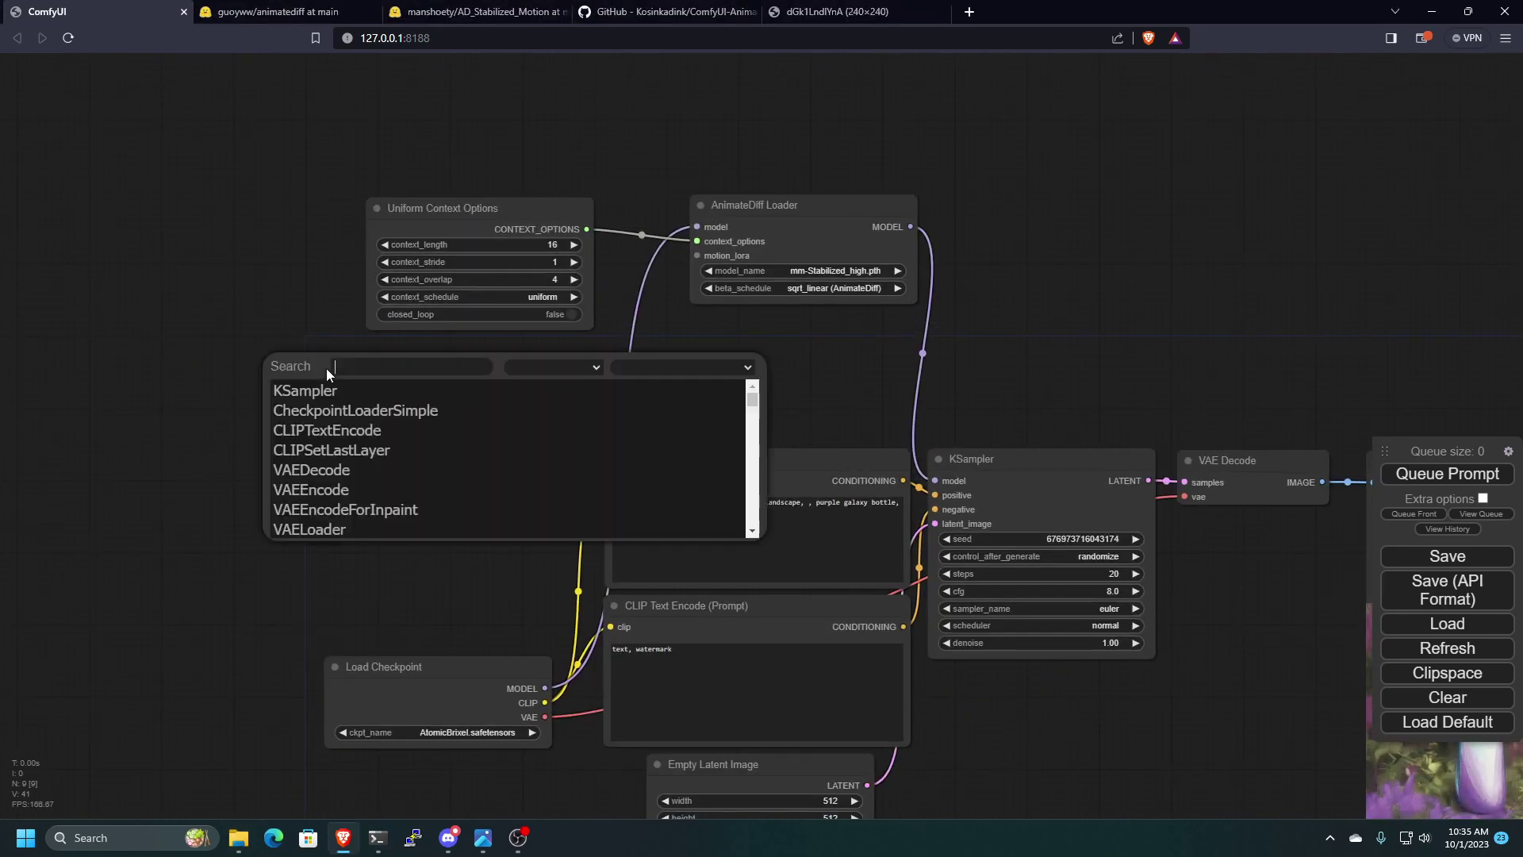
pyautogui.write('animate')
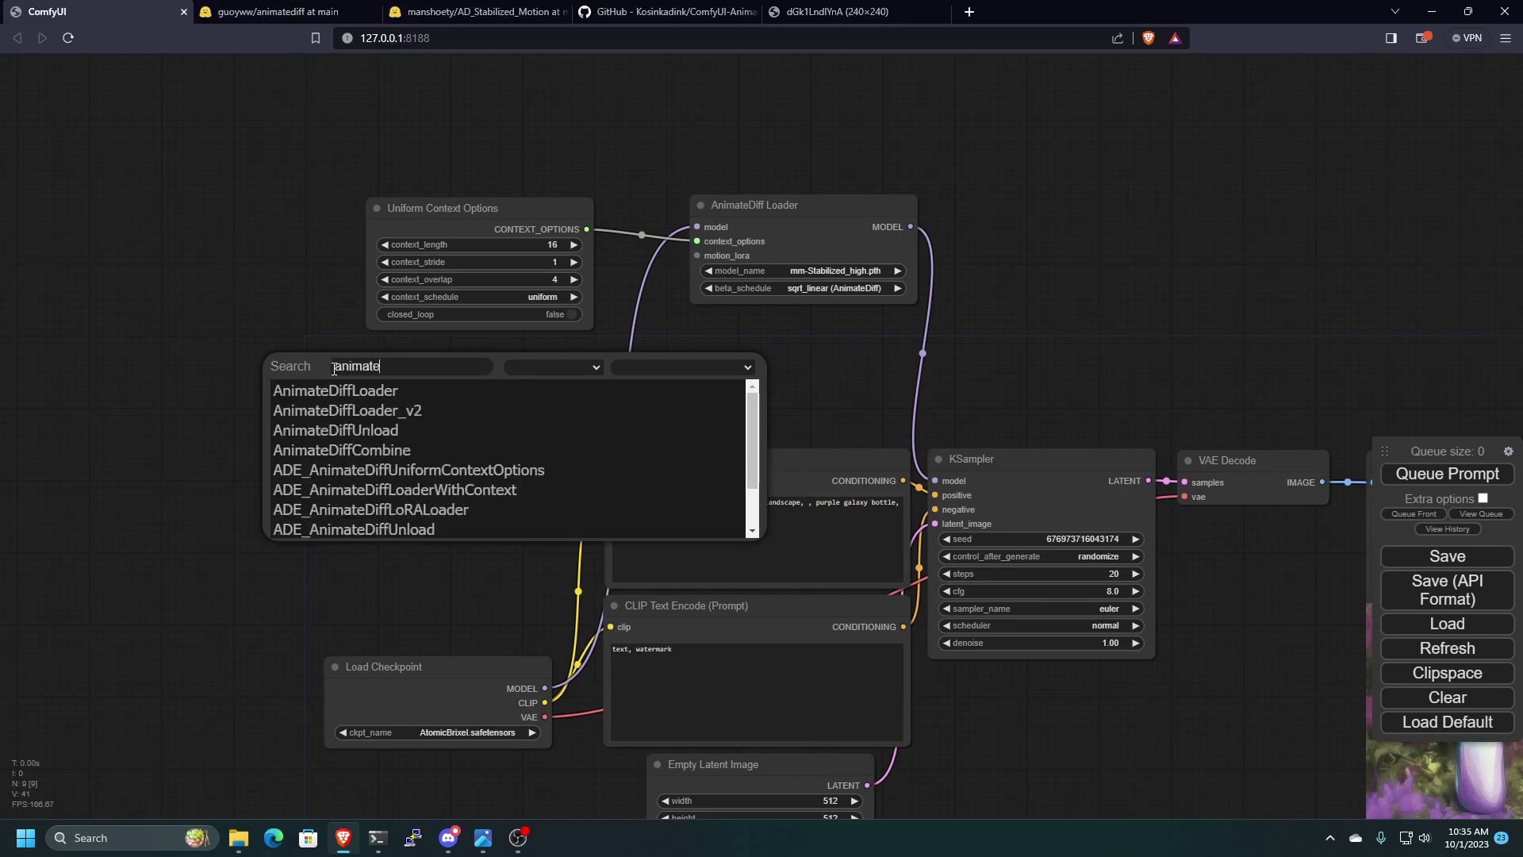
pyautogui.click(339, 512)
pyautogui.moveTo(440, 369); pyautogui.dragTo(462, 362)
pyautogui.scroll(6, 540, 432)
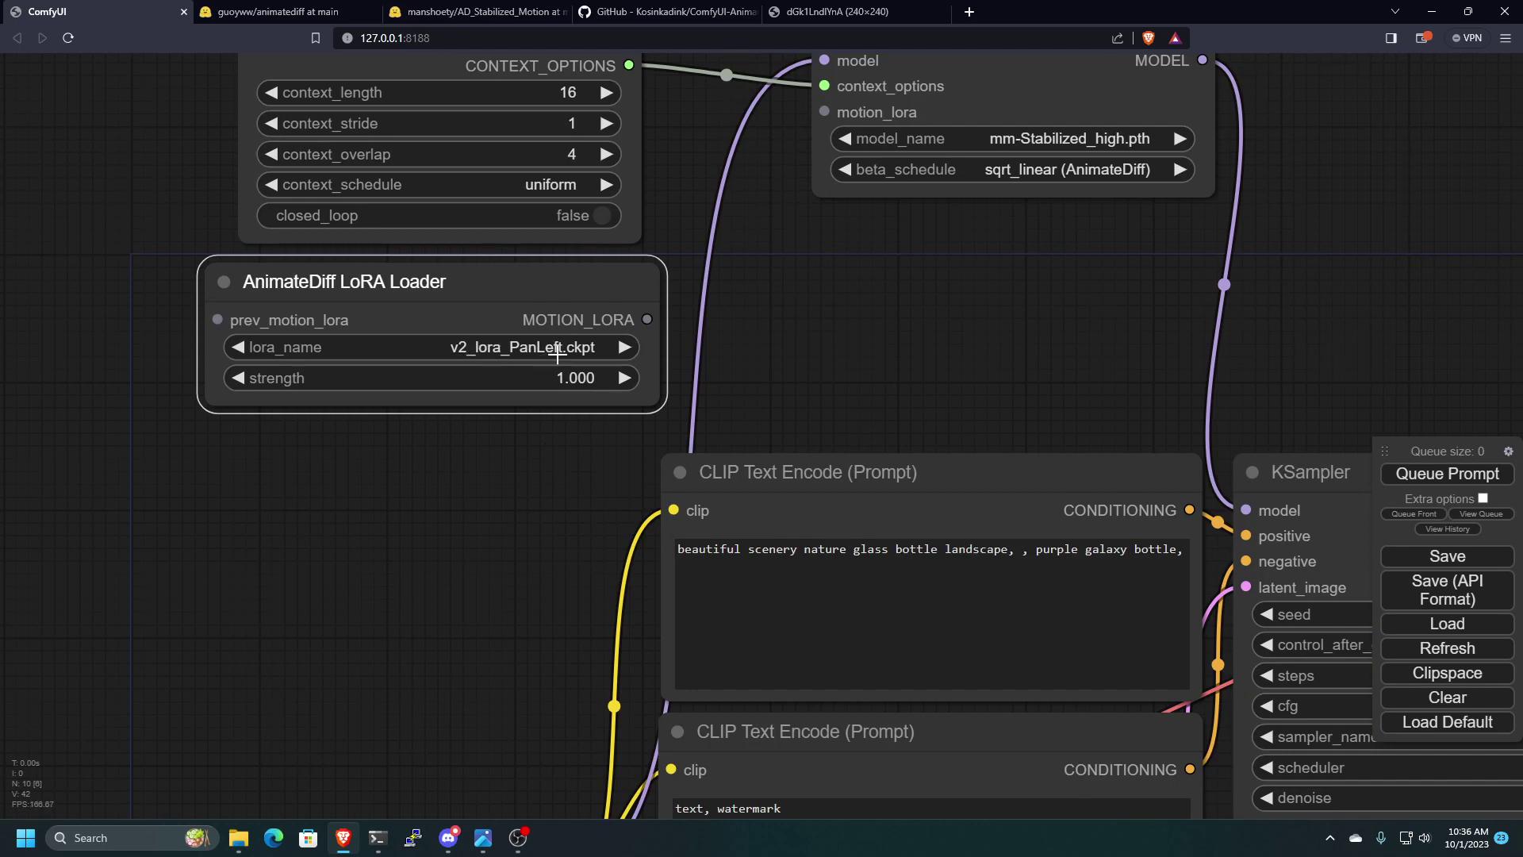
# - Connect the AnimateDiff LoRA Loader's MOTION_LORA output to the AnimateDiff Loader's motion_lora input and queue the prompt
pyautogui.moveTo(639, 319); pyautogui.dragTo(824, 111)
pyautogui.scroll(-4, 978, 276)
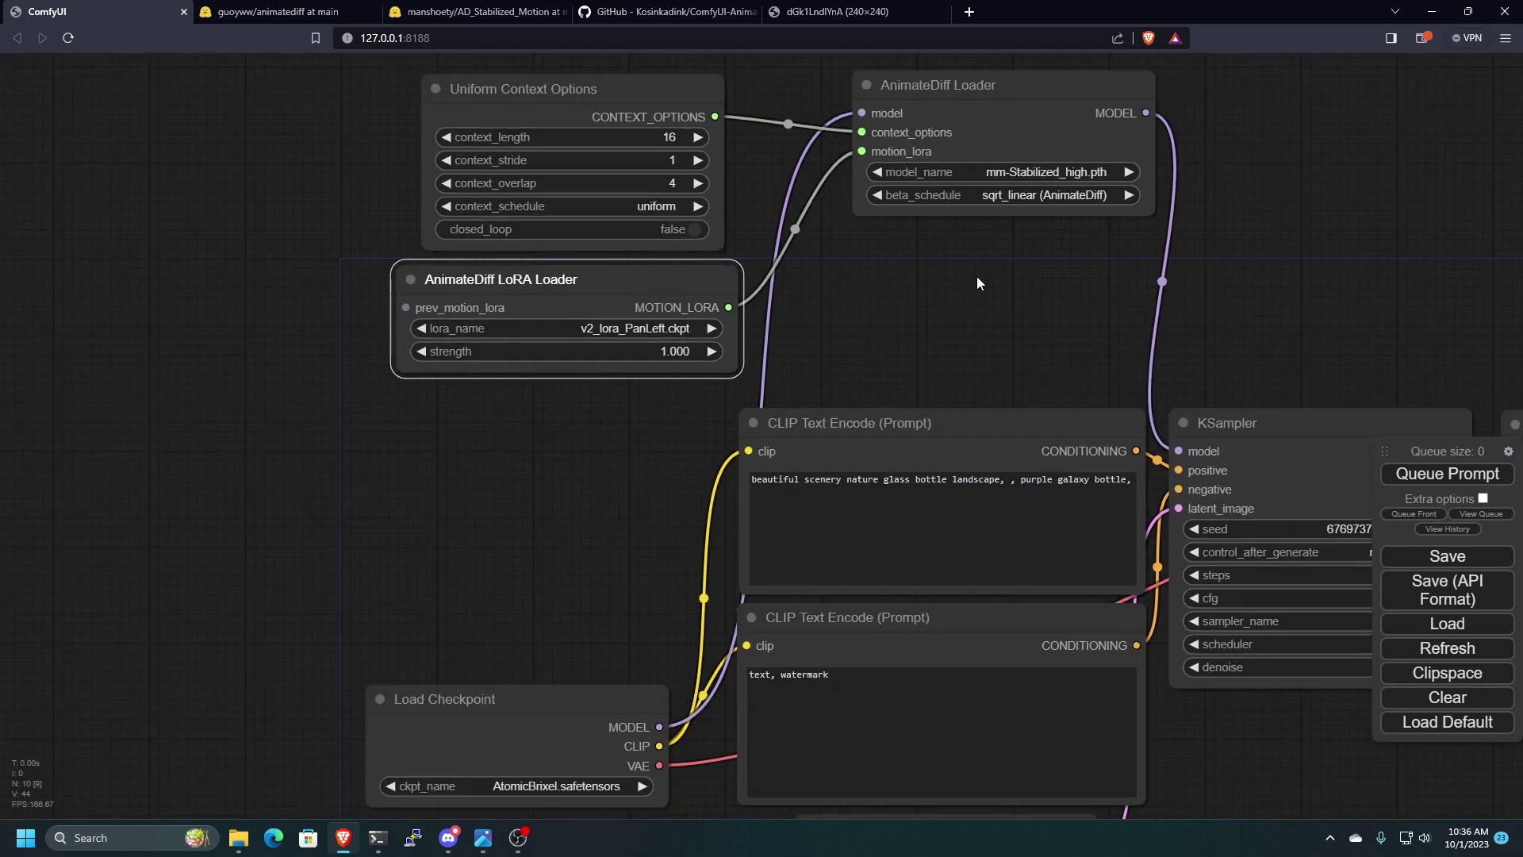
pyautogui.scroll(-2, 901, 235)
pyautogui.scroll(-1, 902, 234)
pyautogui.moveTo(901, 235); pyautogui.dragTo(711, 231)
pyautogui.scroll(-1, 975, 572)
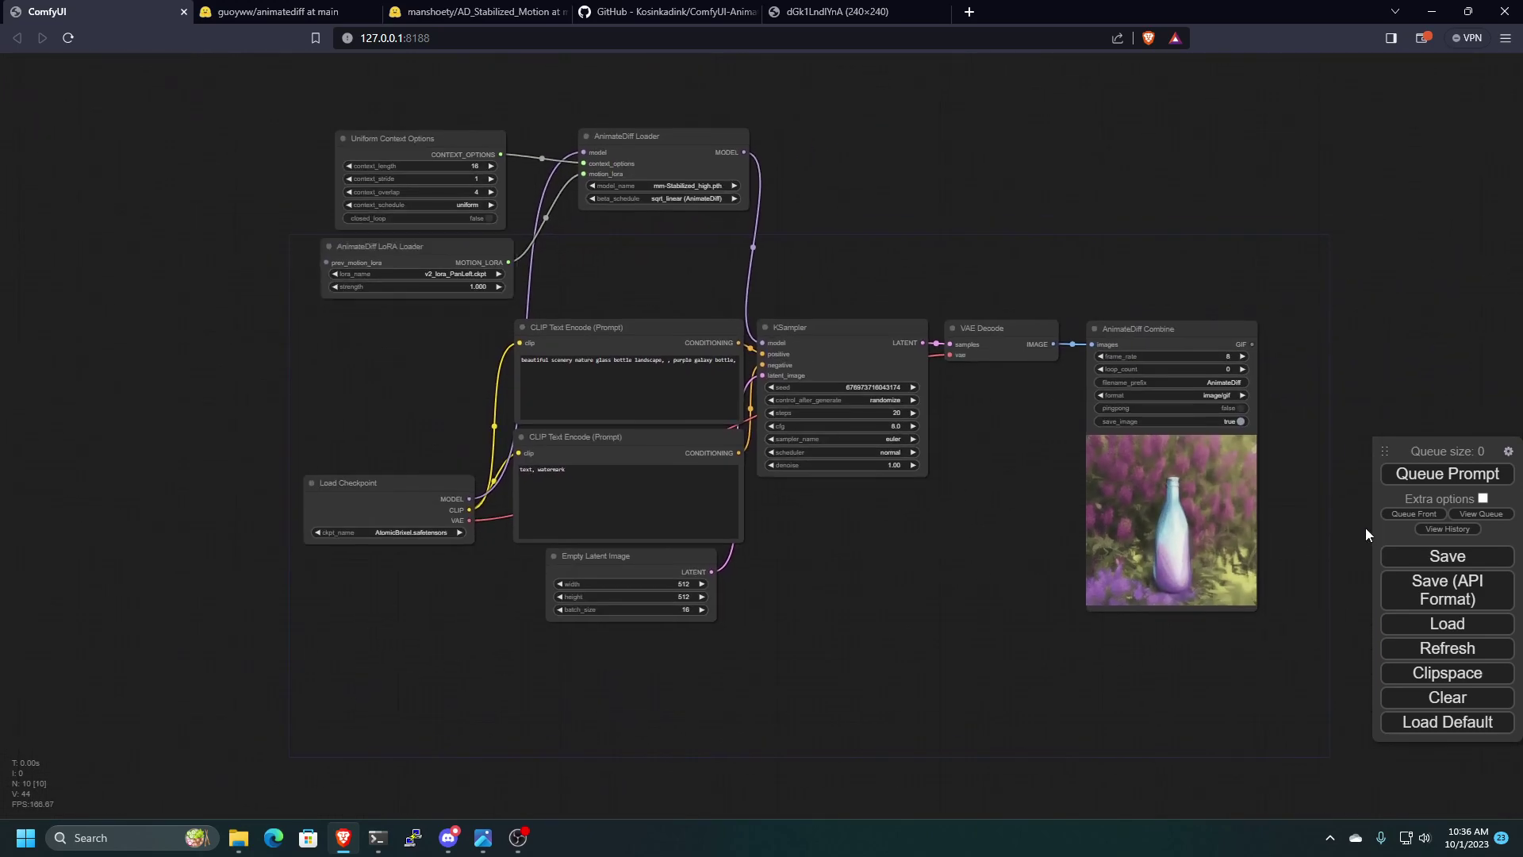
pyautogui.click(1420, 479)
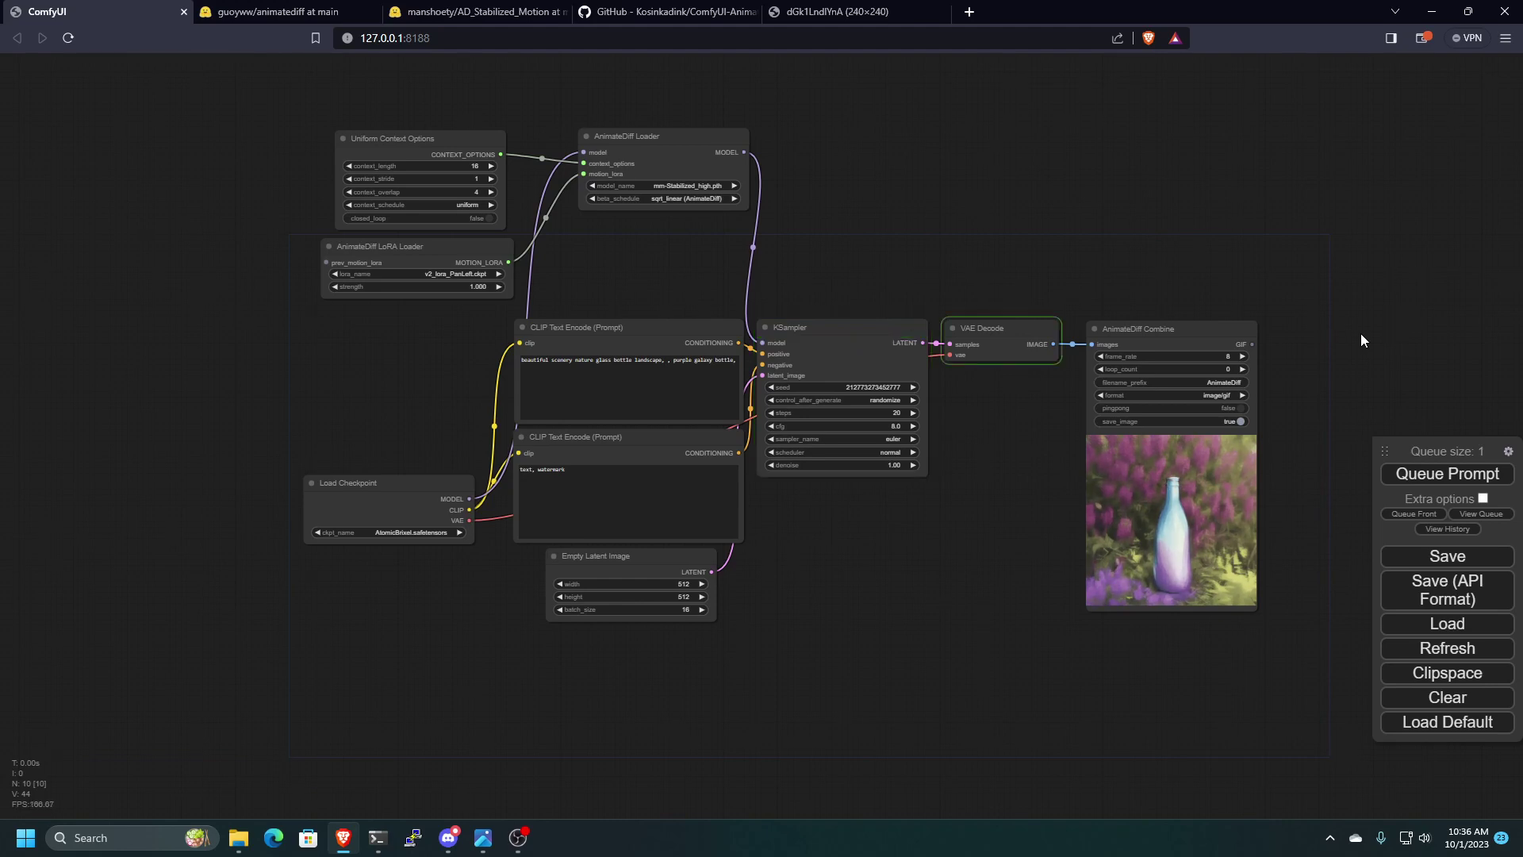
# - Change the AnimateDiff Loader's motion model to mm_sd_v14.ckpt and queue the prompt
pyautogui.scroll(6, 1299, 406)
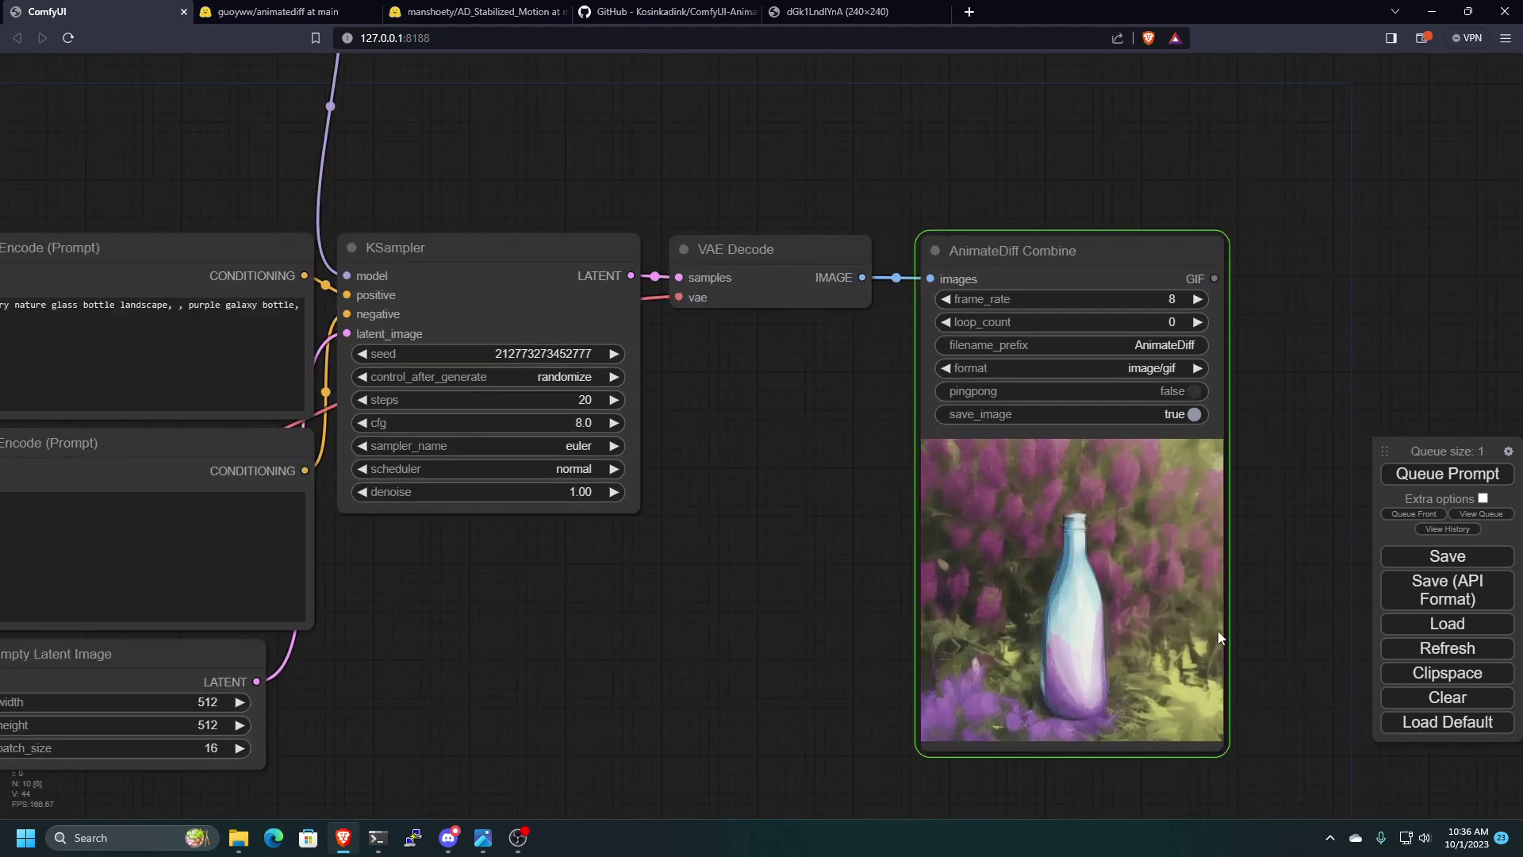
pyautogui.moveTo(836, 672); pyautogui.dragTo(805, 587)
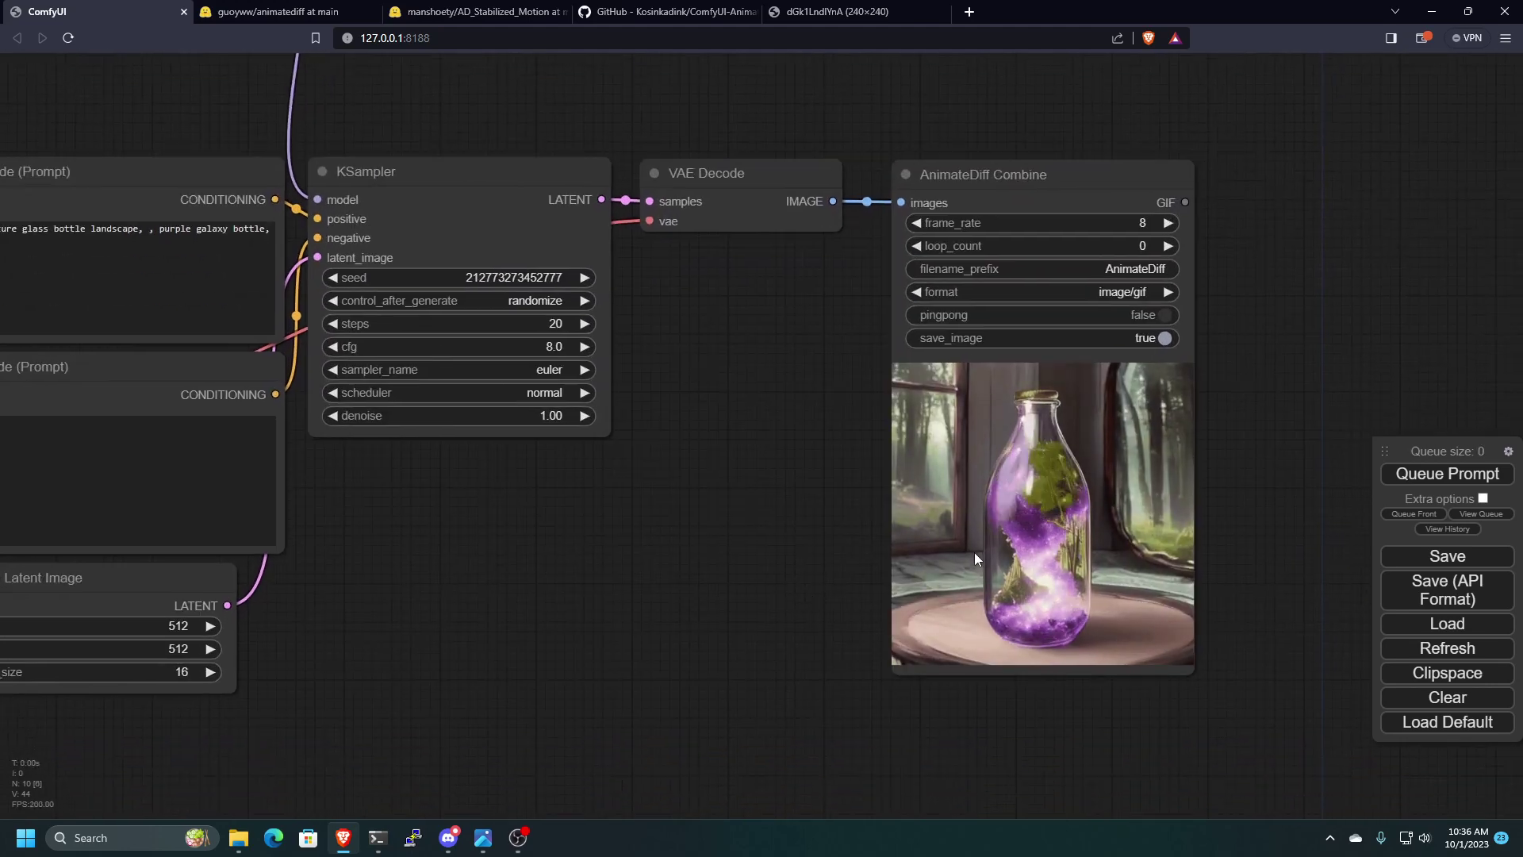
pyautogui.scroll(-4, 901, 522)
pyautogui.moveTo(724, 552); pyautogui.dragTo(851, 596)
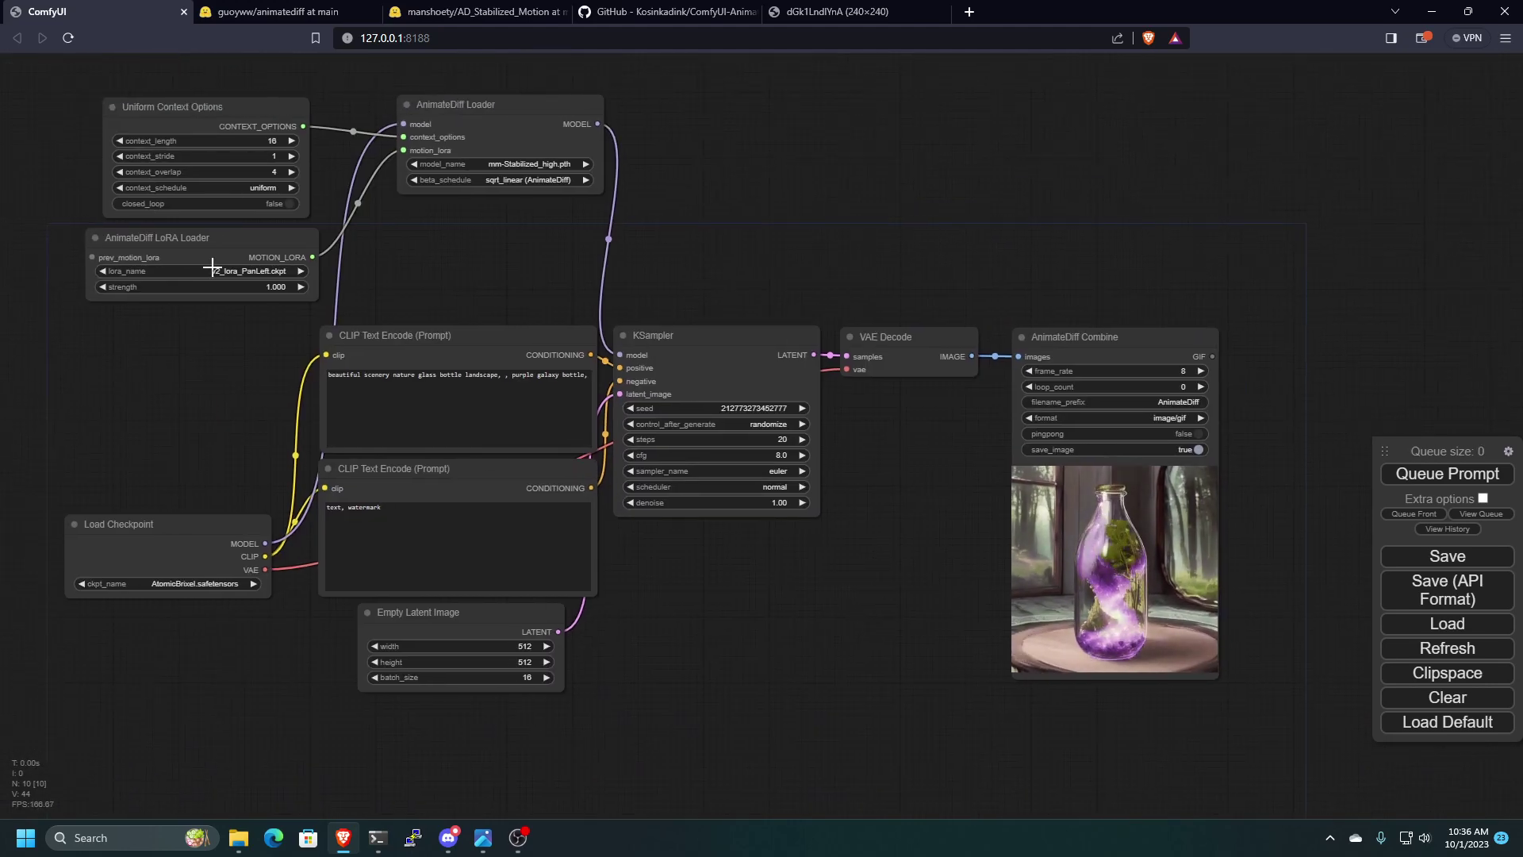
pyautogui.scroll(3, 639, 299)
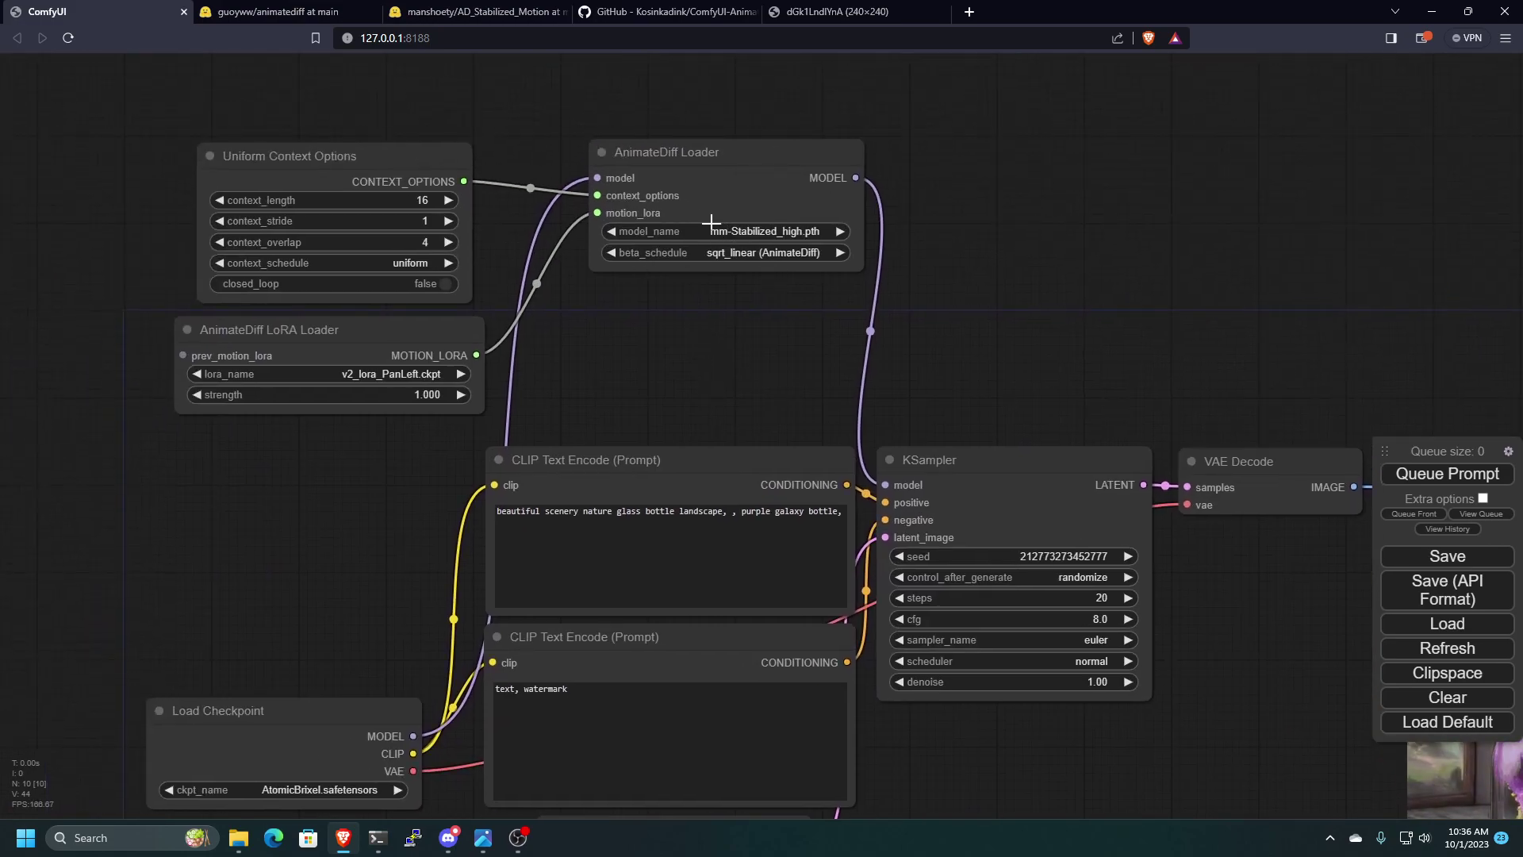
pyautogui.click(747, 233)
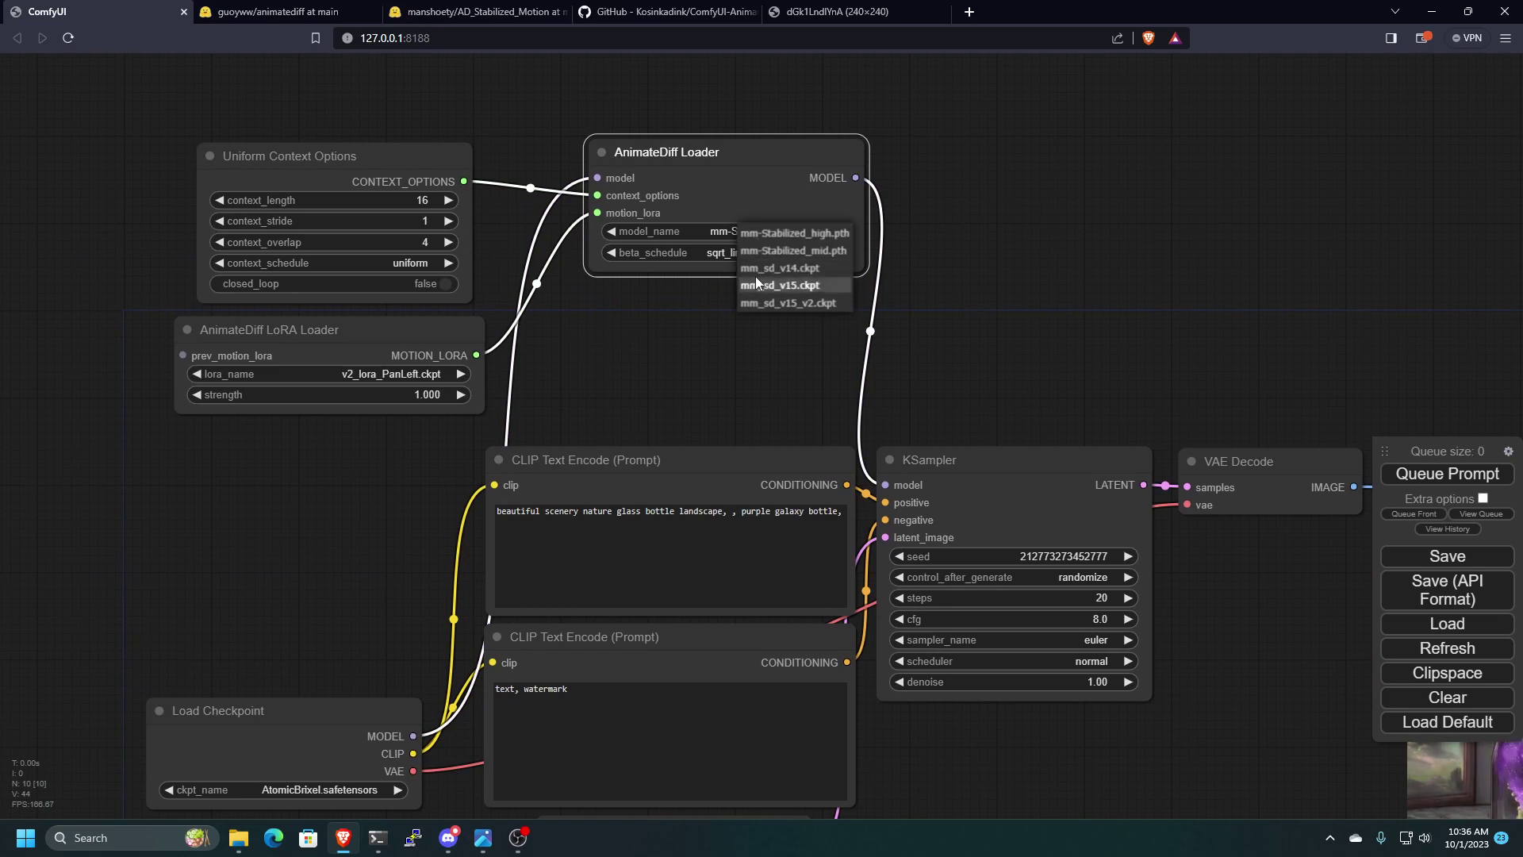
pyautogui.click(768, 269)
pyautogui.scroll(-5, 996, 319)
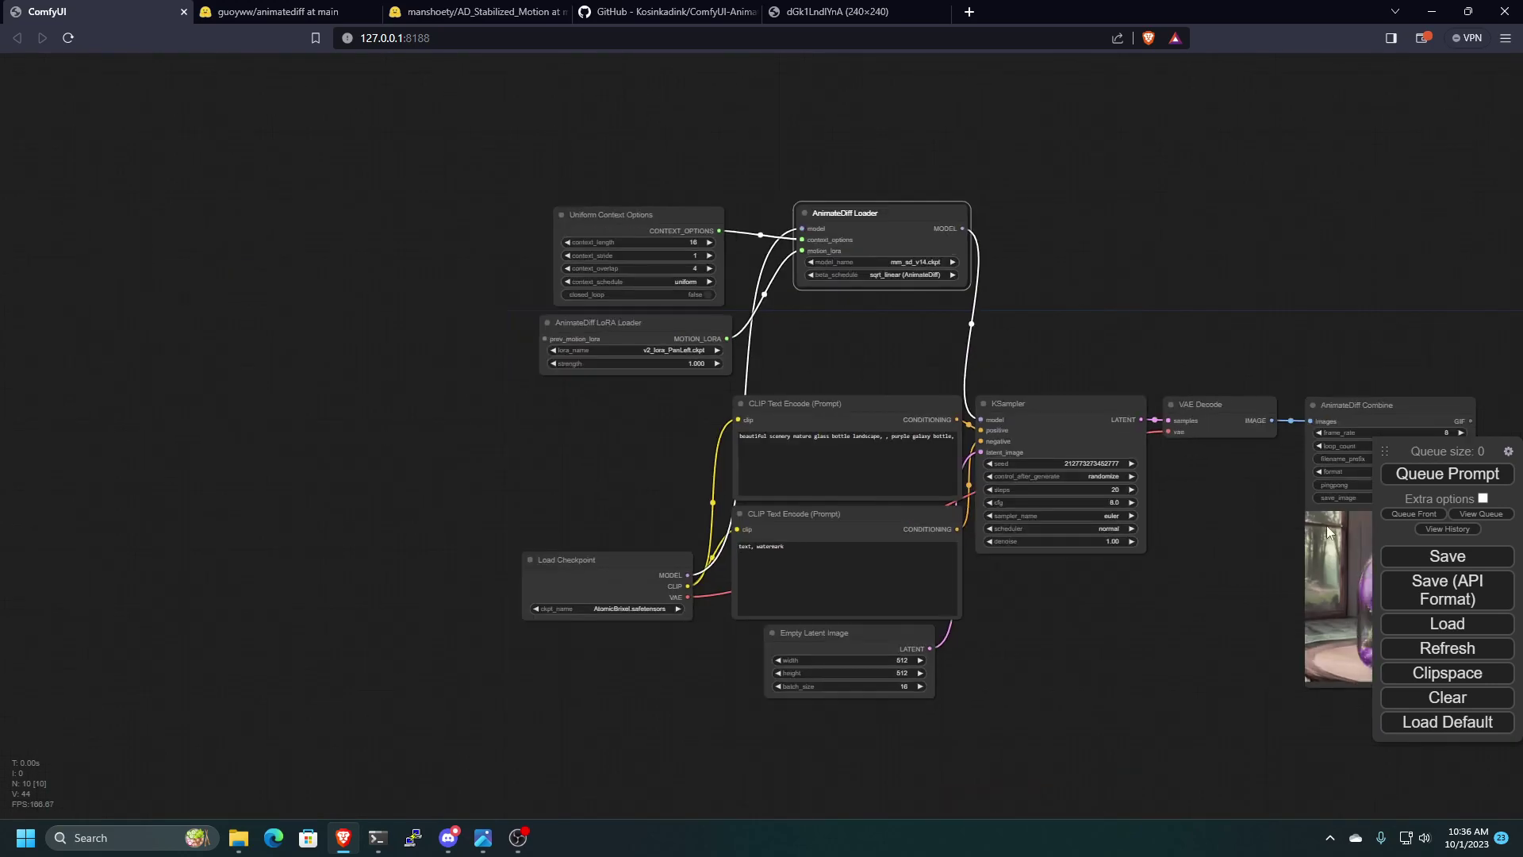
pyautogui.click(1447, 474)
pyautogui.moveTo(1248, 578); pyautogui.dragTo(909, 521)
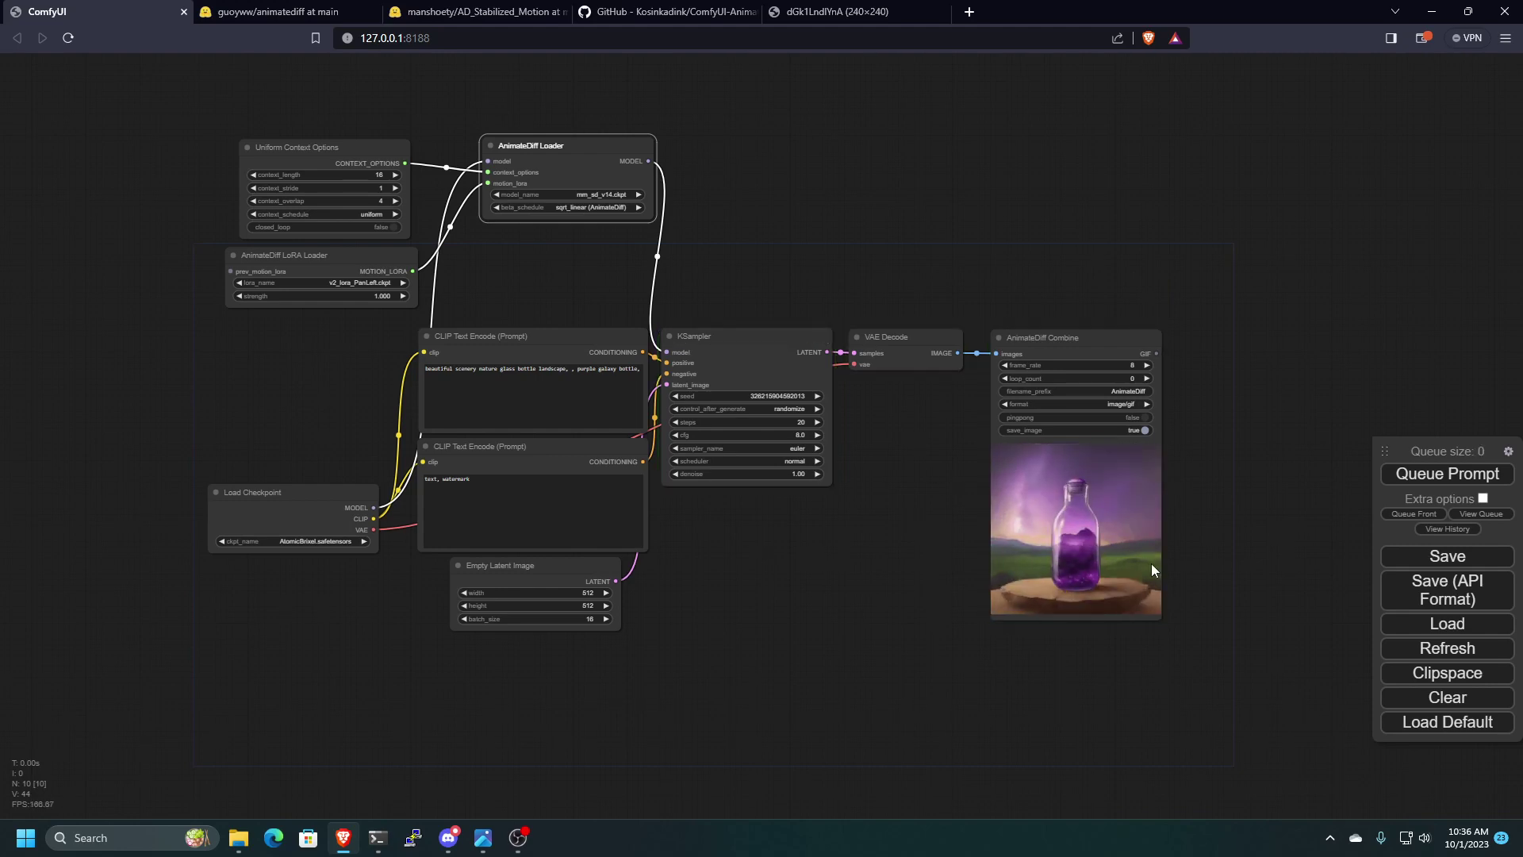
# - Switch the AnimateDiff Loader's model_name to mm_sd_v15_v2.ckpt and generate a new GIF
pyautogui.scroll(9, 961, 595)
pyautogui.moveTo(964, 594); pyautogui.dragTo(703, 663)
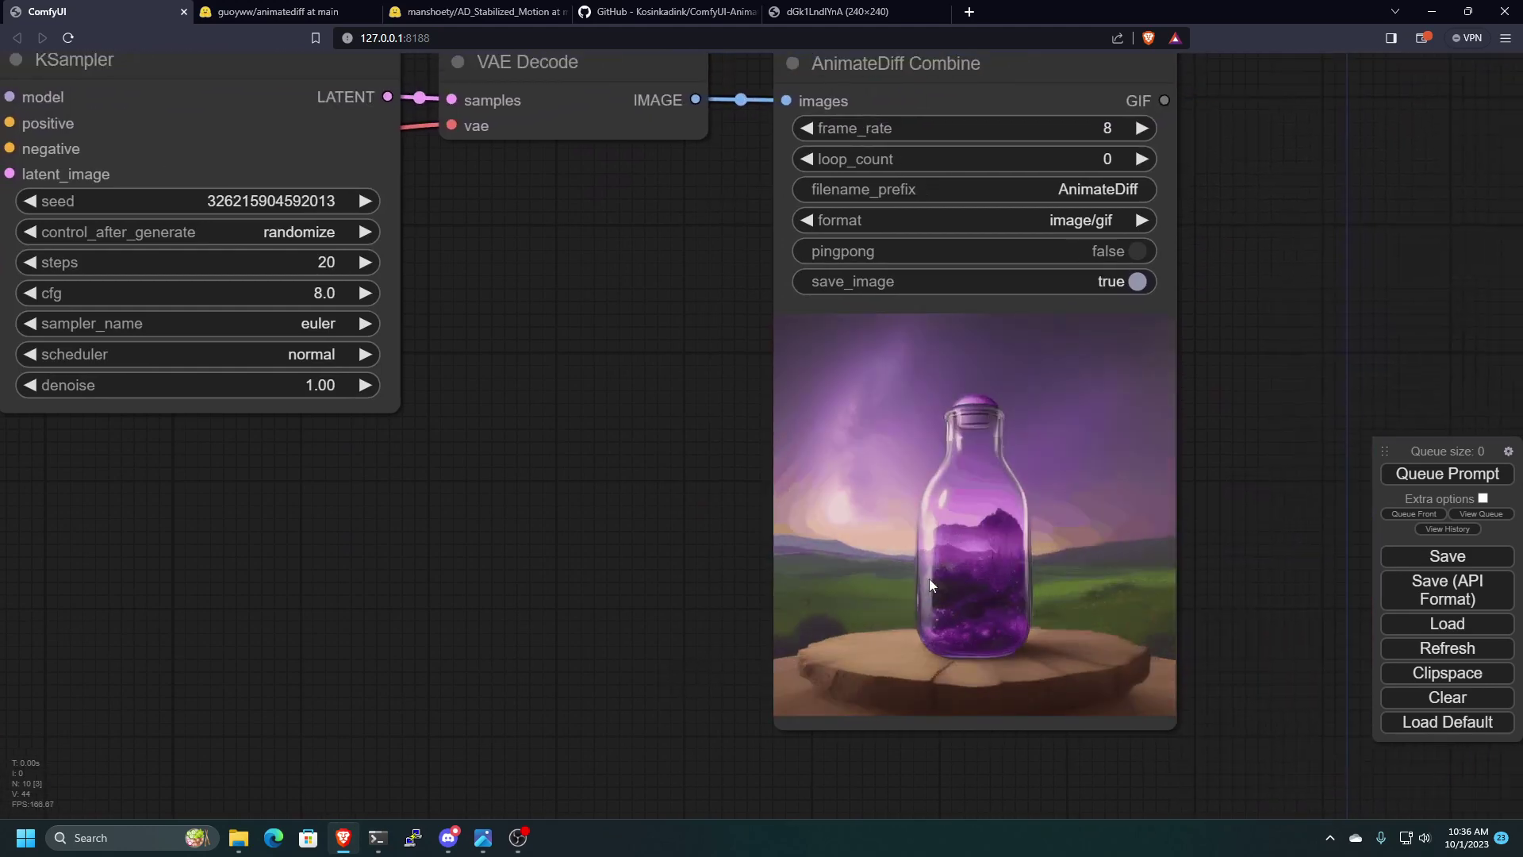
pyautogui.scroll(-1, 722, 503)
pyautogui.scroll(-7, 722, 510)
pyautogui.moveTo(298, 234); pyautogui.dragTo(414, 336)
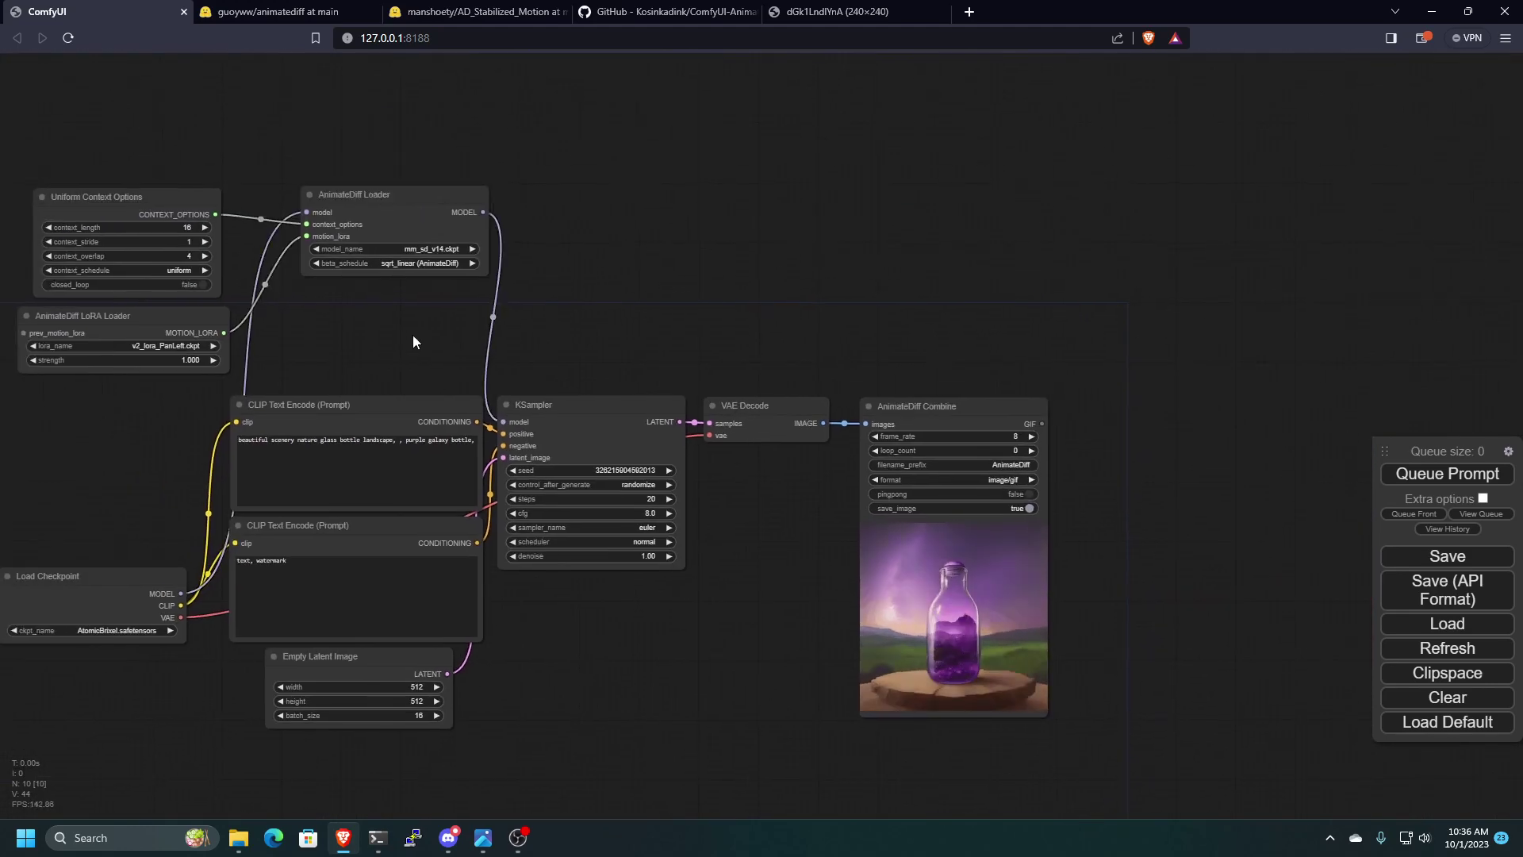
pyautogui.click(435, 250)
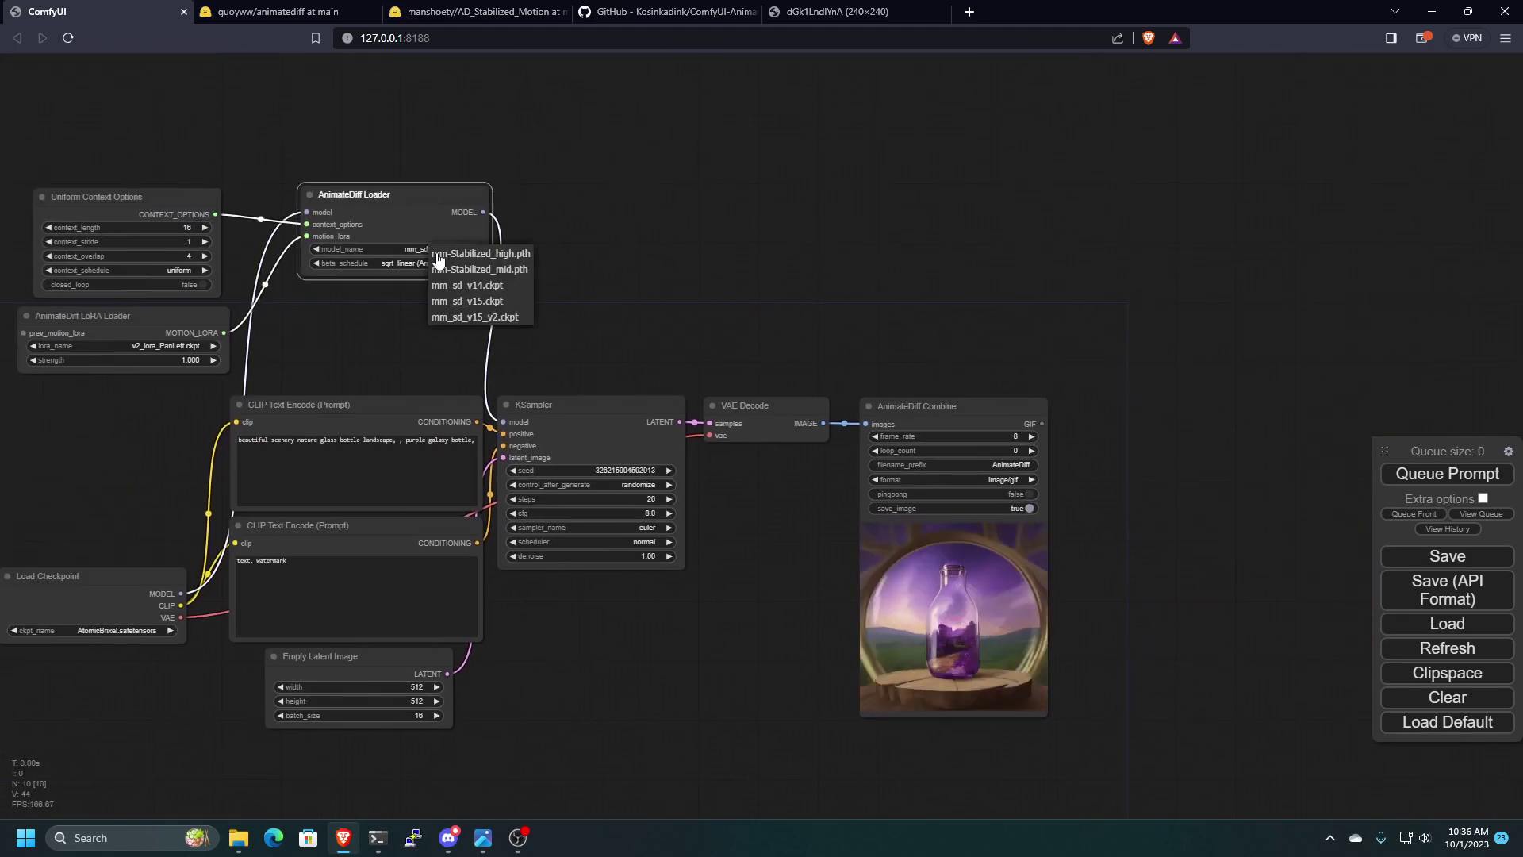
pyautogui.click(455, 318)
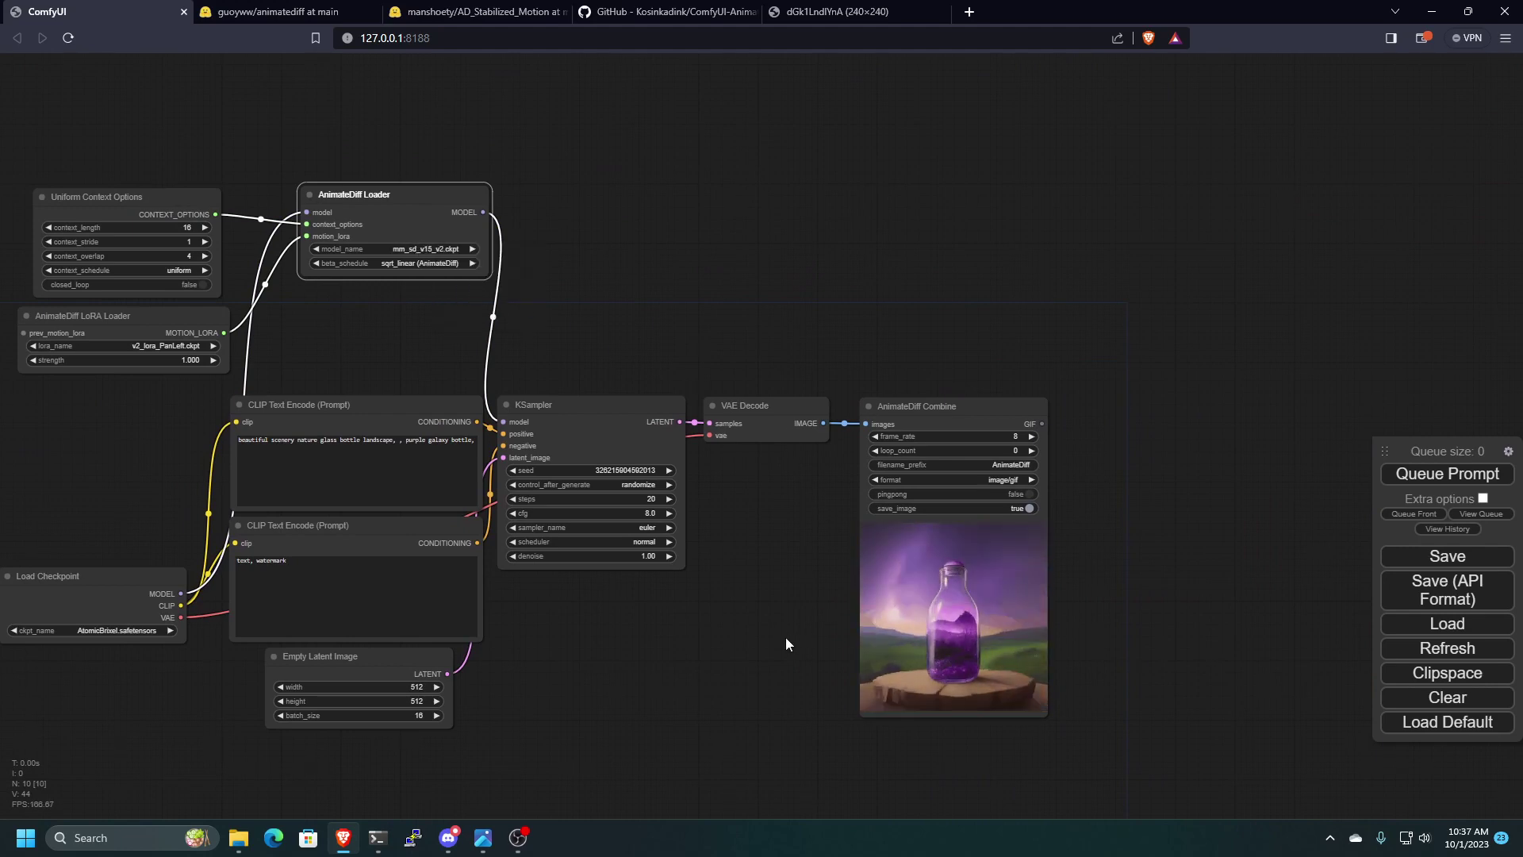
pyautogui.scroll(-3, 789, 638)
pyautogui.click(1435, 474)
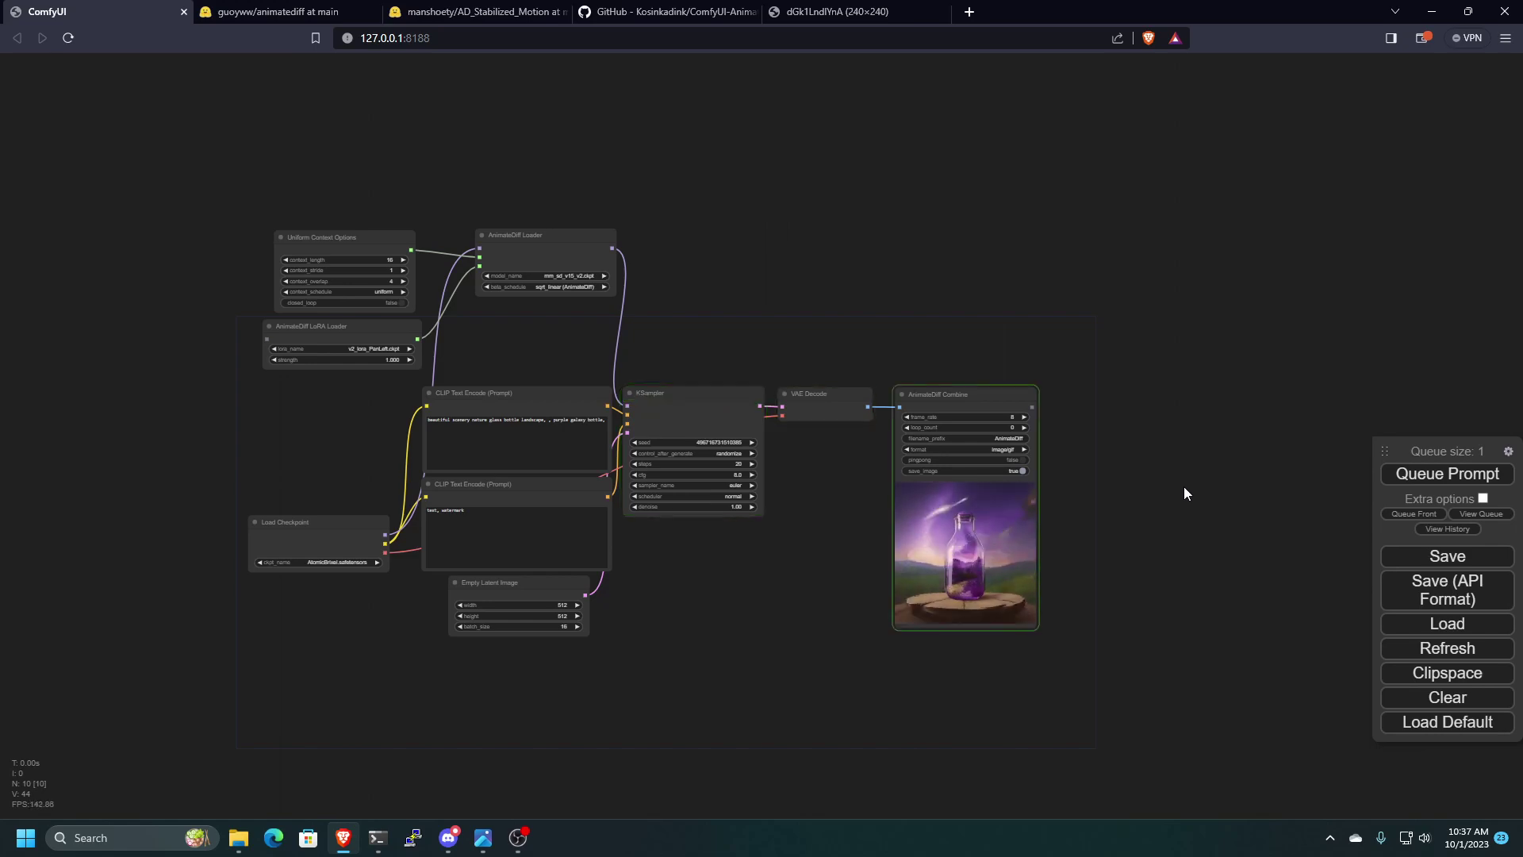
# - Examine the GIF generated with the PanLeft motion LoRA in the AnimateDiff Combine node, up close and from further out
pyautogui.scroll(5, 883, 631)
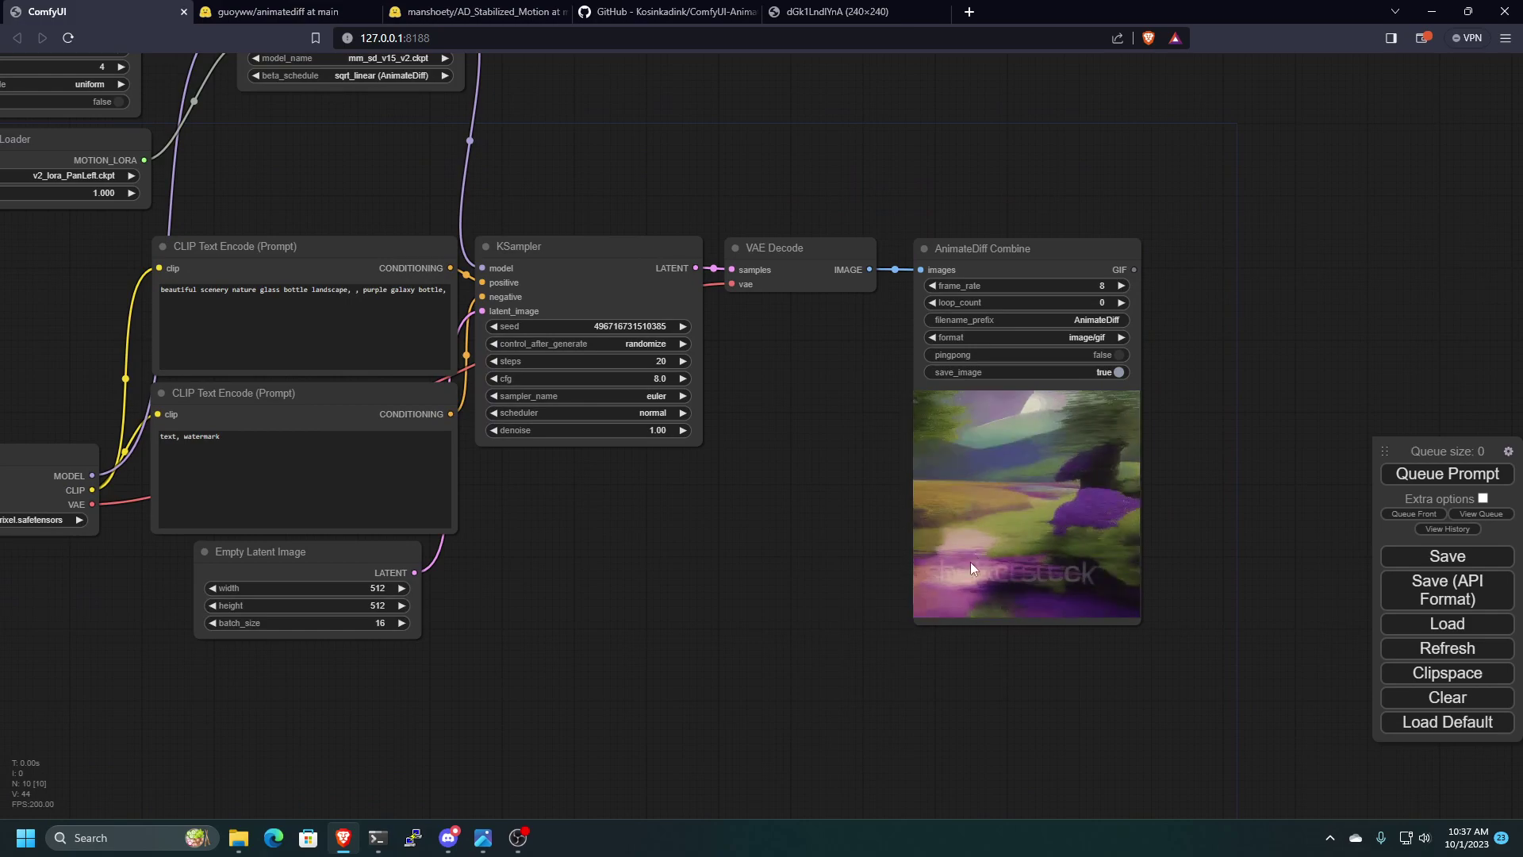
pyautogui.scroll(7, 898, 545)
pyautogui.moveTo(898, 545); pyautogui.dragTo(774, 538)
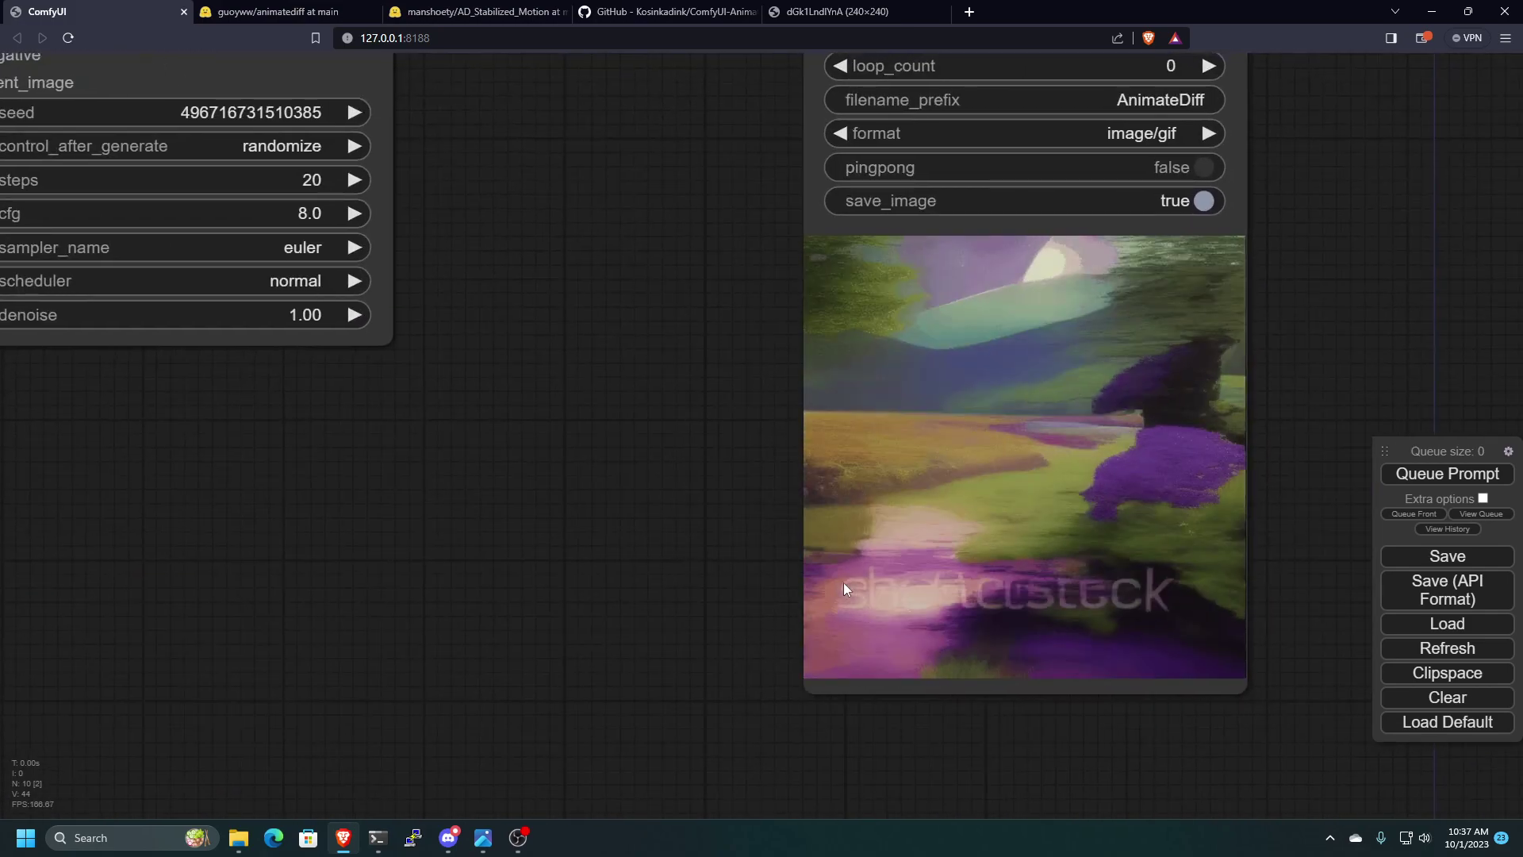
pyautogui.scroll(-2, 611, 511)
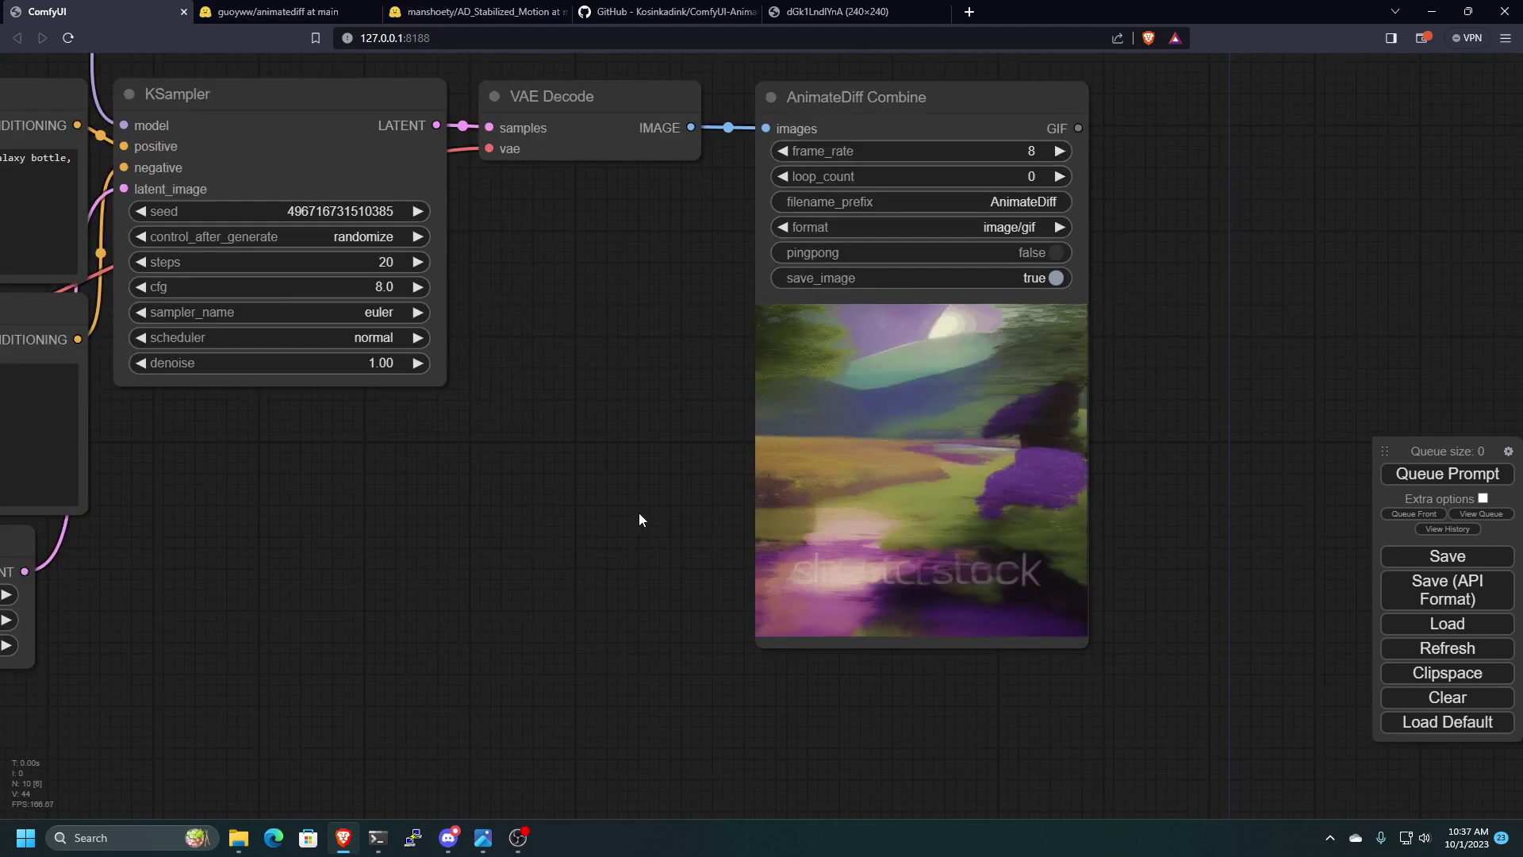
pyautogui.moveTo(639, 513); pyautogui.dragTo(684, 561)
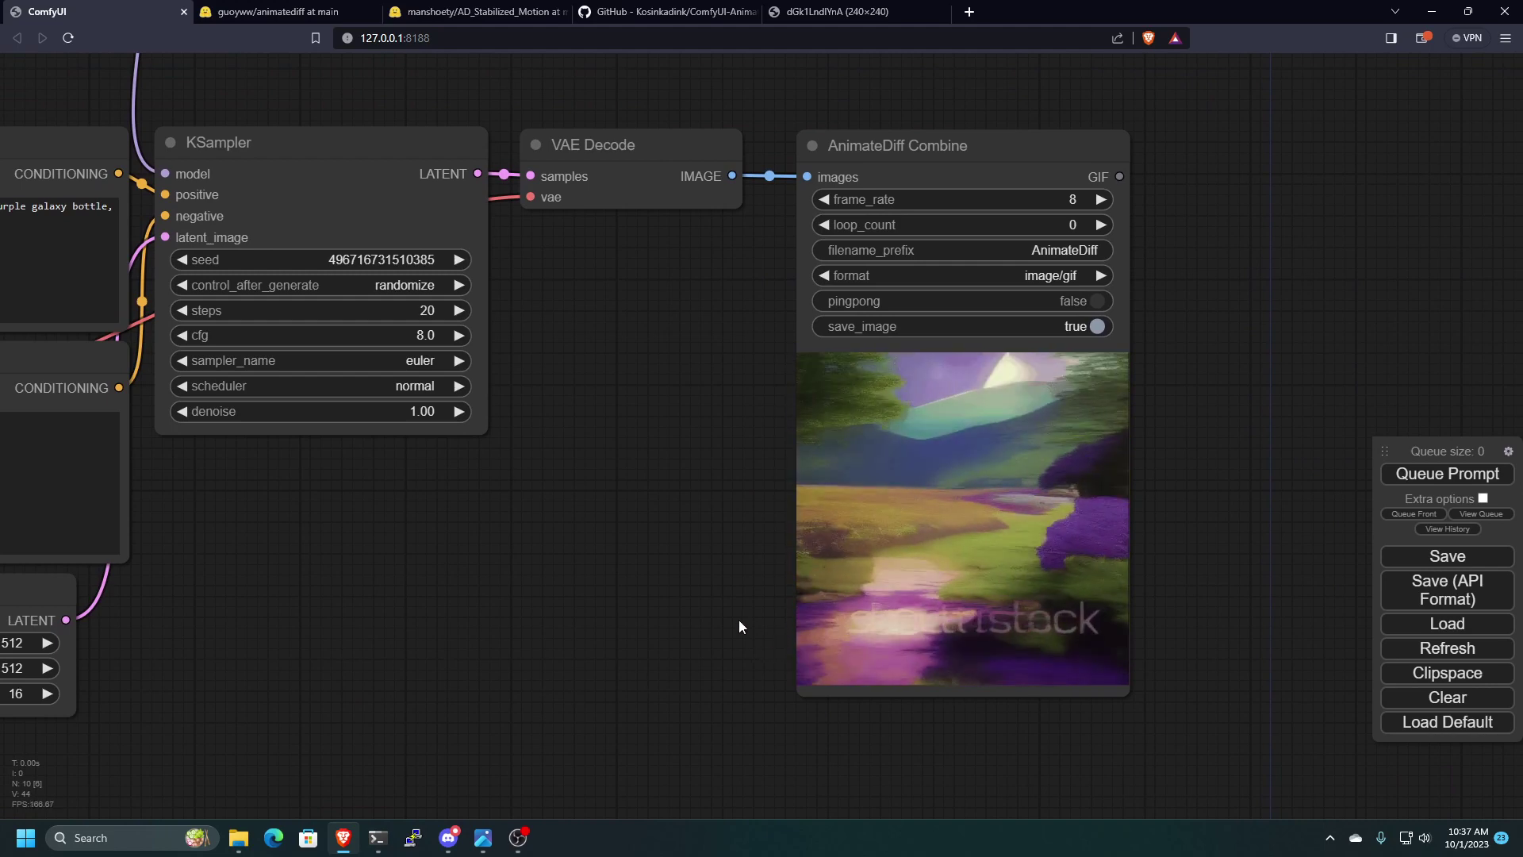
pyautogui.scroll(-3, 744, 629)
pyautogui.scroll(3, 749, 632)
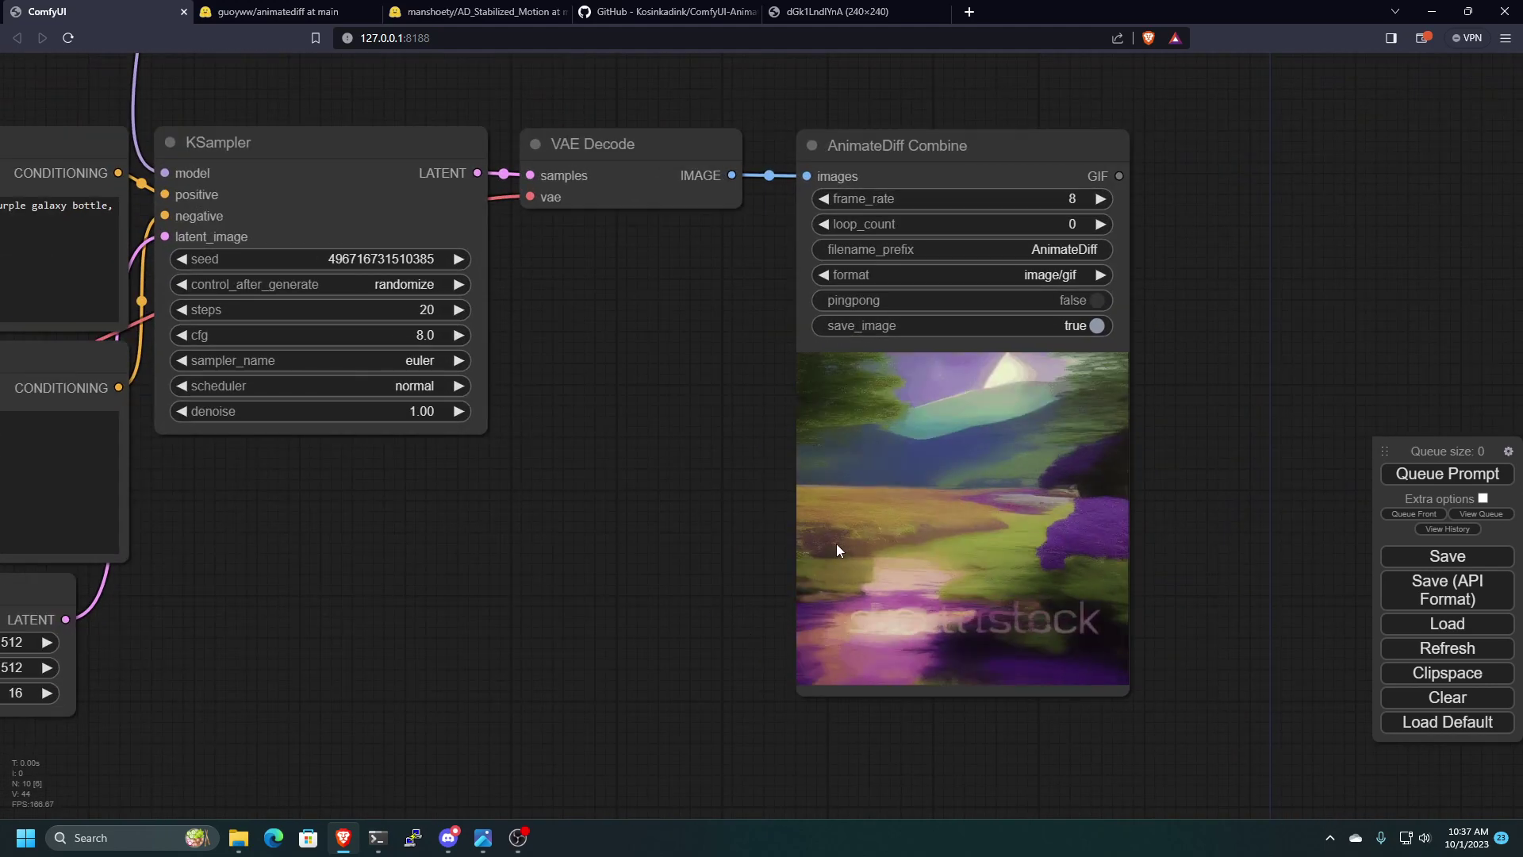
pyautogui.scroll(-5, 697, 596)
pyautogui.moveTo(730, 674); pyautogui.dragTo(747, 677)
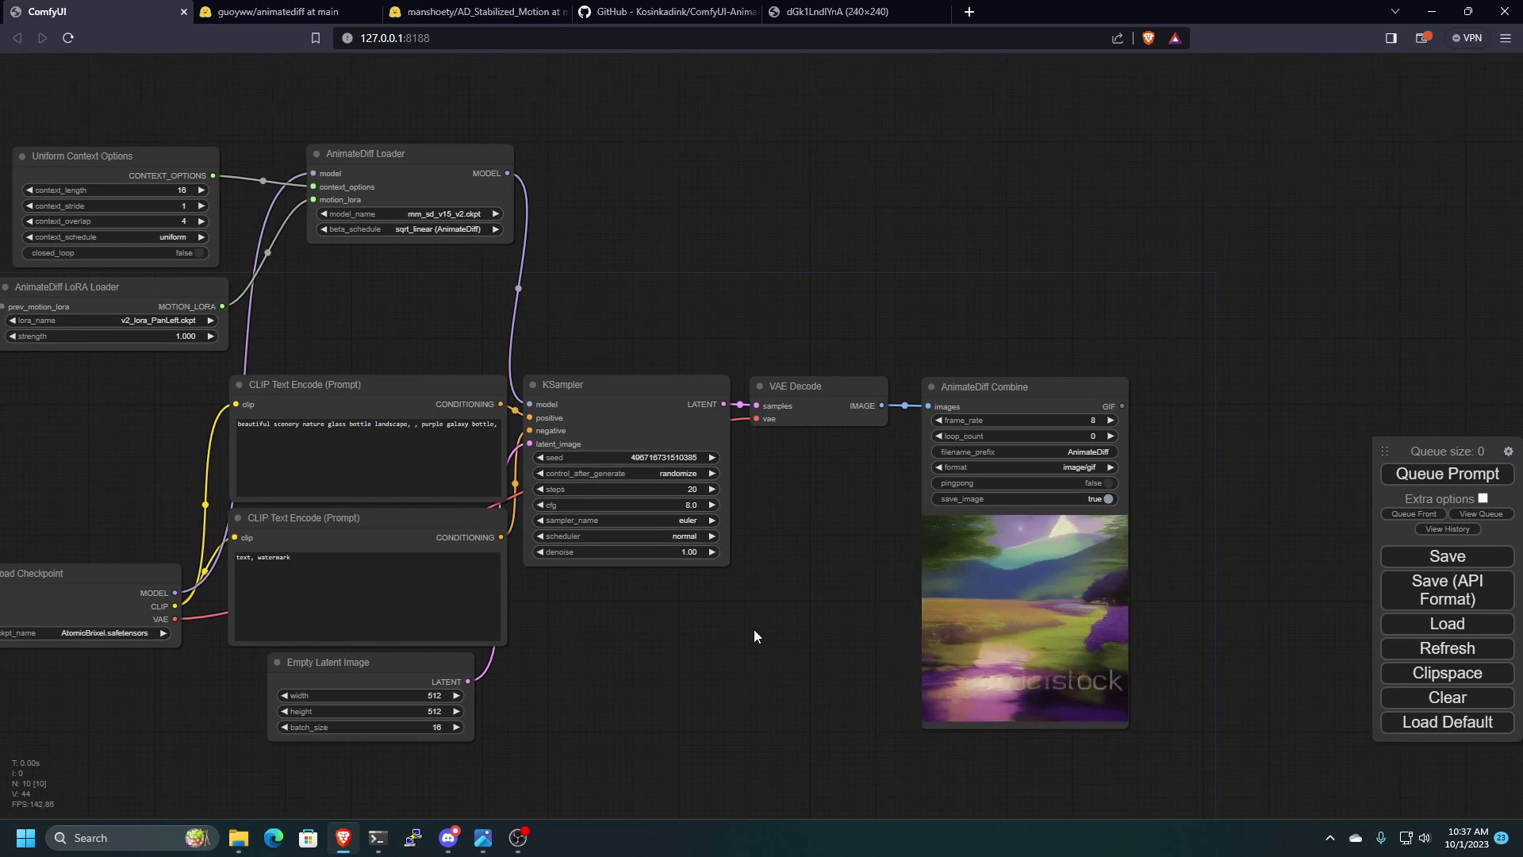
pyautogui.scroll(-2, 688, 649)
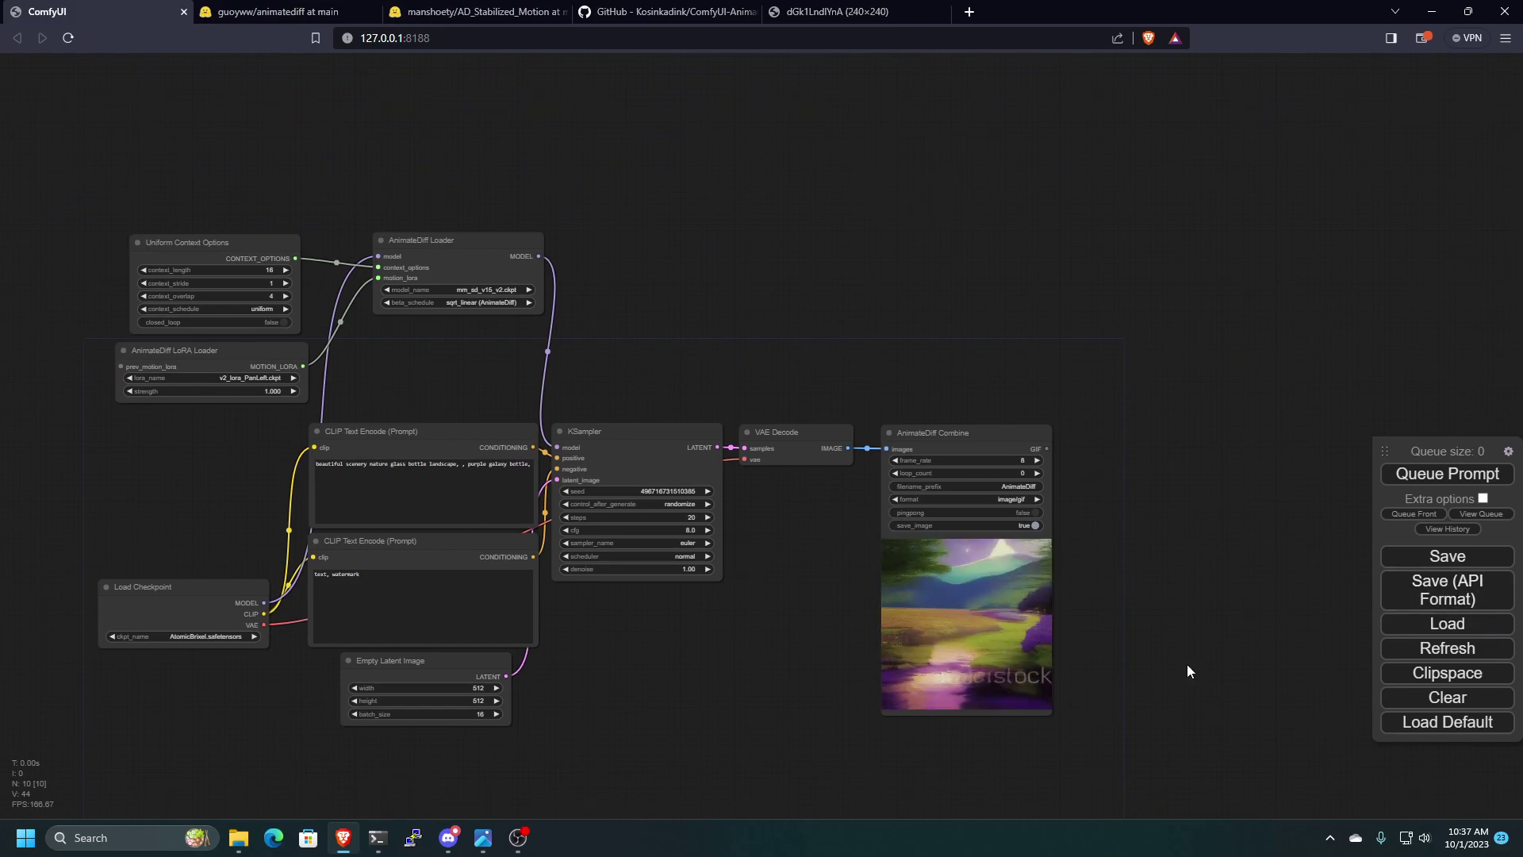
pyautogui.scroll(5, 826, 701)
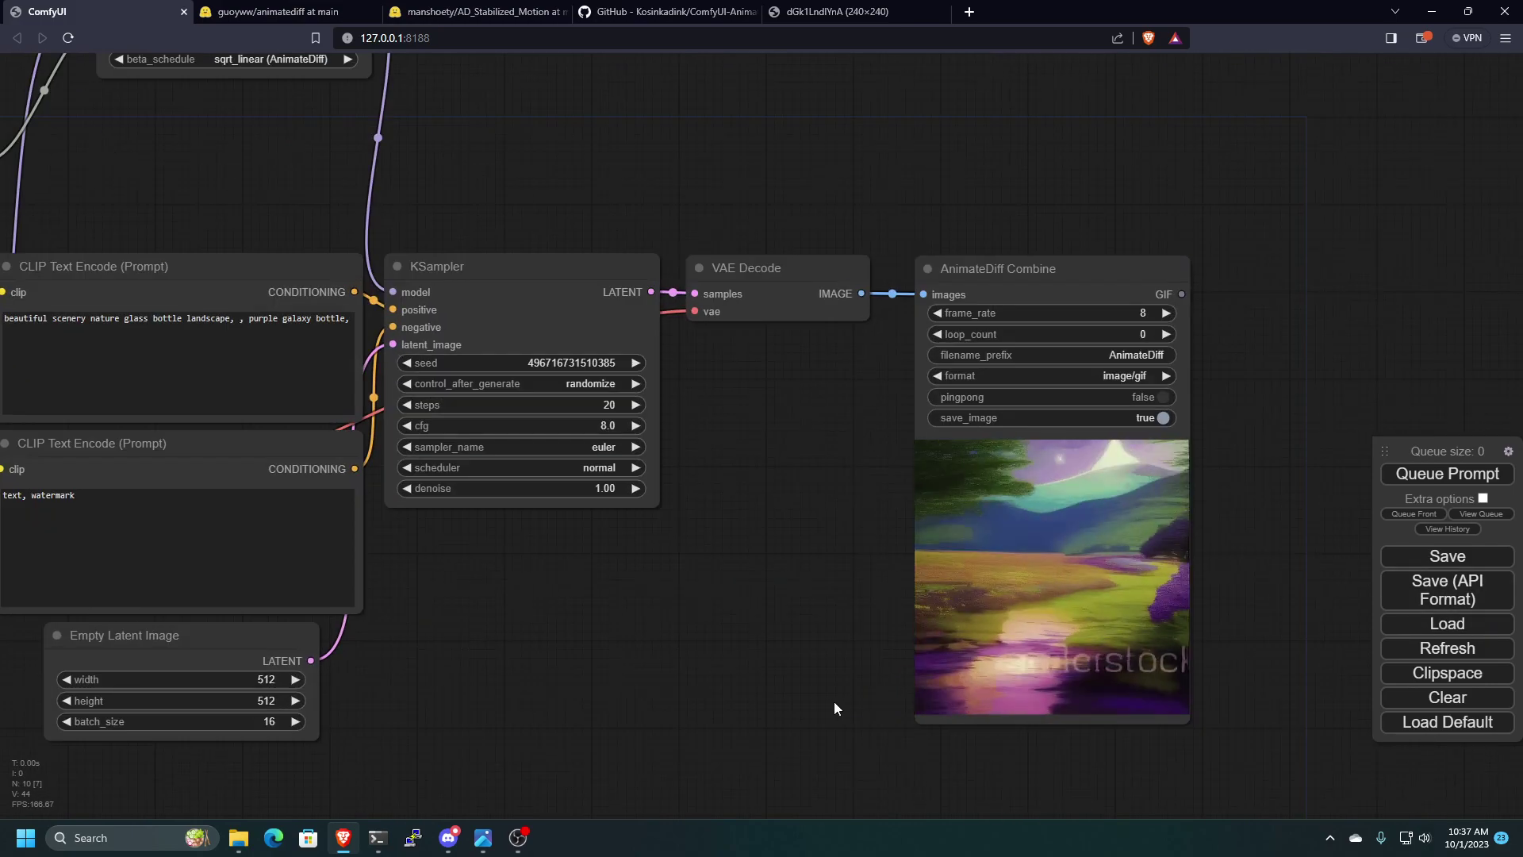
# - Set the AnimateDiff LoRA Loader's lora_name to v2_lora_RollingClockwise.ckpt and queue the prompt
pyautogui.moveTo(422, 636); pyautogui.dragTo(812, 758)
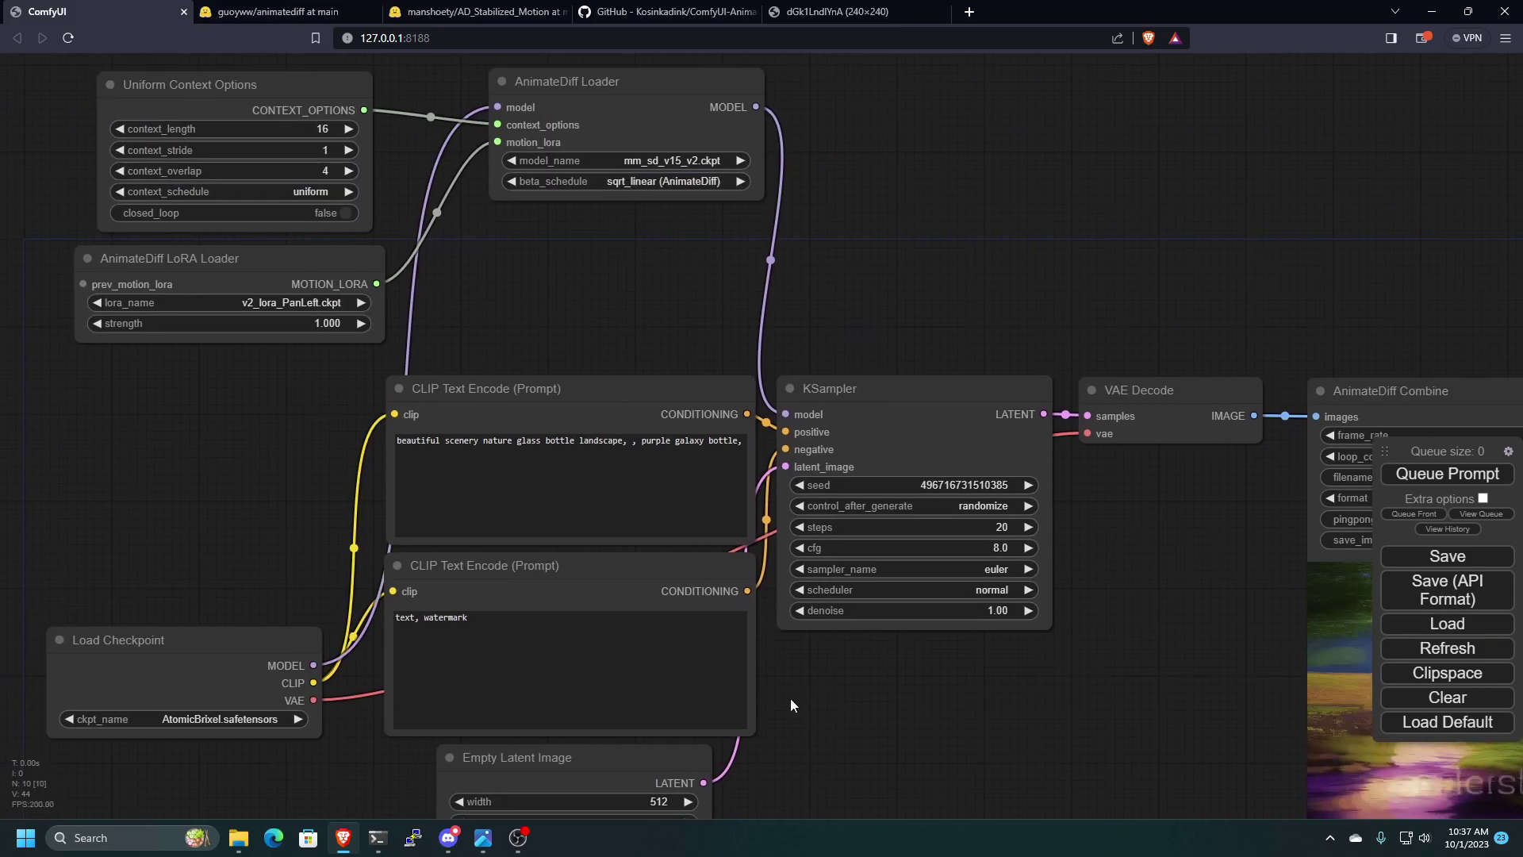
pyautogui.scroll(-2, 790, 698)
pyautogui.click(389, 370)
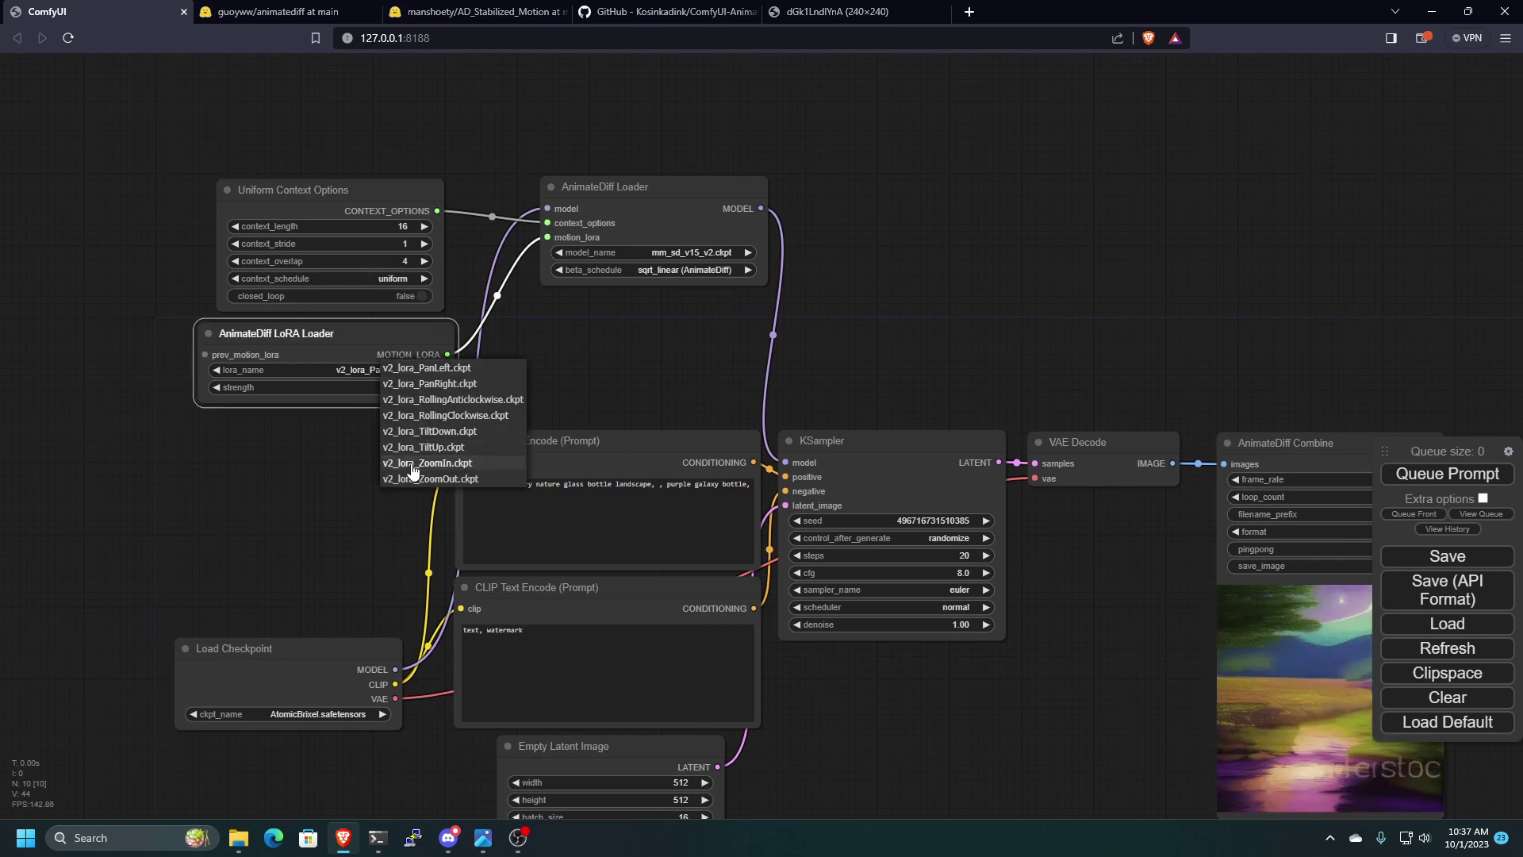
pyautogui.click(412, 415)
pyautogui.scroll(-2, 954, 687)
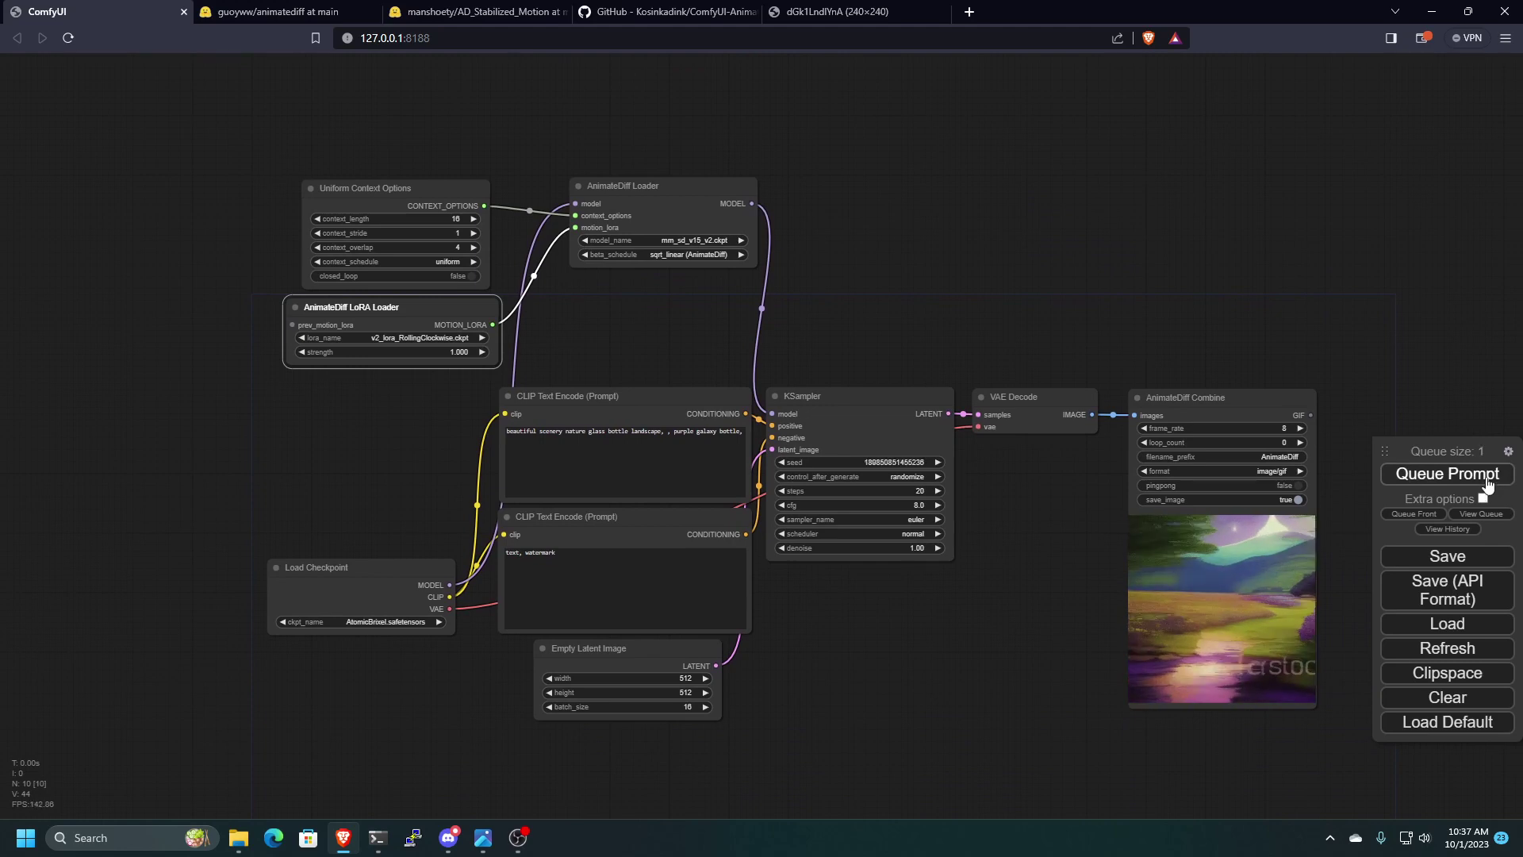
pyautogui.click(1493, 479)
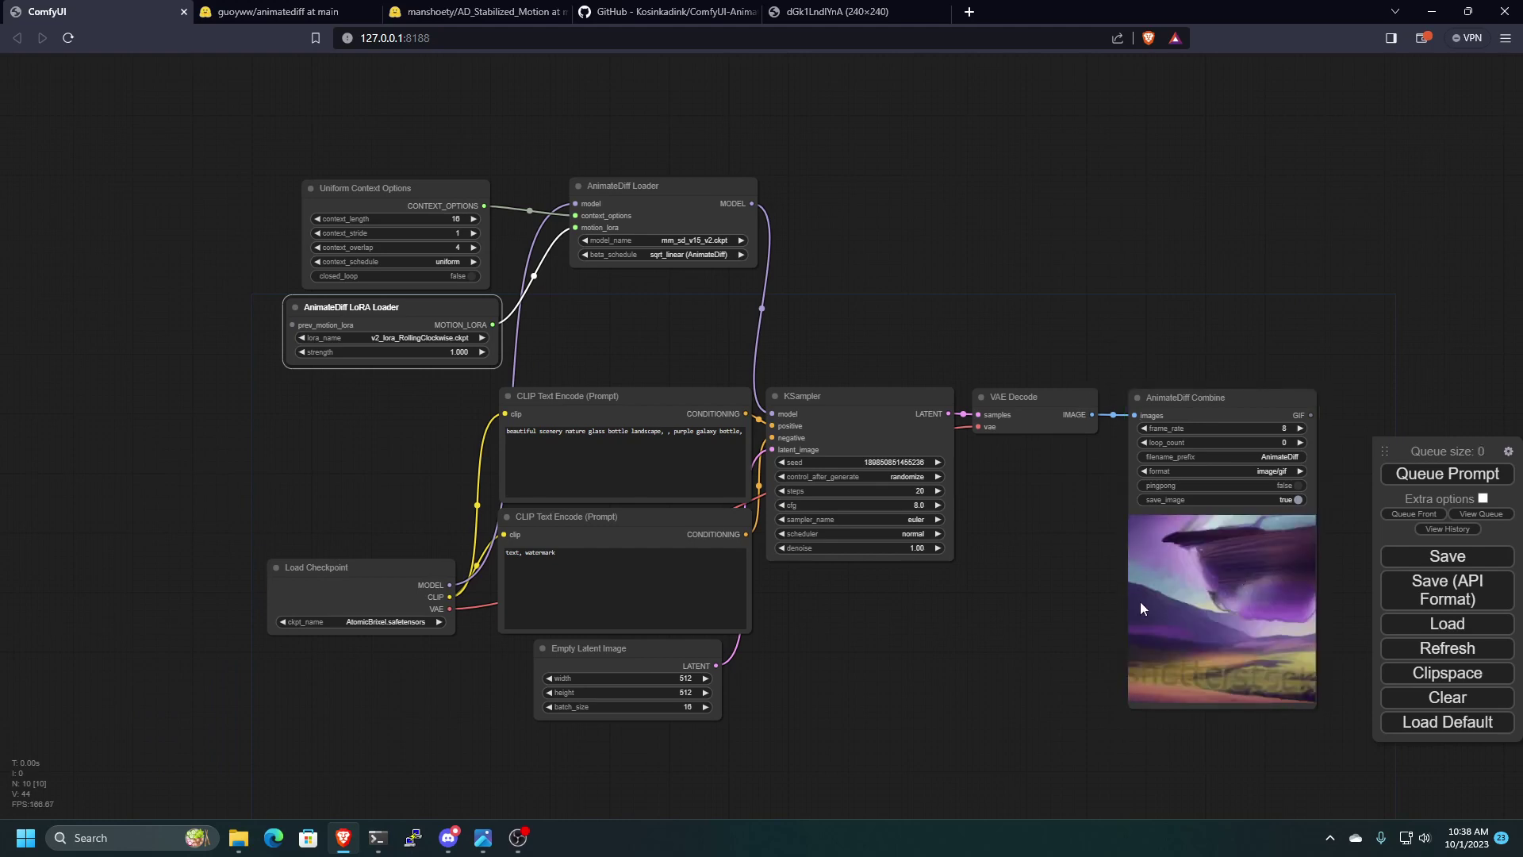
# - Change the AnimateDiff Loader's model_name to mm_sd_v15.ckpt and generate another GIF with the RollingClockwise LoRA
pyautogui.scroll(6, 1094, 695)
pyautogui.moveTo(1092, 695); pyautogui.dragTo(735, 648)
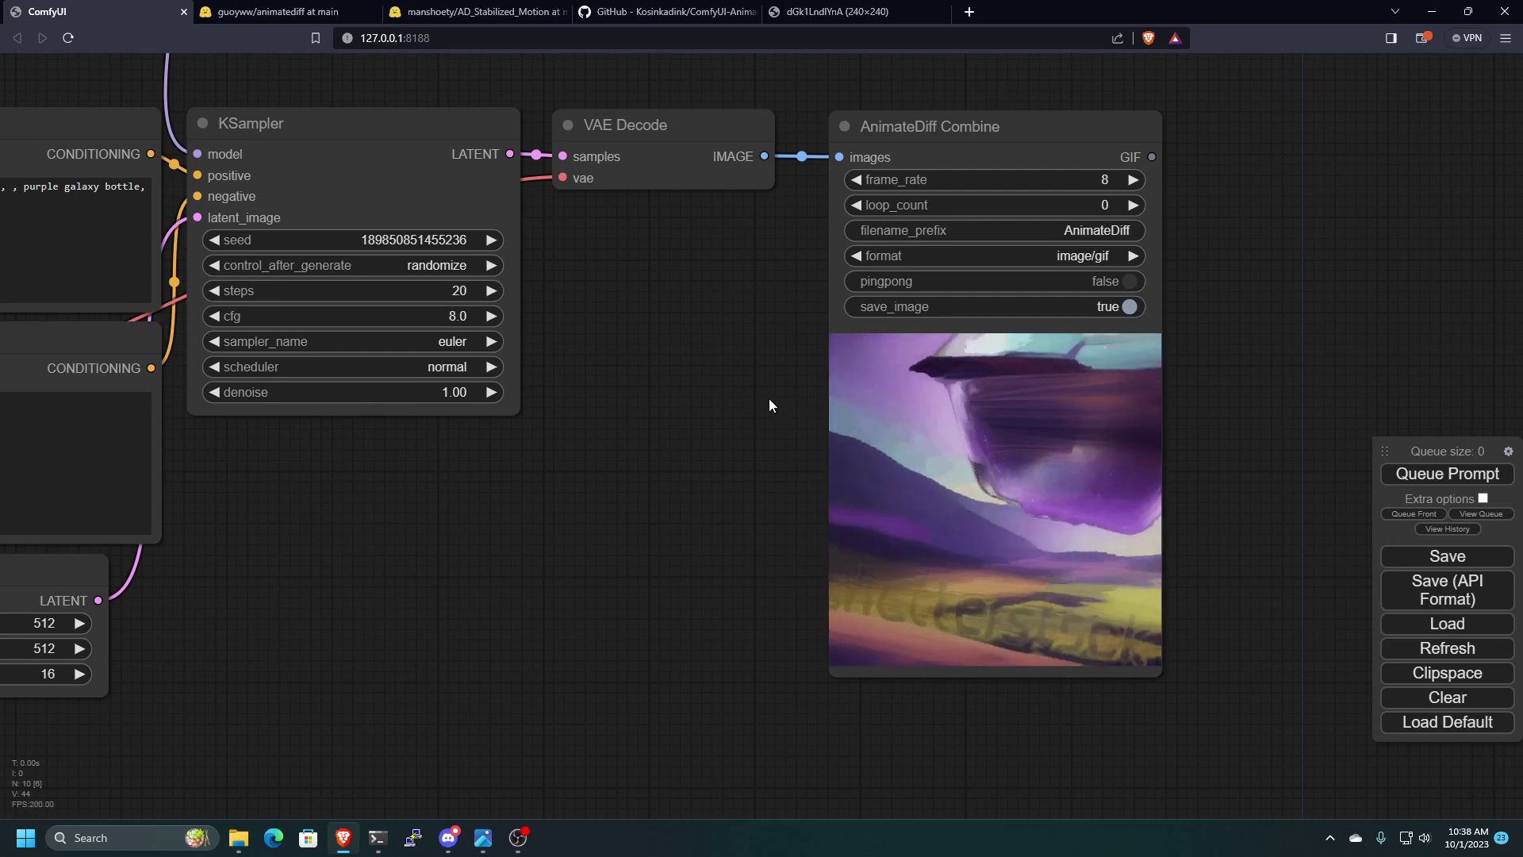
pyautogui.scroll(-6, 769, 401)
pyautogui.moveTo(631, 449); pyautogui.dragTo(787, 548)
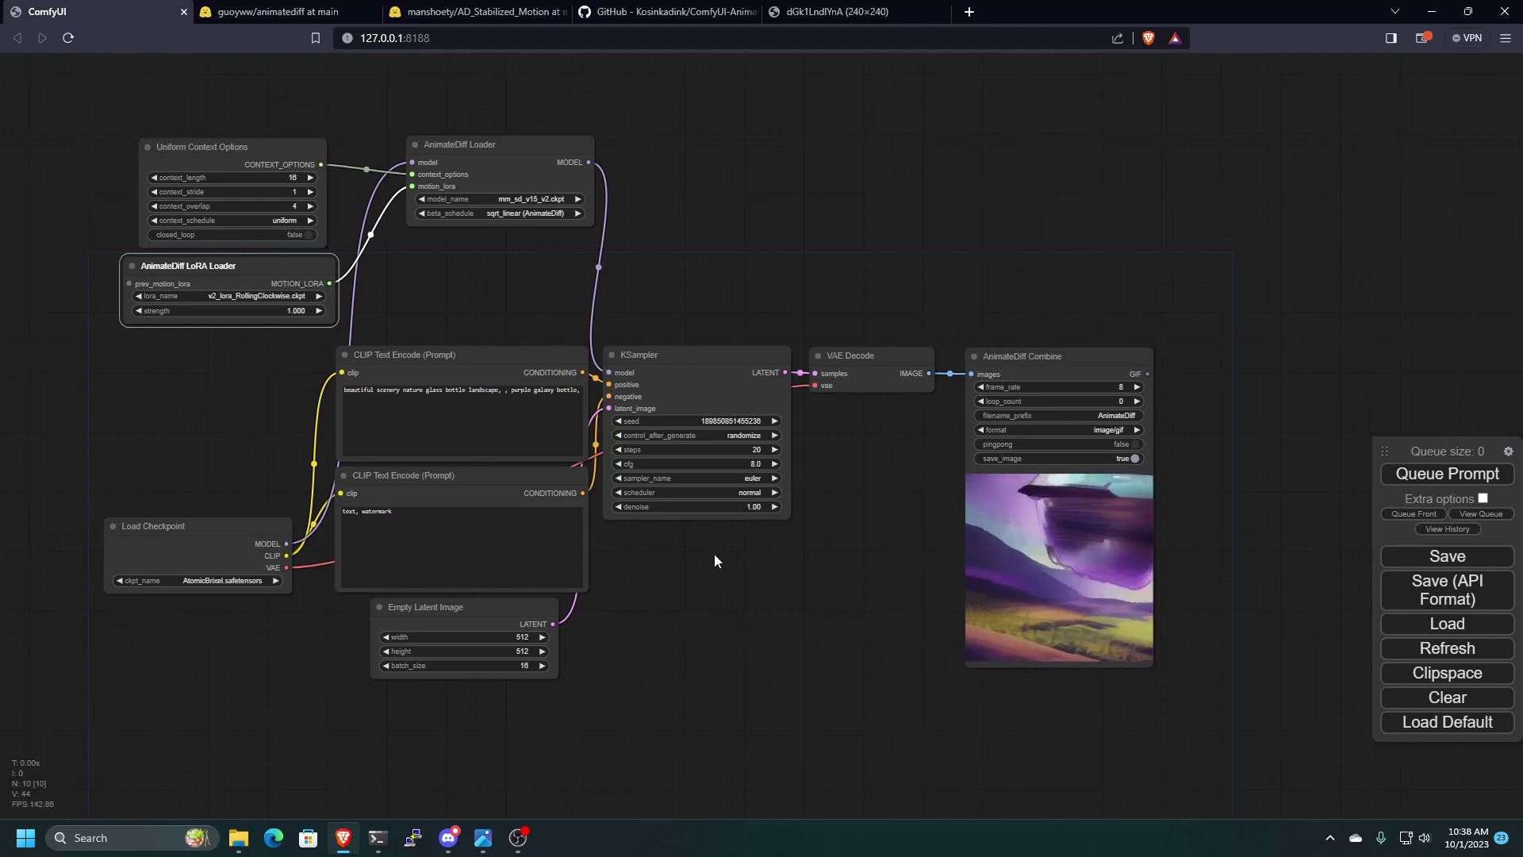
pyautogui.click(506, 200)
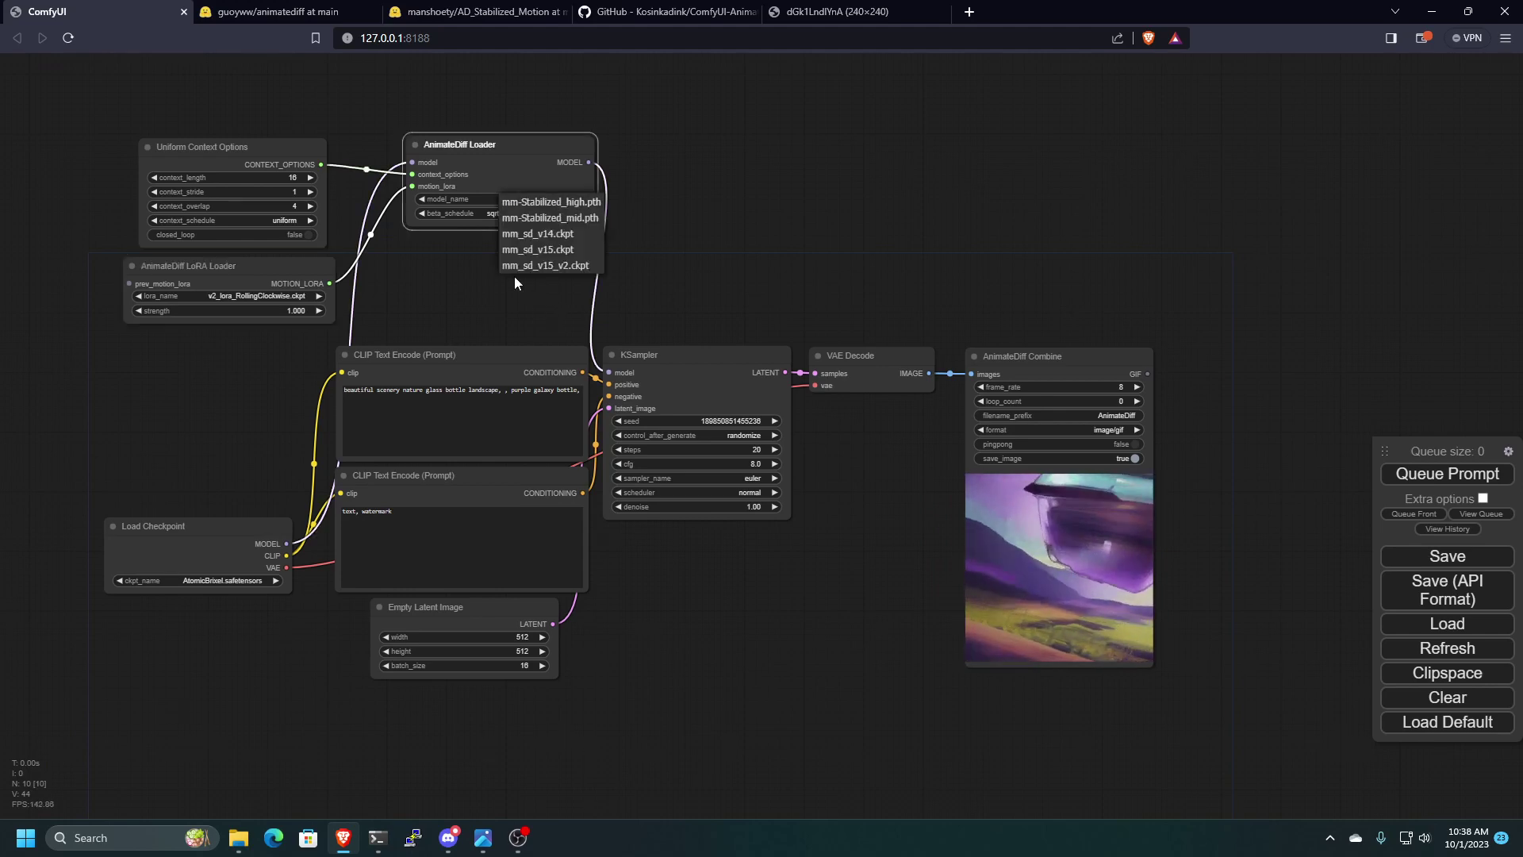
pyautogui.click(570, 250)
pyautogui.click(1430, 480)
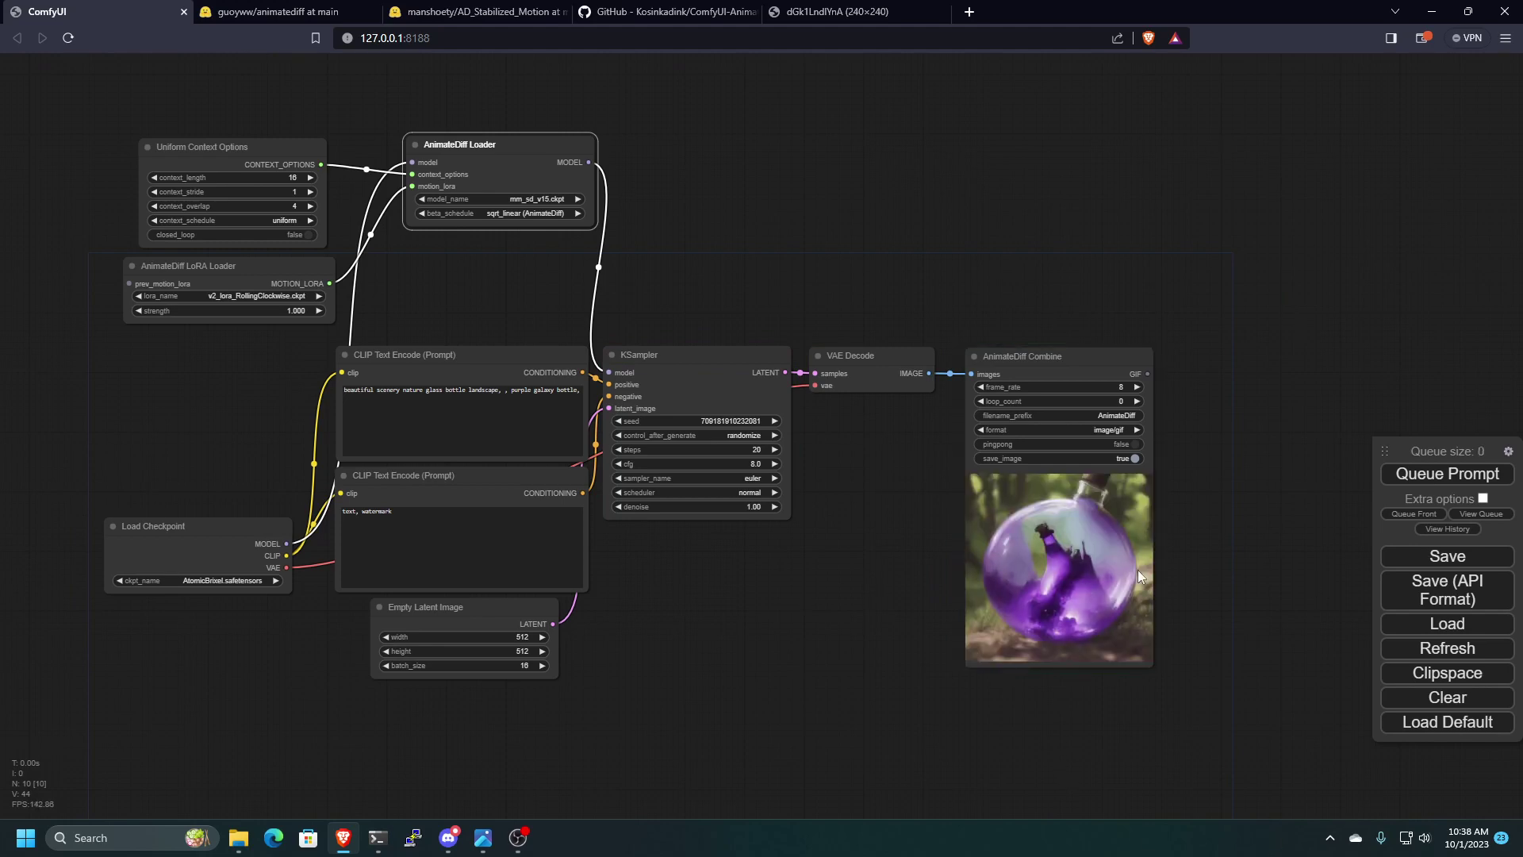
# - Examine the lower part of the new GIF in the AnimateDiff Combine node at high magnification
pyautogui.scroll(9, 1138, 570)
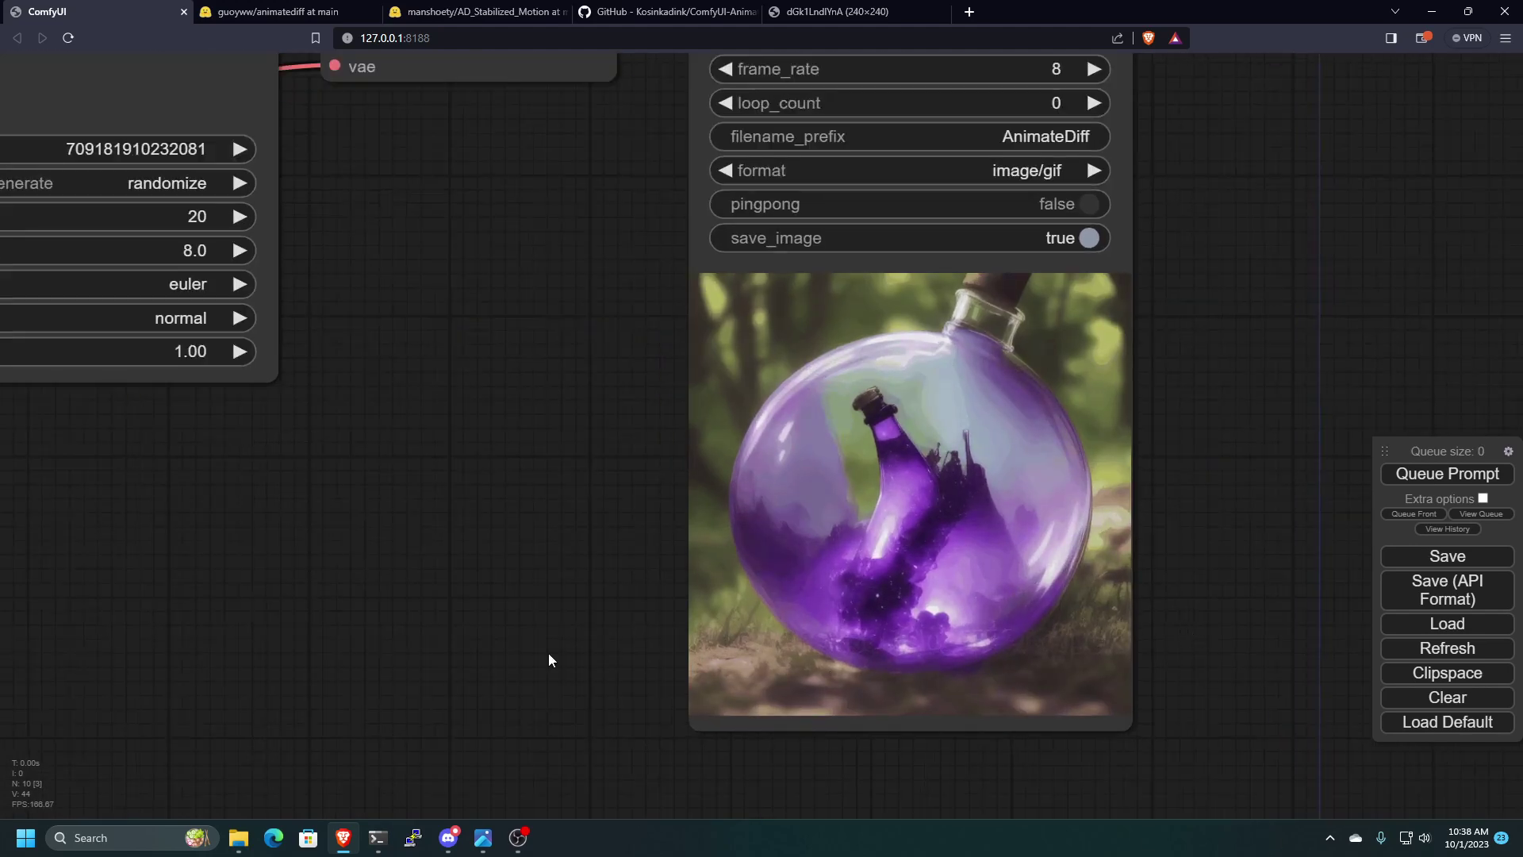
pyautogui.scroll(7, 555, 657)
pyautogui.scroll(-2, 730, 627)
pyautogui.scroll(4, 1273, 535)
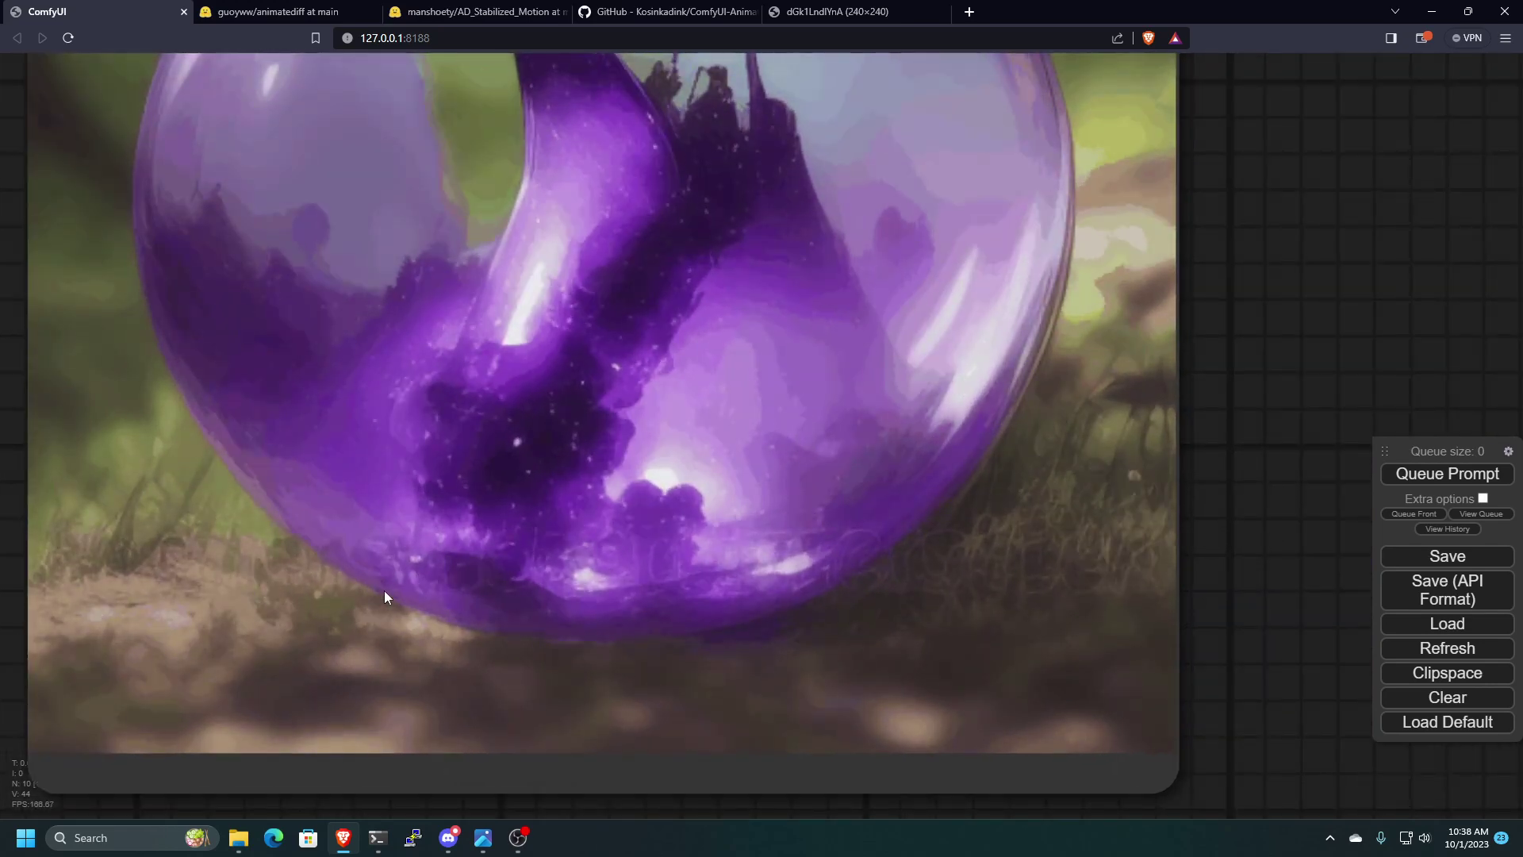
pyautogui.scroll(-5, 663, 541)
pyautogui.scroll(-2, 1292, 387)
pyautogui.moveTo(1302, 384); pyautogui.dragTo(1164, 607)
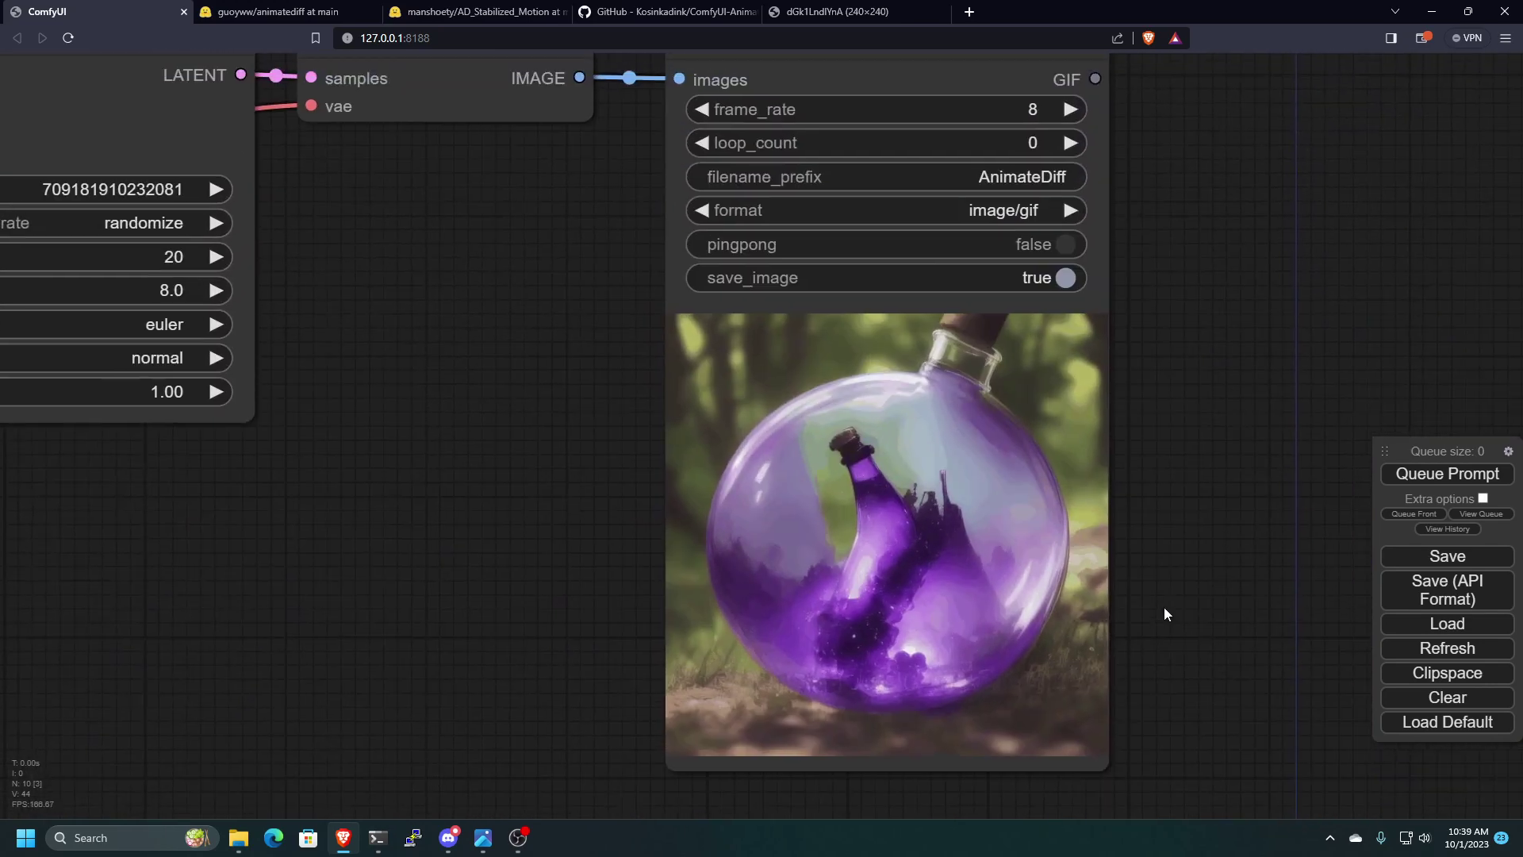
pyautogui.scroll(-5, 616, 498)
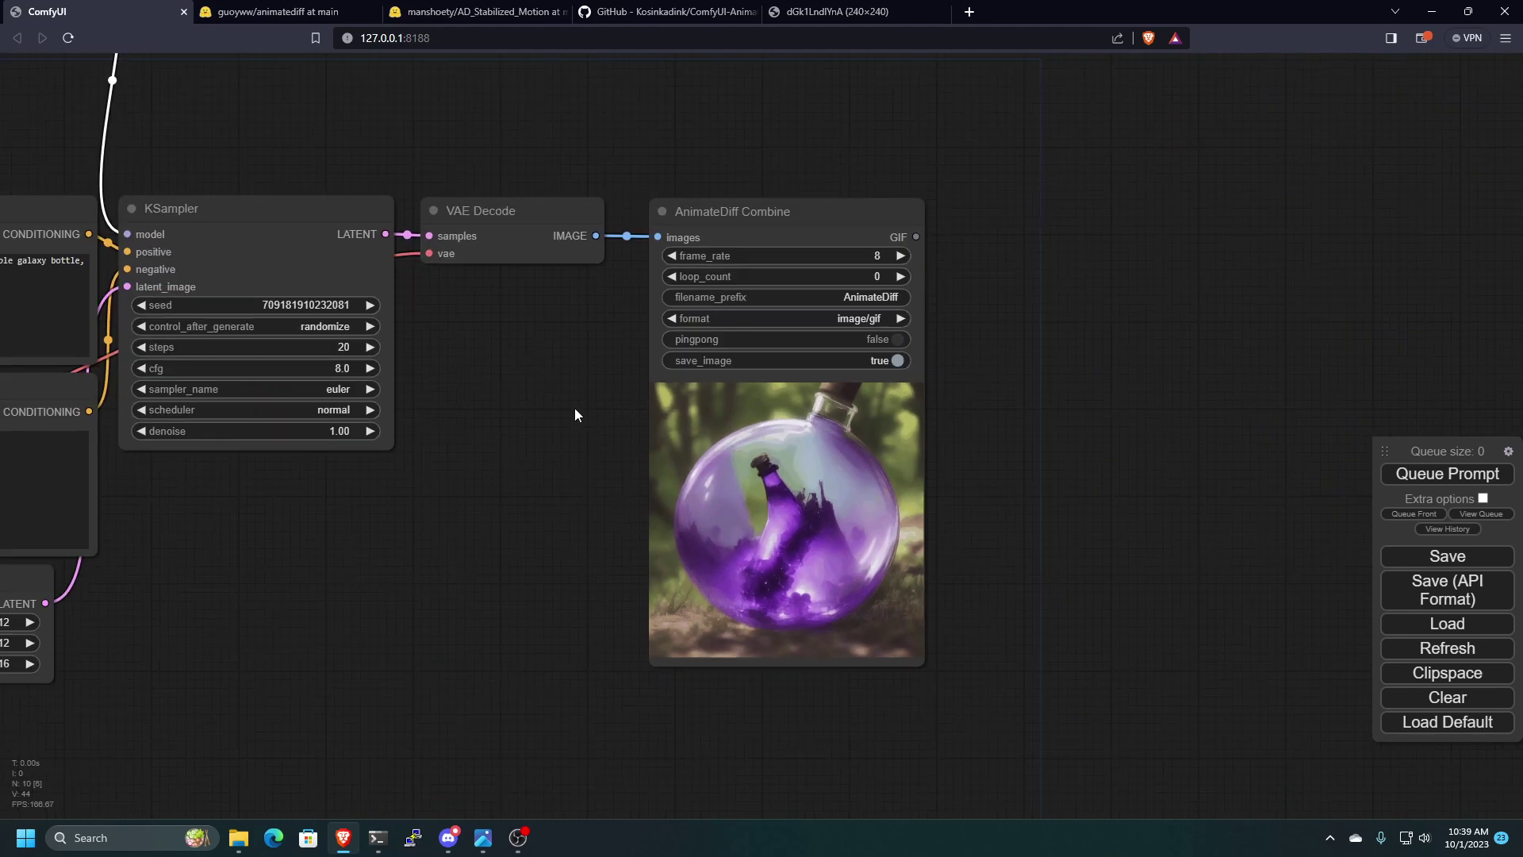
# - Set the AnimateDiff Loader's model_name to mm_sd_v15_v2.ckpt
pyautogui.moveTo(574, 407); pyautogui.dragTo(853, 513)
pyautogui.moveTo(541, 193); pyautogui.dragTo(742, 365)
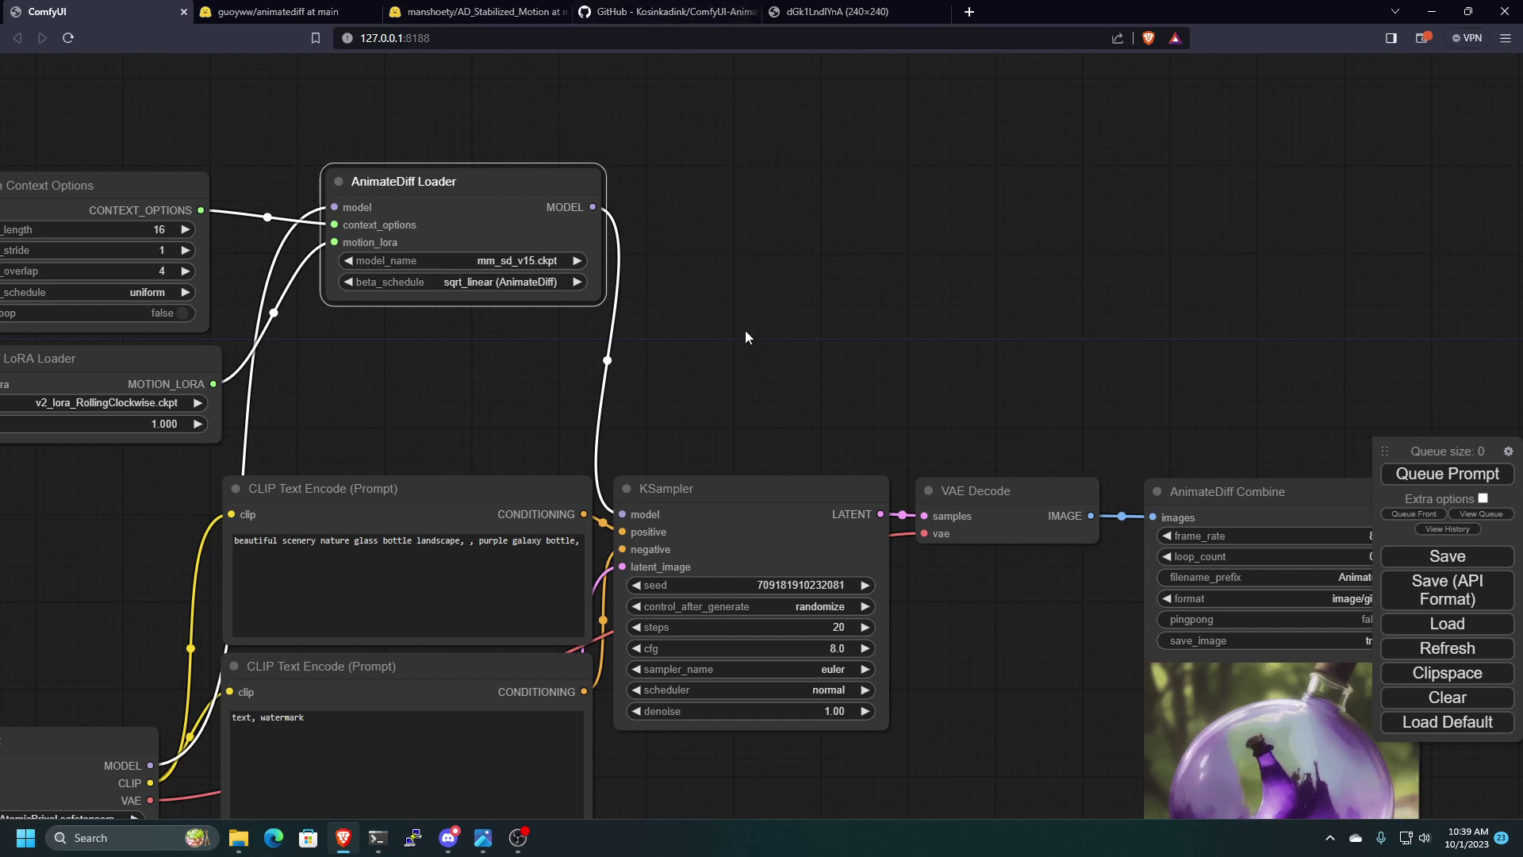
pyautogui.scroll(-5, 745, 333)
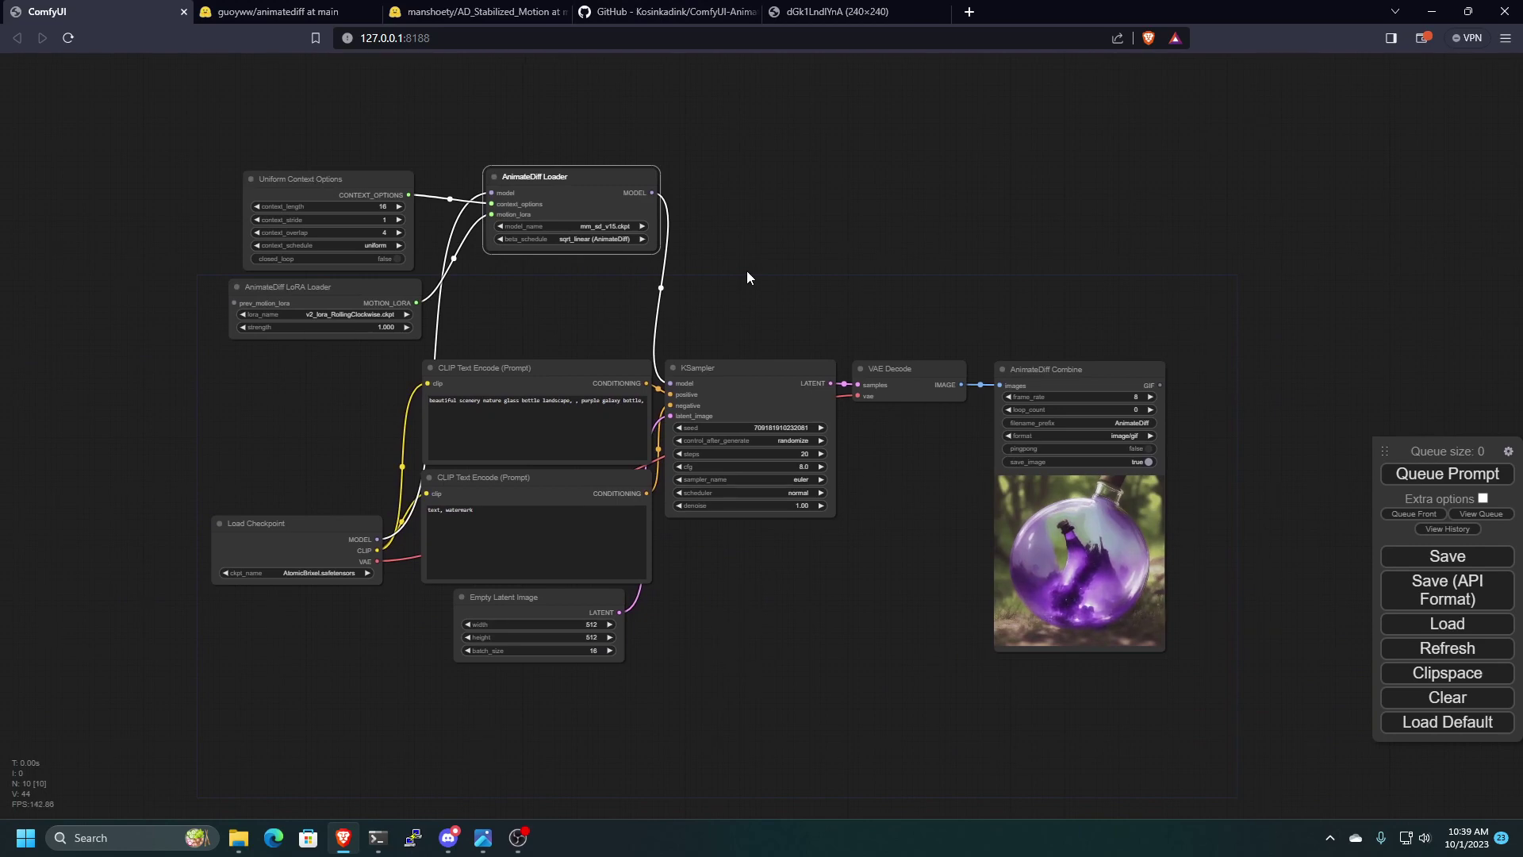
pyautogui.click(608, 228)
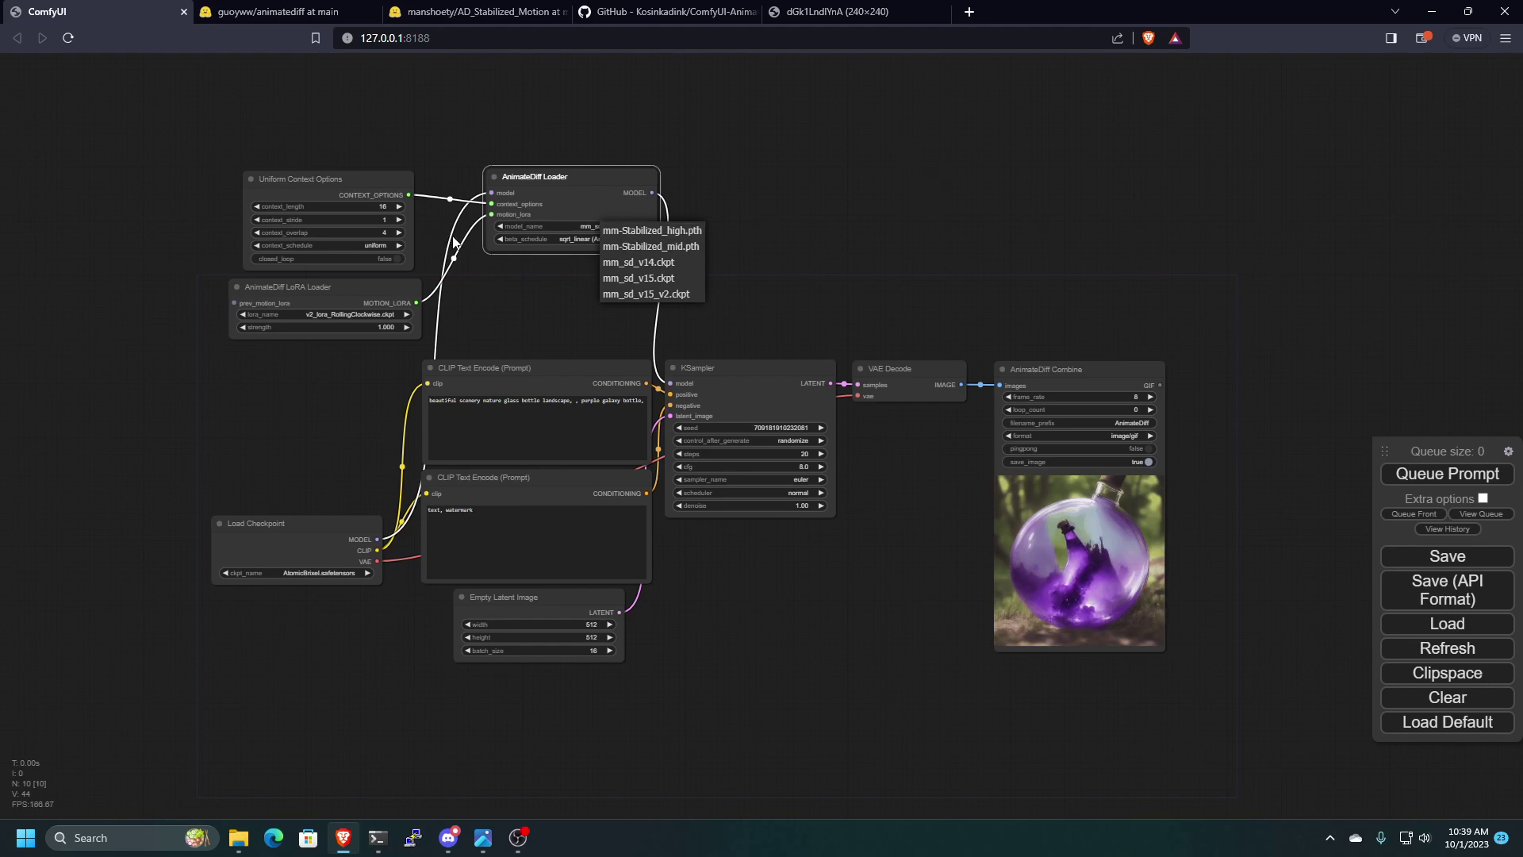
pyautogui.click(772, 316)
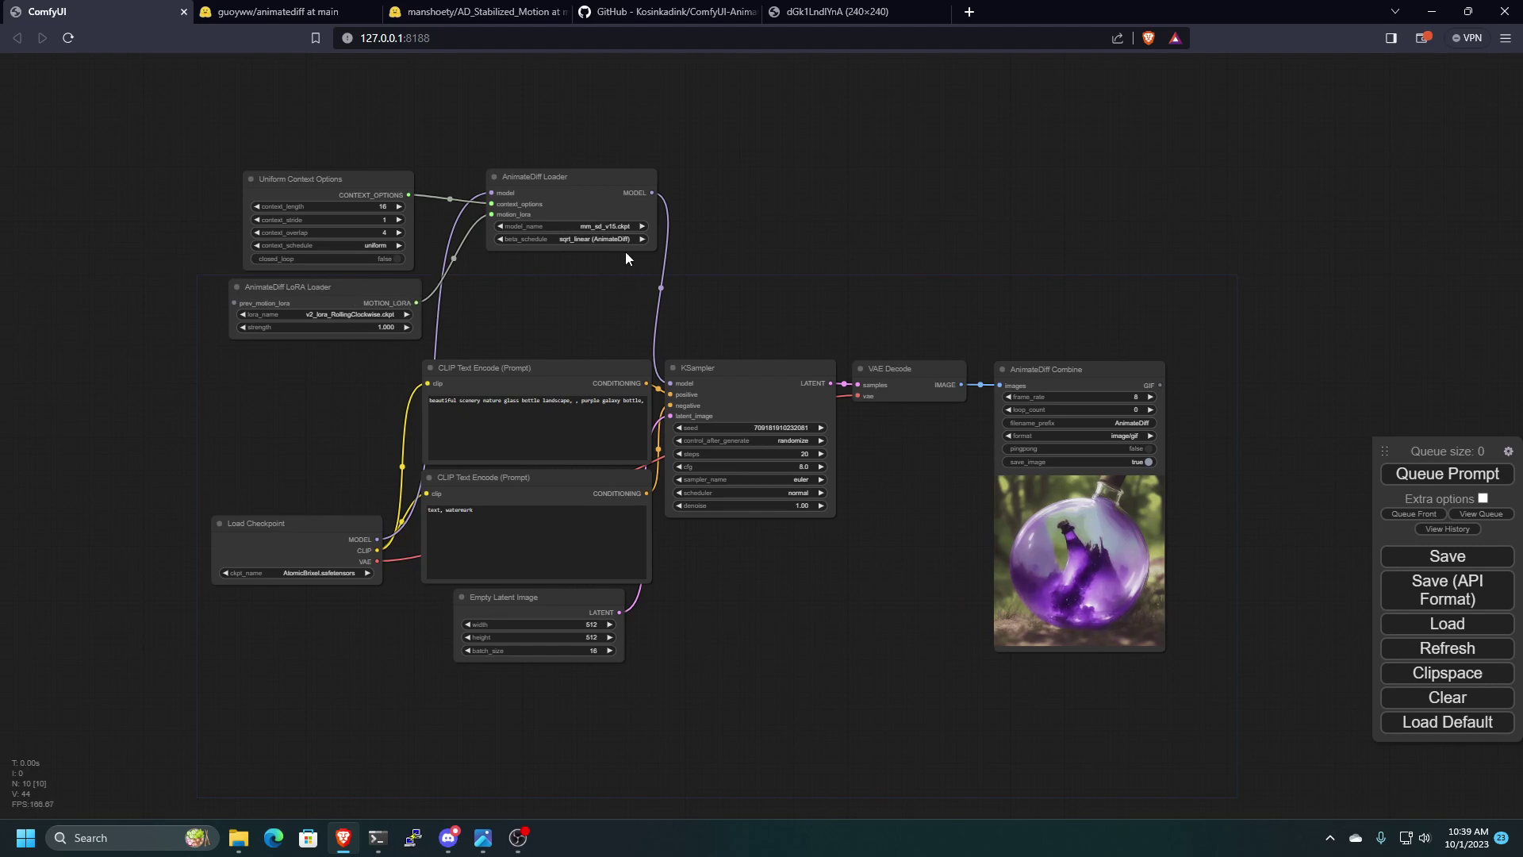
pyautogui.click(607, 228)
pyautogui.click(607, 291)
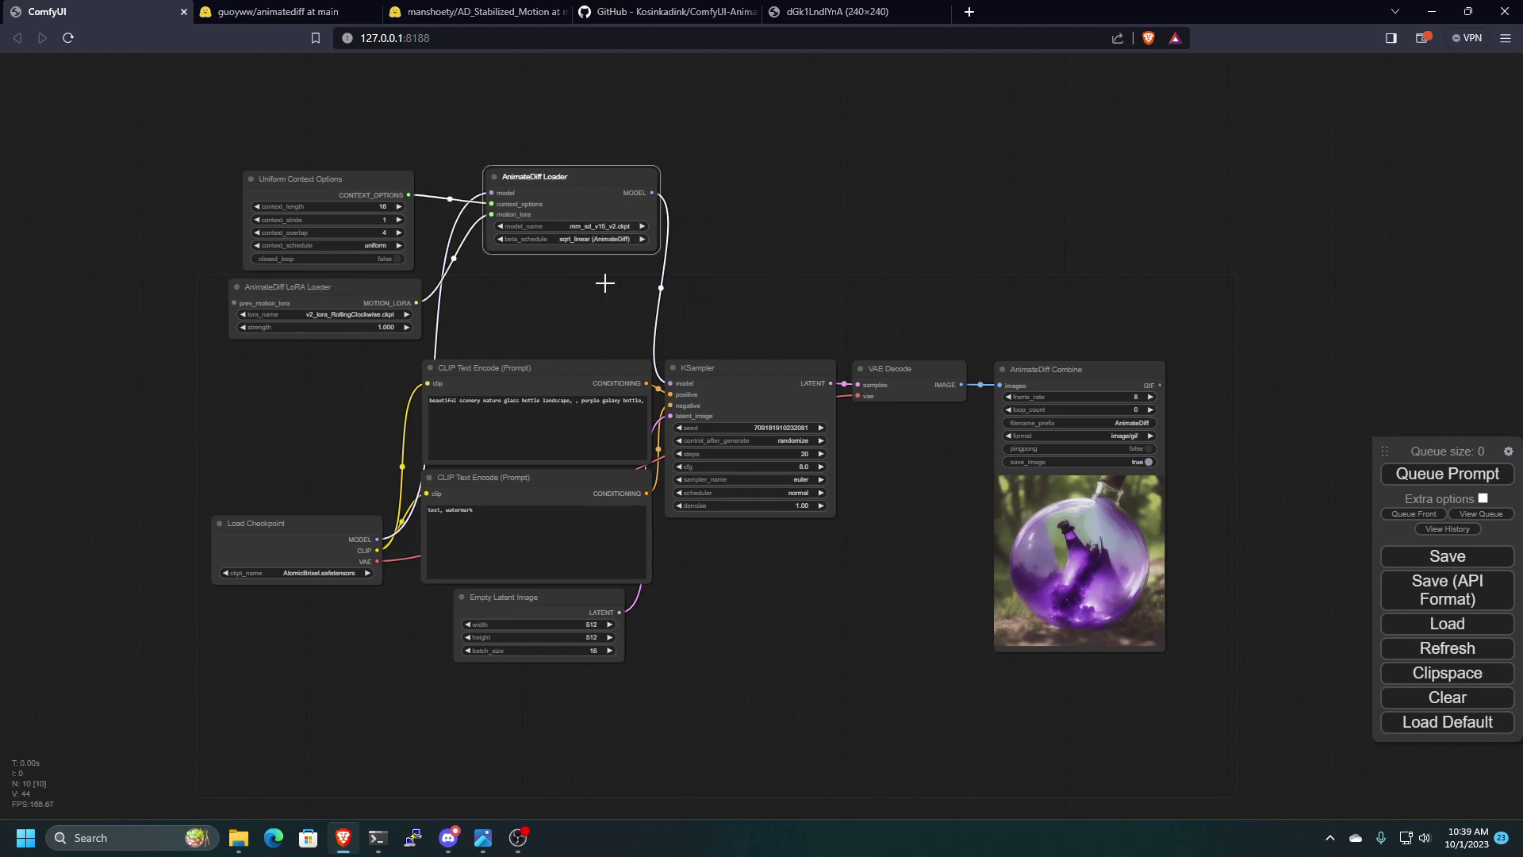
# - Replace the positive prompt with "white Dodge Ram driving on highway" and generate a new GIF
pyautogui.scroll(4, 307, 409)
pyautogui.moveTo(1353, 740); pyautogui.dragTo(811, 591)
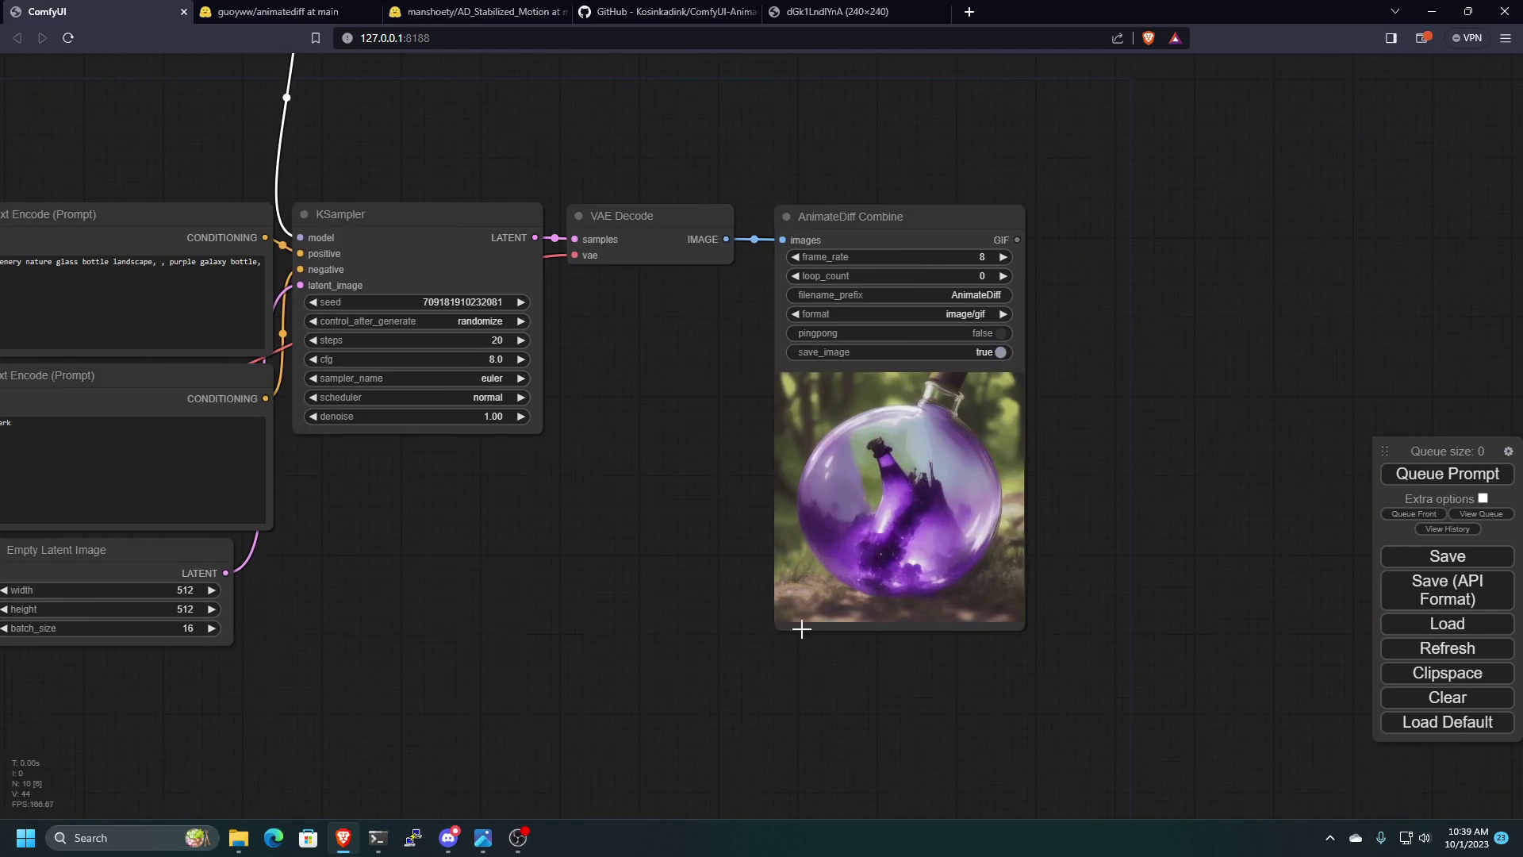
pyautogui.scroll(-2, 466, 632)
pyautogui.moveTo(466, 633); pyautogui.dragTo(635, 714)
pyautogui.scroll(3, 163, 483)
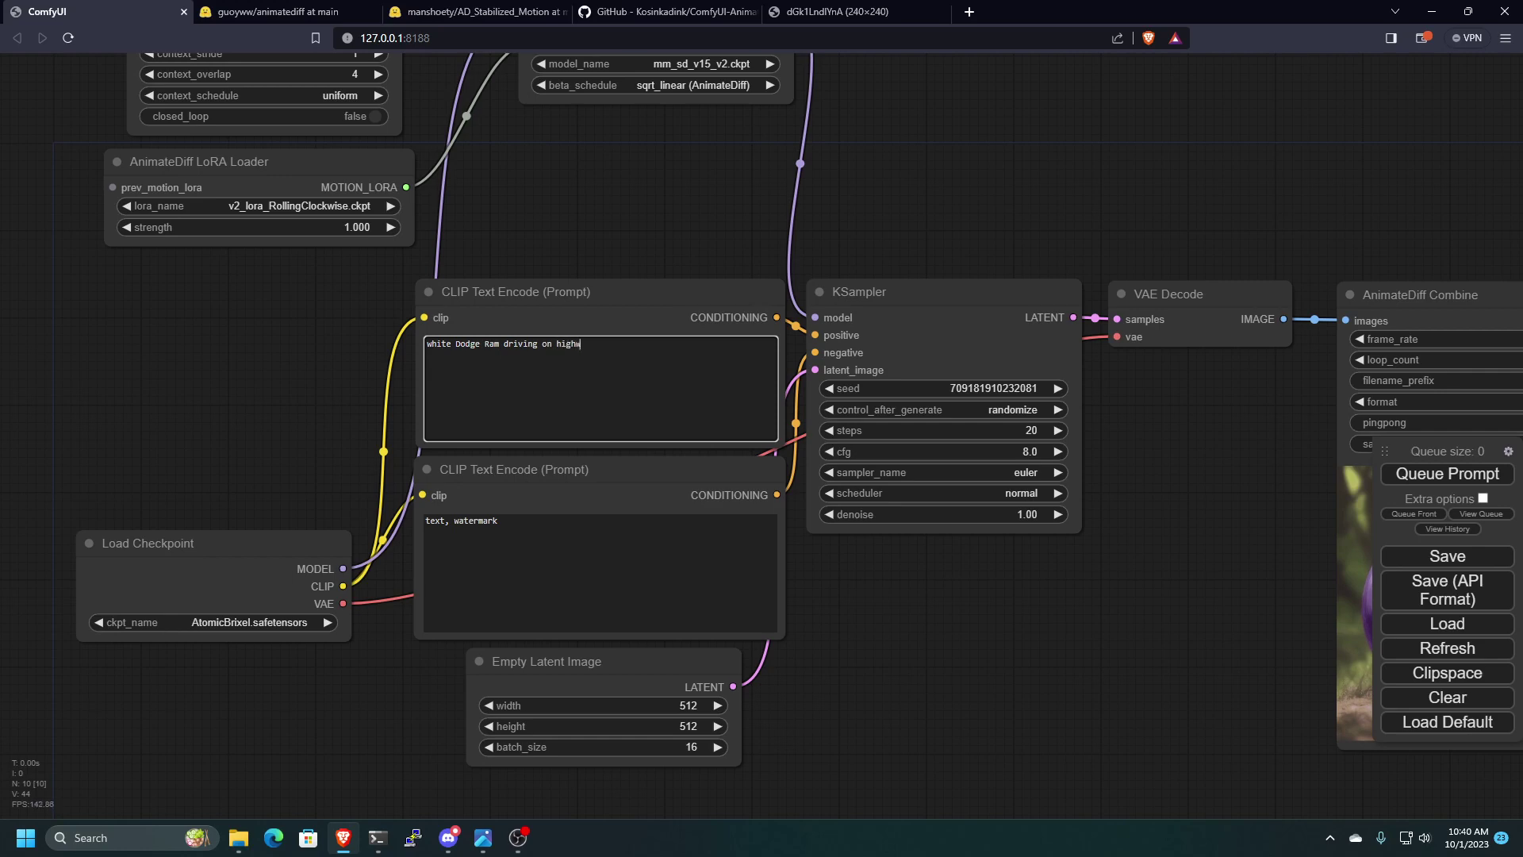
pyautogui.scroll(-3, 715, 567)
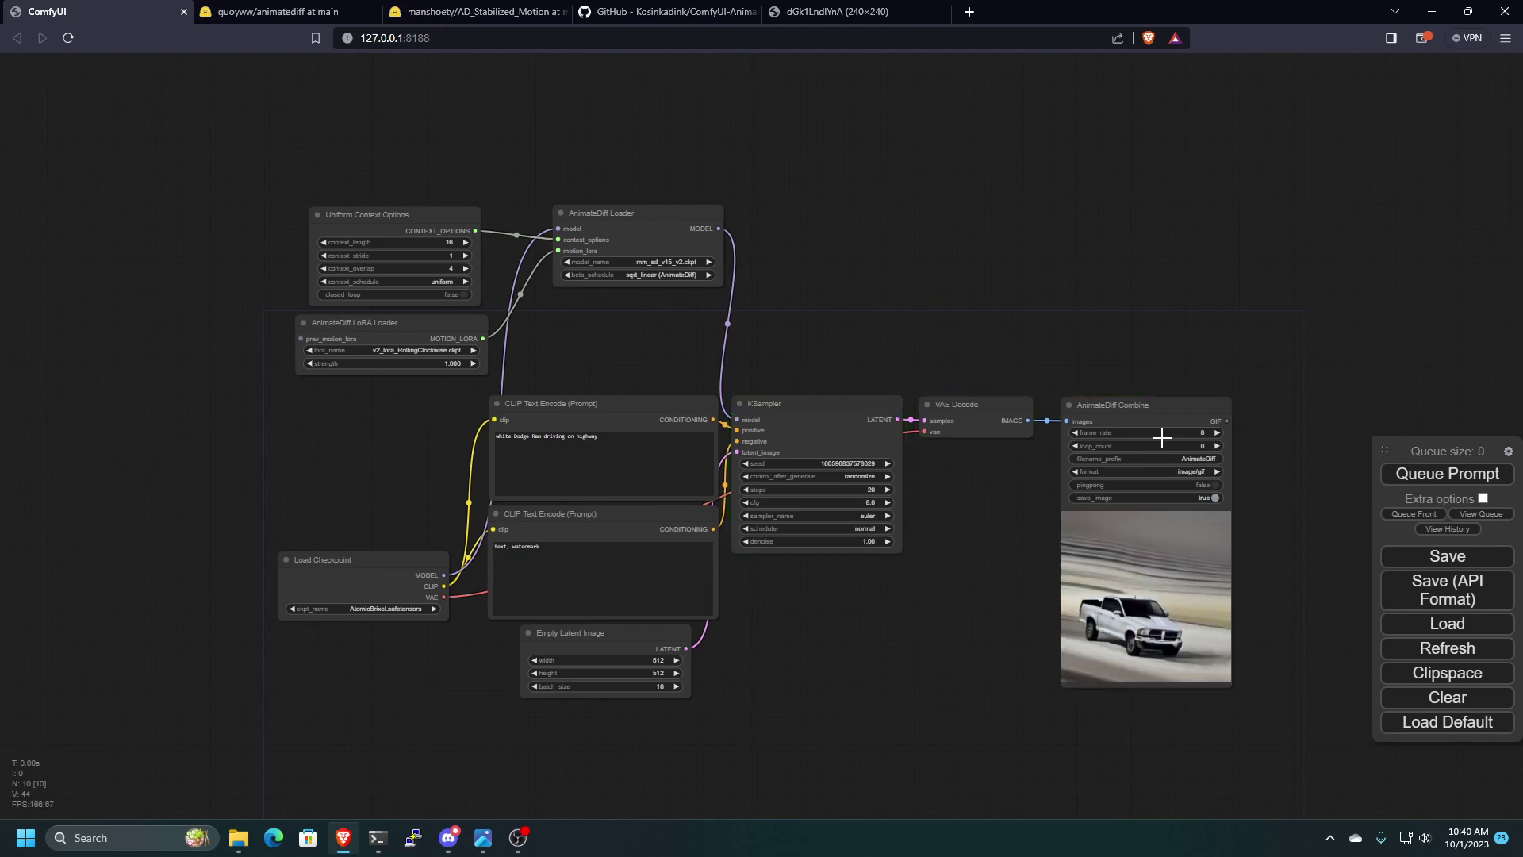
# - Examine the truck GIF made with the RollingClockwise motion LoRA in the AnimateDiff Combine node
pyautogui.scroll(8, 1188, 734)
pyautogui.scroll(4, 1282, 587)
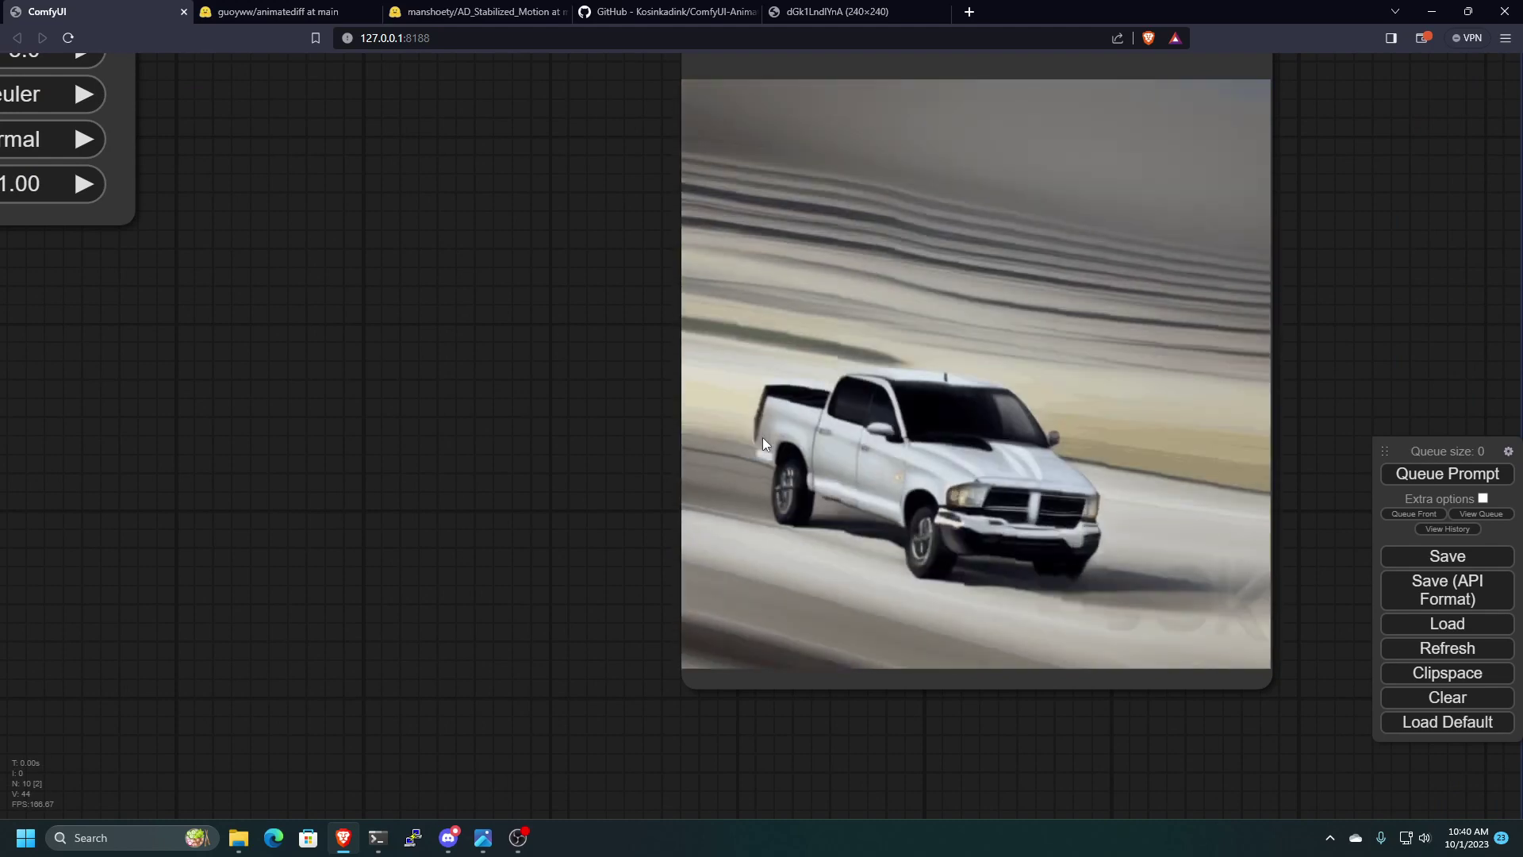
pyautogui.scroll(-8, 615, 466)
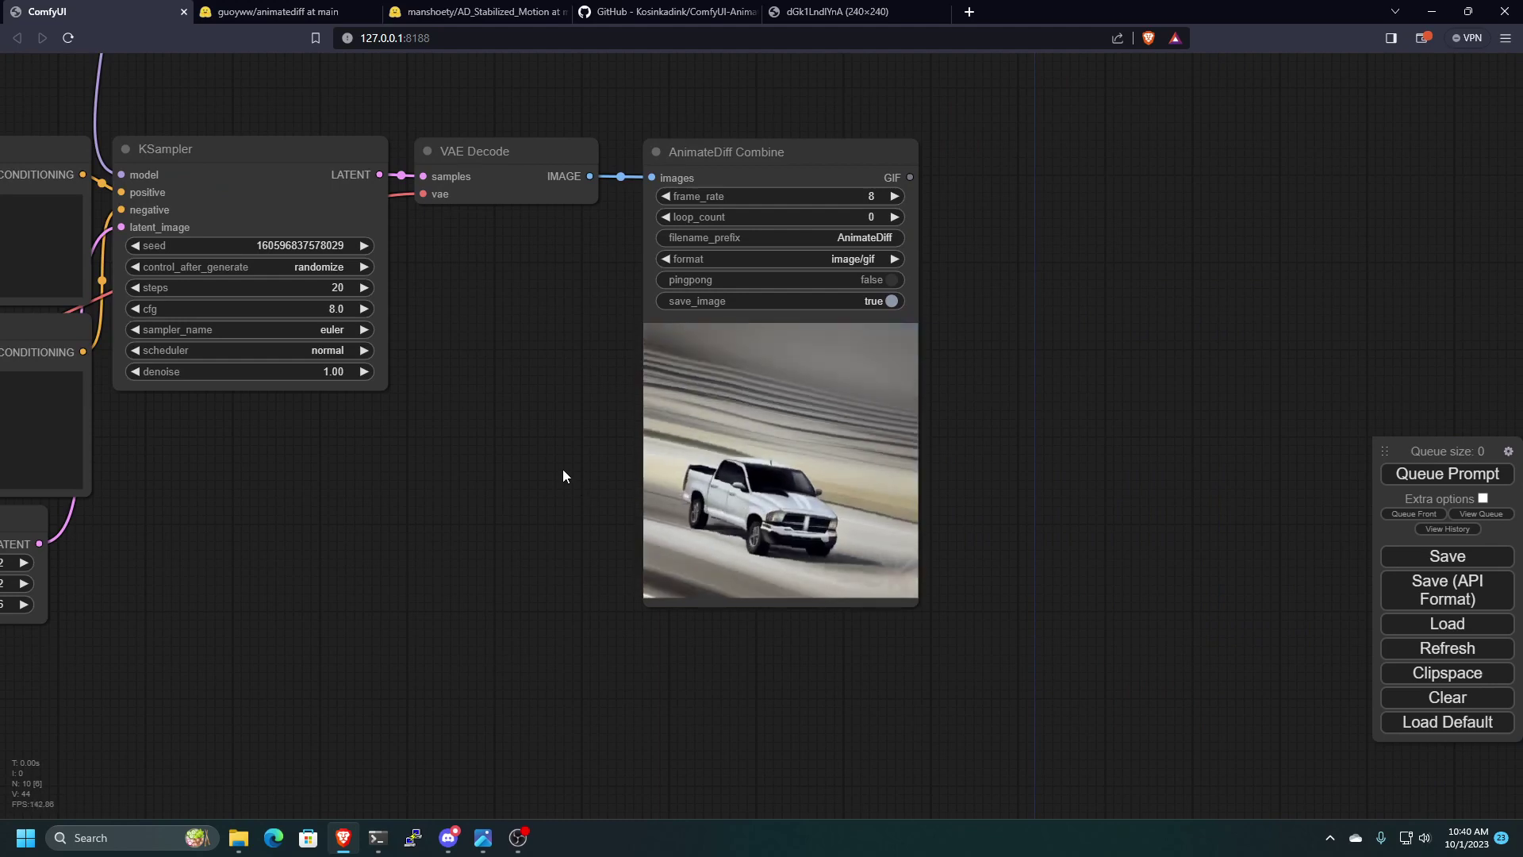
pyautogui.scroll(-3, 540, 476)
# - Delete the AnimateDiff LoRA Loader node and generate a GIF with the AnimateDiff Loader's model_name set to mm_sd_v14.ckpt
pyautogui.moveTo(524, 483); pyautogui.dragTo(850, 595)
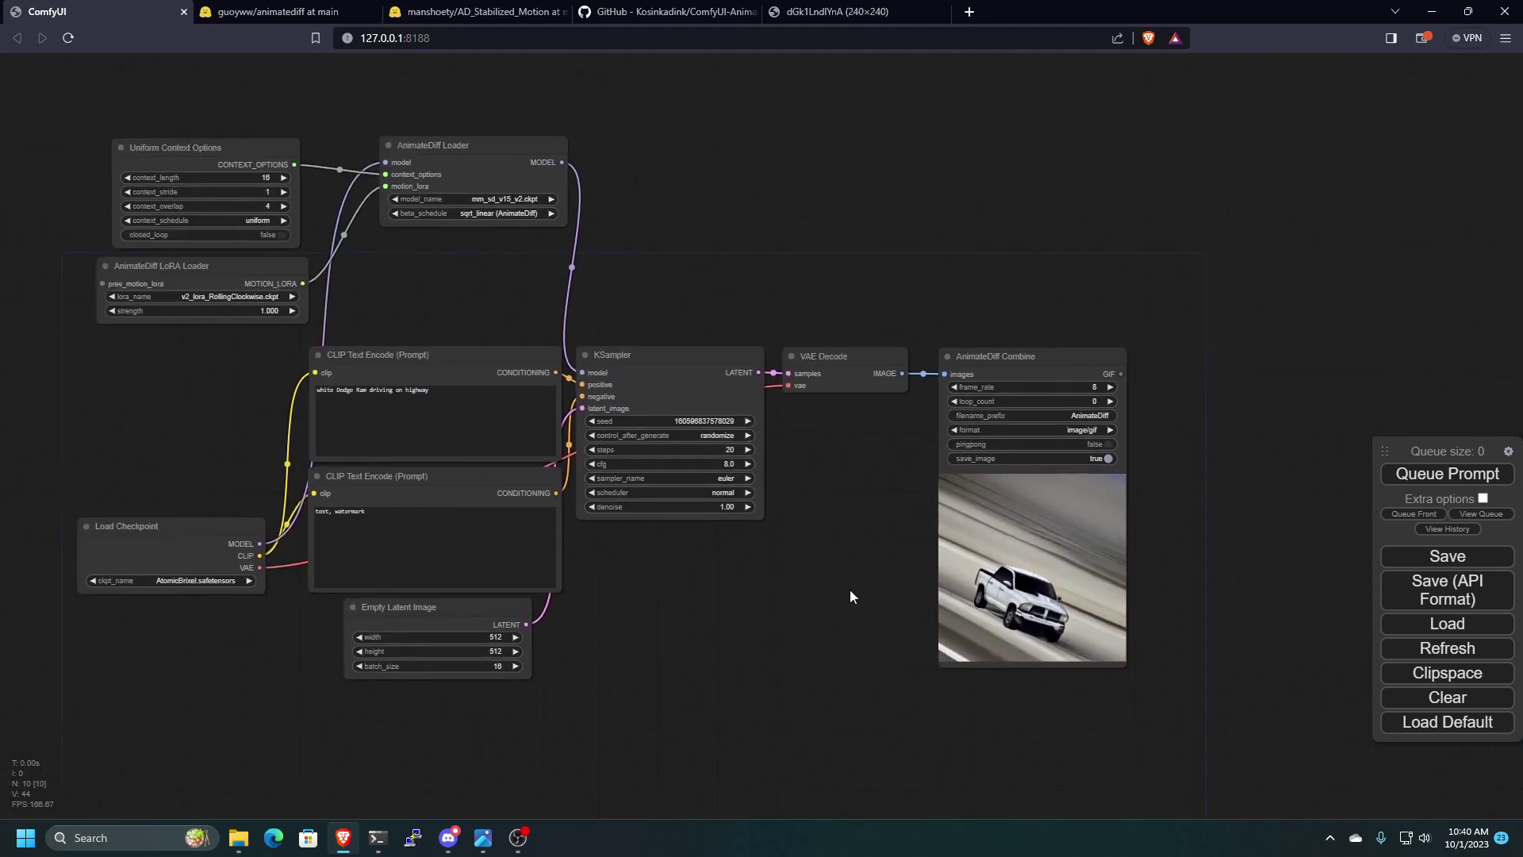
pyautogui.click(226, 265)
pyautogui.press('Delete')
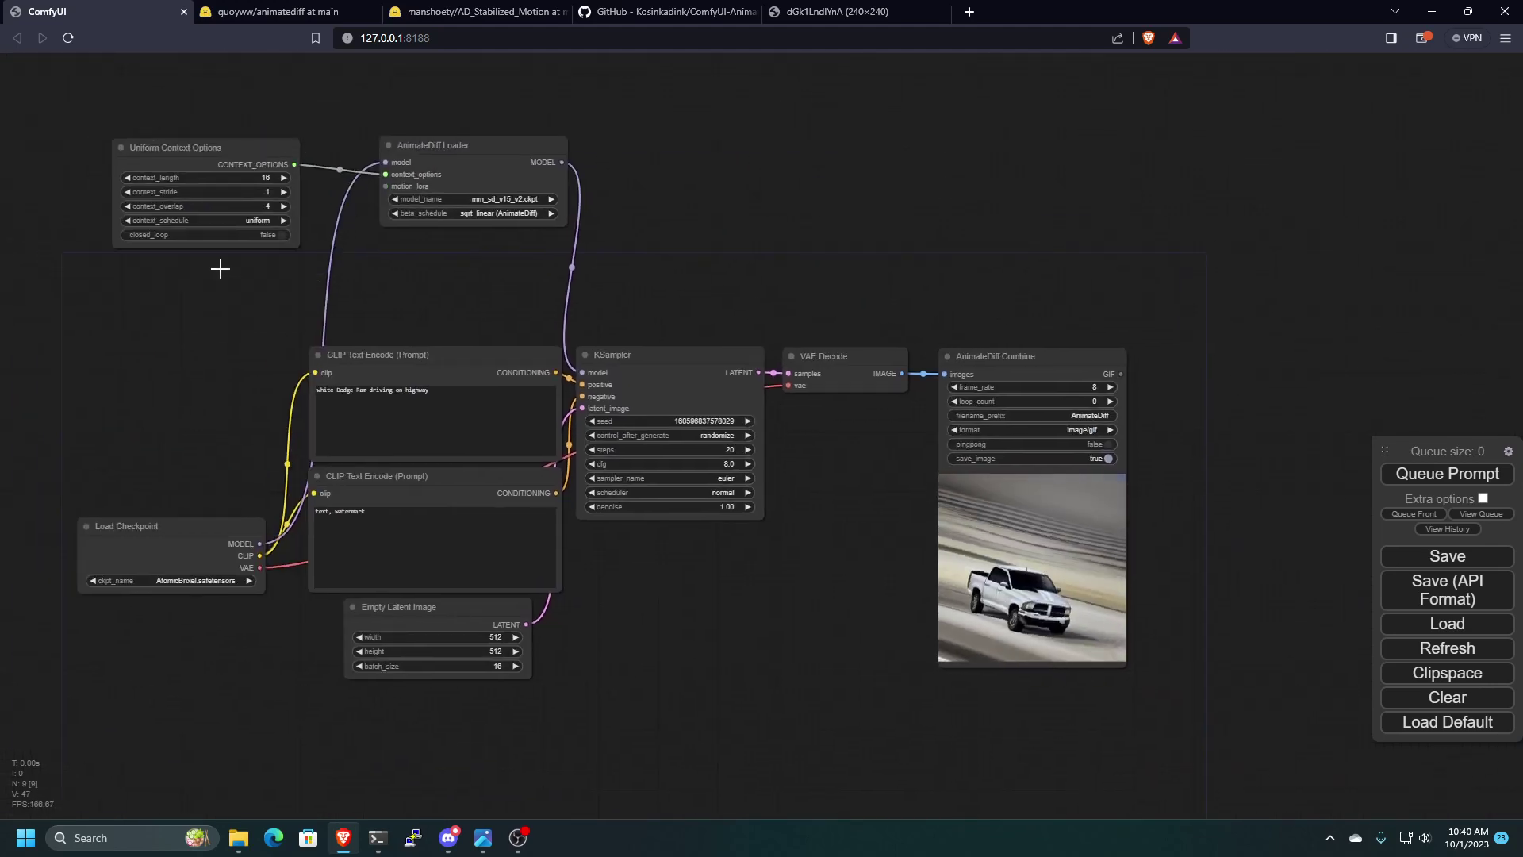
pyautogui.click(486, 199)
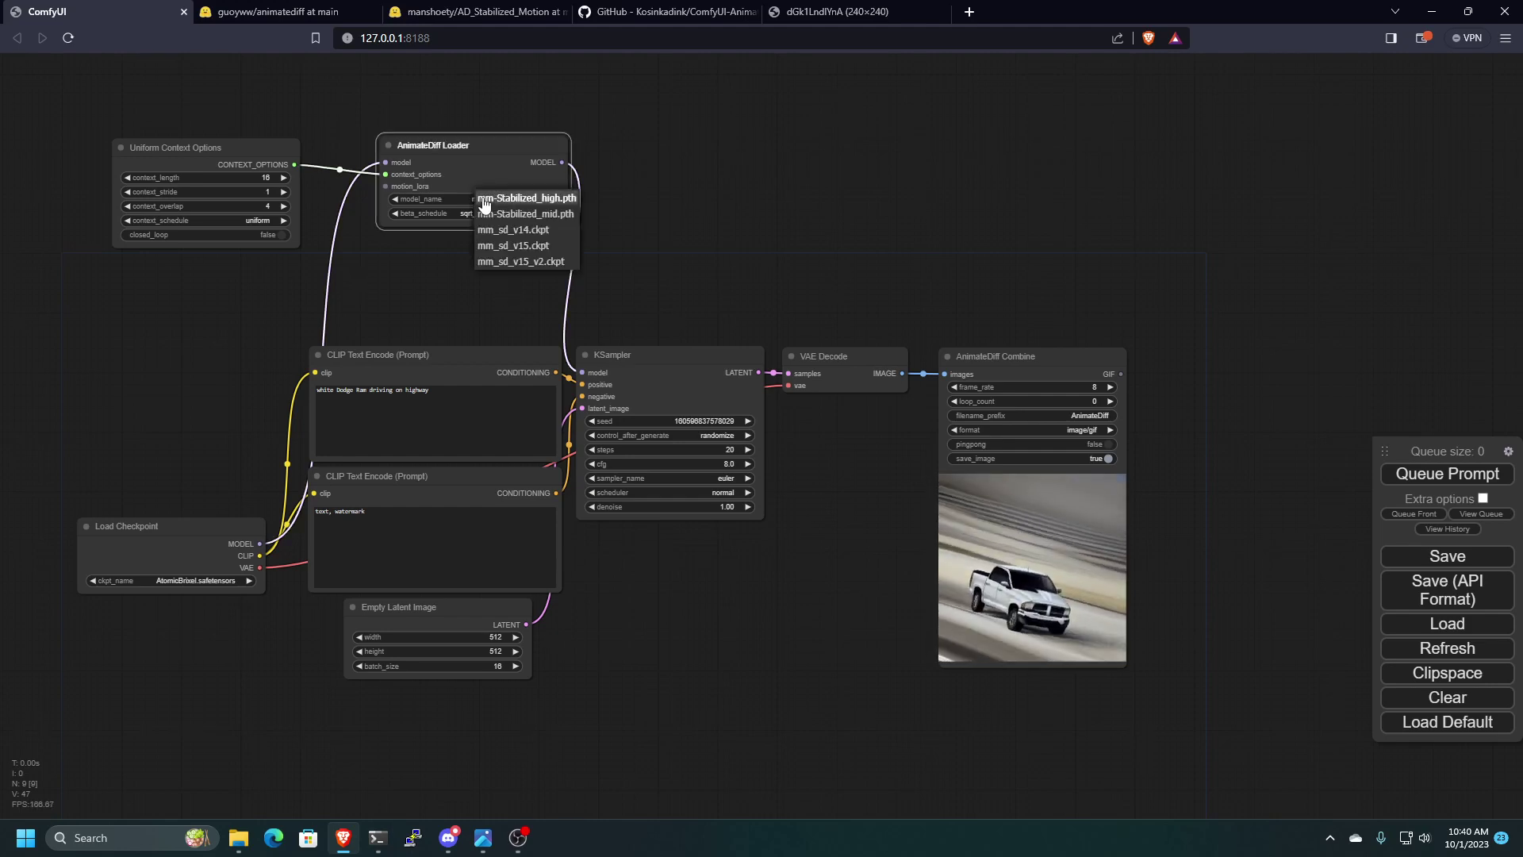
pyautogui.click(507, 229)
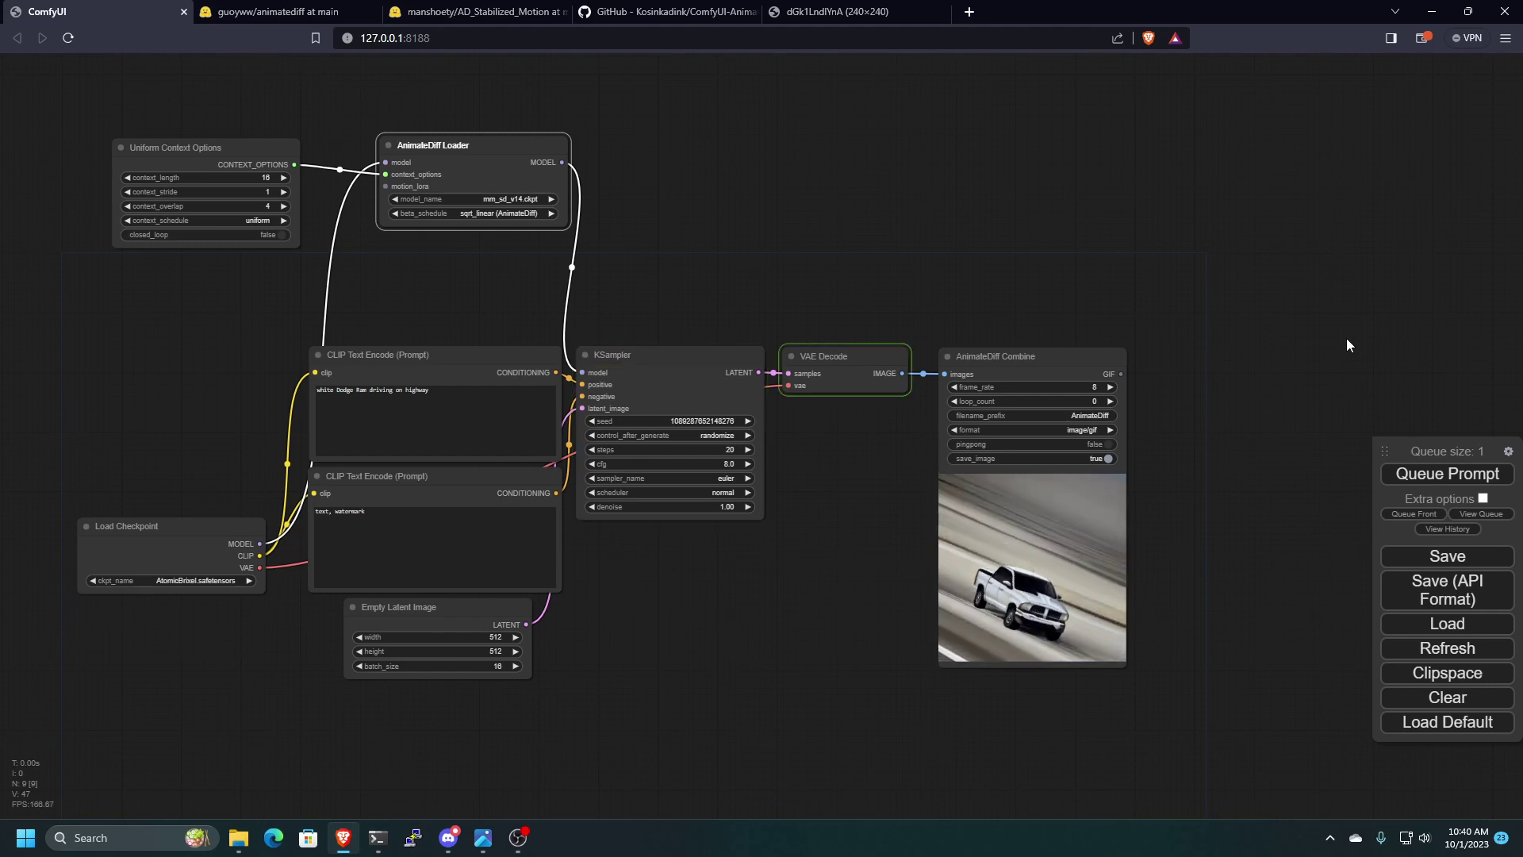
# - Examine the truck GIF generated without a motion LoRA in the AnimateDiff Combine node, up close and from further out
pyautogui.scroll(9, 1022, 735)
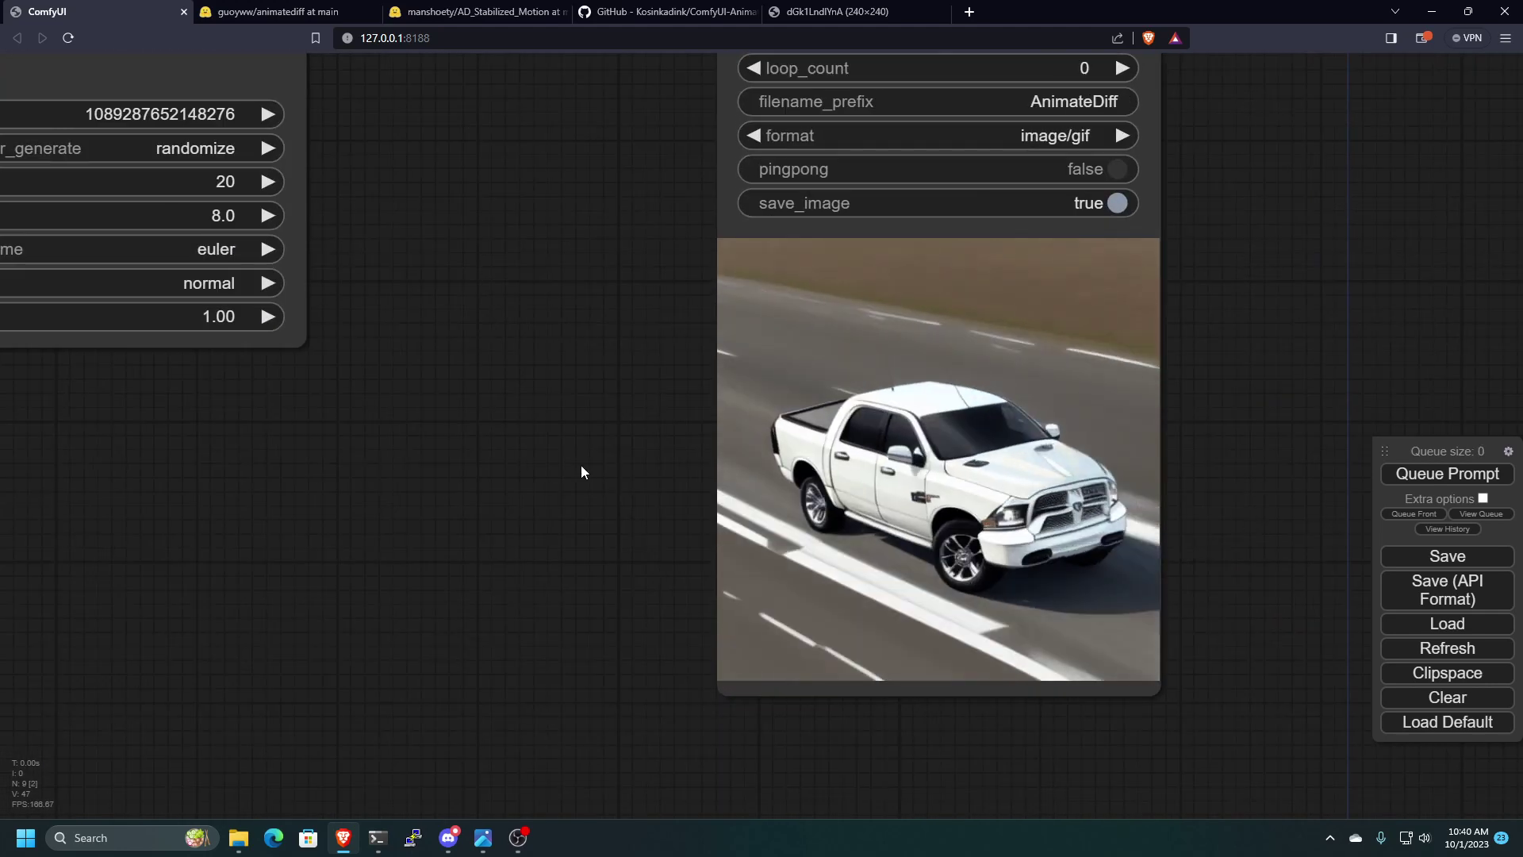
pyautogui.scroll(-2, 581, 470)
pyautogui.moveTo(577, 471); pyautogui.dragTo(727, 609)
pyautogui.scroll(-1, 730, 616)
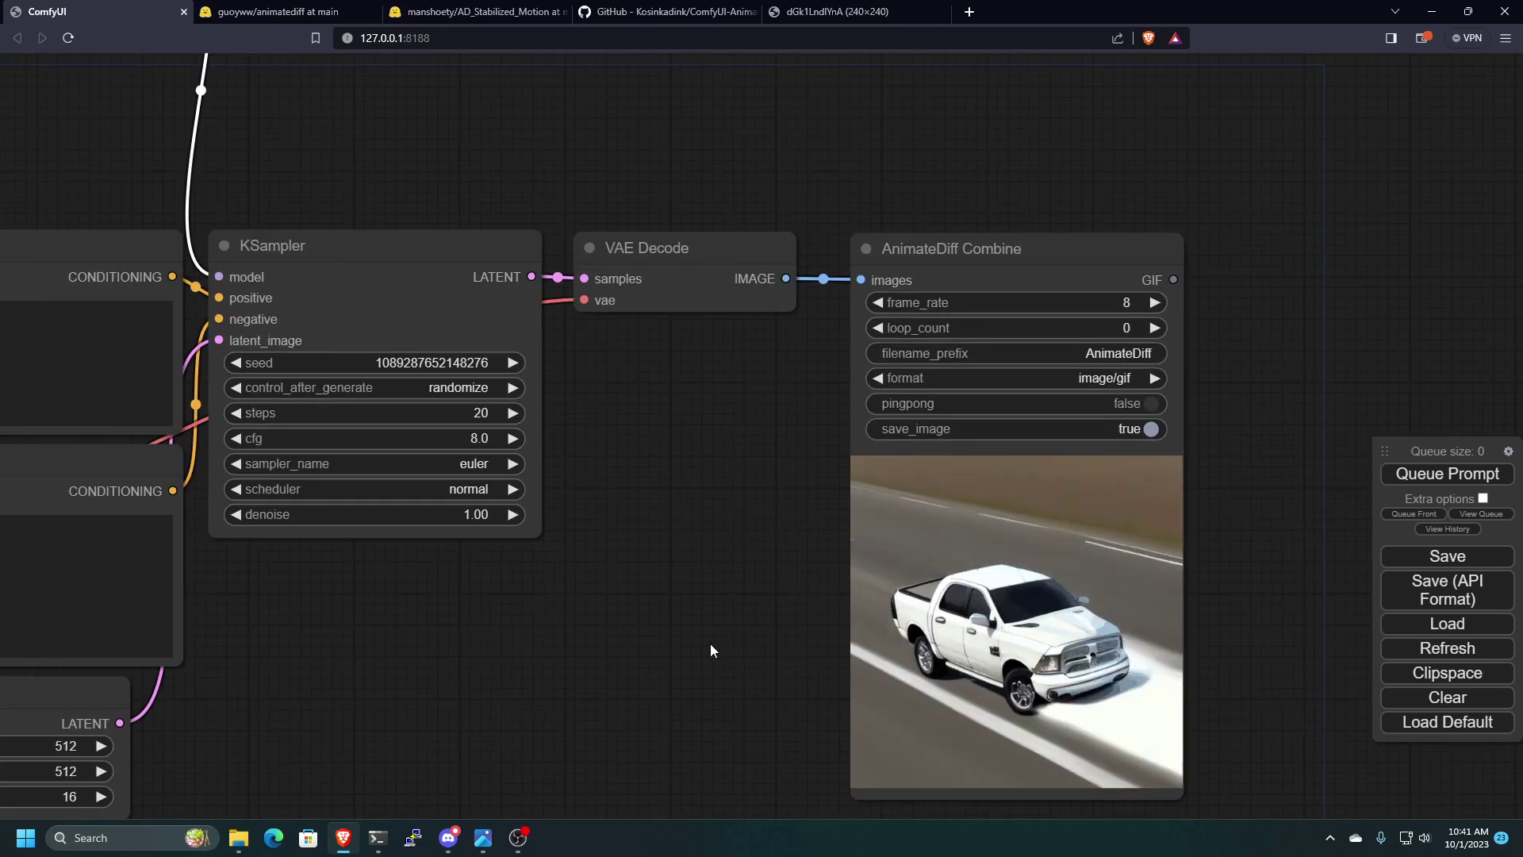
pyautogui.scroll(-1, 711, 645)
pyautogui.moveTo(718, 641); pyautogui.dragTo(706, 561)
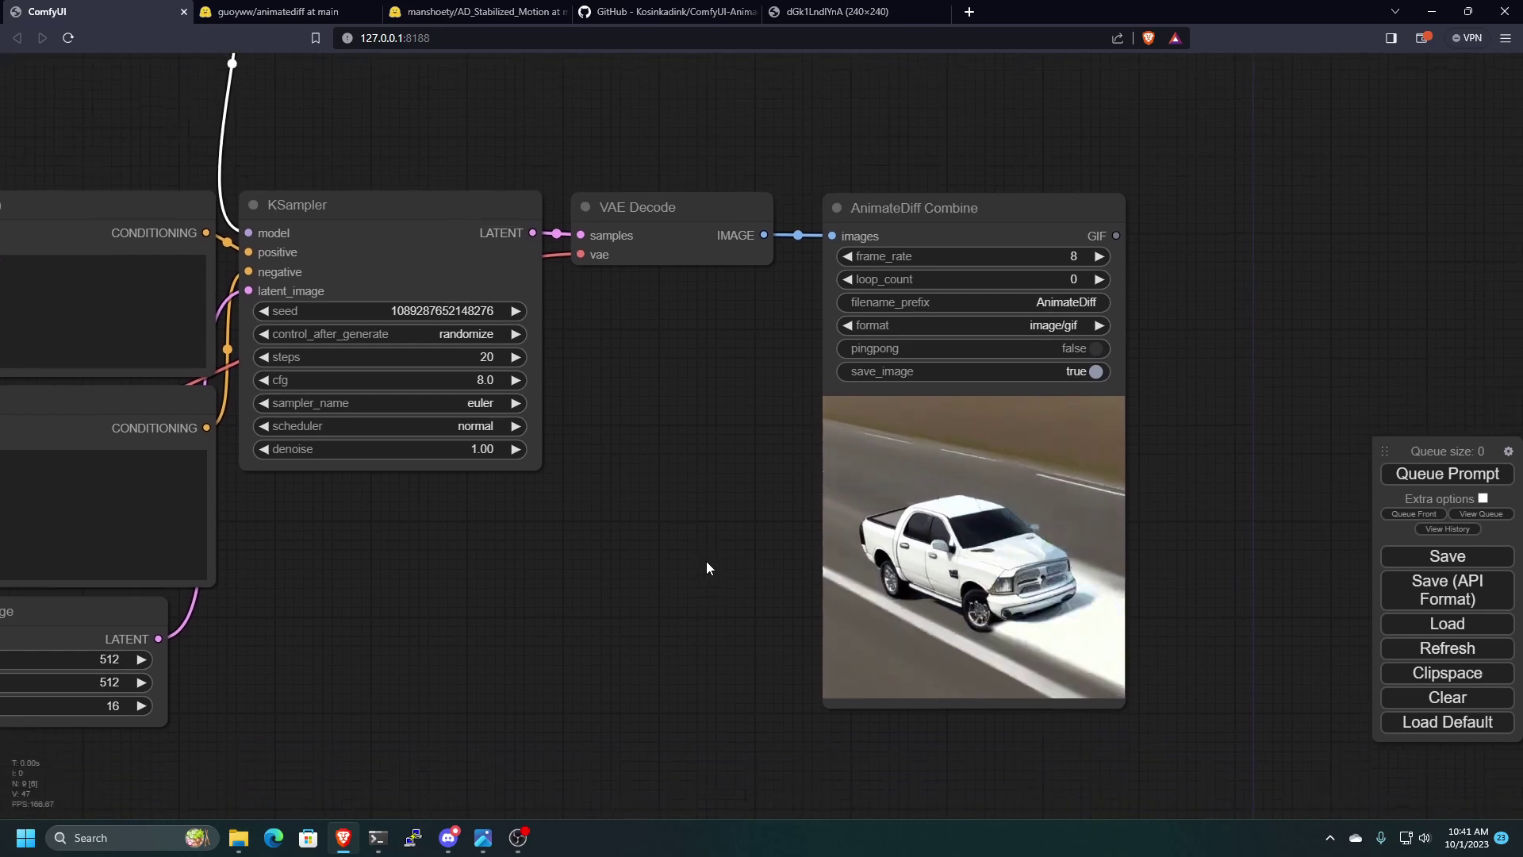
pyautogui.scroll(-7, 706, 571)
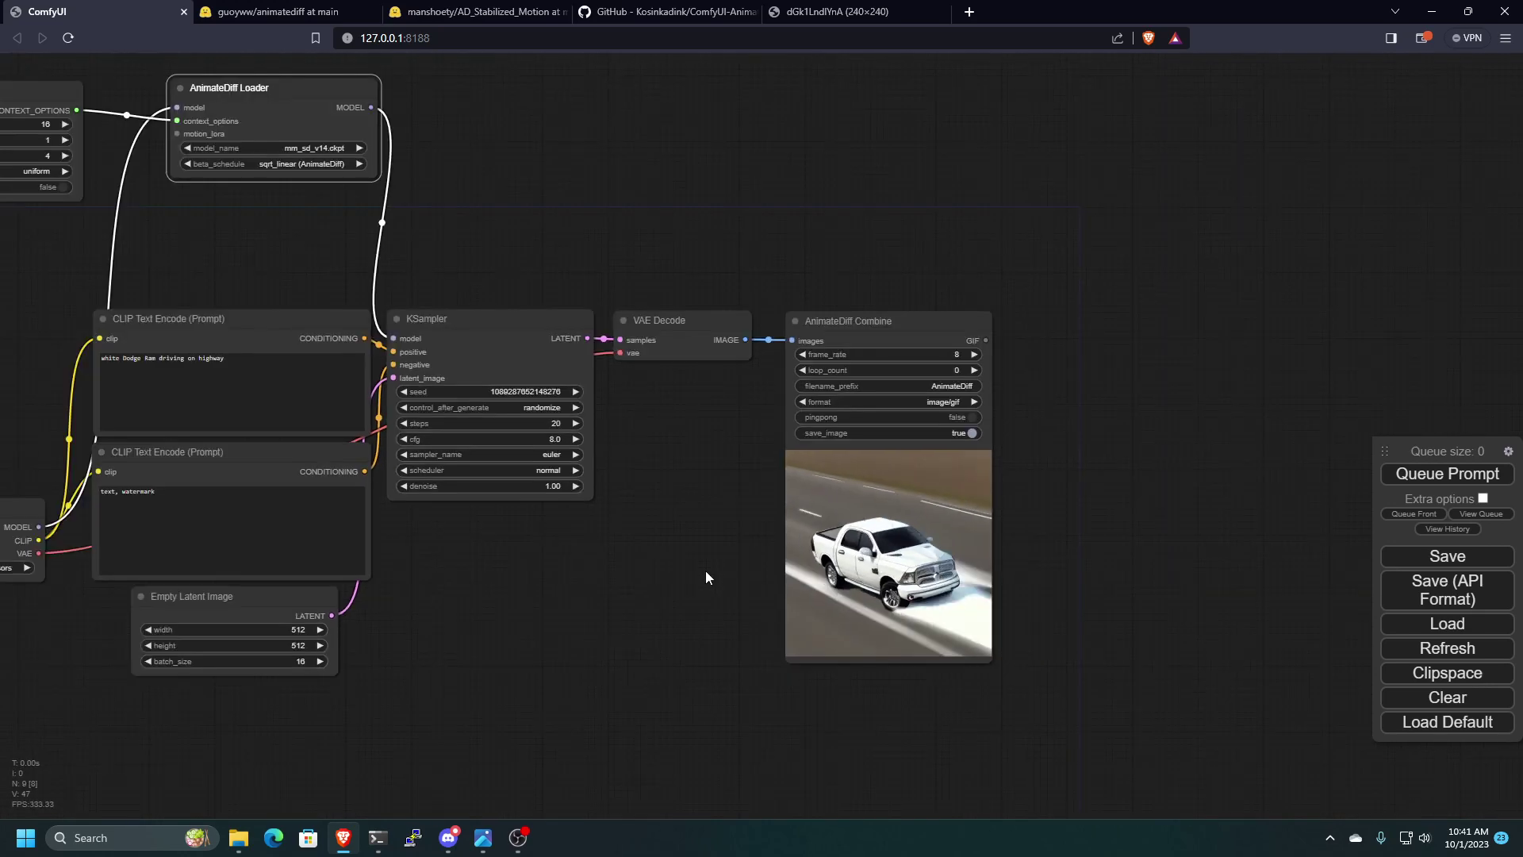
# - Free space beside the KSampler by moving AnimateDiff Combine further right and VAE Decode below the KSampler
pyautogui.moveTo(659, 591); pyautogui.dragTo(798, 572)
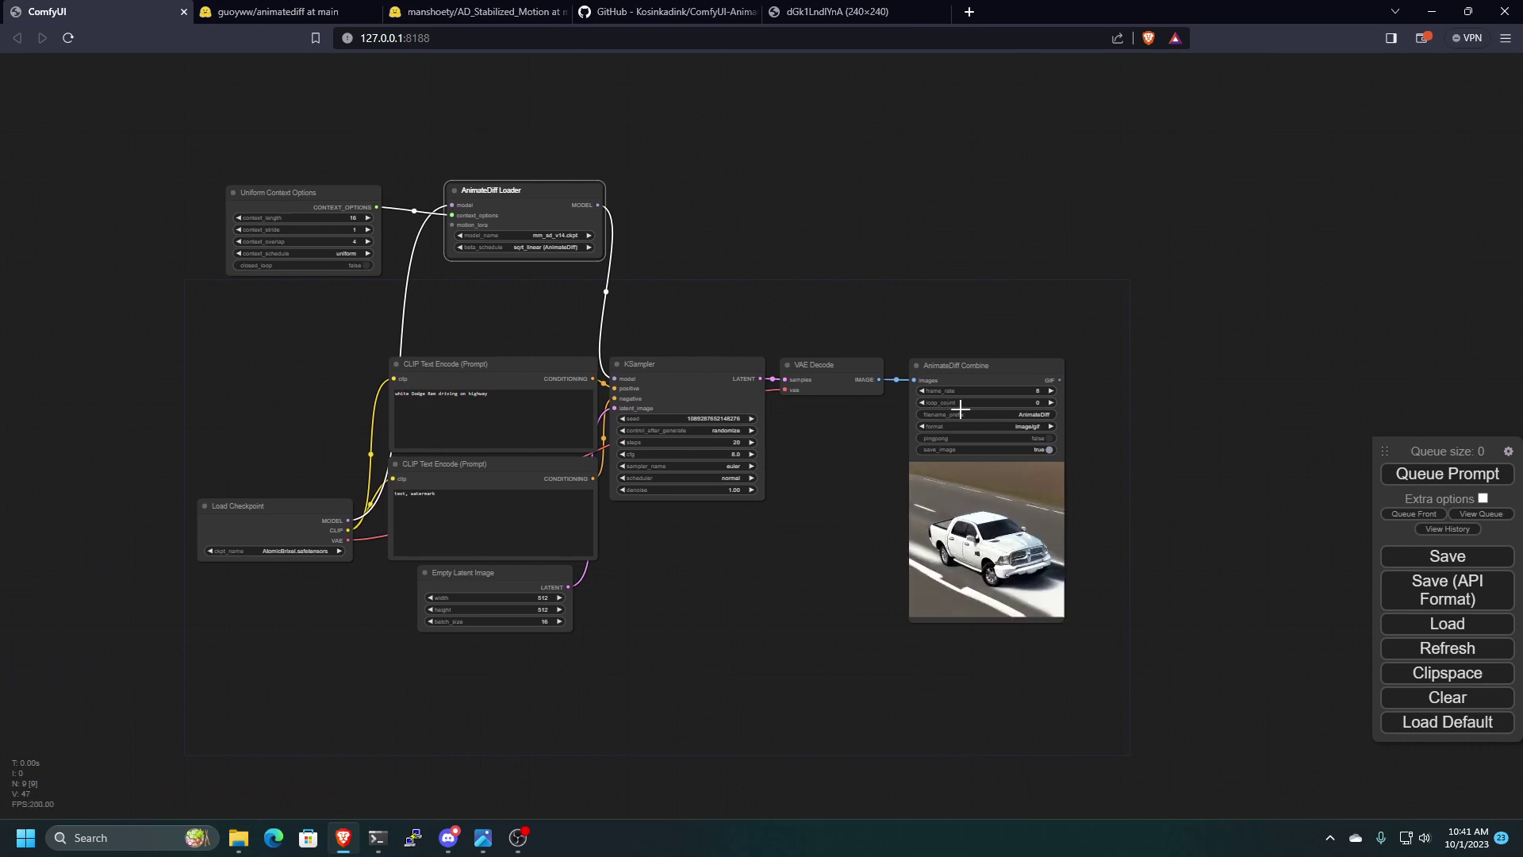
pyautogui.moveTo(969, 363); pyautogui.dragTo(1214, 362)
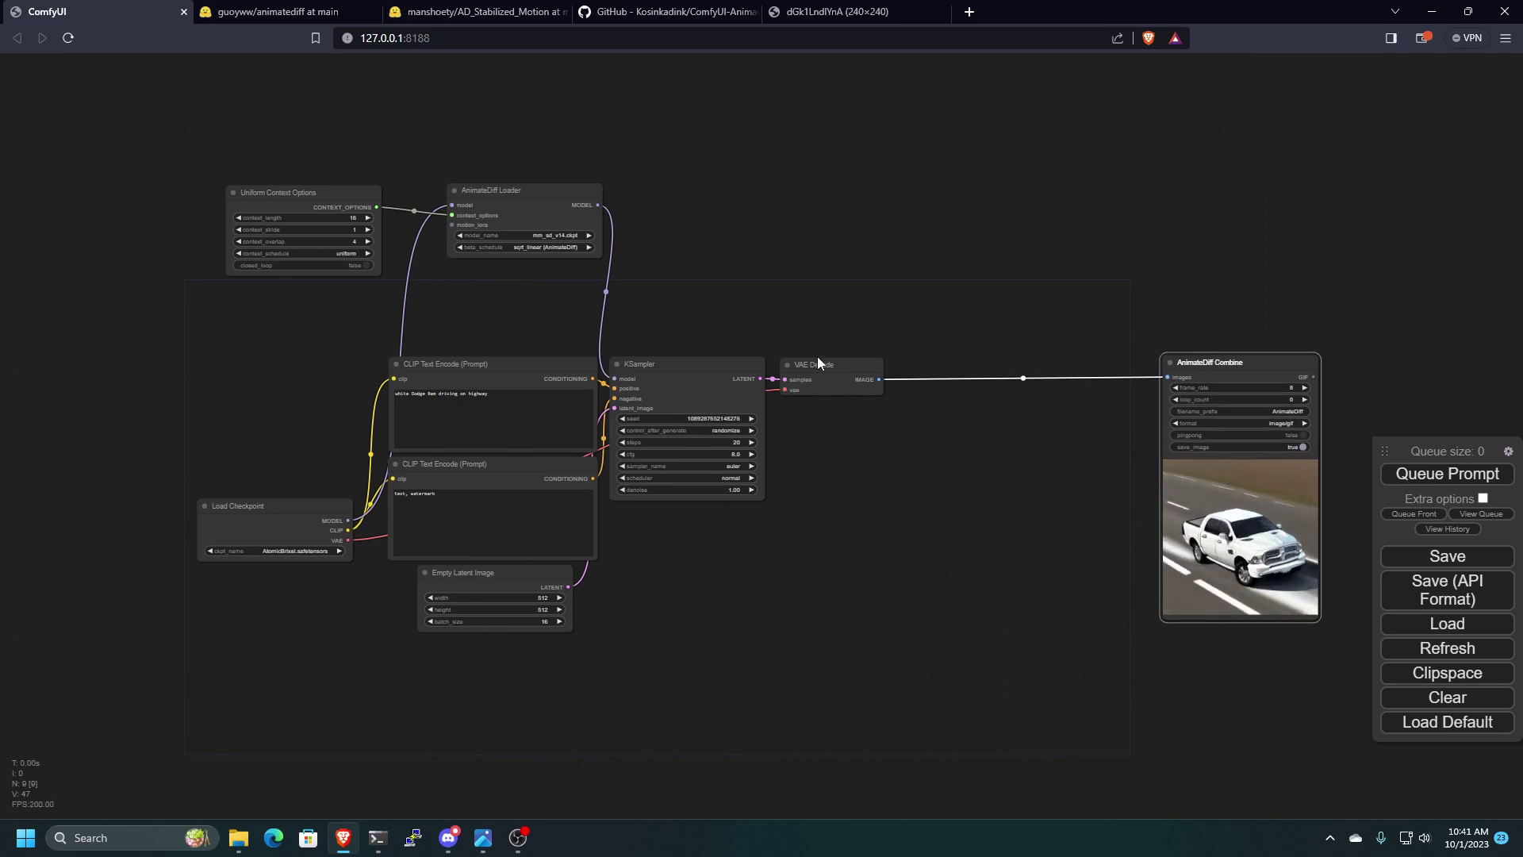
pyautogui.moveTo(818, 362); pyautogui.dragTo(687, 519)
pyautogui.click(917, 566)
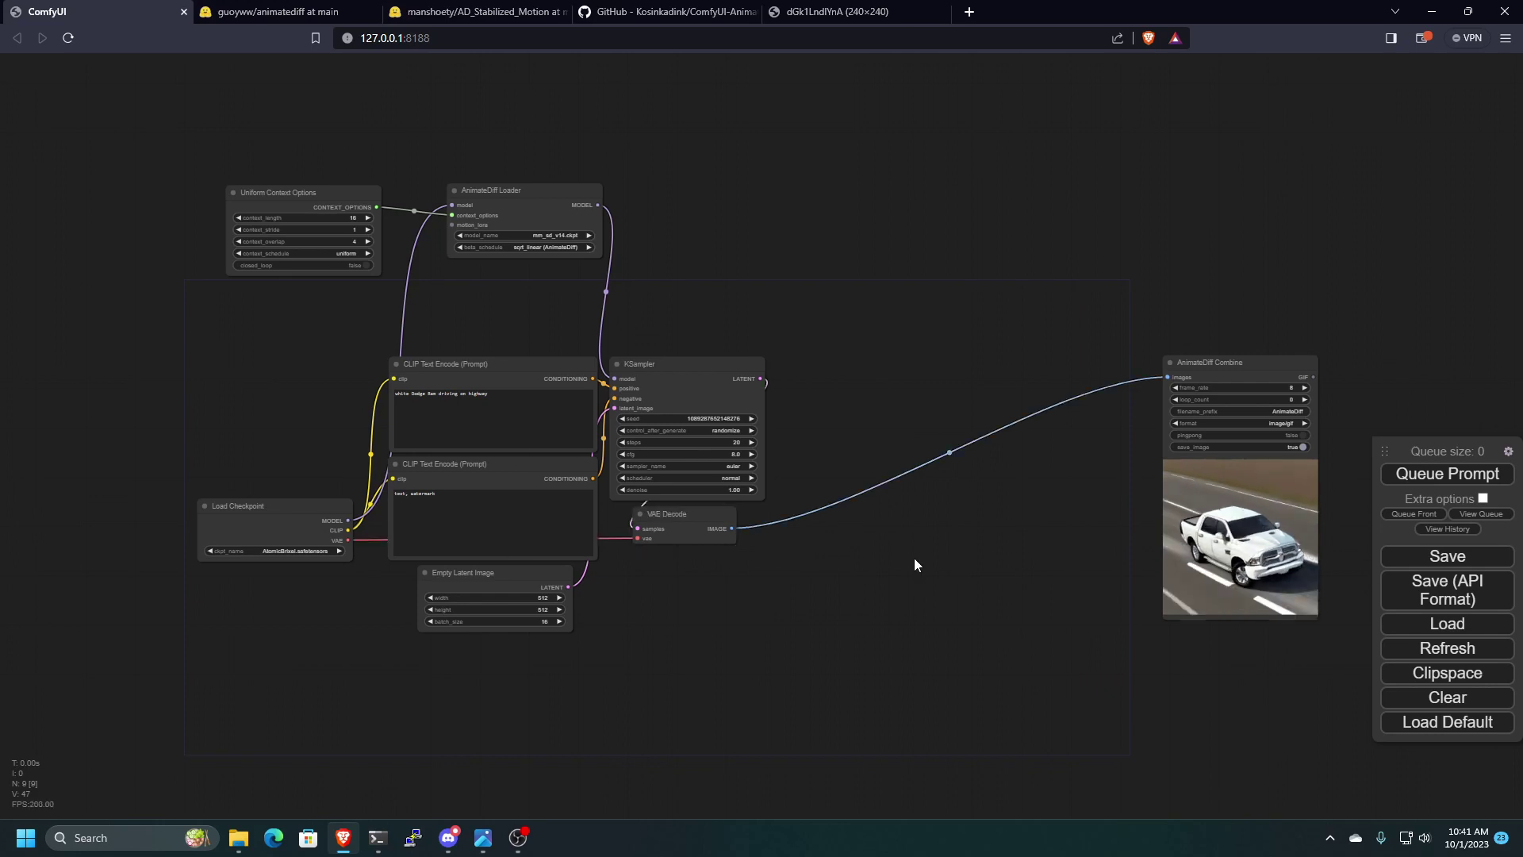
# - Place a copy of the KSampler beside the original, connected to the AnimateDiff Loader's model output, with denoise set to 0.50
pyautogui.moveTo(672, 367); pyautogui.dragTo(835, 365)
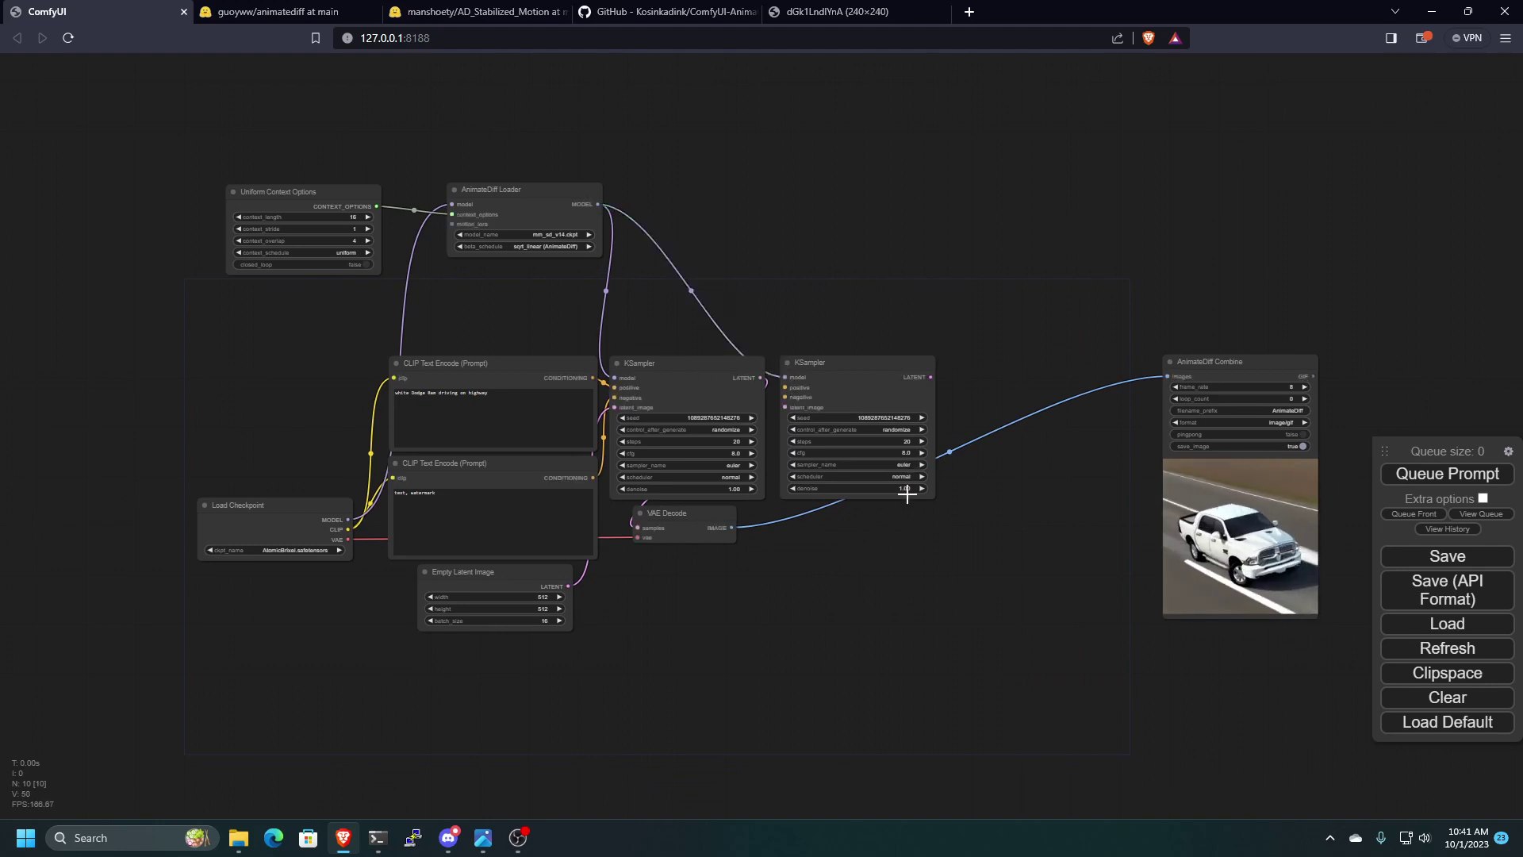
pyautogui.scroll(7, 898, 503)
pyautogui.click(921, 473)
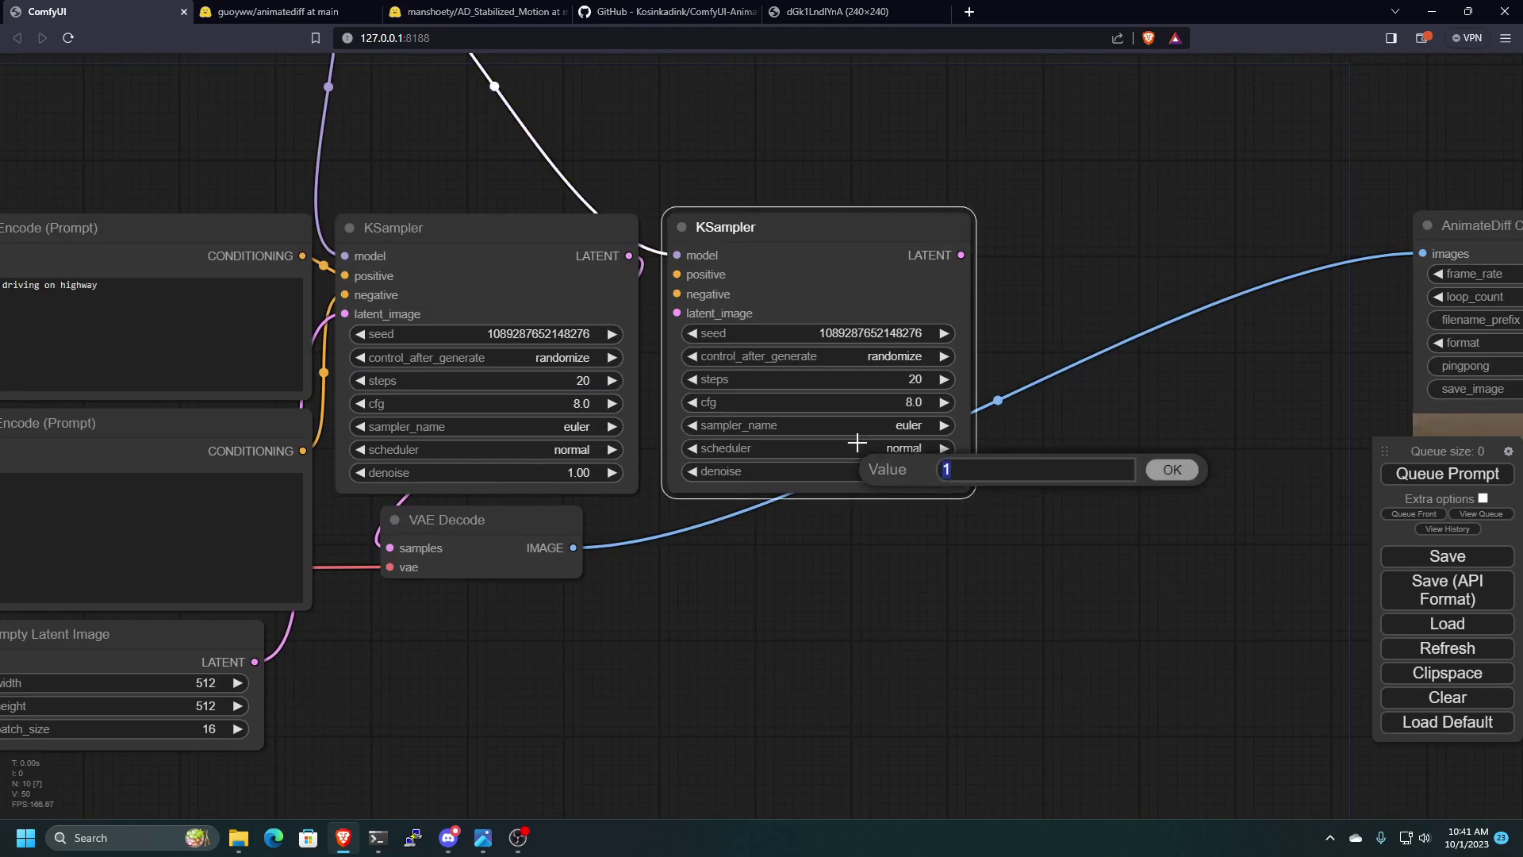
pyautogui.write('.5')
pyautogui.press('Return')
pyautogui.scroll(-5, 907, 568)
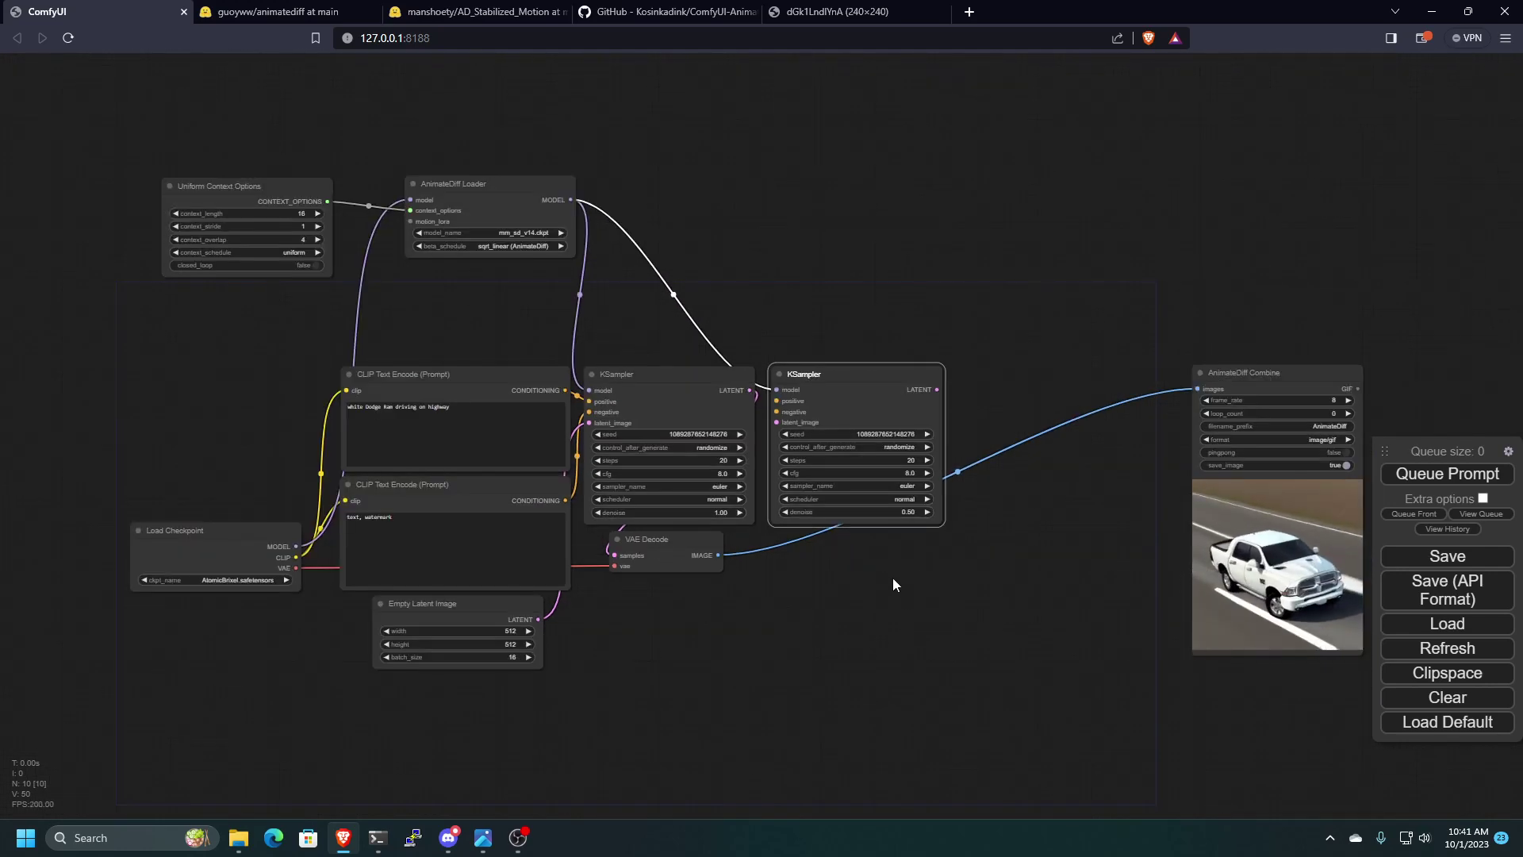
# - Connect both text prompts to the second KSampler's positive and negative inputs and add a VAE Encode node above it
pyautogui.click(792, 316)
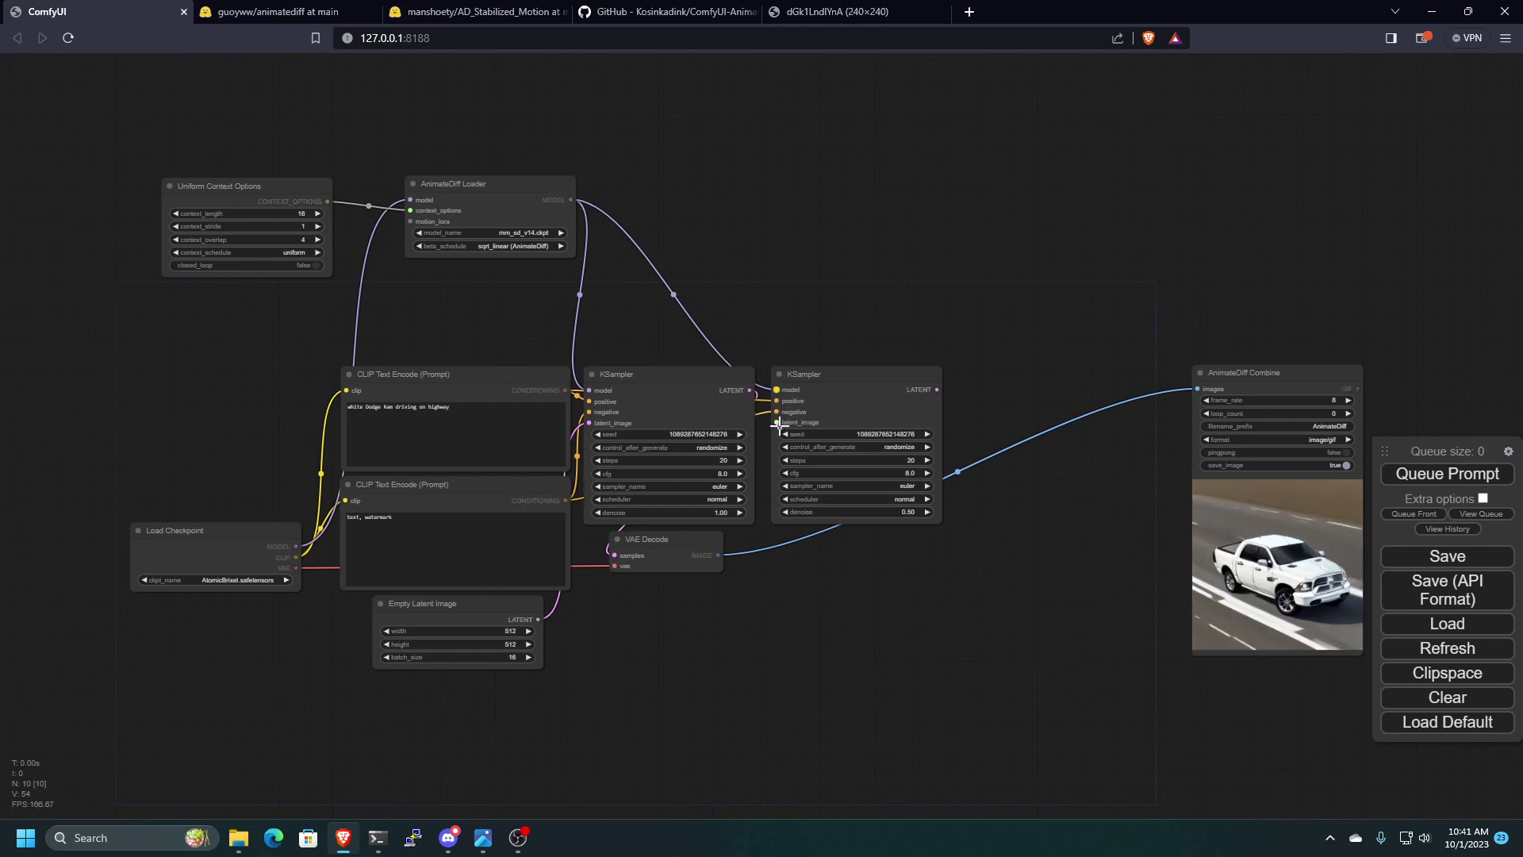
pyautogui.doubleClick(853, 216)
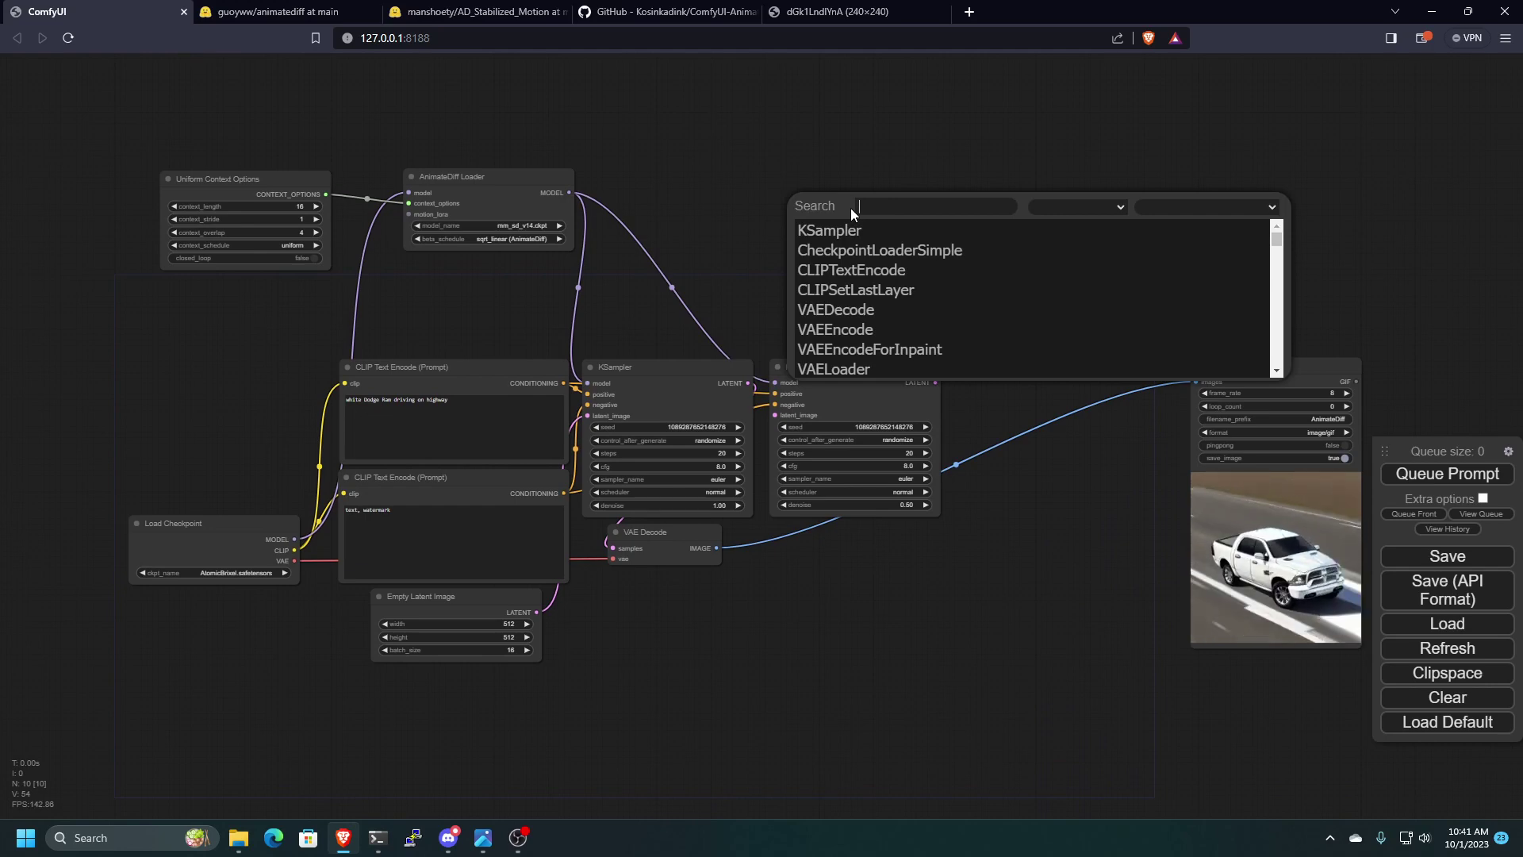
pyautogui.write('vae')
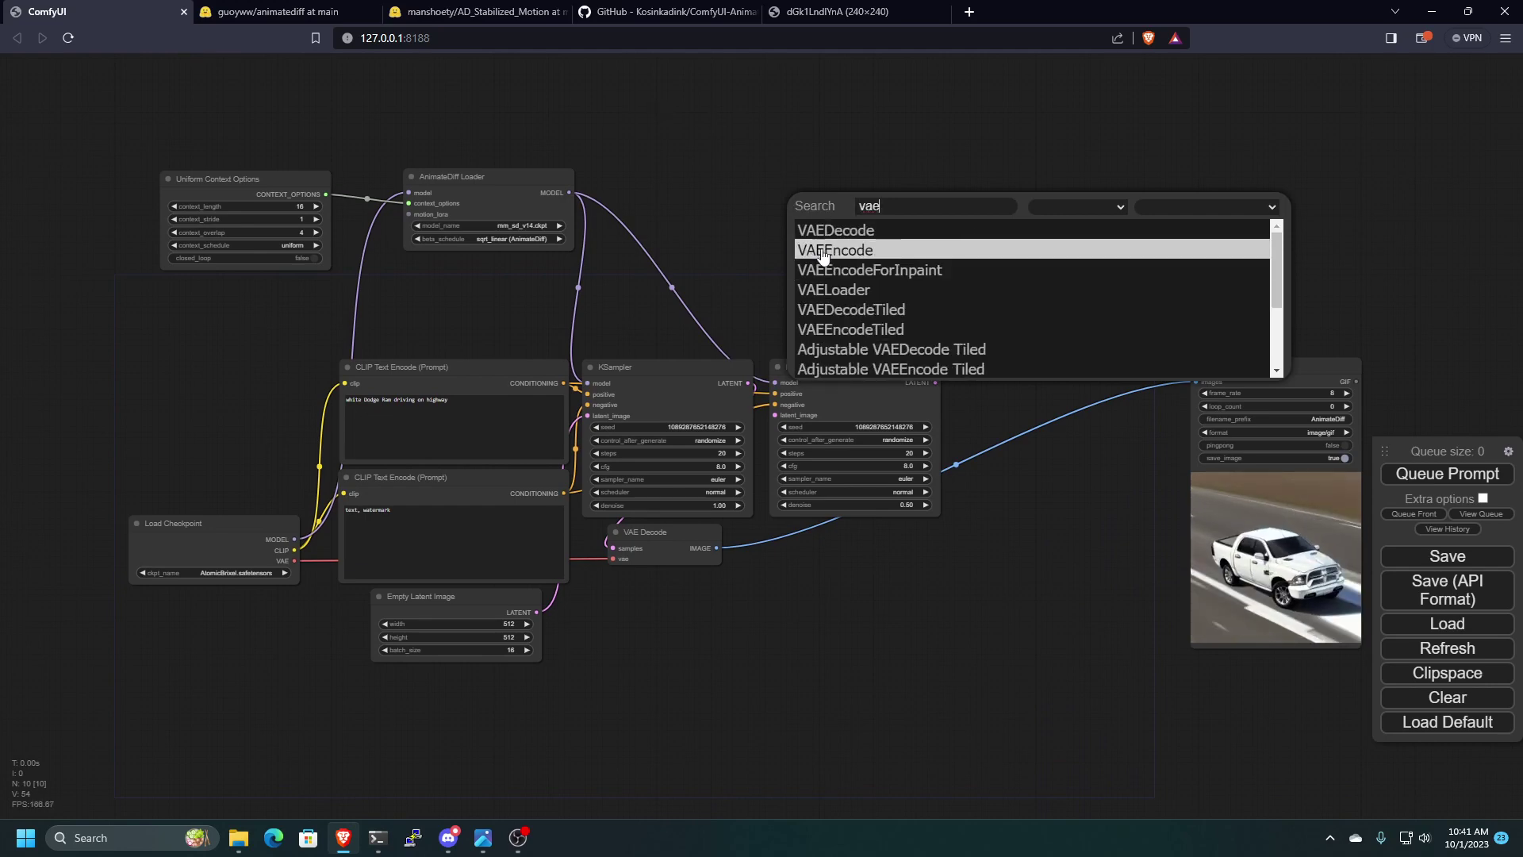
pyautogui.click(823, 256)
pyautogui.moveTo(913, 207); pyautogui.dragTo(881, 245)
# - Add an Upscale Latent By node with scale_by 1.33, and wire VAE Decode through VAE Encode into the second KSampler's latent_image
pyautogui.doubleClick(859, 287)
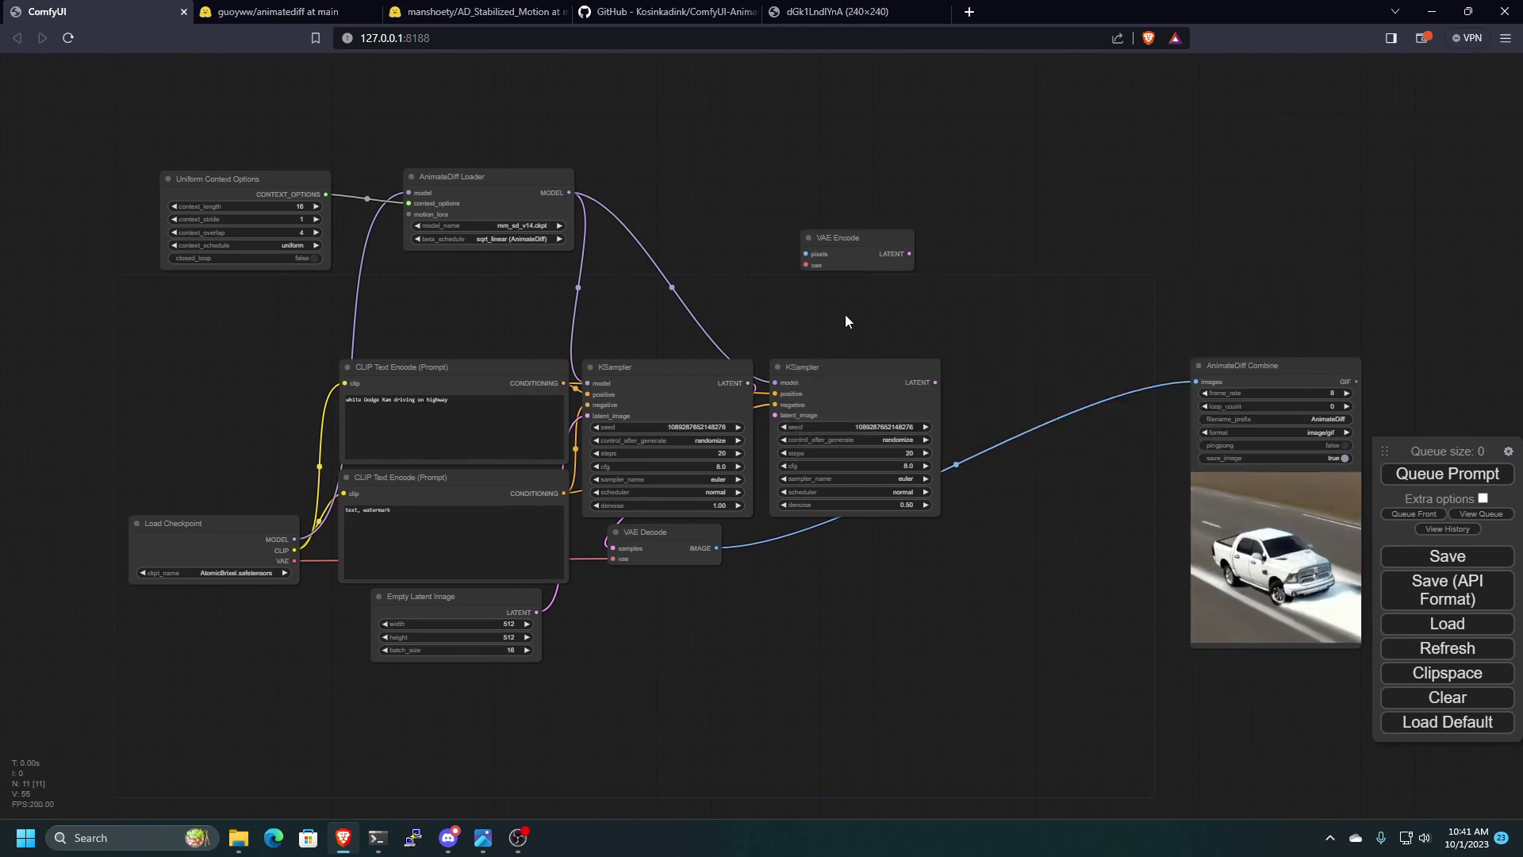
pyautogui.doubleClick(845, 316)
pyautogui.write('upsca')
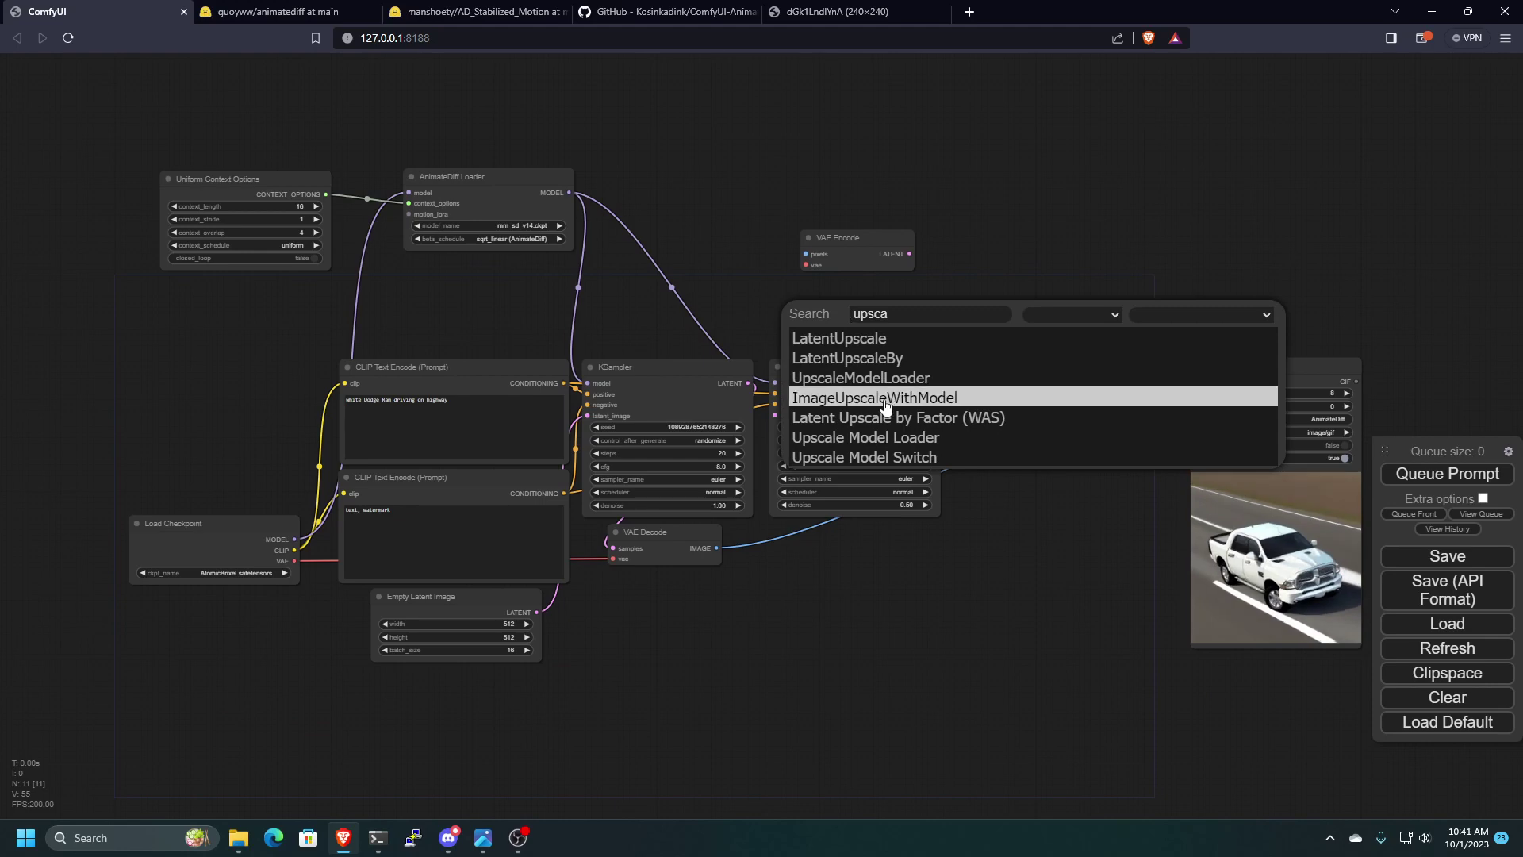
pyautogui.click(868, 358)
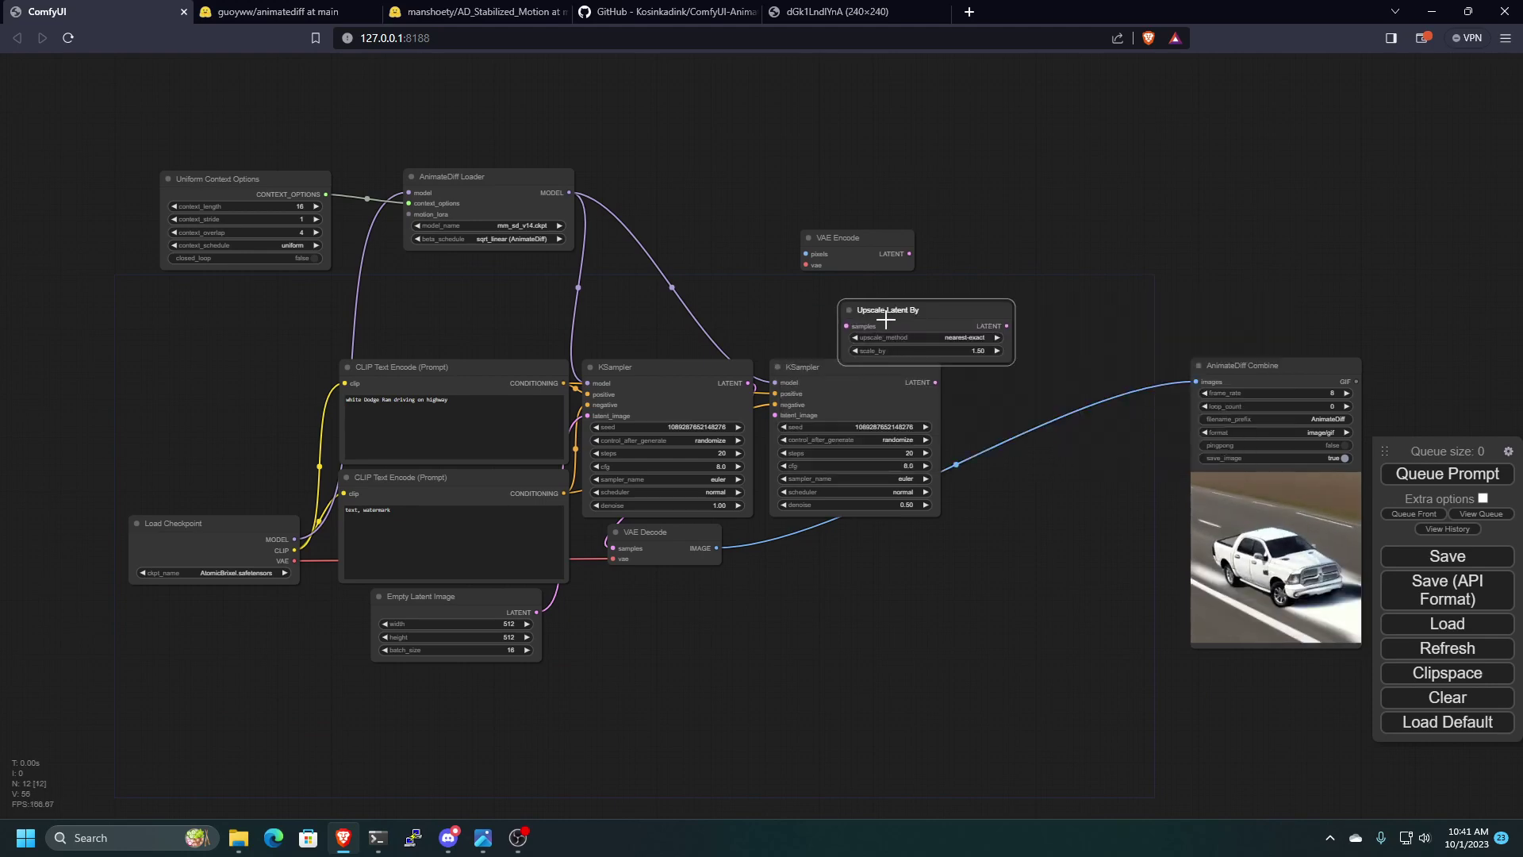
pyautogui.moveTo(886, 319); pyautogui.dragTo(821, 301)
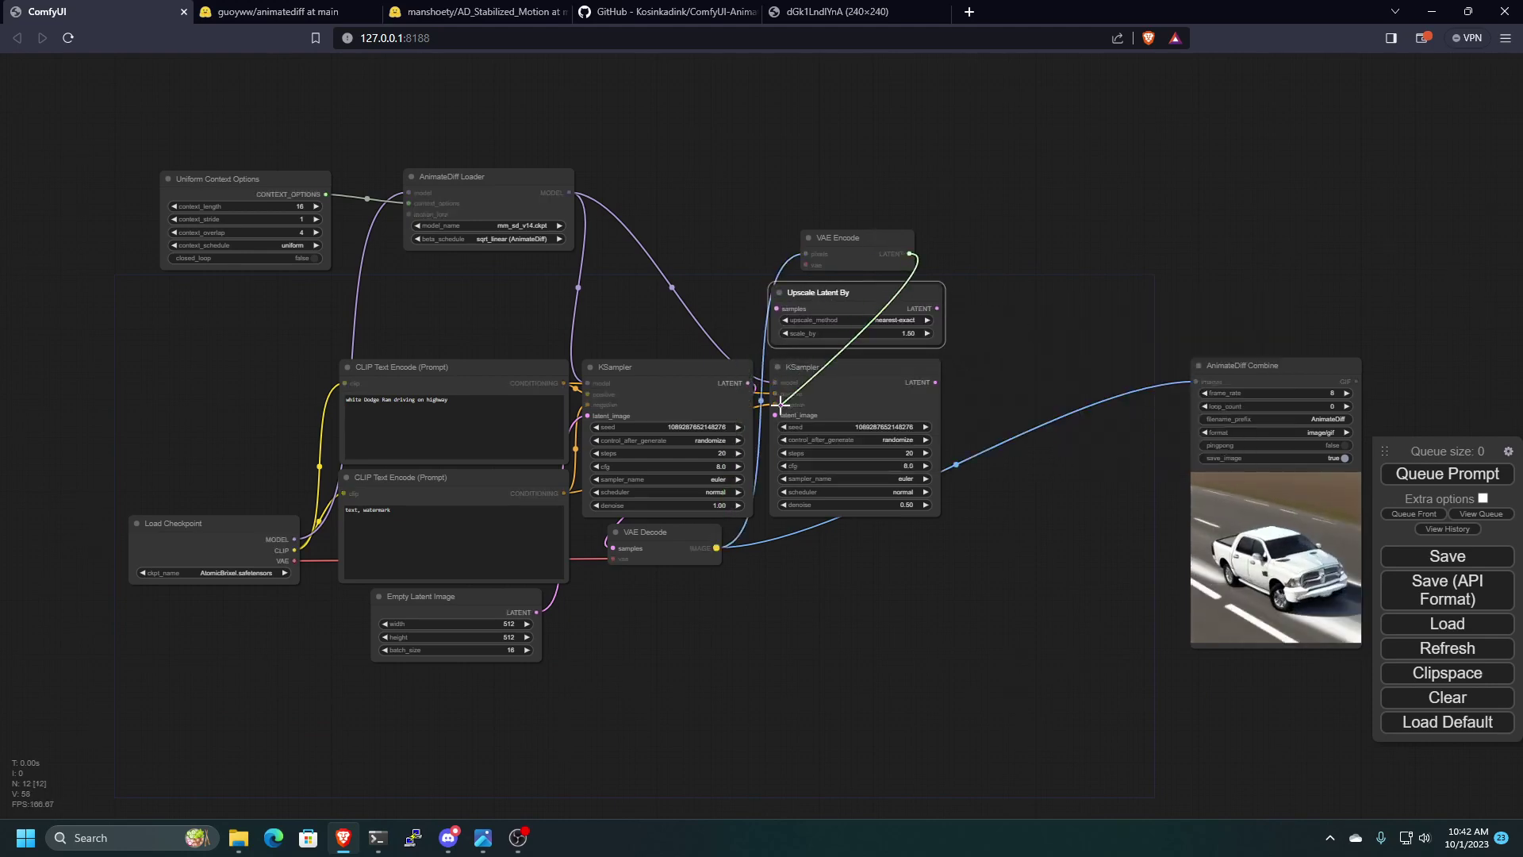
pyautogui.click(905, 329)
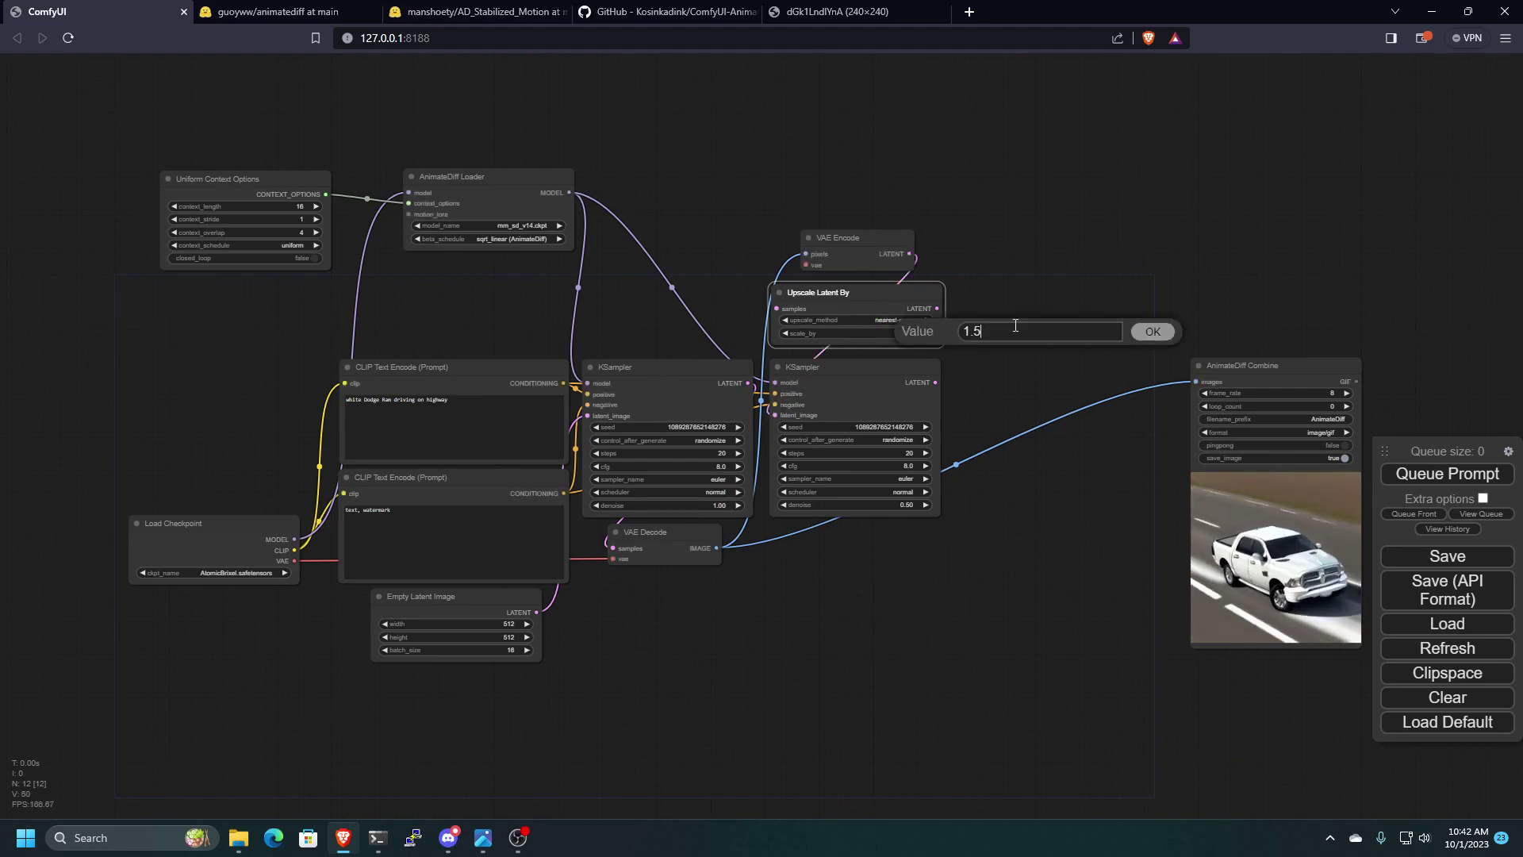
pyautogui.write('1.32')
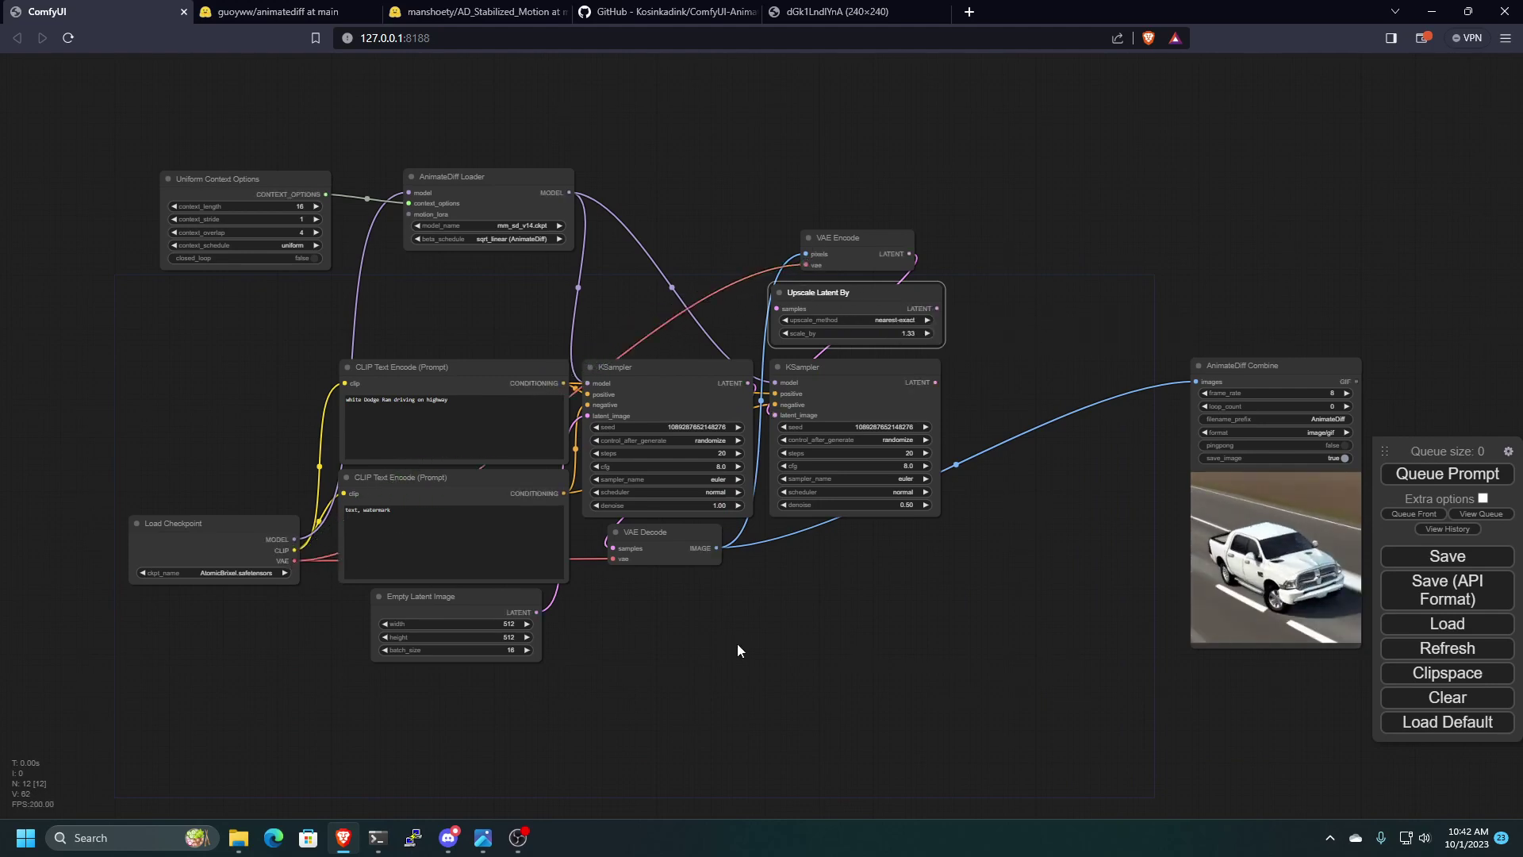
# - Place a second VAE Decode below the second KSampler and feed its image into AnimateDiff Combine, moved next to the samplers
pyautogui.moveTo(680, 544); pyautogui.dragTo(851, 548)
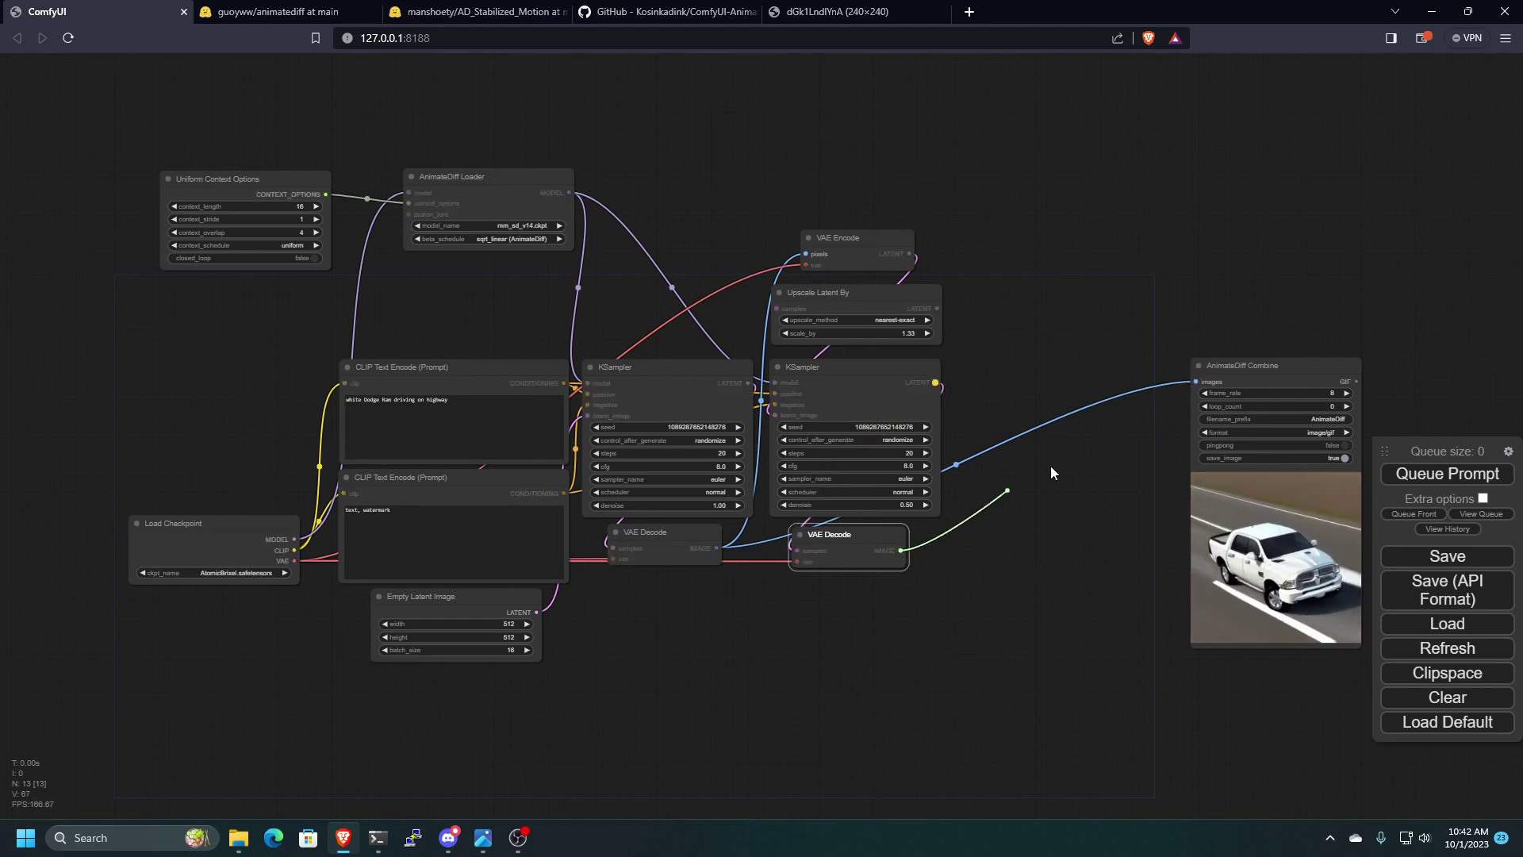
pyautogui.moveTo(1221, 363); pyautogui.dragTo(1013, 367)
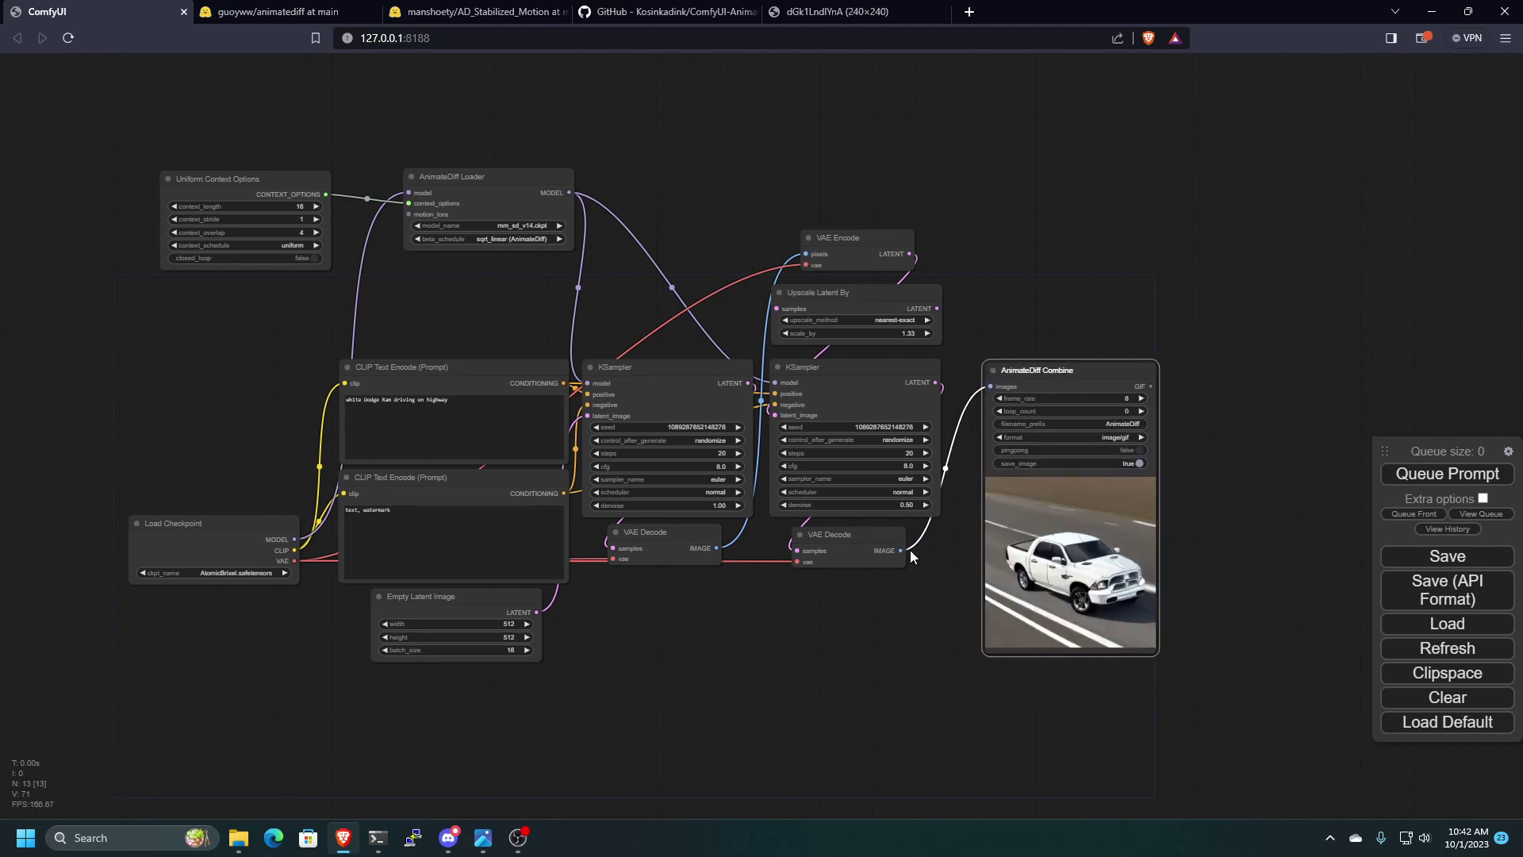
# - Route the VAE Encode latent through Upscale Latent By into the second KSampler's latent_image input
pyautogui.scroll(2, 763, 311)
pyautogui.moveTo(855, 288); pyautogui.dragTo(938, 240)
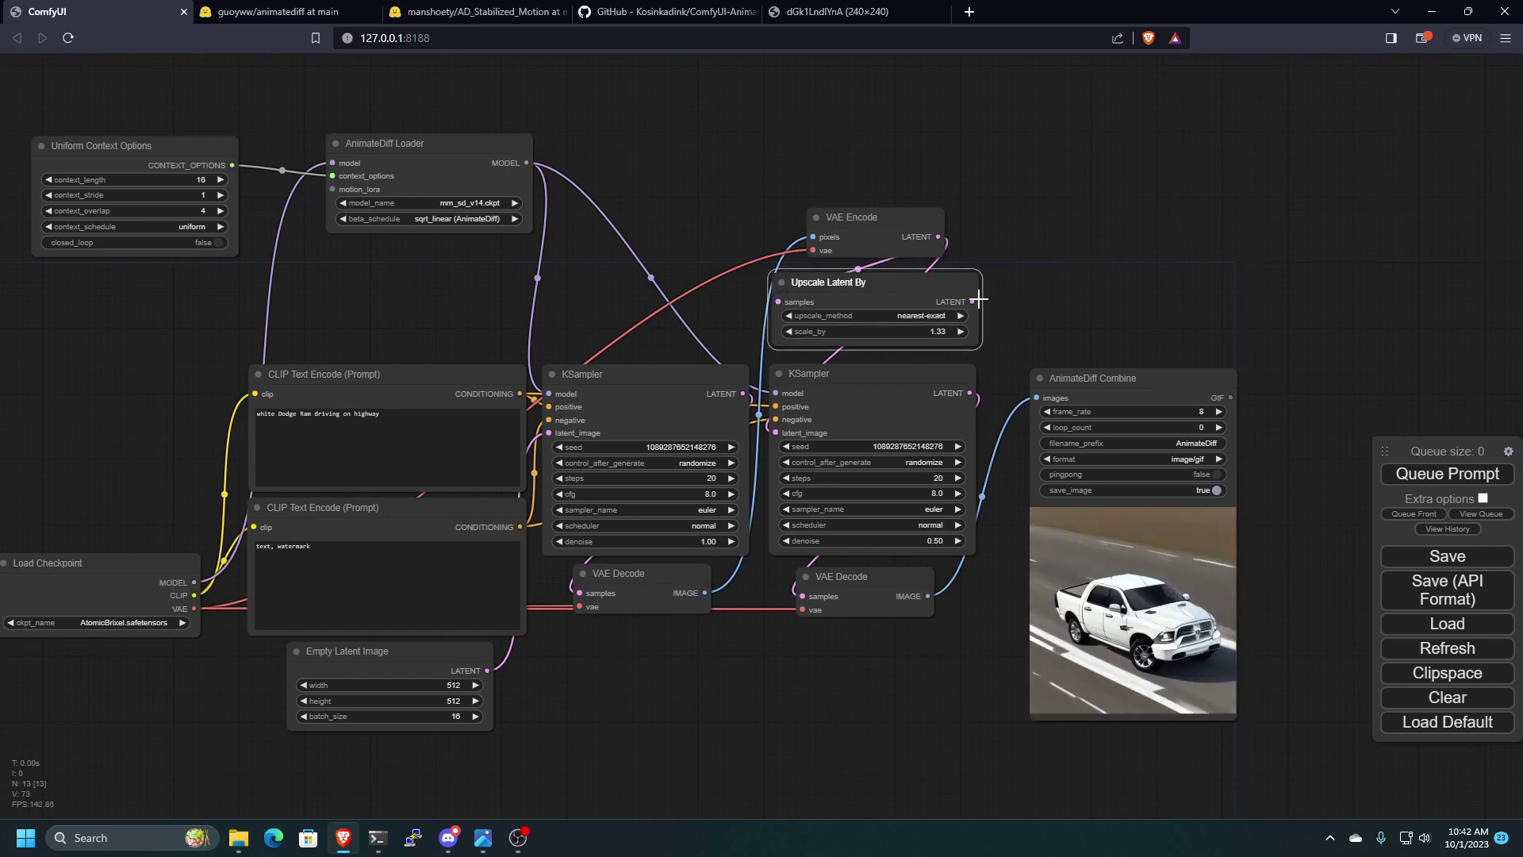
pyautogui.moveTo(973, 301); pyautogui.dragTo(775, 436)
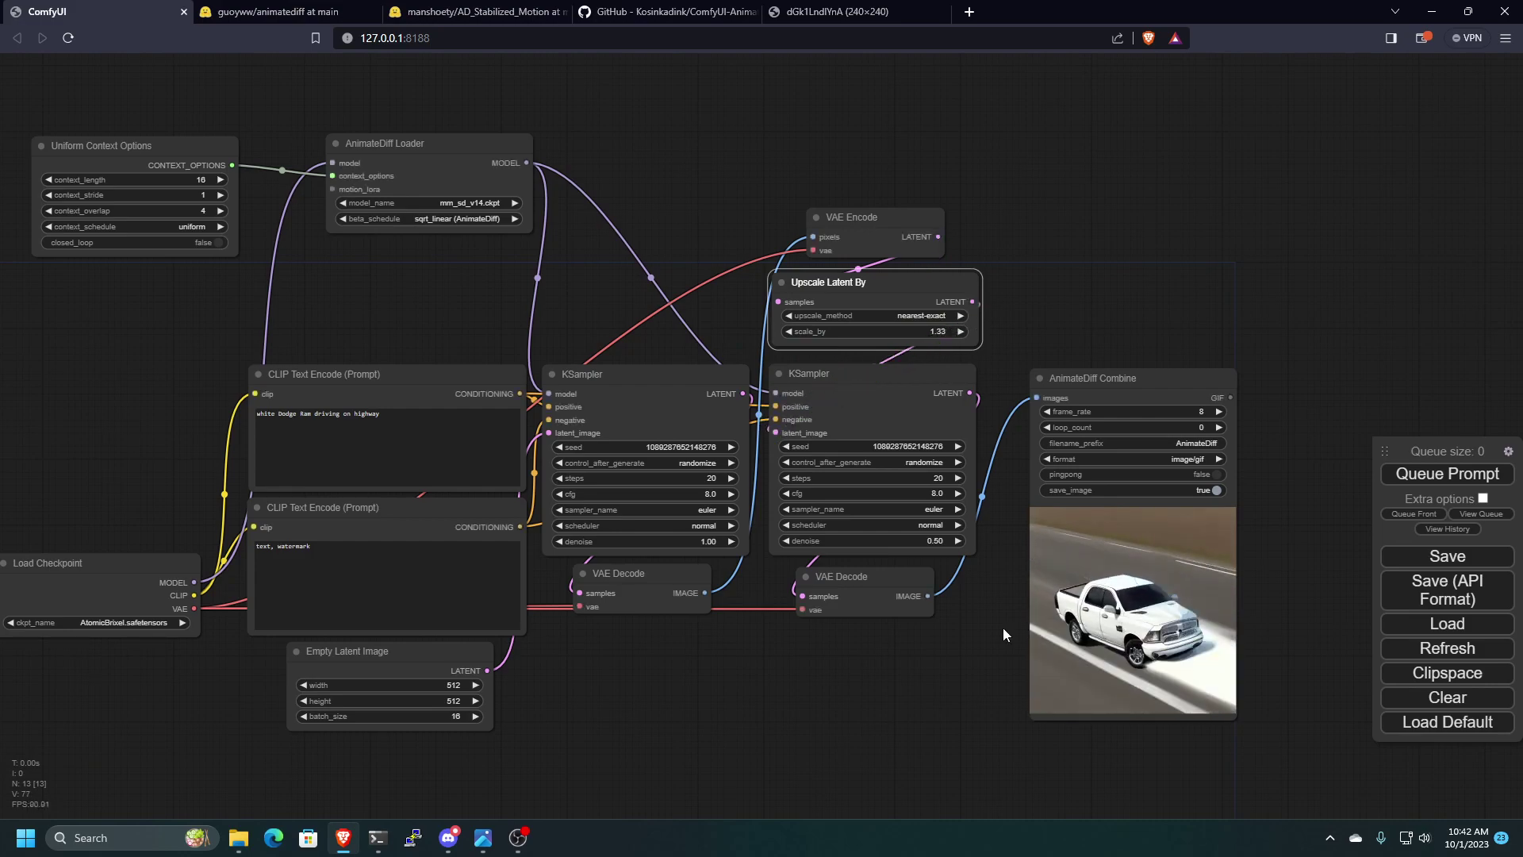
# - Queue the two-pass workflow and check the sampling progress in the command console
pyautogui.scroll(-6, 893, 709)
pyautogui.scroll(3, 888, 709)
pyautogui.moveTo(888, 710); pyautogui.dragTo(894, 698)
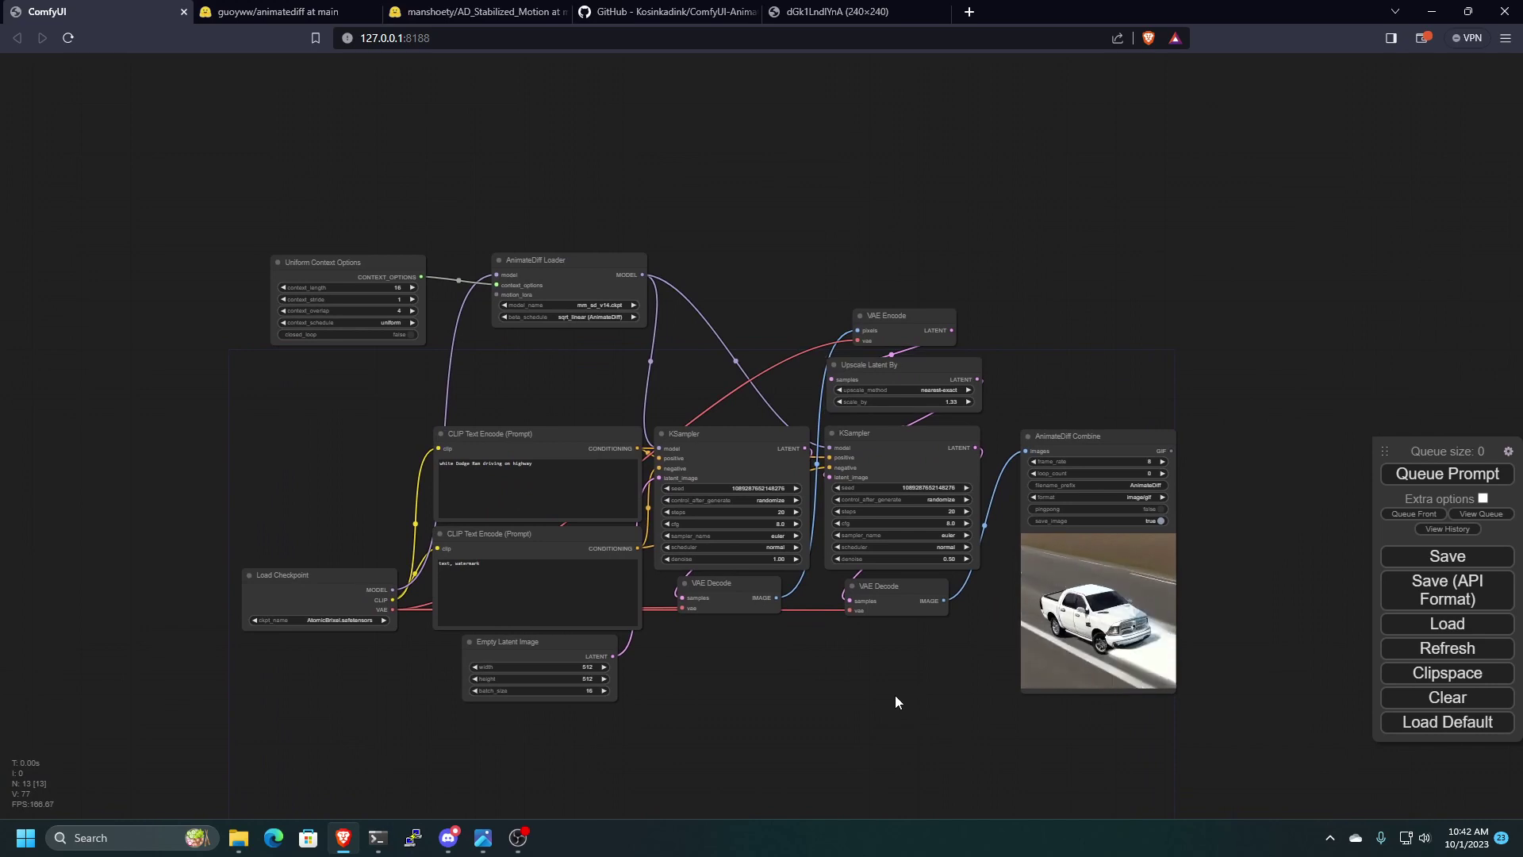
pyautogui.click(1416, 478)
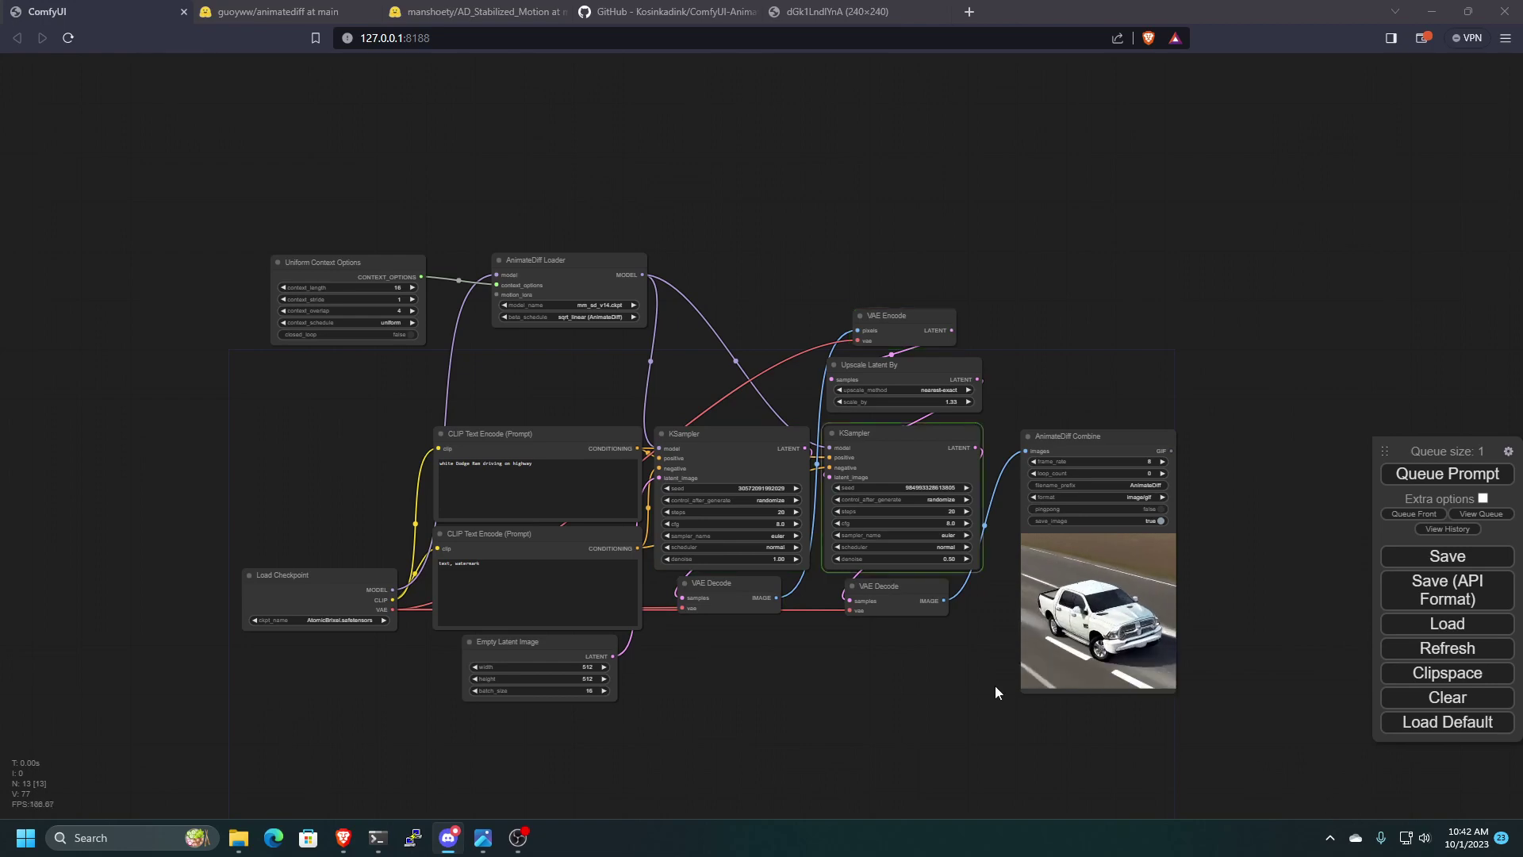
pyautogui.scroll(4, 995, 744)
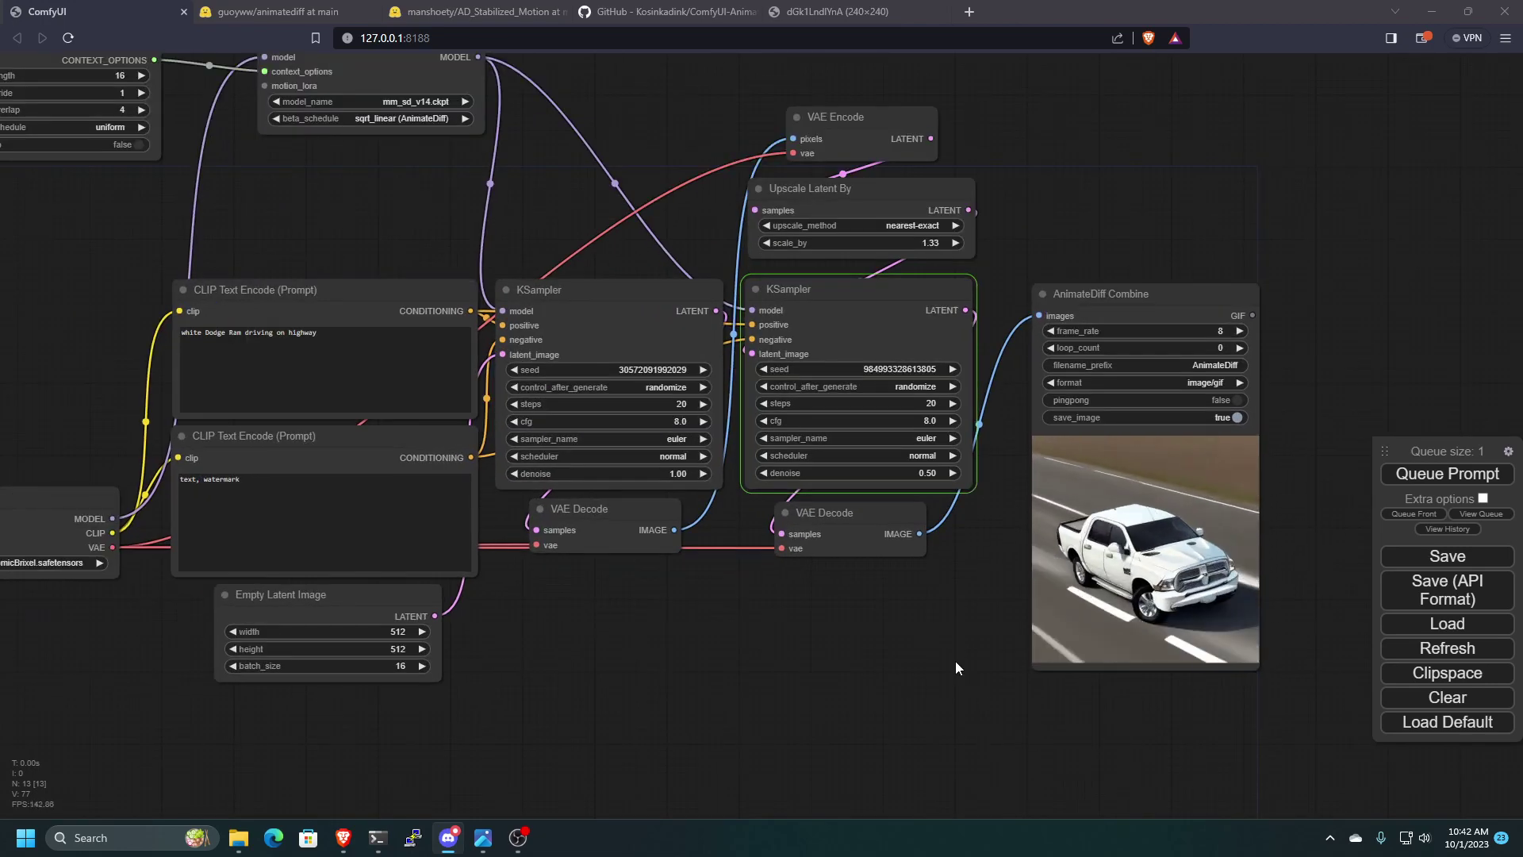
pyautogui.click(392, 839)
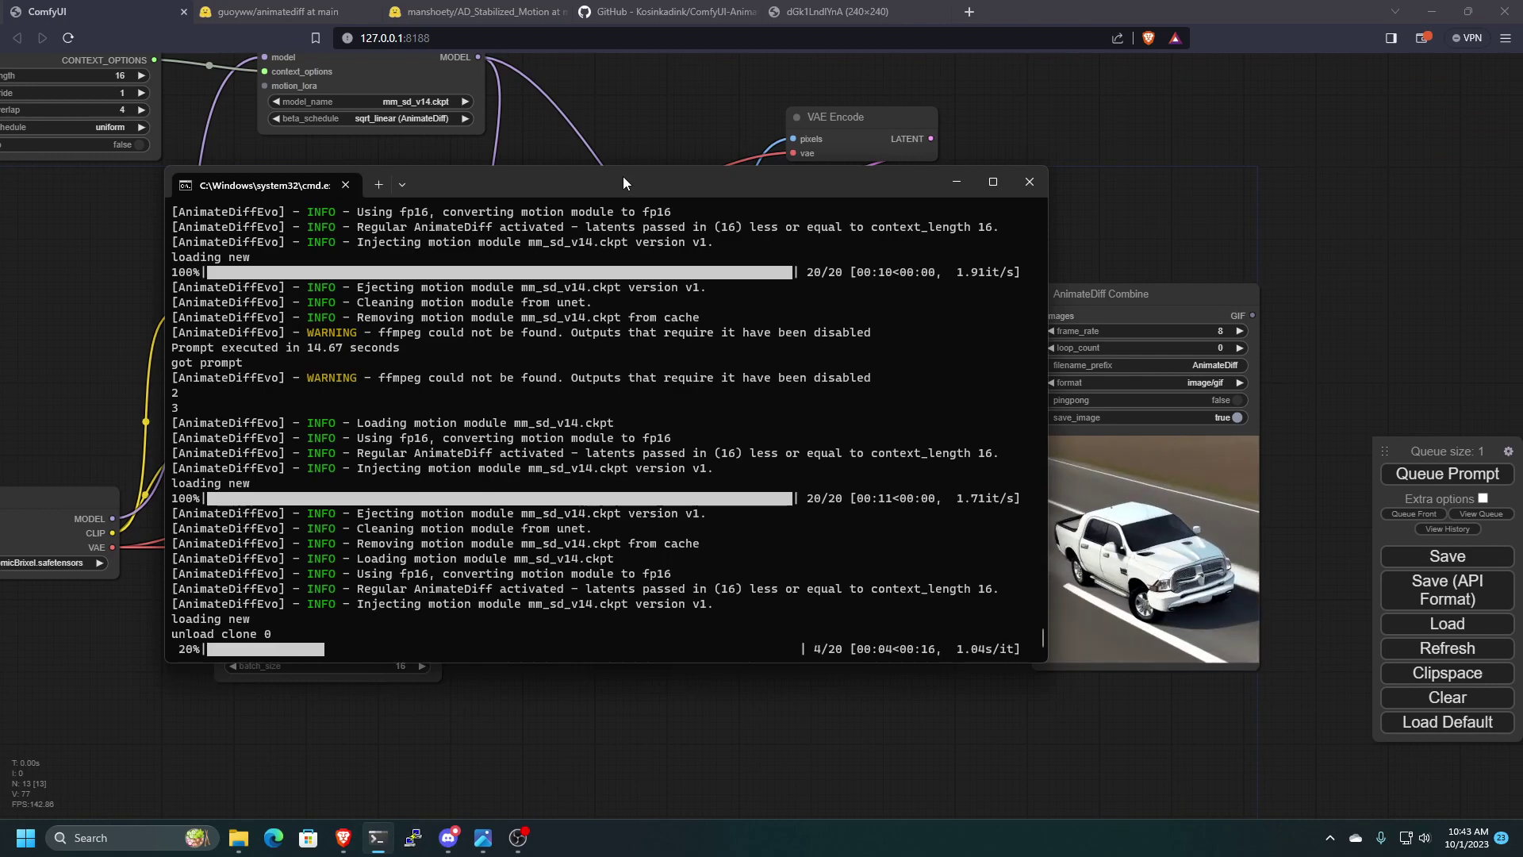
pyautogui.click(956, 182)
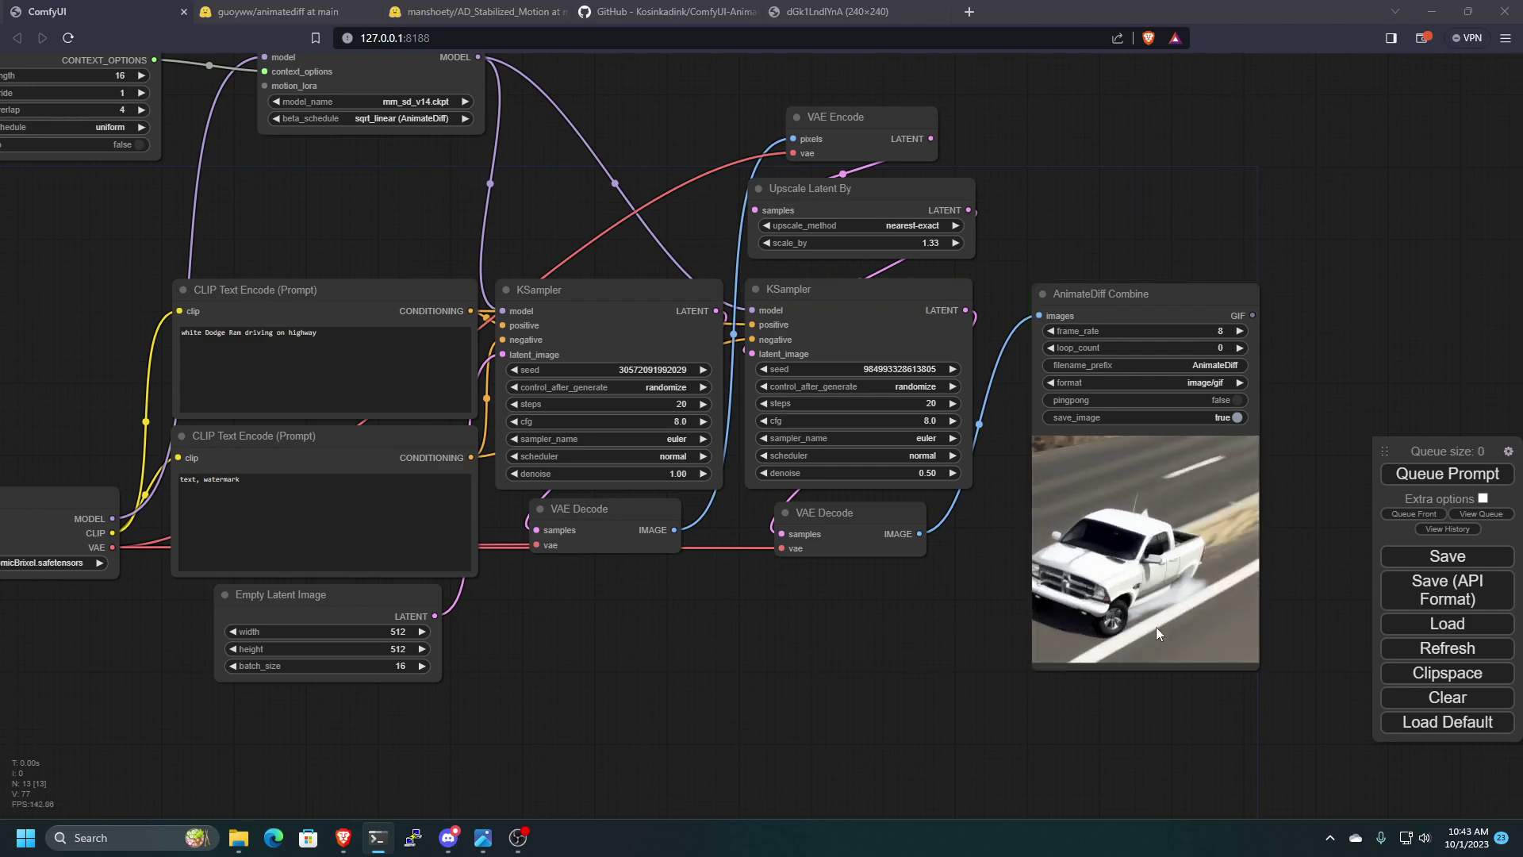
# - Open the GIF from AnimateDiff Combine in its own browser tab, view it at full size, and close it
pyautogui.scroll(7, 1269, 583)
pyautogui.rightClick(1040, 538)
pyautogui.click(1060, 547)
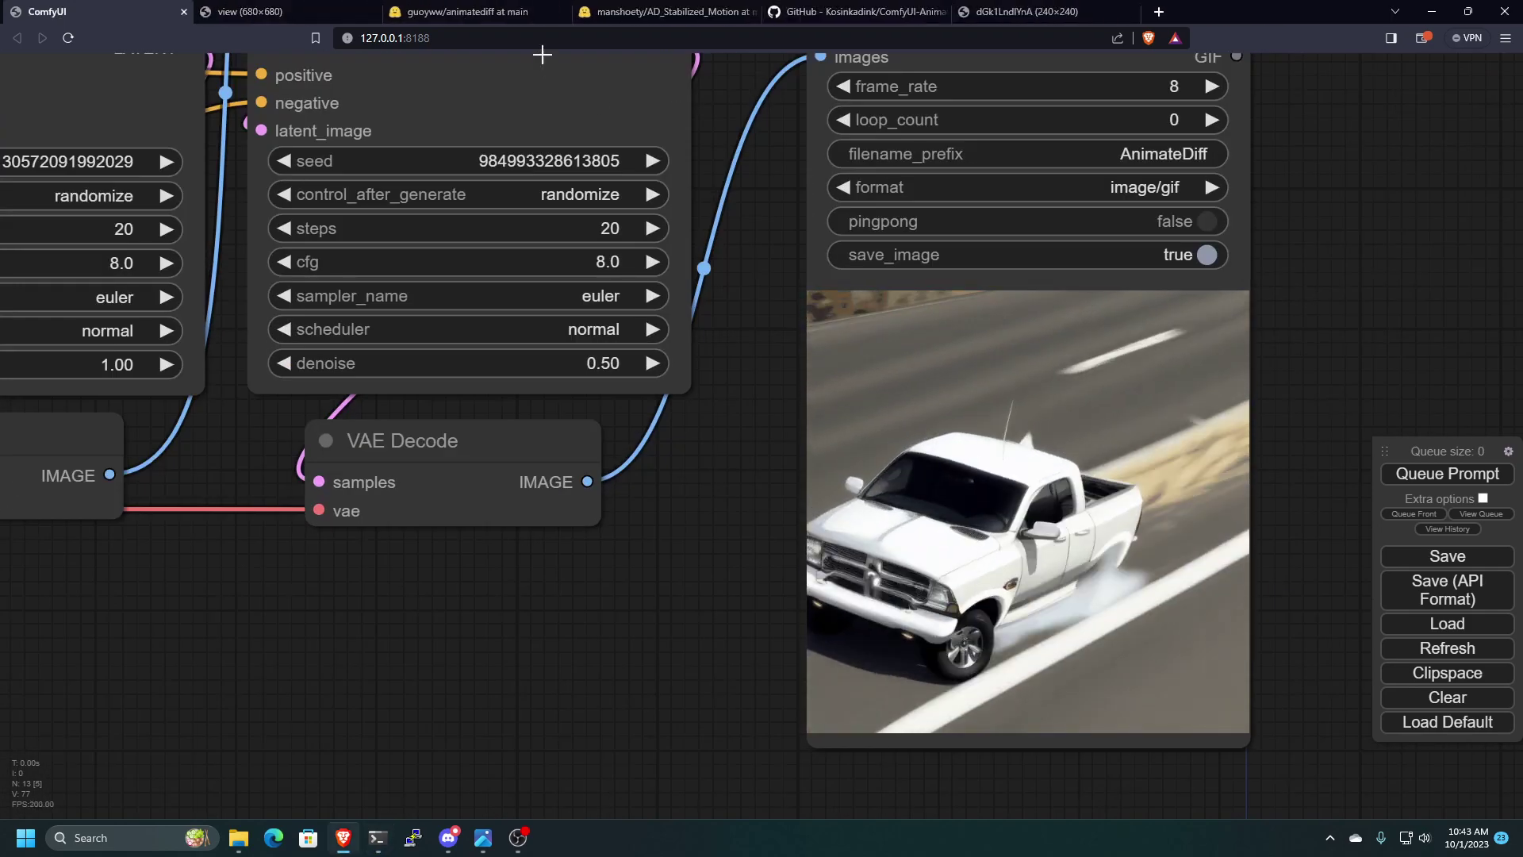
pyautogui.click(265, 11)
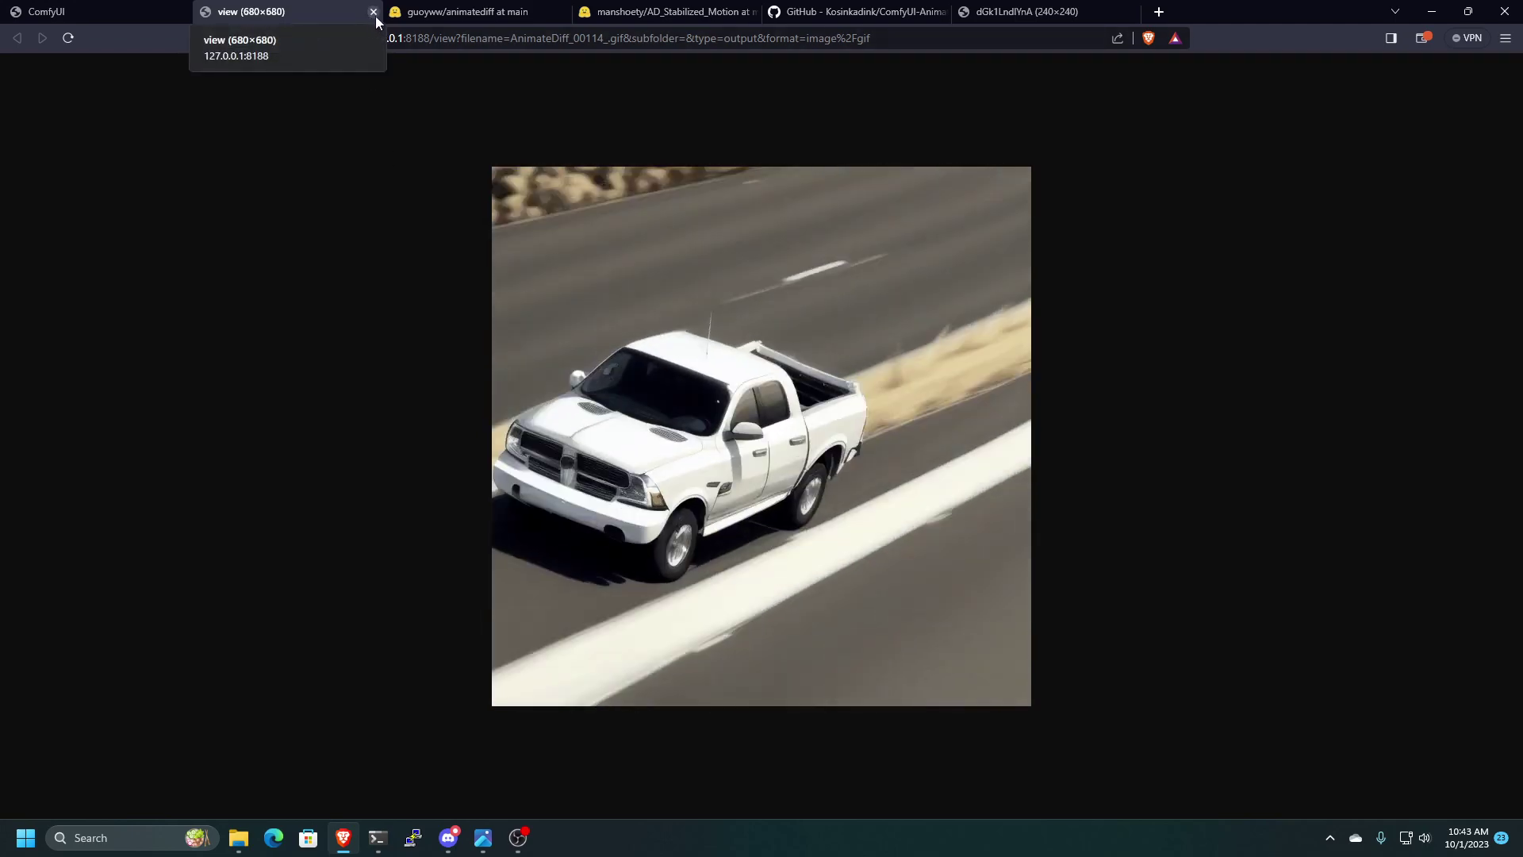
pyautogui.click(373, 11)
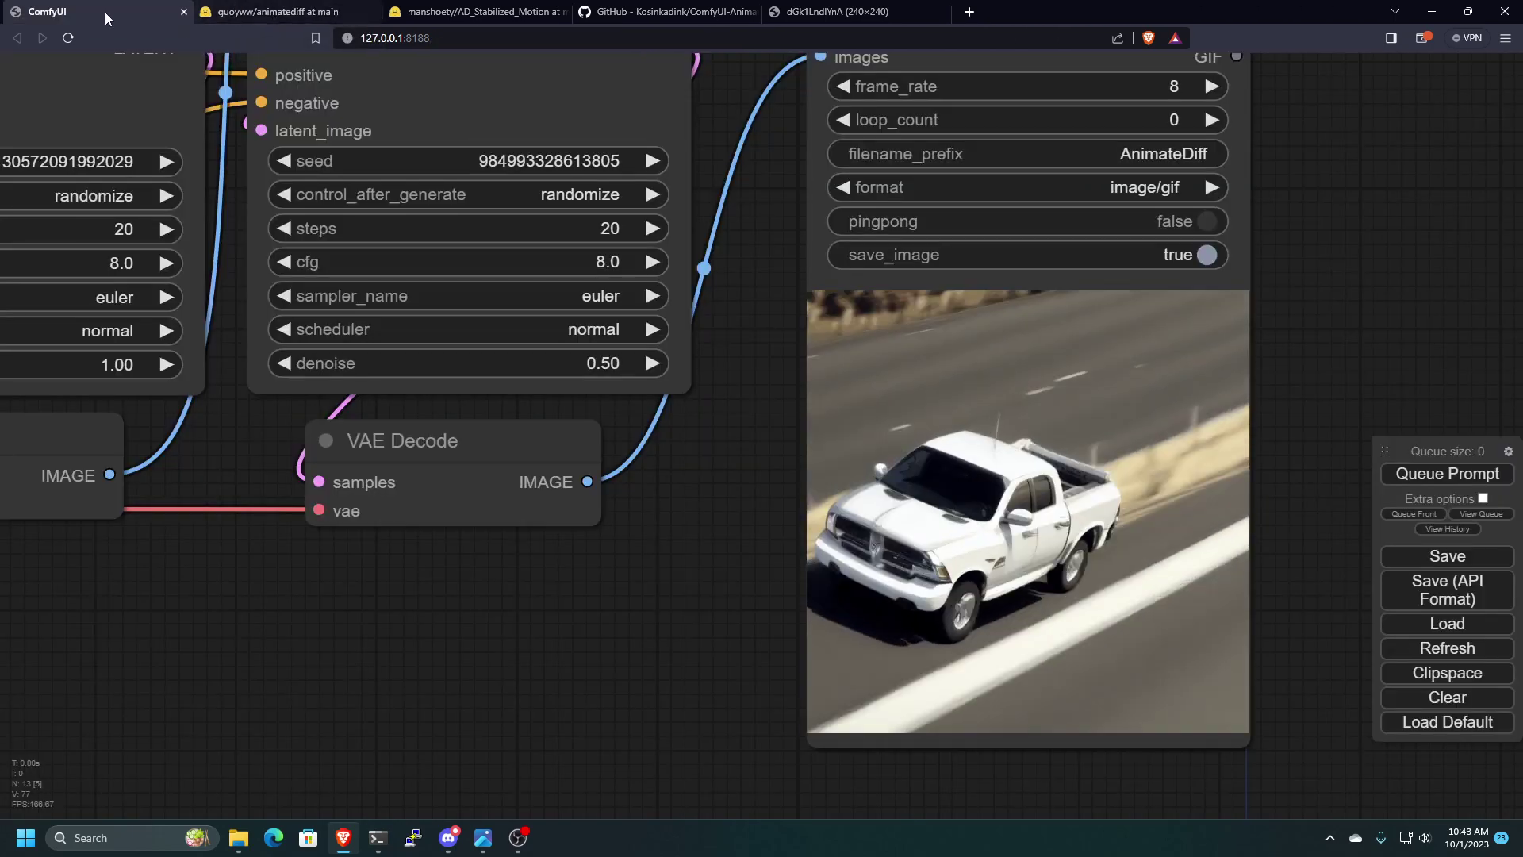
# - Set the Upscale Latent By node's scale_by to 1.5
pyautogui.scroll(-5, 676, 656)
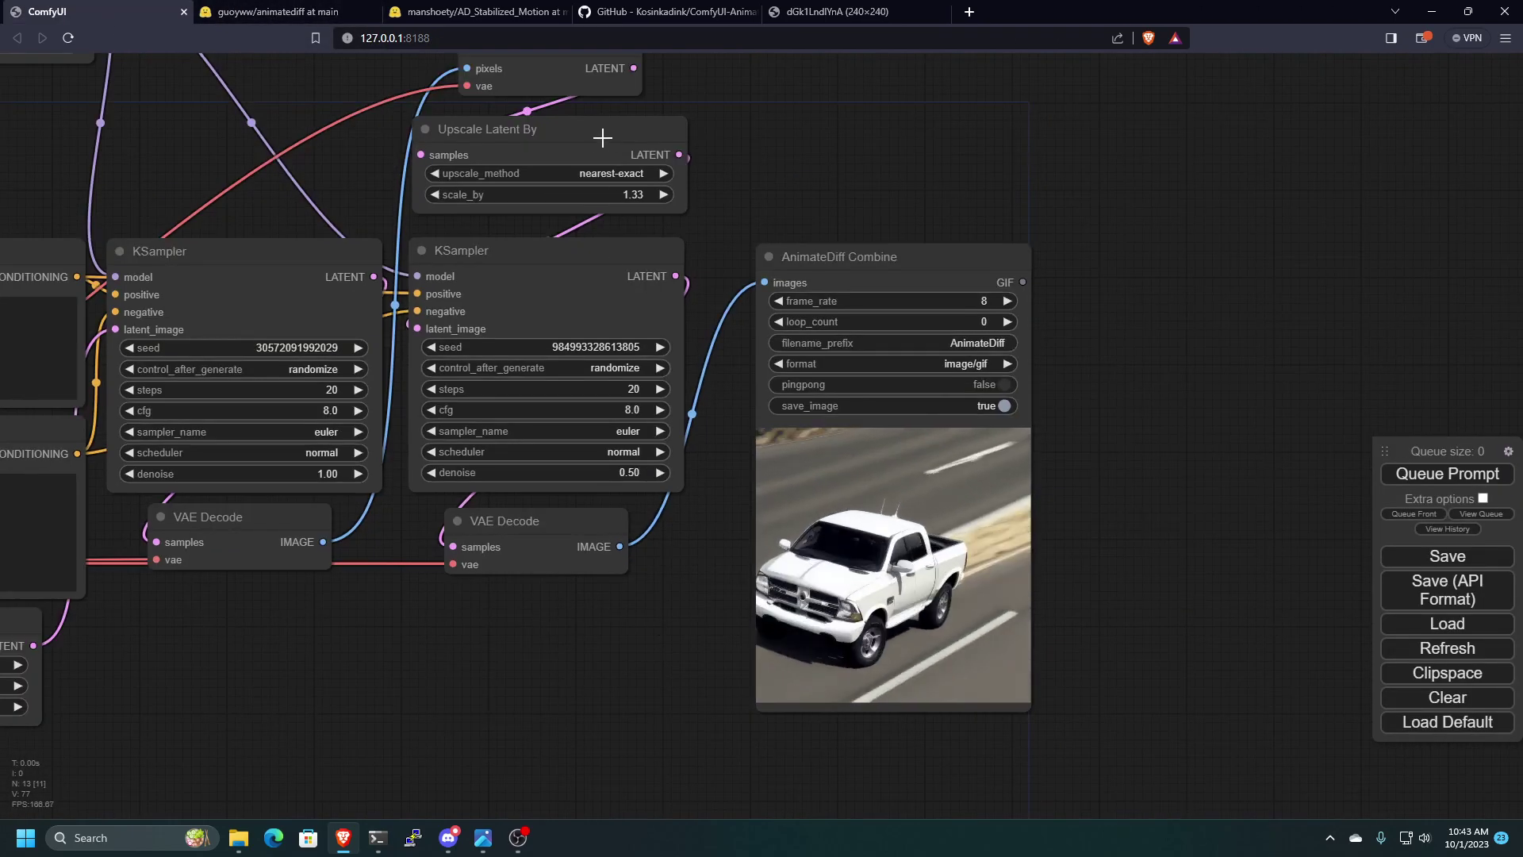
pyautogui.click(634, 193)
pyautogui.write('1.5')
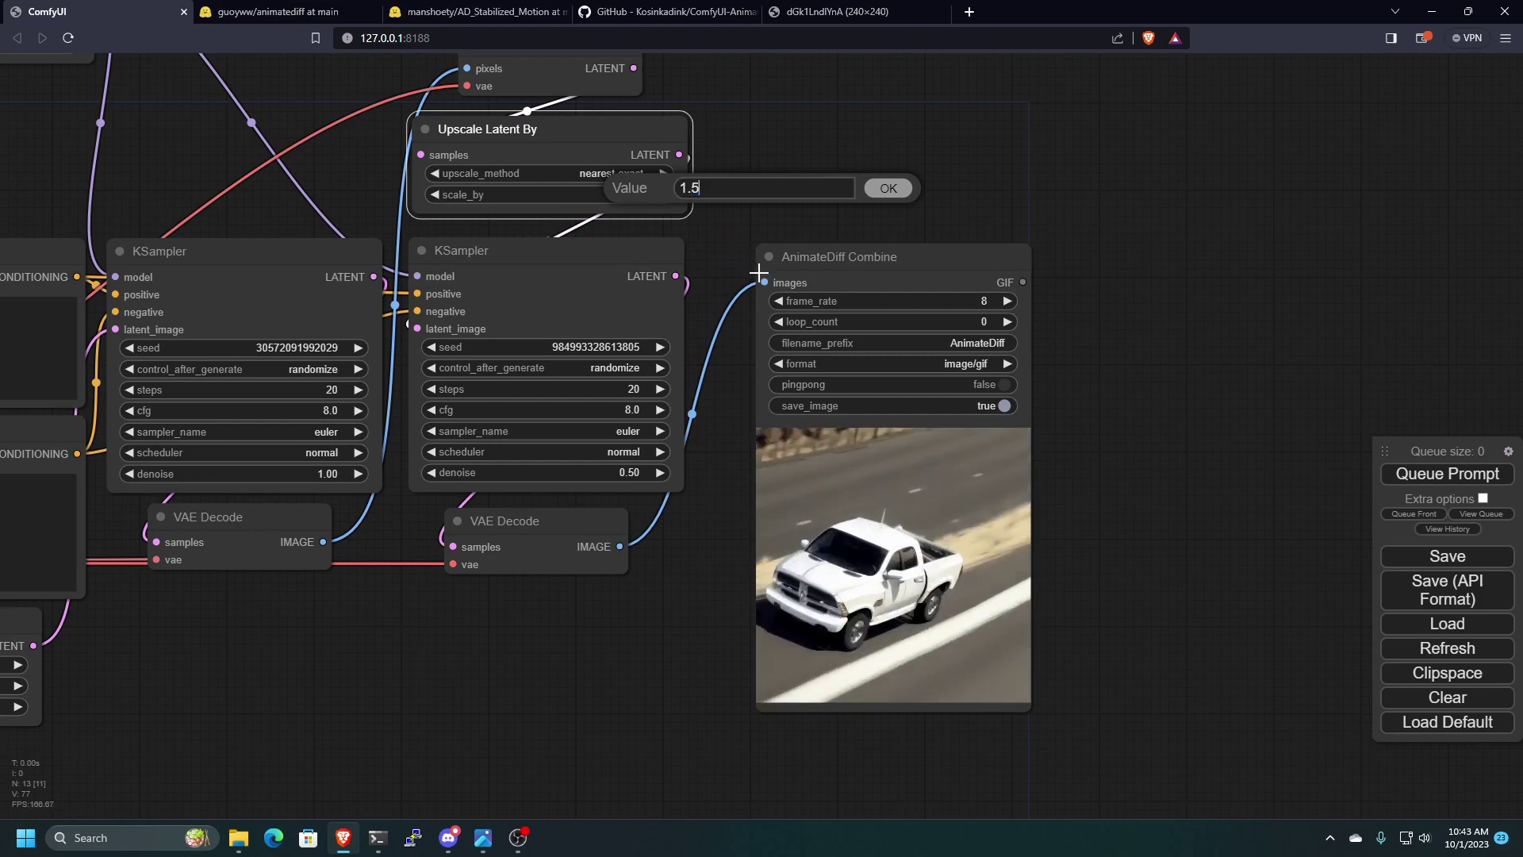
pyautogui.press('Return')
# - Queue the prompt and set the first KSampler's control_after_generate to fixed
pyautogui.click(1396, 474)
pyautogui.scroll(-3, 1343, 452)
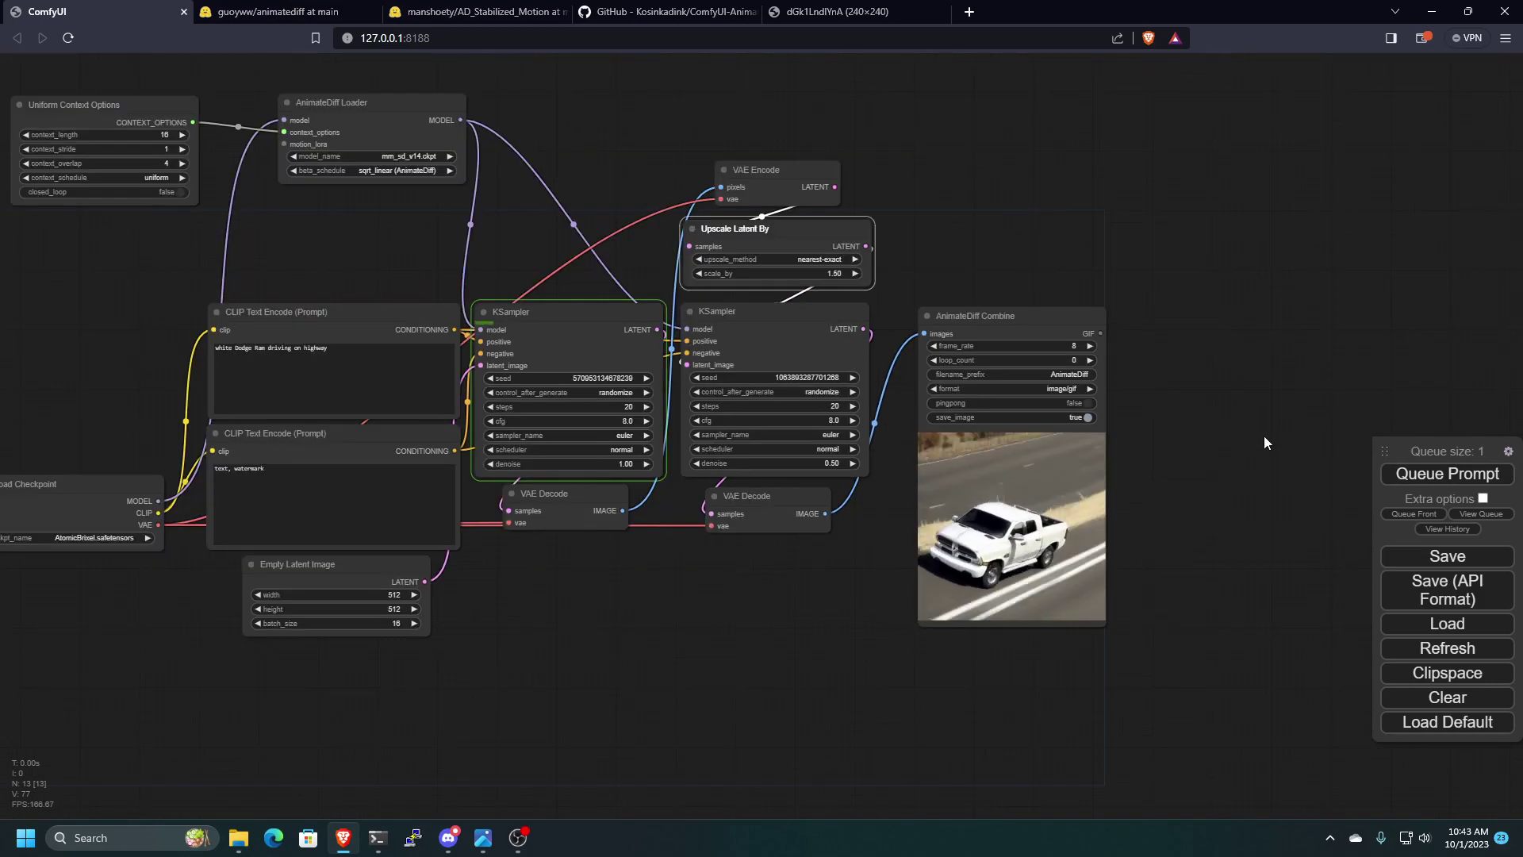
pyautogui.click(585, 396)
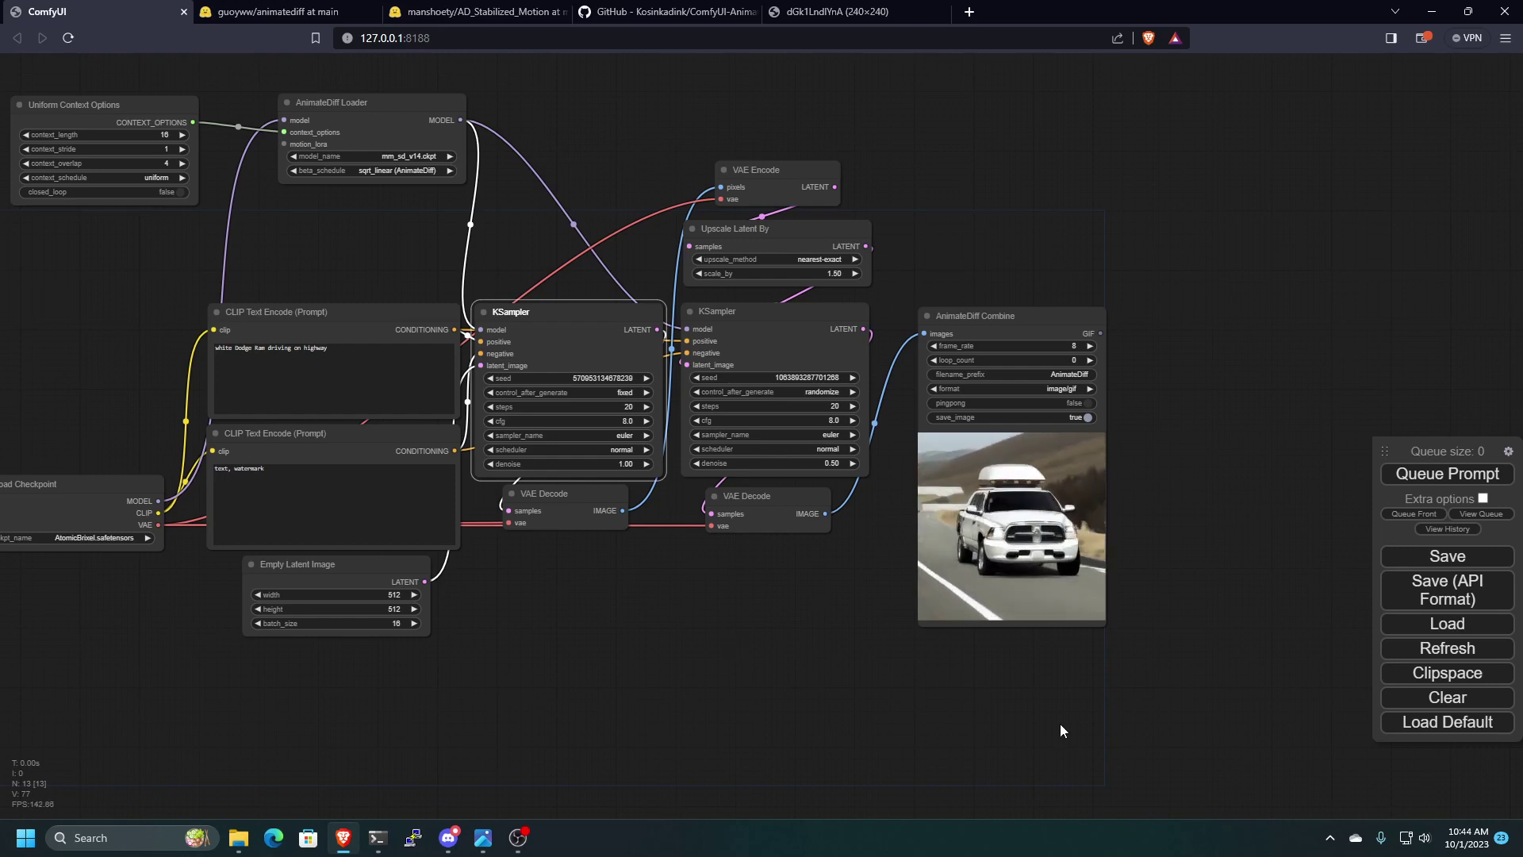
# - View the newly upscaled GIF at full size in a separate browser tab and return to the workflow
pyautogui.rightClick(984, 513)
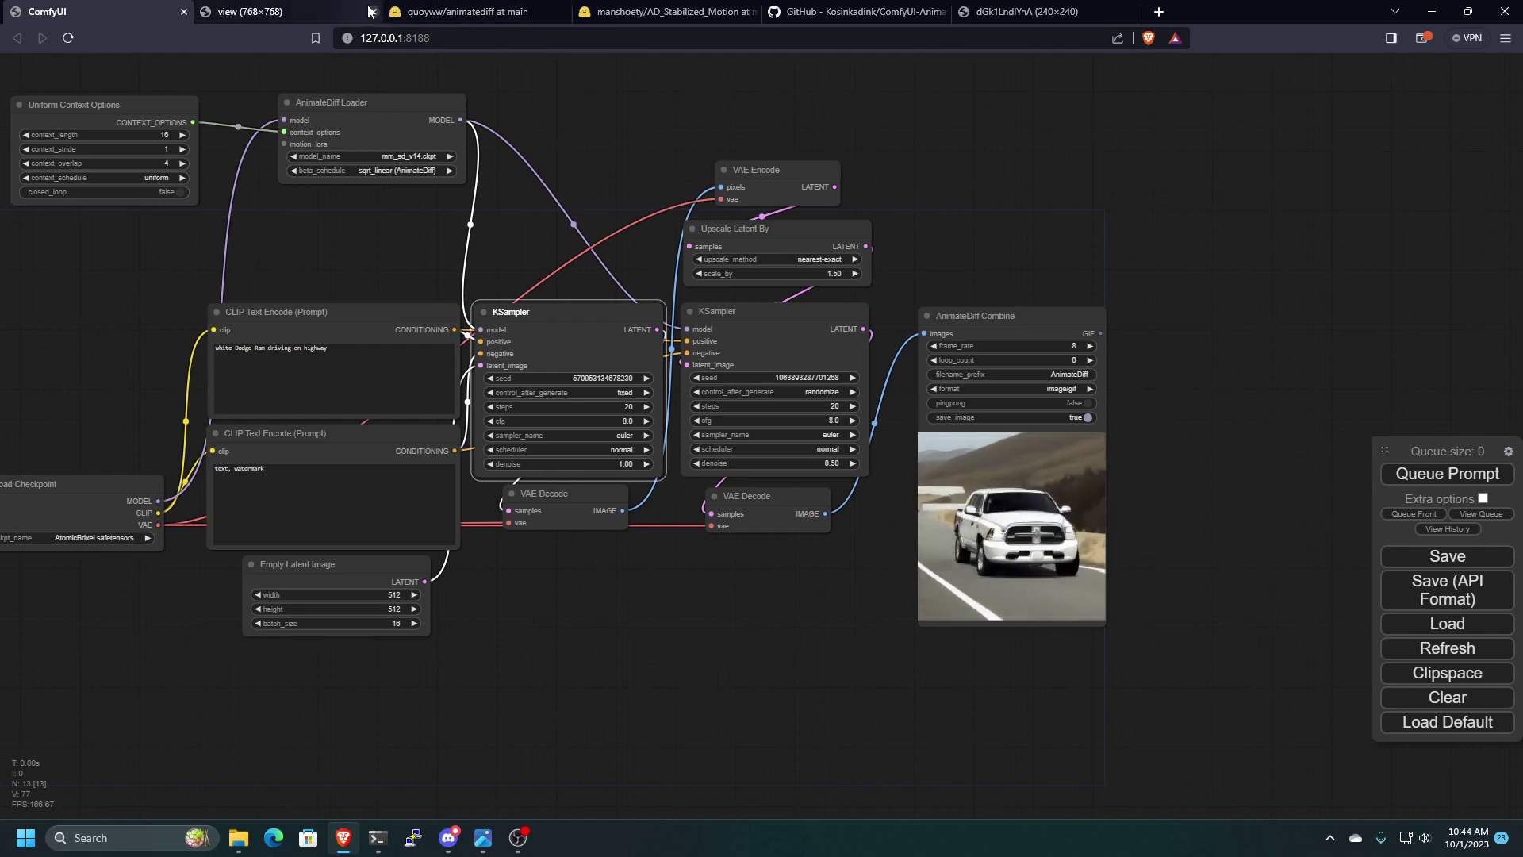
pyautogui.click(341, 10)
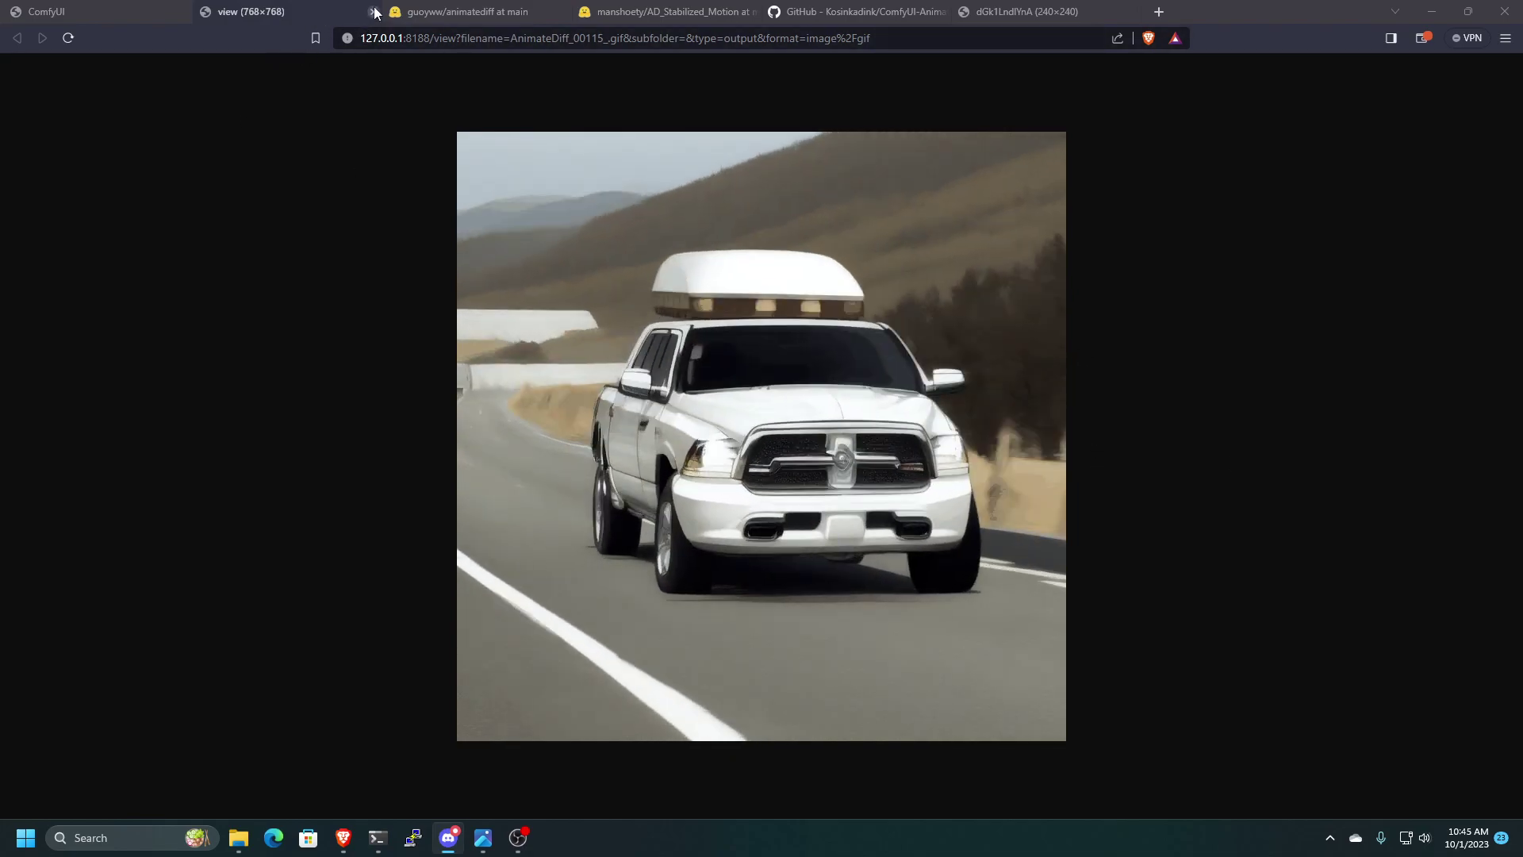
pyautogui.hotkey('ctrl', 'w')
# - Switch the AnimateDiff Loader's motion model to mm-Stabilized_high.pth and queue the prompt
pyautogui.scroll(-5, 831, 586)
pyautogui.scroll(5, 817, 690)
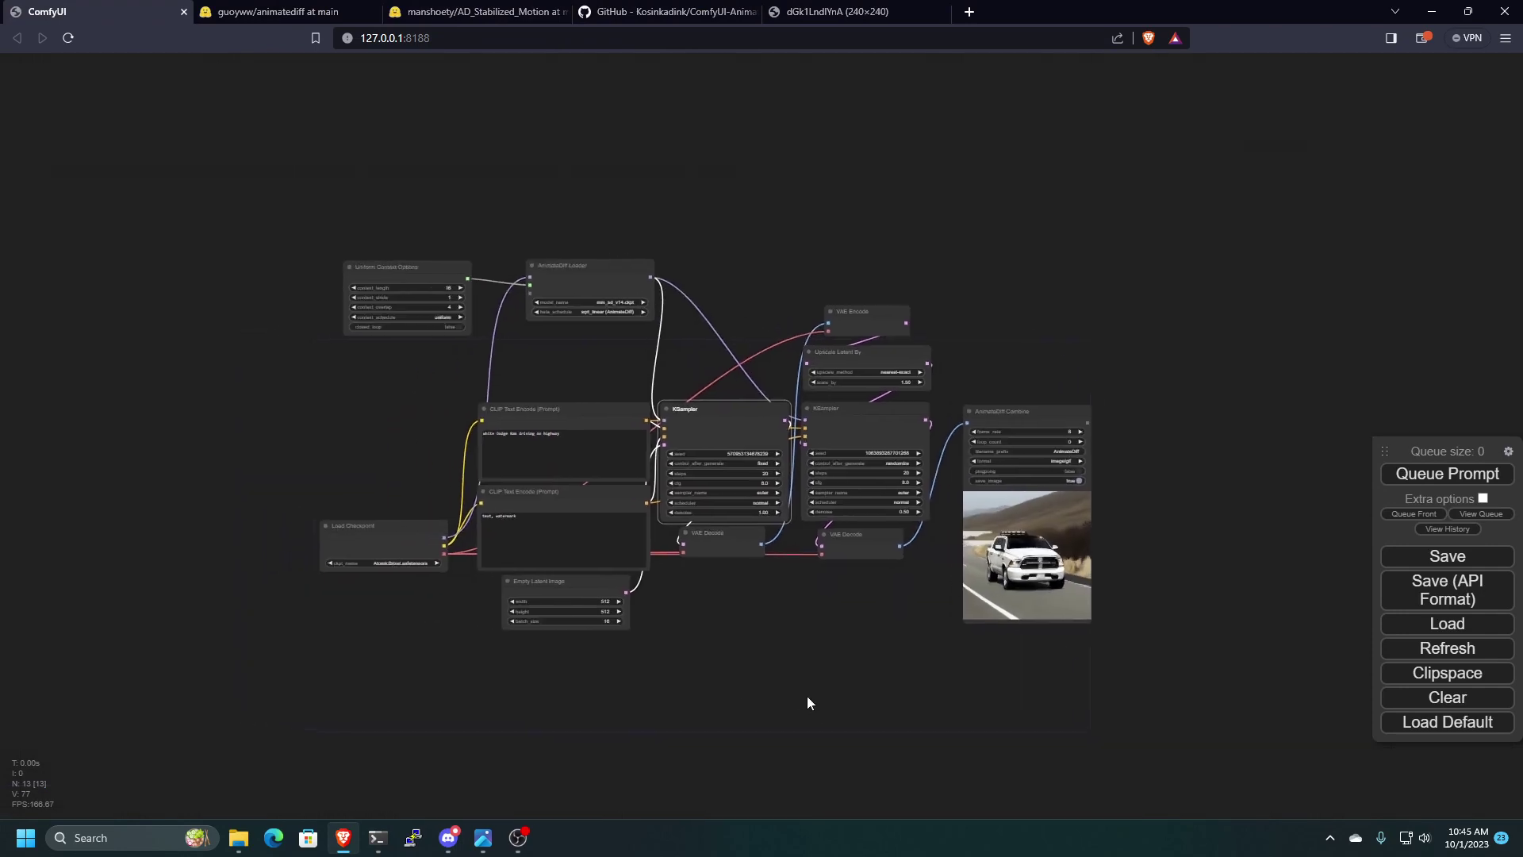
pyautogui.moveTo(830, 682); pyautogui.dragTo(836, 748)
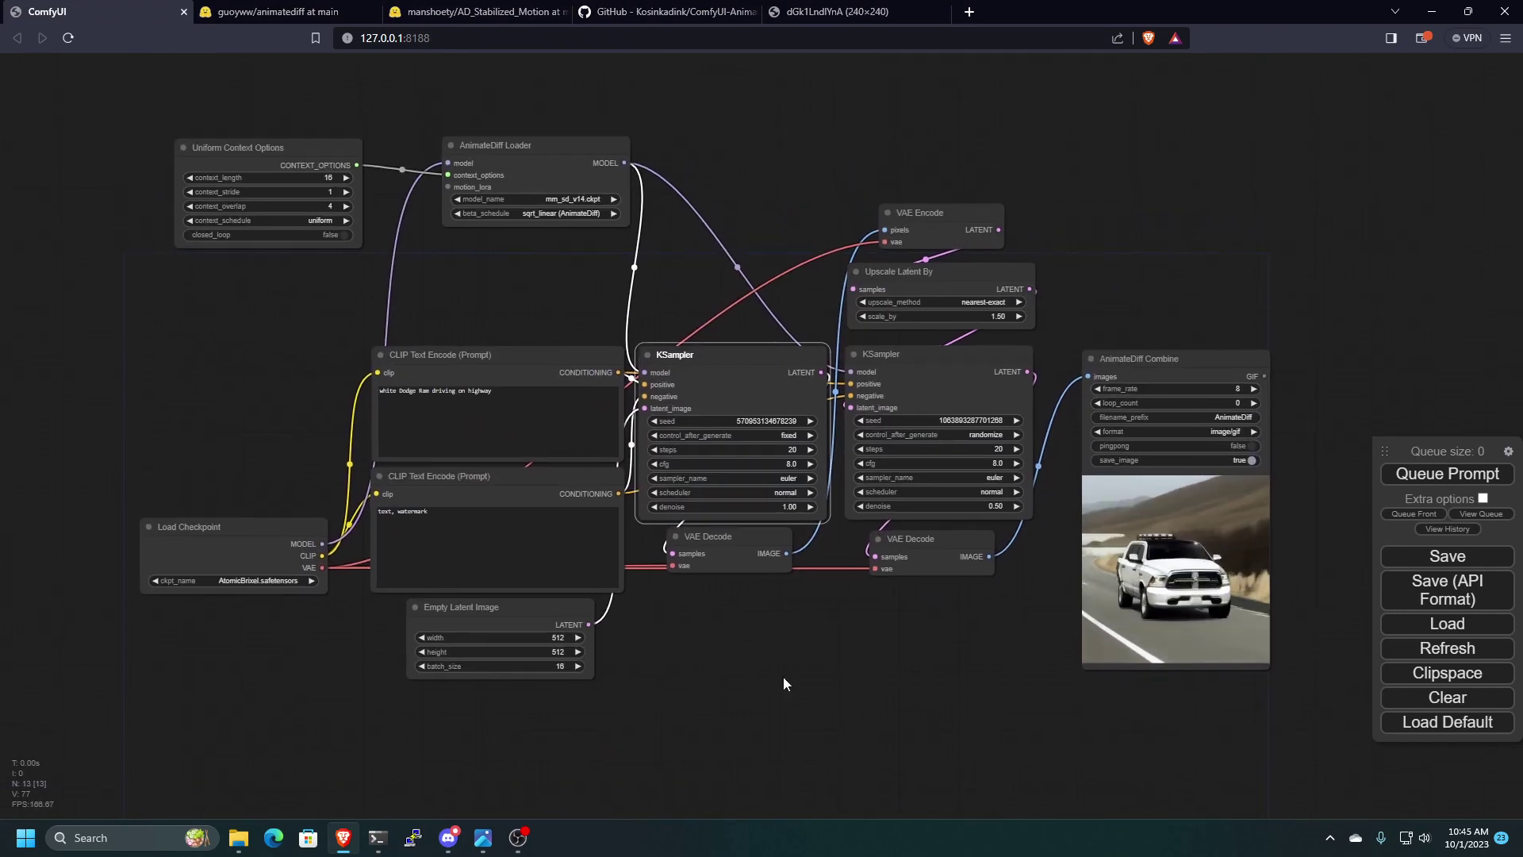
pyautogui.scroll(5, 513, 127)
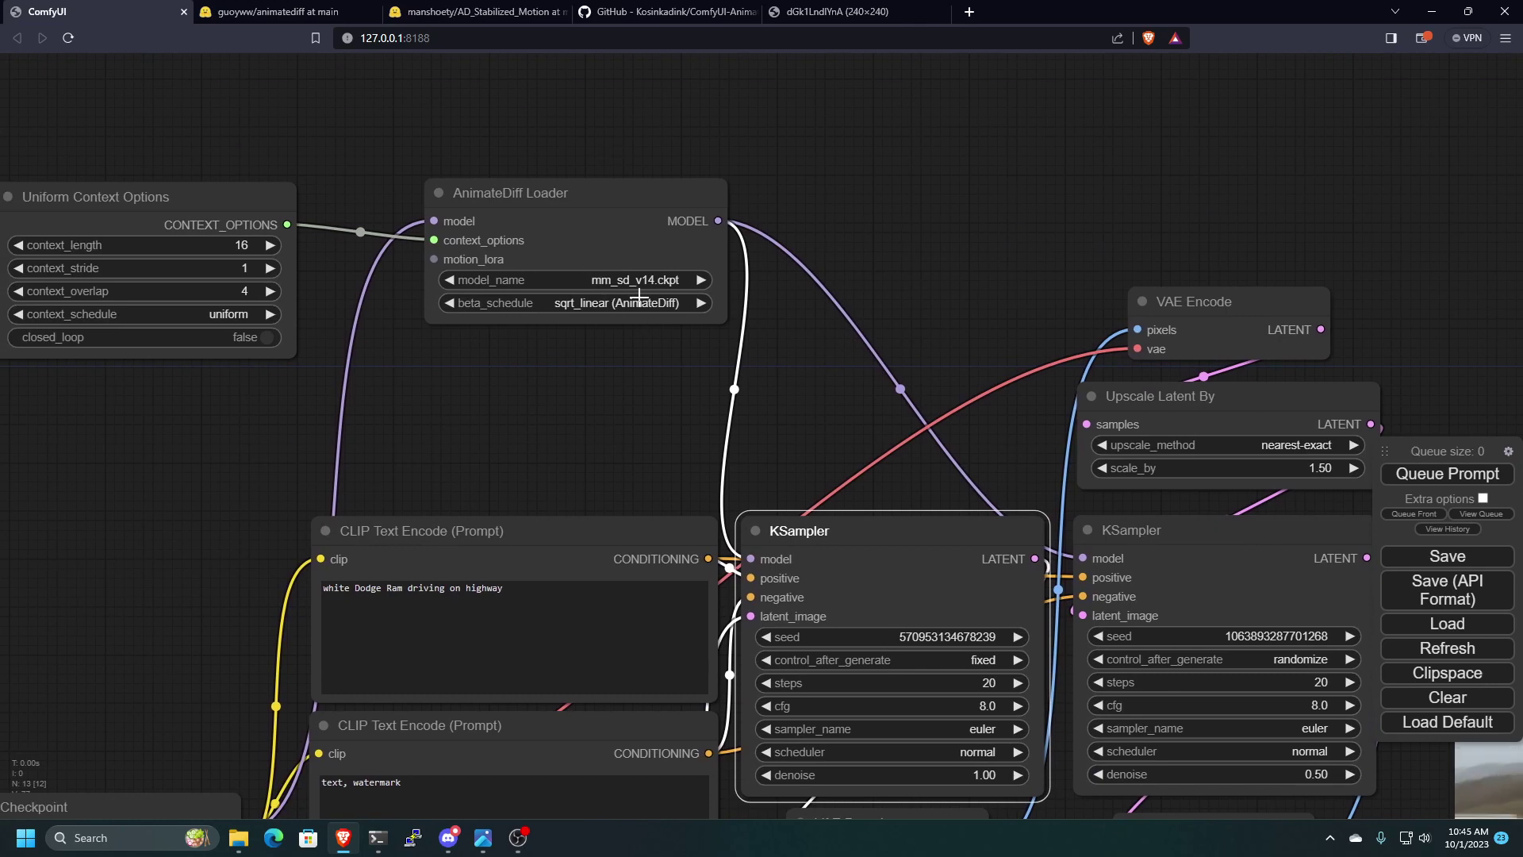
pyautogui.click(585, 280)
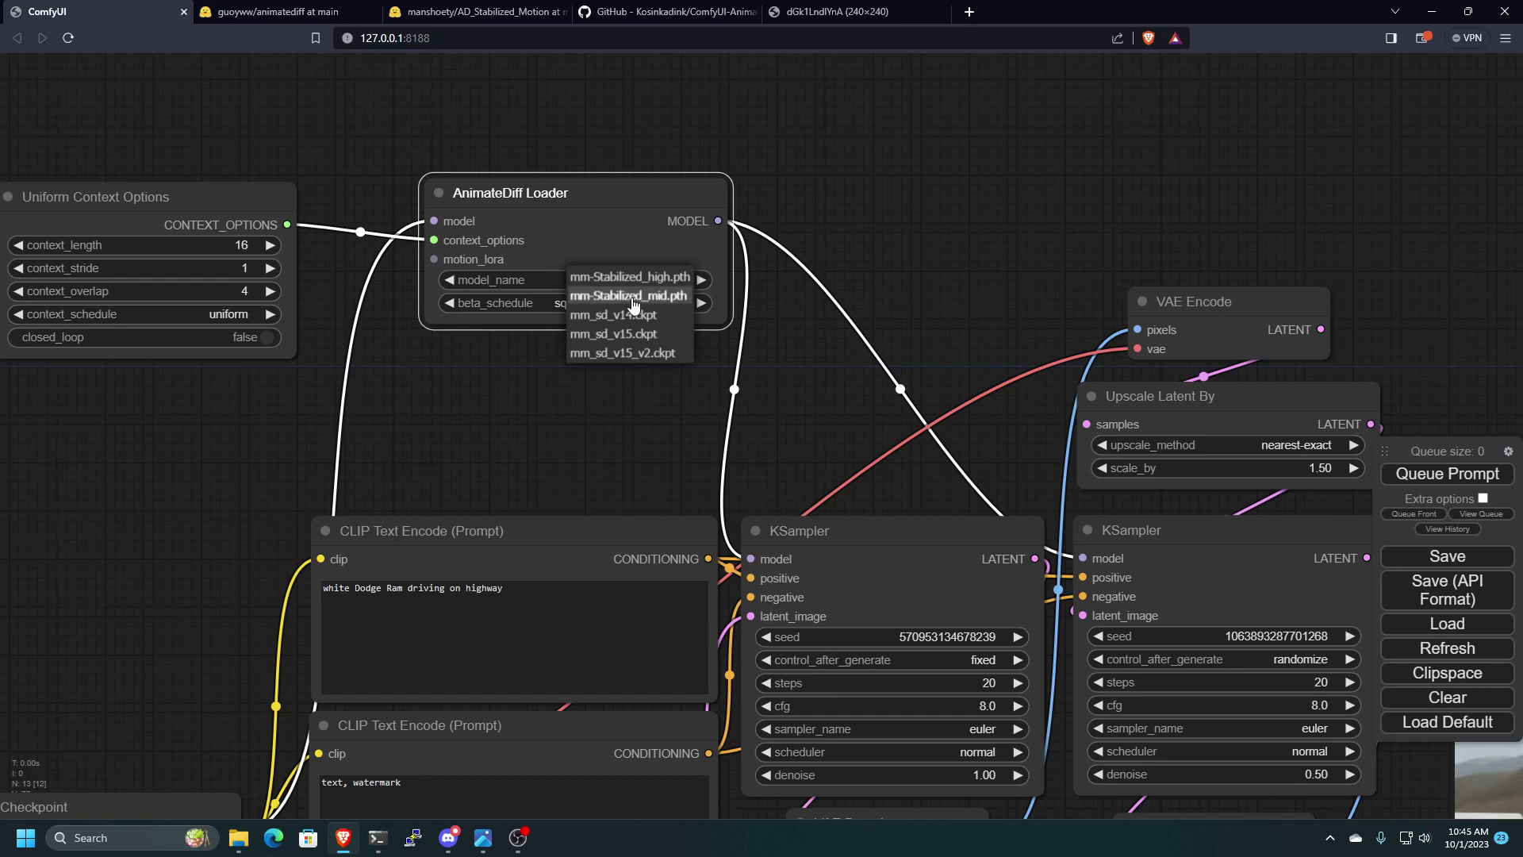
pyautogui.click(676, 277)
pyautogui.scroll(-3, 956, 284)
pyautogui.click(1448, 474)
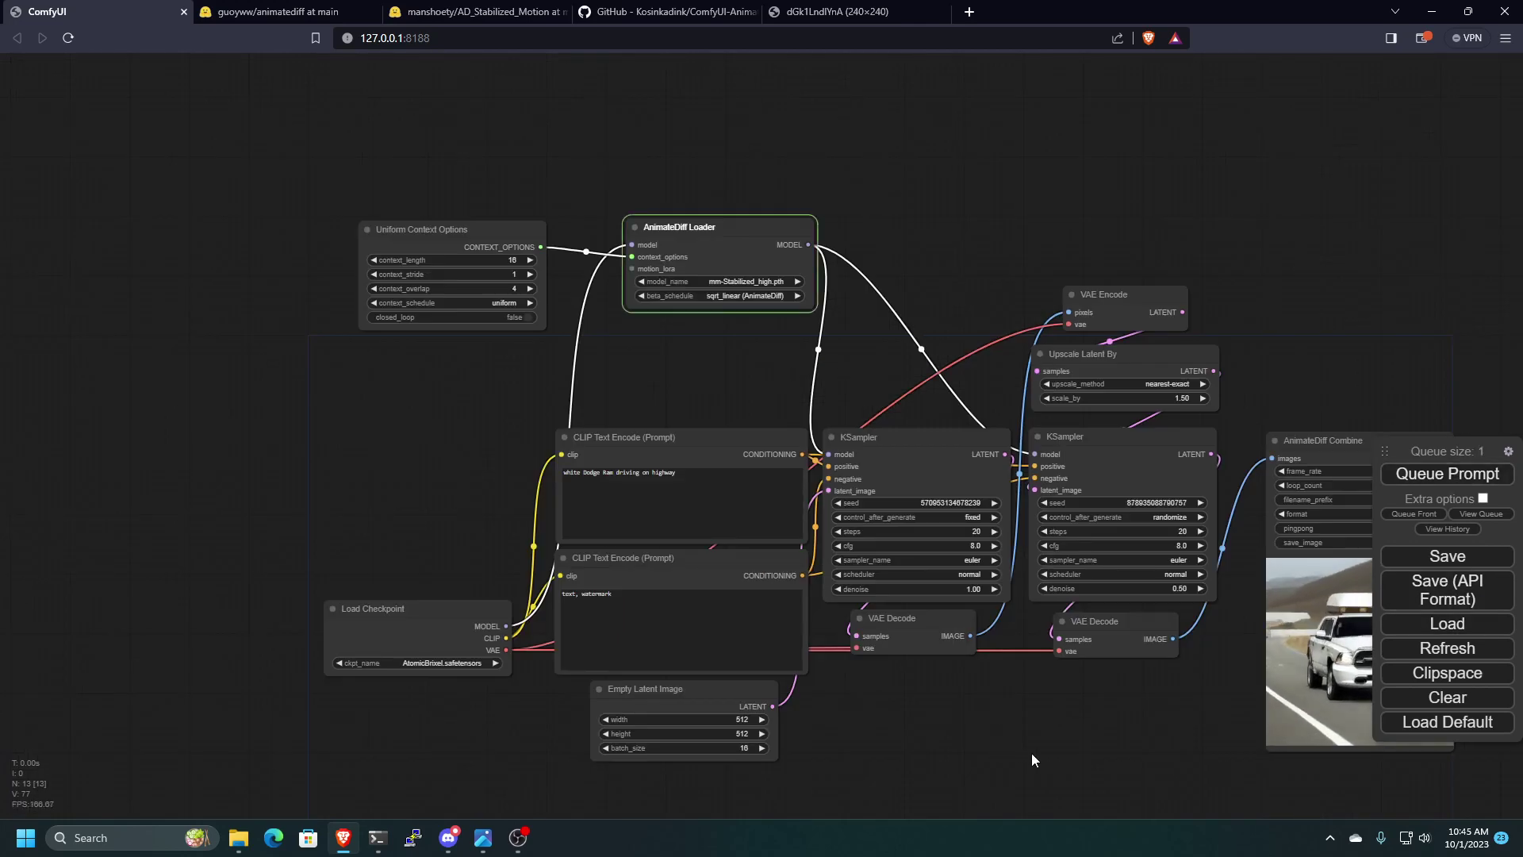
# - Examine the truck GIF preview in AnimateDiff Combine up close and follow the running generation across the workflow
pyautogui.moveTo(1032, 759); pyautogui.dragTo(764, 764)
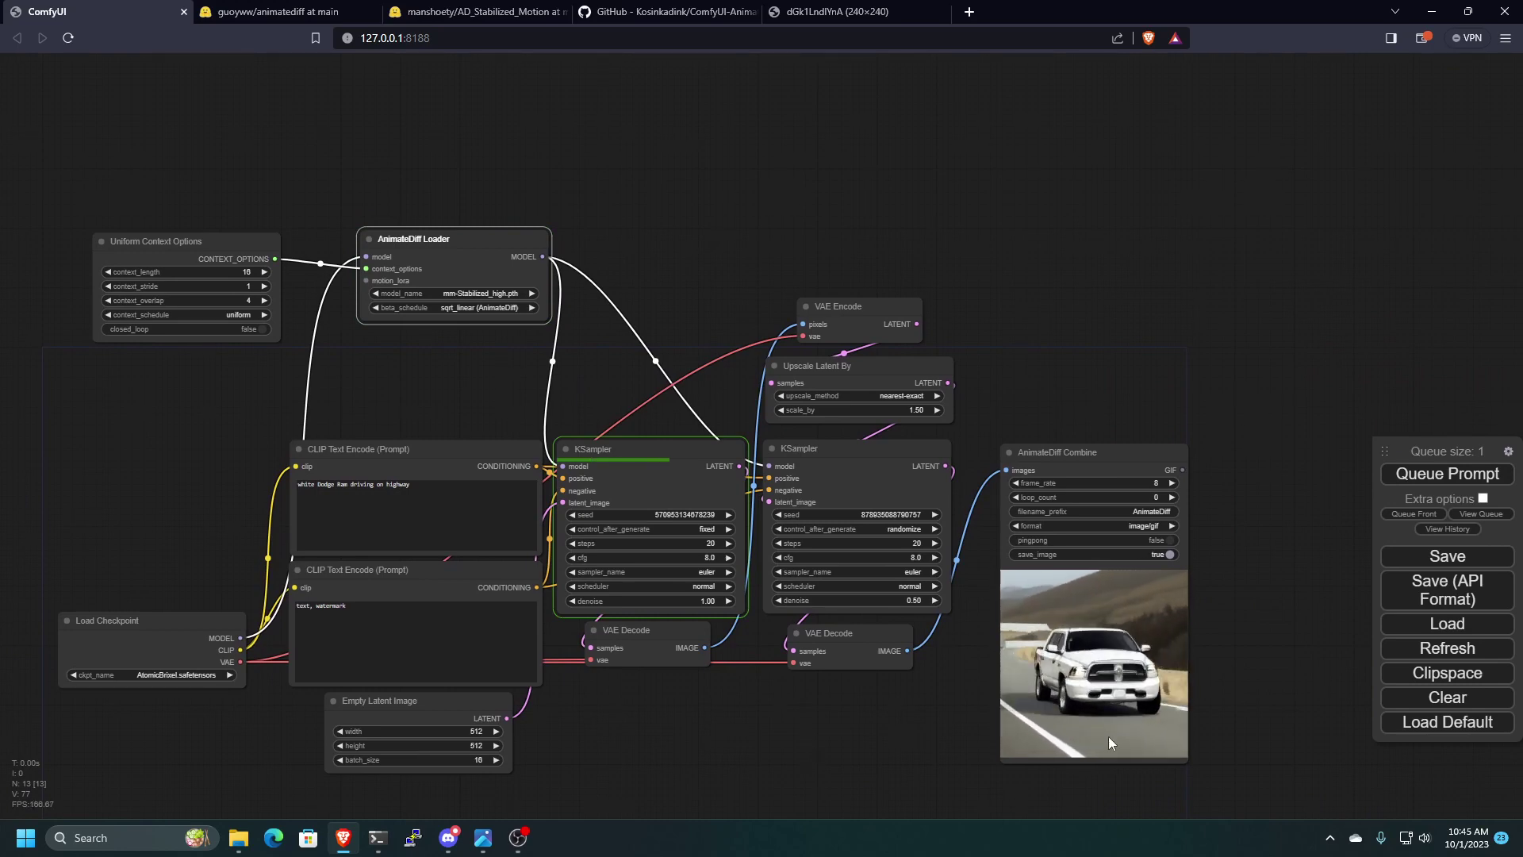
pyautogui.scroll(5, 1108, 743)
pyautogui.moveTo(1216, 744); pyautogui.dragTo(1207, 678)
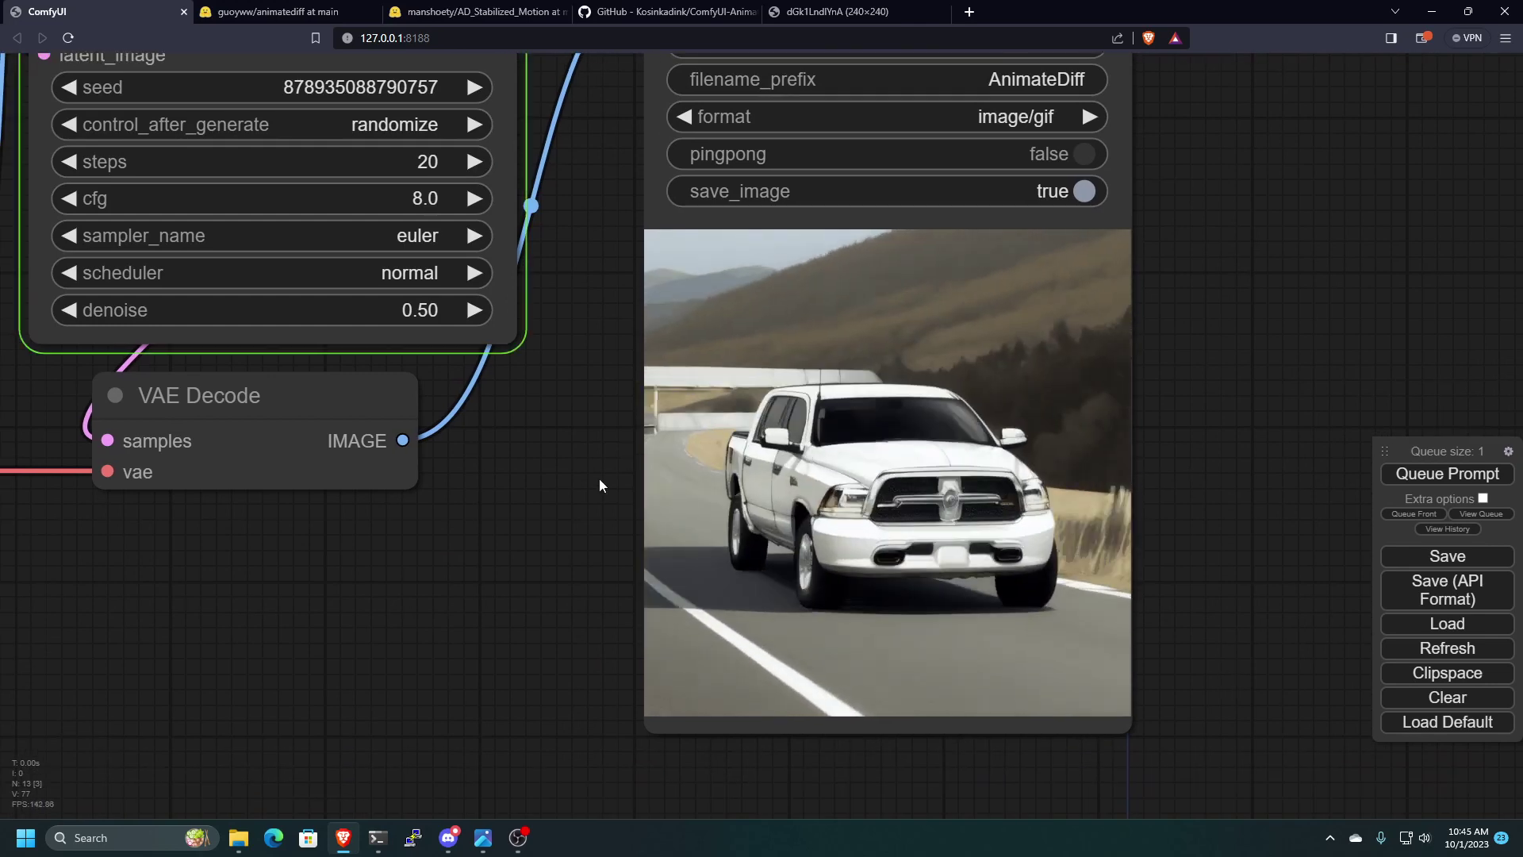
pyautogui.scroll(-10, 600, 486)
pyautogui.scroll(2, 581, 691)
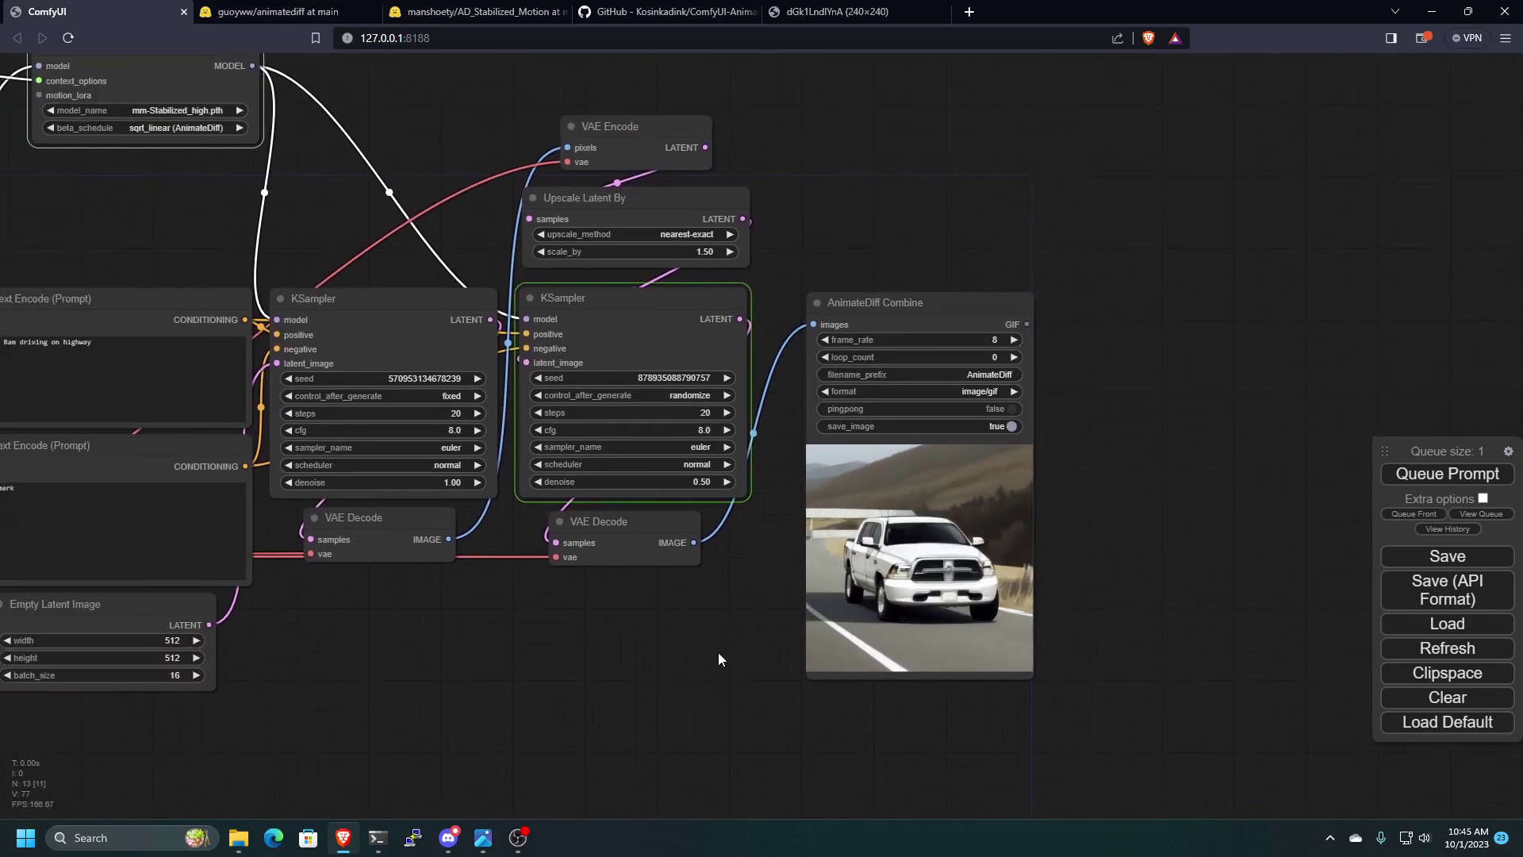
pyautogui.moveTo(717, 652); pyautogui.dragTo(986, 669)
pyautogui.scroll(-3, 986, 646)
pyautogui.scroll(1, 984, 646)
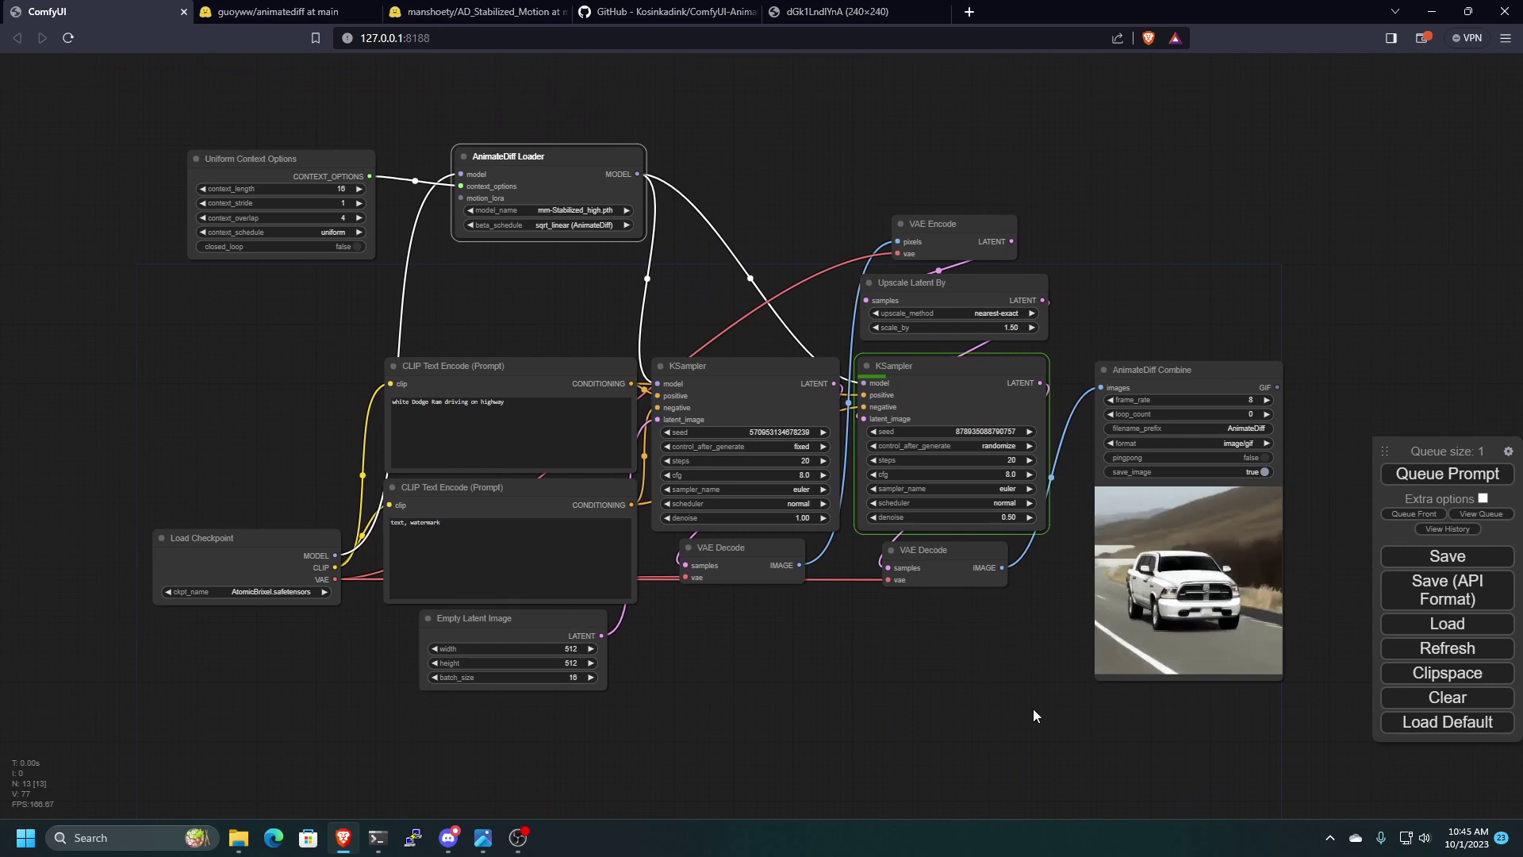
pyautogui.scroll(-3, 1047, 674)
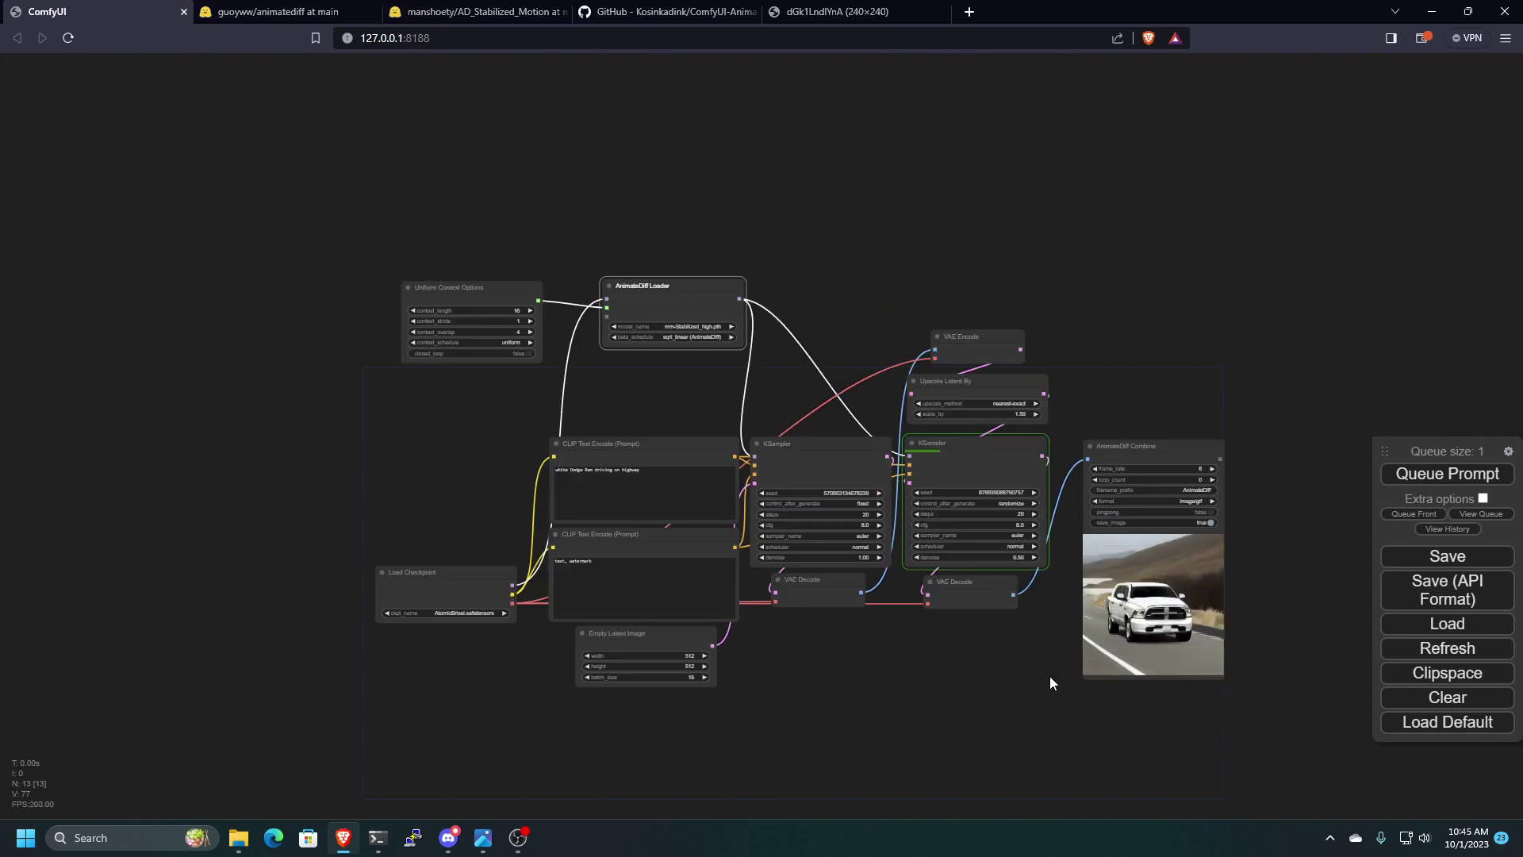
pyautogui.moveTo(1049, 676); pyautogui.dragTo(846, 695)
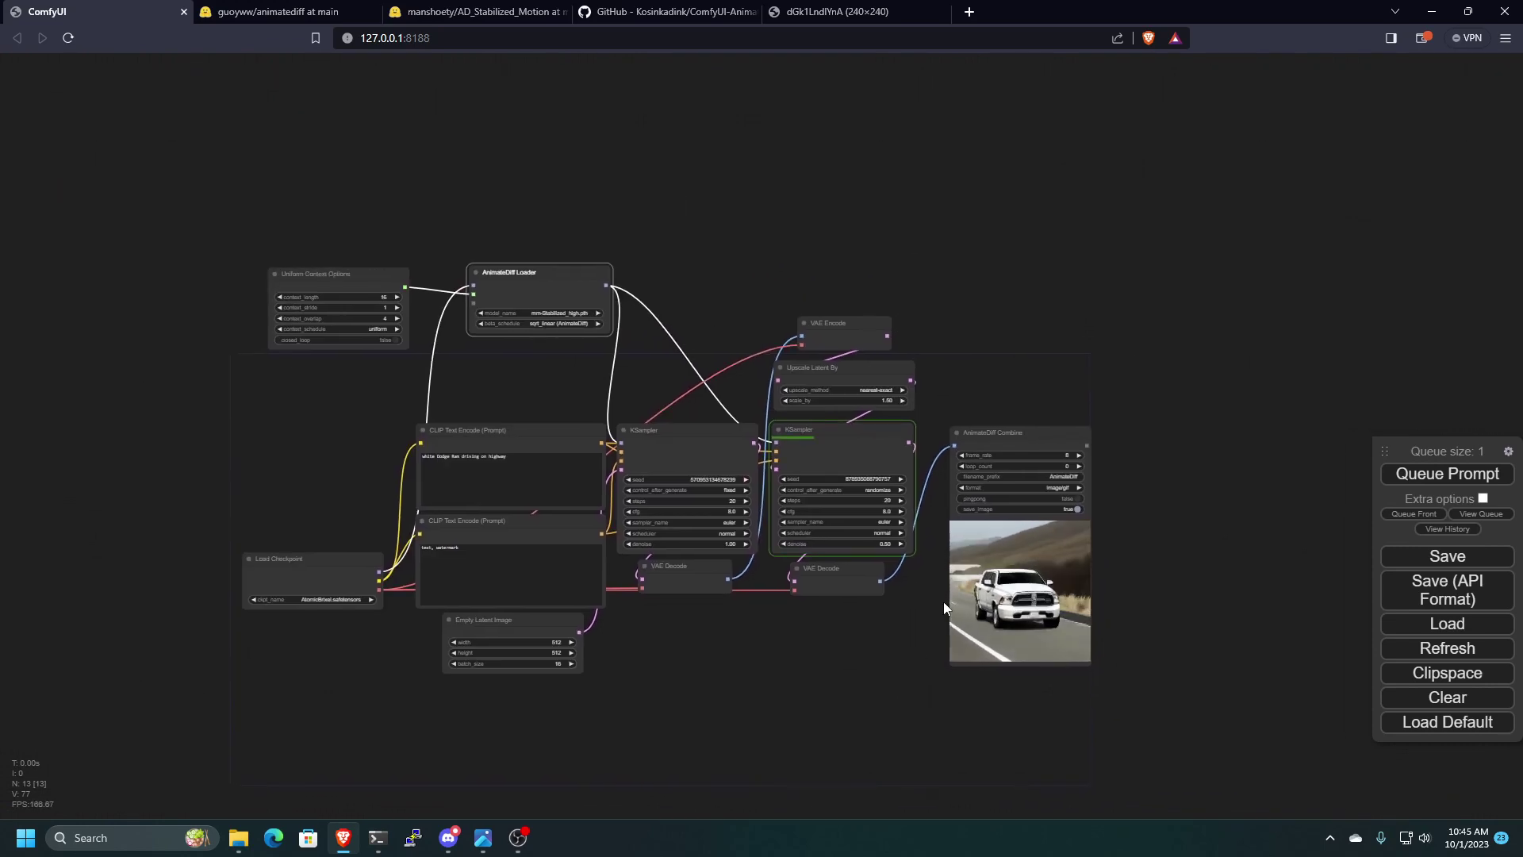
pyautogui.scroll(3, 930, 611)
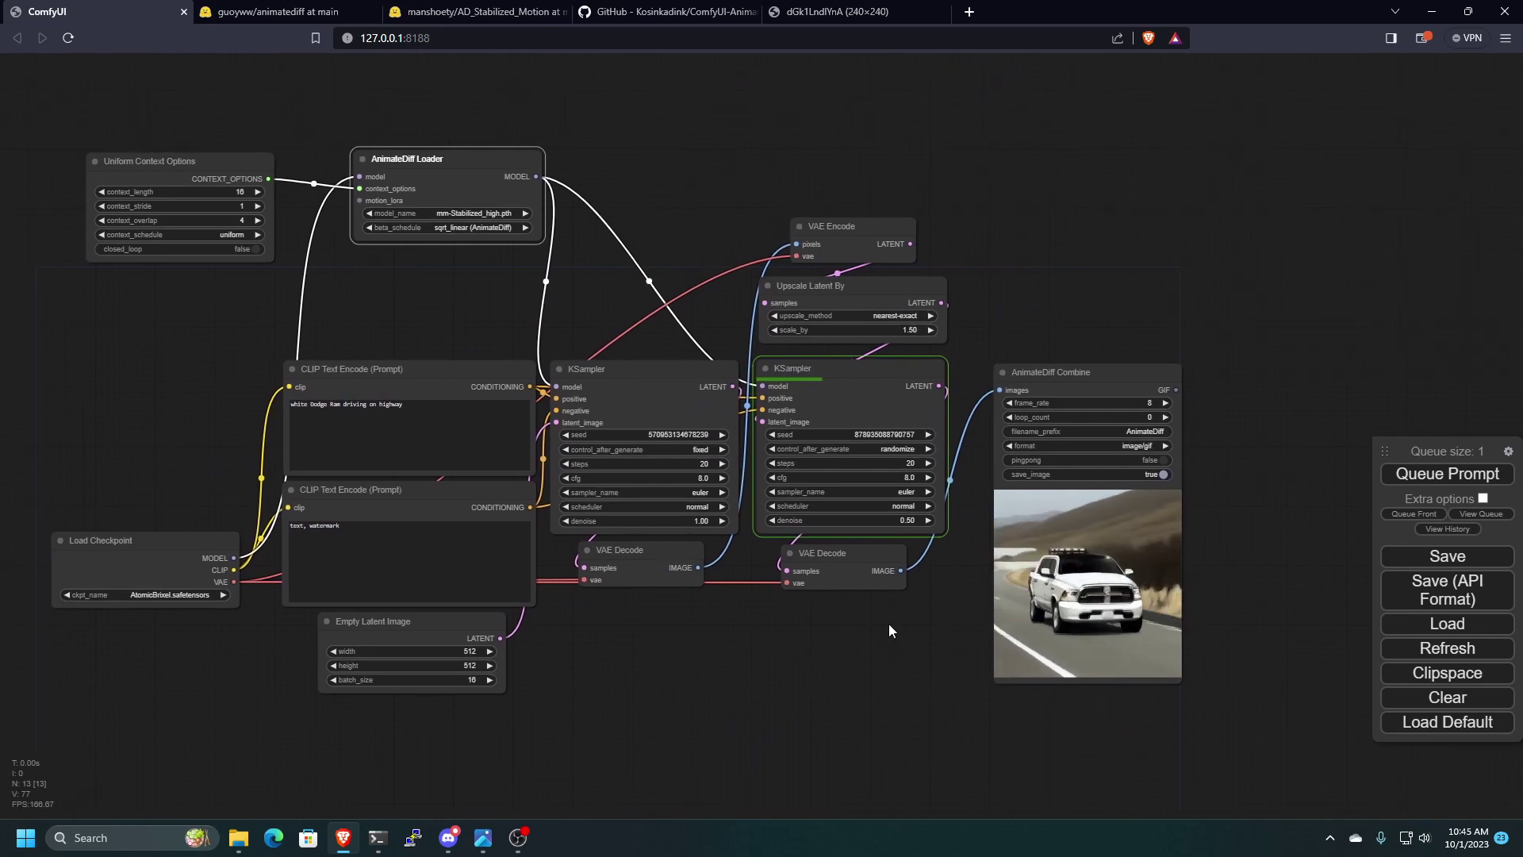
# - Find the AnimeLineArtPreprocessor node by searching for "anime" and place it above AnimateDiff Combine
pyautogui.doubleClick(1094, 195)
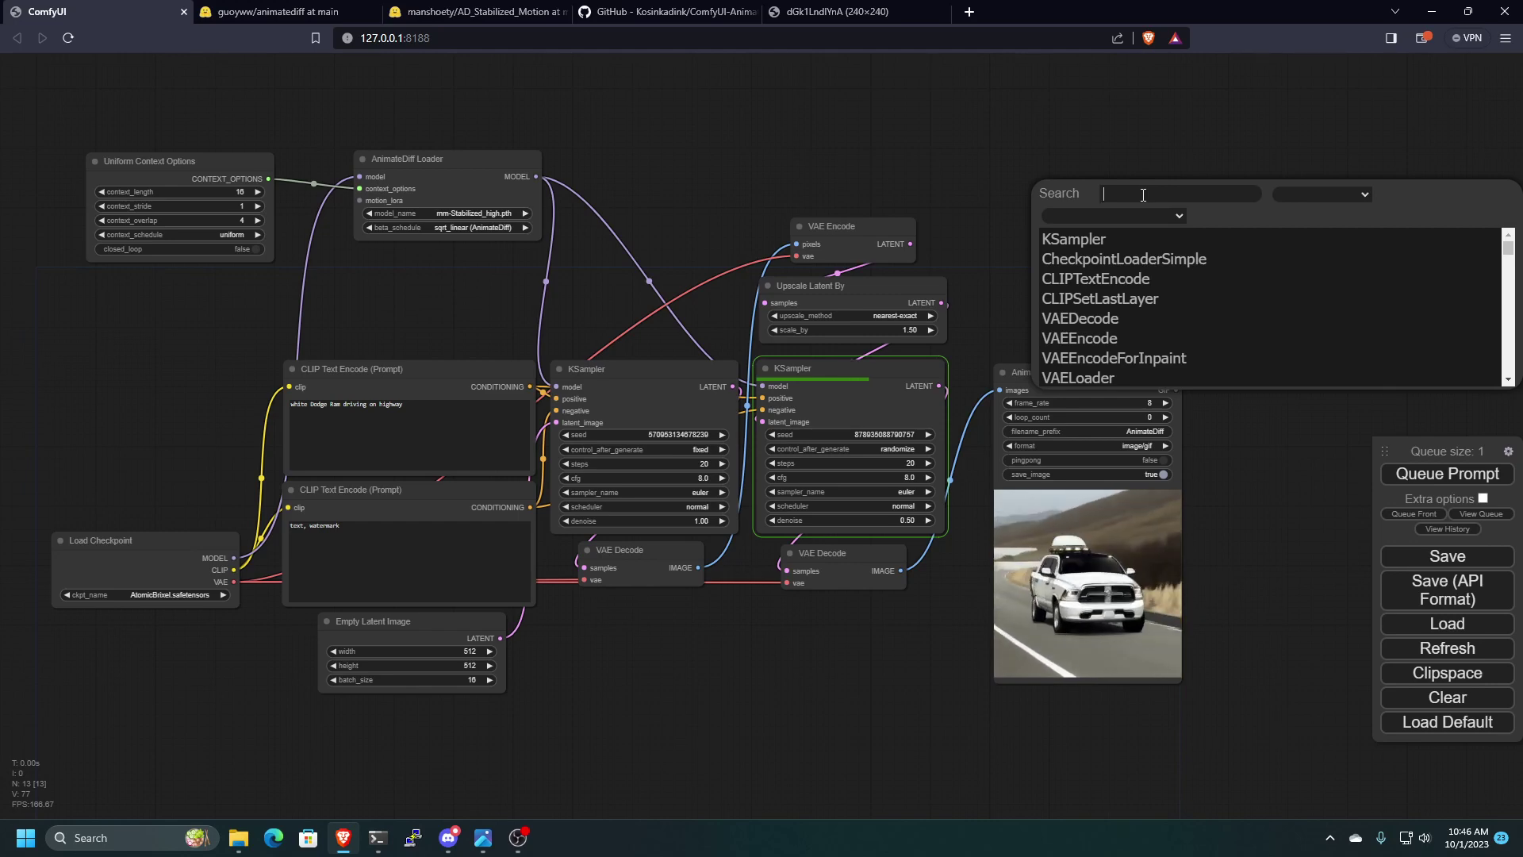
pyautogui.write('anim')
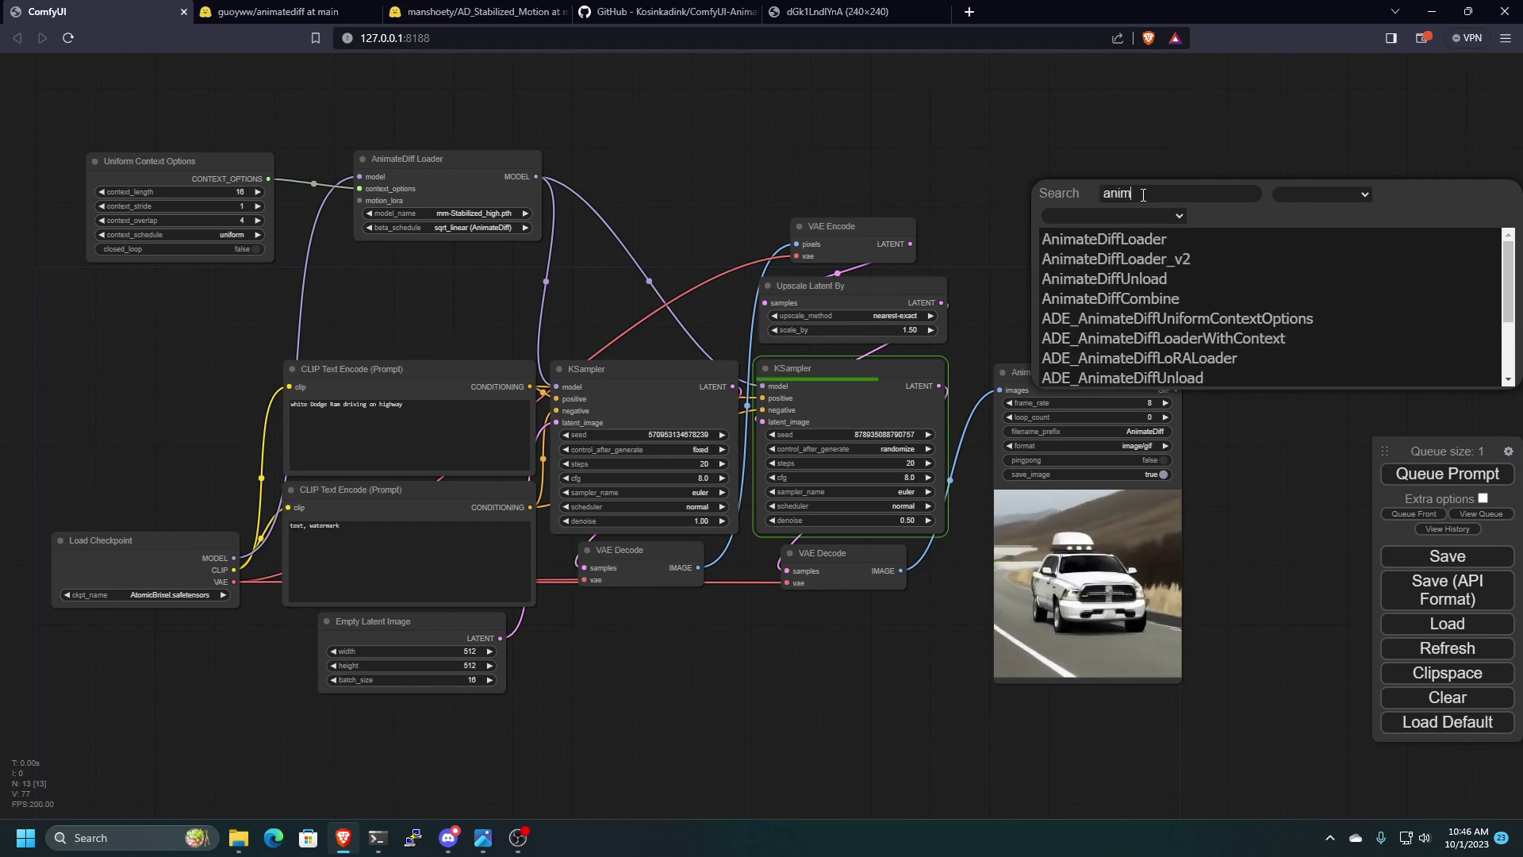
pyautogui.write('e')
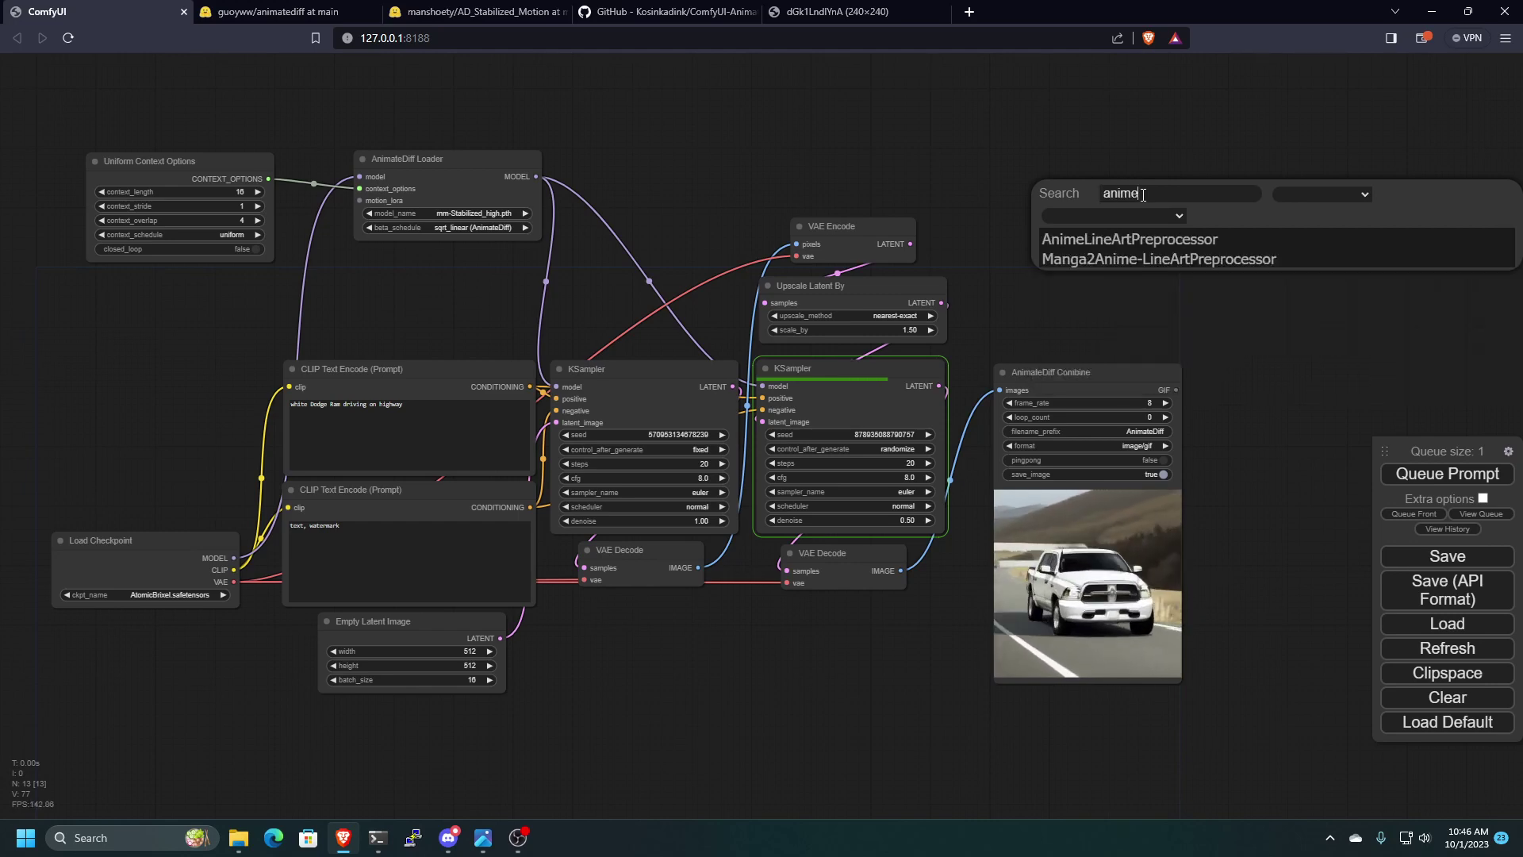
pyautogui.click(1105, 238)
pyautogui.moveTo(1153, 184); pyautogui.dragTo(1063, 288)
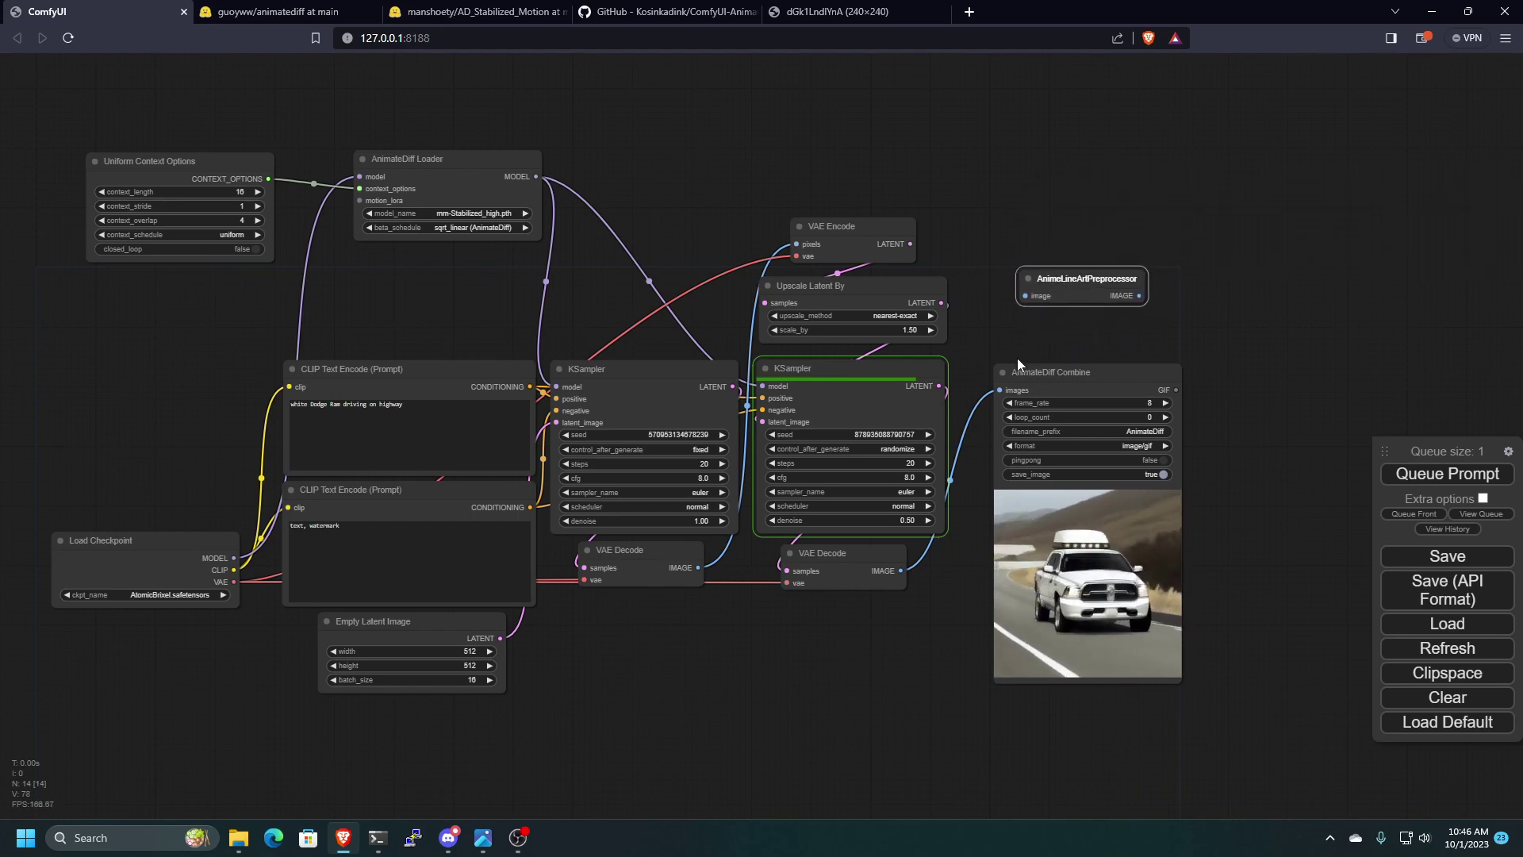
# - Inspect the GIF generated with the stabilized motion model in the AnimateDiff Combine preview
pyautogui.scroll(4, 909, 602)
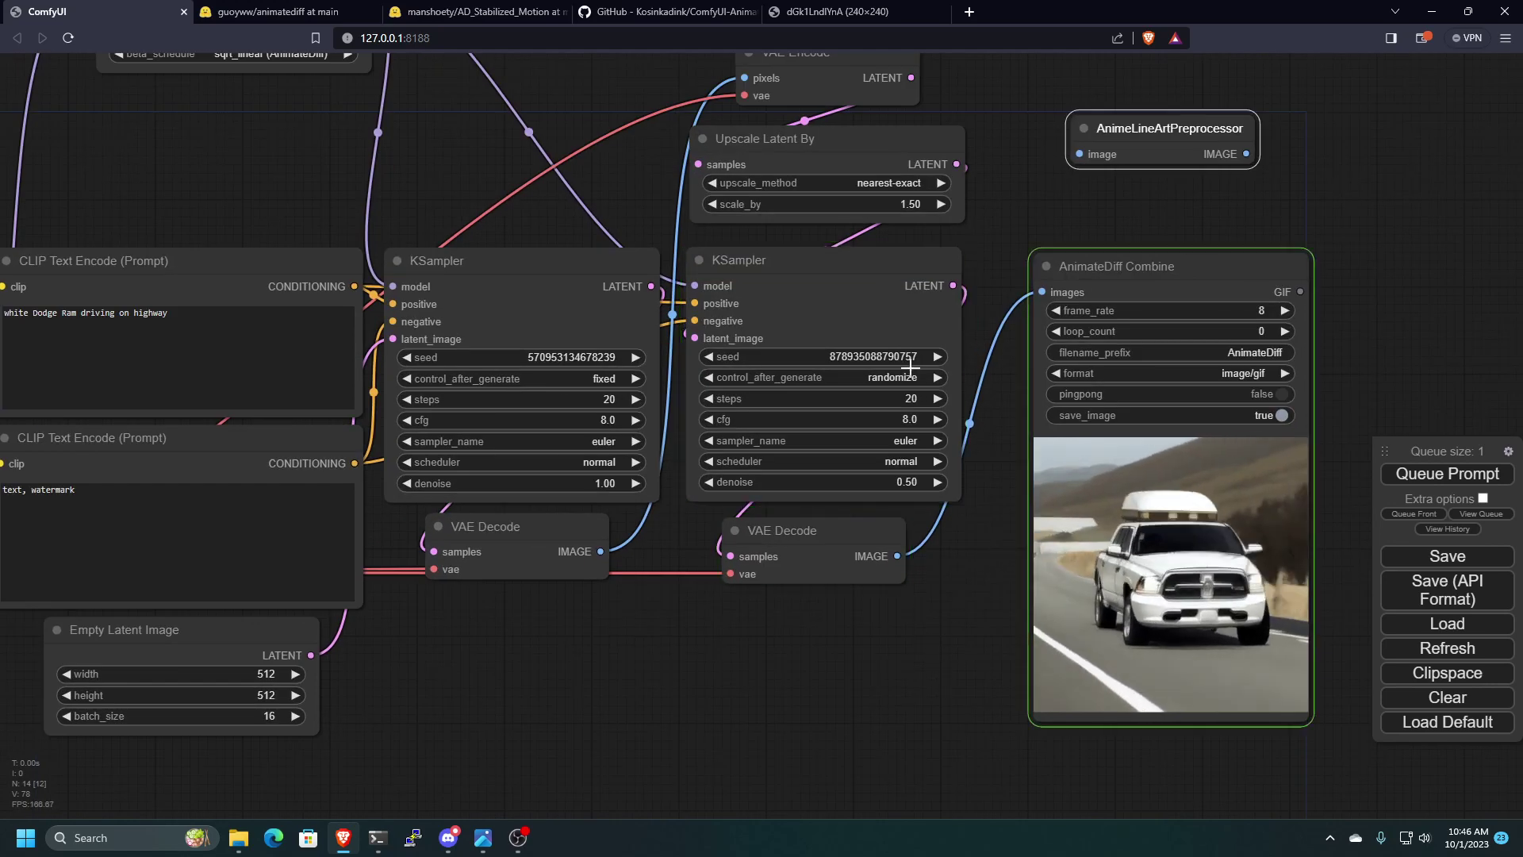
pyautogui.scroll(4, 1253, 754)
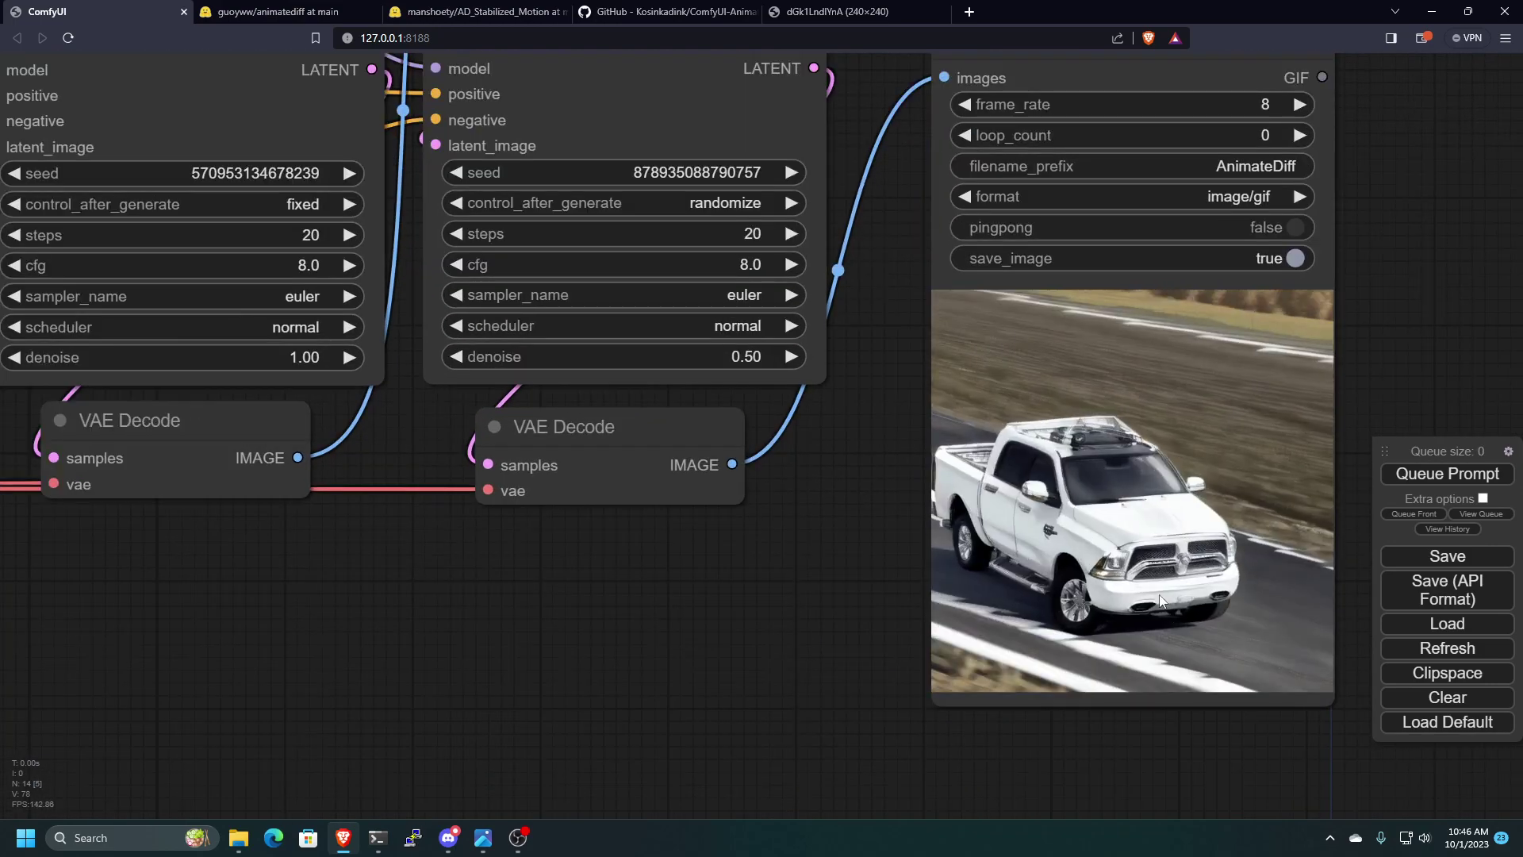
pyautogui.scroll(-6, 850, 607)
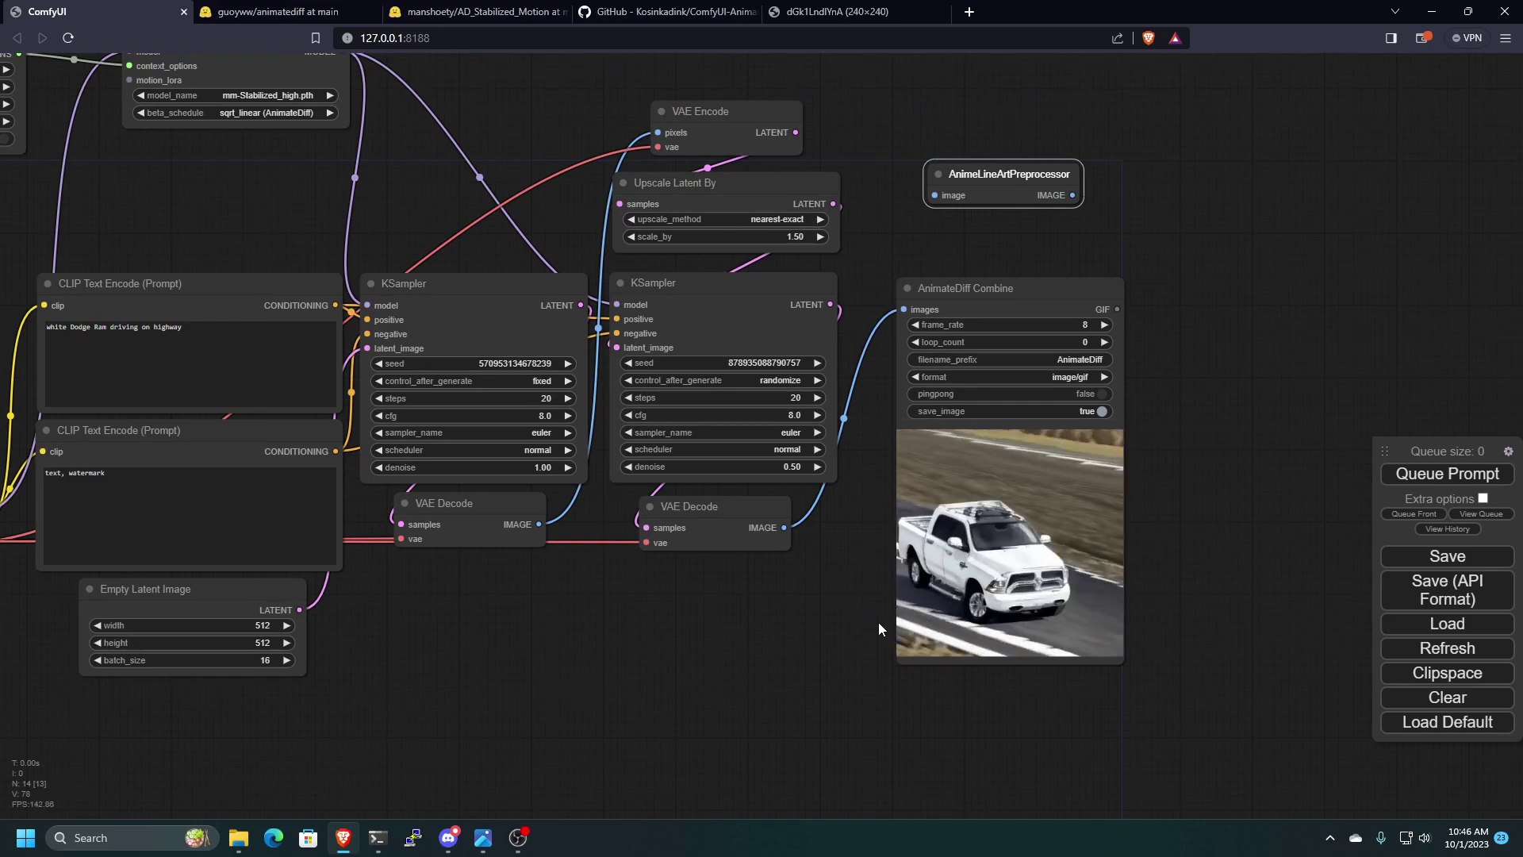
# - Switch the AnimateDiff Loader's motion model to mm_sd_v14.ckpt
pyautogui.scroll(6, 1154, 579)
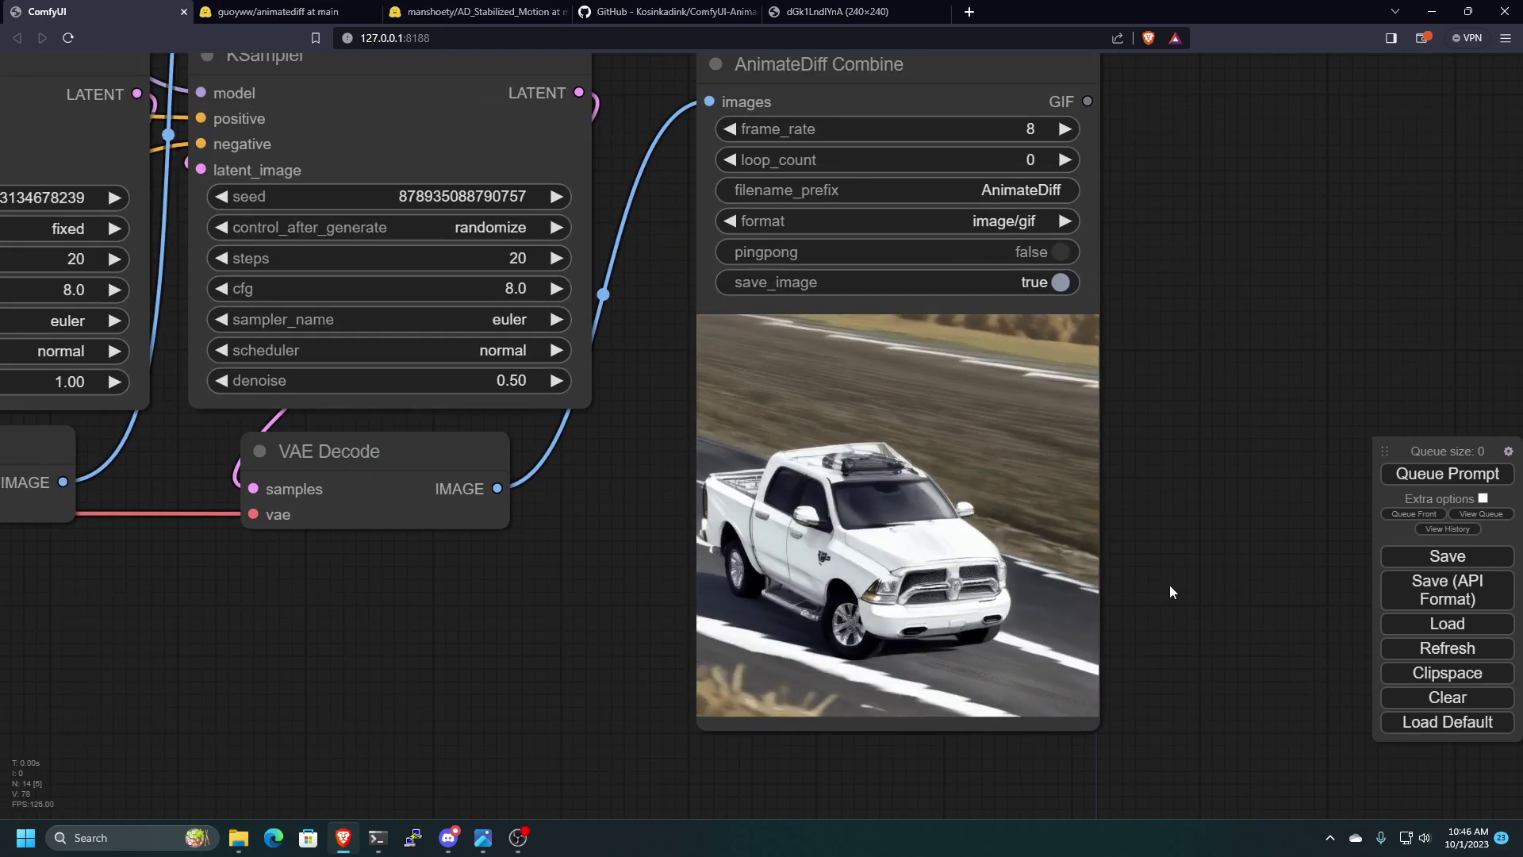
pyautogui.scroll(-6, 603, 472)
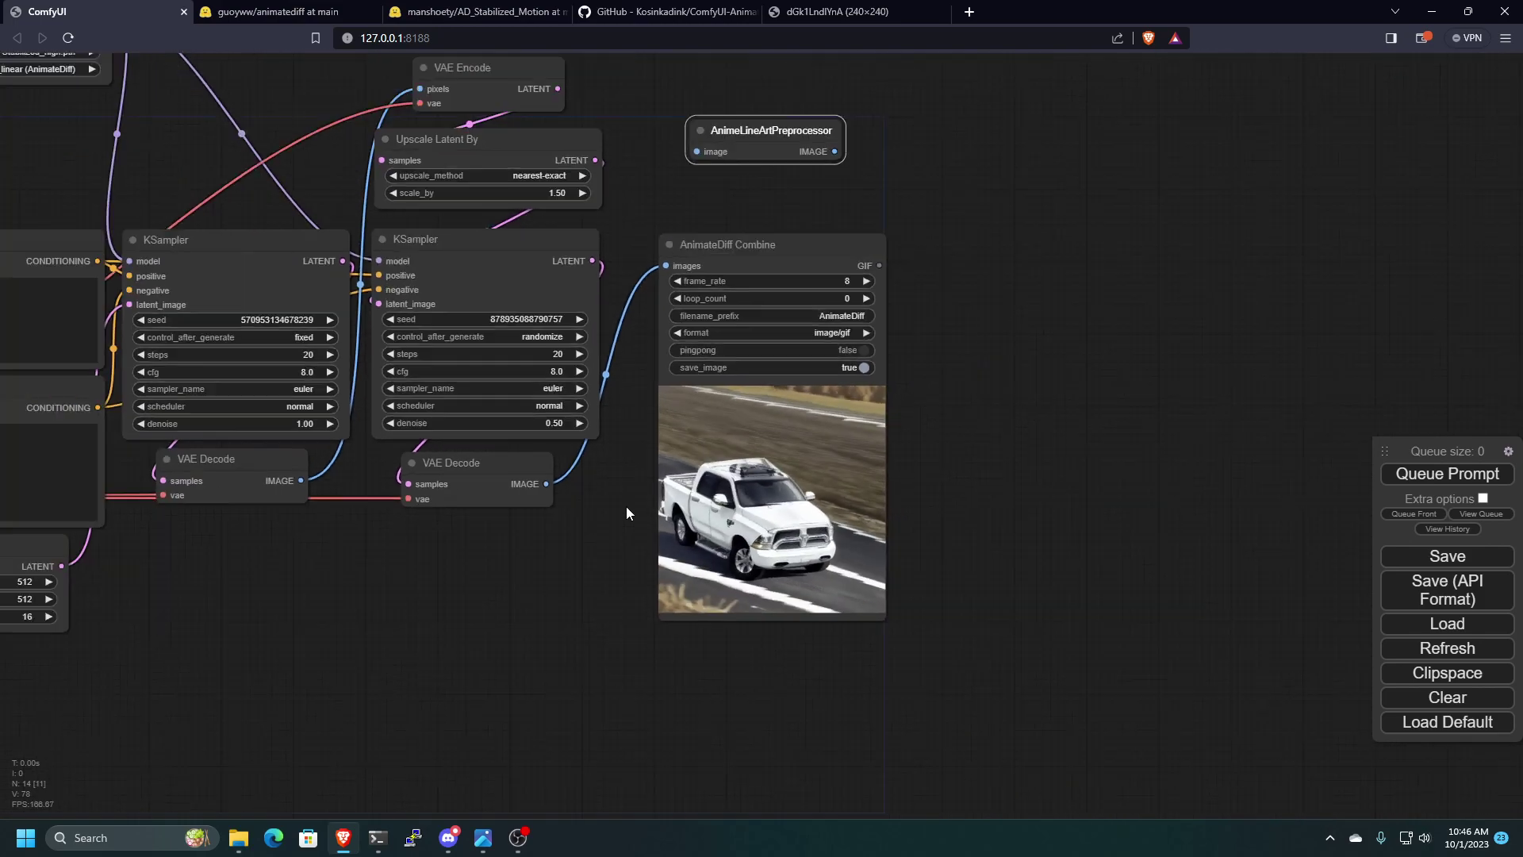
pyautogui.scroll(-1, 627, 510)
pyautogui.moveTo(568, 568); pyautogui.dragTo(769, 656)
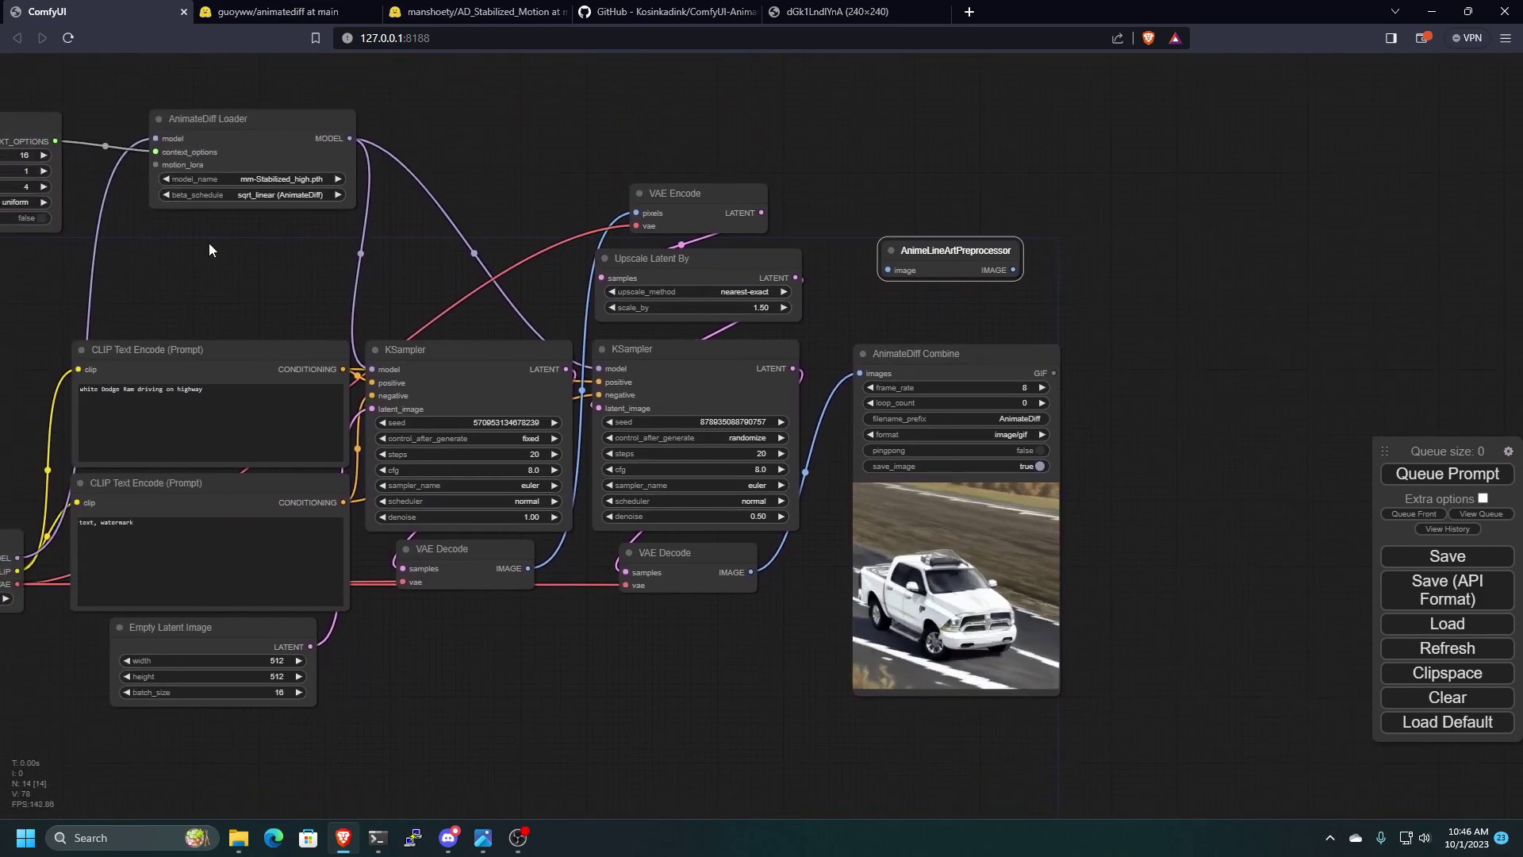
pyautogui.click(281, 179)
pyautogui.click(317, 221)
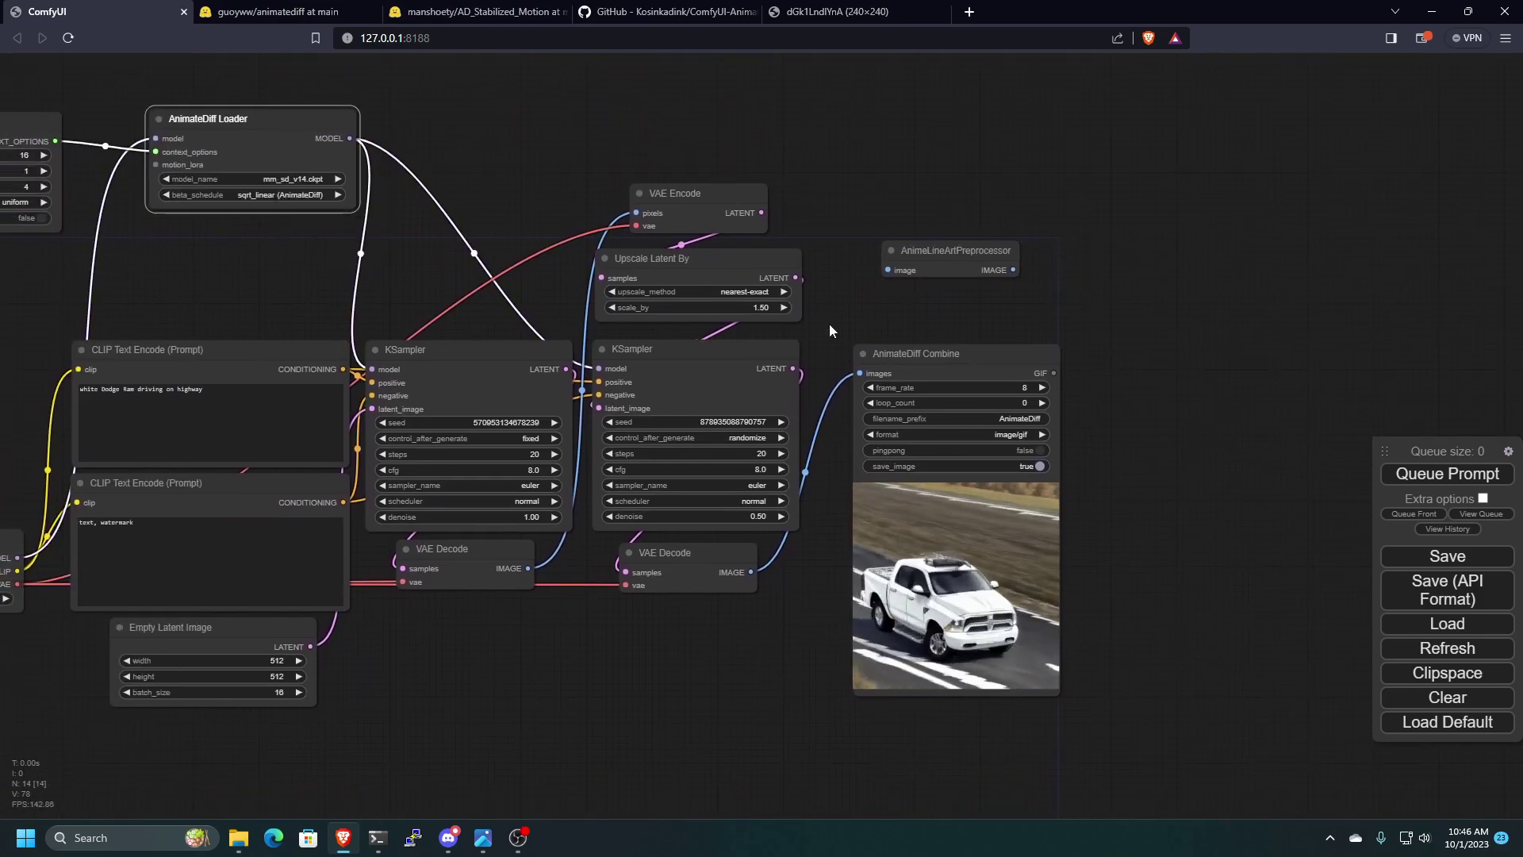
# - Route the second VAE Decode's image through AnimeLineArtPreprocessor into AnimateDiff Combine, tidy the node placement and queue the prompt
pyautogui.moveTo(886, 353)
pyautogui.mouseDown()
pyautogui.moveTo(1104, 364)
pyautogui.moveTo(884, 272)
pyautogui.moveTo(906, 261)
pyautogui.moveTo(1080, 384)
pyautogui.moveTo(886, 354)
pyautogui.moveTo(870, 337)
pyautogui.mouseUp()
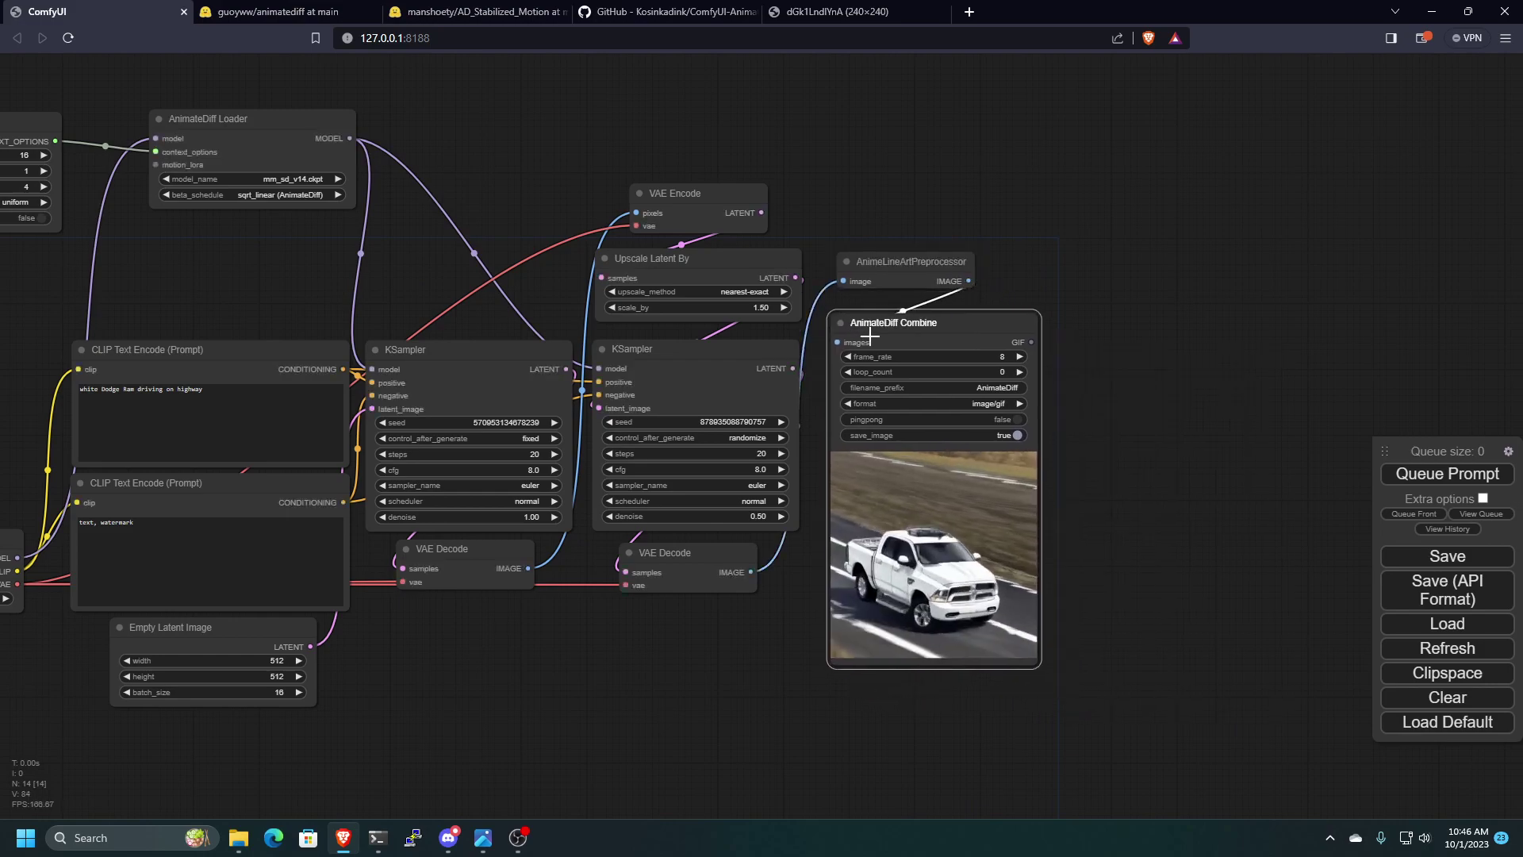
pyautogui.scroll(3, 1278, 537)
pyautogui.click(1408, 481)
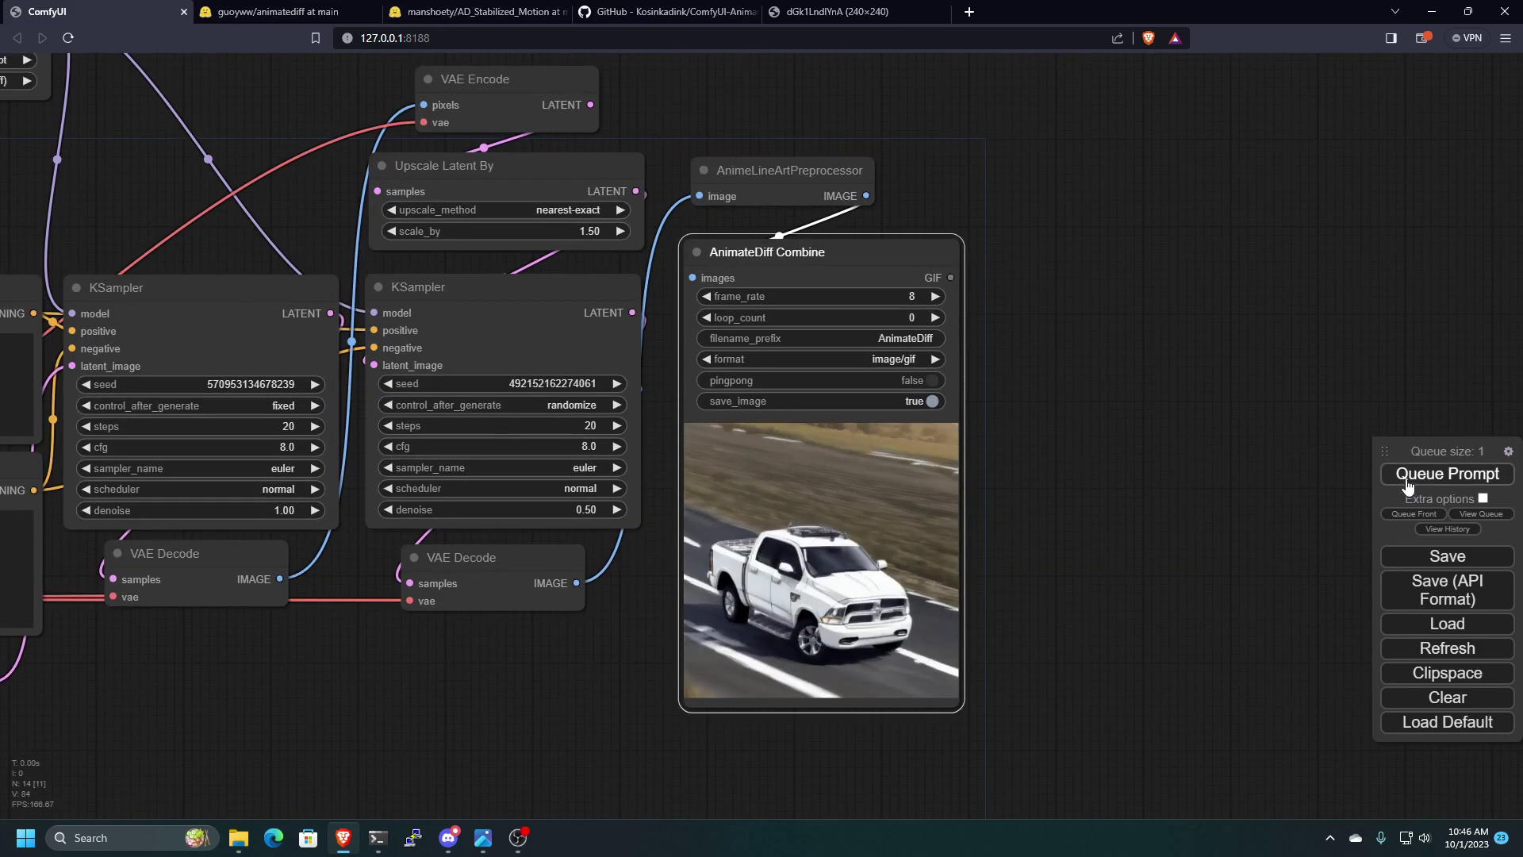
# - Follow the running generation and examine the line-art truck GIF in the AnimateDiff Combine preview up close
pyautogui.scroll(-4, 1217, 493)
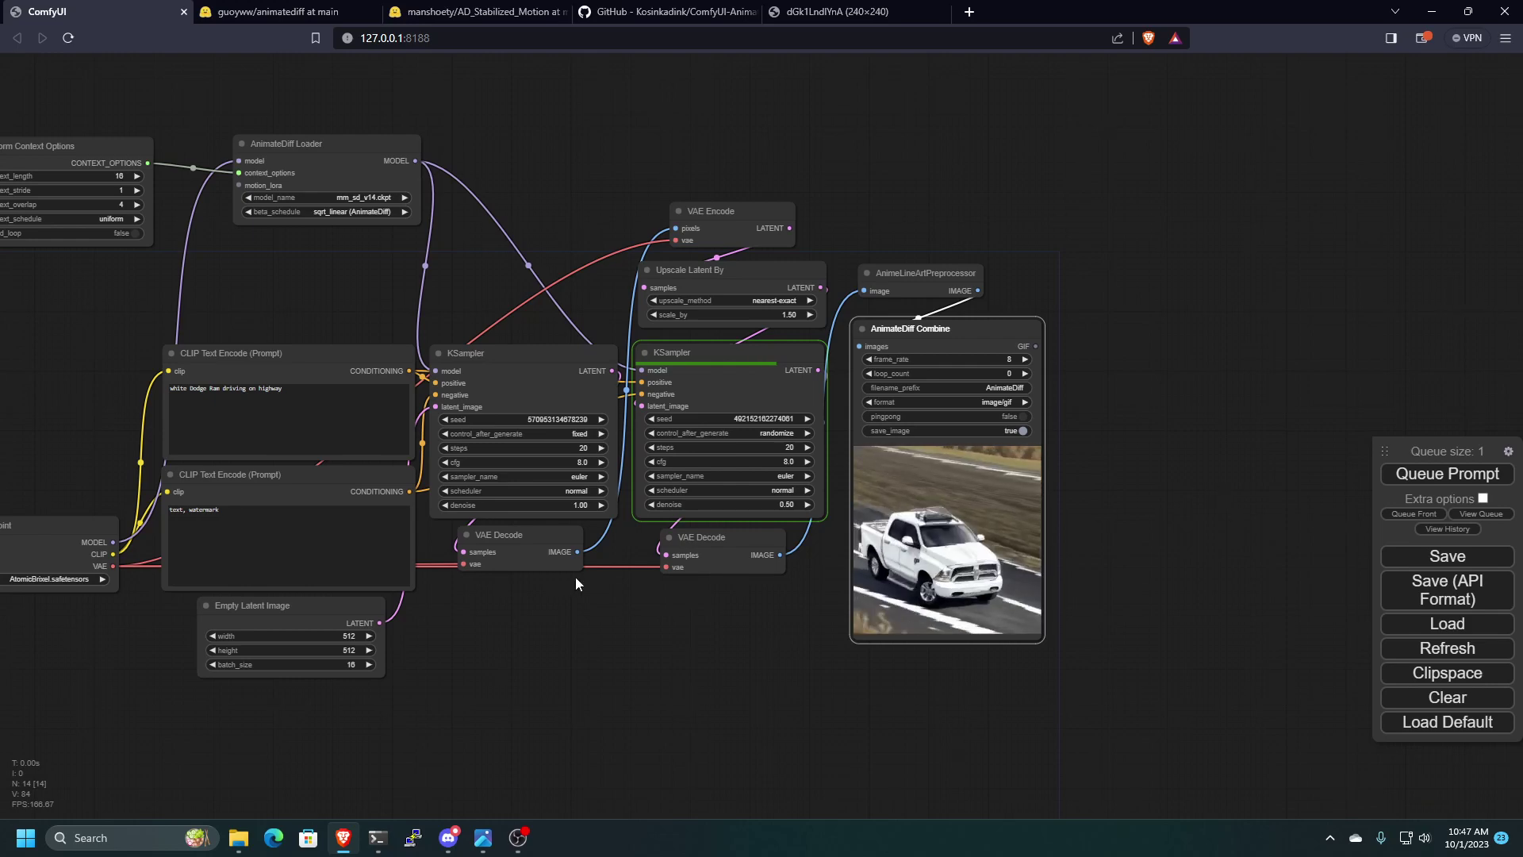
pyautogui.scroll(4, 804, 636)
pyautogui.moveTo(778, 658); pyautogui.dragTo(853, 757)
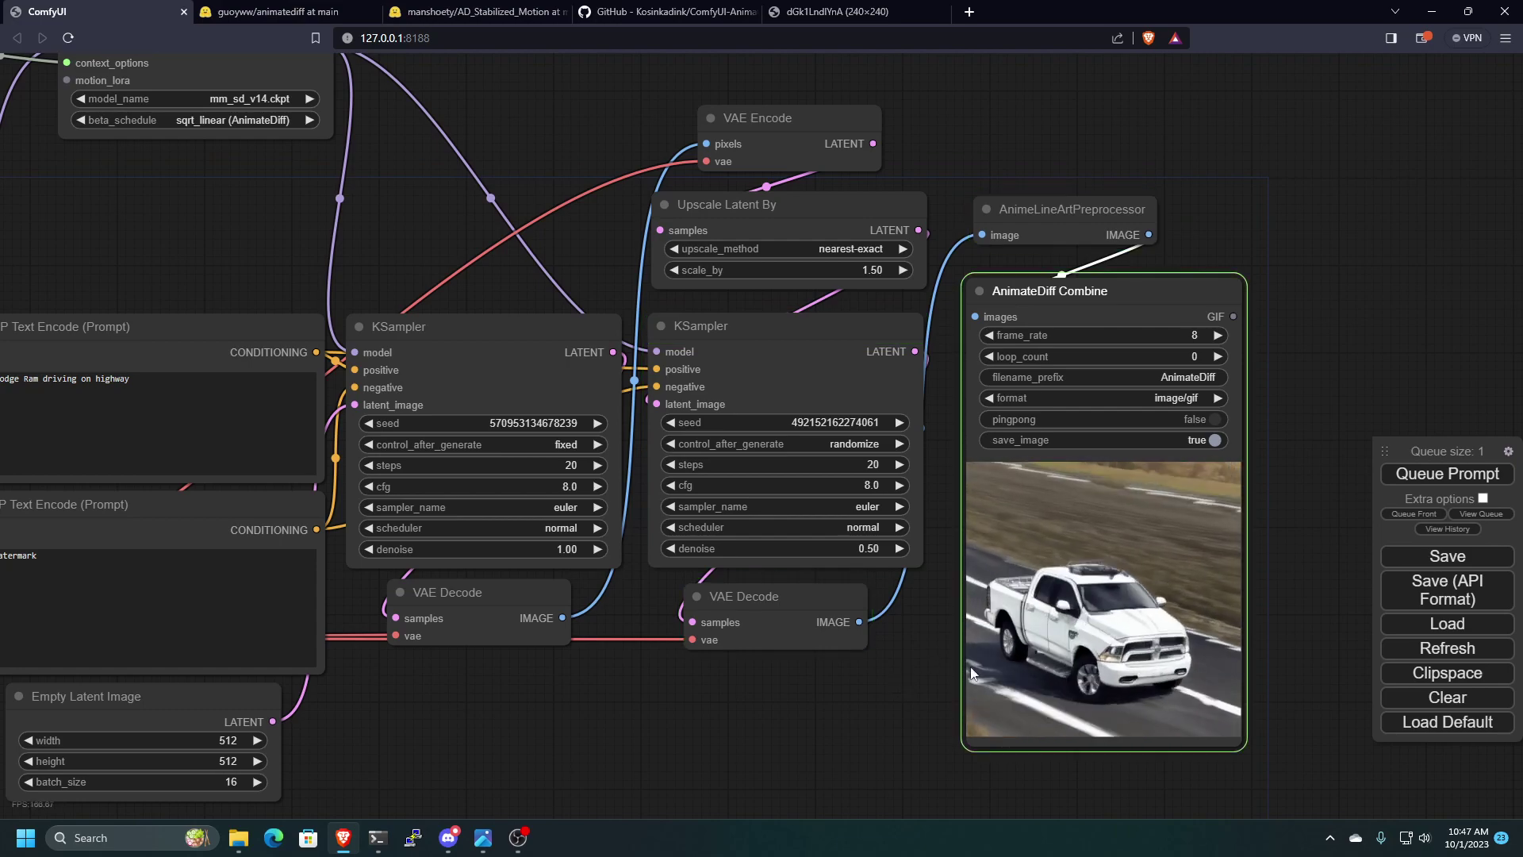
pyautogui.scroll(6, 1205, 779)
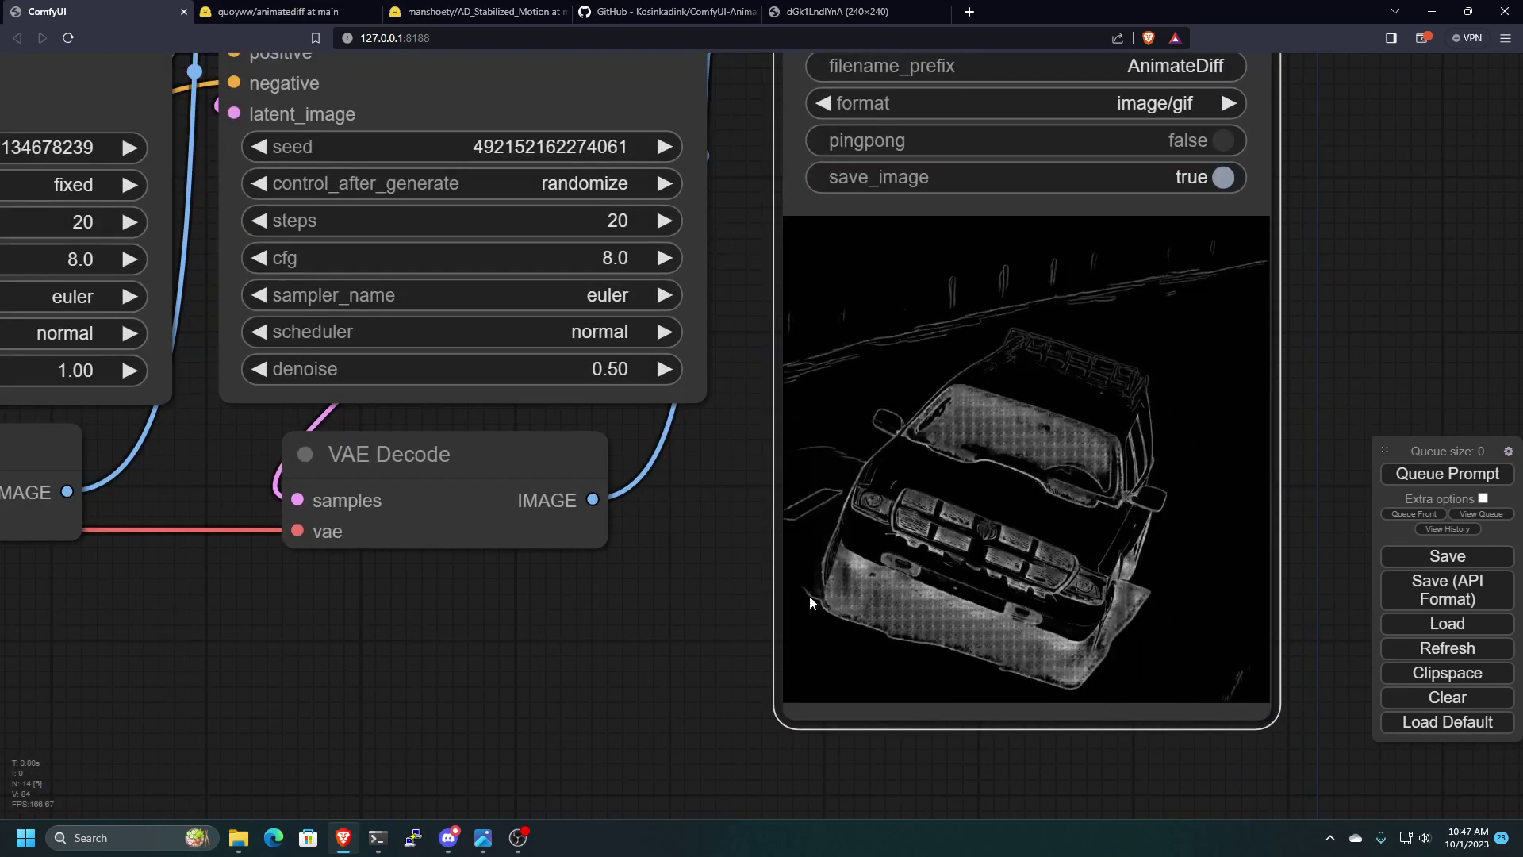
pyautogui.scroll(2, 774, 611)
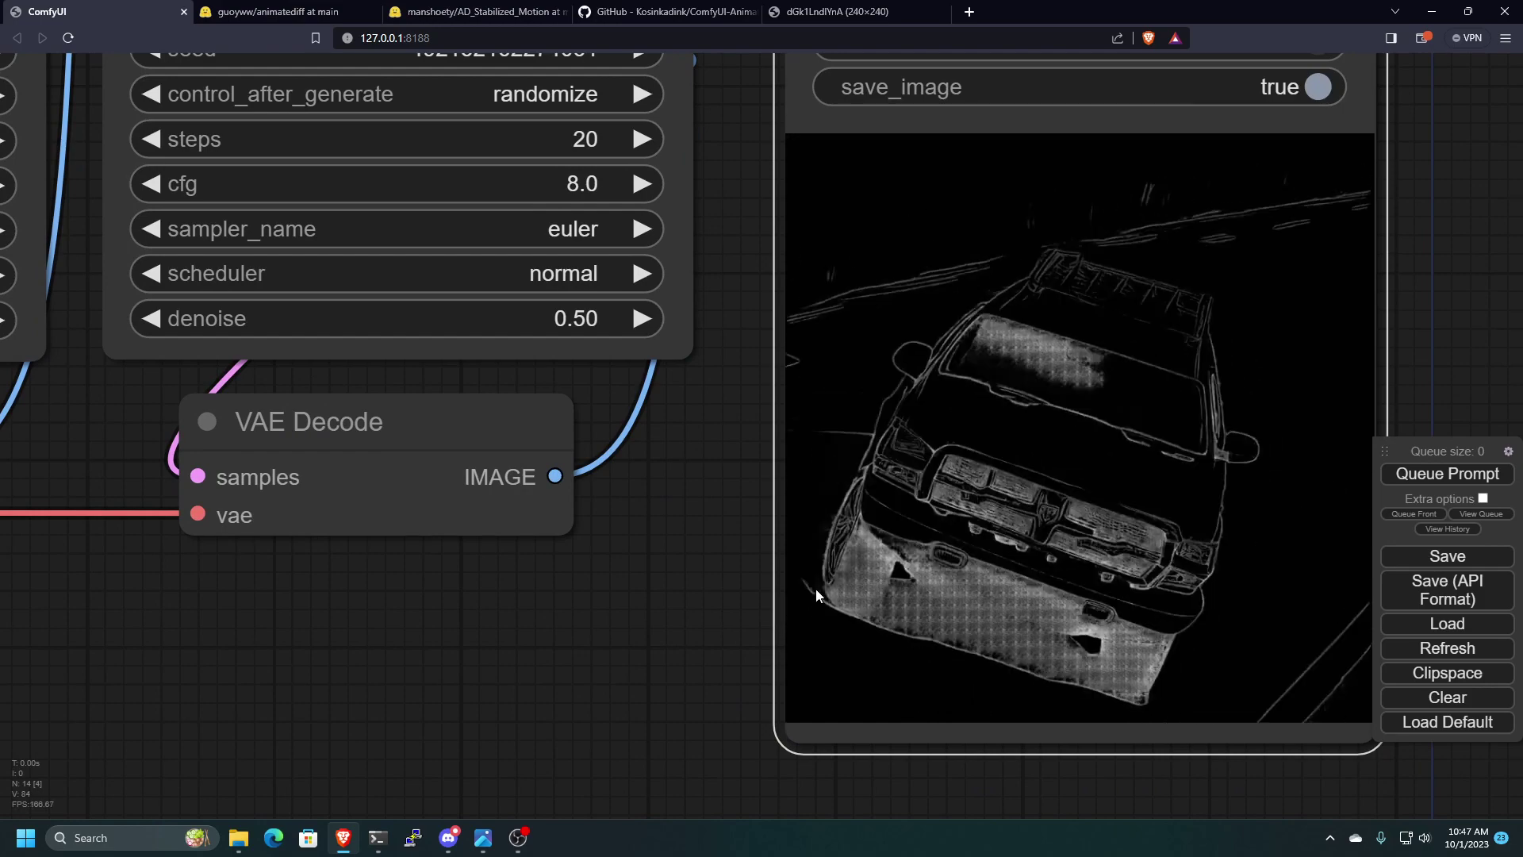
pyautogui.scroll(-4, 813, 582)
pyautogui.scroll(-3, 741, 530)
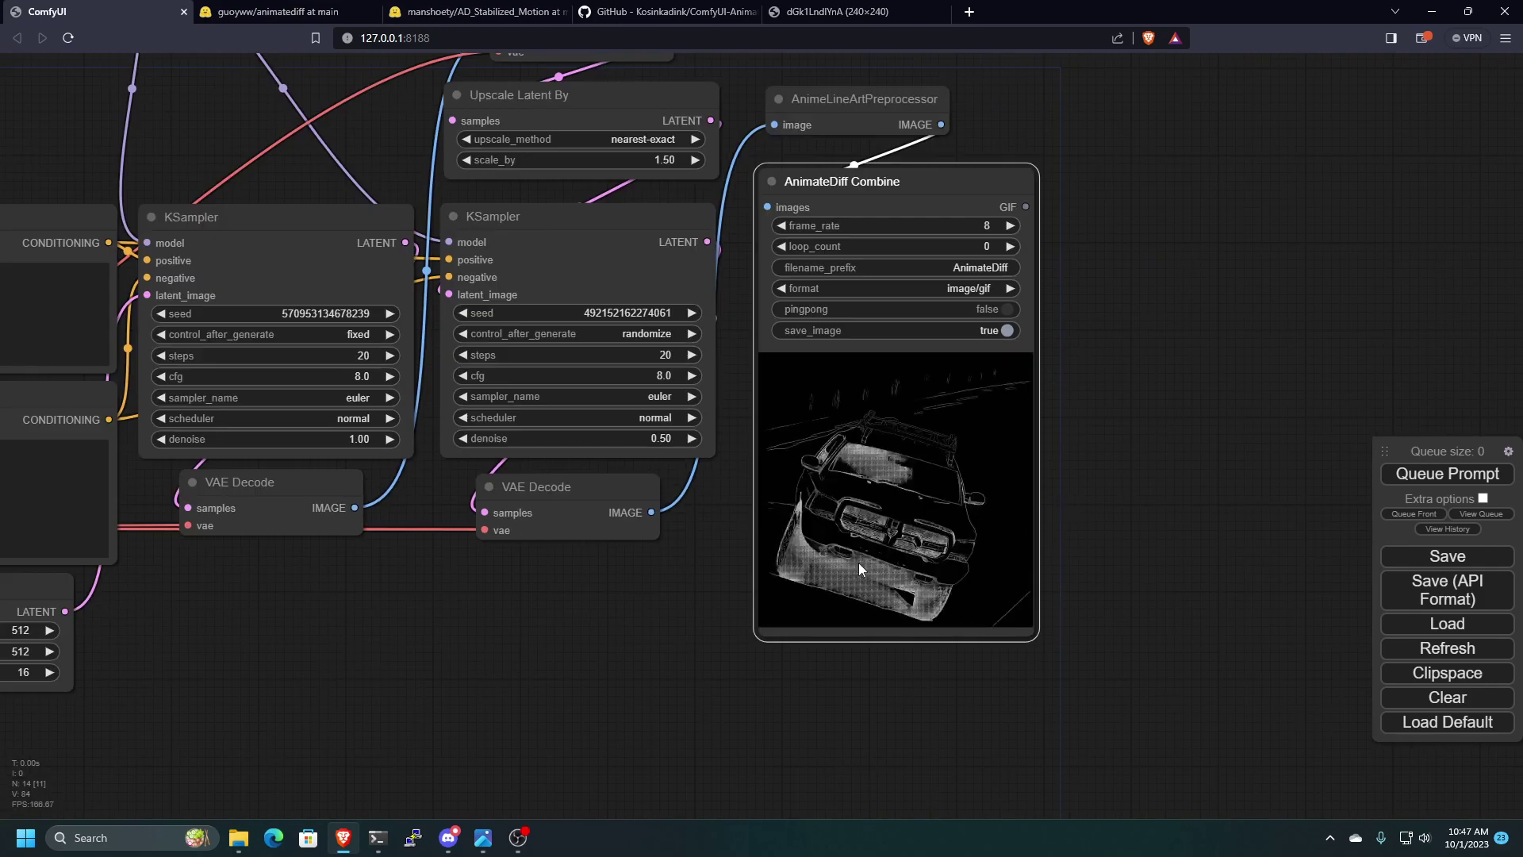
pyautogui.scroll(5, 754, 584)
pyautogui.scroll(-1, 645, 662)
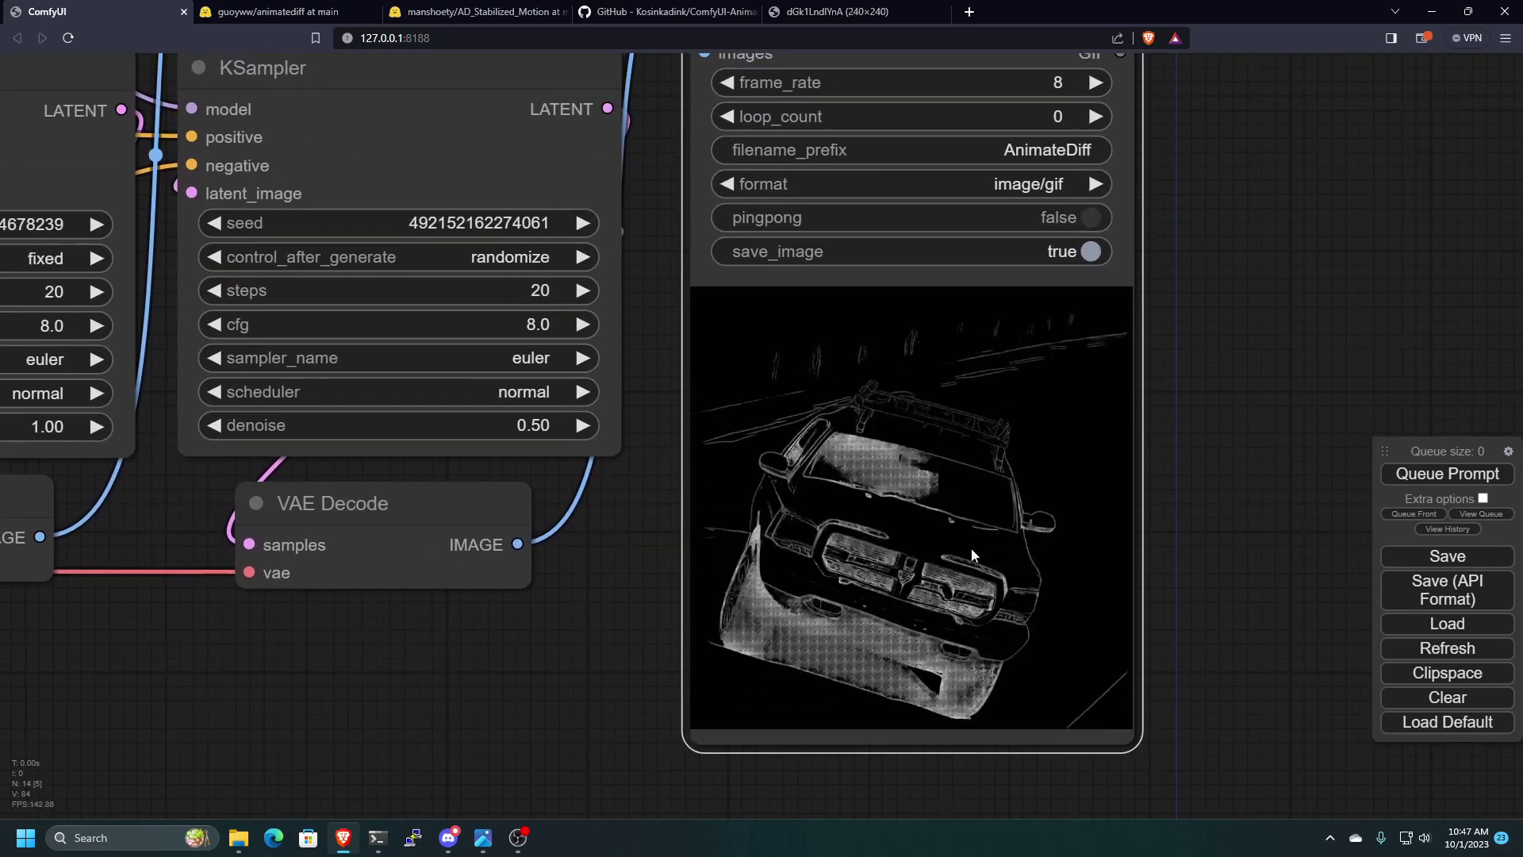
pyautogui.scroll(-3, 1321, 463)
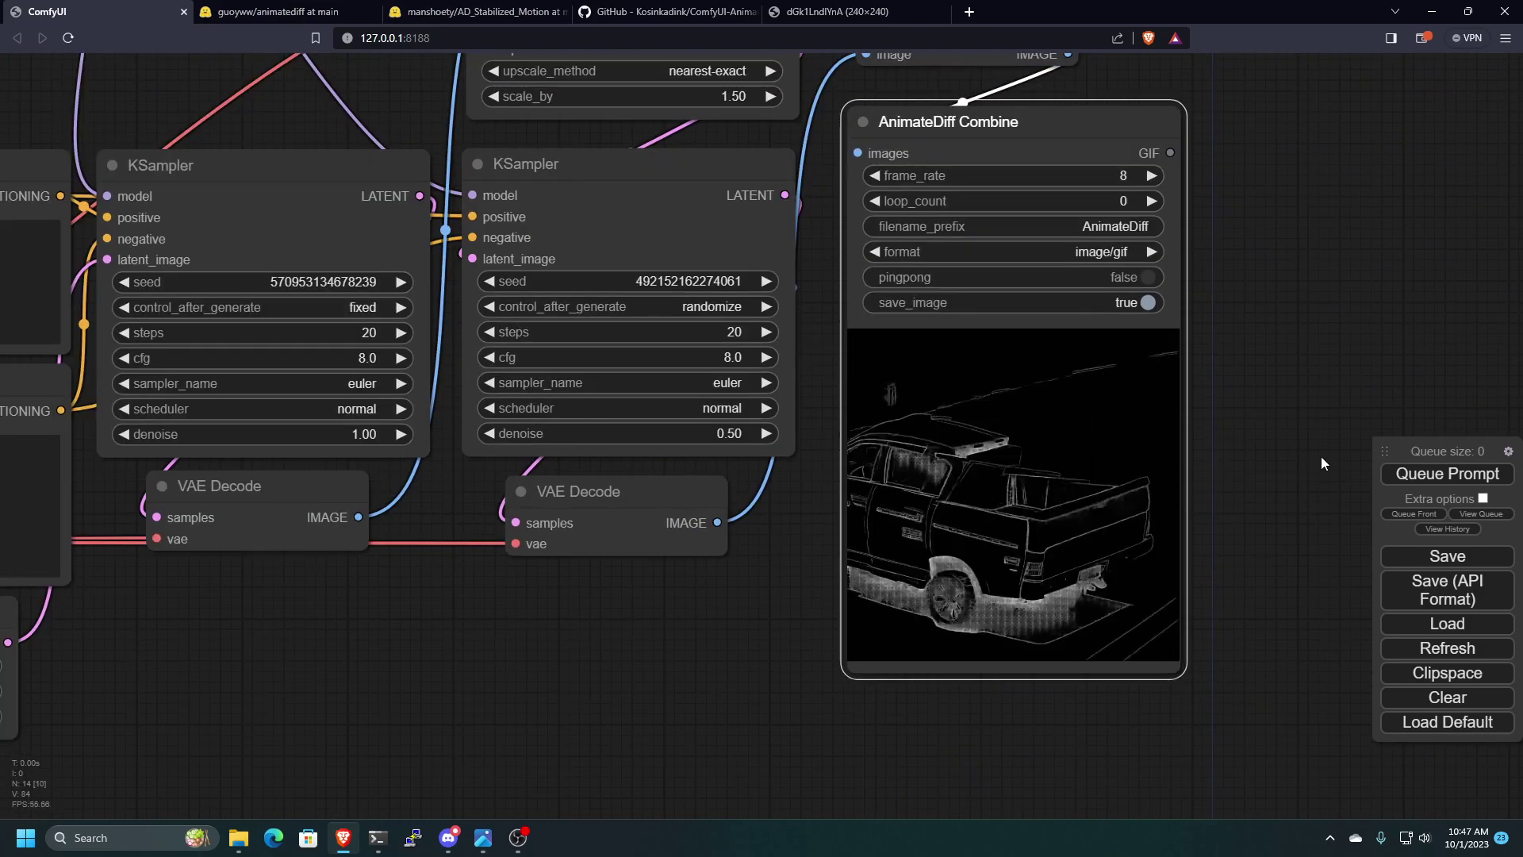
pyautogui.moveTo(1321, 455); pyautogui.dragTo(1193, 525)
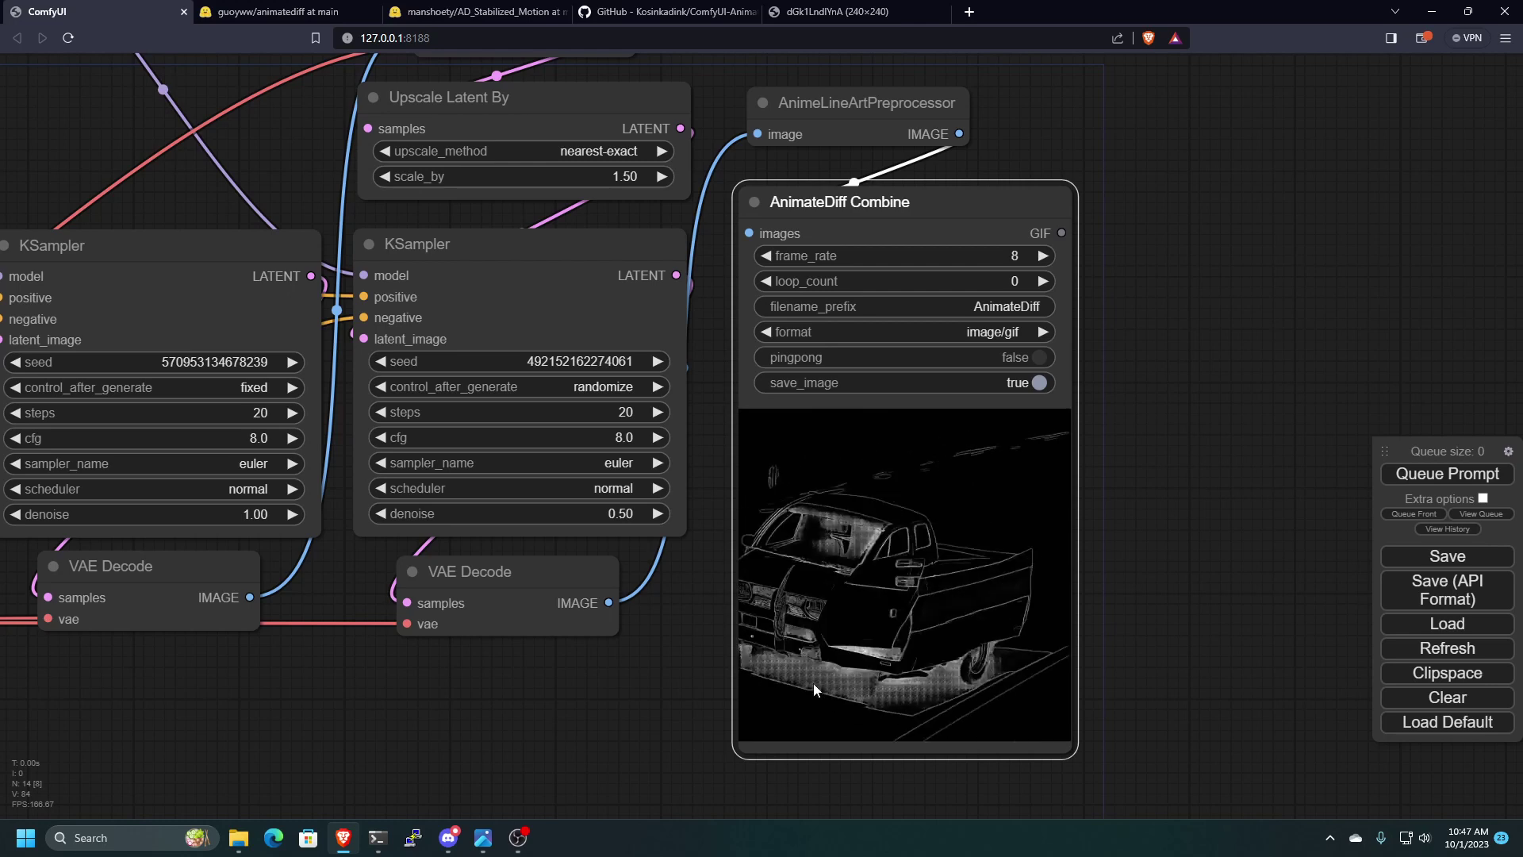
pyautogui.scroll(-3, 726, 707)
pyautogui.scroll(-3, 722, 706)
pyautogui.scroll(-1, 711, 706)
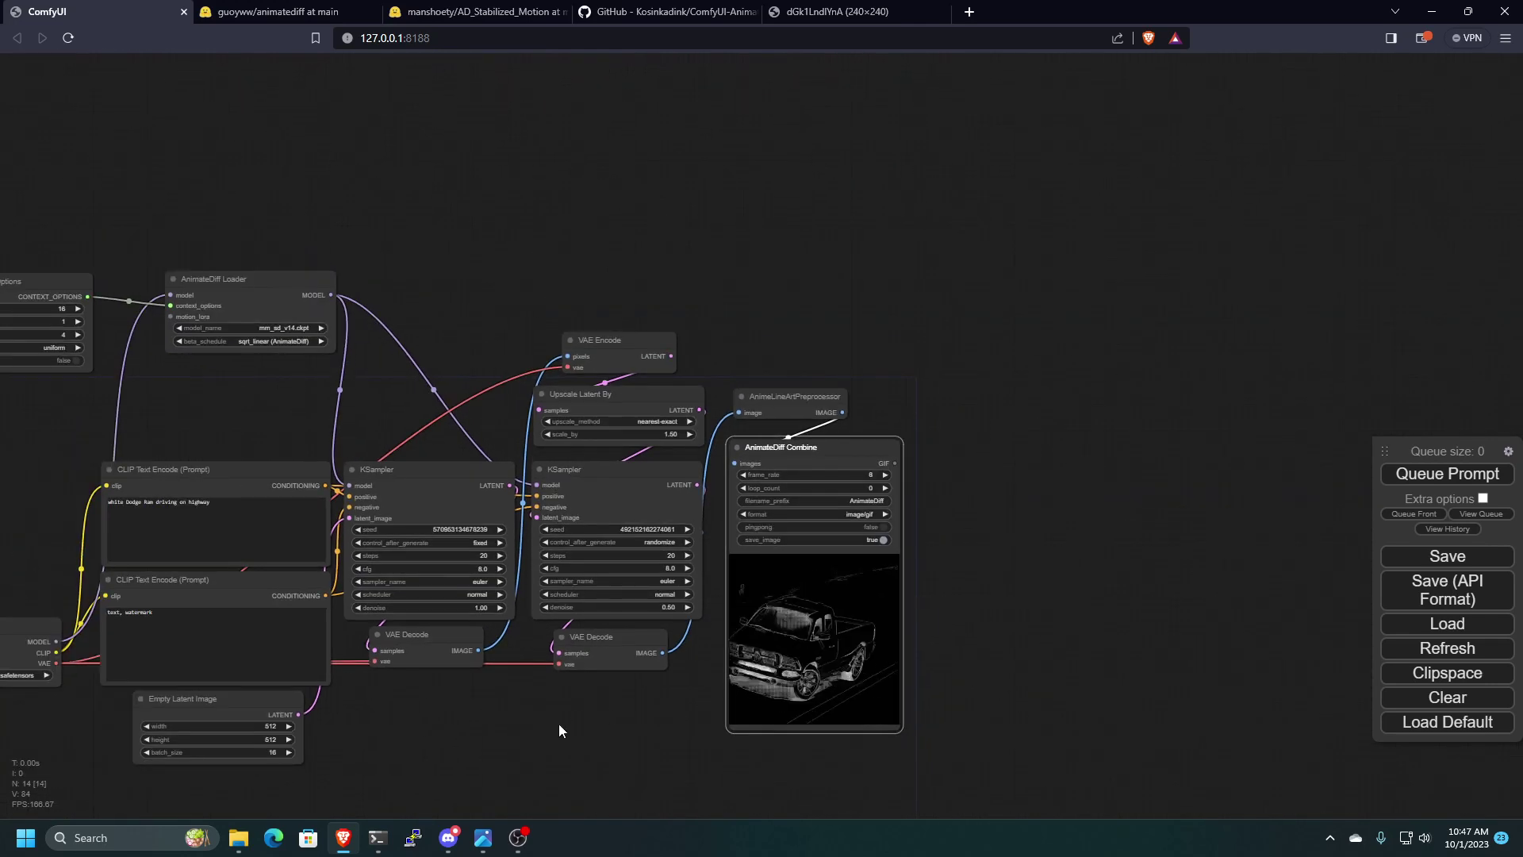
pyautogui.moveTo(560, 742); pyautogui.dragTo(884, 673)
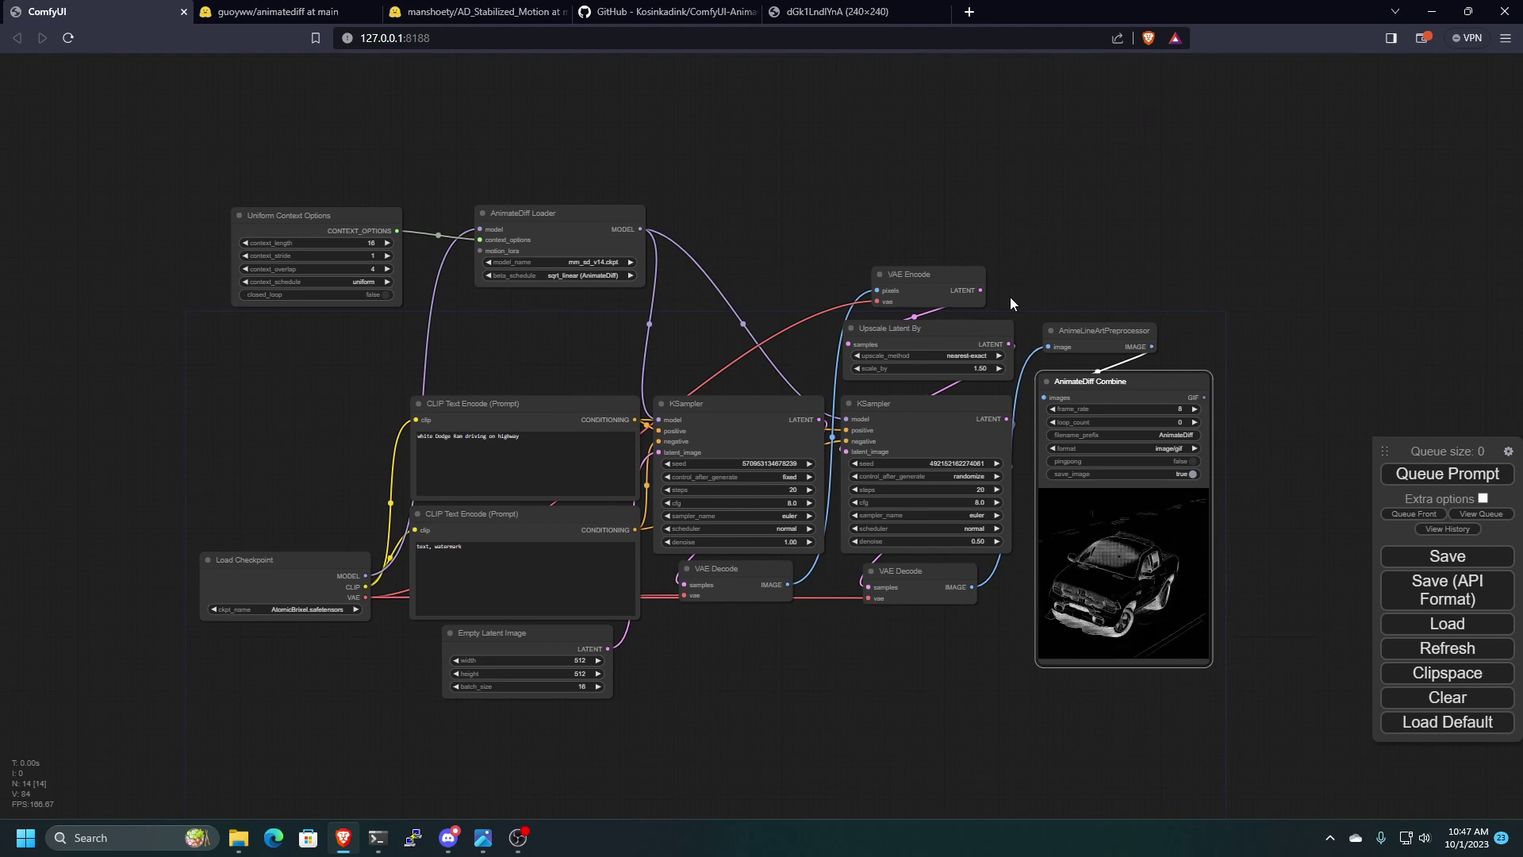
# - Try out an Image Filter Adjustments node above AnimeLineArtPreprocessor, found by searching for "image fil", and delete it again
pyautogui.doubleClick(1069, 166)
pyautogui.write('image fil')
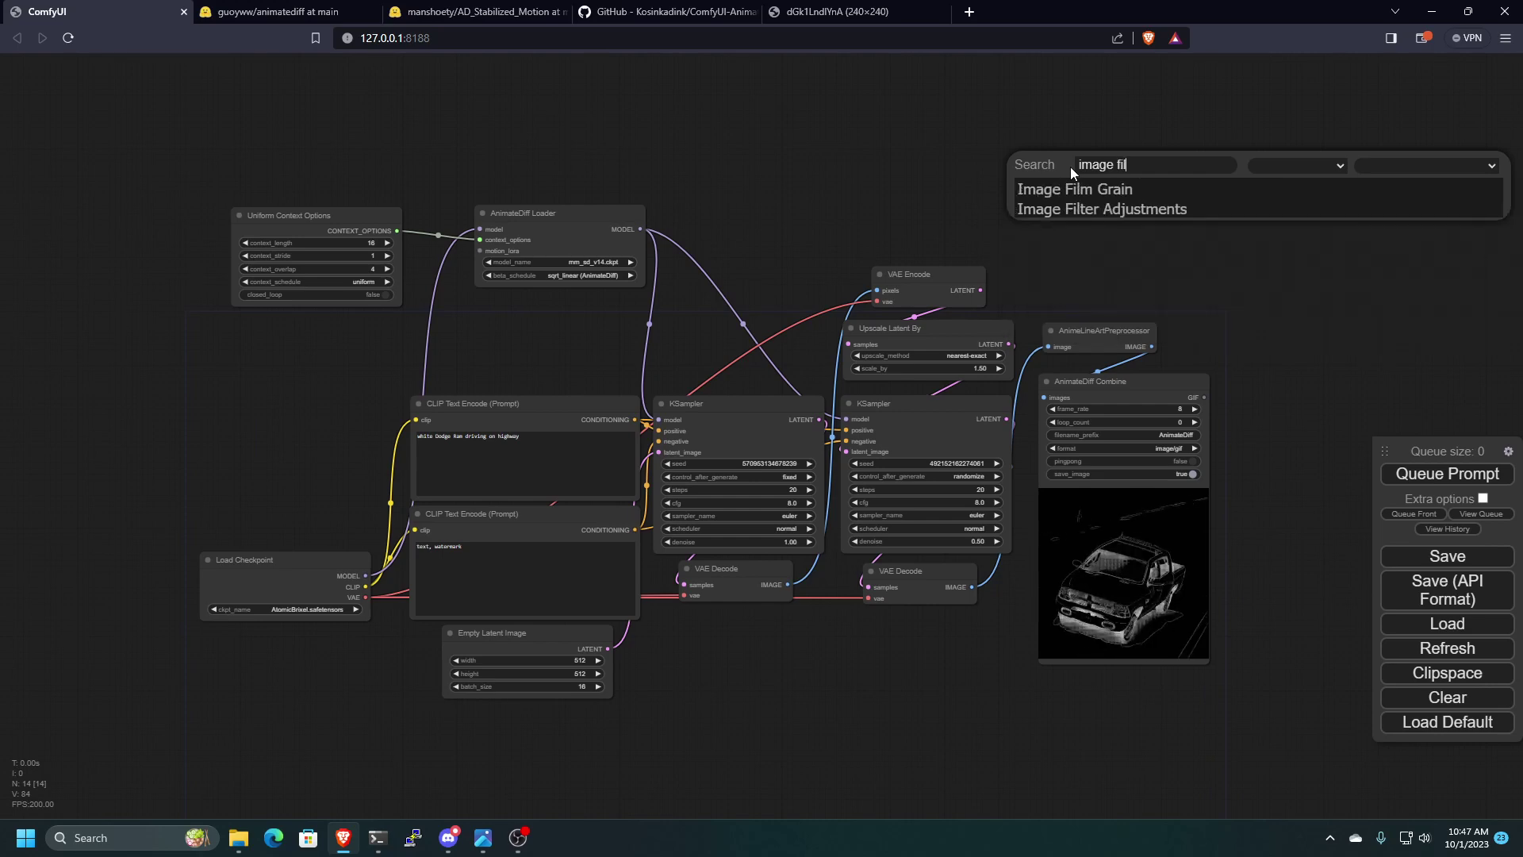
pyautogui.click(1071, 210)
pyautogui.scroll(4, 1168, 159)
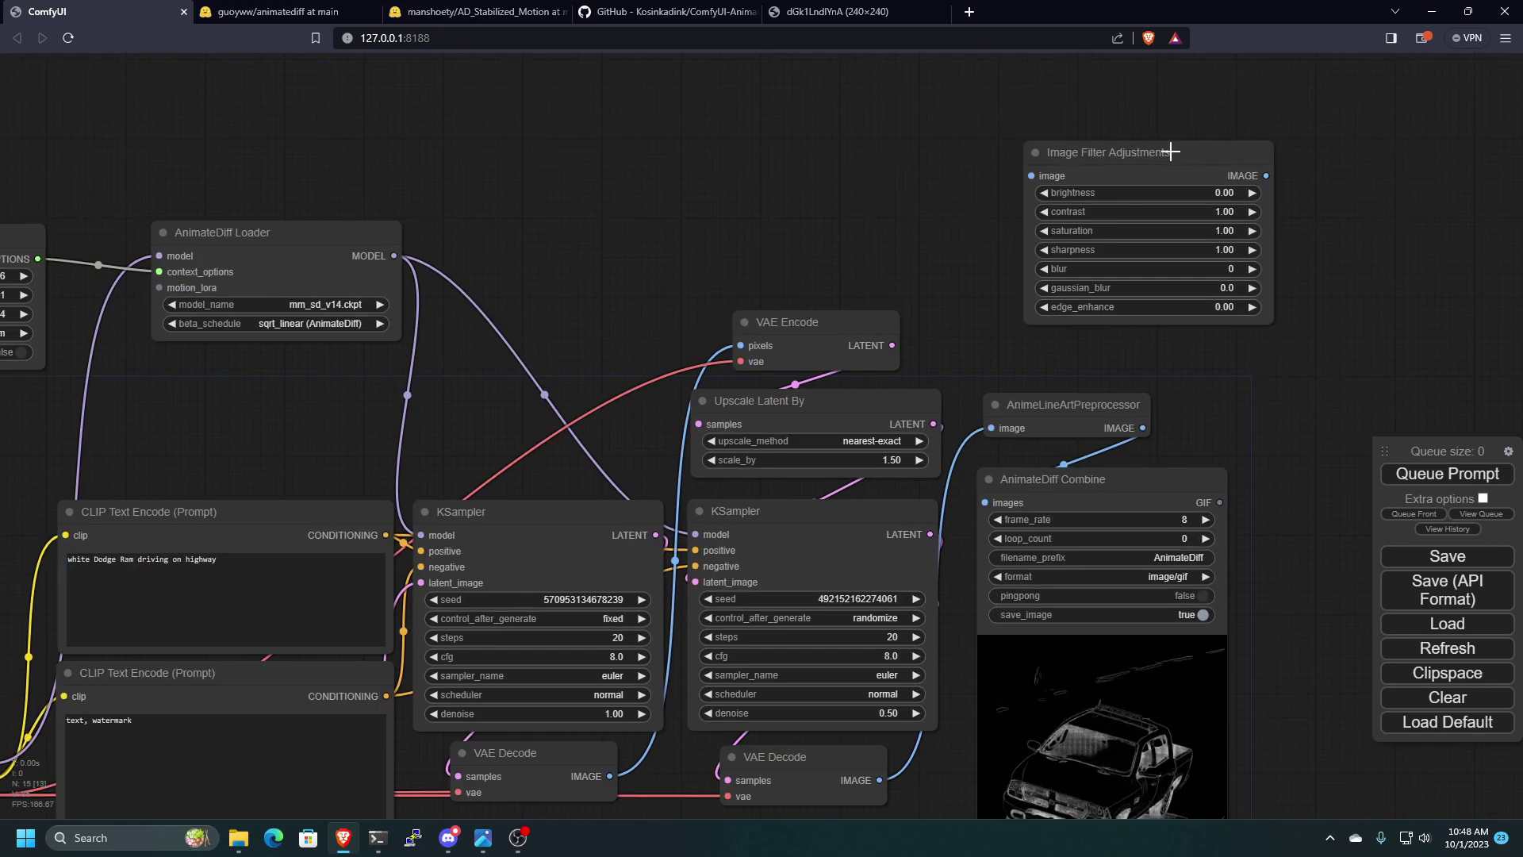
pyautogui.moveTo(1139, 160); pyautogui.dragTo(1099, 205)
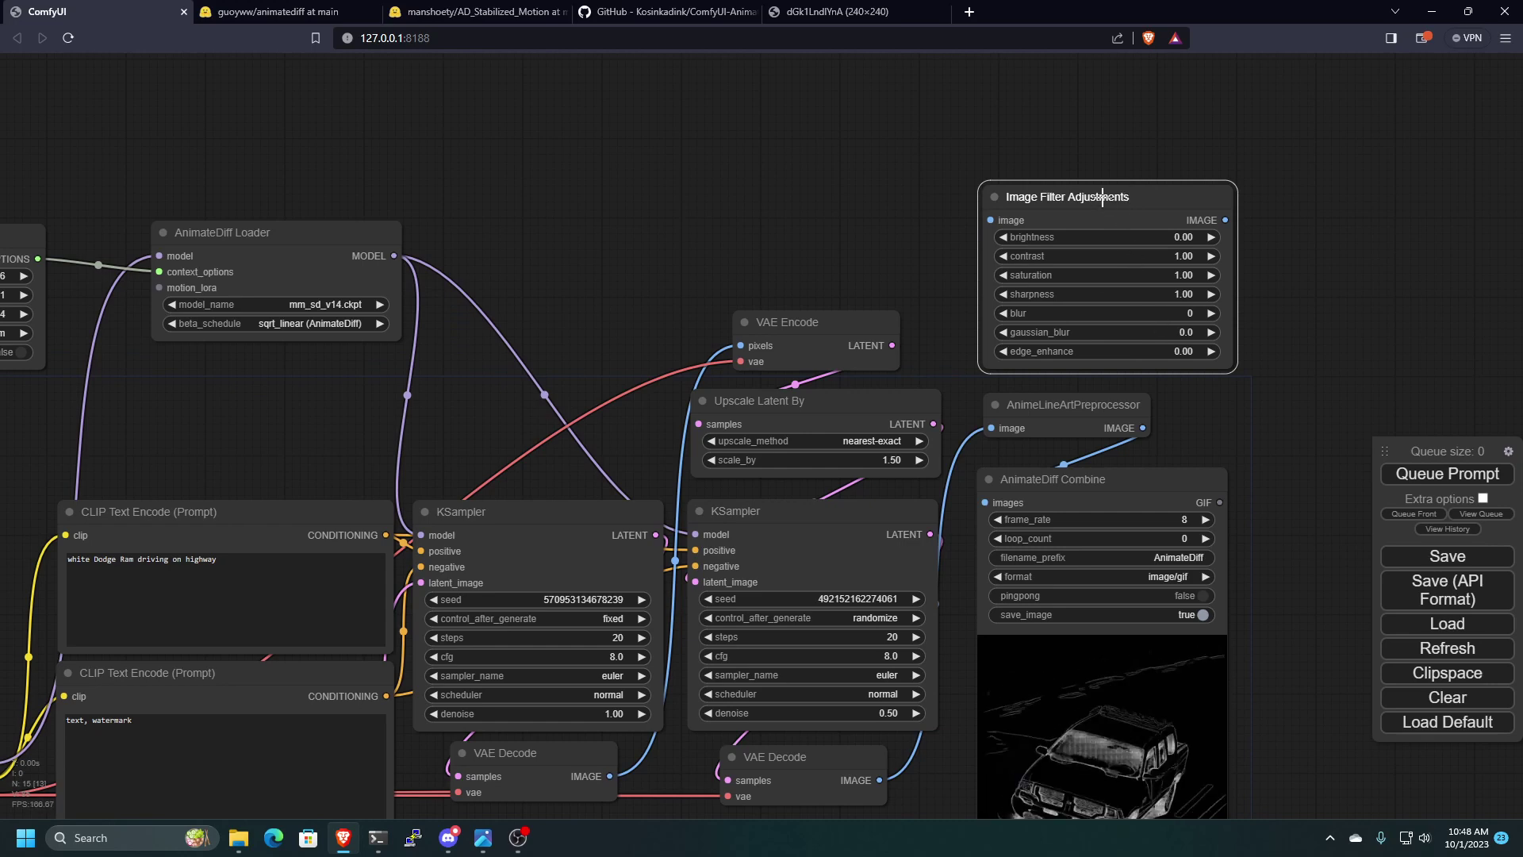
pyautogui.press('Delete')
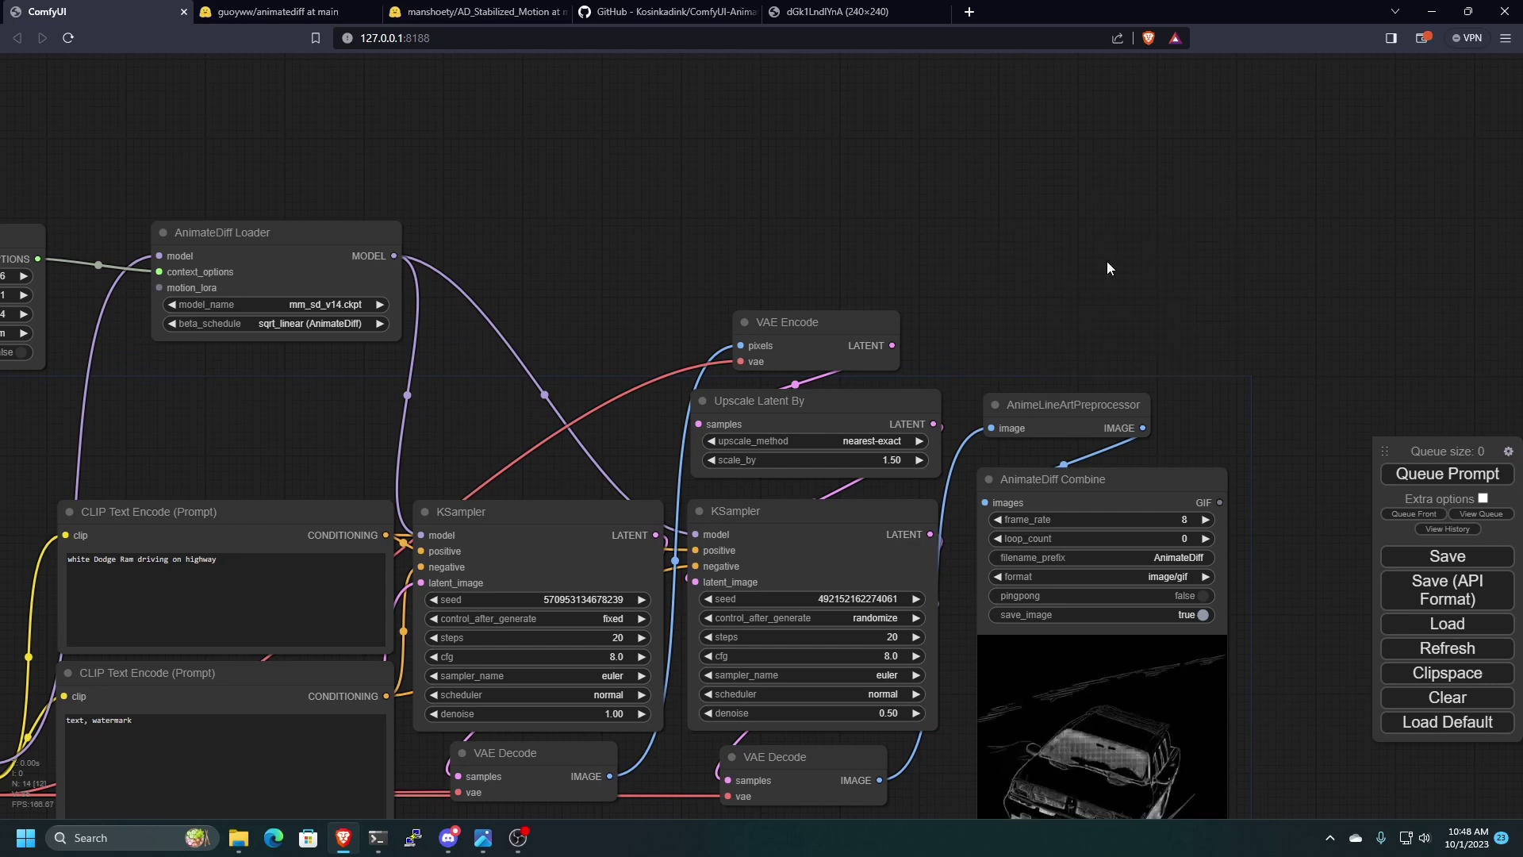
# - Delete the AnimeLineArtPreprocessor node and feed the second VAE Decode's image directly into AnimateDiff Combine
pyautogui.scroll(-3, 1106, 260)
pyautogui.moveTo(1064, 344); pyautogui.dragTo(1088, 270)
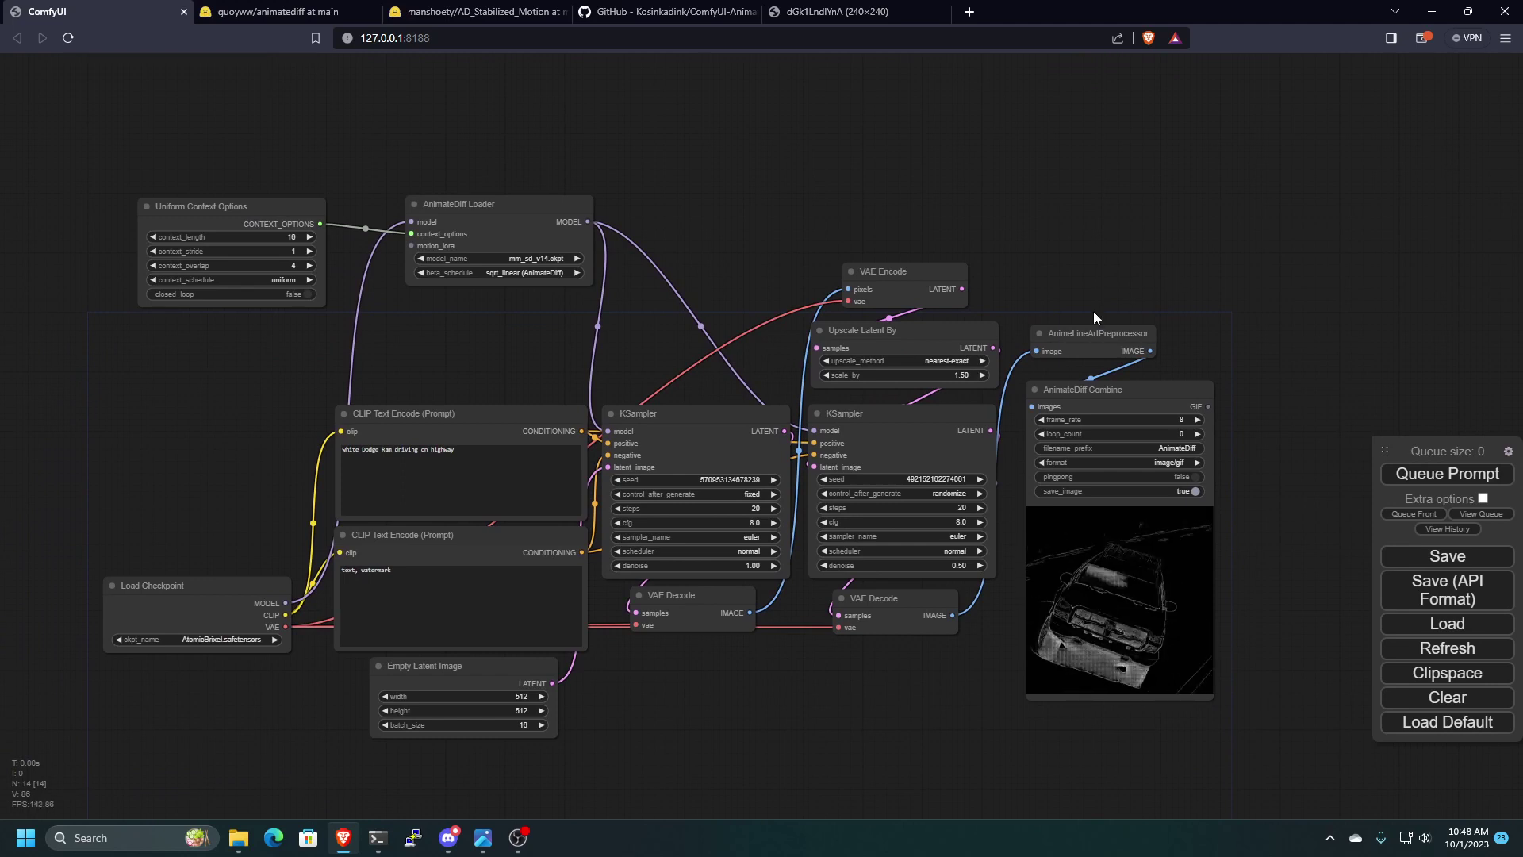
pyautogui.moveTo(1087, 332); pyautogui.dragTo(895, 220)
pyautogui.press('Delete')
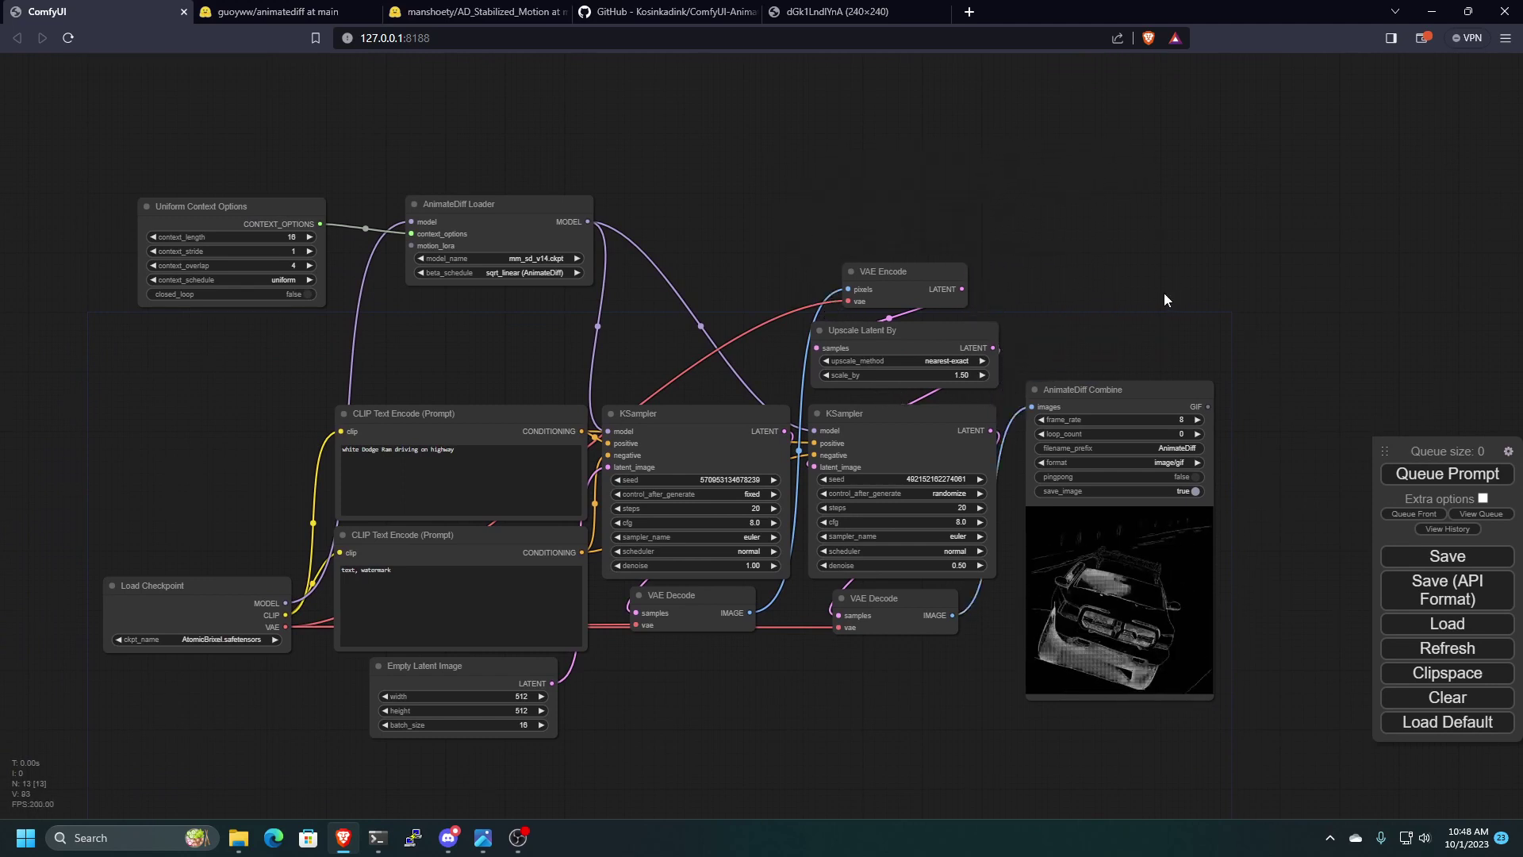
pyautogui.scroll(-4, 1164, 294)
pyautogui.scroll(4, 865, 424)
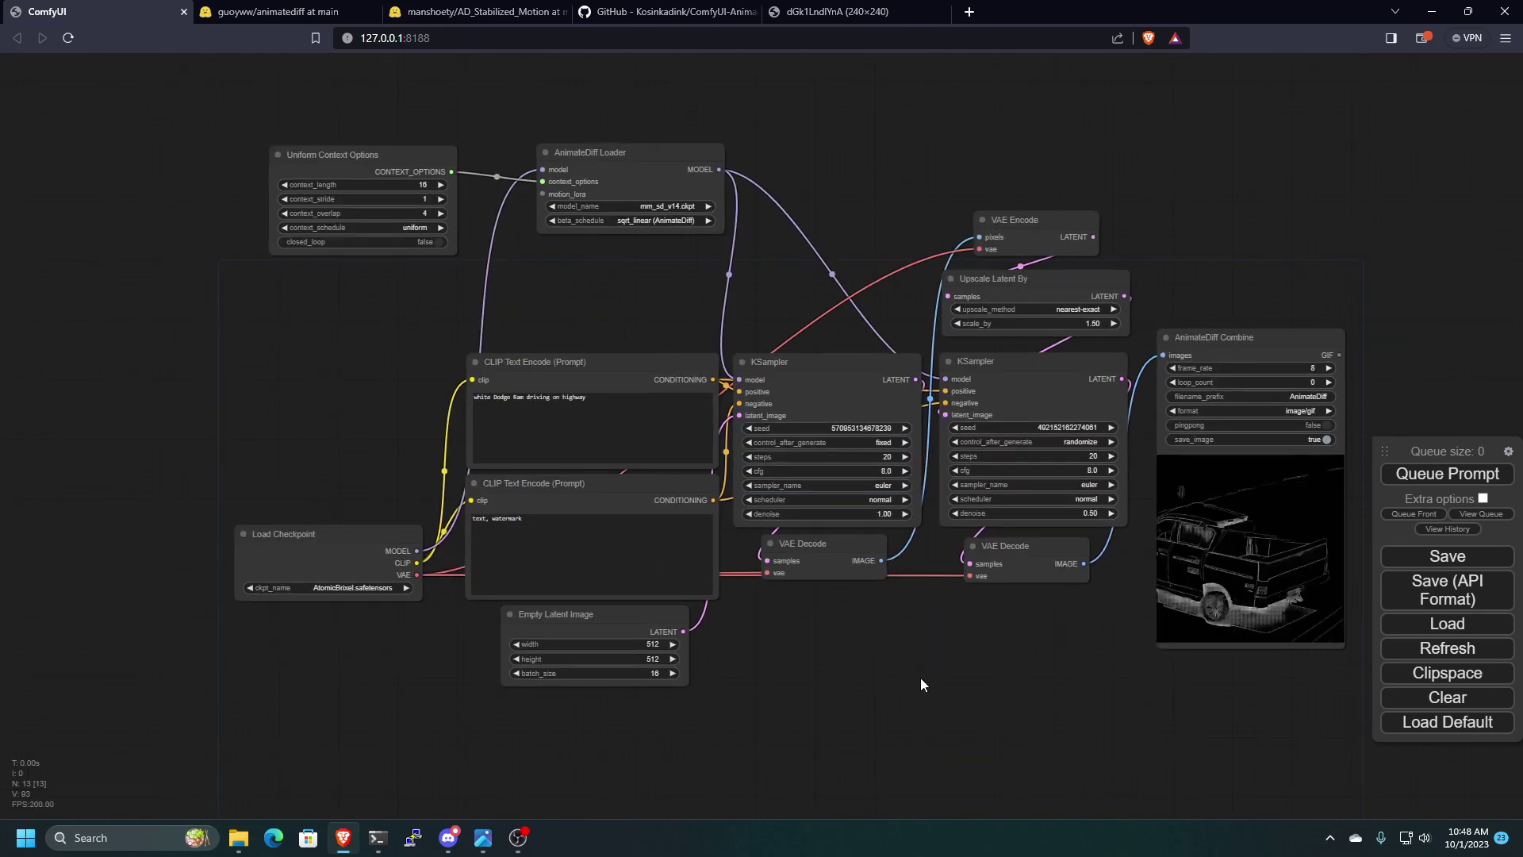
pyautogui.scroll(1, 921, 677)
pyautogui.moveTo(954, 673); pyautogui.dragTo(917, 640)
pyautogui.scroll(-3, 868, 679)
pyautogui.scroll(1, 866, 676)
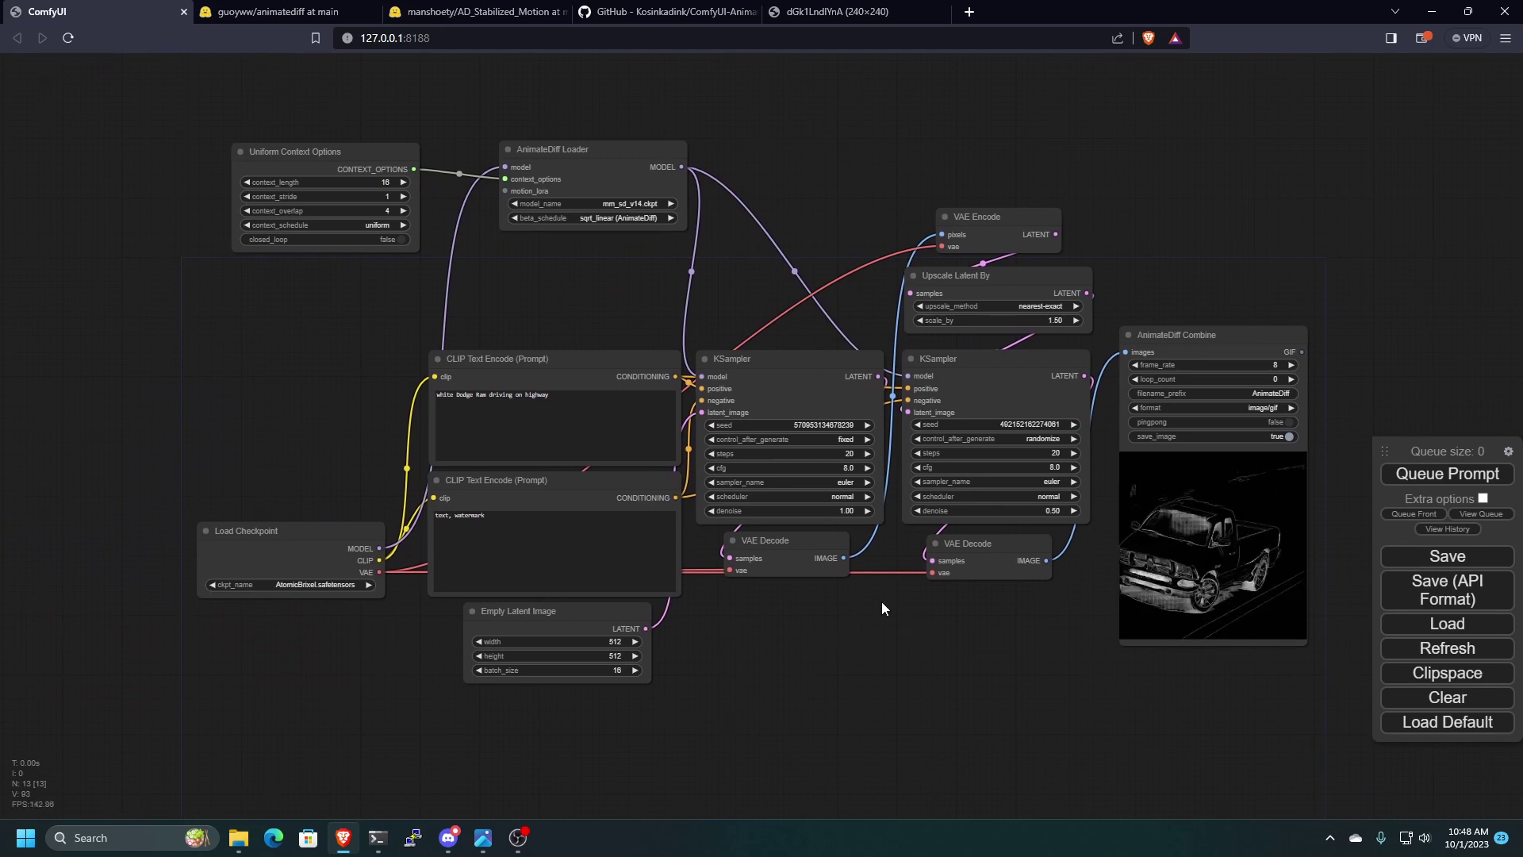
pyautogui.scroll(-4, 854, 616)
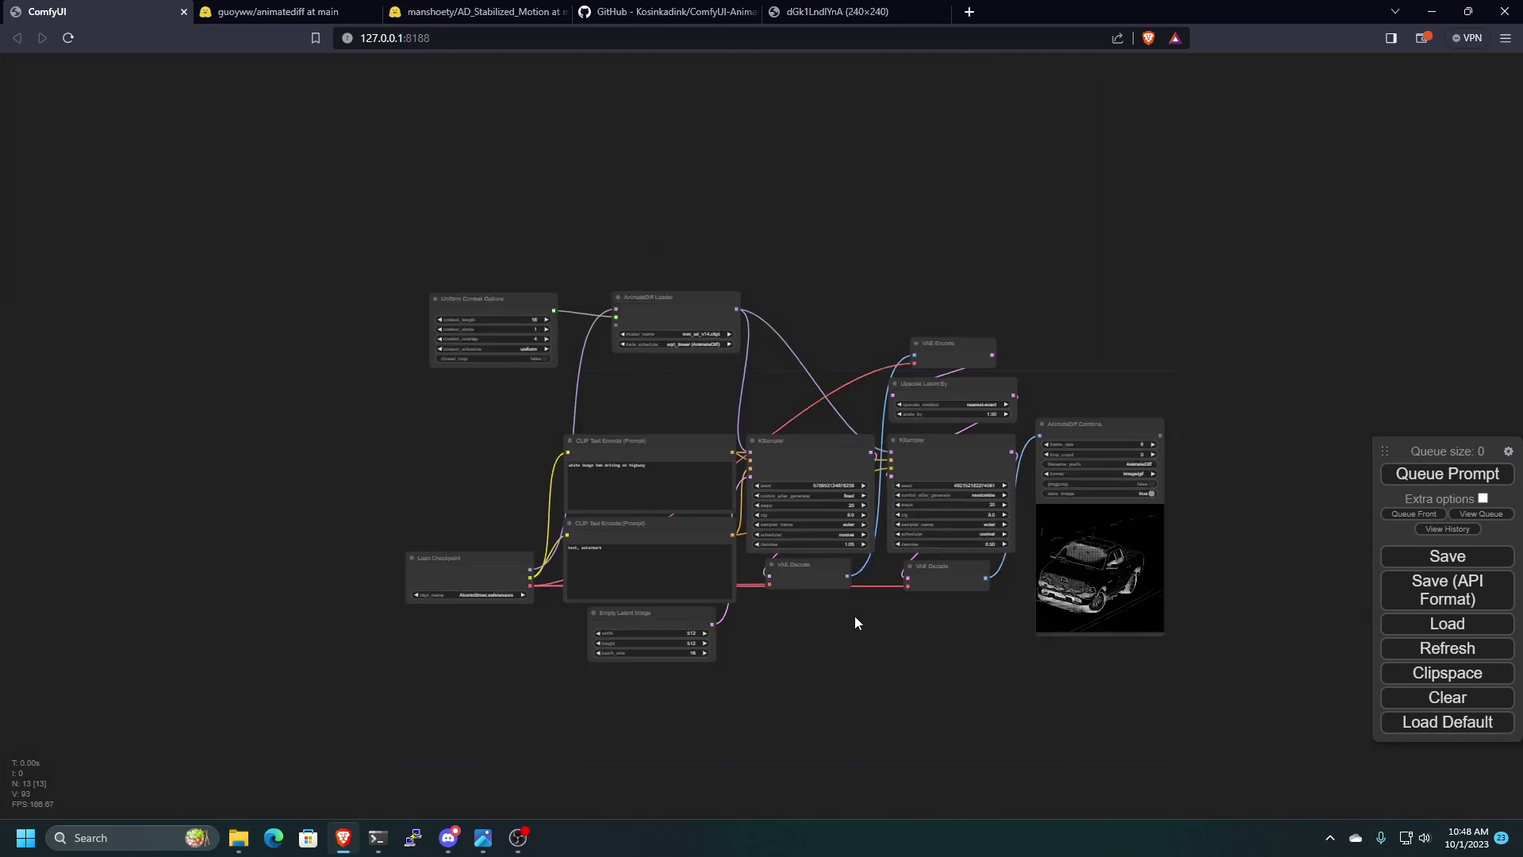
pyautogui.scroll(2, 870, 633)
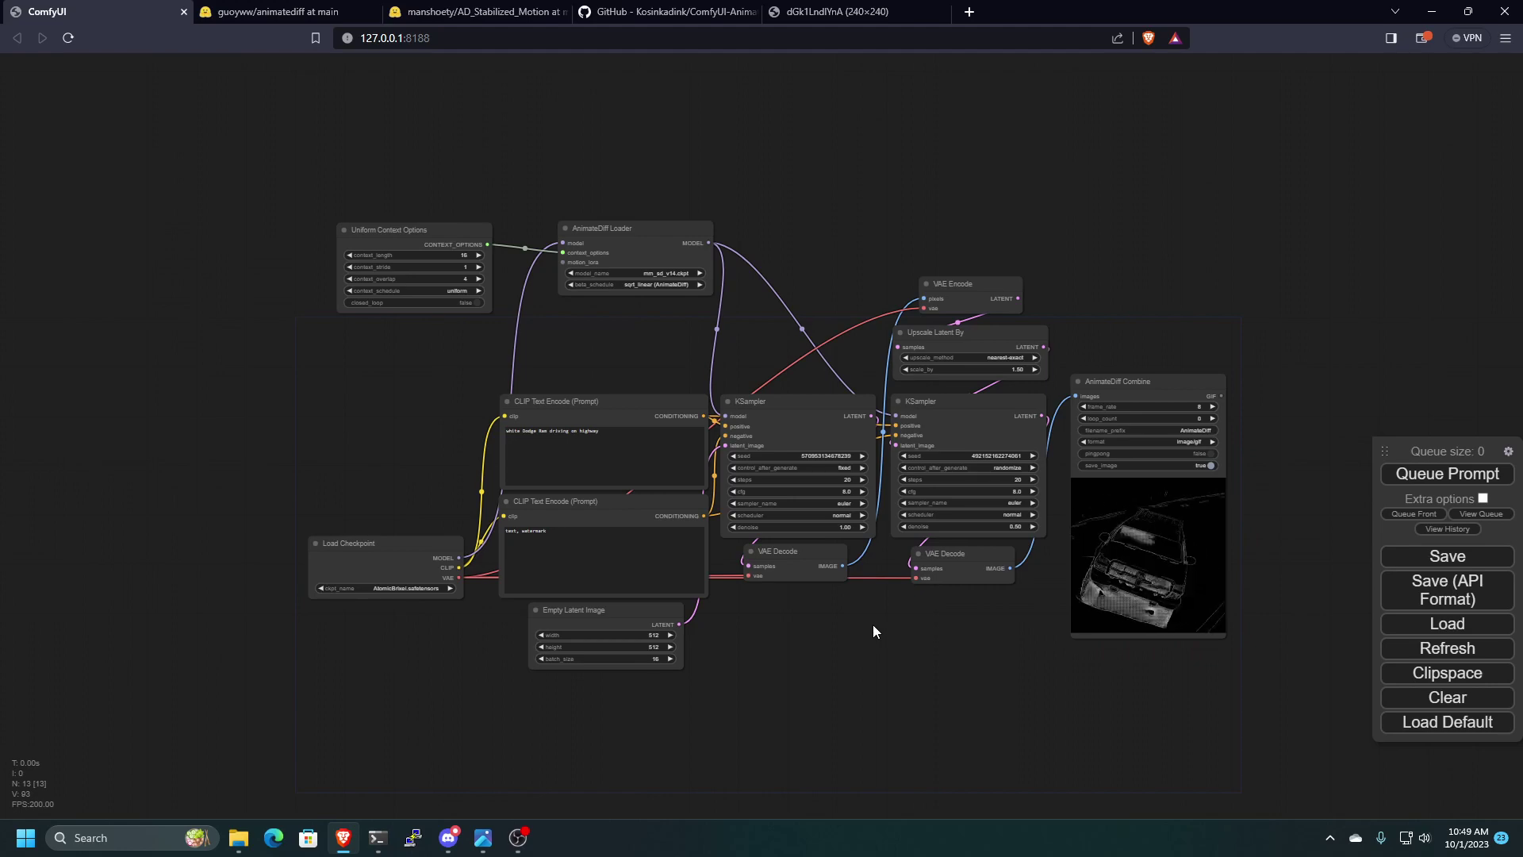
pyautogui.scroll(5, 927, 681)
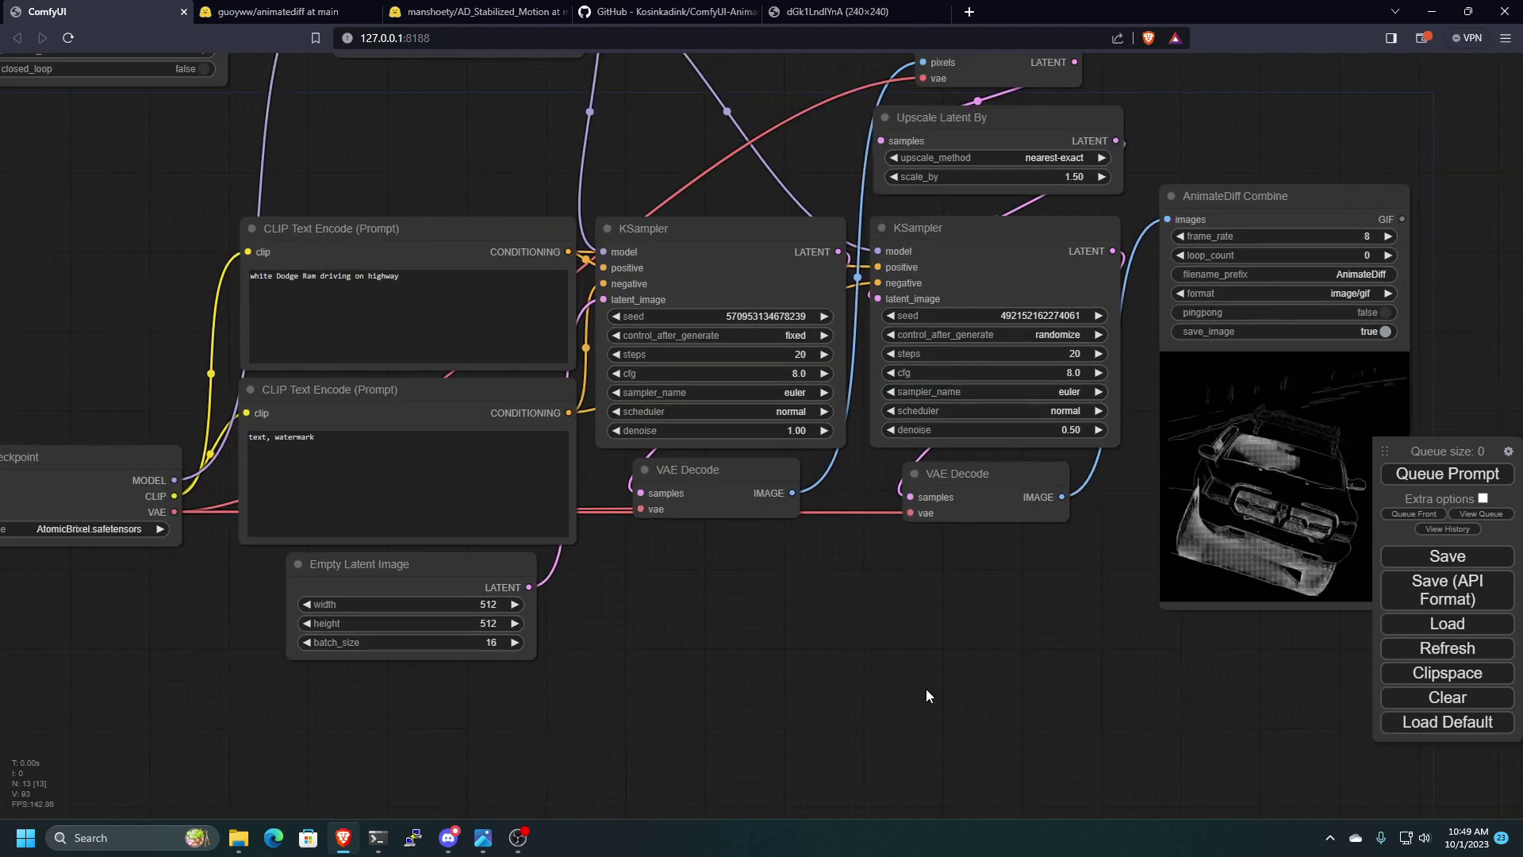
pyautogui.scroll(-2, 926, 689)
pyautogui.moveTo(934, 682); pyautogui.dragTo(951, 722)
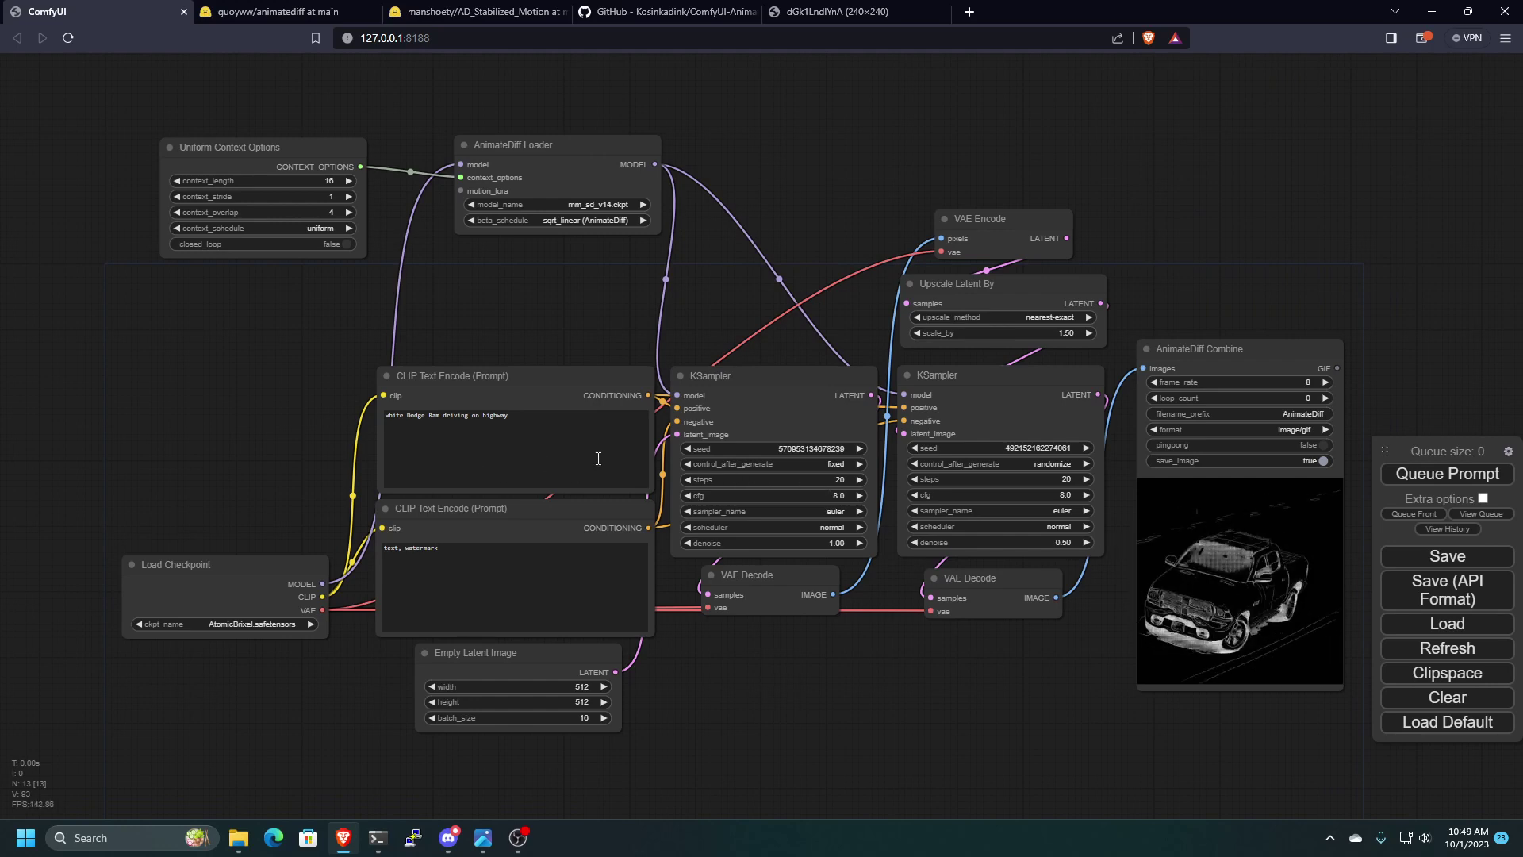
# - Replace the positive prompt with "portrait of man wearing samurai armor, standing in post apocalyptic New York City"
pyautogui.moveTo(583, 446); pyautogui.dragTo(354, 424)
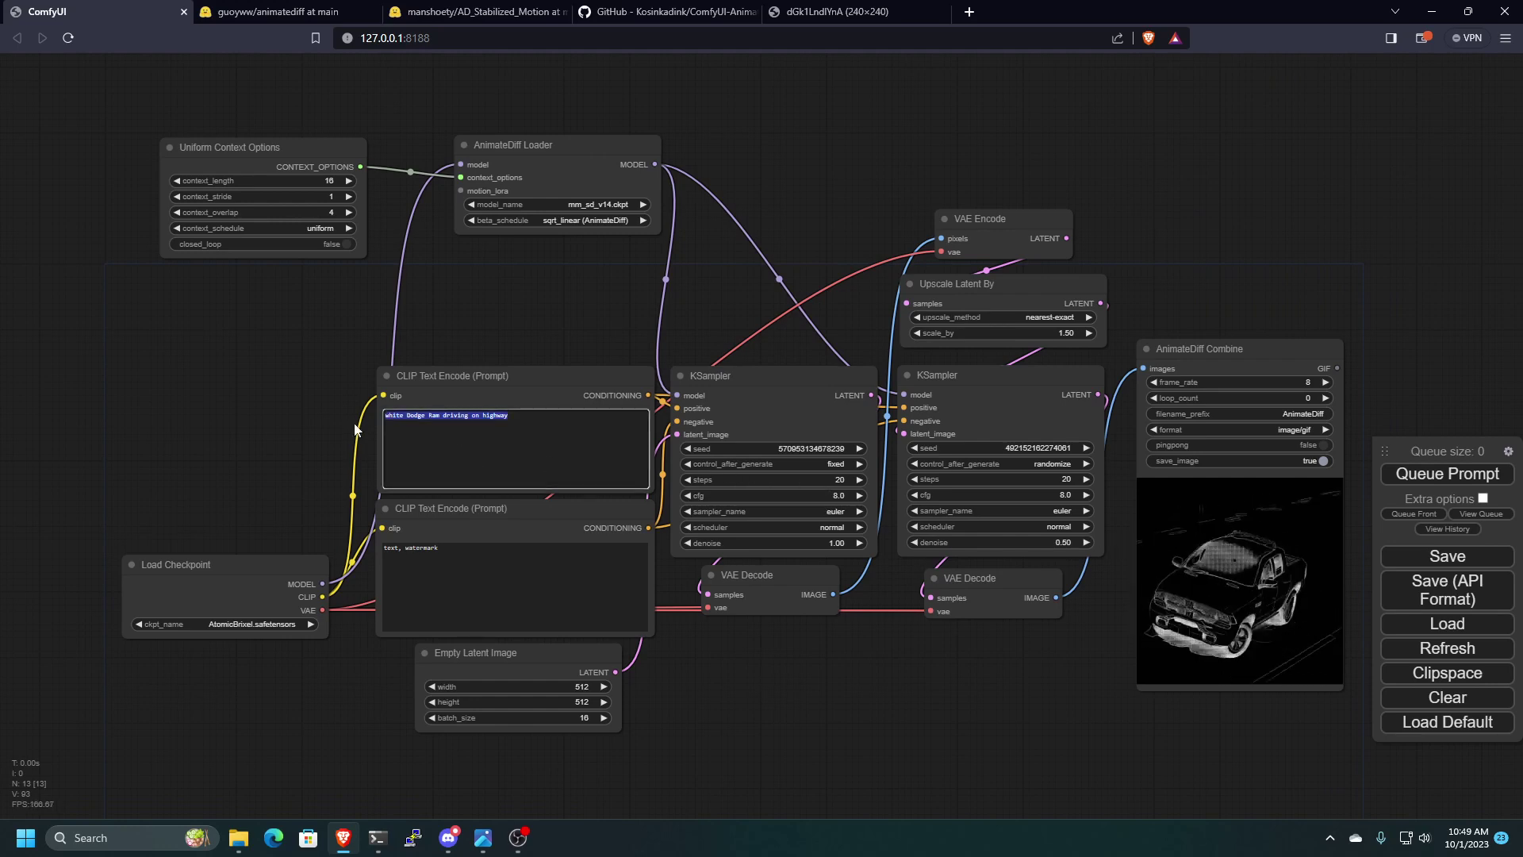
pyautogui.write('portrait of')
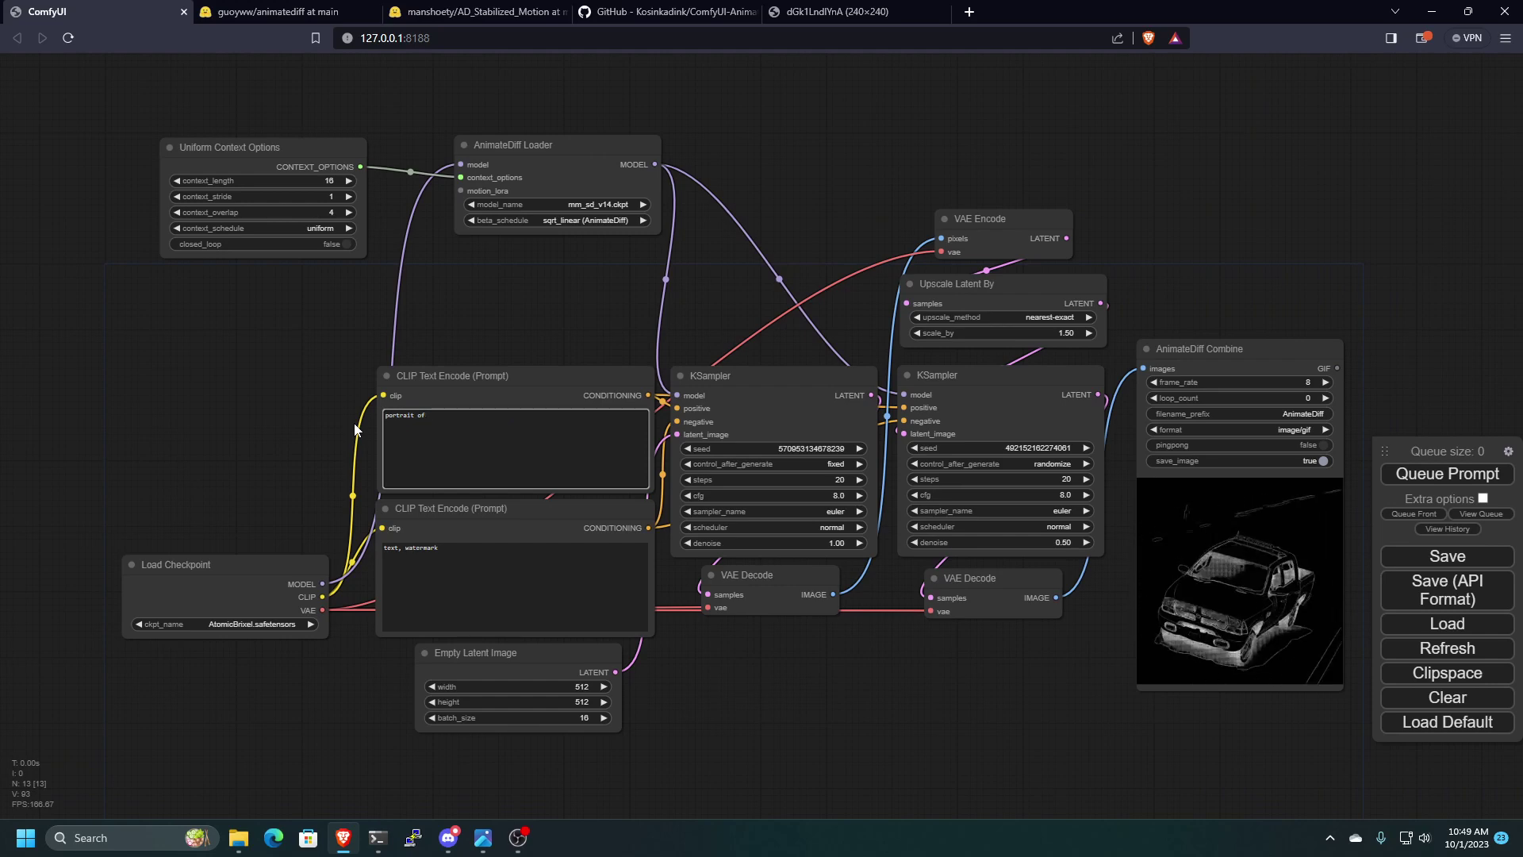
pyautogui.write('man')
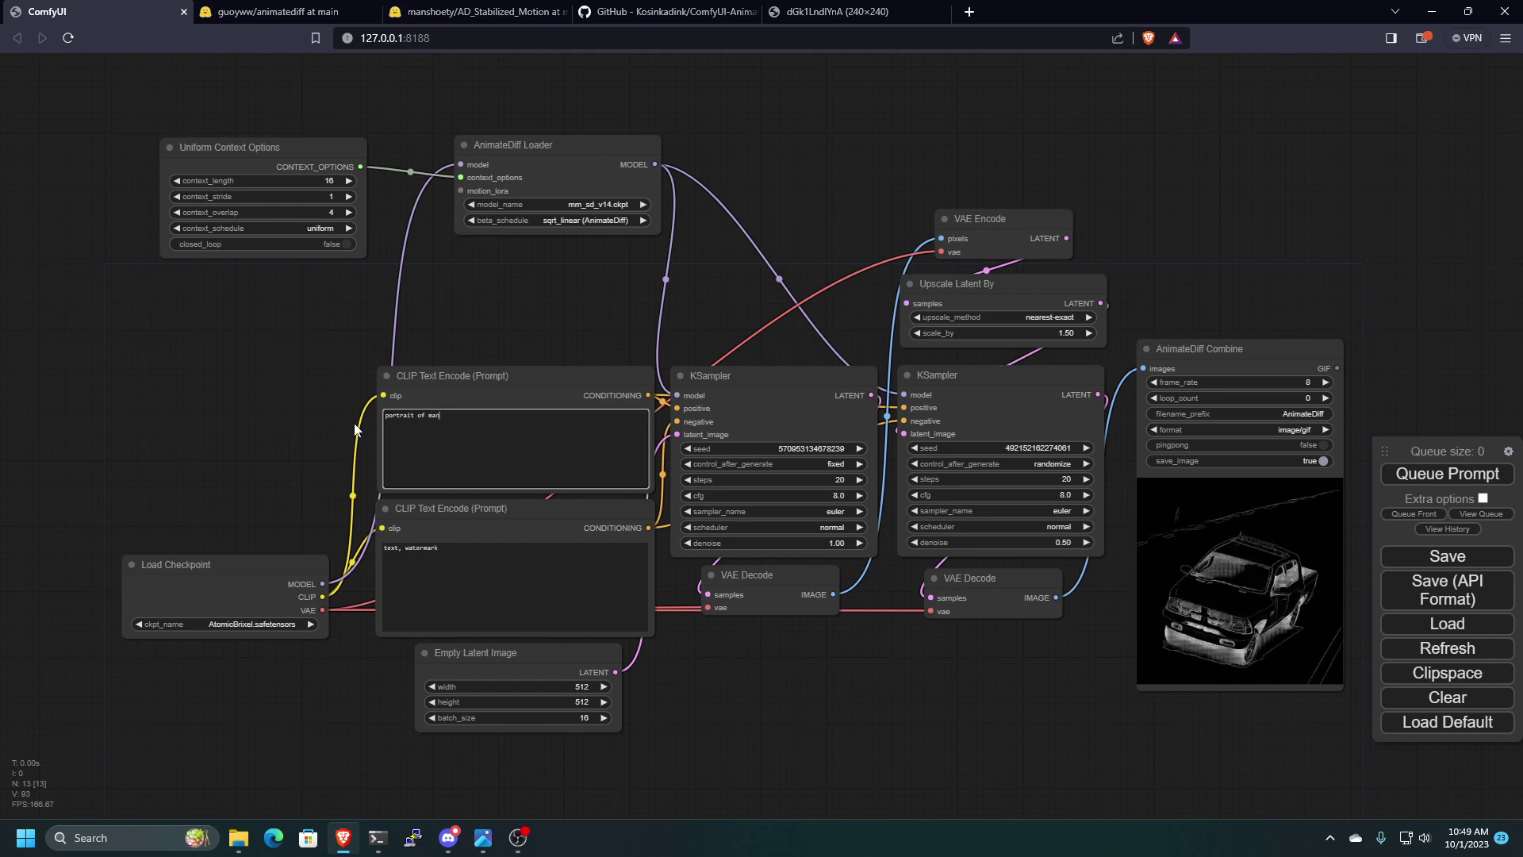
pyautogui.write(' wearing')
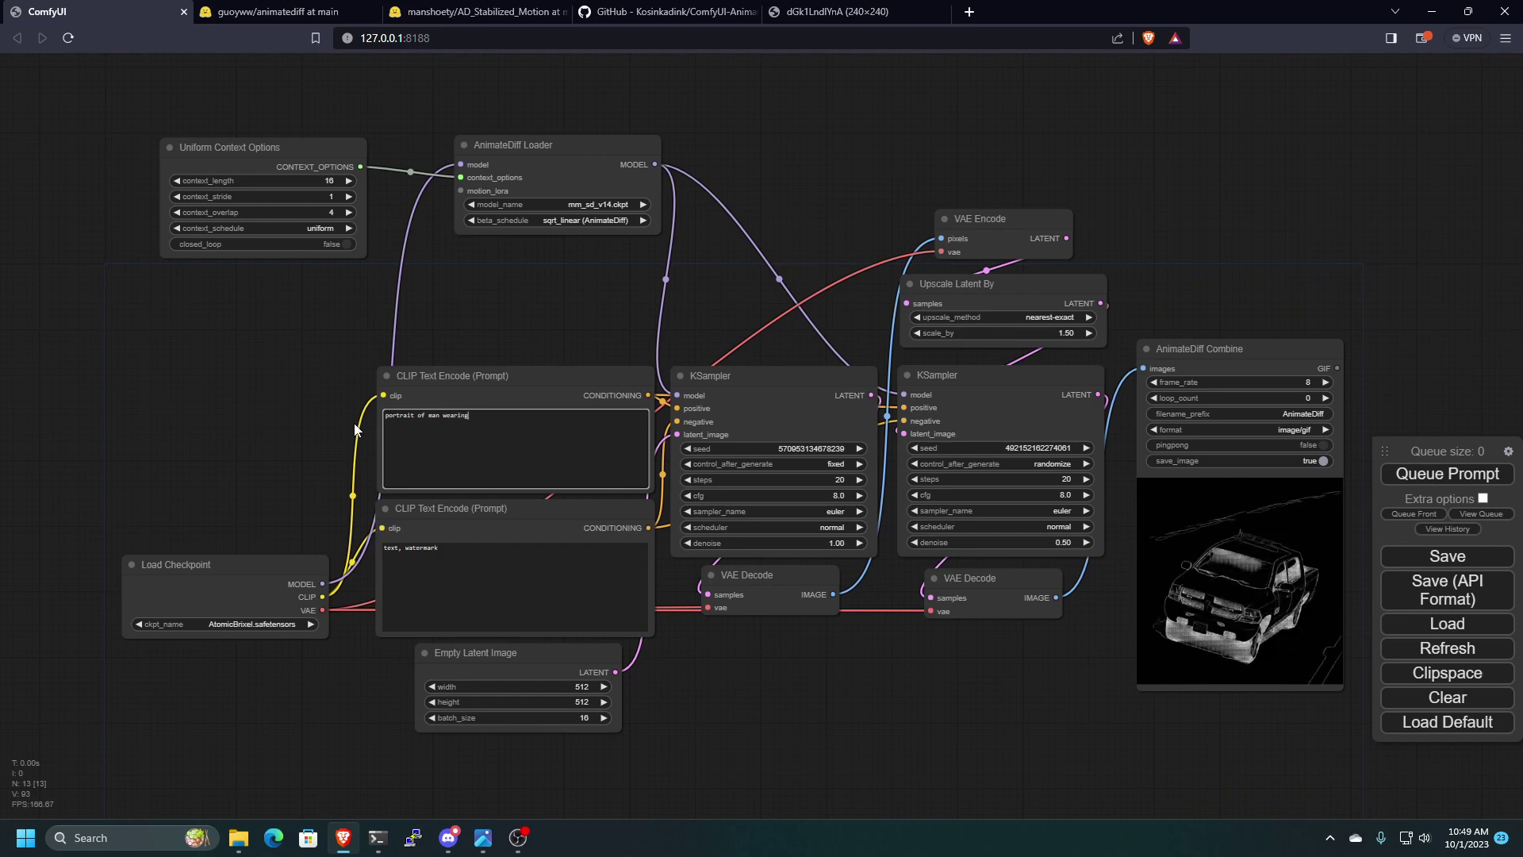
pyautogui.write(' samurai armor, st')
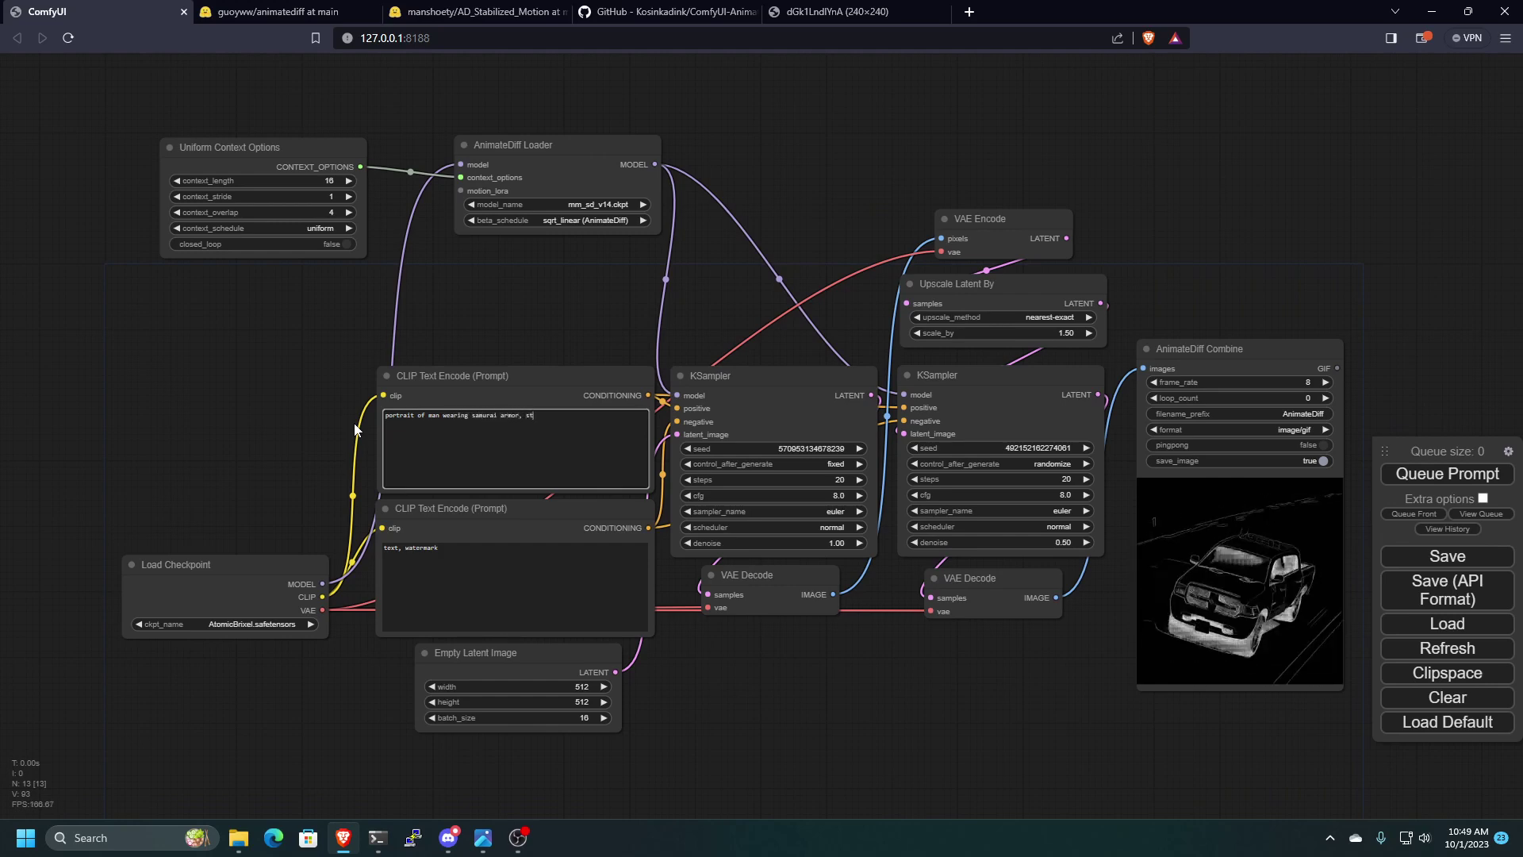
pyautogui.write('anding in post ')
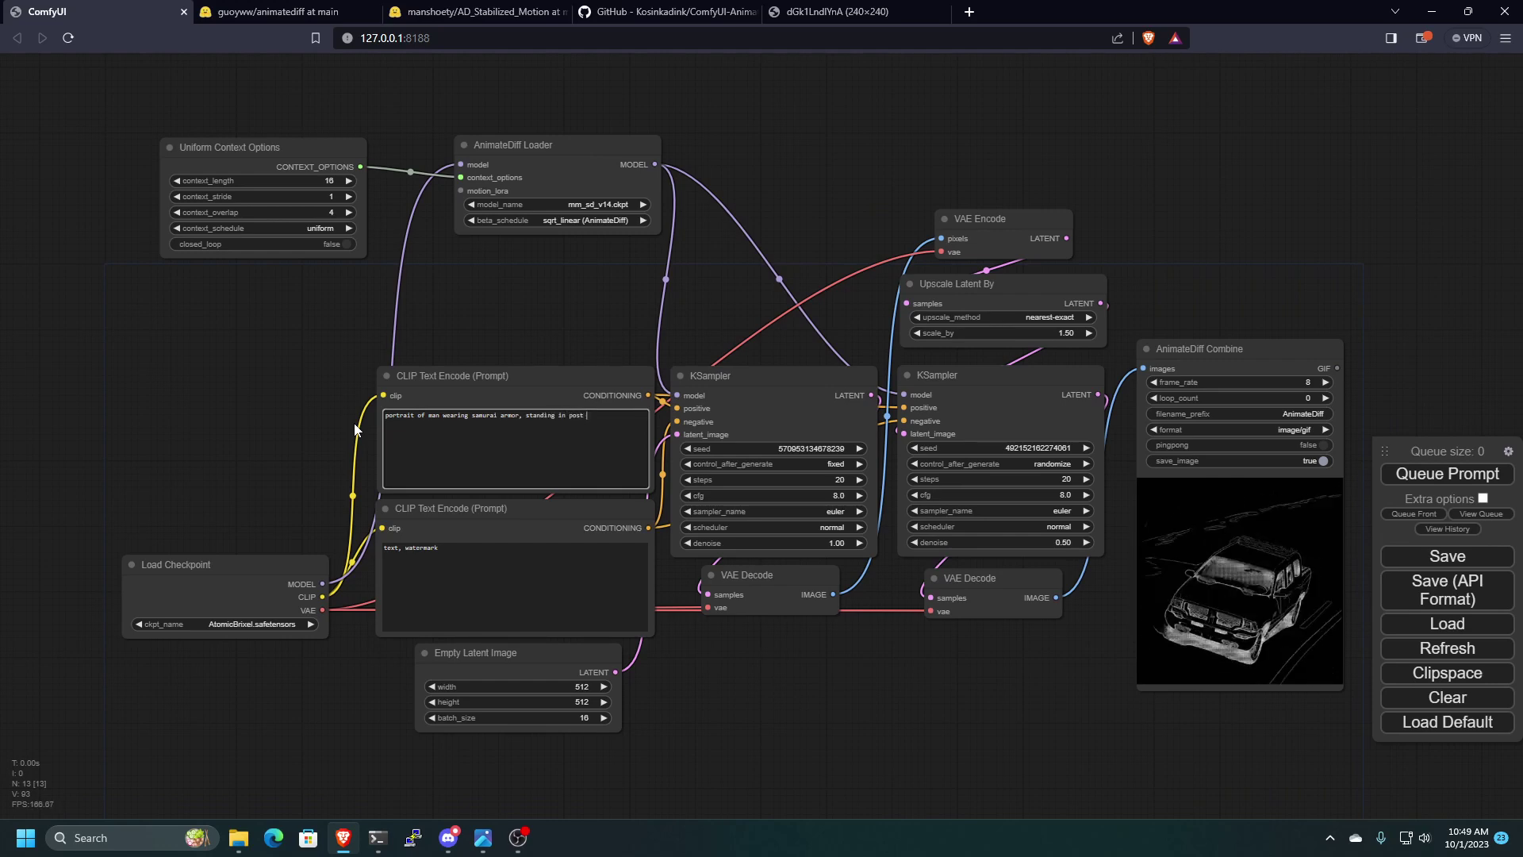
pyautogui.write('apocalyptic New')
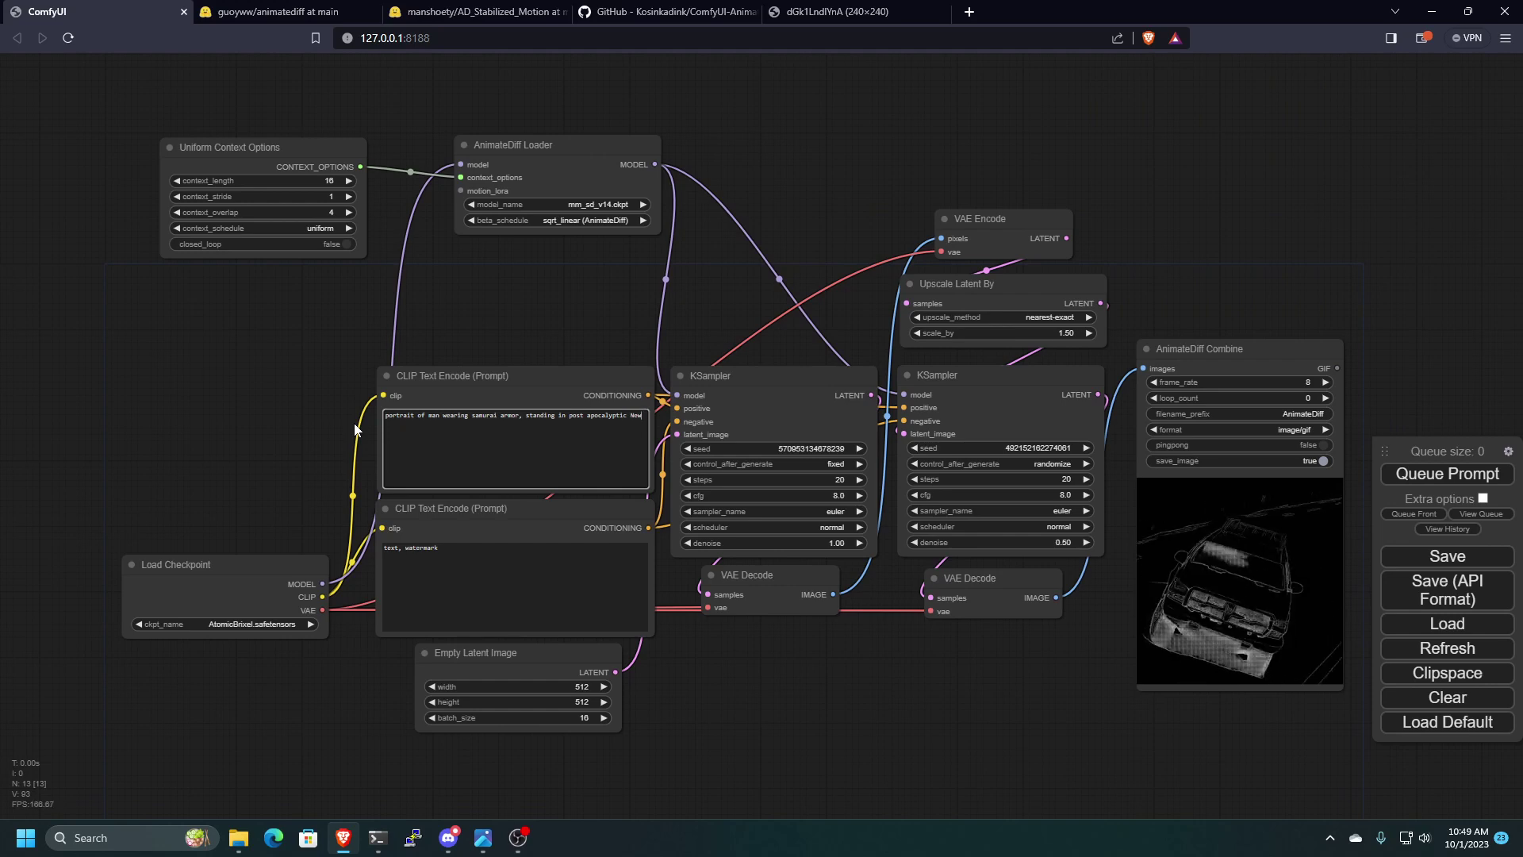
pyautogui.write('ork City')
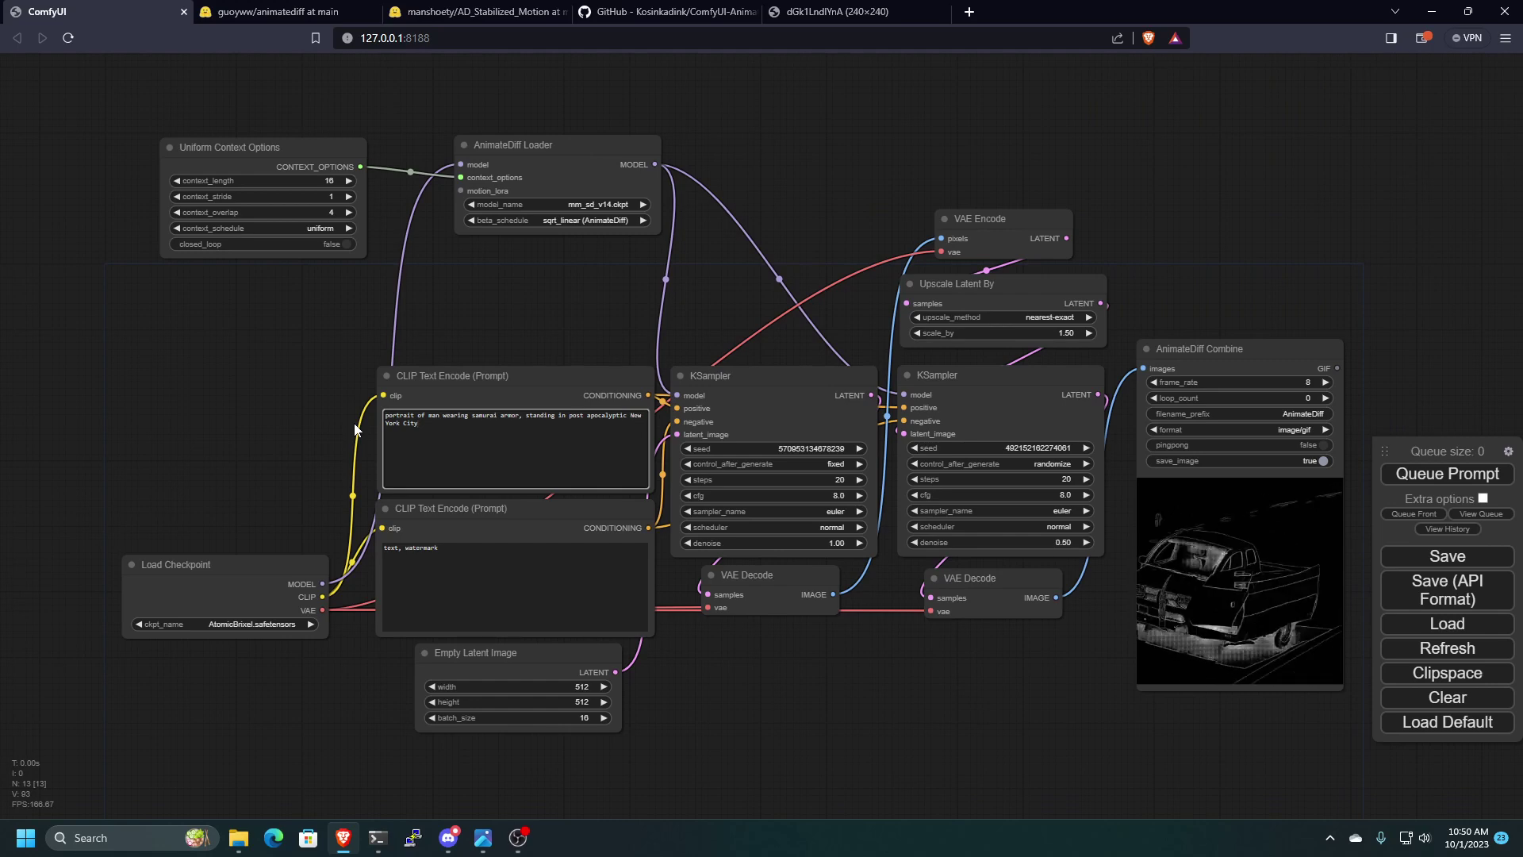
pyautogui.scroll(-4, 818, 476)
pyautogui.scroll(-2, 817, 476)
pyautogui.scroll(4, 839, 560)
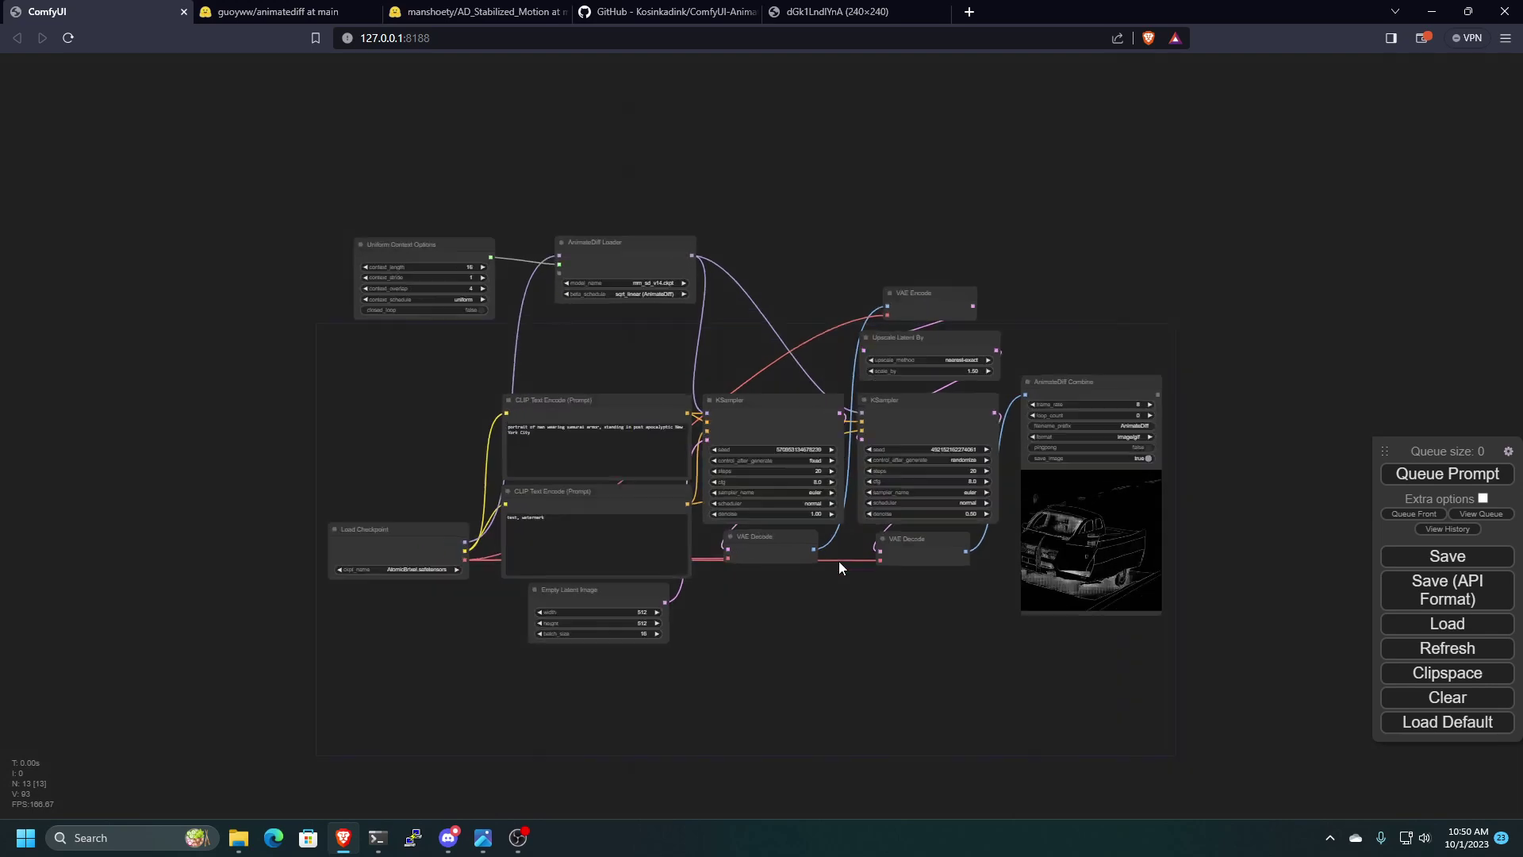
pyautogui.moveTo(844, 652)
pyautogui.mouseDown()
pyautogui.moveTo(869, 714)
pyautogui.moveTo(864, 674)
pyautogui.mouseUp()
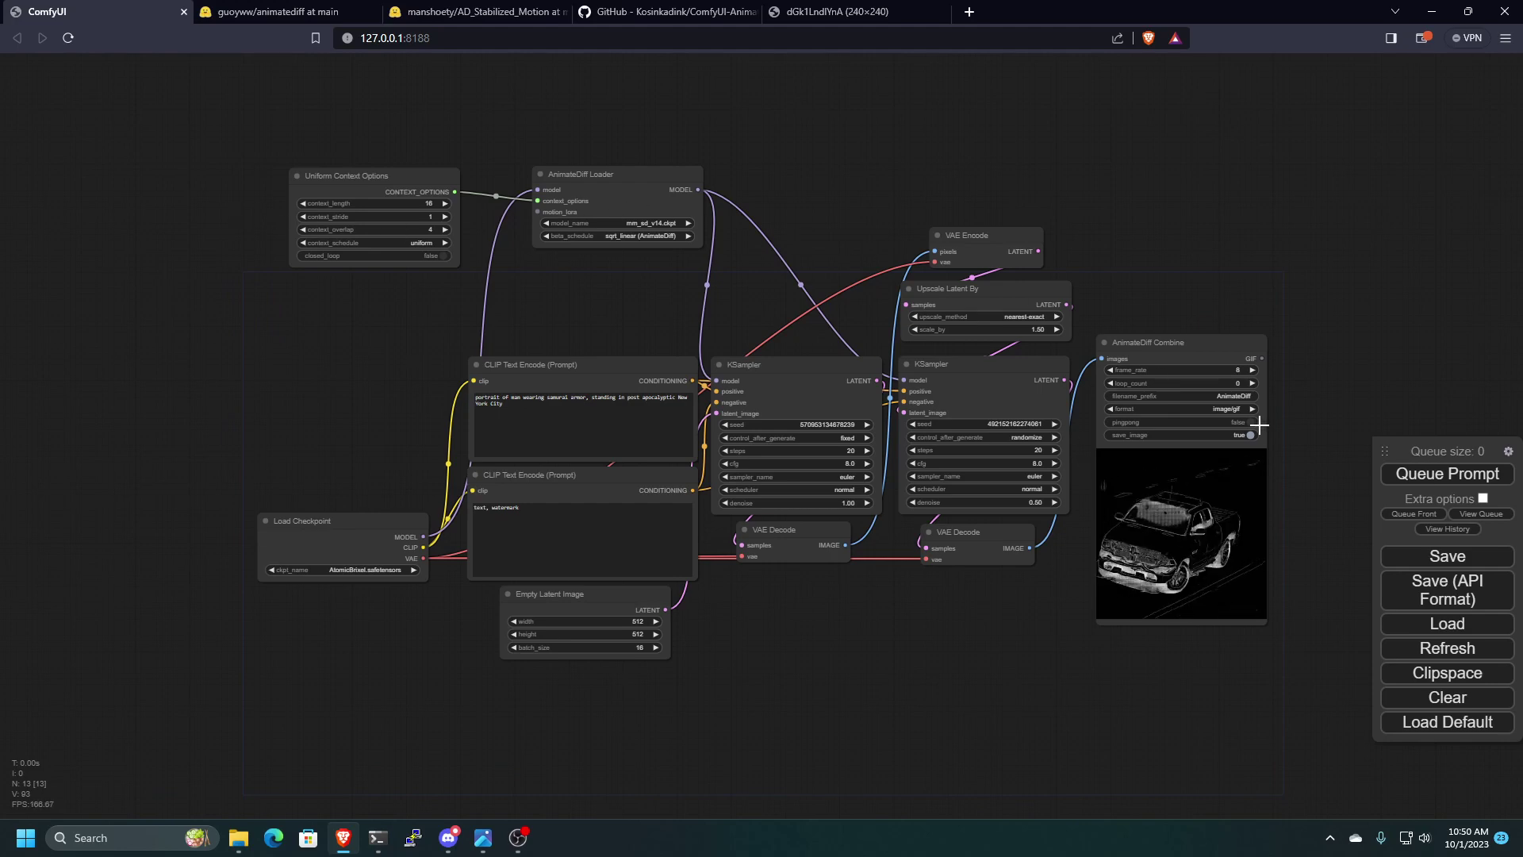
pyautogui.scroll(-3, 1011, 586)
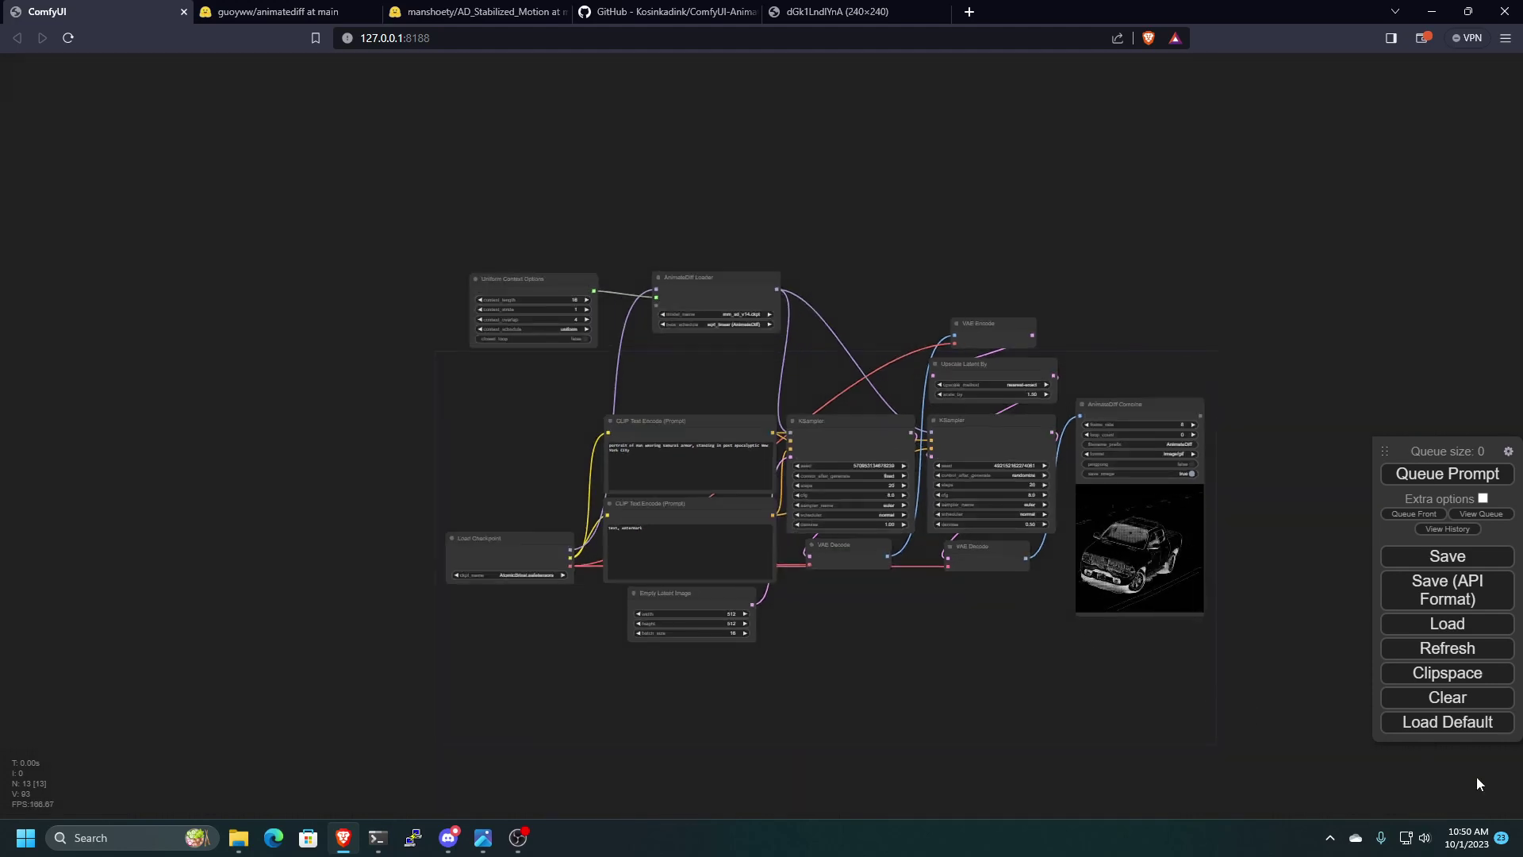
pyautogui.scroll(5, 930, 668)
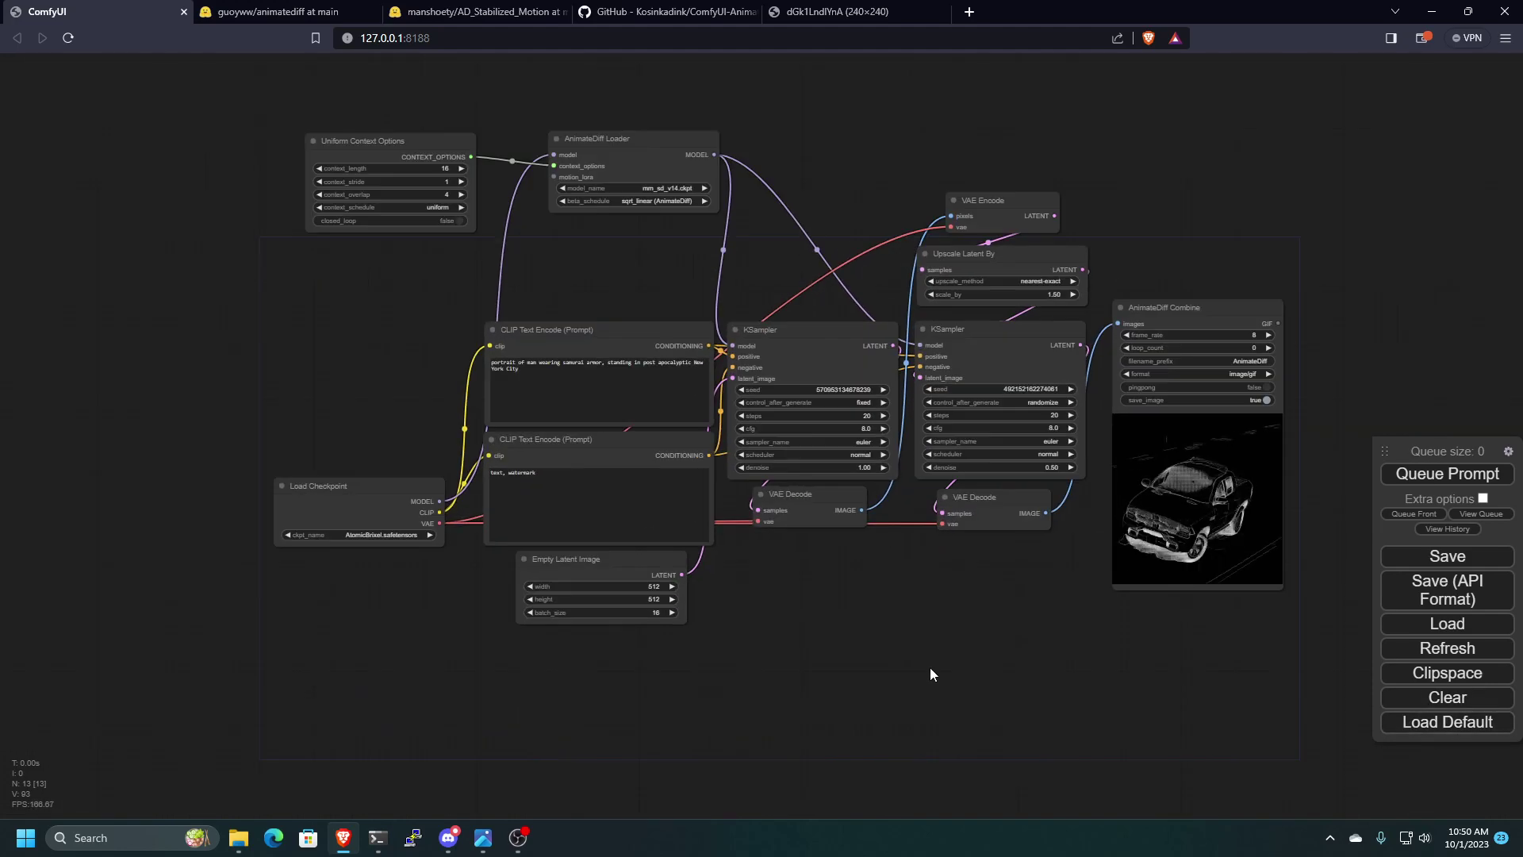
pyautogui.moveTo(898, 636); pyautogui.dragTo(896, 739)
pyautogui.scroll(-2, 898, 727)
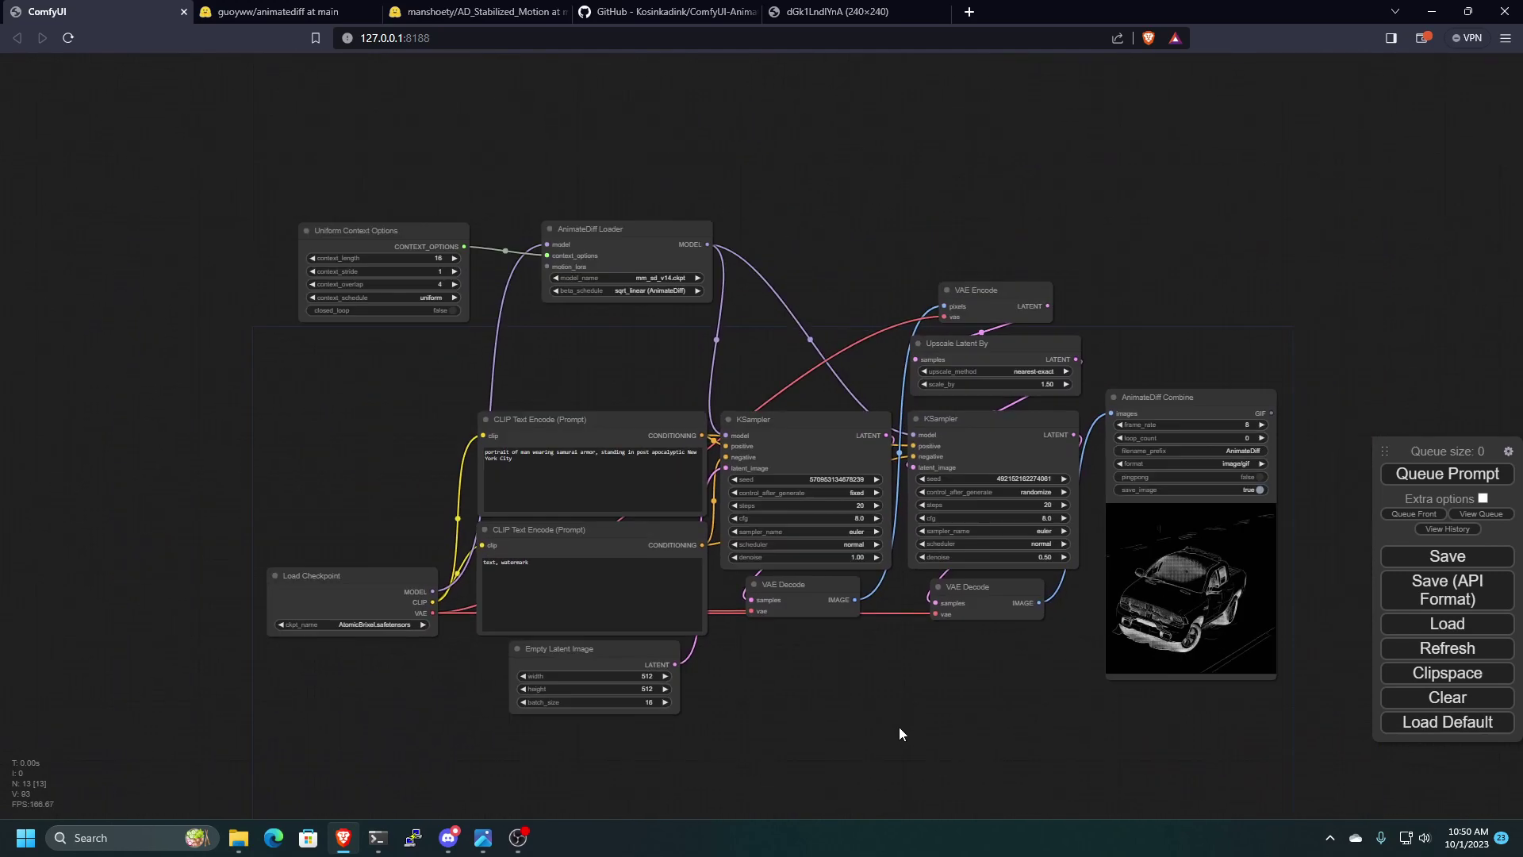
pyautogui.scroll(1, 905, 736)
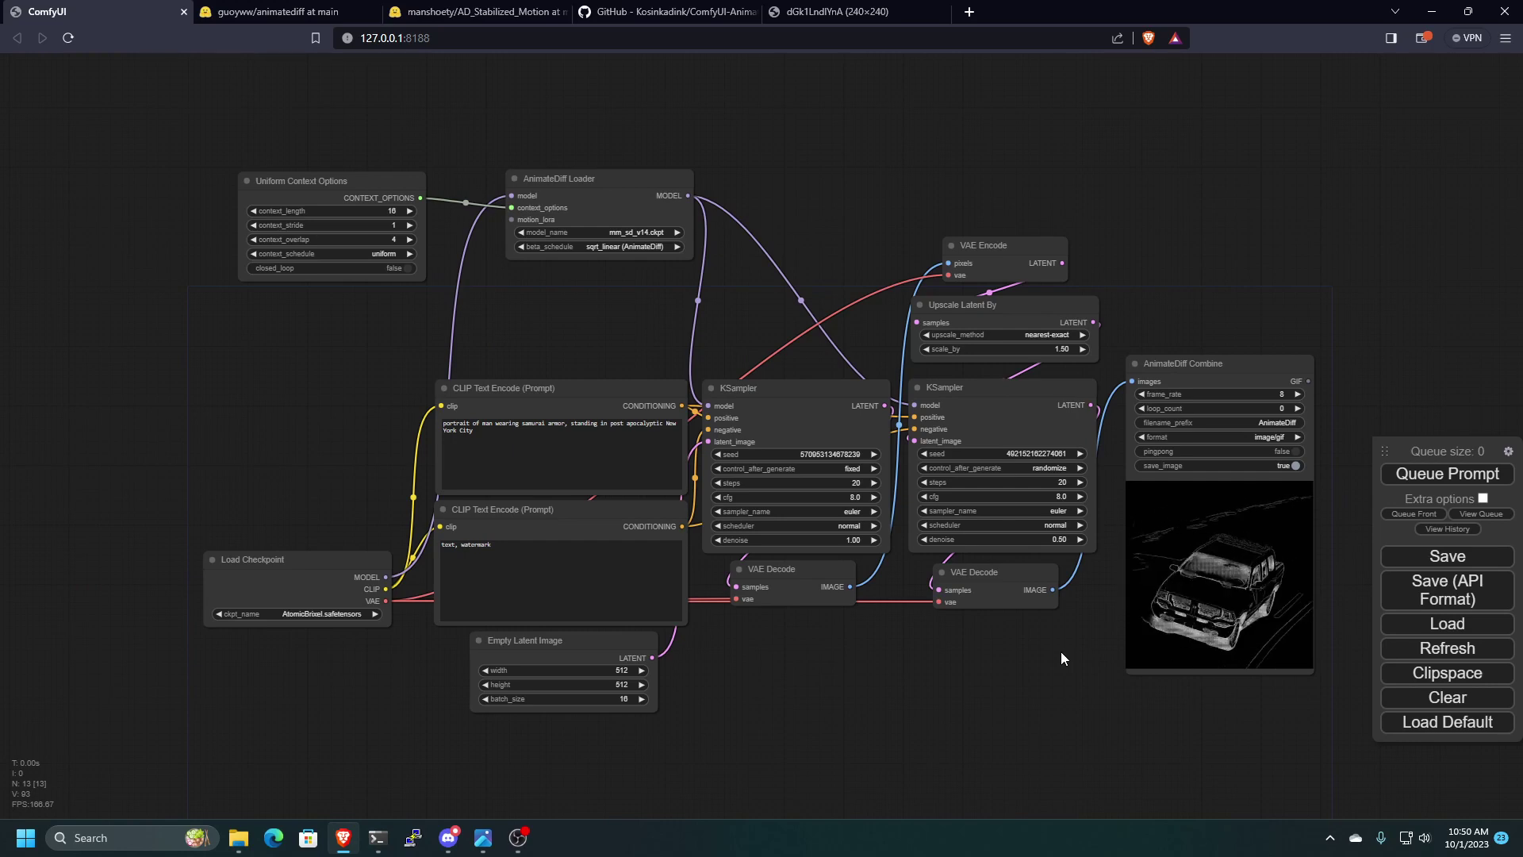
# - View the 240×240 GIF open in the other browser tab, and return to the node workflow
pyautogui.click(833, 11)
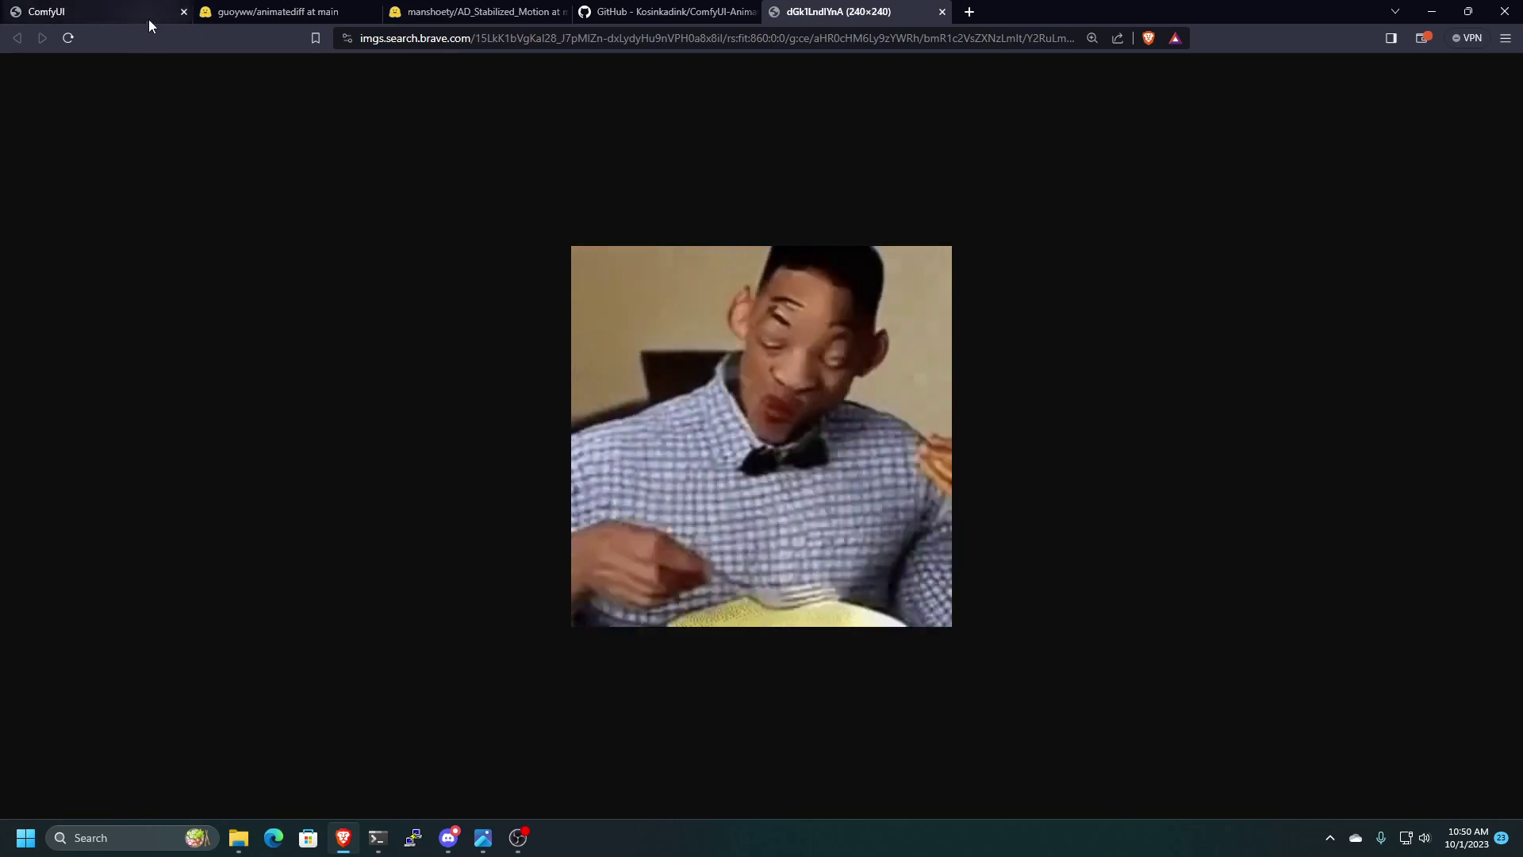
pyautogui.click(149, 19)
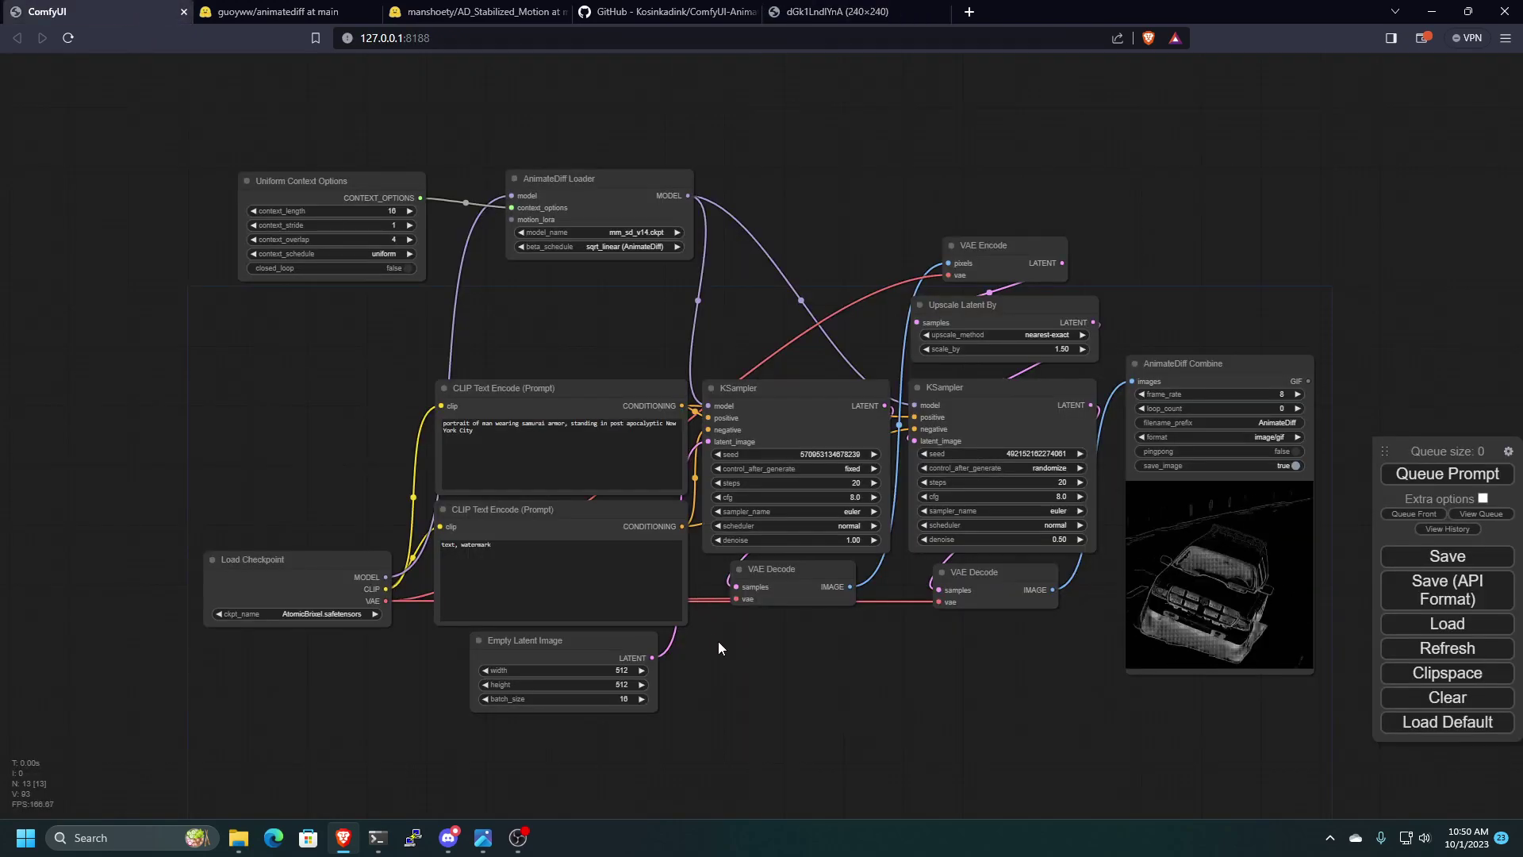
# - Queue the samurai prompt and set the first KSampler's control_after_generate to randomize
pyautogui.scroll(1, 717, 641)
pyautogui.click(1447, 473)
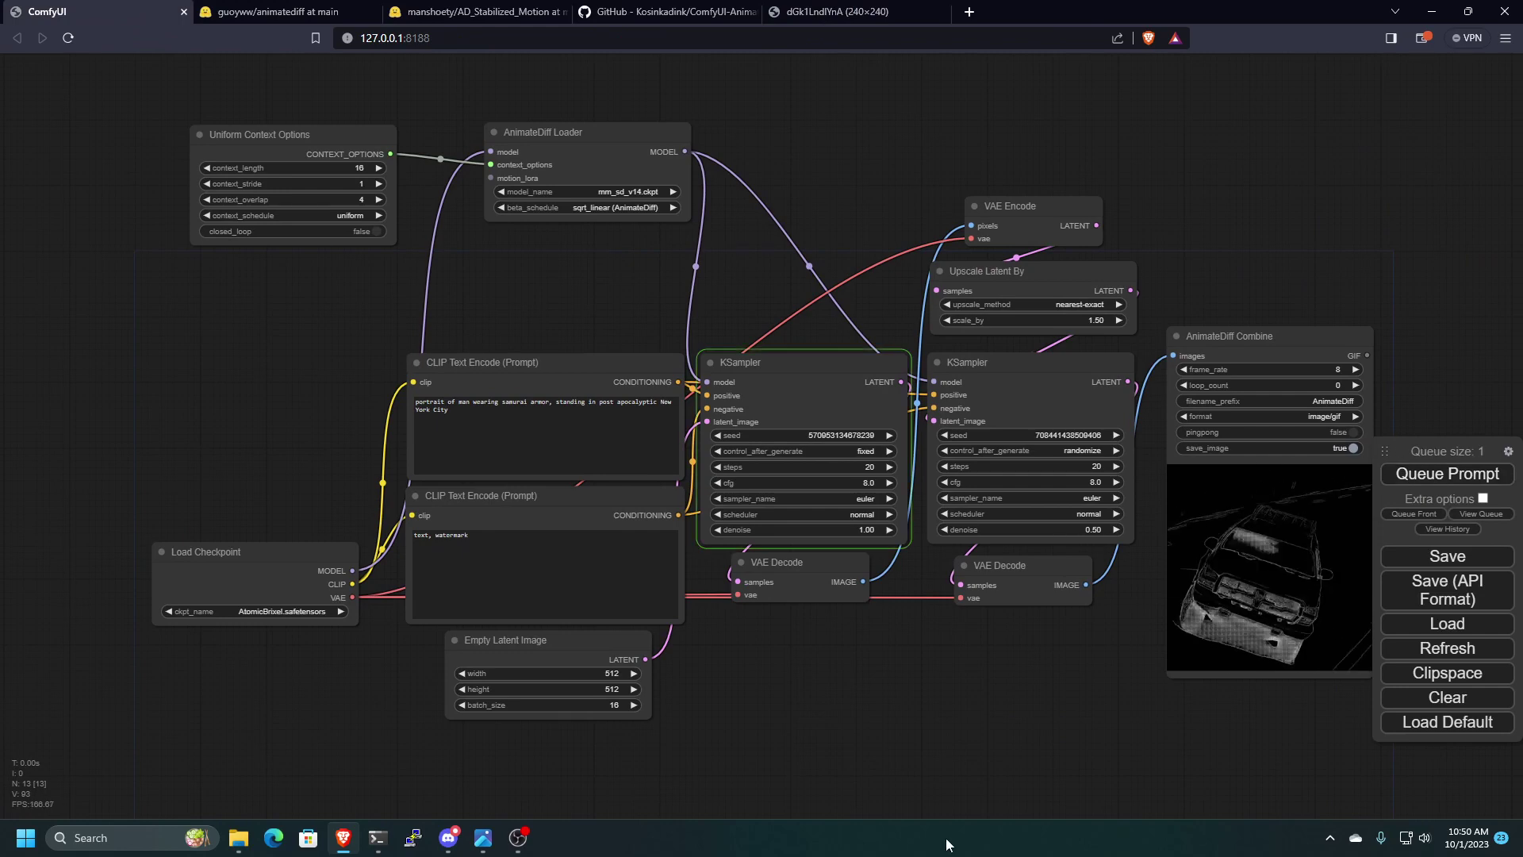
pyautogui.scroll(-2, 951, 755)
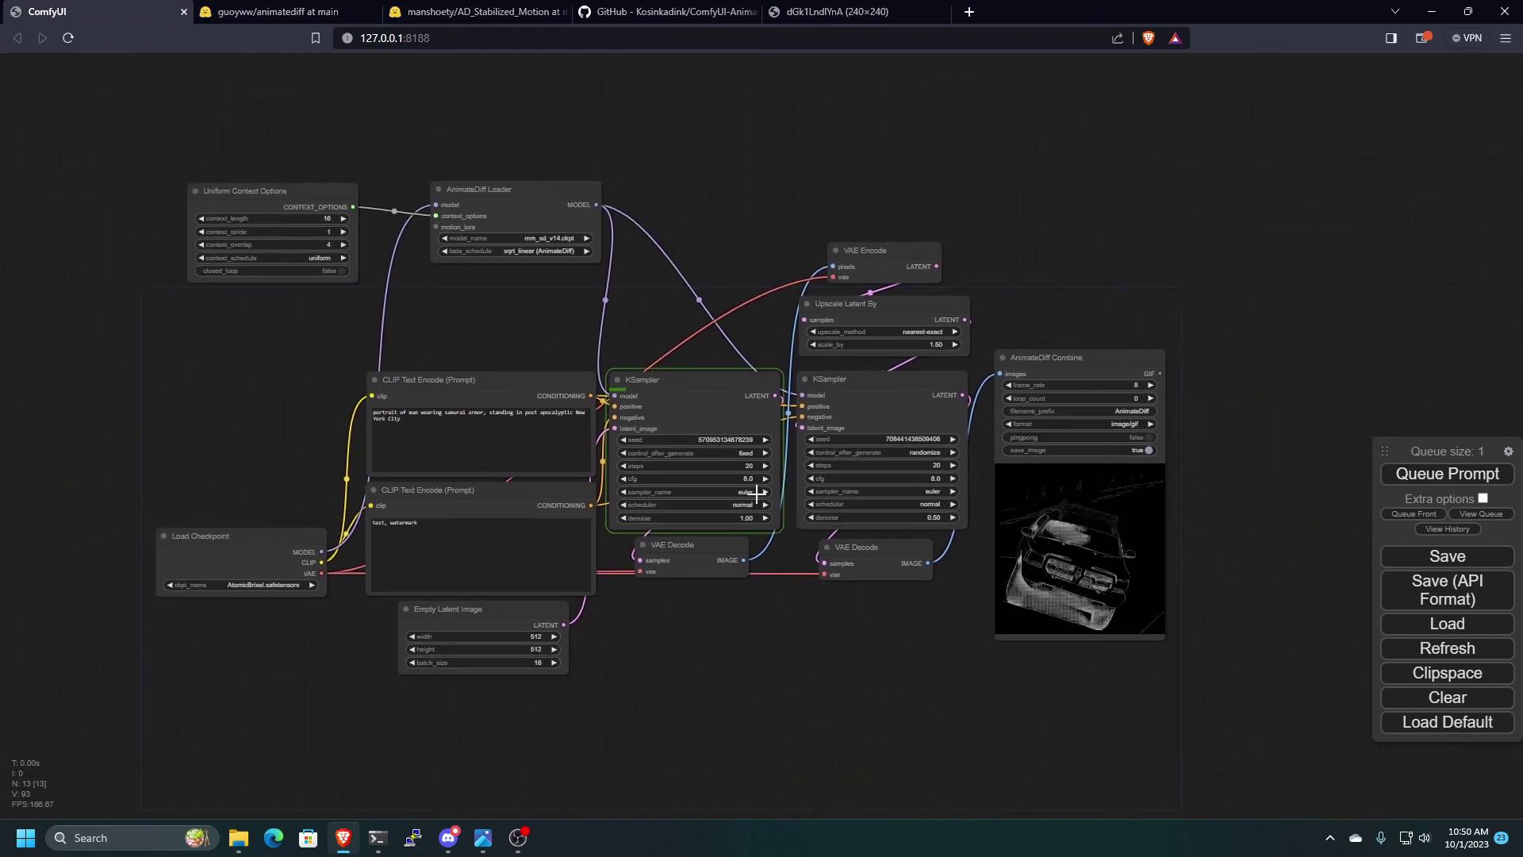
pyautogui.click(738, 453)
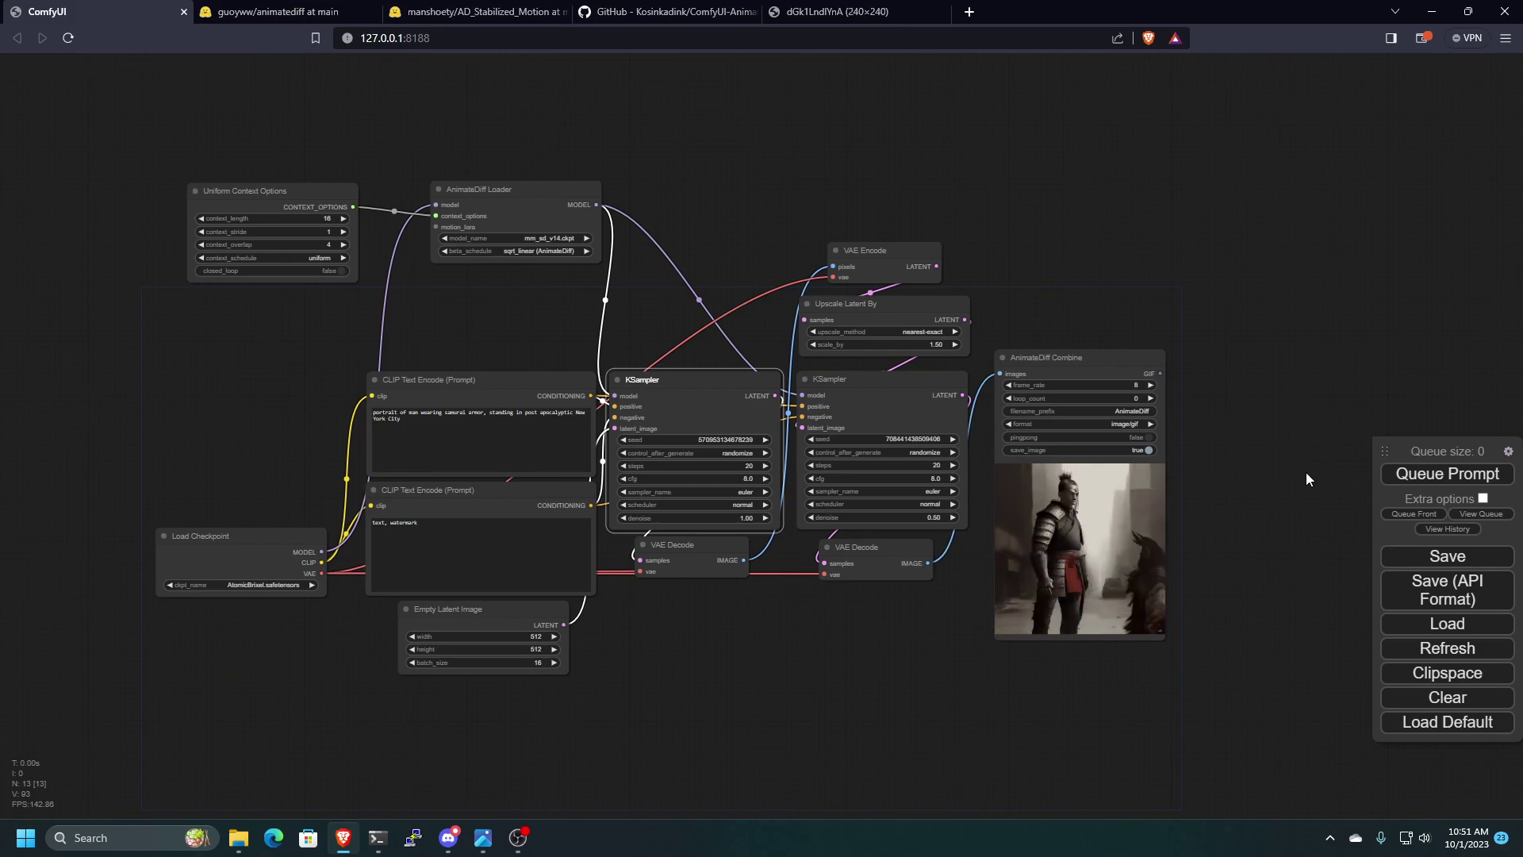
# - Examine the first samurai GIF in the AnimateDiff Combine preview up close, and queue the prompt again
pyautogui.scroll(10, 1194, 575)
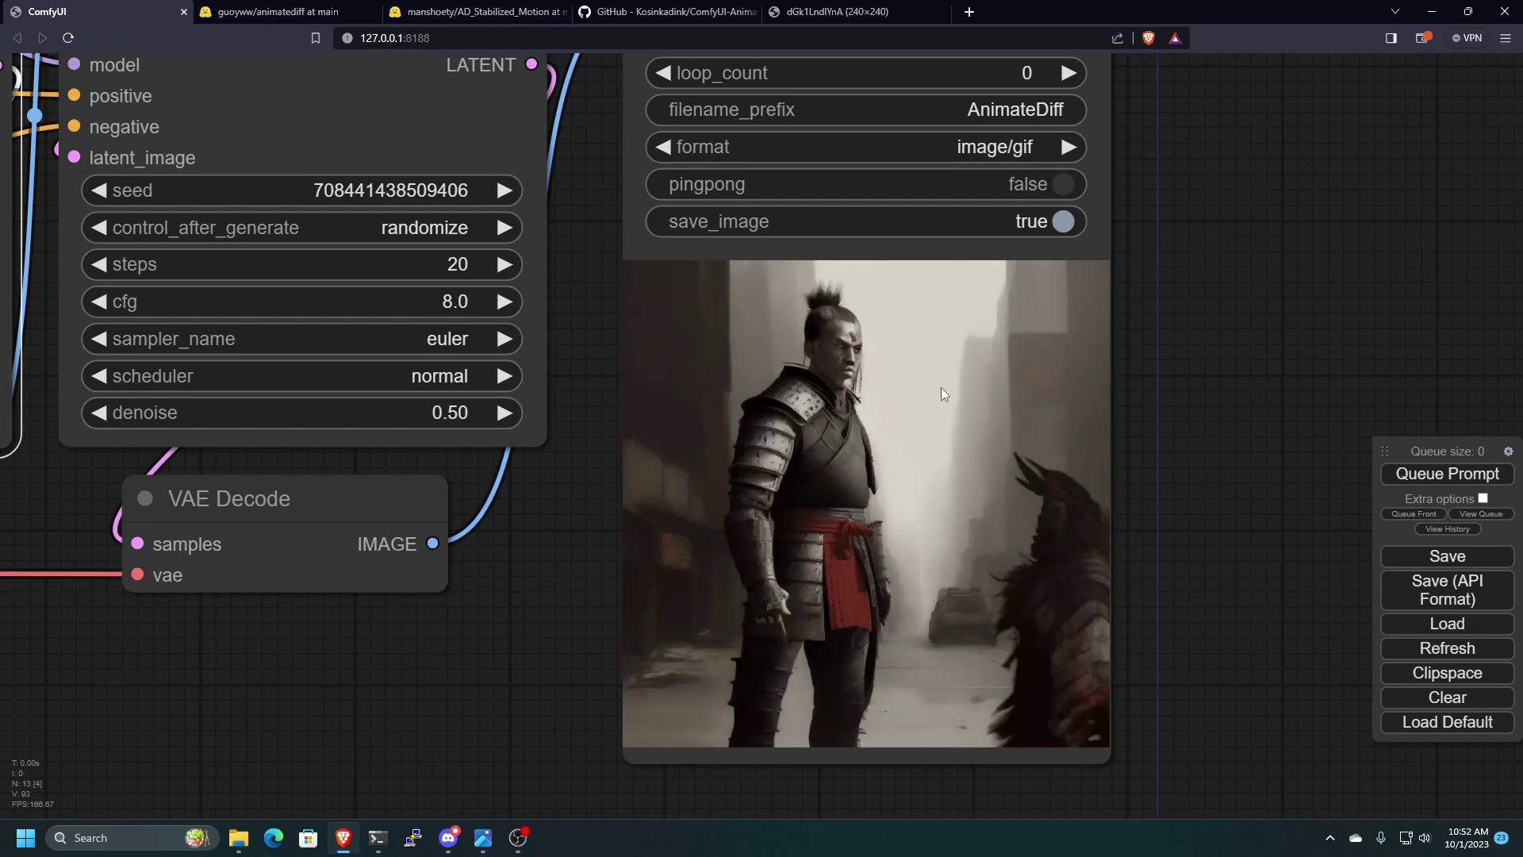
pyautogui.scroll(-9, 1296, 409)
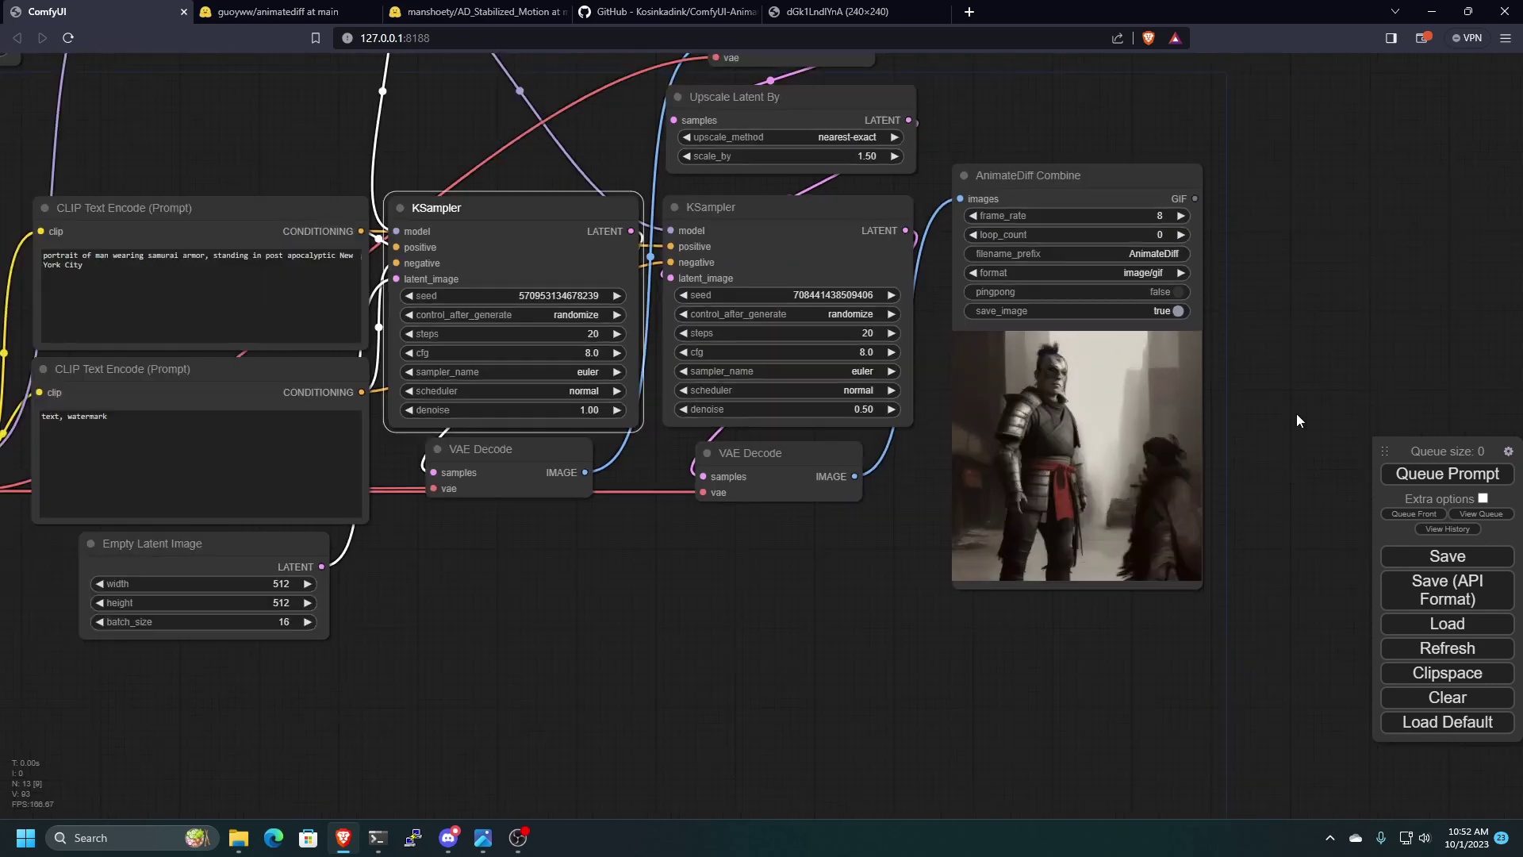
pyautogui.moveTo(853, 635); pyautogui.dragTo(891, 749)
pyautogui.click(1434, 474)
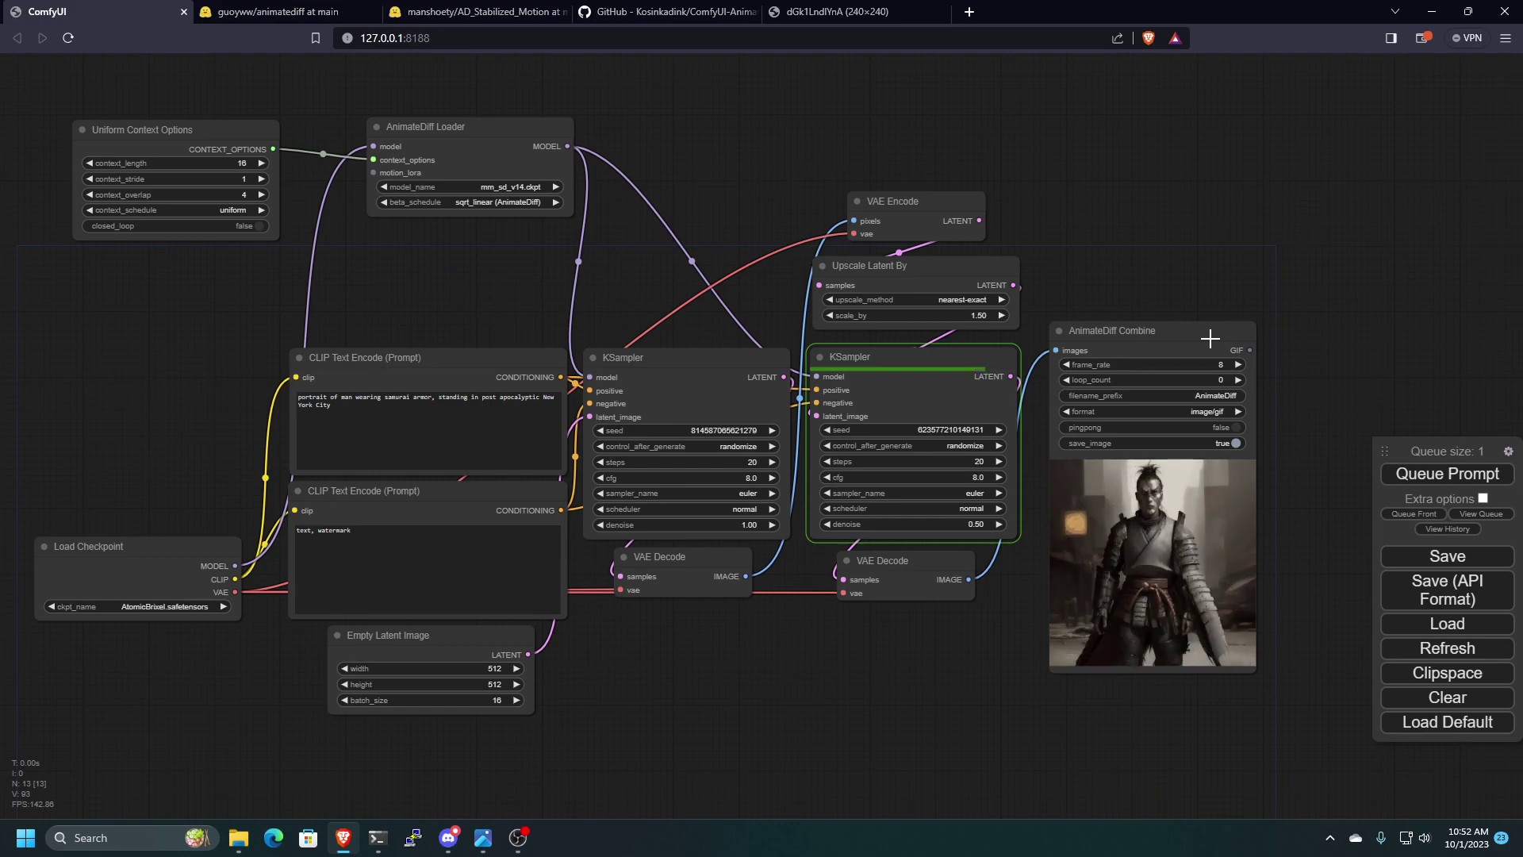
# - Check the second samurai GIF in the AnimateDiff Combine preview and queue one more generation
pyautogui.scroll(5, 1323, 369)
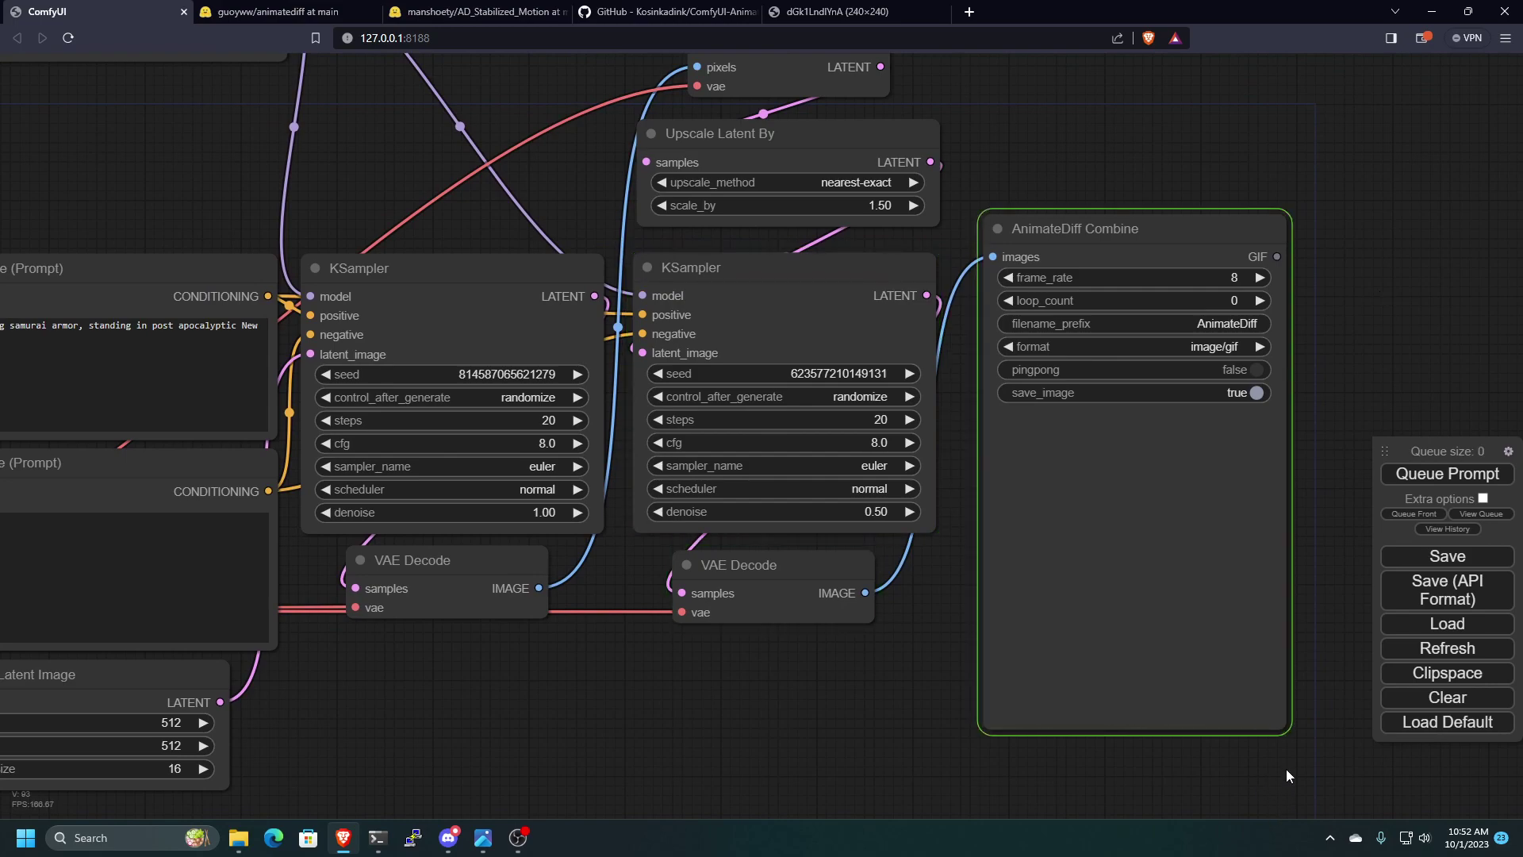
pyautogui.scroll(3, 1283, 762)
pyautogui.scroll(-5, 1268, 744)
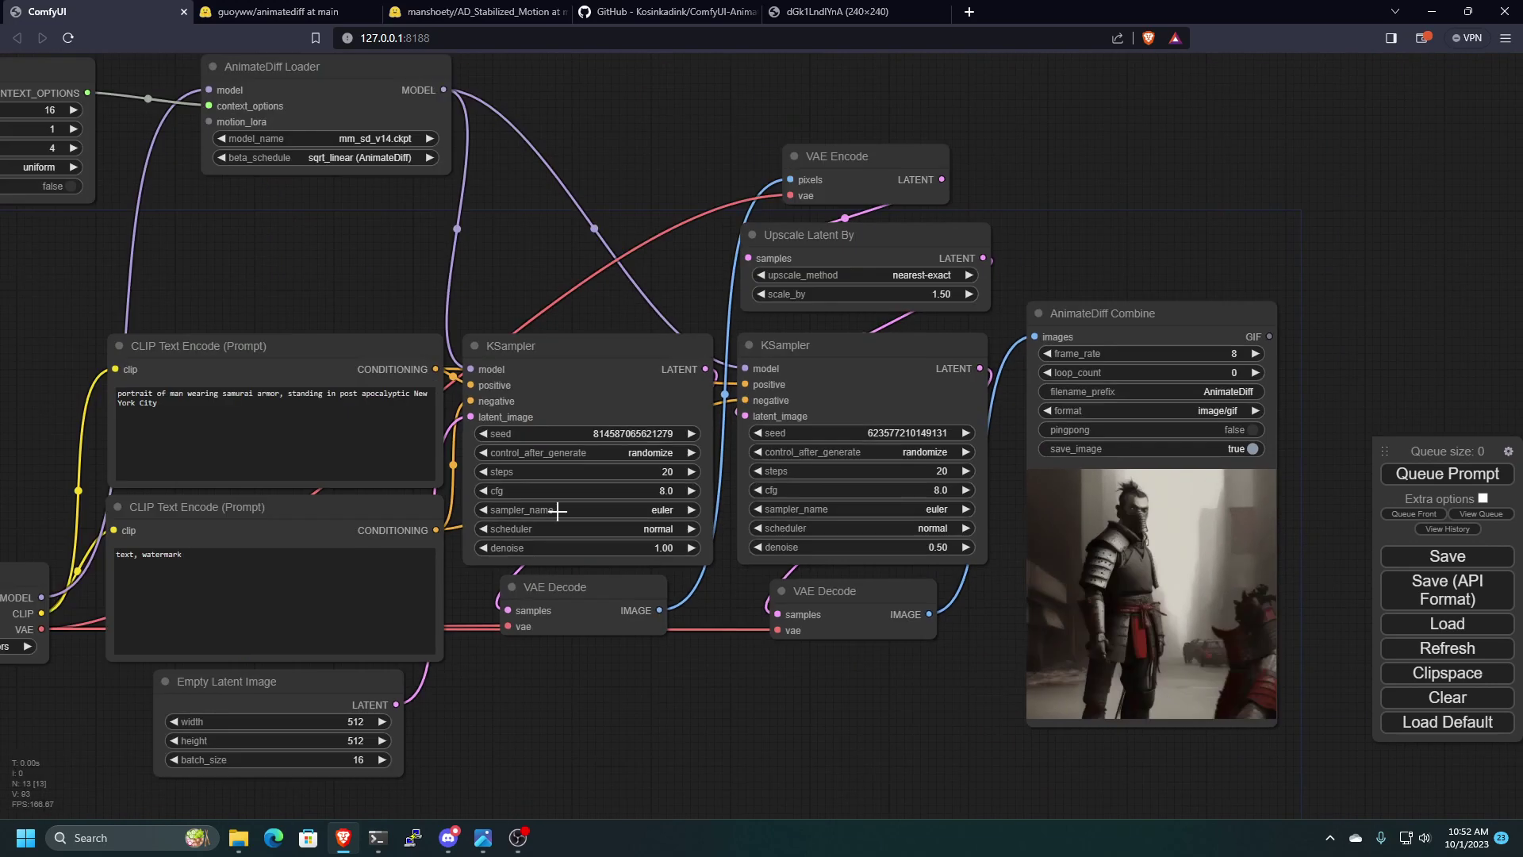
pyautogui.click(1460, 475)
pyautogui.scroll(-5, 722, 619)
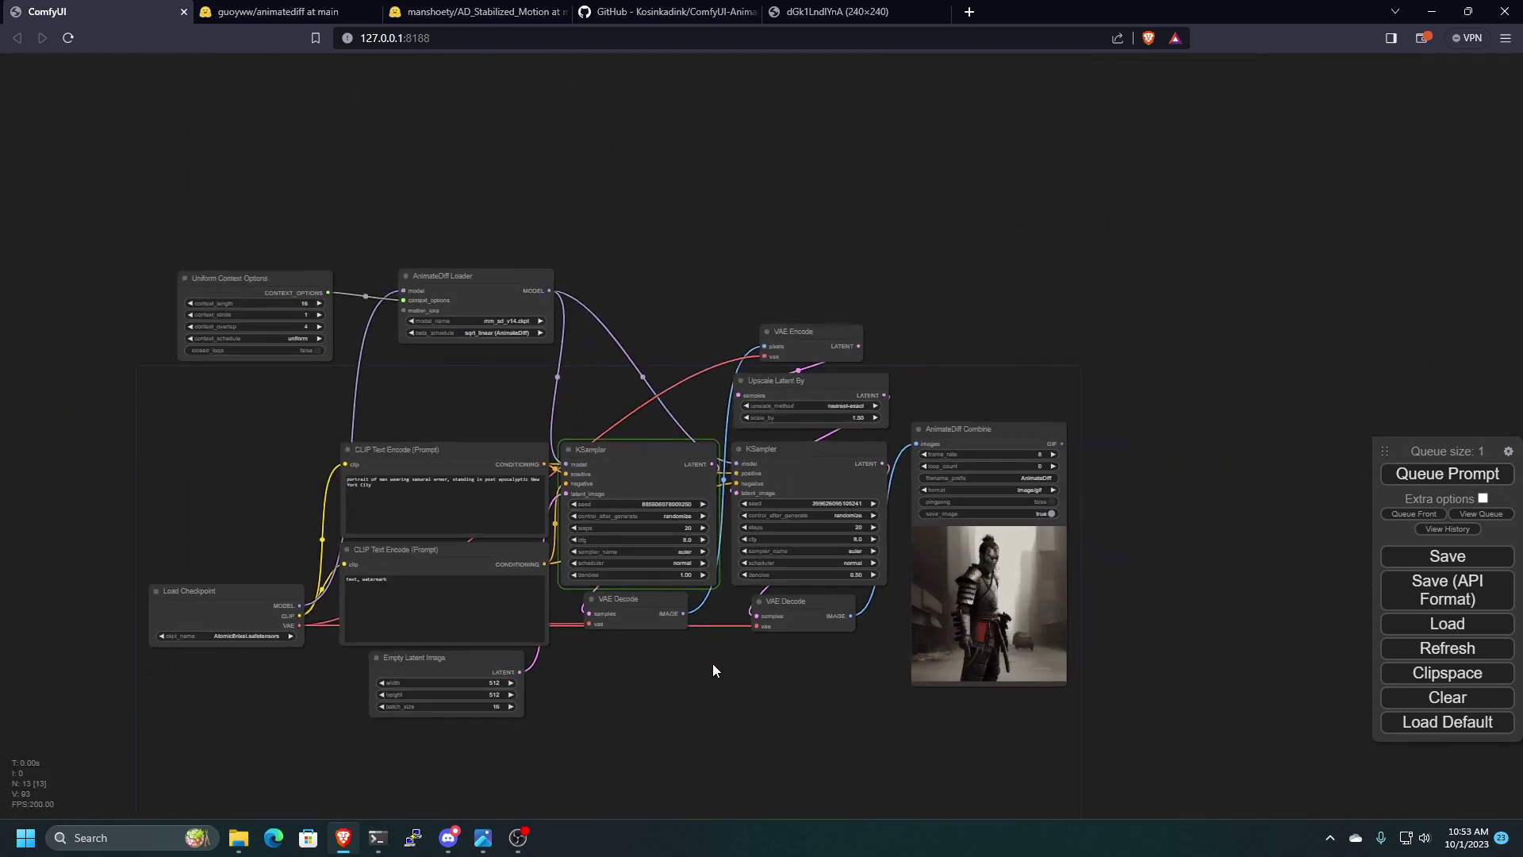
# - Follow the running generation, inspect the new samurai GIF up close and open it in its own browser tab
pyautogui.scroll(3, 825, 680)
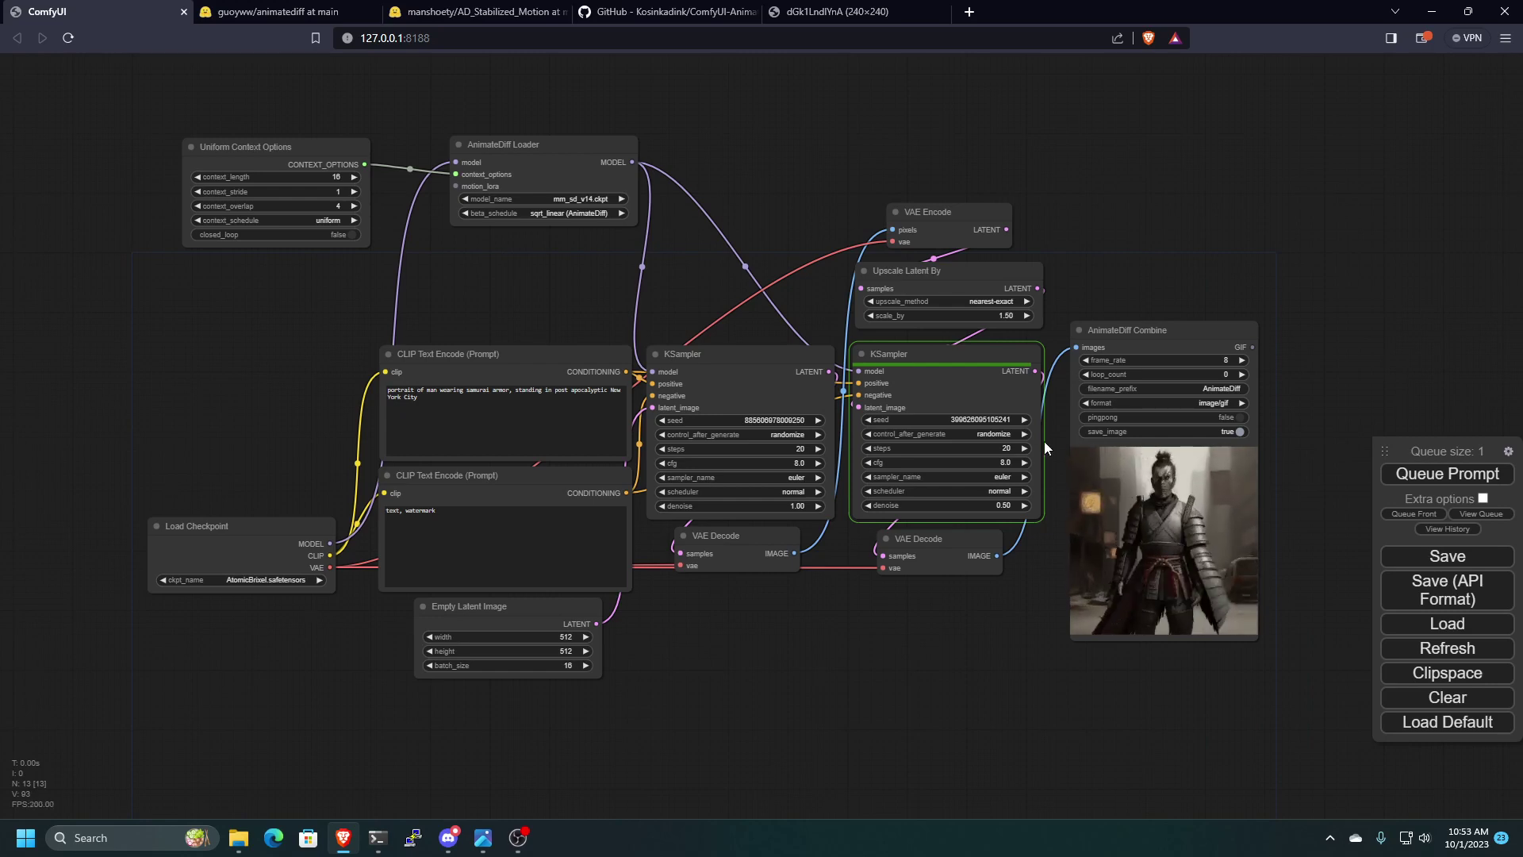
pyautogui.scroll(4, 1333, 589)
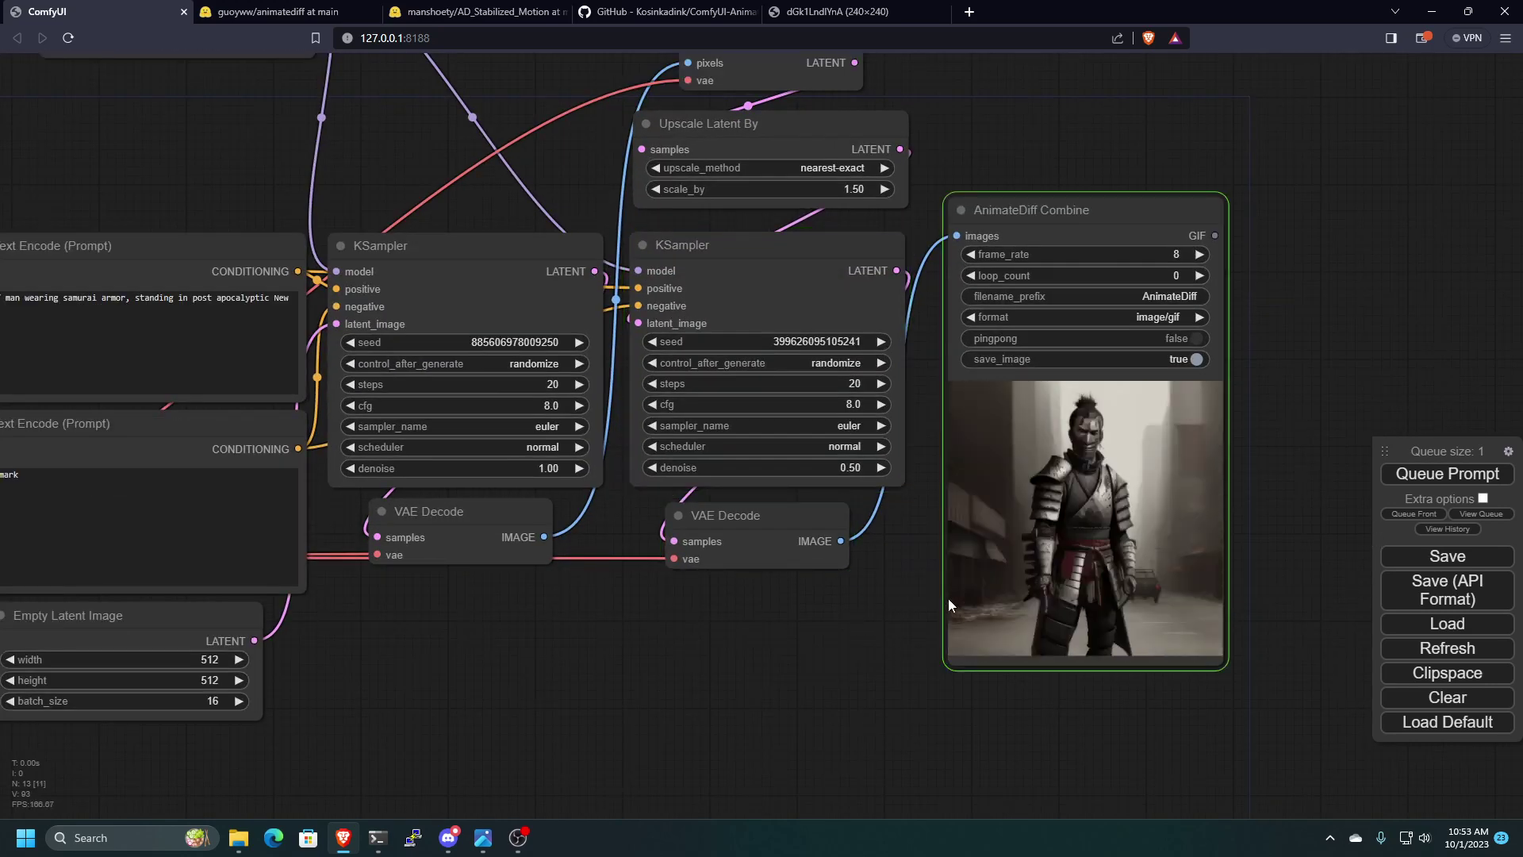
pyautogui.scroll(5, 900, 632)
pyautogui.moveTo(901, 632); pyautogui.dragTo(682, 639)
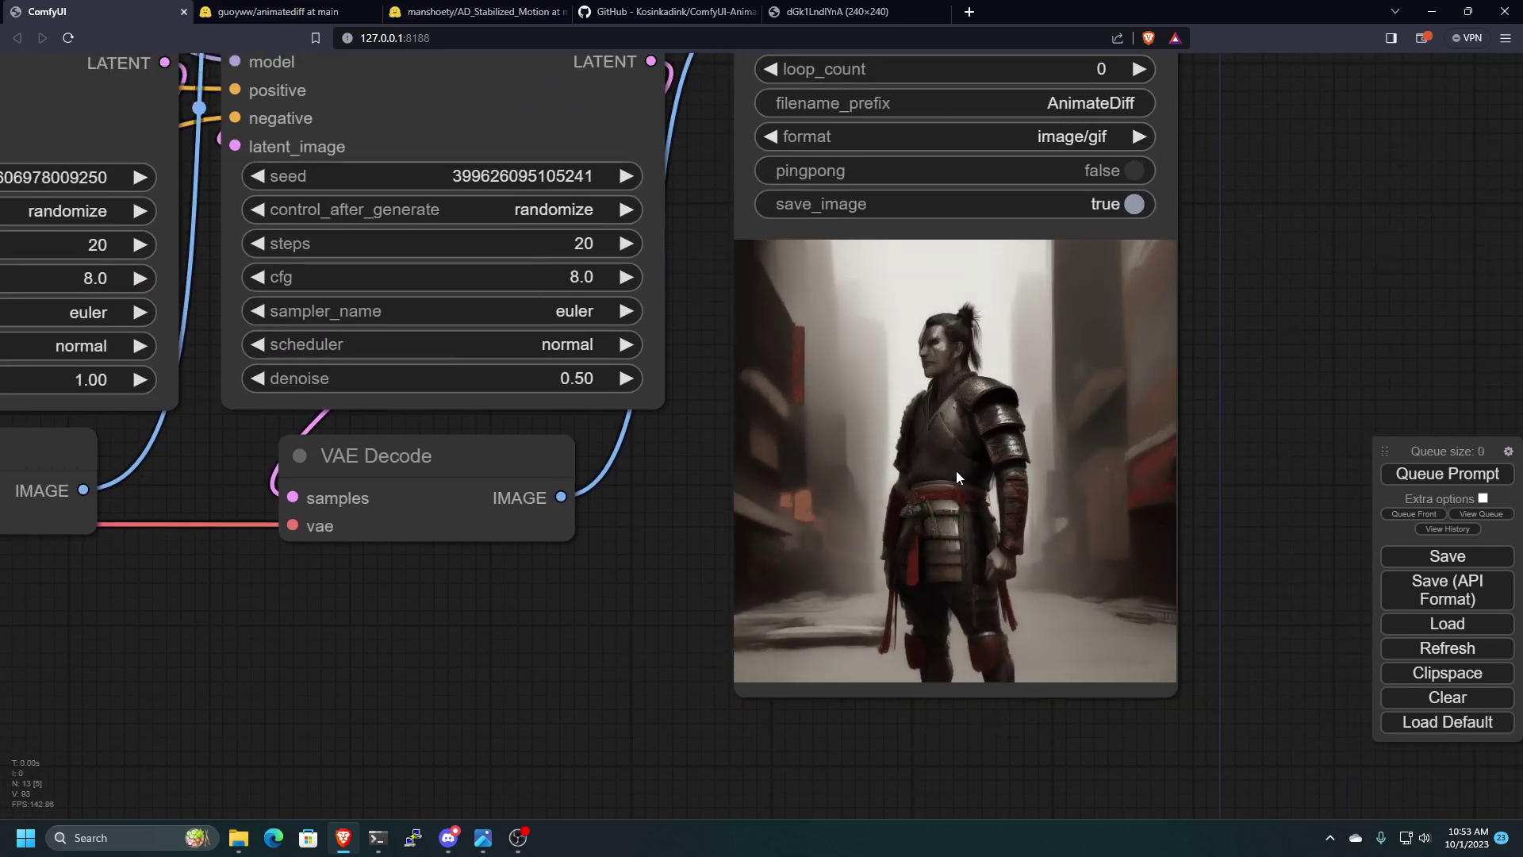
pyautogui.rightClick(976, 474)
pyautogui.click(984, 480)
pyautogui.click(250, 14)
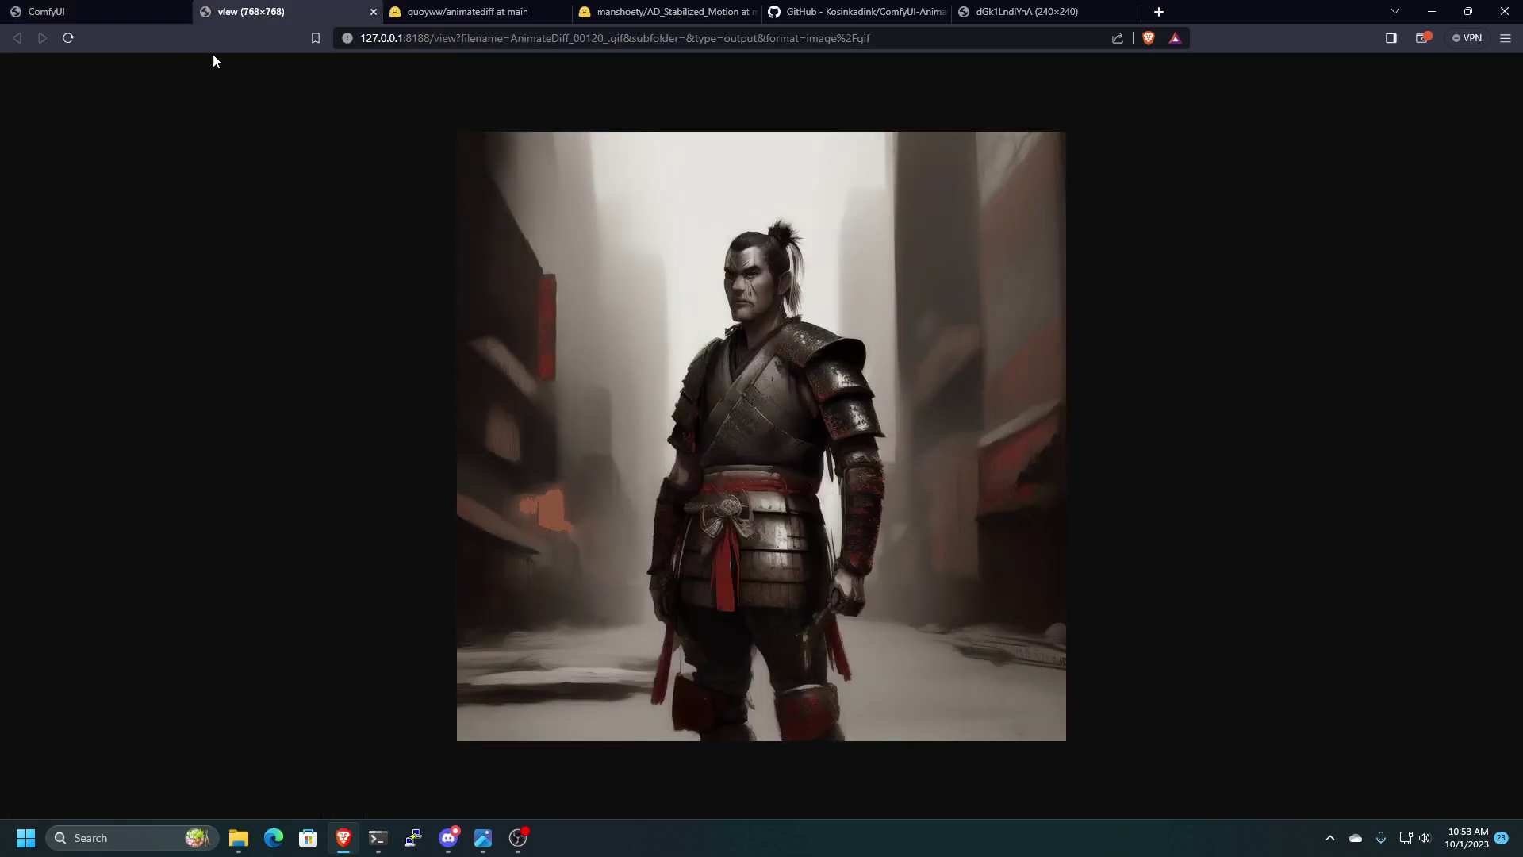
# - Return to the workflow and examine the samurai GIF in the AnimateDiff Combine preview and the complete node graph
pyautogui.click(126, 11)
pyautogui.scroll(-3, 384, 515)
pyautogui.scroll(3, 217, 333)
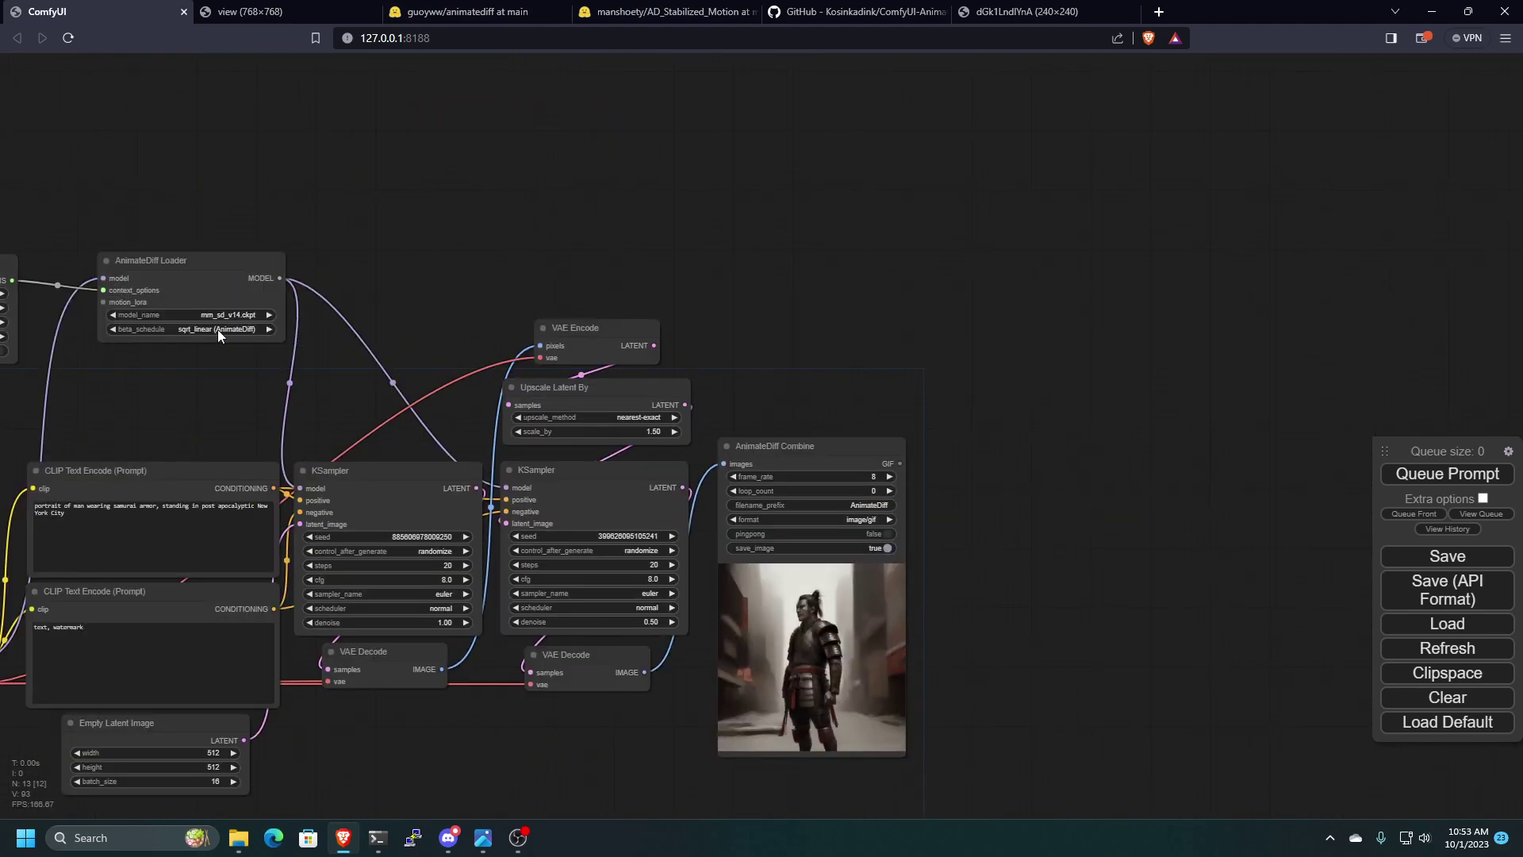
pyautogui.scroll(3, 217, 330)
pyautogui.moveTo(184, 385); pyautogui.dragTo(284, 250)
pyautogui.scroll(-2, 284, 251)
pyautogui.moveTo(803, 373); pyautogui.dragTo(1120, 523)
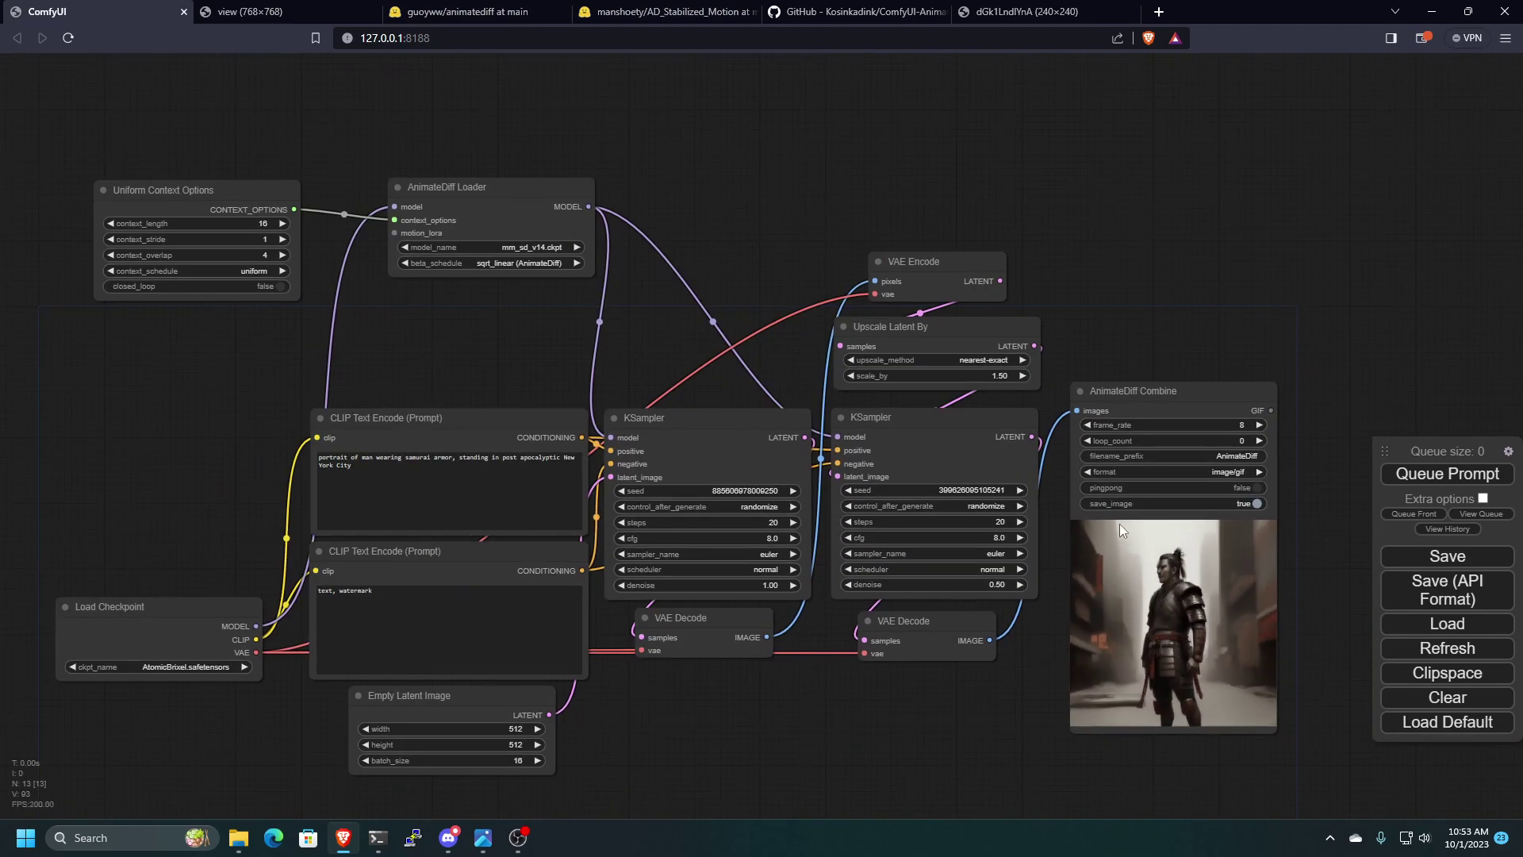
pyautogui.moveTo(1302, 565); pyautogui.dragTo(1024, 359)
pyautogui.scroll(10, 998, 348)
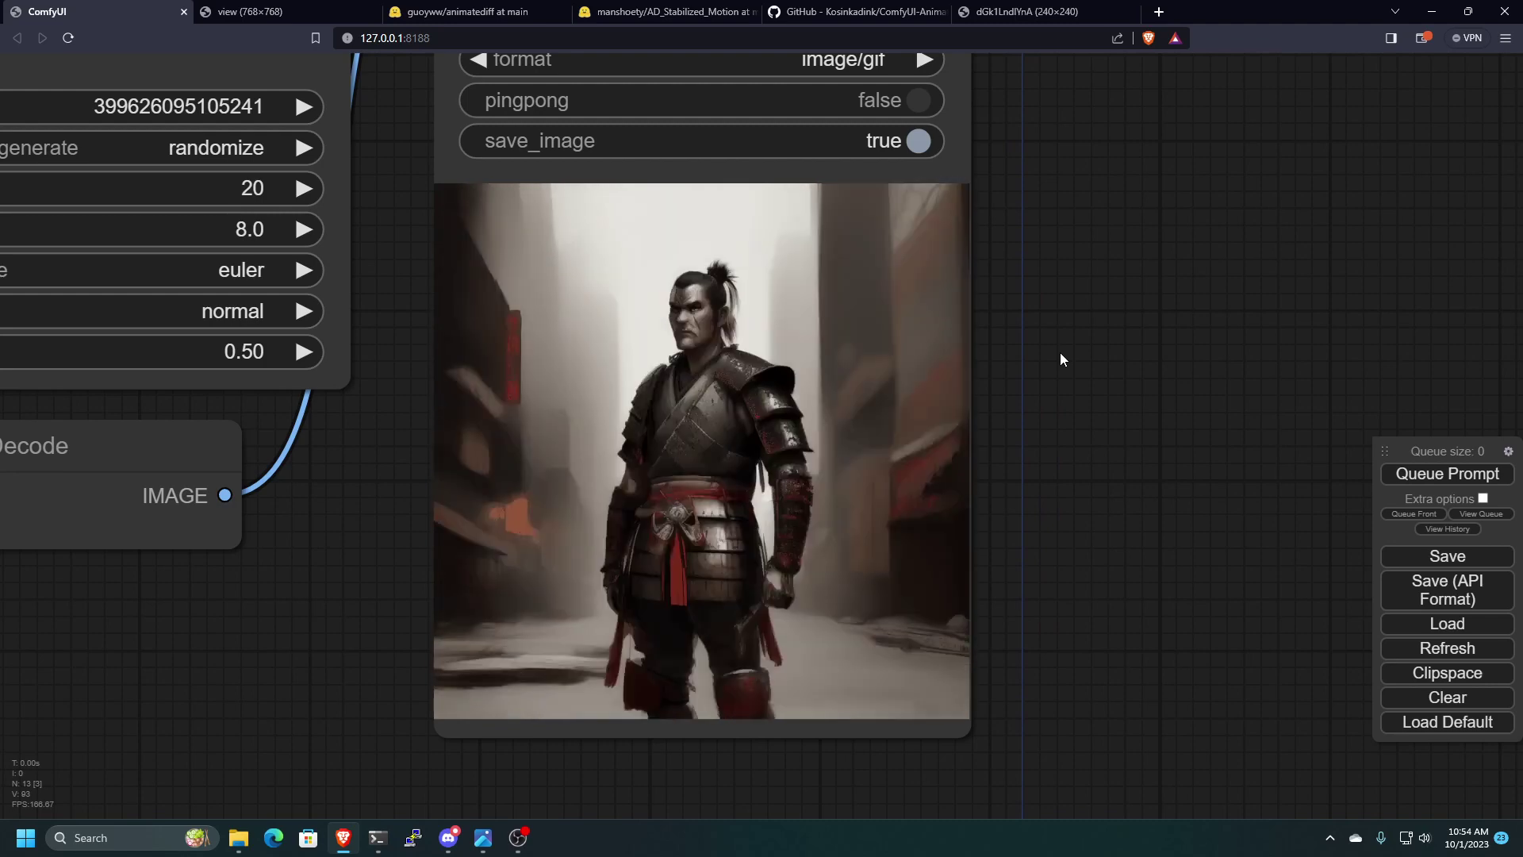
pyautogui.scroll(-8, 1214, 452)
pyautogui.scroll(-5, 1039, 508)
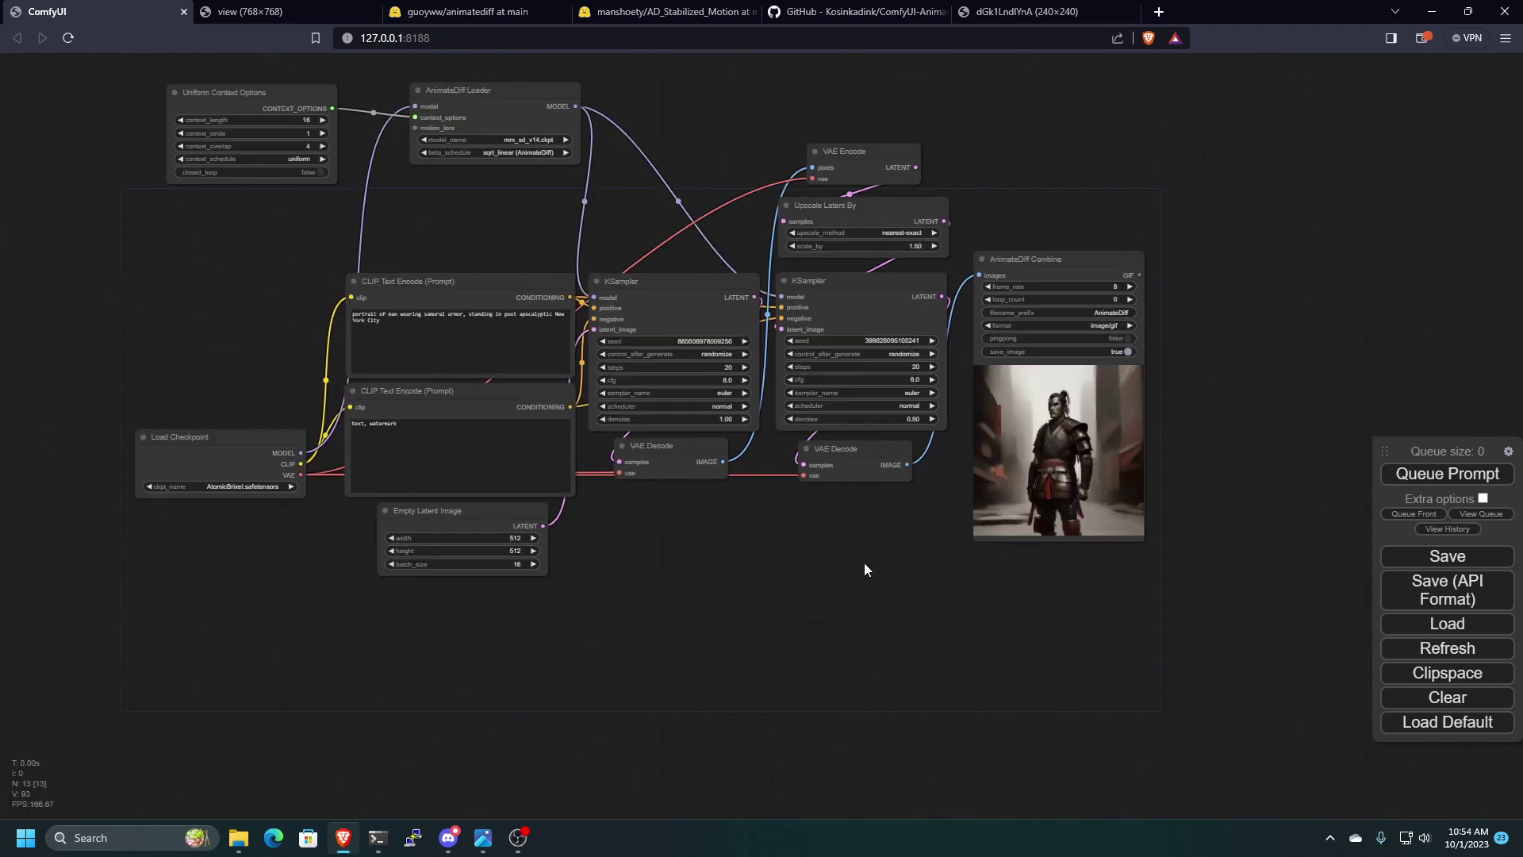
pyautogui.moveTo(864, 563); pyautogui.dragTo(952, 617)
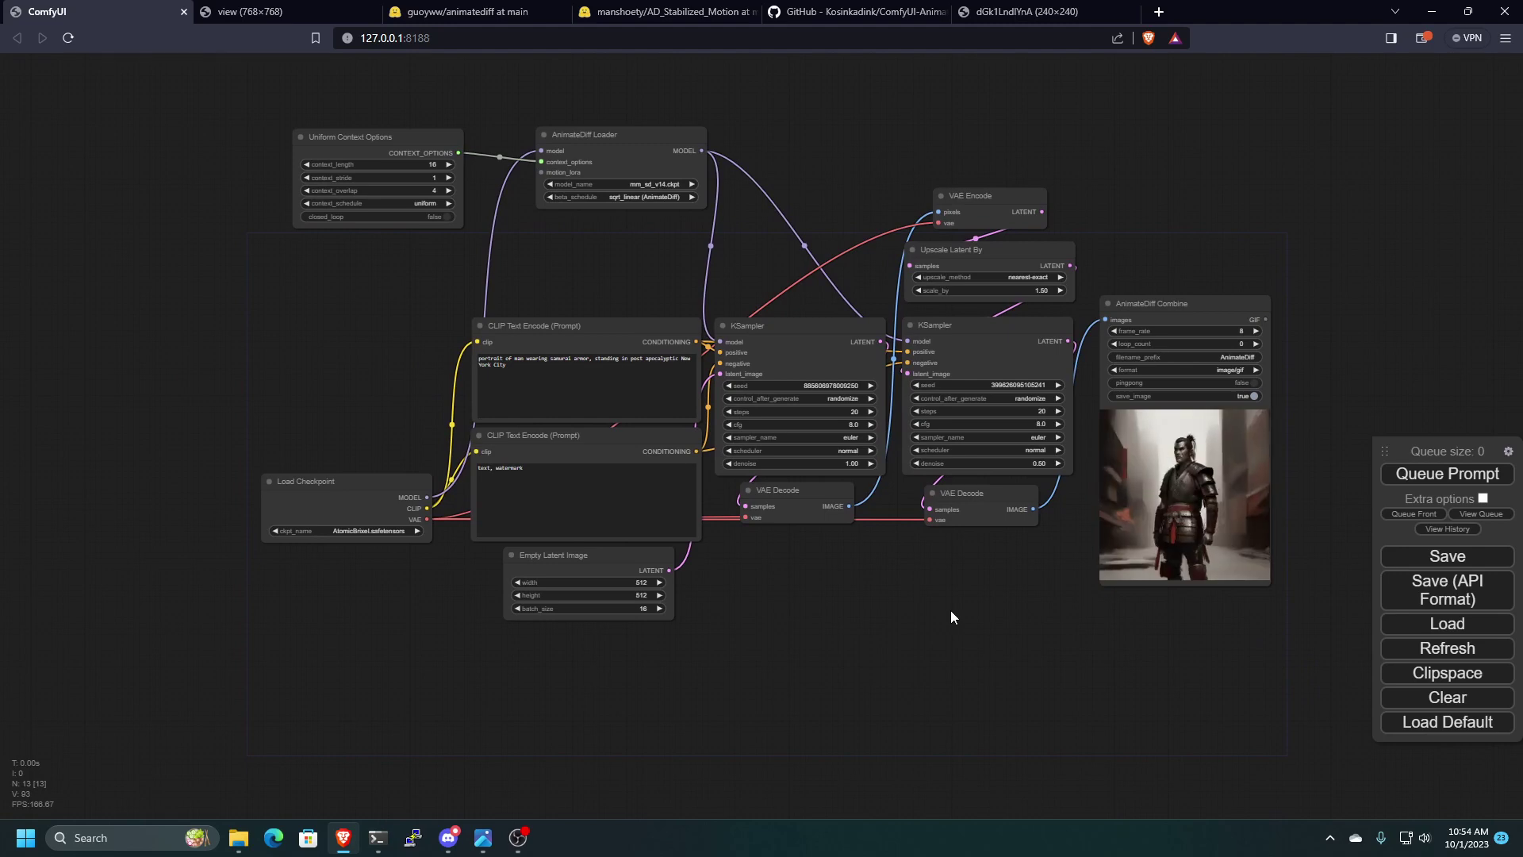